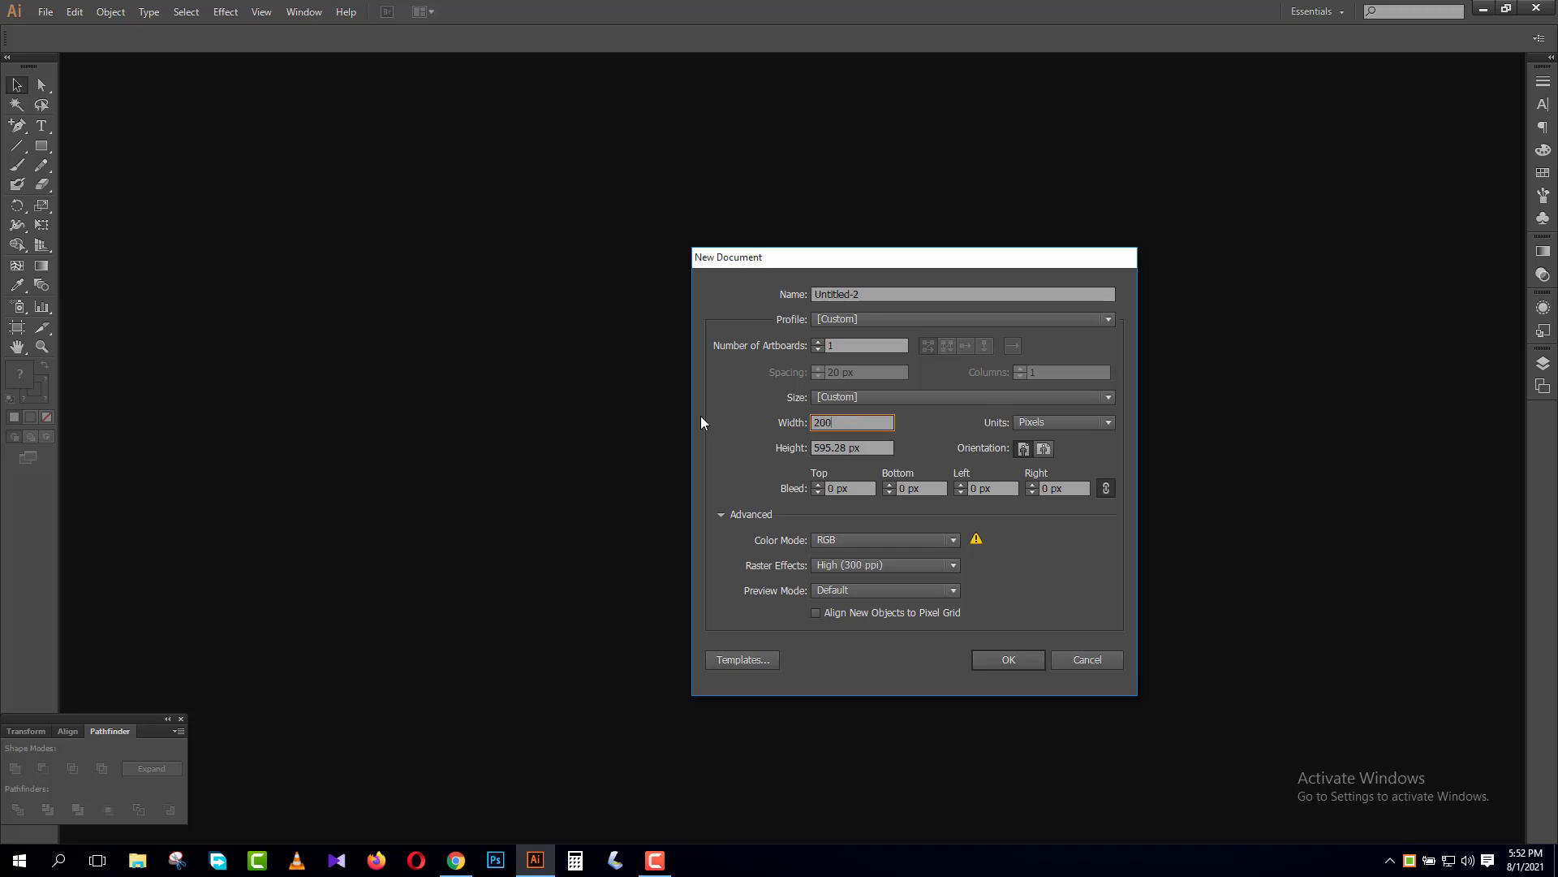
- Create a new RGB document 2000 px wide and 2000 px high
{"action": "key", "text": "Tab"}
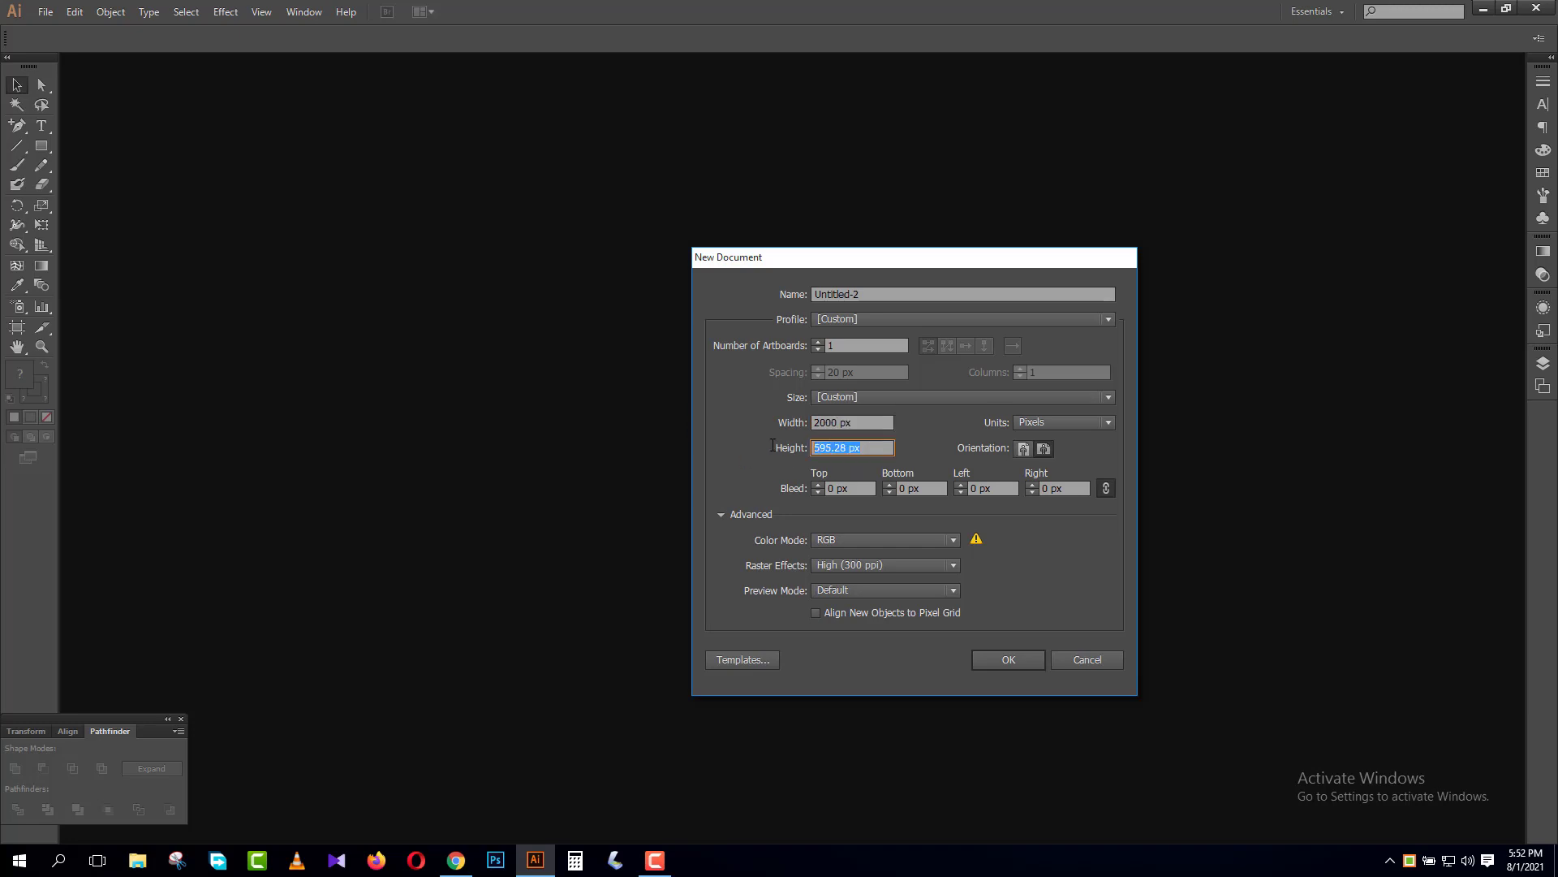
{"action": "type", "text": "2000"}
{"action": "left_click", "coordinate": [853, 425]}
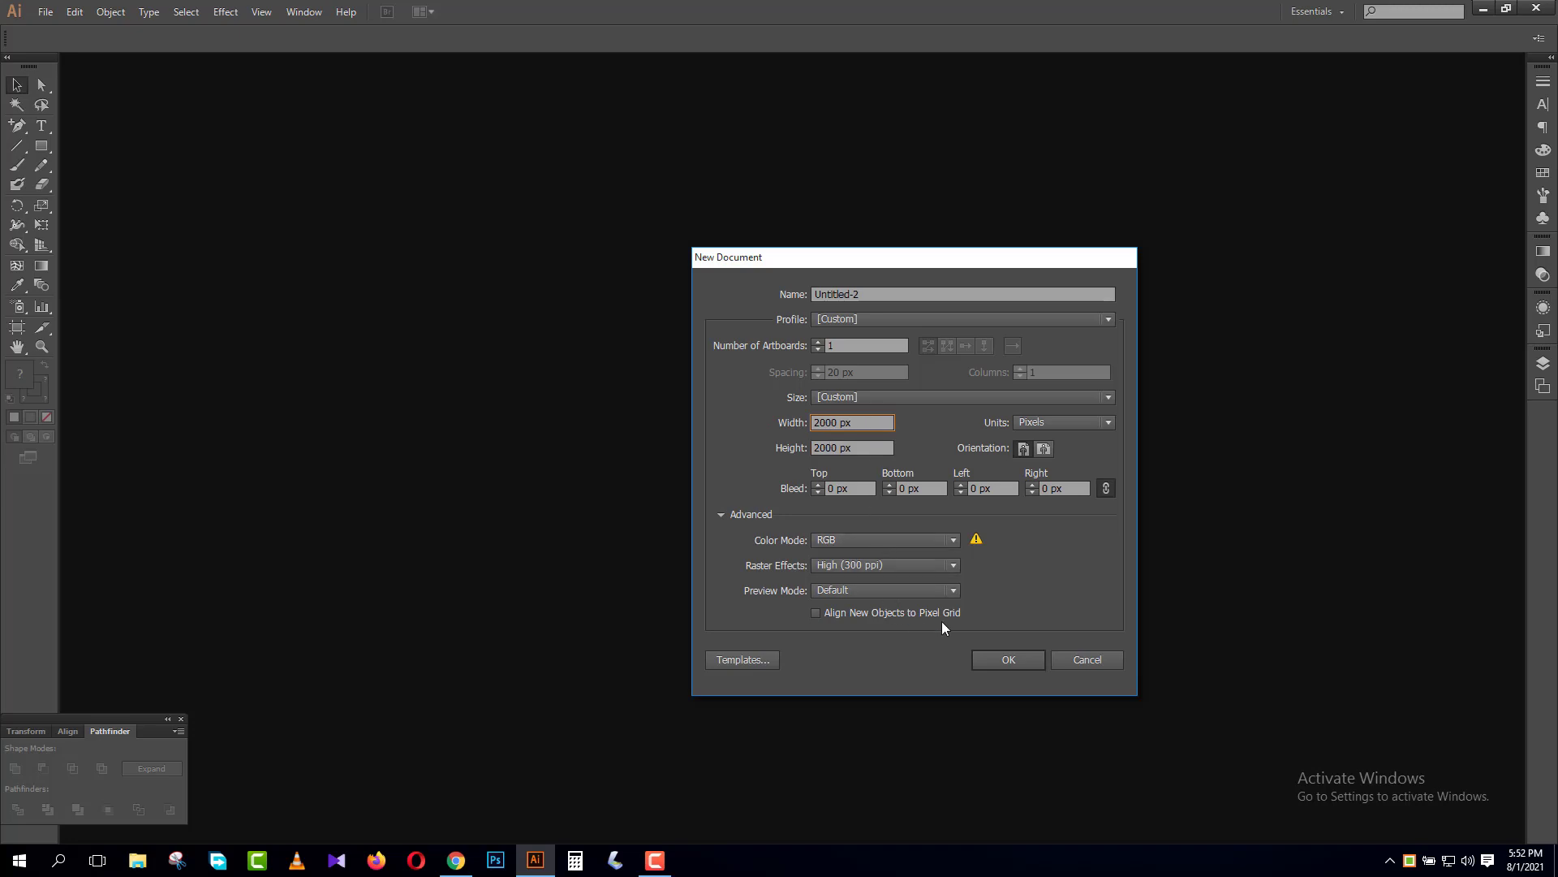
{"action": "left_click", "coordinate": [1010, 662]}
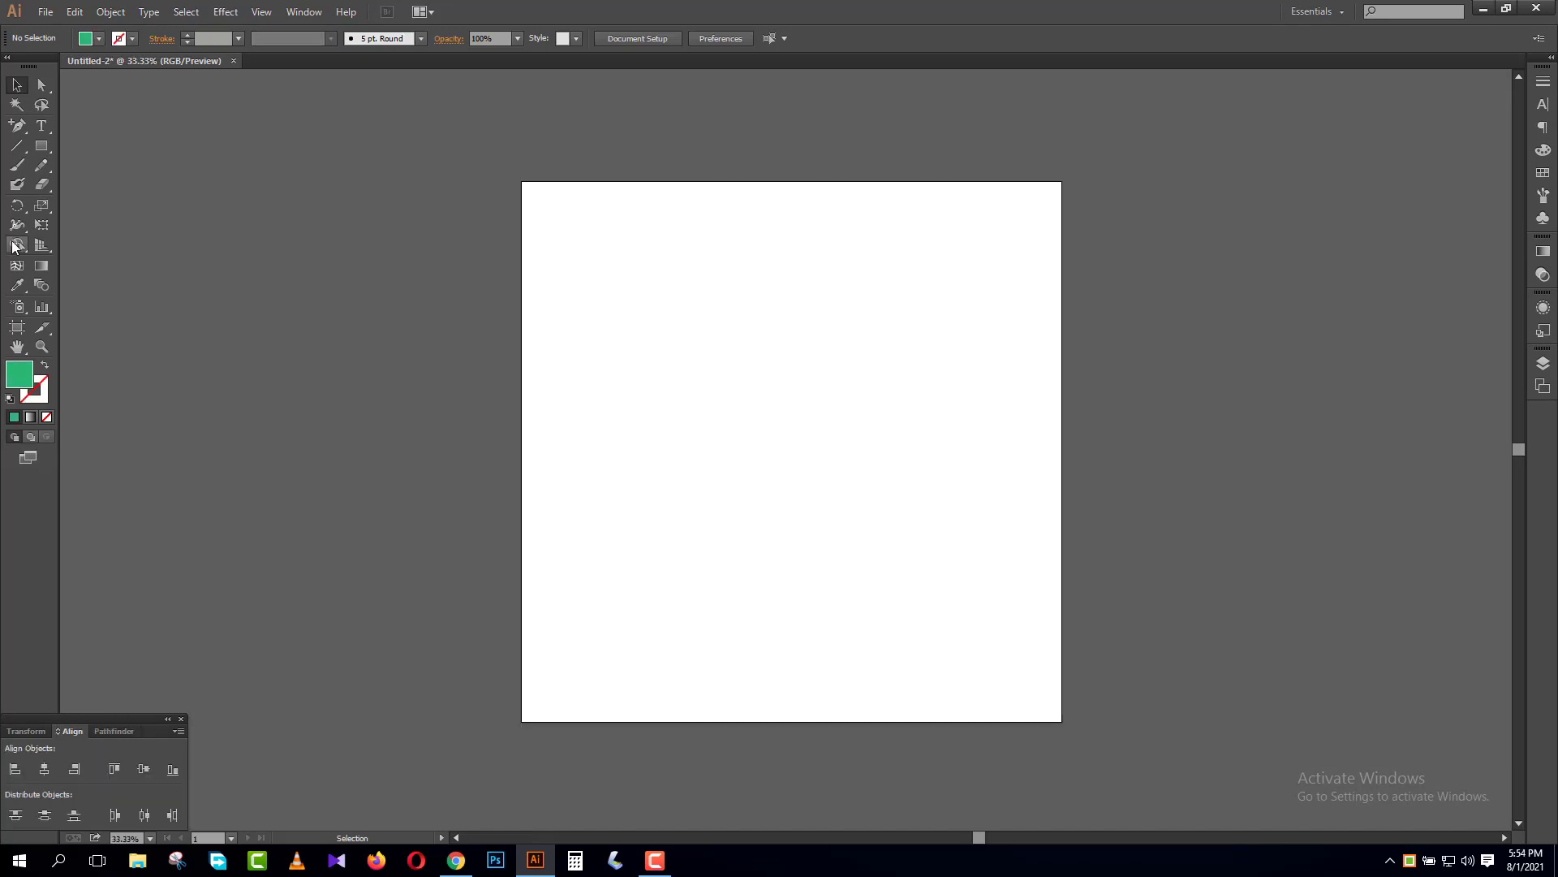
- Draw a tall green rectangle about 552 by 1239 px near the middle of the artboard and deselect it
{"action": "left_click", "coordinate": [42, 147]}
{"action": "left_click_drag", "start_coordinate": [707, 252], "coordinate": [857, 586]}
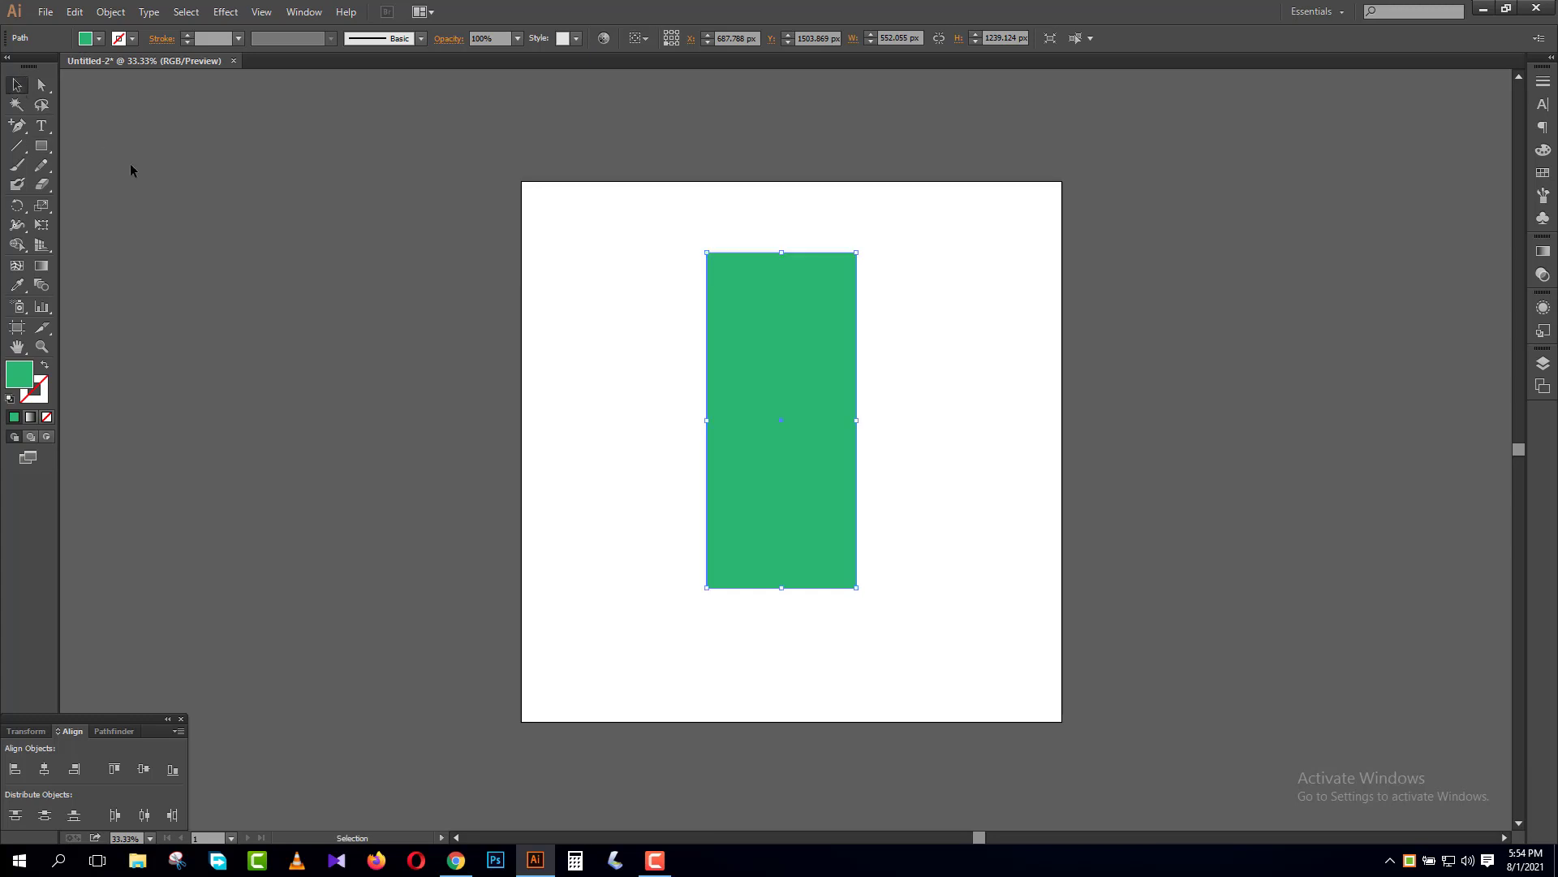
{"action": "key", "text": "ctrl+shift+a"}
- Draw a green square about 678 px wide beside the rectangle and rotate it 45 degrees into a diamond
{"action": "left_click_drag", "start_coordinate": [561, 366], "coordinate": [654, 473]}
{"action": "left_click", "coordinate": [16, 86]}
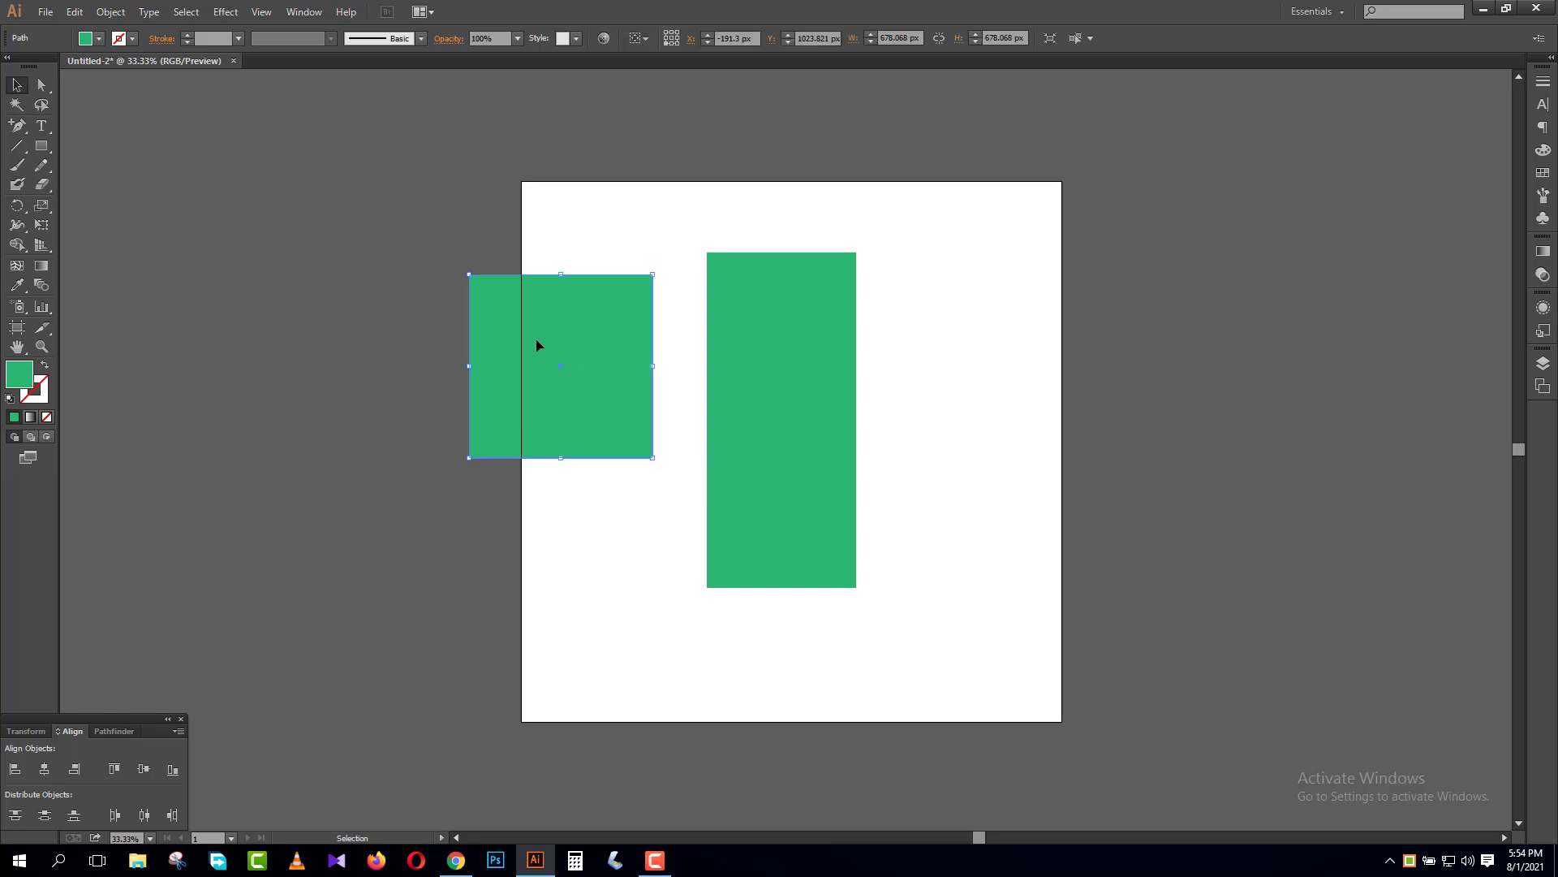
{"action": "left_click_drag", "start_coordinate": [552, 347], "coordinate": [556, 384]}
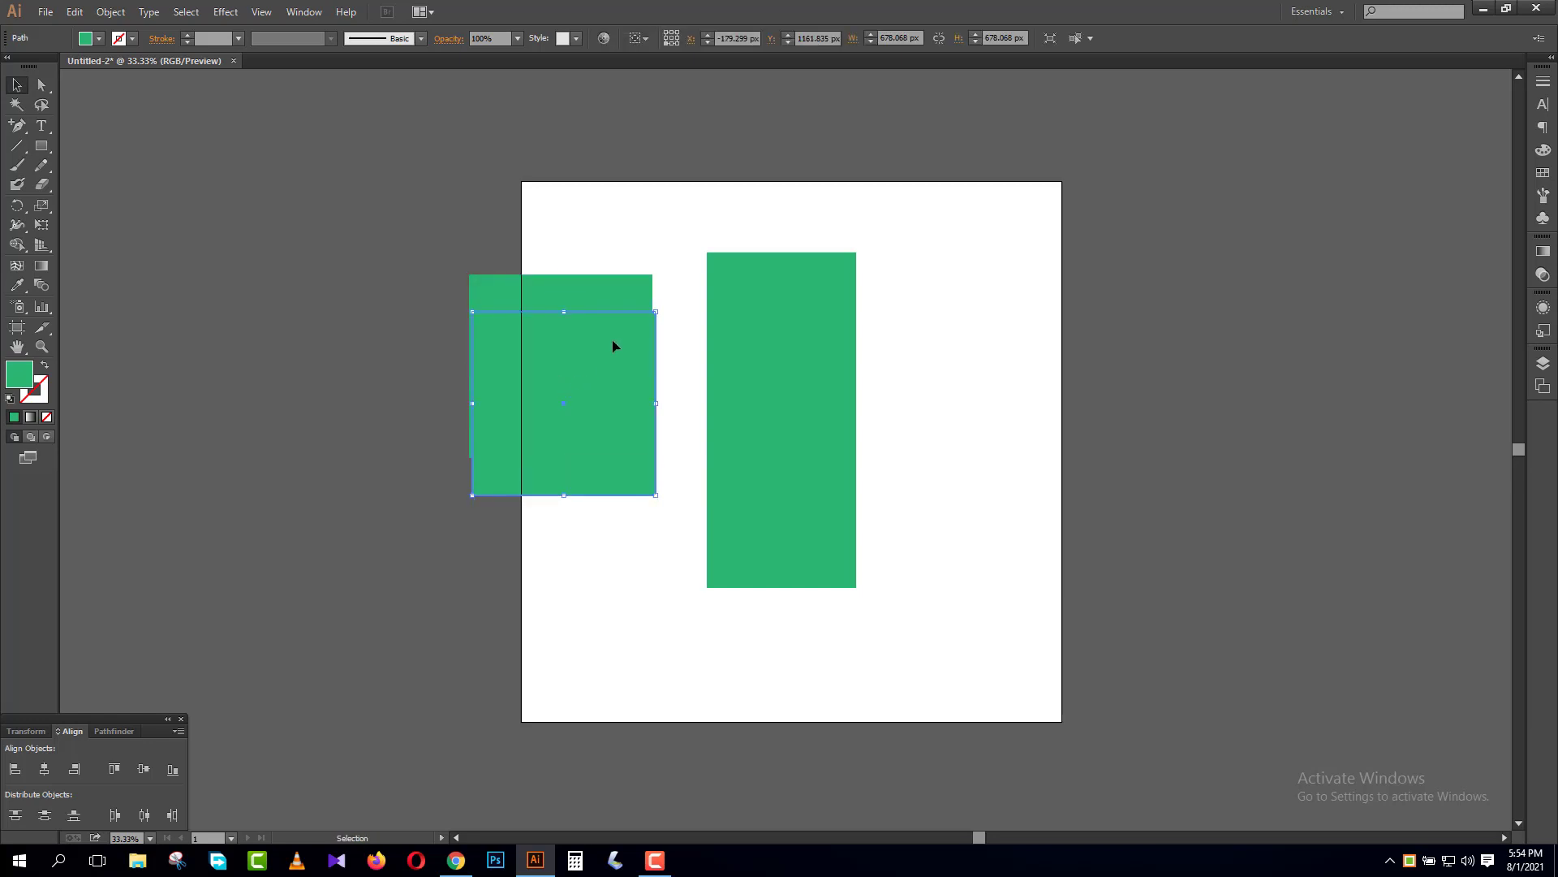
{"action": "key", "text": "ctrl+z"}
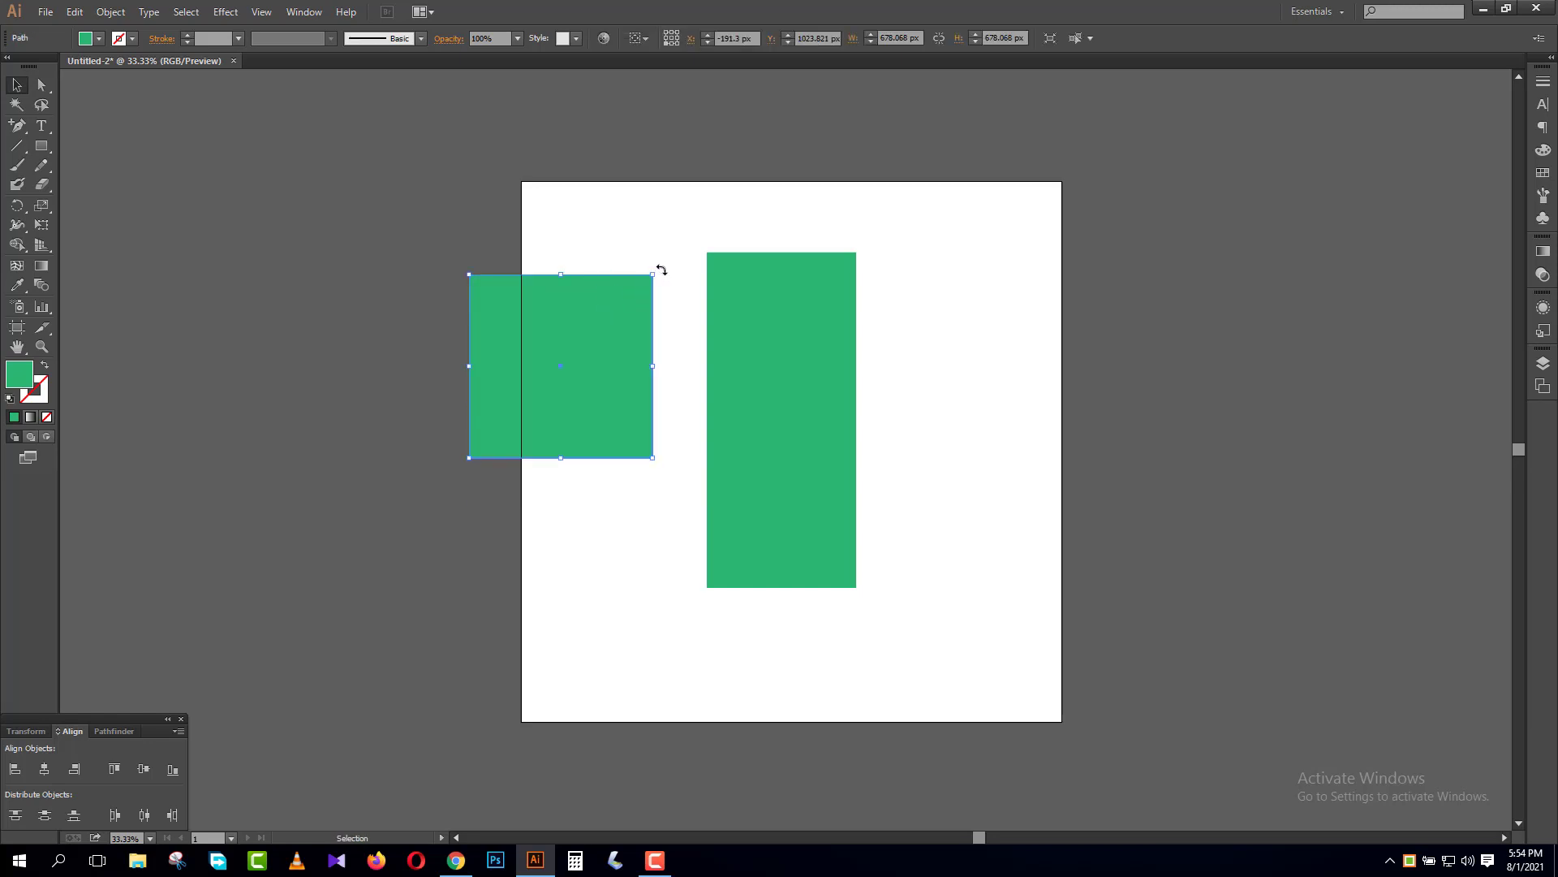
{"action": "left_click_drag", "start_coordinate": [661, 270], "coordinate": [680, 367]}
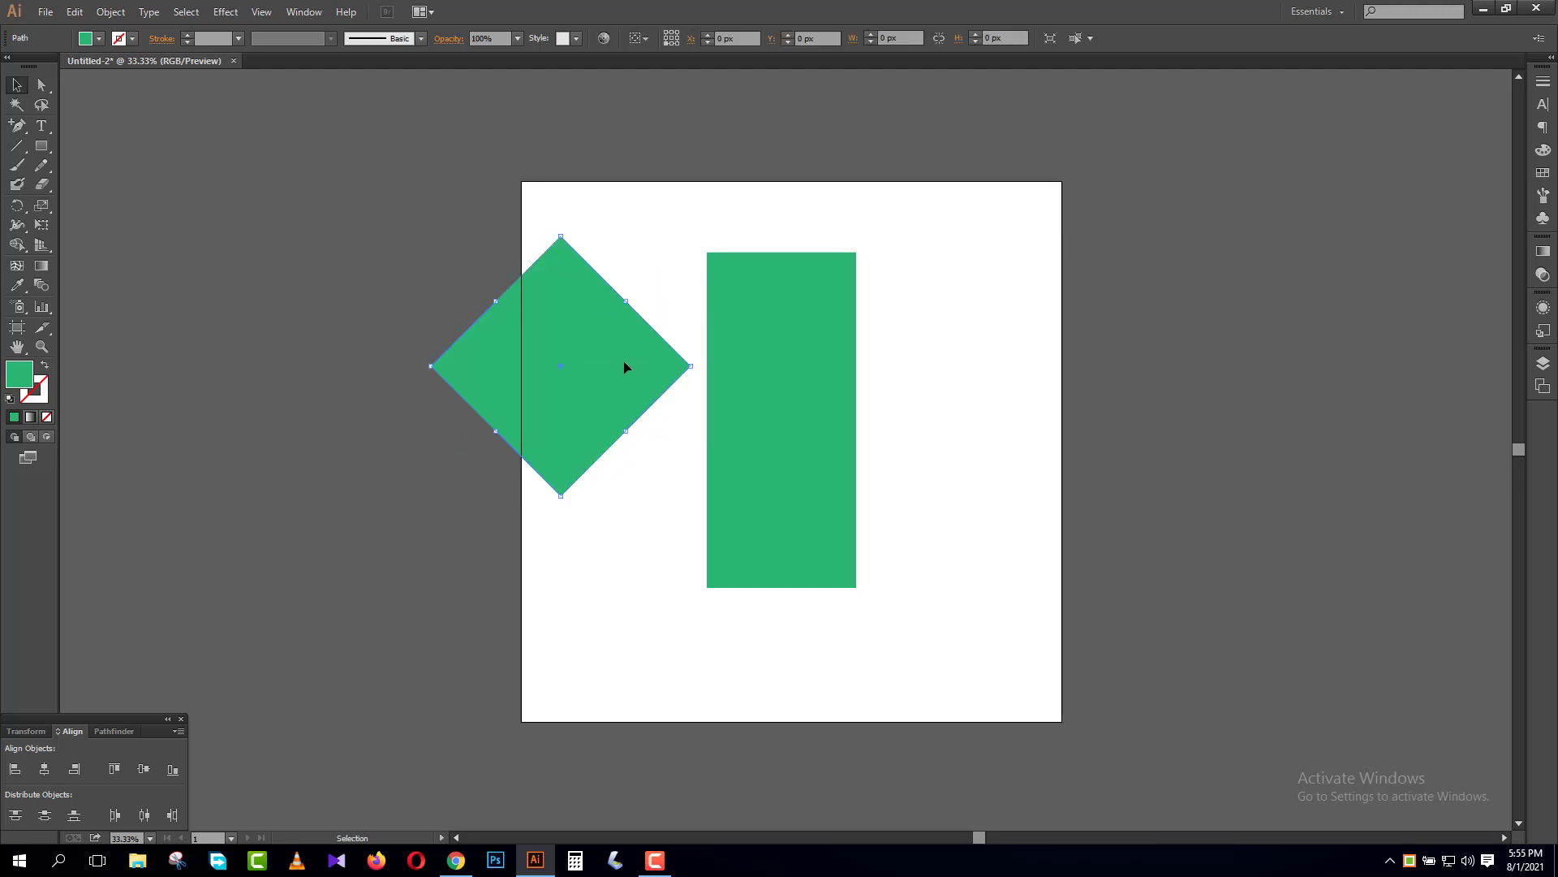
- Duplicate the diamond slightly below the original and align both diamonds on their horizontal centers
{"action": "left_click_drag", "start_coordinate": [566, 330], "coordinate": [556, 398]}
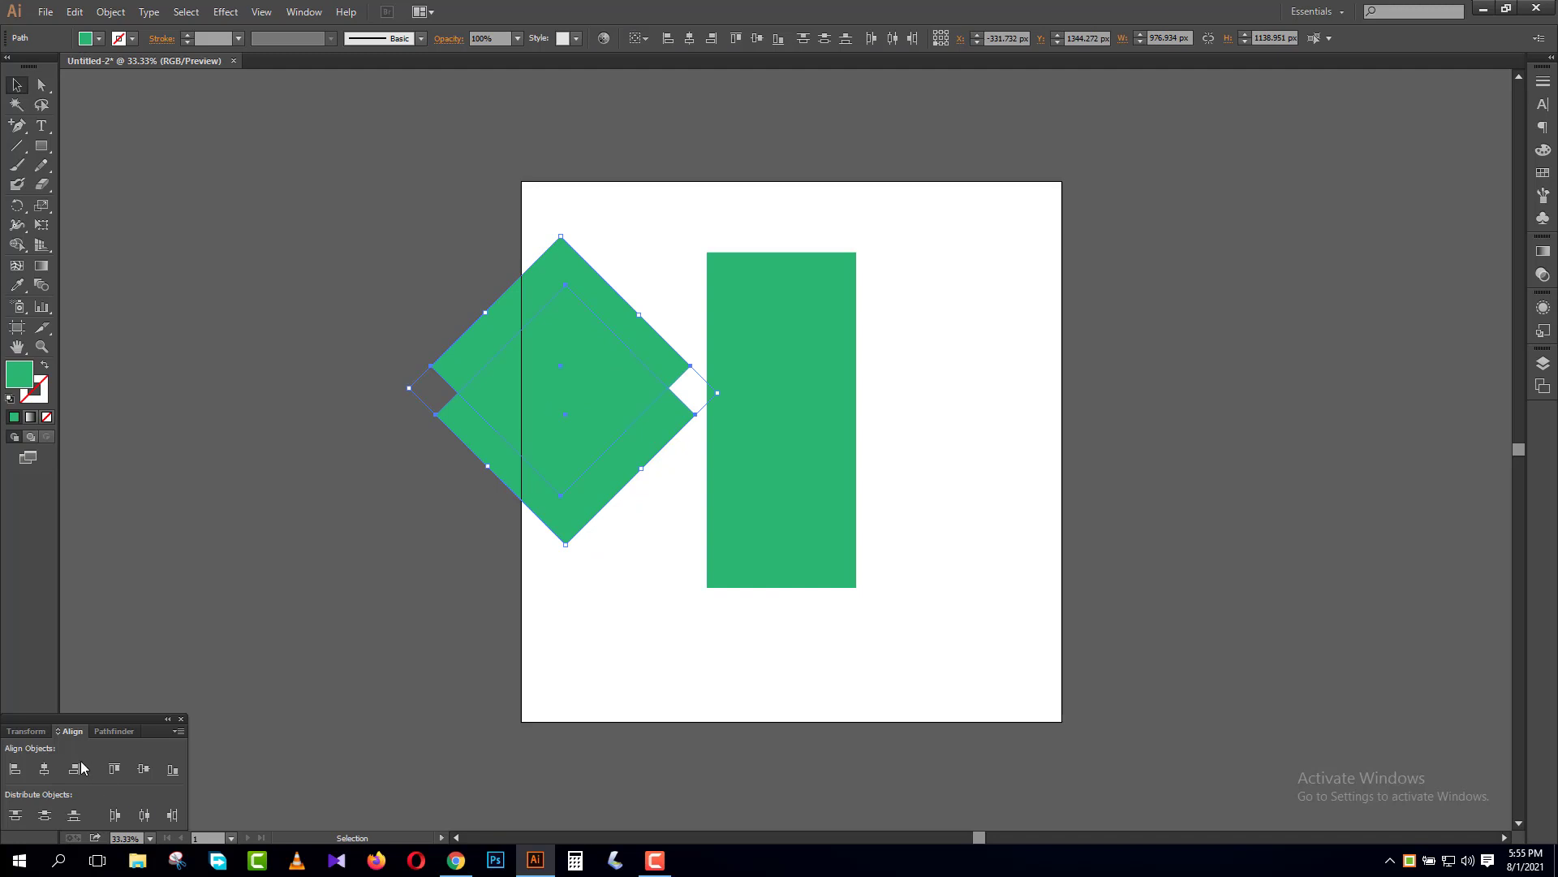
{"action": "left_click", "coordinate": [45, 769]}
{"action": "left_click", "coordinate": [546, 675]}
- Nudge the lower diamond copy up by about 20 px to narrow its offset from the original
{"action": "left_click", "coordinate": [555, 534]}
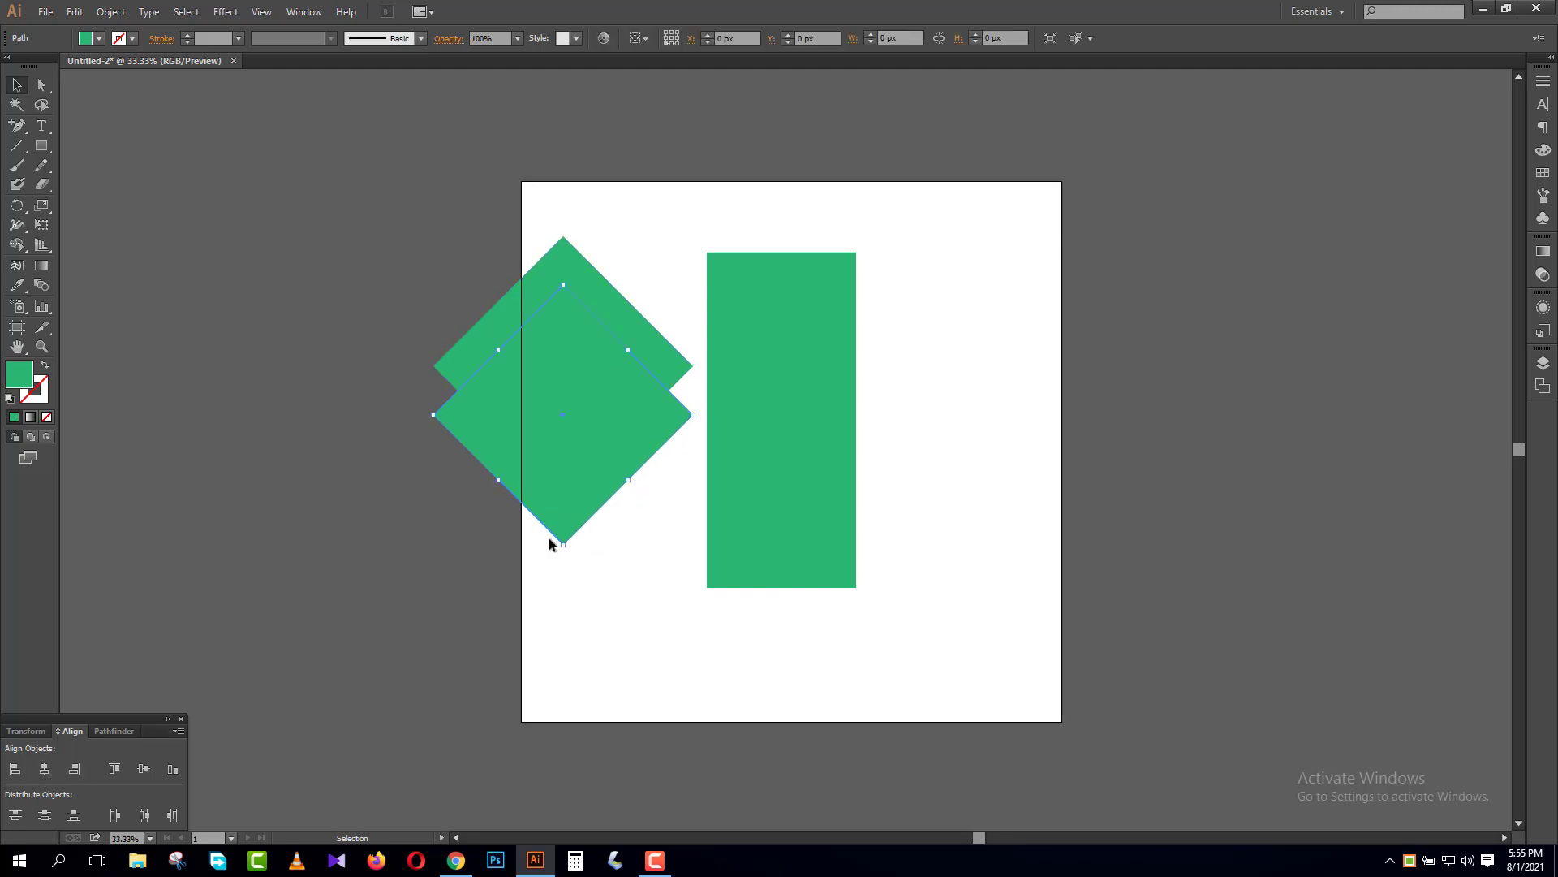
{"action": "key", "text": "Up"}
{"action": "key", "text": "Up"}
{"action": "key", "text": "Up"}
{"action": "key", "text": "Up"}
{"action": "key", "text": "Up"}
{"action": "key", "text": "Up"}
{"action": "key", "text": "Up"}
{"action": "key", "text": "Up"}
{"action": "key", "text": "Up"}
{"action": "key", "text": "Up"}
{"action": "key", "text": "Up"}
{"action": "key", "text": "Up"}
{"action": "key", "text": "Up"}
{"action": "key", "text": "Up"}
{"action": "key", "text": "Up"}
{"action": "key", "text": "Up"}
{"action": "key", "text": "Up"}
{"action": "key", "text": "Up"}
{"action": "key", "text": "Up"}
{"action": "key", "text": "Up"}
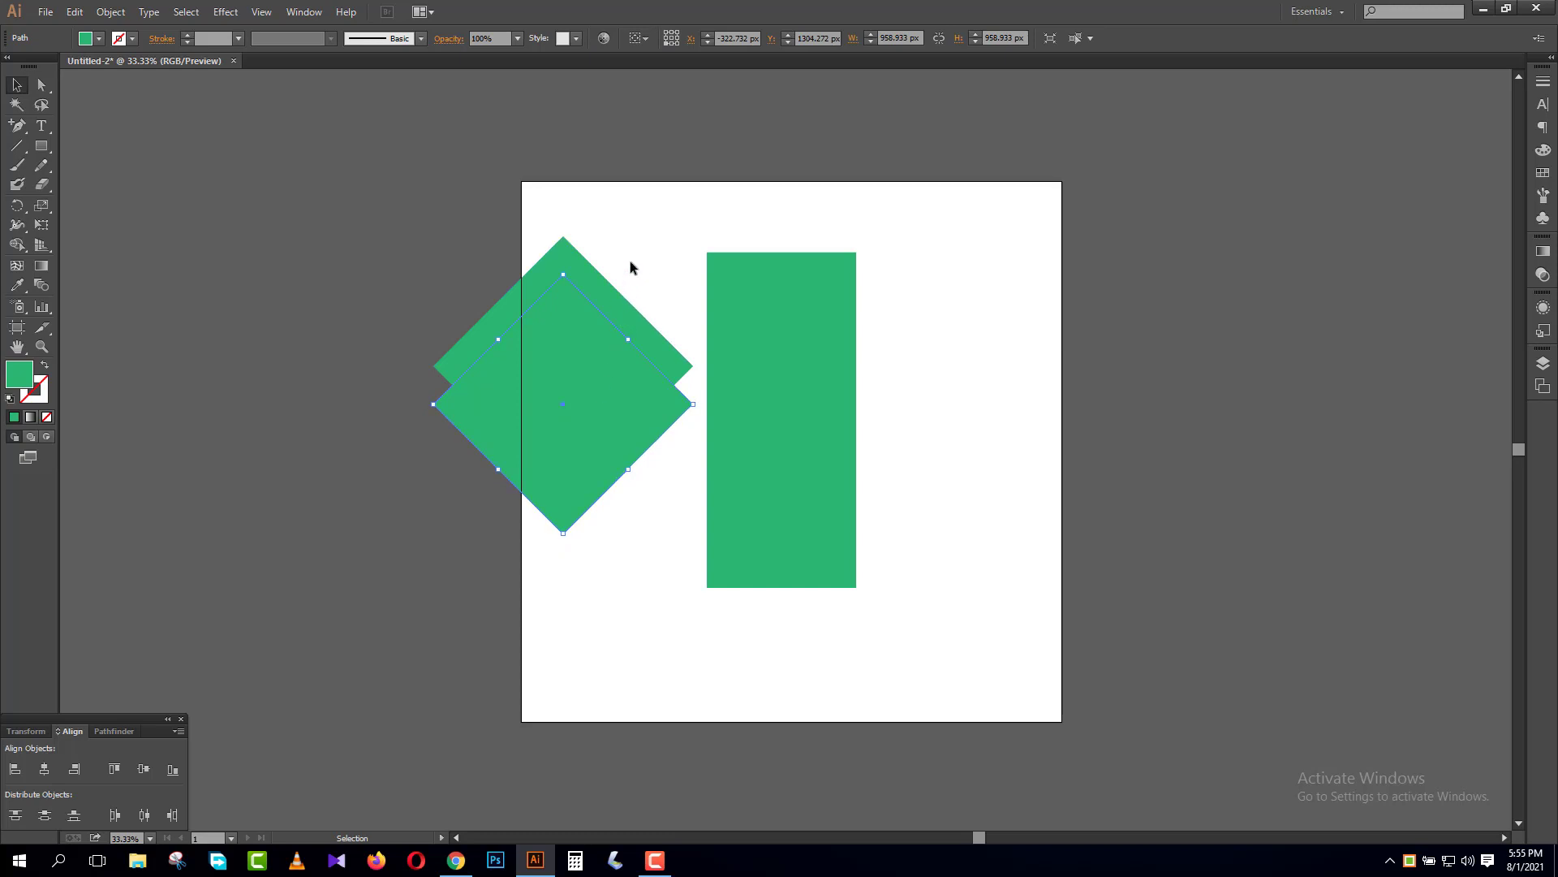
- Split the two overlapping diamonds into separate pieces with the Pathfinder Divide operation
{"action": "left_click_drag", "start_coordinate": [639, 251], "coordinate": [631, 557]}
{"action": "left_click", "coordinate": [114, 732]}
{"action": "left_click", "coordinate": [18, 809]}
- Ungroup the divided diamonds and delete the overlap and lower pieces, keeping only the upper chevron
{"action": "right_click", "coordinate": [610, 426]}
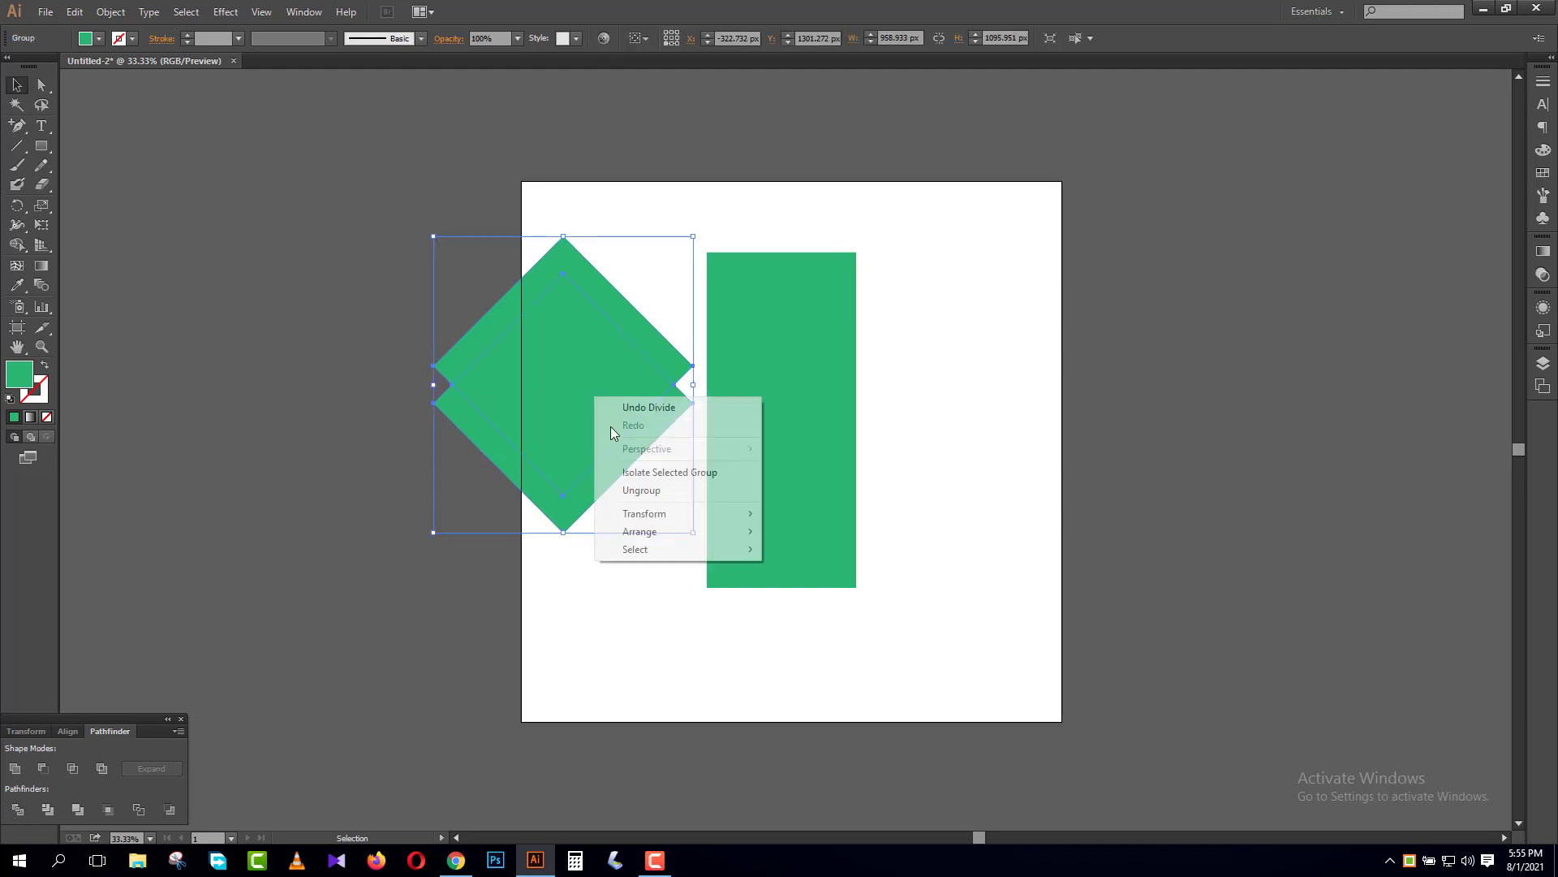
{"action": "left_click", "coordinate": [641, 489]}
{"action": "left_click_drag", "start_coordinate": [636, 562], "coordinate": [548, 440]}
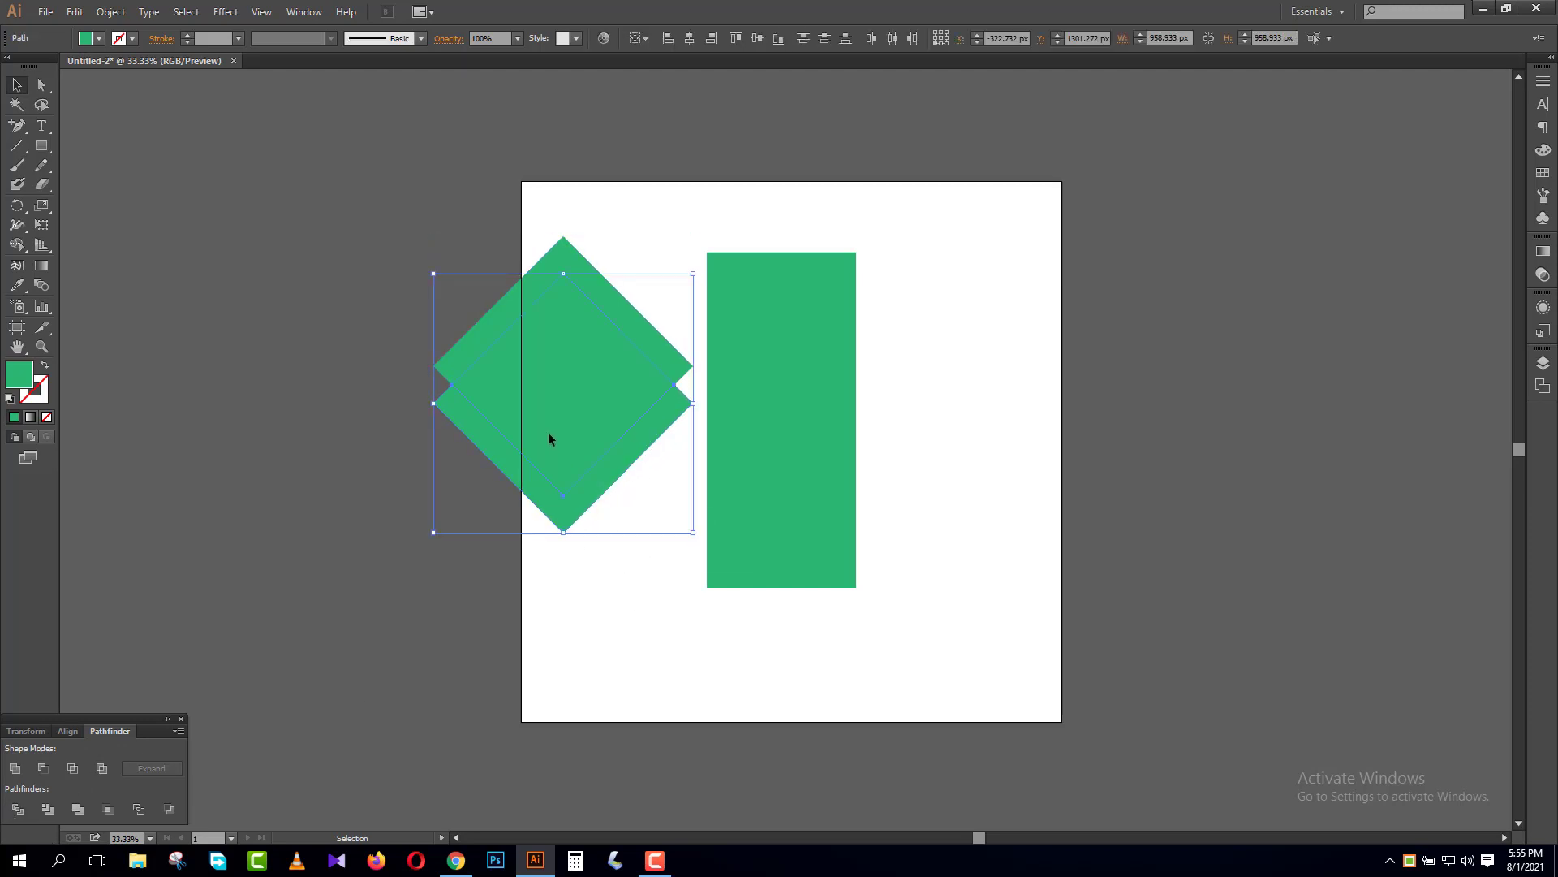
{"action": "key", "text": "Delete"}
- Fill the chevron with black and move it onto the green rectangle
{"action": "left_click", "coordinate": [571, 265]}
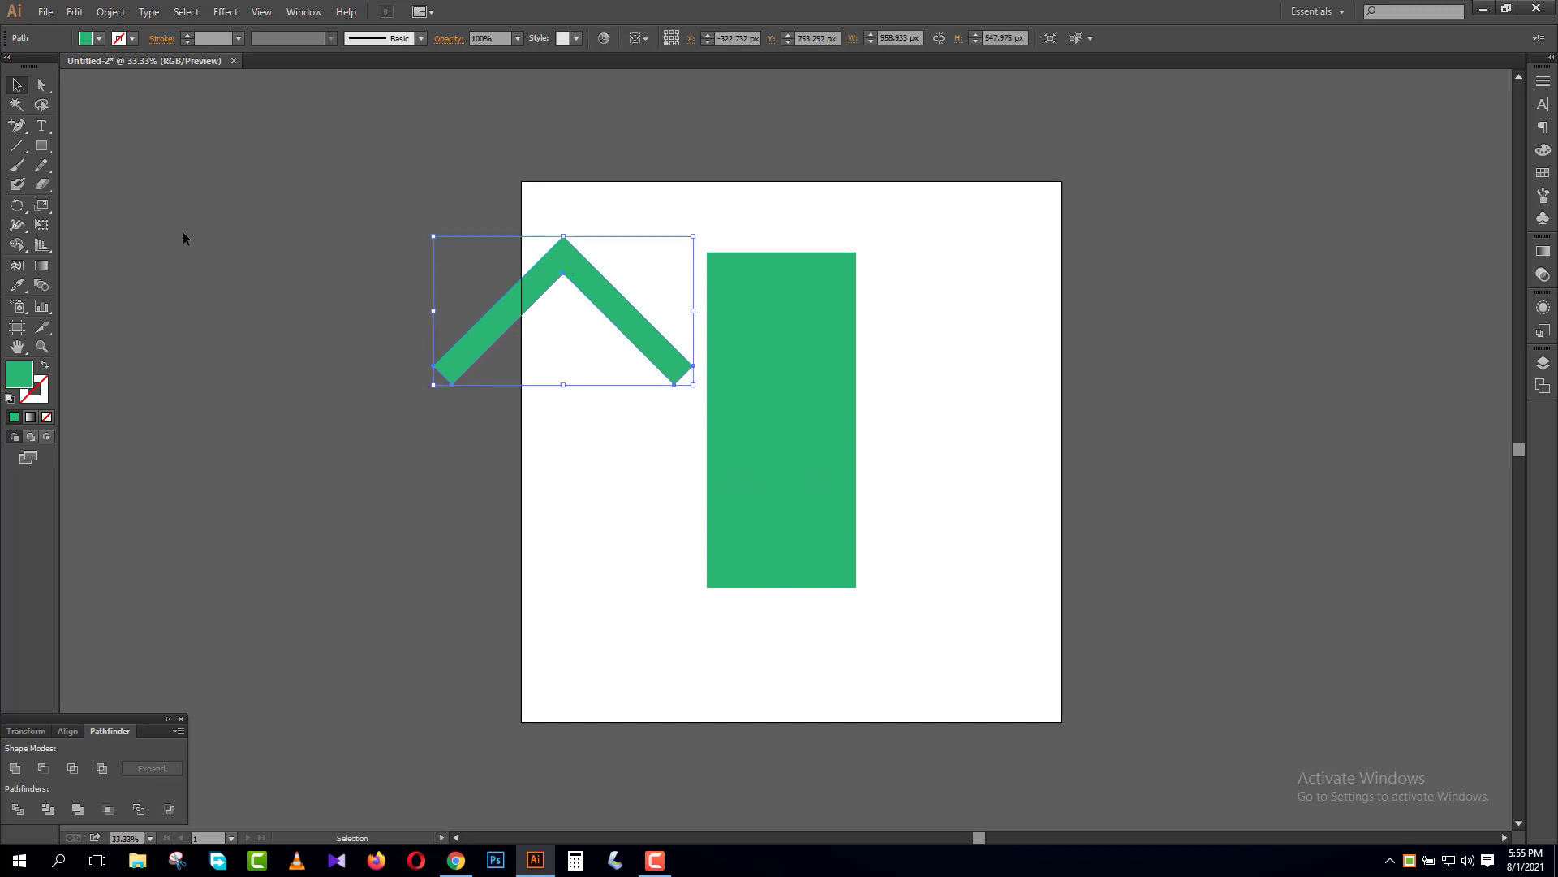
{"action": "left_click", "coordinate": [98, 38]}
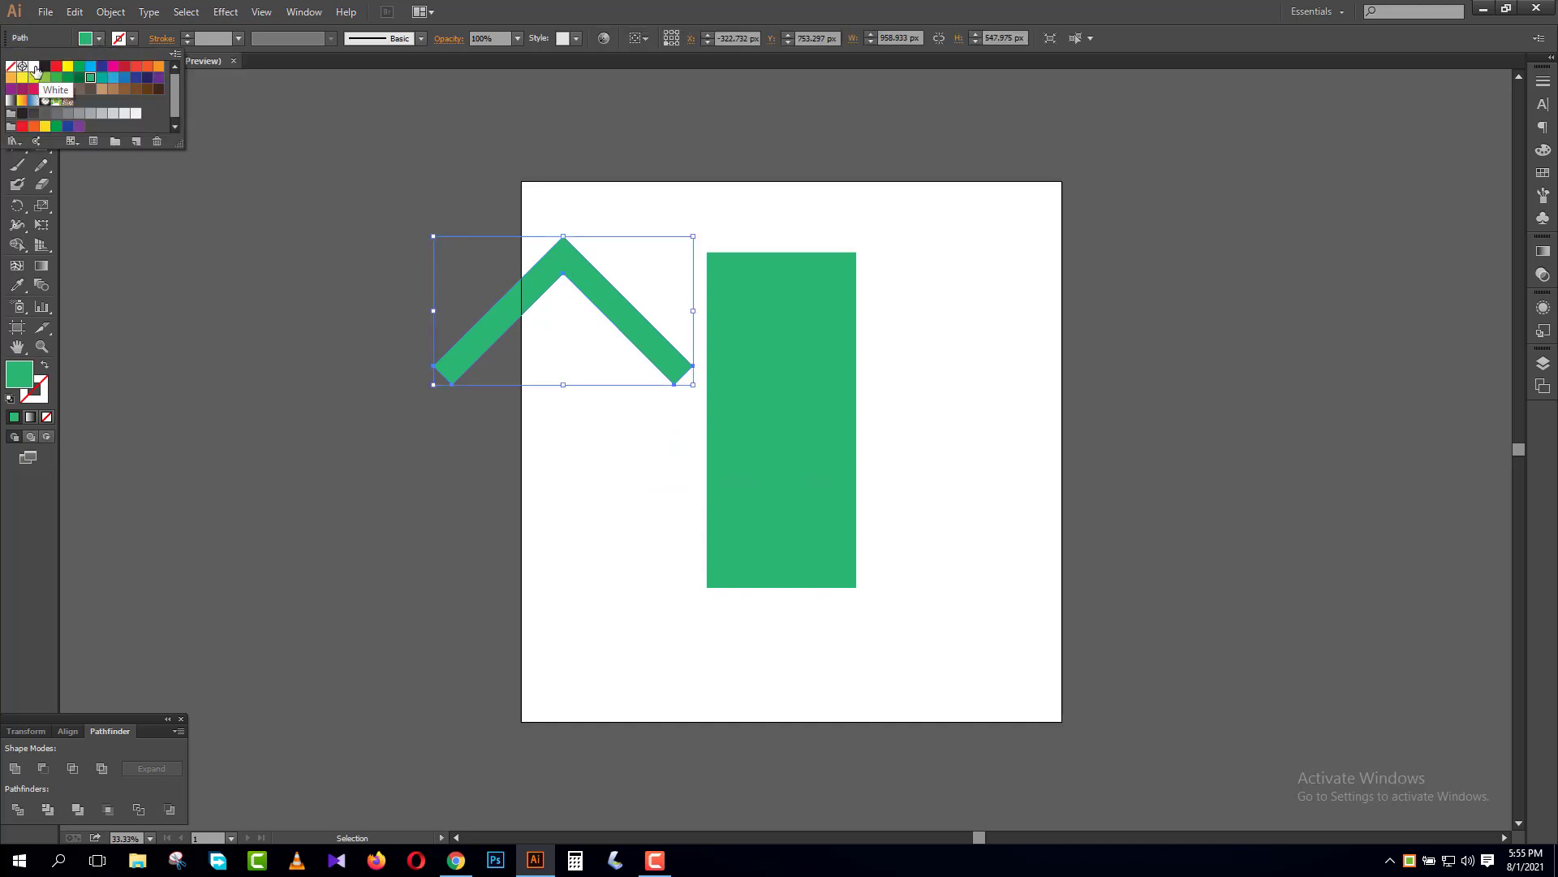
{"action": "left_click", "coordinate": [44, 65]}
{"action": "left_click", "coordinate": [290, 271]}
{"action": "left_click_drag", "start_coordinate": [620, 312], "coordinate": [816, 398]}
{"action": "left_click", "coordinate": [901, 566]}
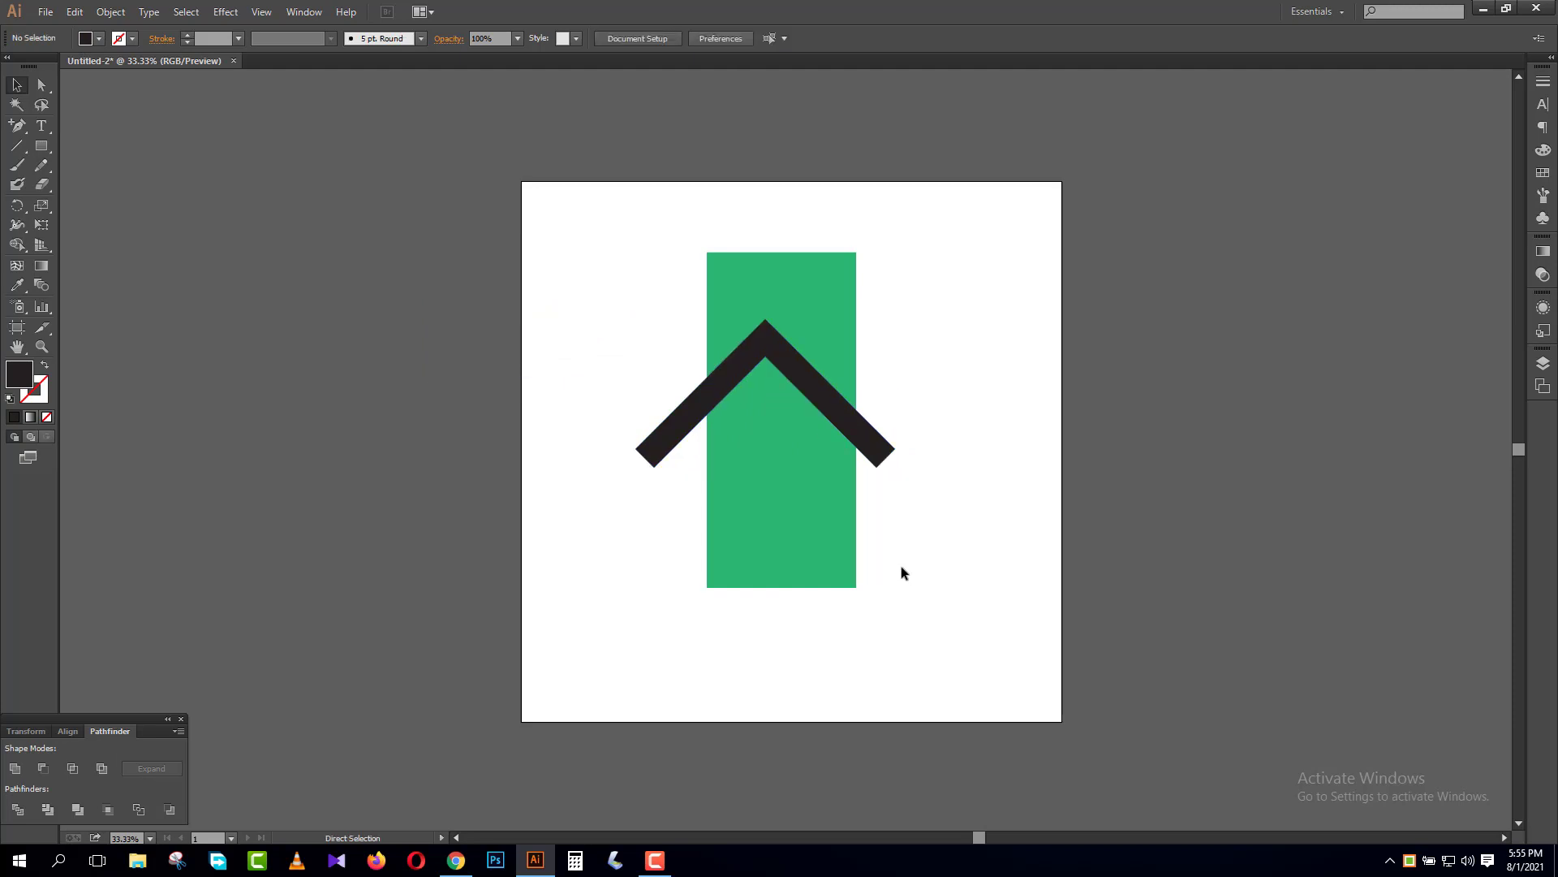
- Scale the black chevron down proportionally to about 618 by 353 px
{"action": "key", "text": "ctrl+plus"}
{"action": "key", "text": "ctrl+plus"}
{"action": "key", "text": "ctrl+plus"}
{"action": "scroll", "coordinate": [1002, 581], "scroll_direction": "up", "scroll_amount": 3}
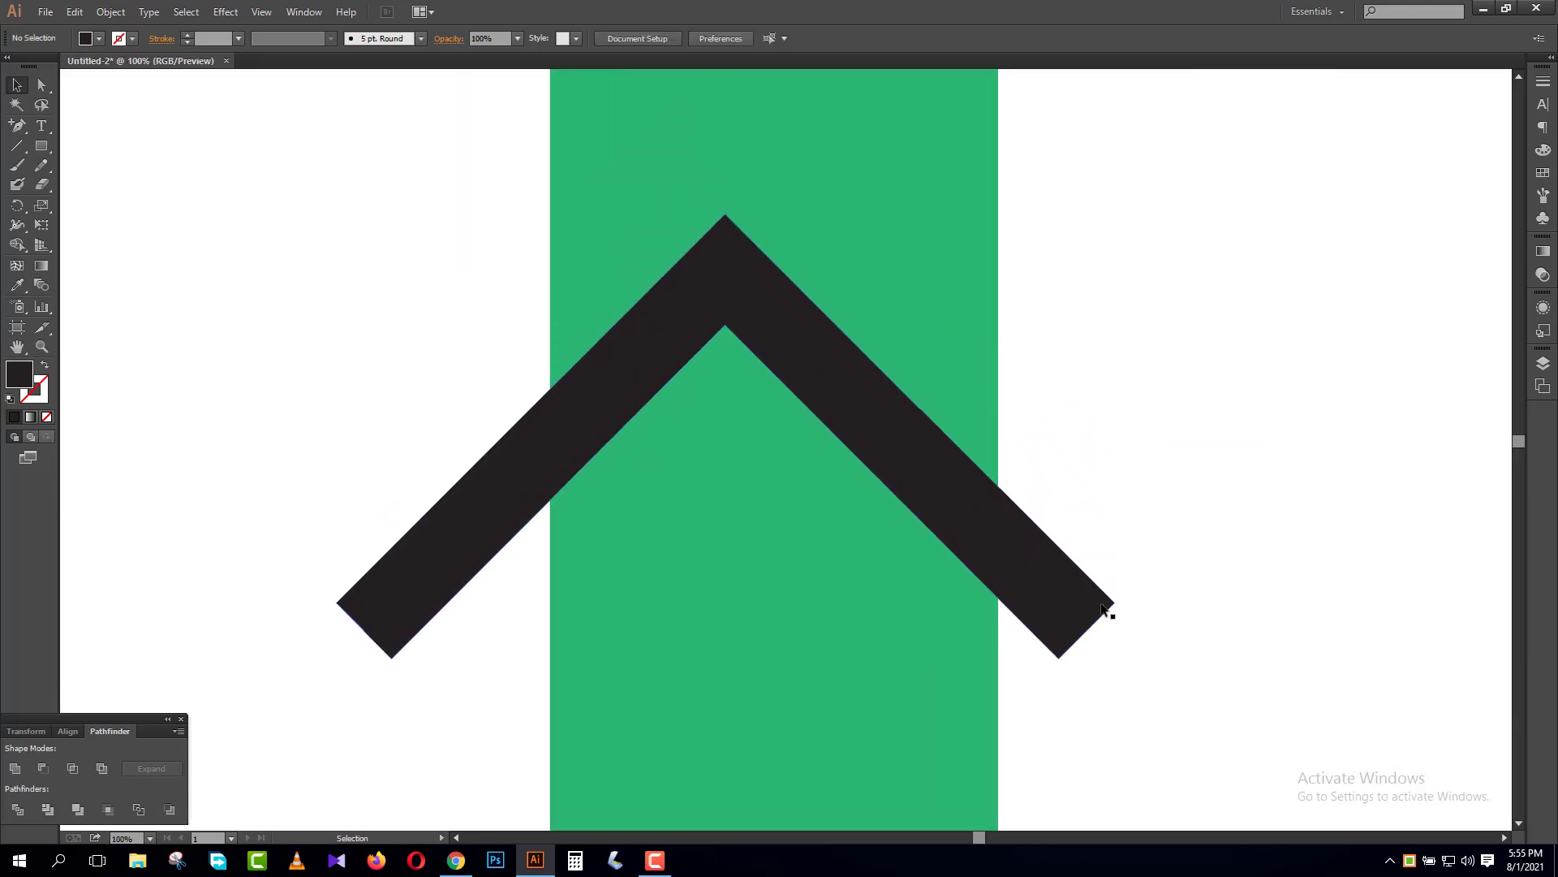
{"action": "left_click", "coordinate": [1102, 607]}
{"action": "key", "text": "a"}
{"action": "key", "text": "ctrl+minus"}
{"action": "key", "text": "ctrl+minus"}
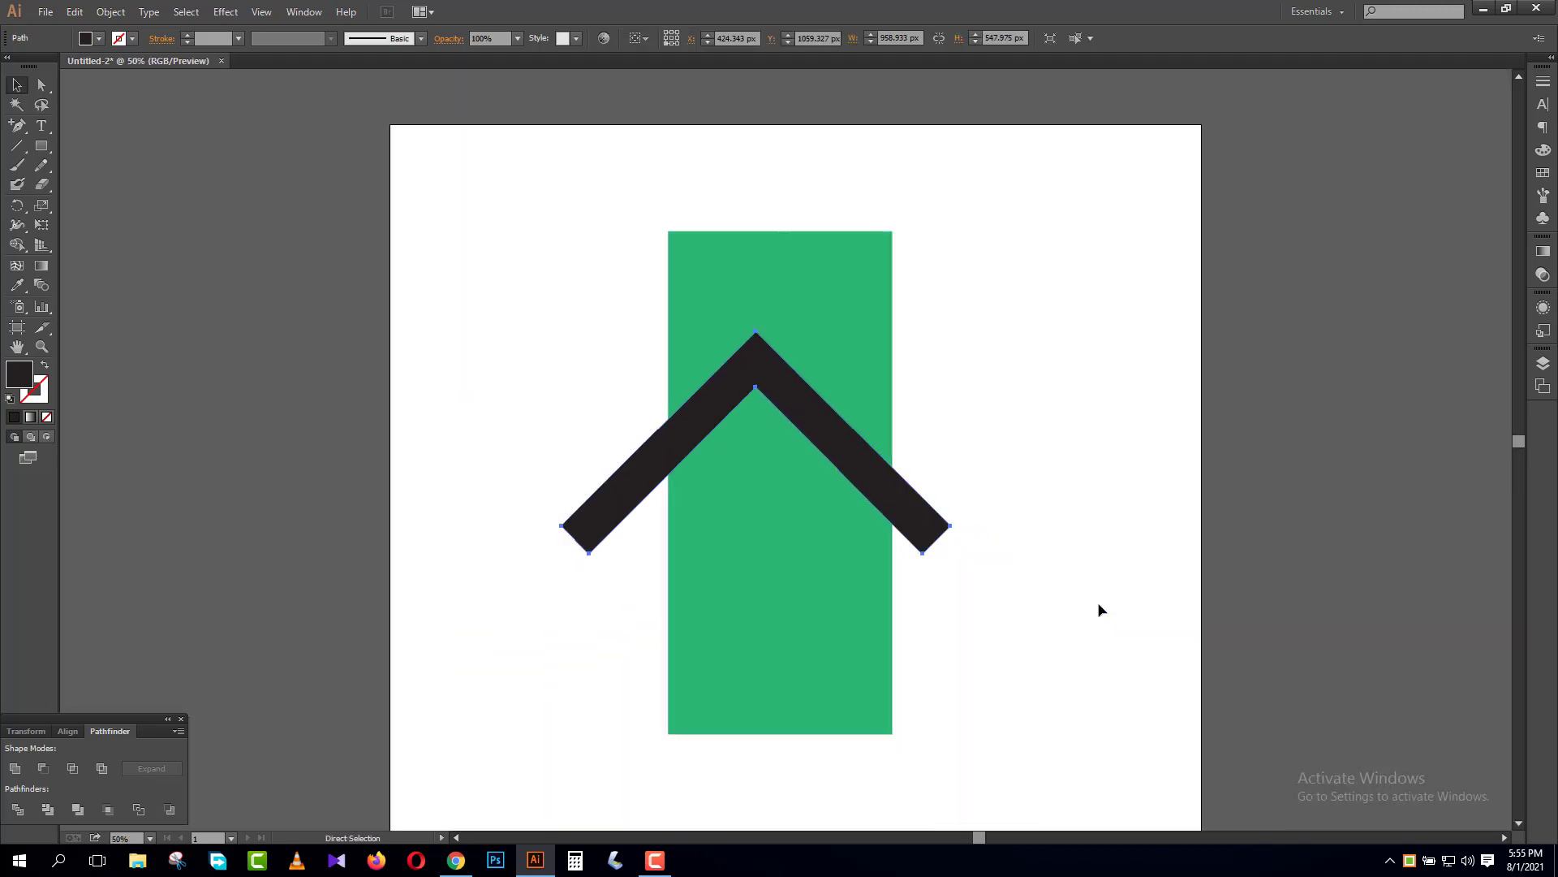
{"action": "key", "text": "ctrl+plus"}
{"action": "key", "text": "v"}
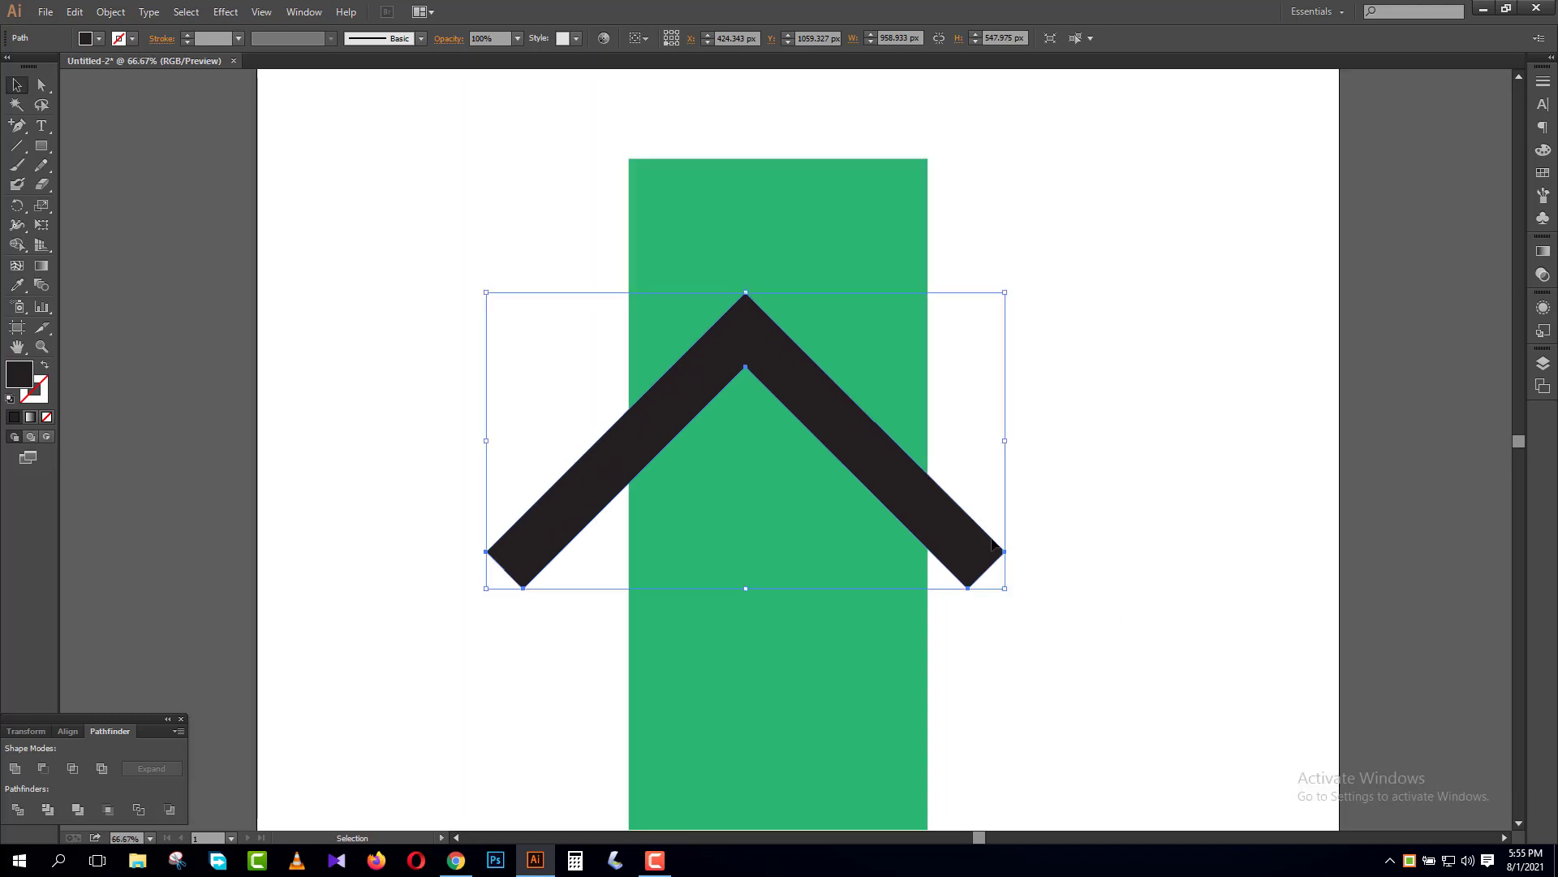
{"action": "left_click_drag", "start_coordinate": [1009, 293], "coordinate": [981, 344]}
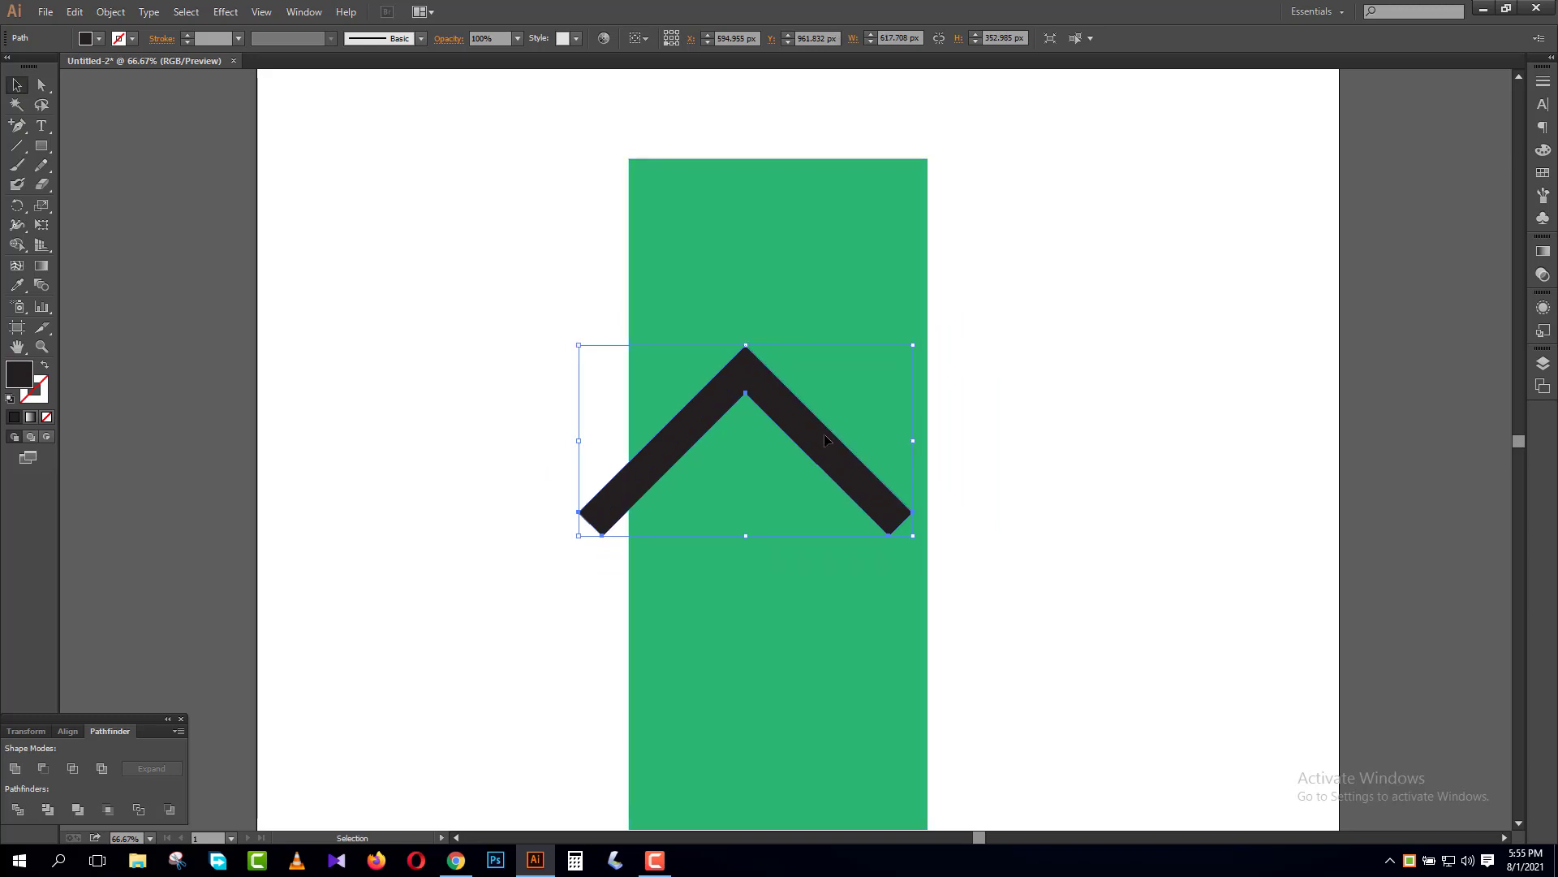
- Shift the chevron right across the green rectangle and enlarge it proportionally to about 687 by 393 px
{"action": "left_click_drag", "start_coordinate": [853, 465], "coordinate": [895, 467]}
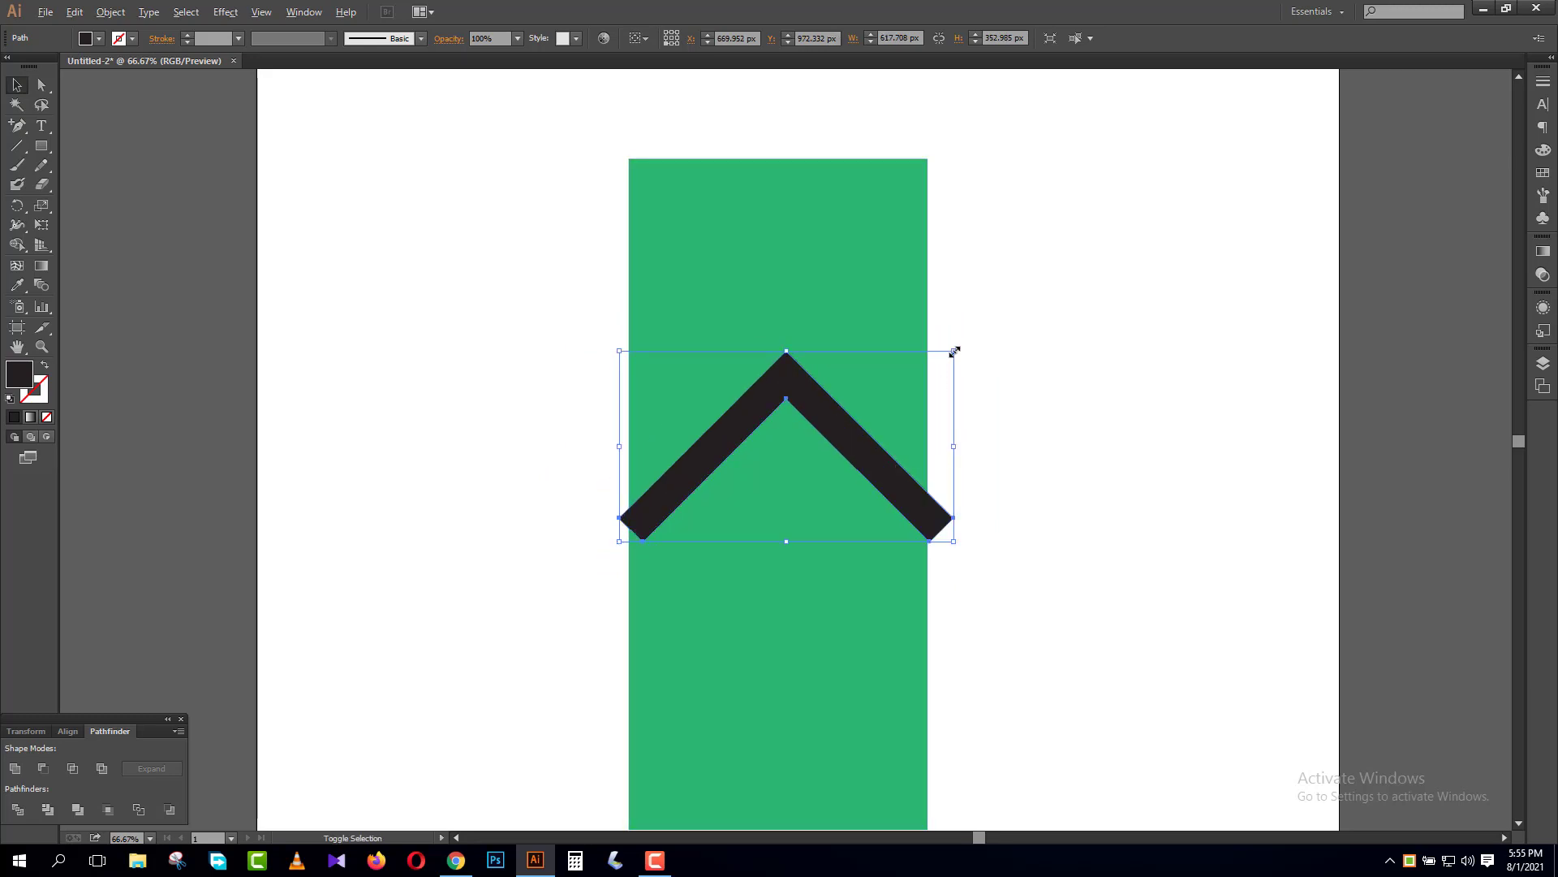
{"action": "left_click_drag", "start_coordinate": [953, 350], "coordinate": [968, 344]}
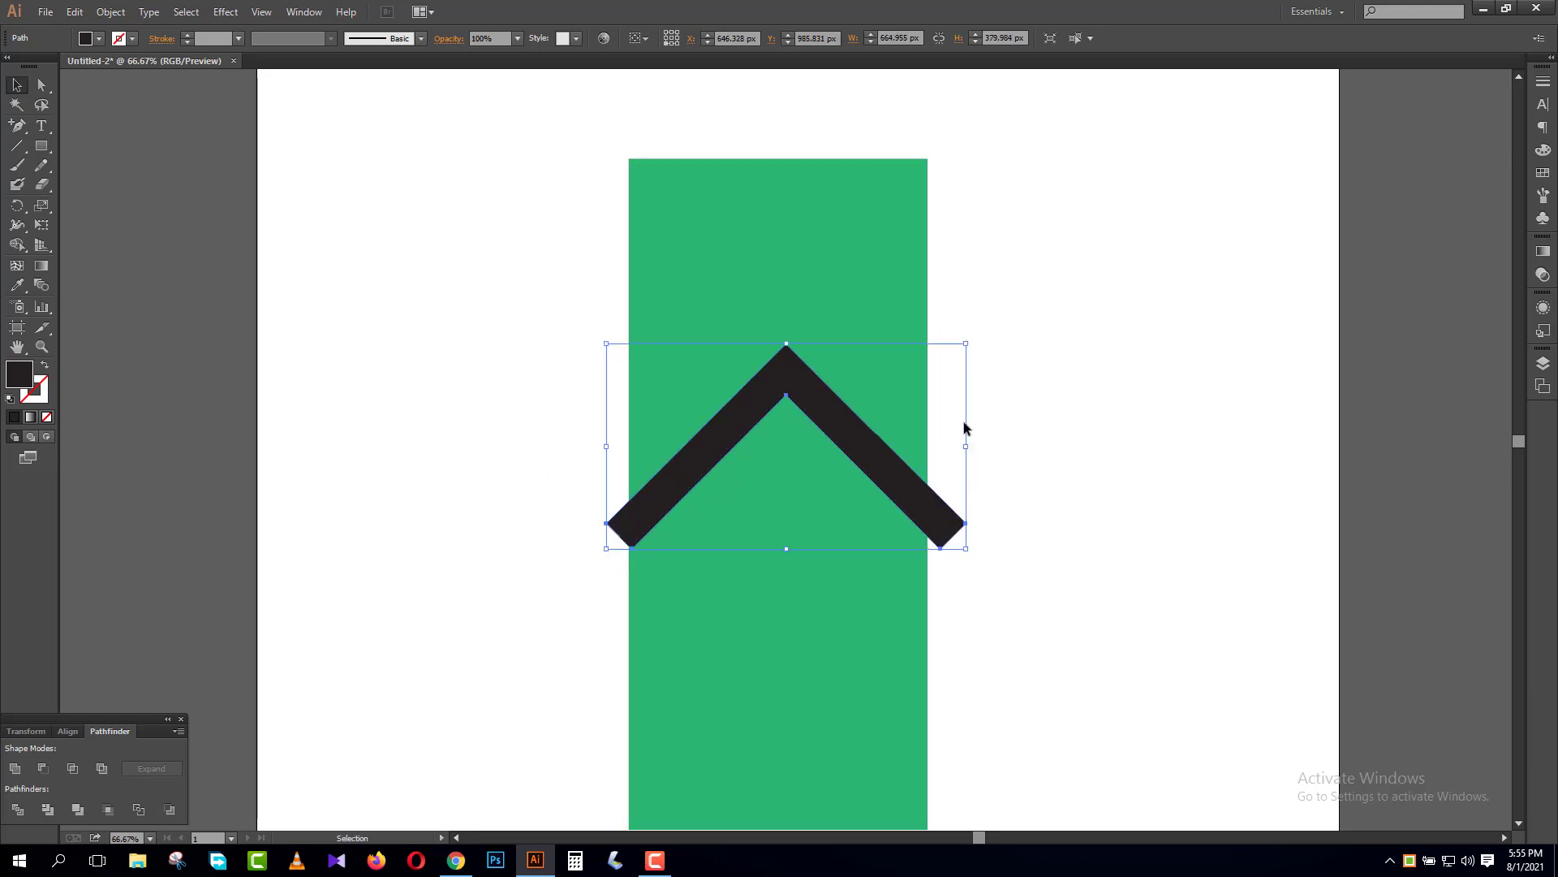
{"action": "key", "text": "ctrl+plus"}
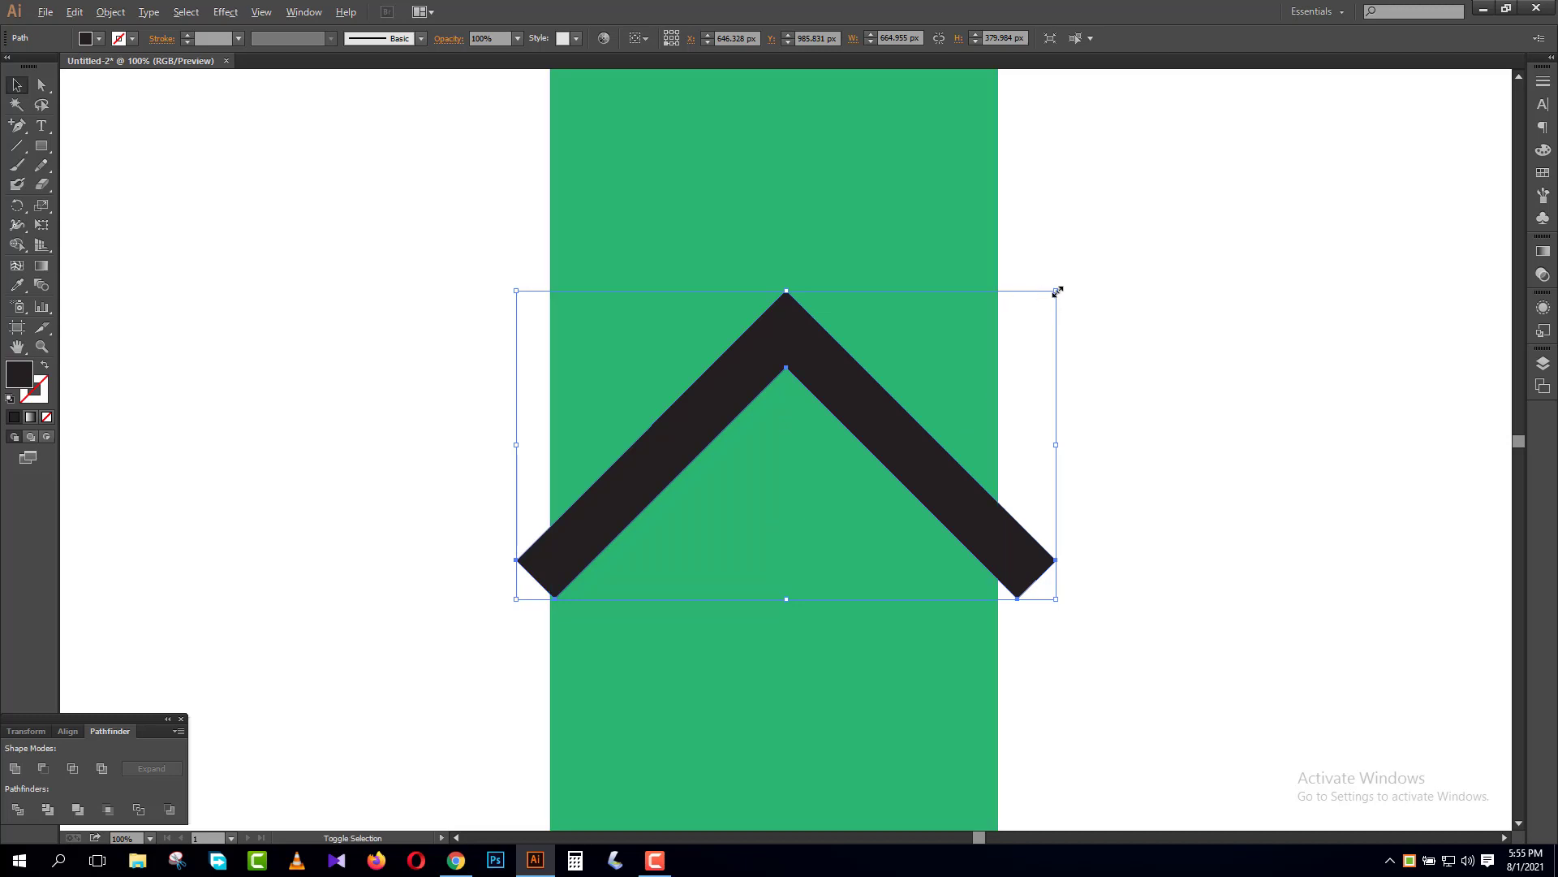
{"action": "left_click_drag", "start_coordinate": [1057, 291], "coordinate": [1067, 286]}
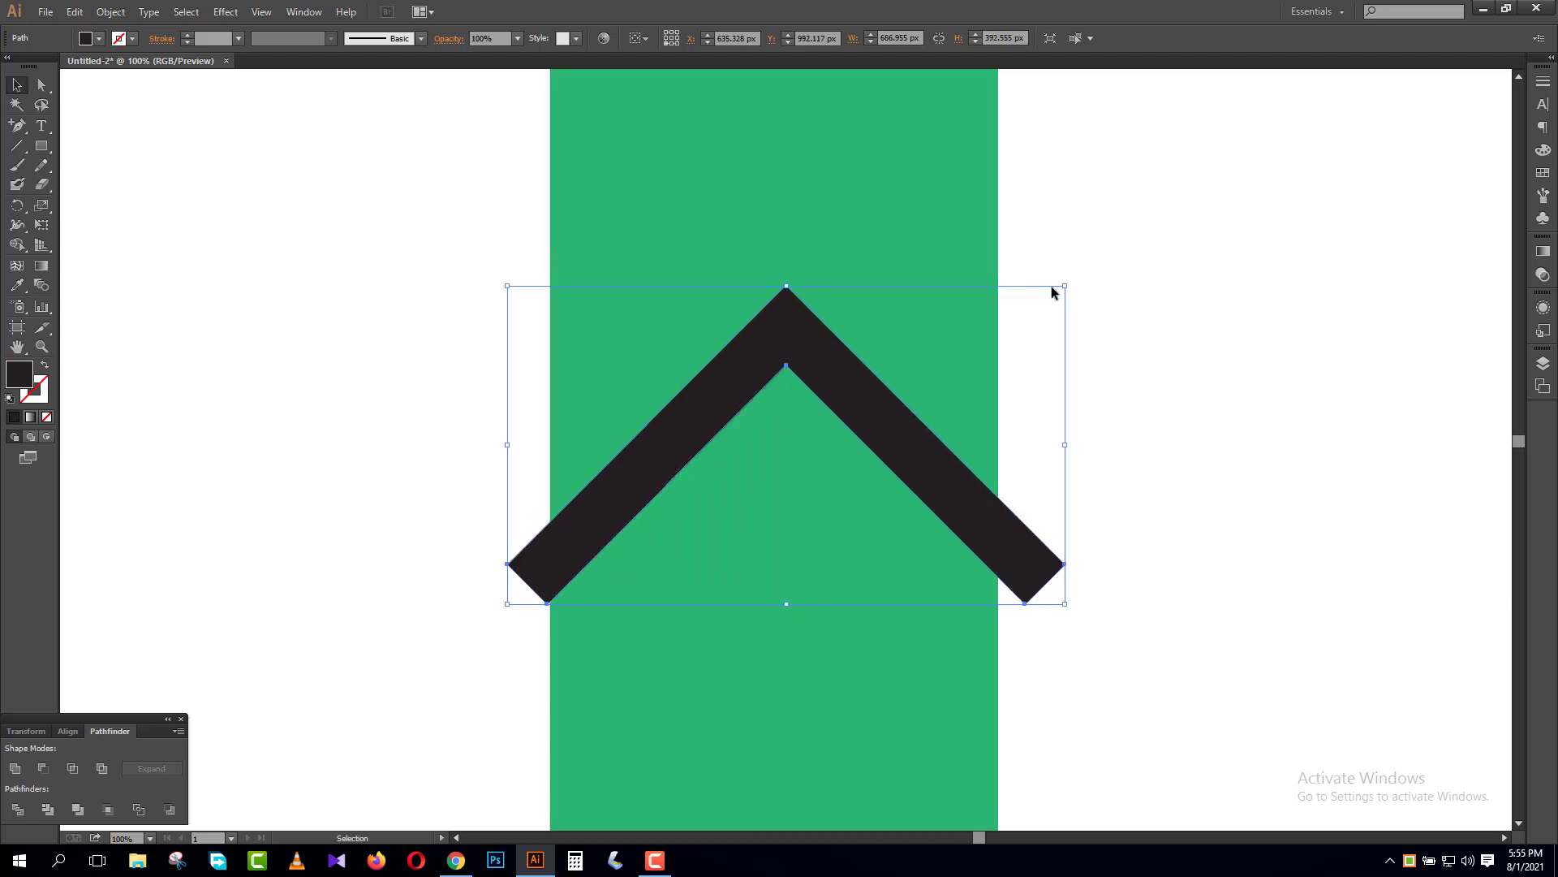
- Align the chevron and the green rectangle on their horizontal centers
{"action": "left_click_drag", "start_coordinate": [1139, 242], "coordinate": [634, 587]}
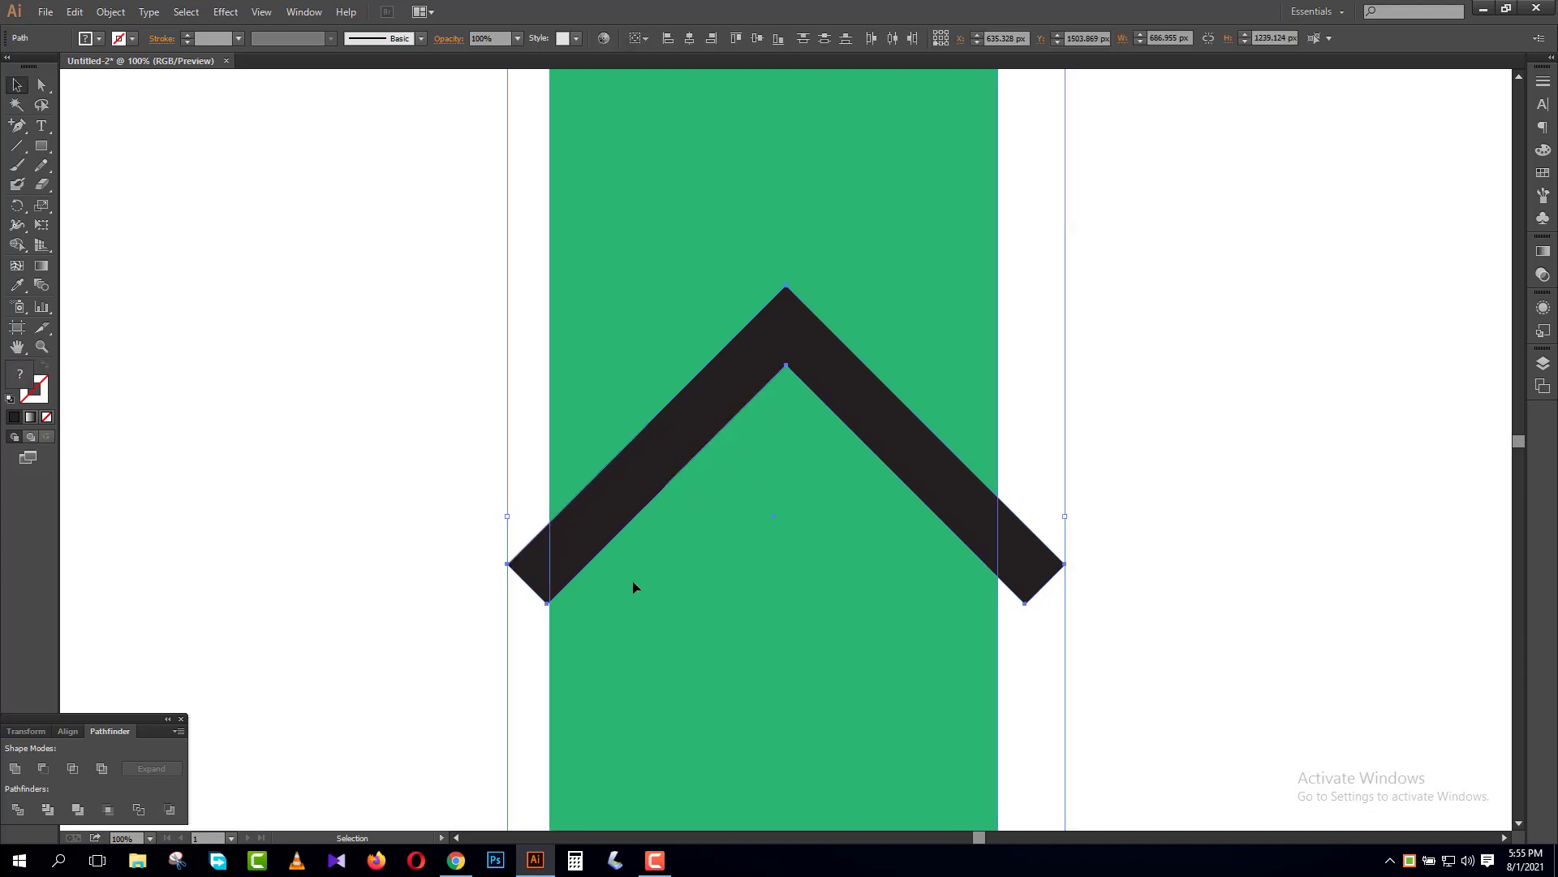
{"action": "left_click", "coordinate": [68, 731]}
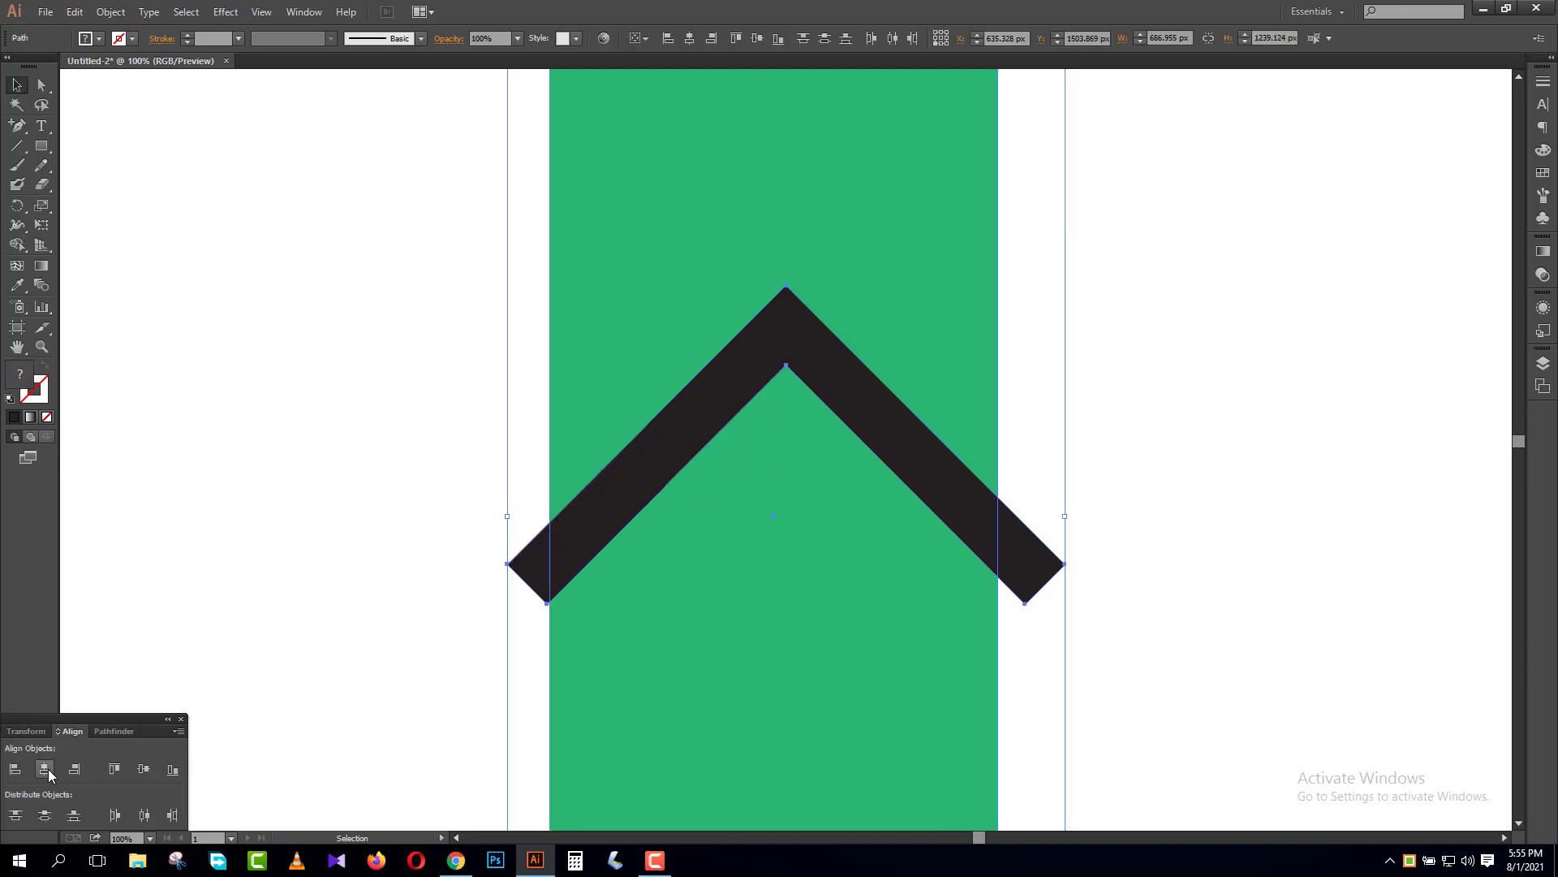
{"action": "left_click", "coordinate": [46, 771]}
{"action": "left_click", "coordinate": [1132, 678]}
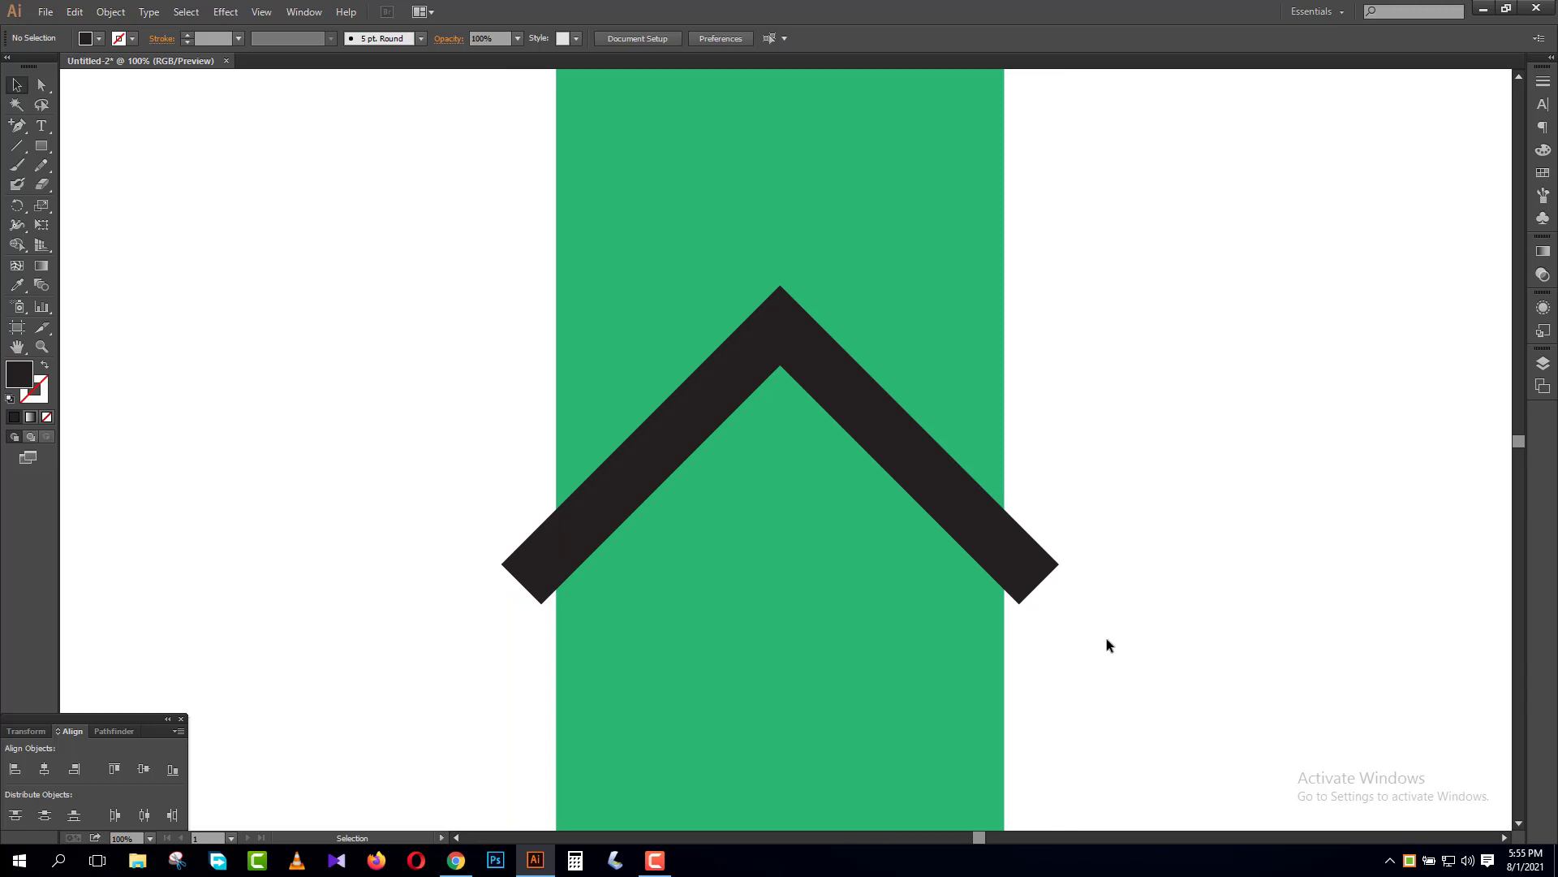
- Add an anchor point on the chevron's inner edge where its right arm crosses the green rectangle's right side
{"action": "key", "text": "ctrl+plus"}
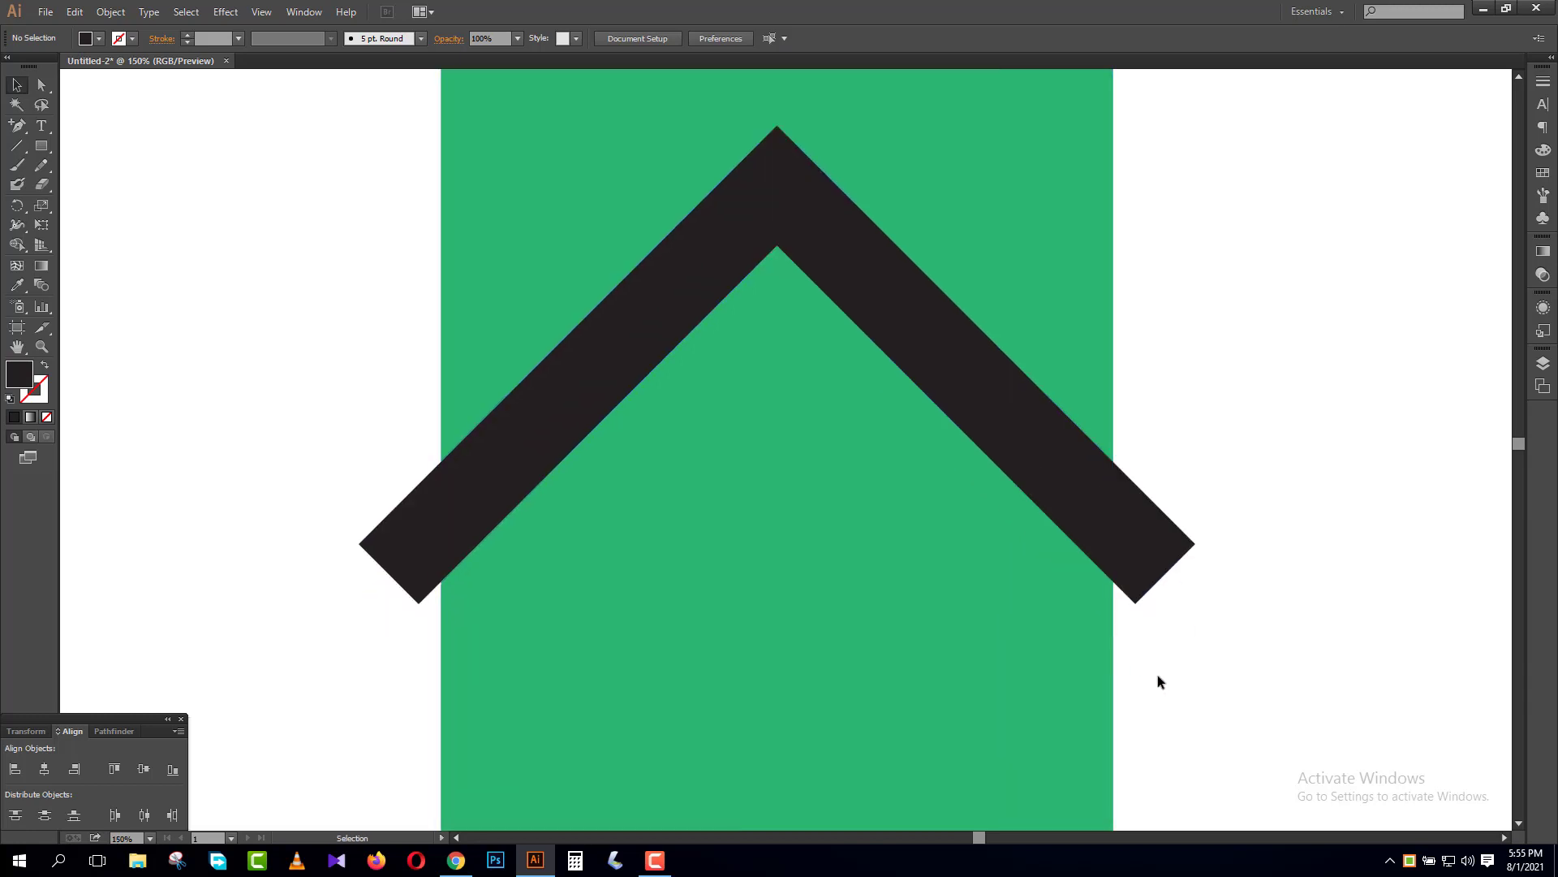
{"action": "key", "text": "ctrl+plus"}
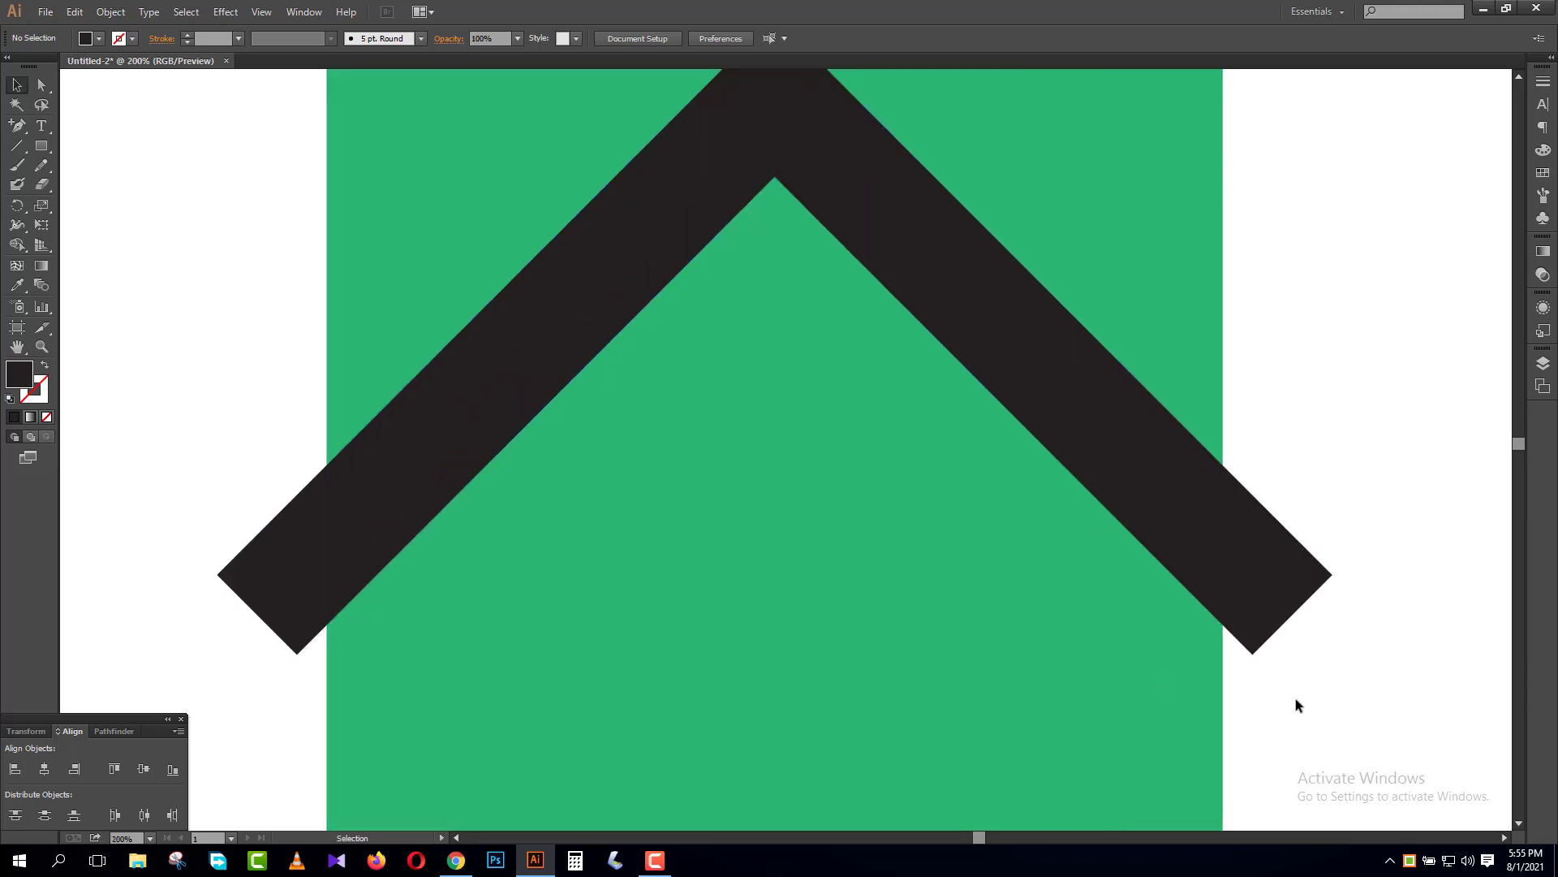
{"action": "scroll", "coordinate": [1296, 698], "scroll_direction": "down", "scroll_amount": 2}
{"action": "scroll", "coordinate": [1292, 701], "scroll_direction": "down", "scroll_amount": 1}
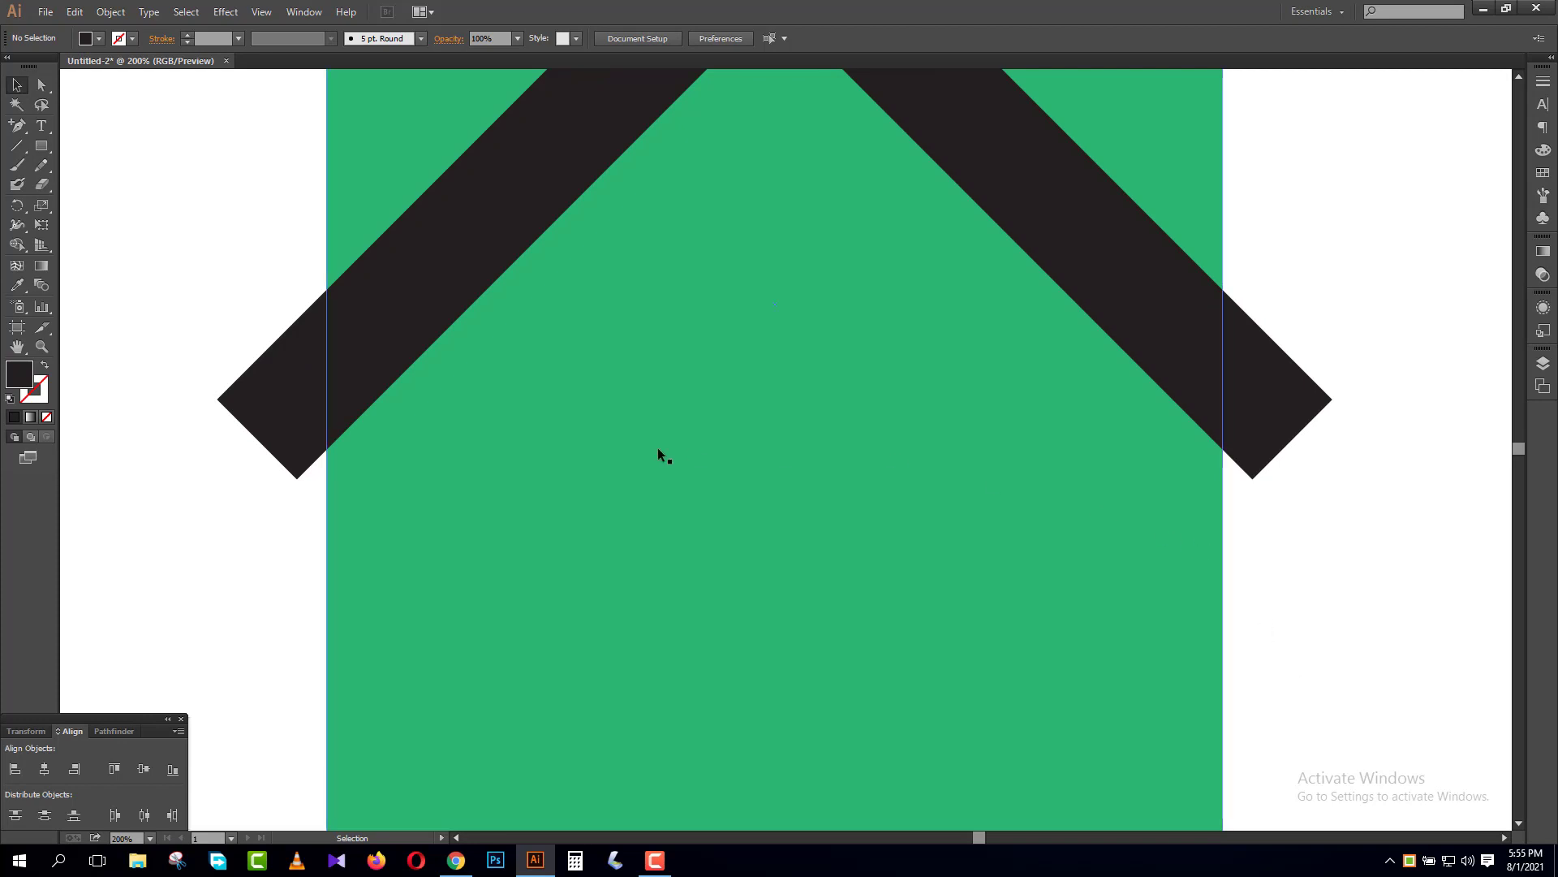
{"action": "left_click", "coordinate": [288, 375]}
{"action": "key", "text": "a"}
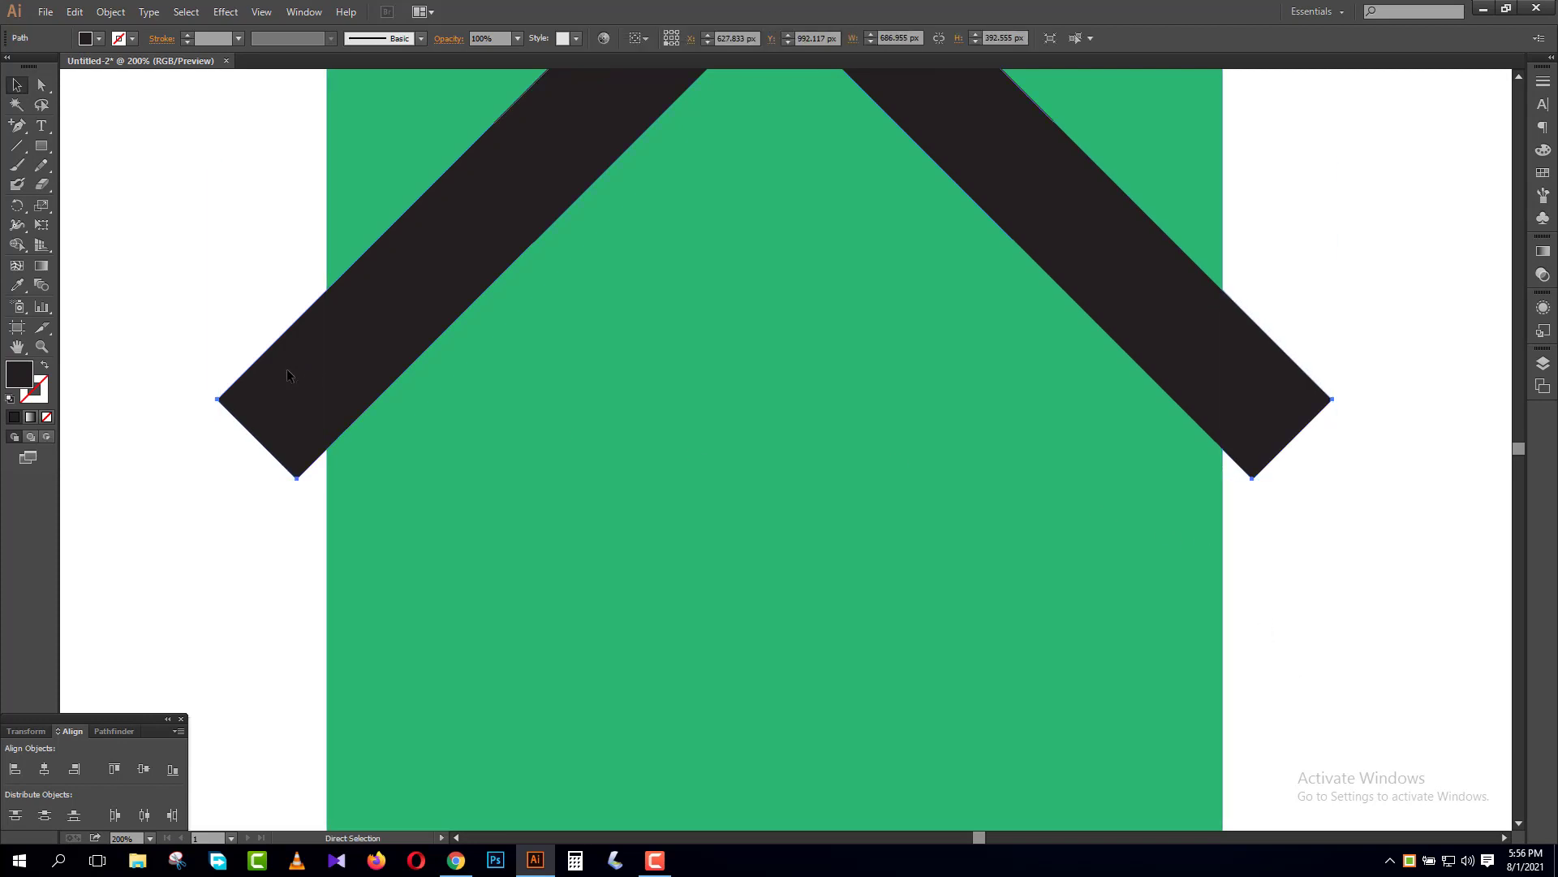
{"action": "key", "text": "ctrl+plus"}
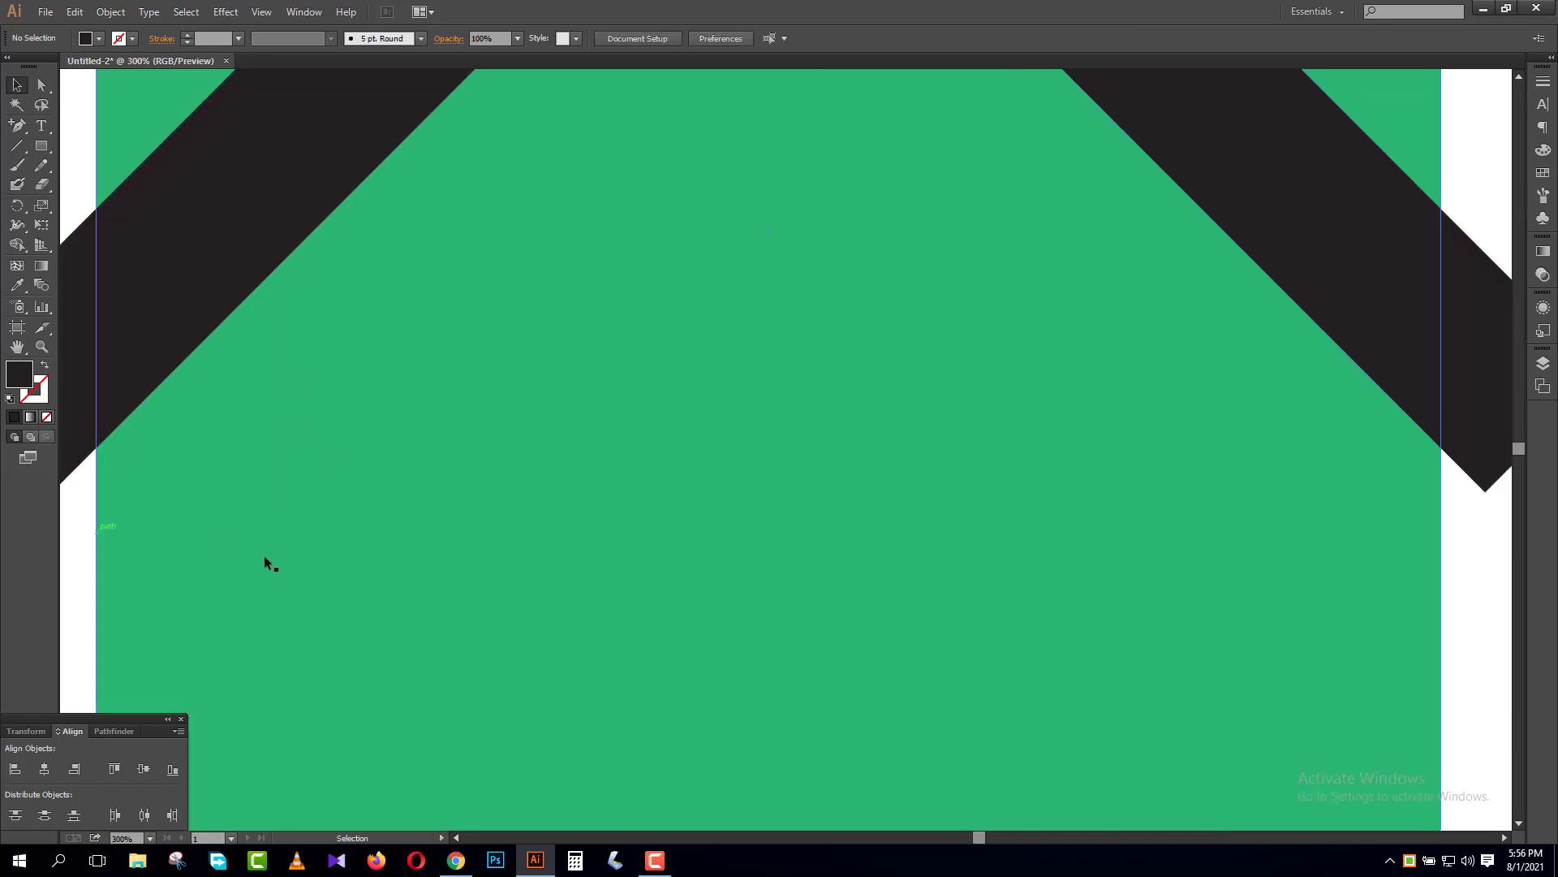
{"action": "left_click", "coordinate": [288, 560], "text": "ctrl"}
{"action": "key", "text": "ctrl+shift+a"}
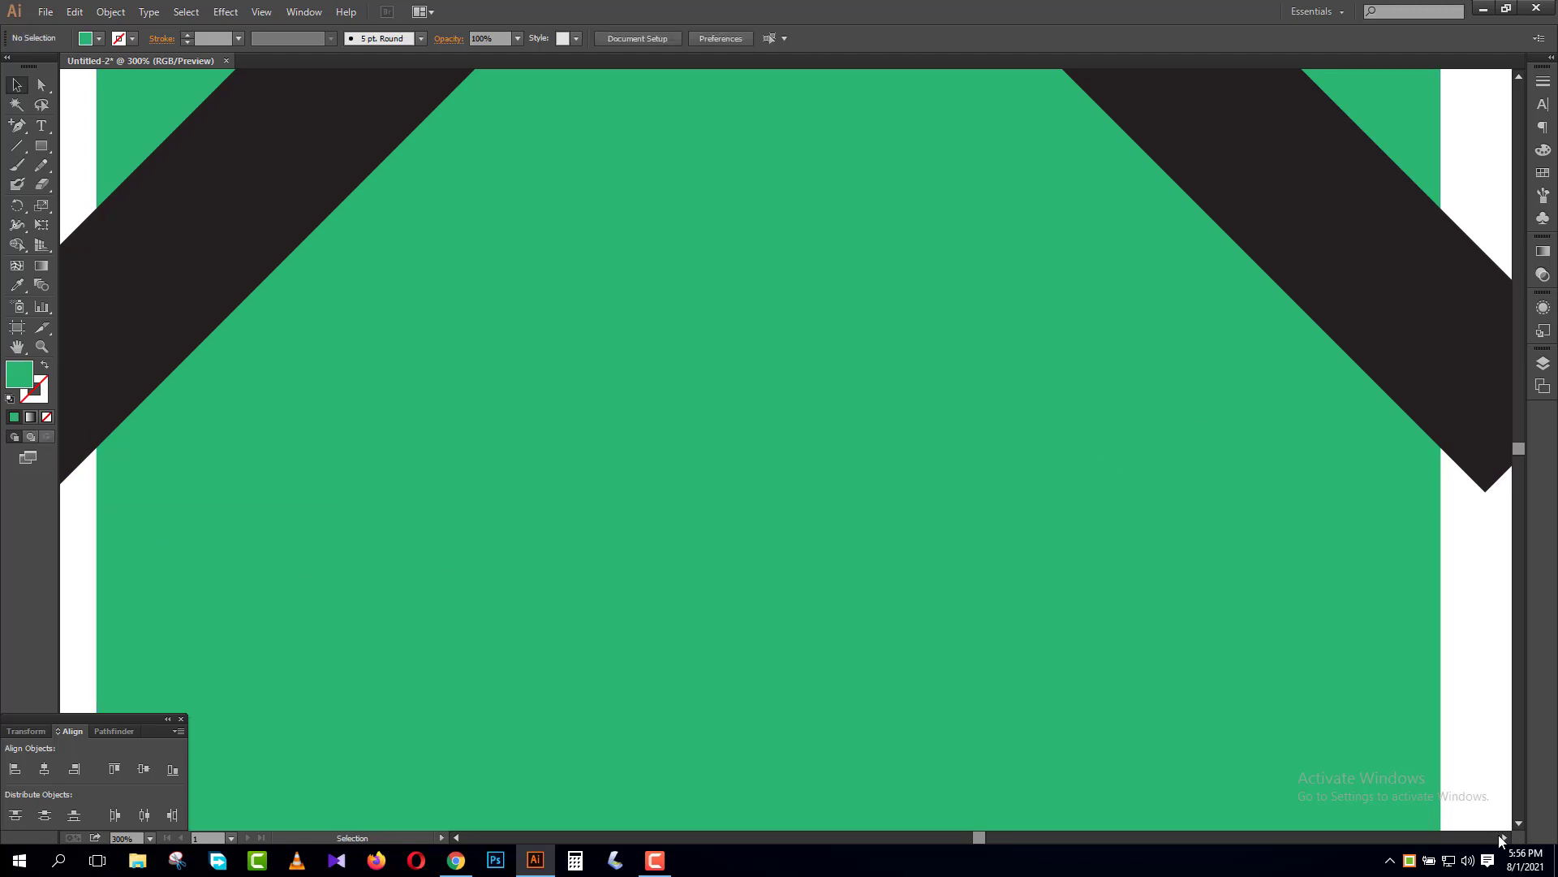
{"action": "scroll", "coordinate": [1224, 429], "scroll_direction": "right", "scroll_amount": 5}
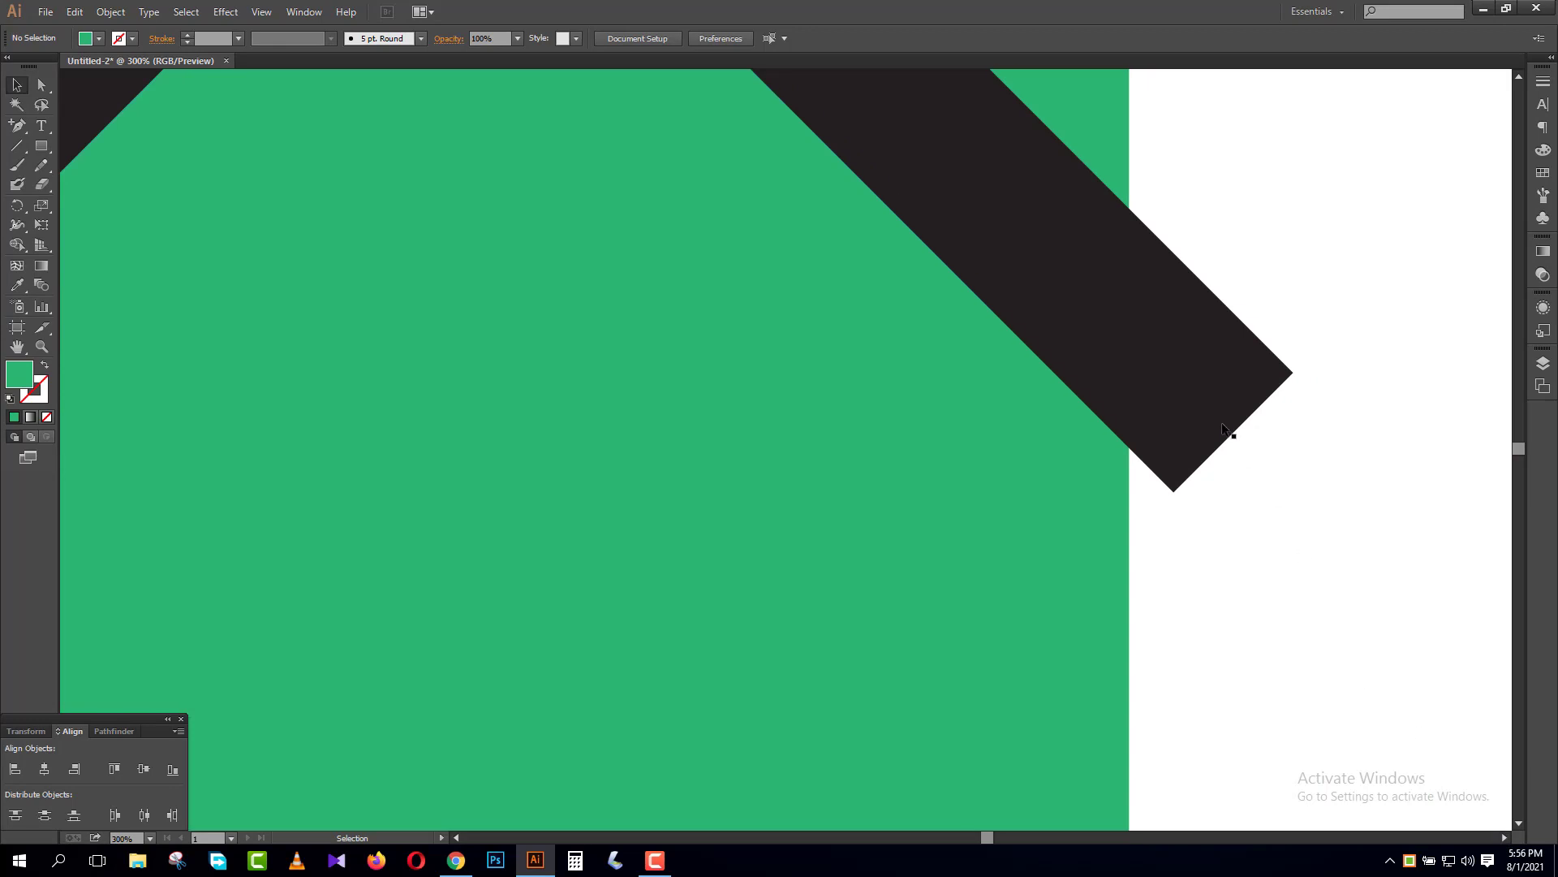
{"action": "left_click", "coordinate": [1225, 428]}
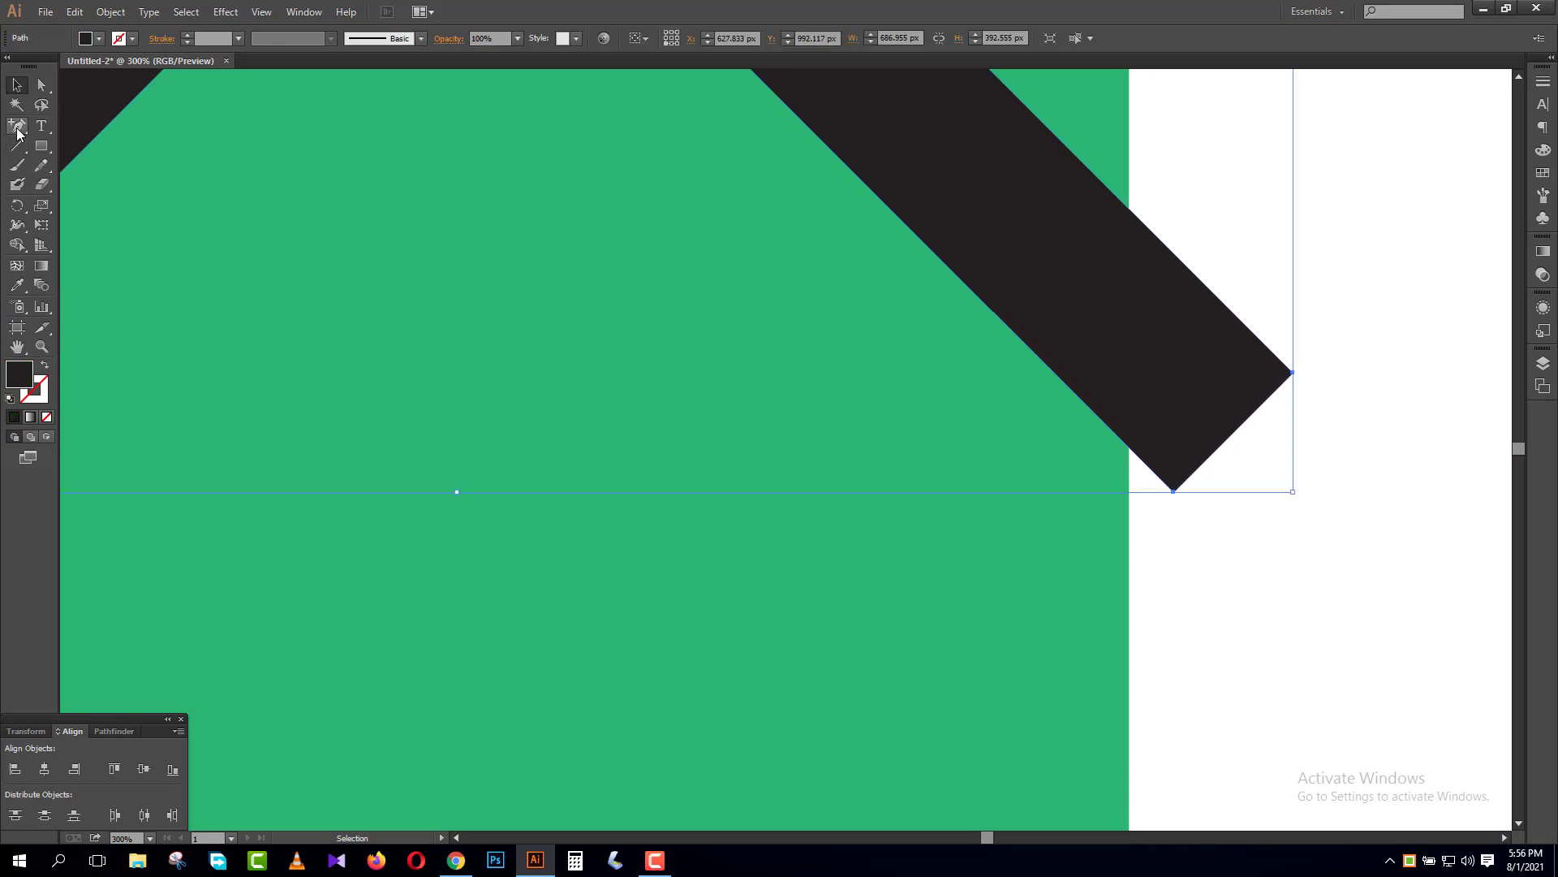
{"action": "left_click_drag", "start_coordinate": [17, 133], "coordinate": [81, 145]}
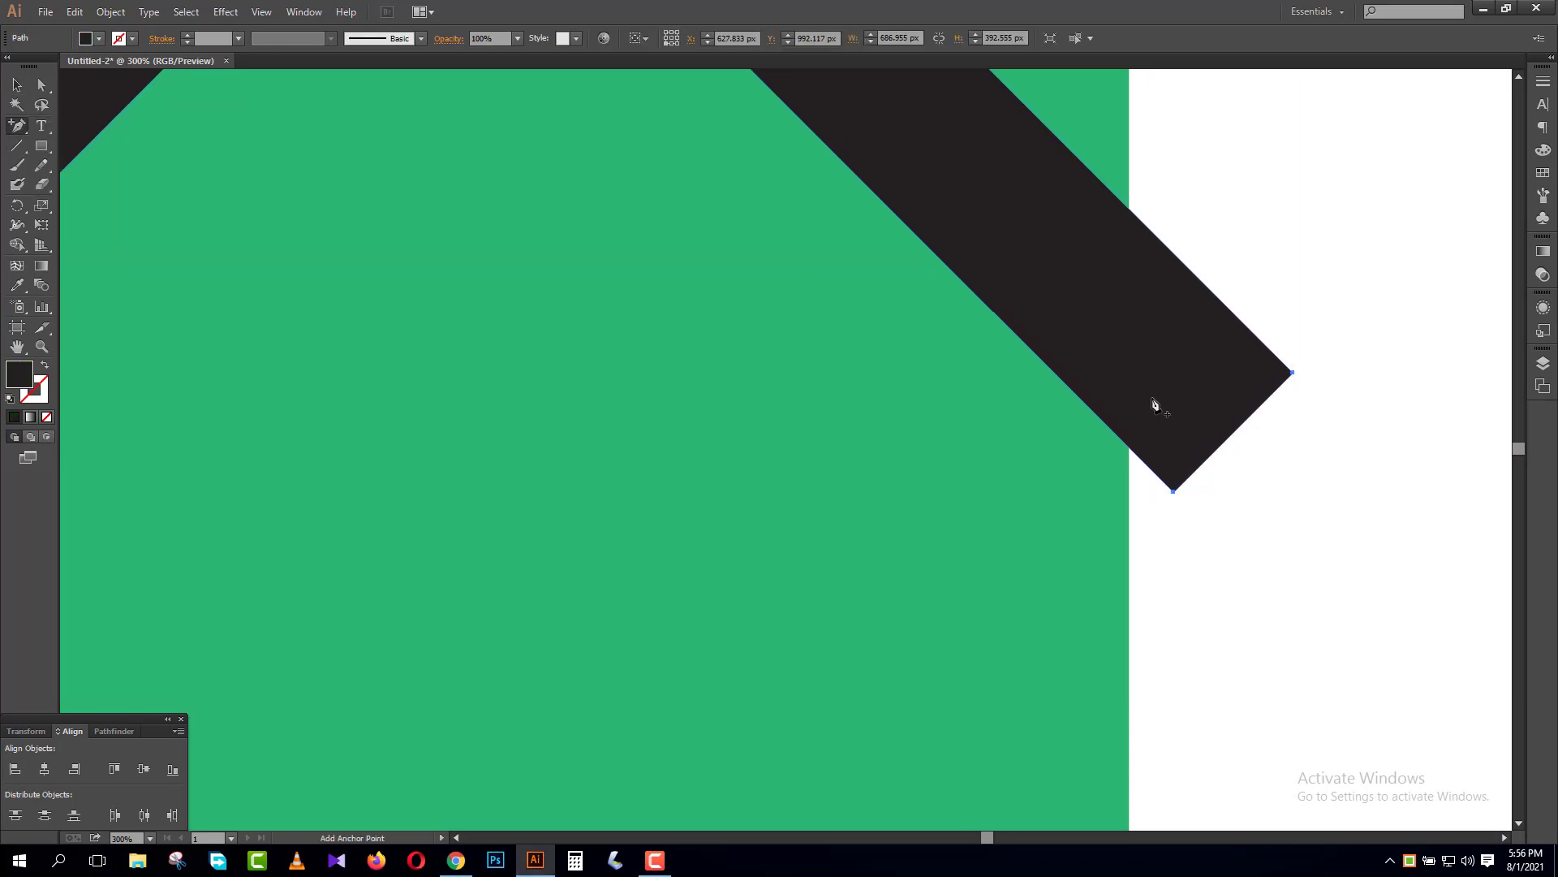
{"action": "left_click", "coordinate": [1130, 448]}
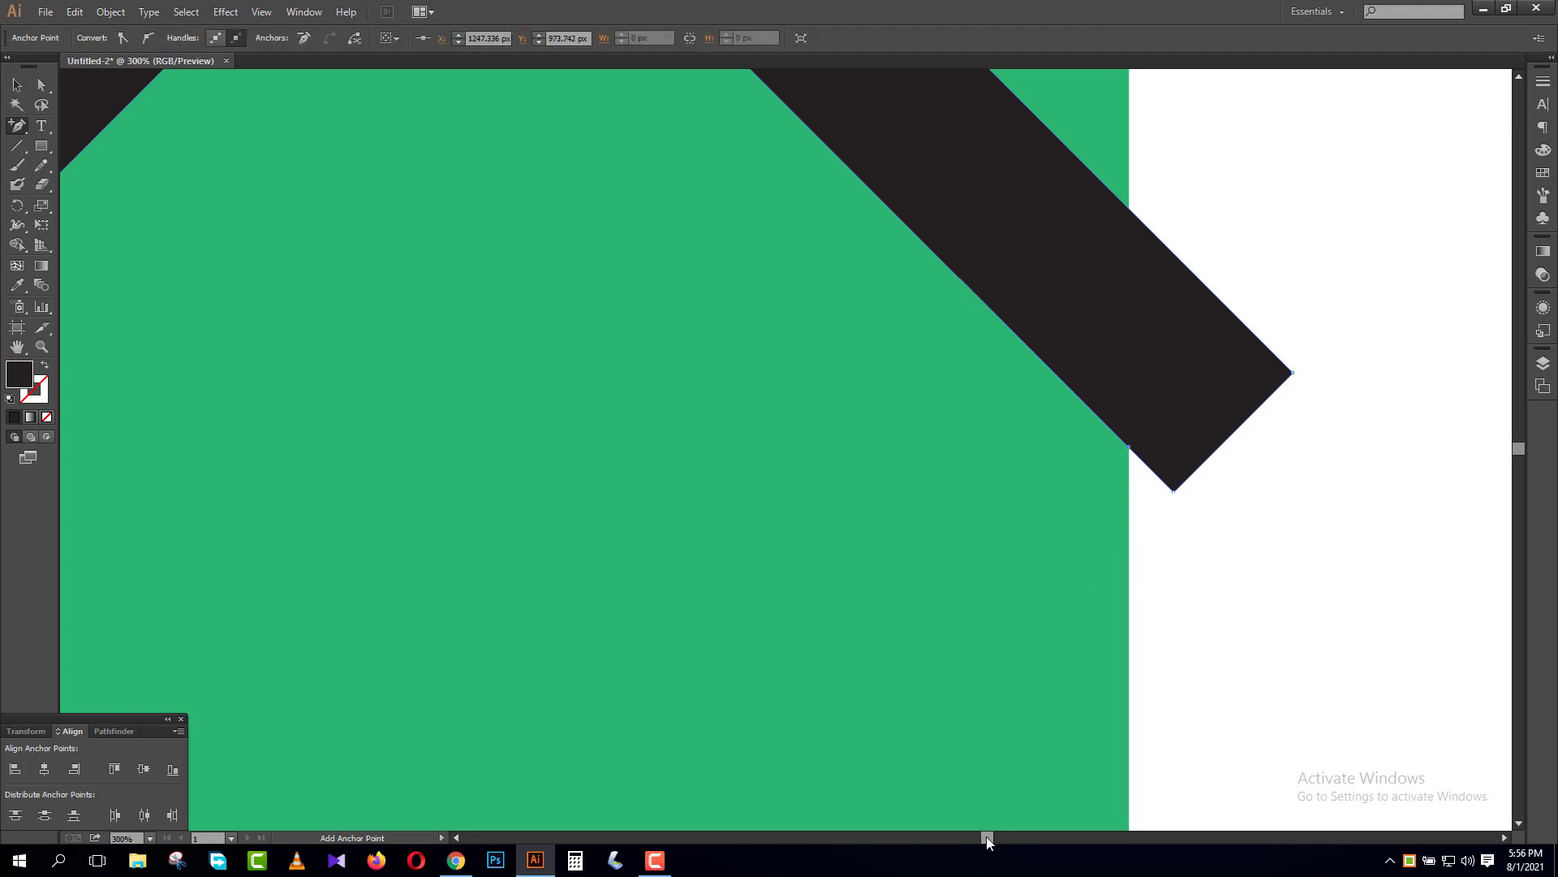
- Add a matching anchor point on the chevron's inner edge where its left arm crosses the rectangle's left side
{"action": "left_click_drag", "start_coordinate": [987, 836], "coordinate": [958, 836]}
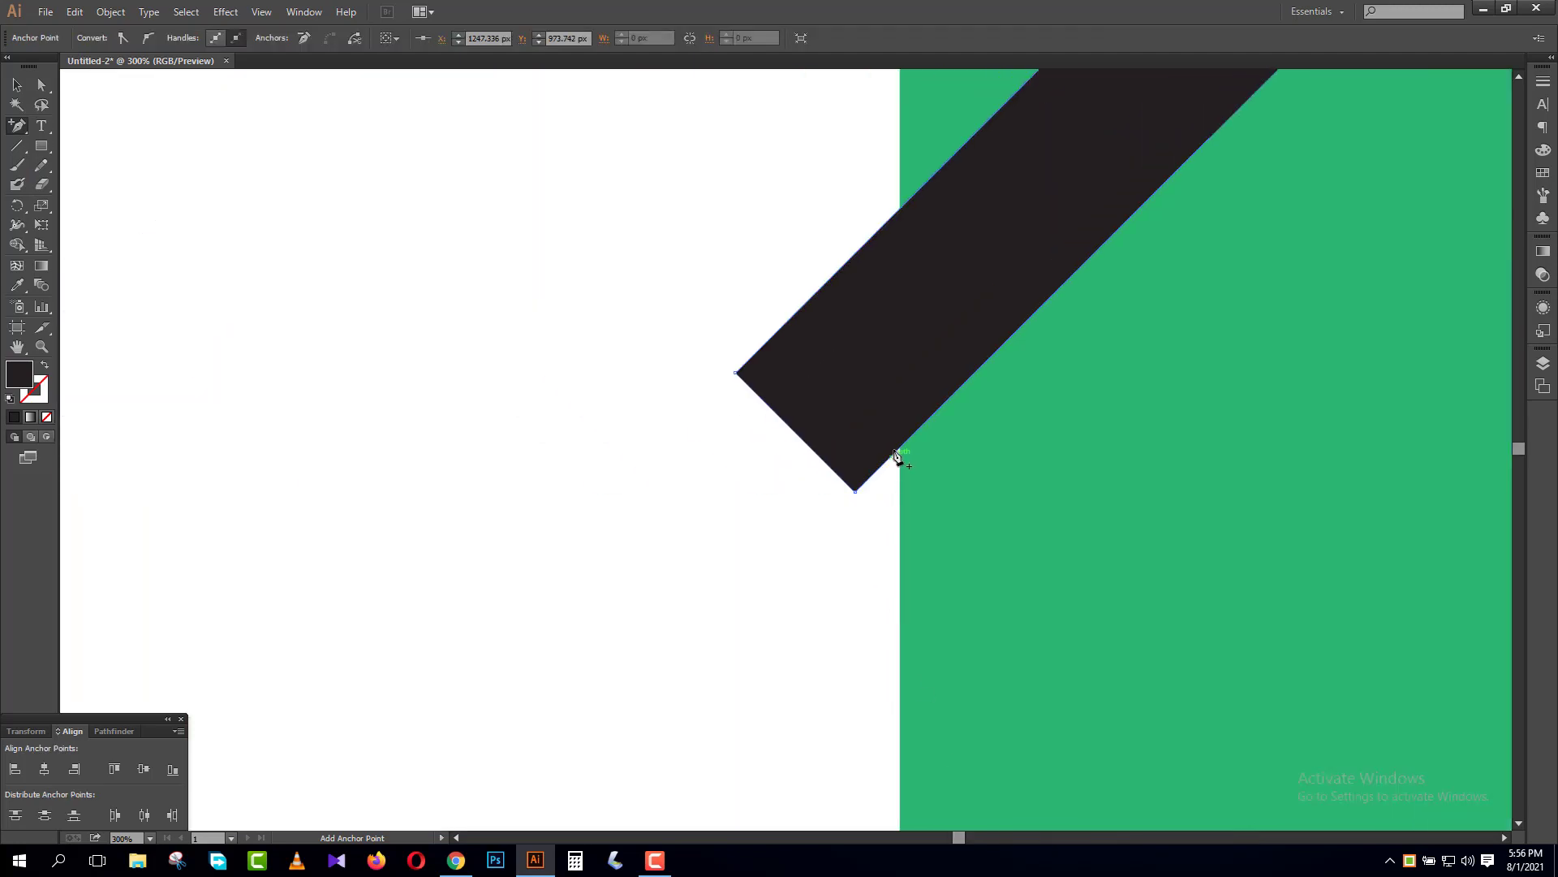
{"action": "left_click", "coordinate": [901, 448]}
{"action": "key", "text": "v"}
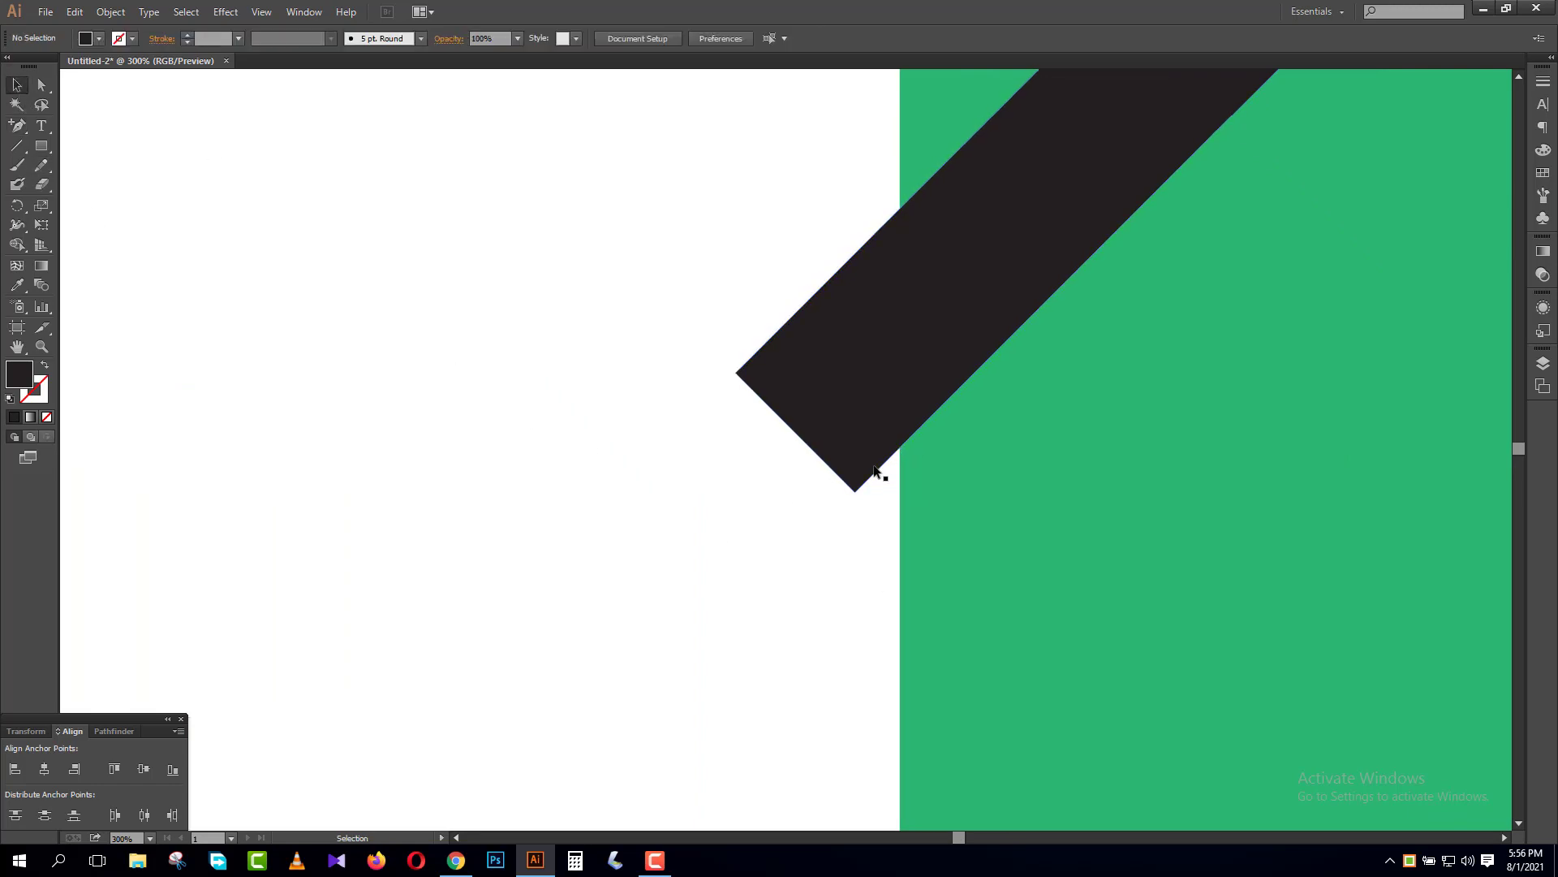
- Move the lowest corner of the chevron's left arm straight down to about Y 1027 px
{"action": "left_click", "coordinate": [44, 88]}
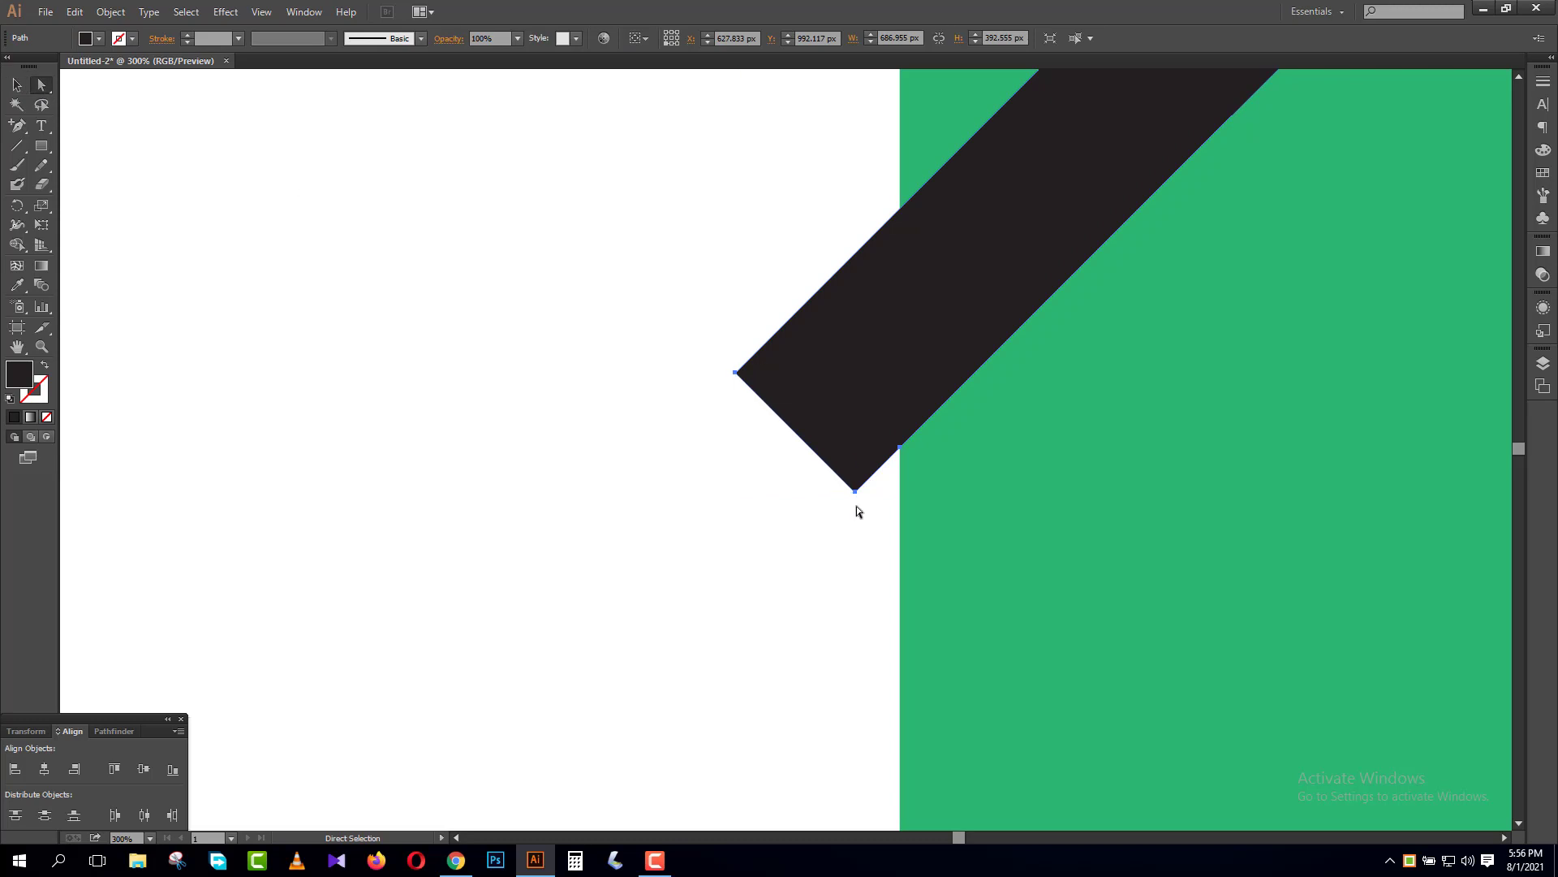
{"action": "left_click", "coordinate": [855, 492]}
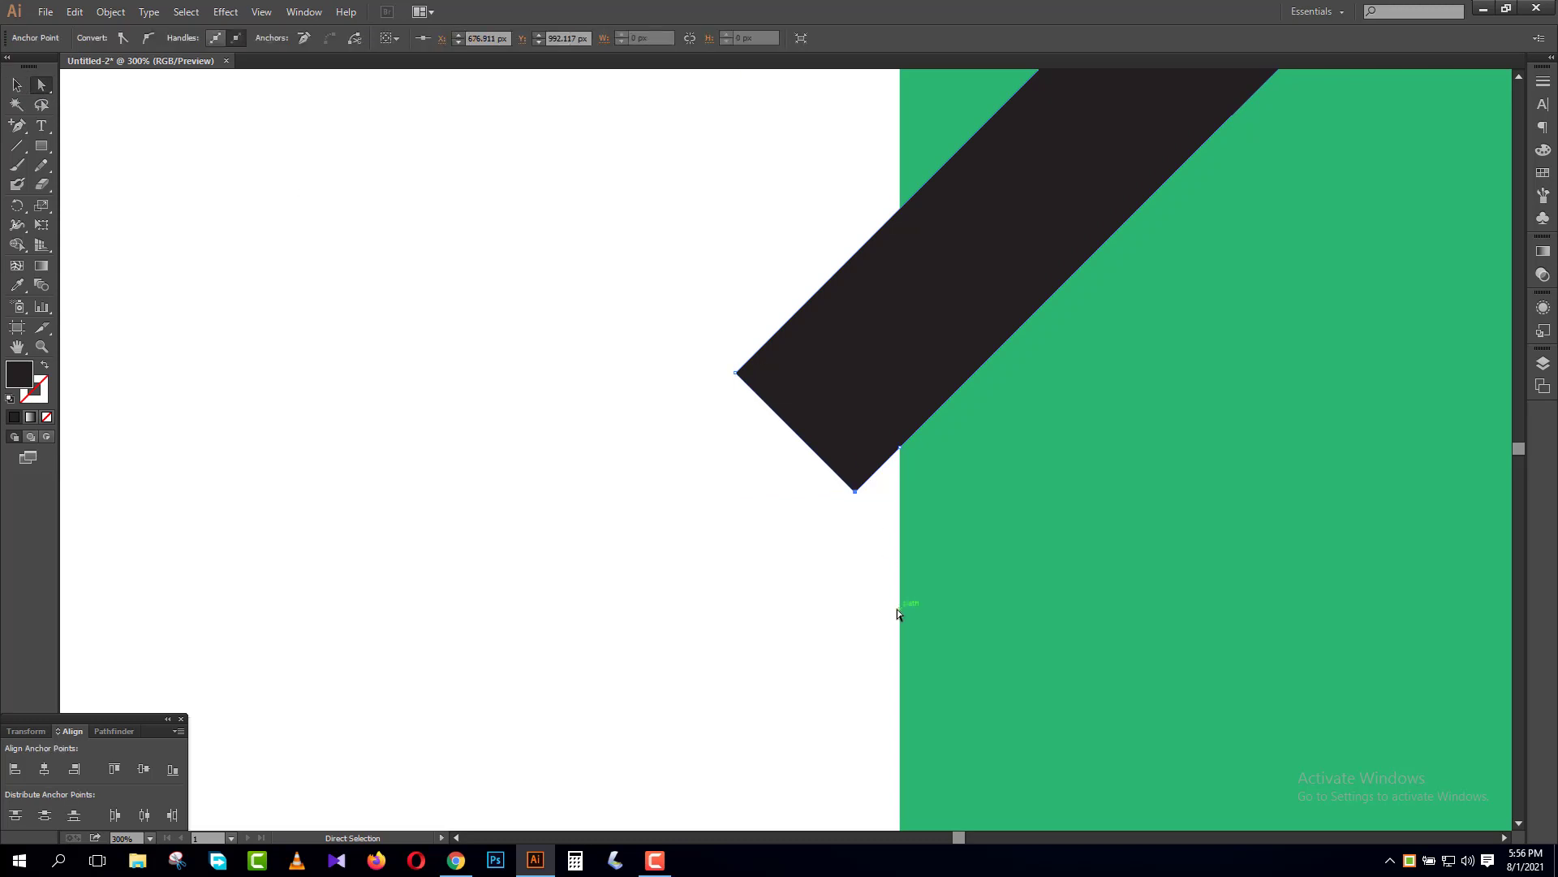
{"action": "key", "text": "Down"}
{"action": "key", "text": "Down"}
{"action": "key", "text": "Down"}
{"action": "key", "text": "Down"}
{"action": "key", "text": "Down"}
{"action": "key", "text": "Down"}
{"action": "key", "text": "Down"}
{"action": "key", "text": "Down"}
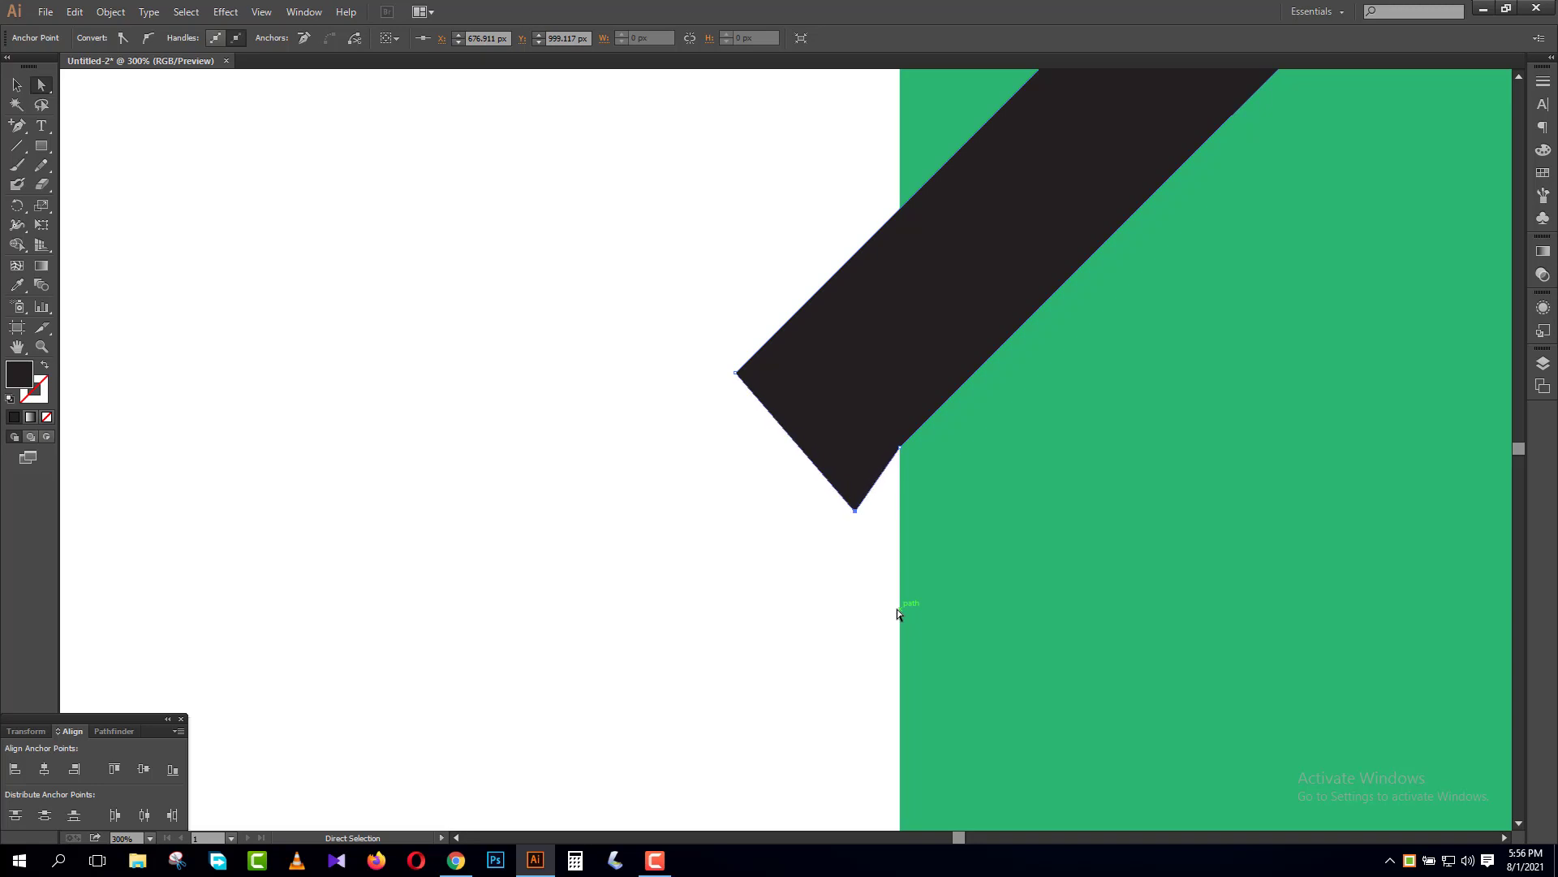
{"action": "key", "text": "Down"}
{"action": "key", "text": "Down"}
{"action": "key", "text": "Down"}
{"action": "key", "text": "Down"}
{"action": "key", "text": "Down"}
{"action": "key", "text": "Down"}
{"action": "key", "text": "Down"}
{"action": "key", "text": "Down"}
{"action": "key", "text": "Down"}
{"action": "key", "text": "Down"}
{"action": "key", "text": "Down"}
{"action": "key", "text": "Down"}
{"action": "key", "text": "Down"}
{"action": "key", "text": "Down"}
{"action": "key", "text": "Down"}
{"action": "key", "text": "Down"}
{"action": "key", "text": "Down"}
{"action": "key", "text": "Down"}
{"action": "key", "text": "Down"}
{"action": "key", "text": "Down"}
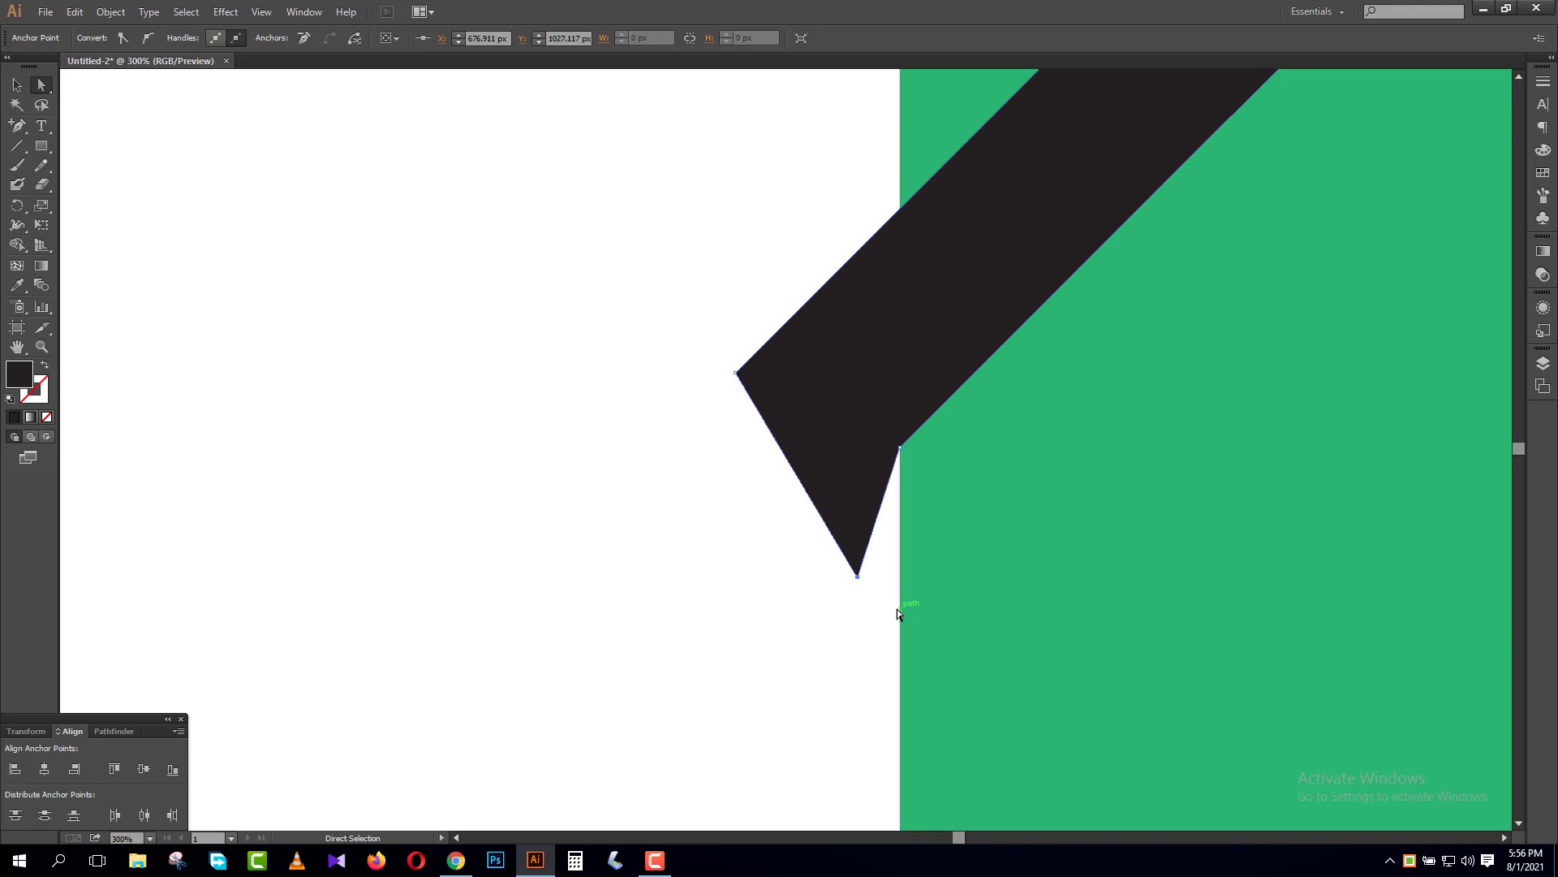
- Move the left arm's lowered corner right to about X 696 px, onto the green rectangle's left edge
{"action": "key", "text": "Right"}
{"action": "key", "text": "Right"}
{"action": "key", "text": "Right"}
{"action": "key", "text": "Right"}
{"action": "key", "text": "Right"}
{"action": "key", "text": "Right"}
{"action": "key", "text": "Right"}
{"action": "key", "text": "Right"}
{"action": "key", "text": "Right"}
{"action": "key", "text": "Right"}
{"action": "key", "text": "Right"}
{"action": "key", "text": "Right"}
{"action": "key", "text": "Right"}
{"action": "key", "text": "Right"}
{"action": "key", "text": "Right"}
{"action": "key", "text": "Right"}
{"action": "key", "text": "Right"}
{"action": "key", "text": "Right"}
{"action": "key", "text": "Right"}
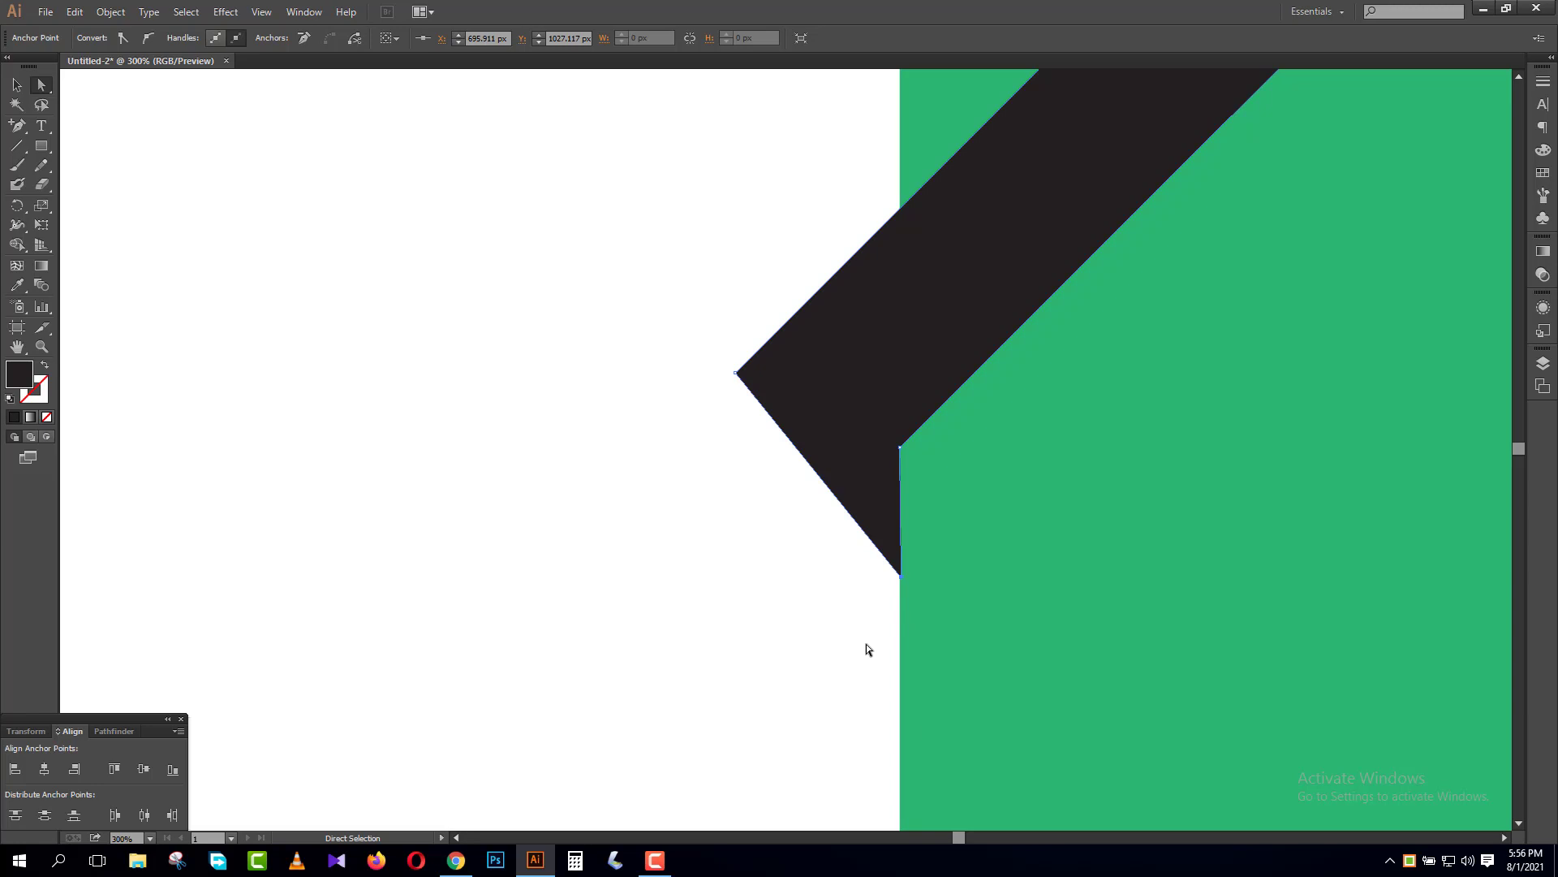
{"action": "key", "text": "Left"}
{"action": "key", "text": "Right"}
- Show the rulers and place a horizontal guide through the left arm's lowered corner at Y 1027 px
{"action": "left_click_drag", "start_coordinate": [956, 837], "coordinate": [995, 826]}
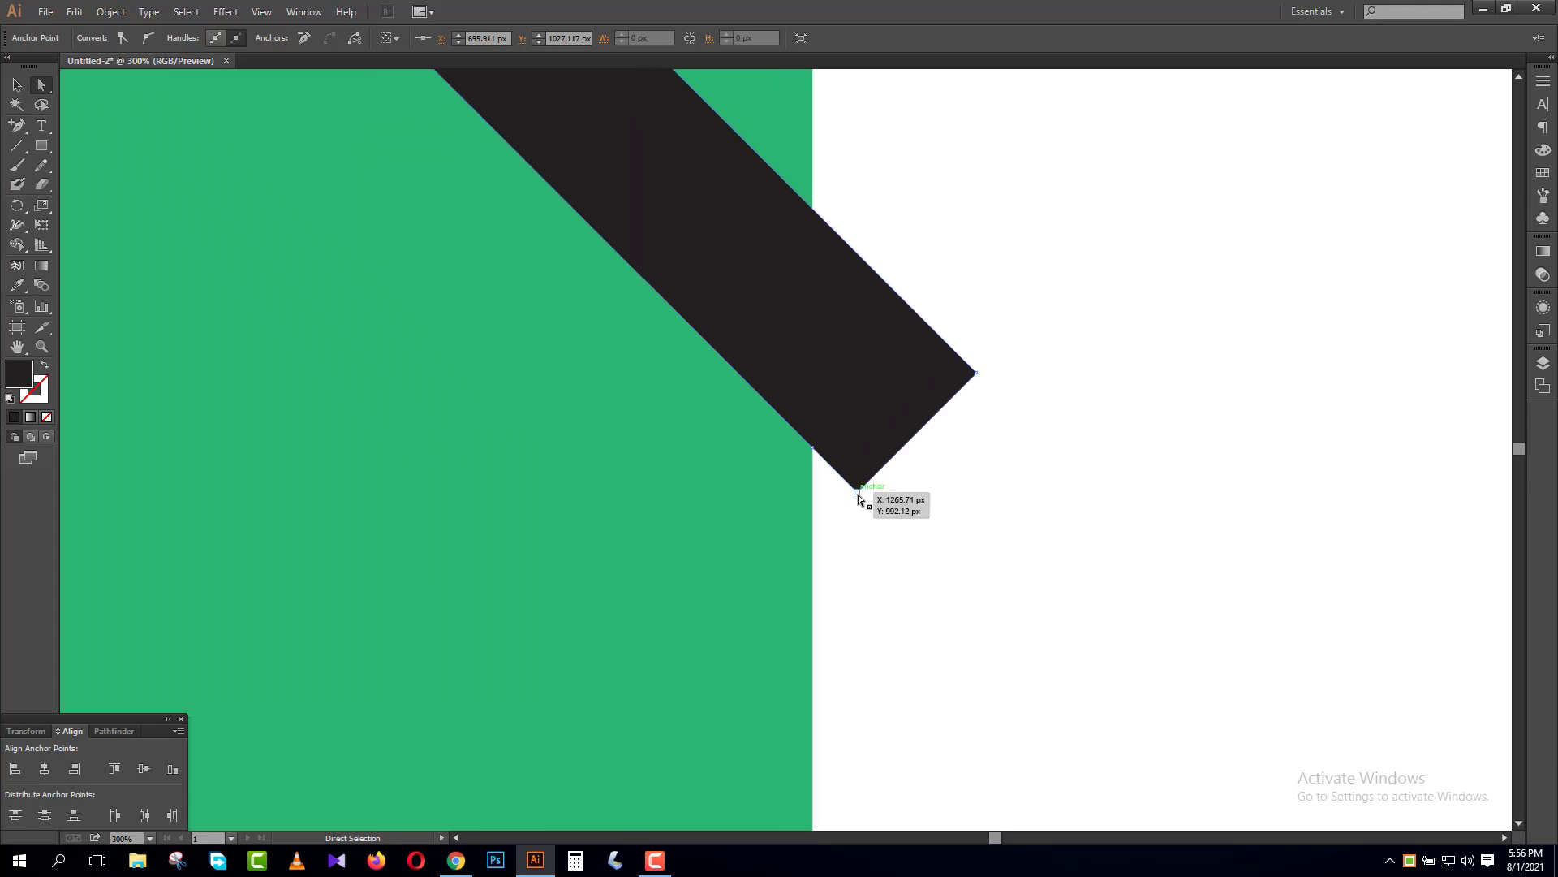
{"action": "key", "text": "ctrl+minus"}
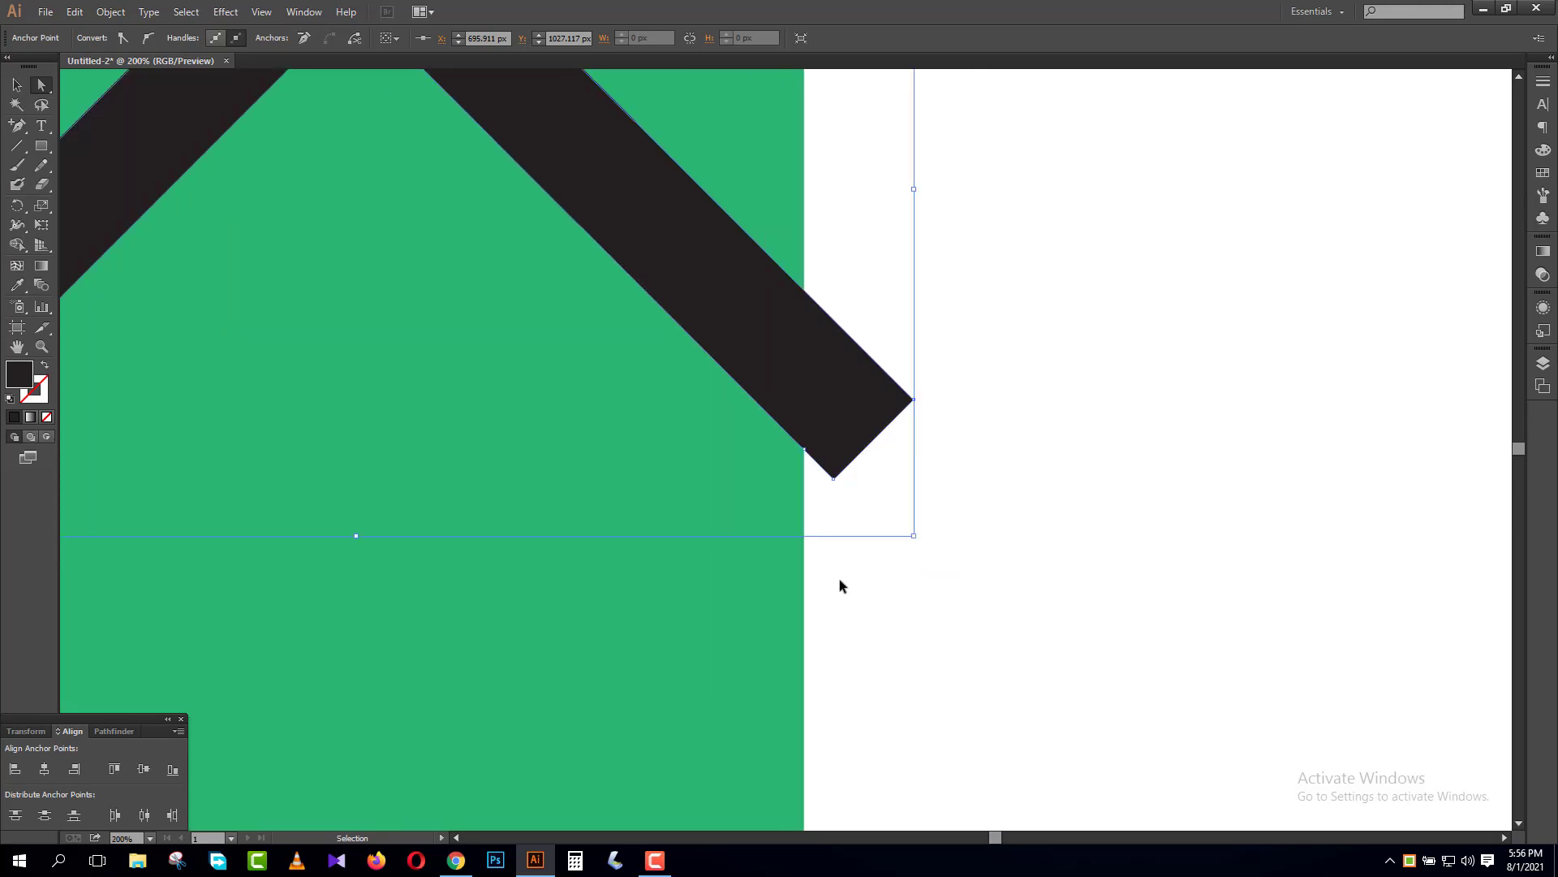
{"action": "key", "text": "ctrl+minus"}
{"action": "left_click_drag", "start_coordinate": [484, 73], "coordinate": [495, 191]}
{"action": "key", "text": "ctrl+z"}
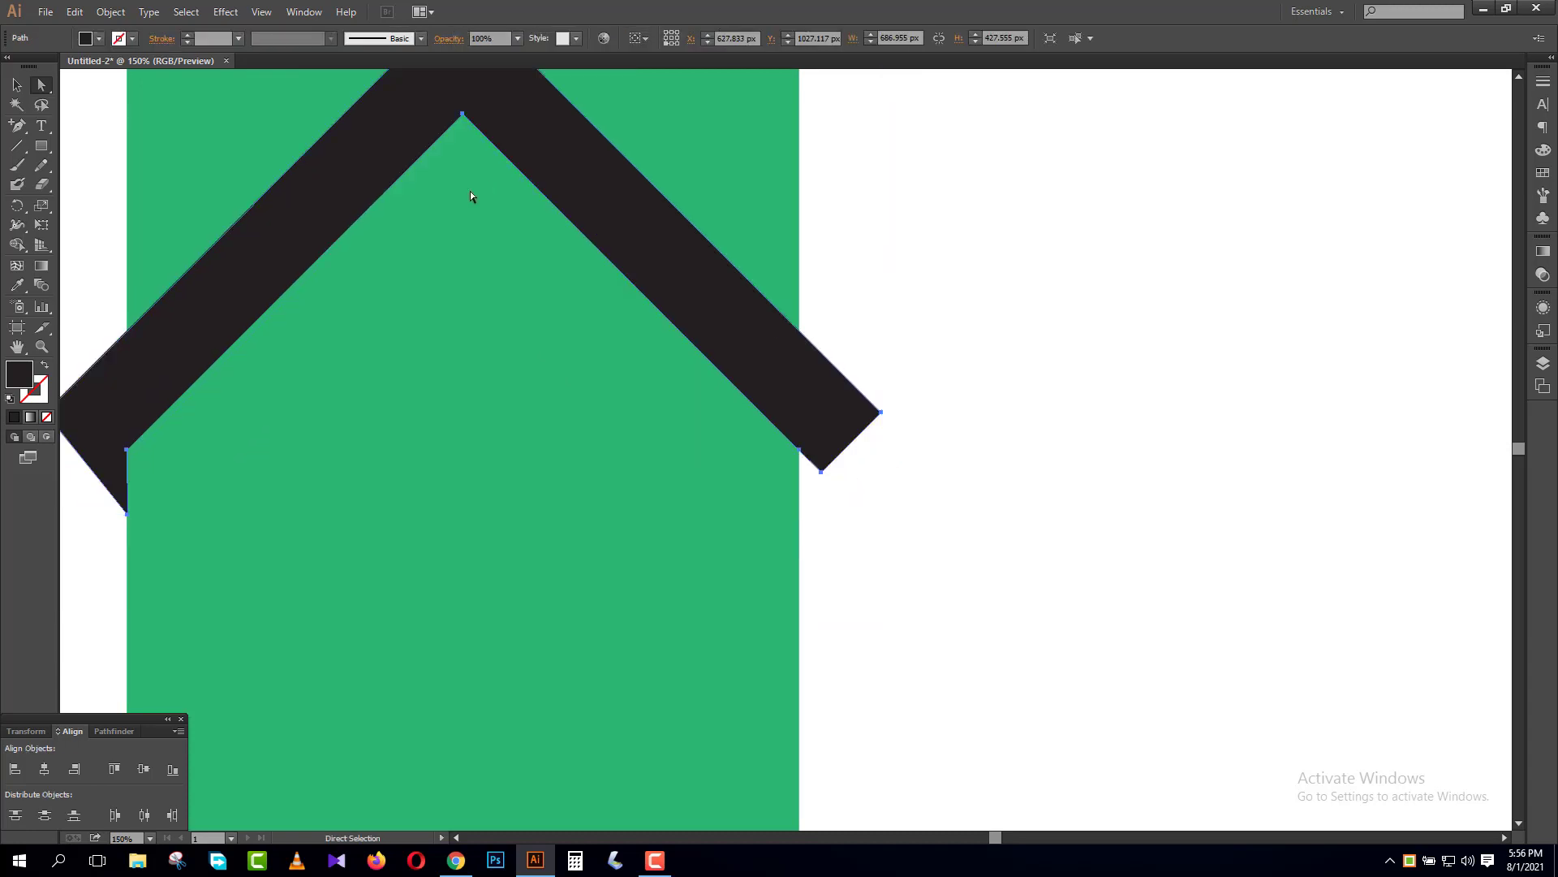
{"action": "key", "text": "ctrl+r"}
{"action": "left_click_drag", "start_coordinate": [474, 76], "coordinate": [497, 513]}
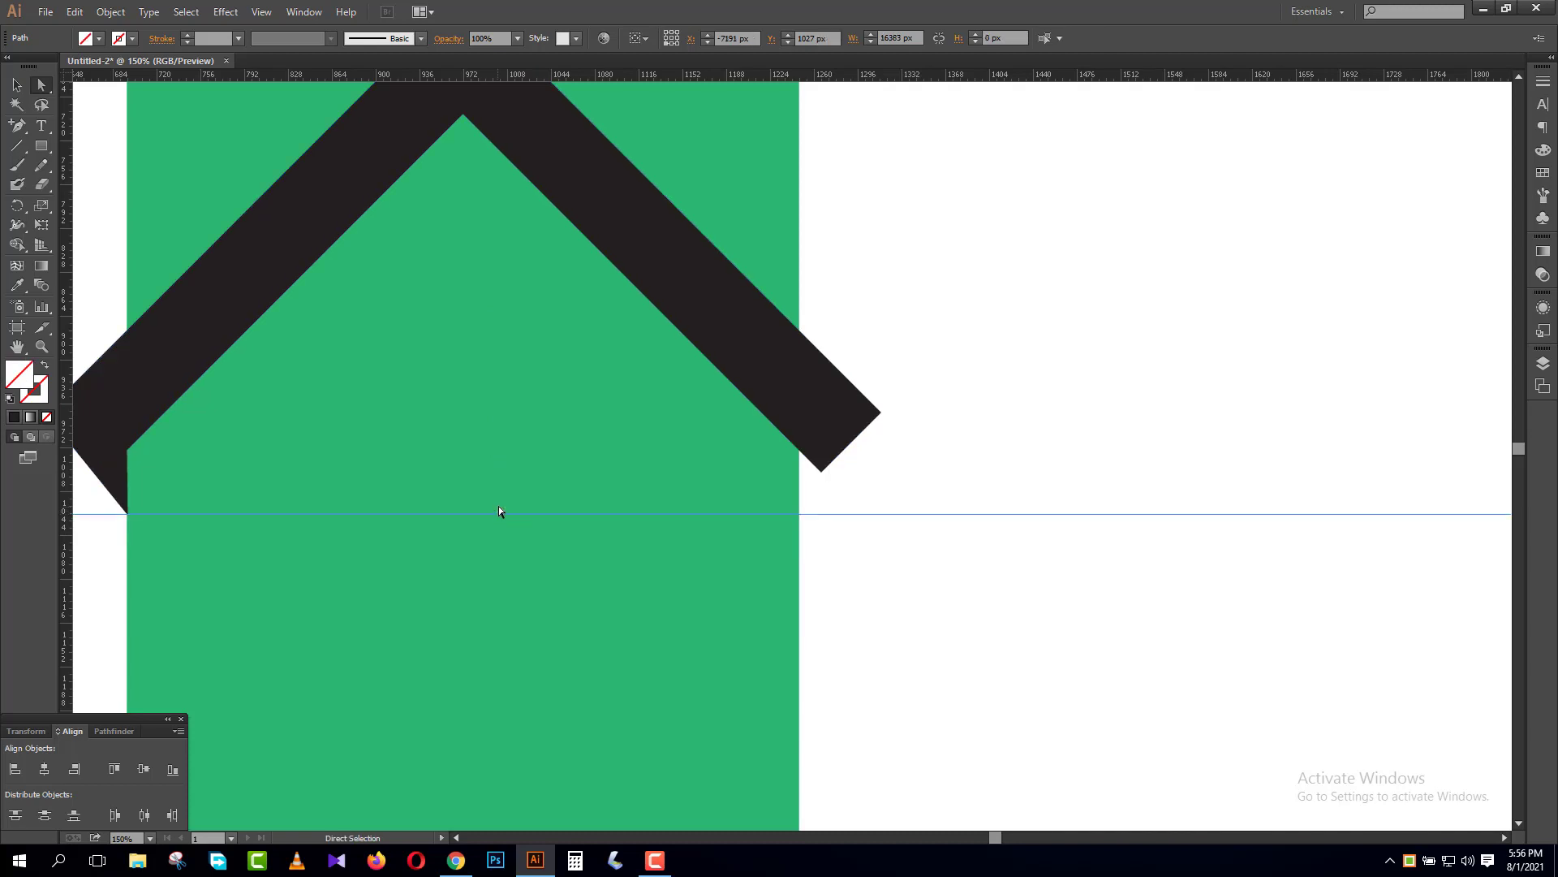
- Move the lowest corner of the chevron's right arm straight down onto the guide at about Y 1027 px
{"action": "key", "text": "ctrl+equal"}
{"action": "key", "text": "a"}
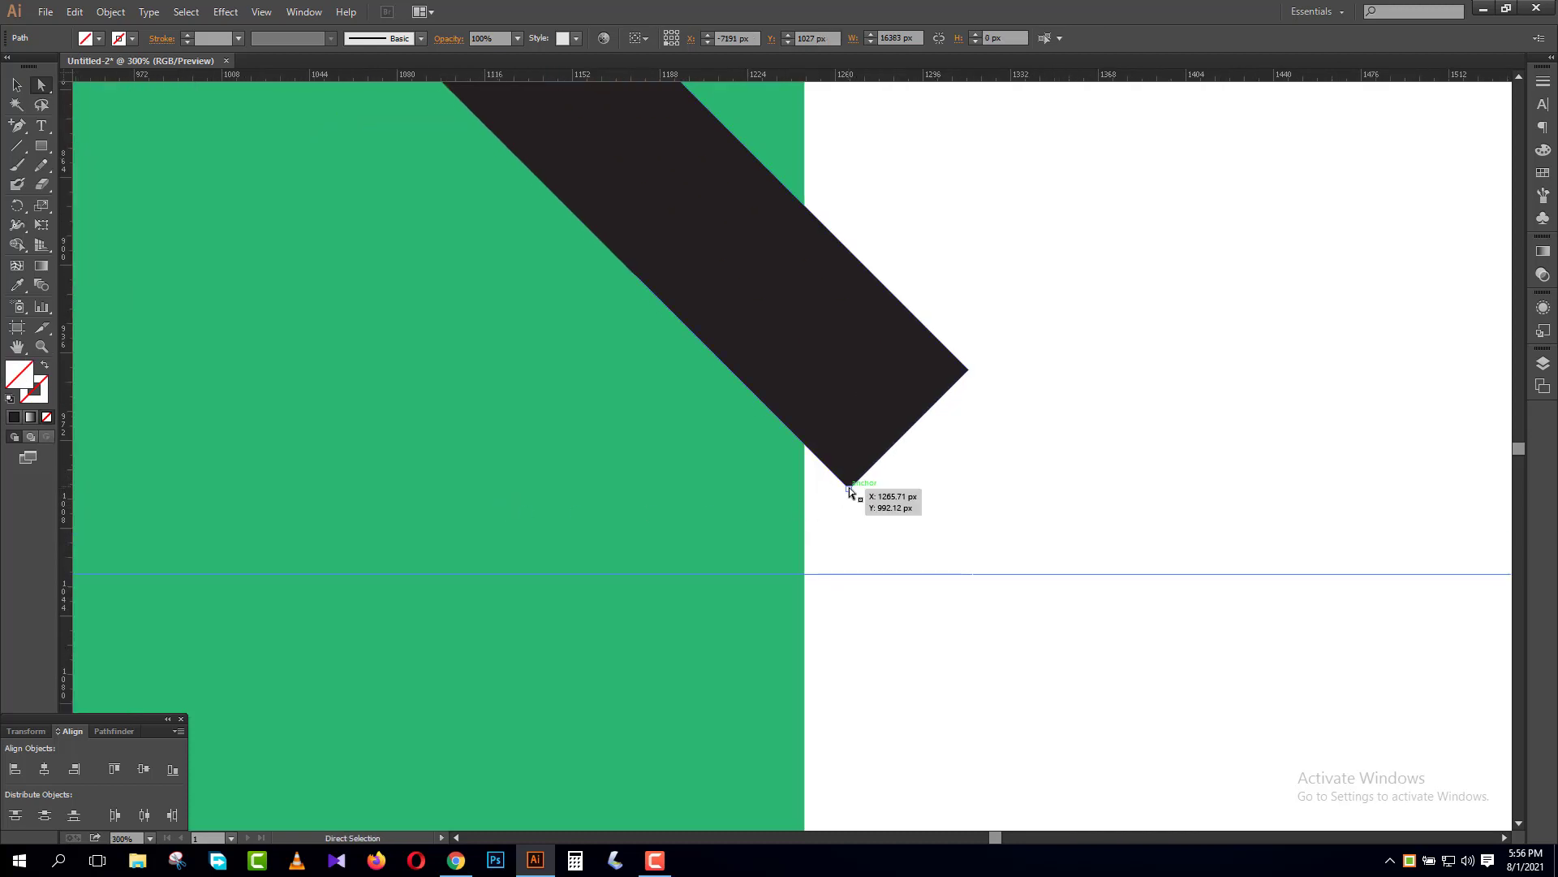
{"action": "left_click", "coordinate": [849, 487]}
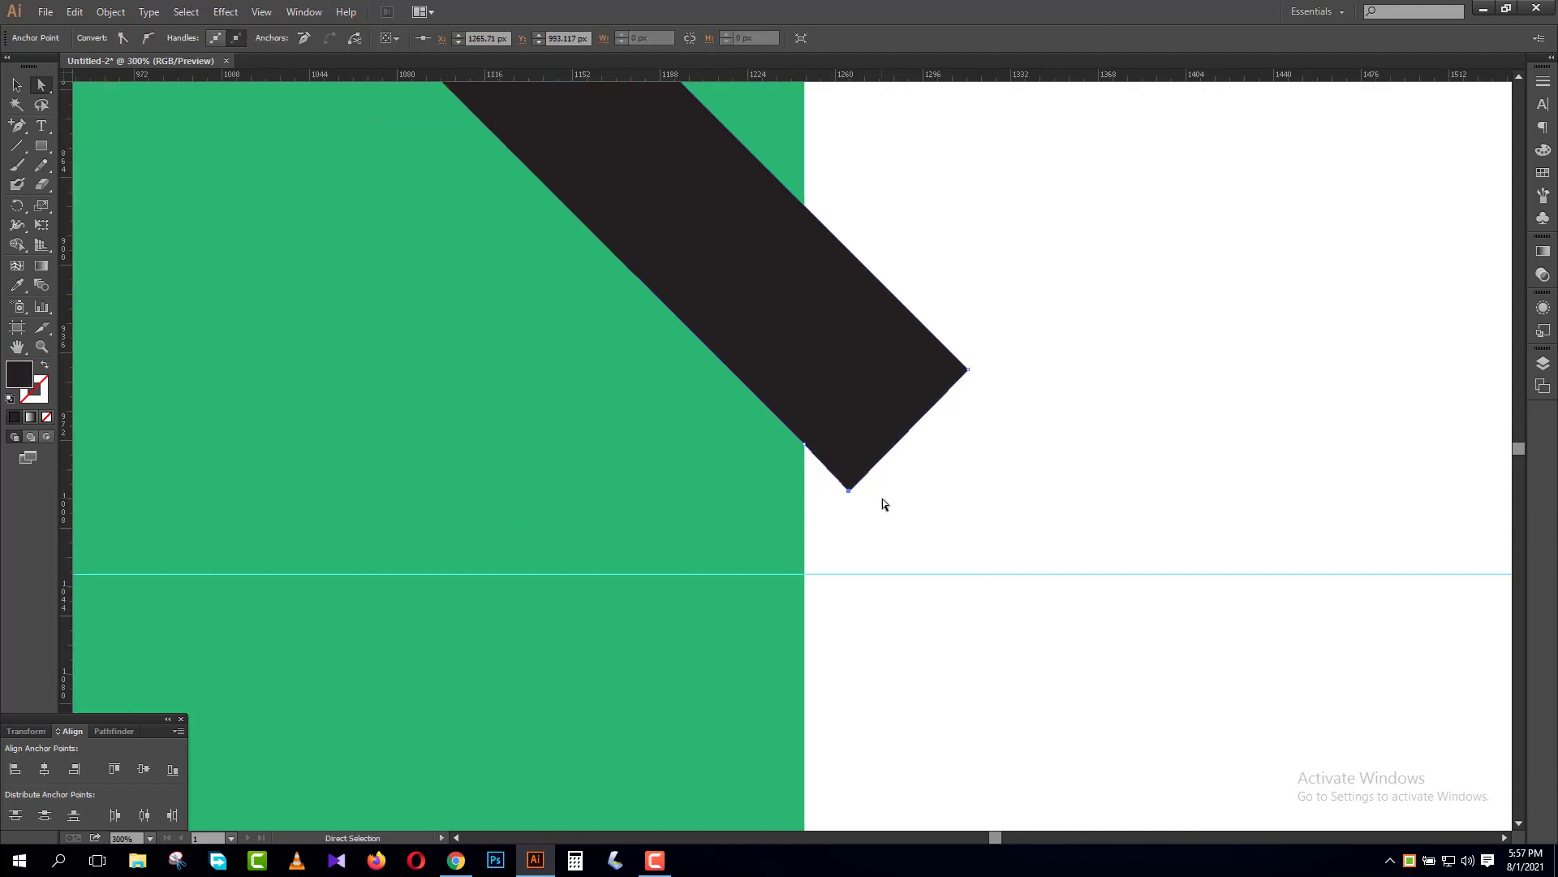
{"action": "key", "text": "Down"}
{"action": "key", "text": "Down"}
{"action": "key", "text": "Down"}
{"action": "key", "text": "Down"}
{"action": "key", "text": "Down"}
{"action": "key", "text": "Down"}
{"action": "key", "text": "Down"}
{"action": "key", "text": "Down"}
{"action": "key", "text": "Down"}
{"action": "key", "text": "Down"}
{"action": "key", "text": "Down"}
{"action": "key", "text": "Down"}
{"action": "key", "text": "Down"}
{"action": "key", "text": "Down"}
{"action": "key", "text": "Down"}
{"action": "key", "text": "Down"}
{"action": "key", "text": "Down"}
{"action": "key", "text": "Down"}
{"action": "key", "text": "Down"}
{"action": "key", "text": "Down"}
{"action": "key", "text": "Down"}
{"action": "key", "text": "Down"}
{"action": "key", "text": "Down"}
{"action": "key", "text": "Down"}
{"action": "key", "text": "Down"}
{"action": "key", "text": "Down"}
{"action": "key", "text": "Down"}
{"action": "key", "text": "Down"}
{"action": "key", "text": "Down"}
{"action": "key", "text": "Down"}
{"action": "key", "text": "Down"}
{"action": "key", "text": "Down"}
{"action": "key", "text": "Down"}
{"action": "key", "text": "Down"}
{"action": "key", "text": "Down"}
{"action": "key", "text": "Down"}
{"action": "key", "text": "Down"}
{"action": "key", "text": "Down"}
{"action": "key", "text": "Down"}
{"action": "key", "text": "Down"}
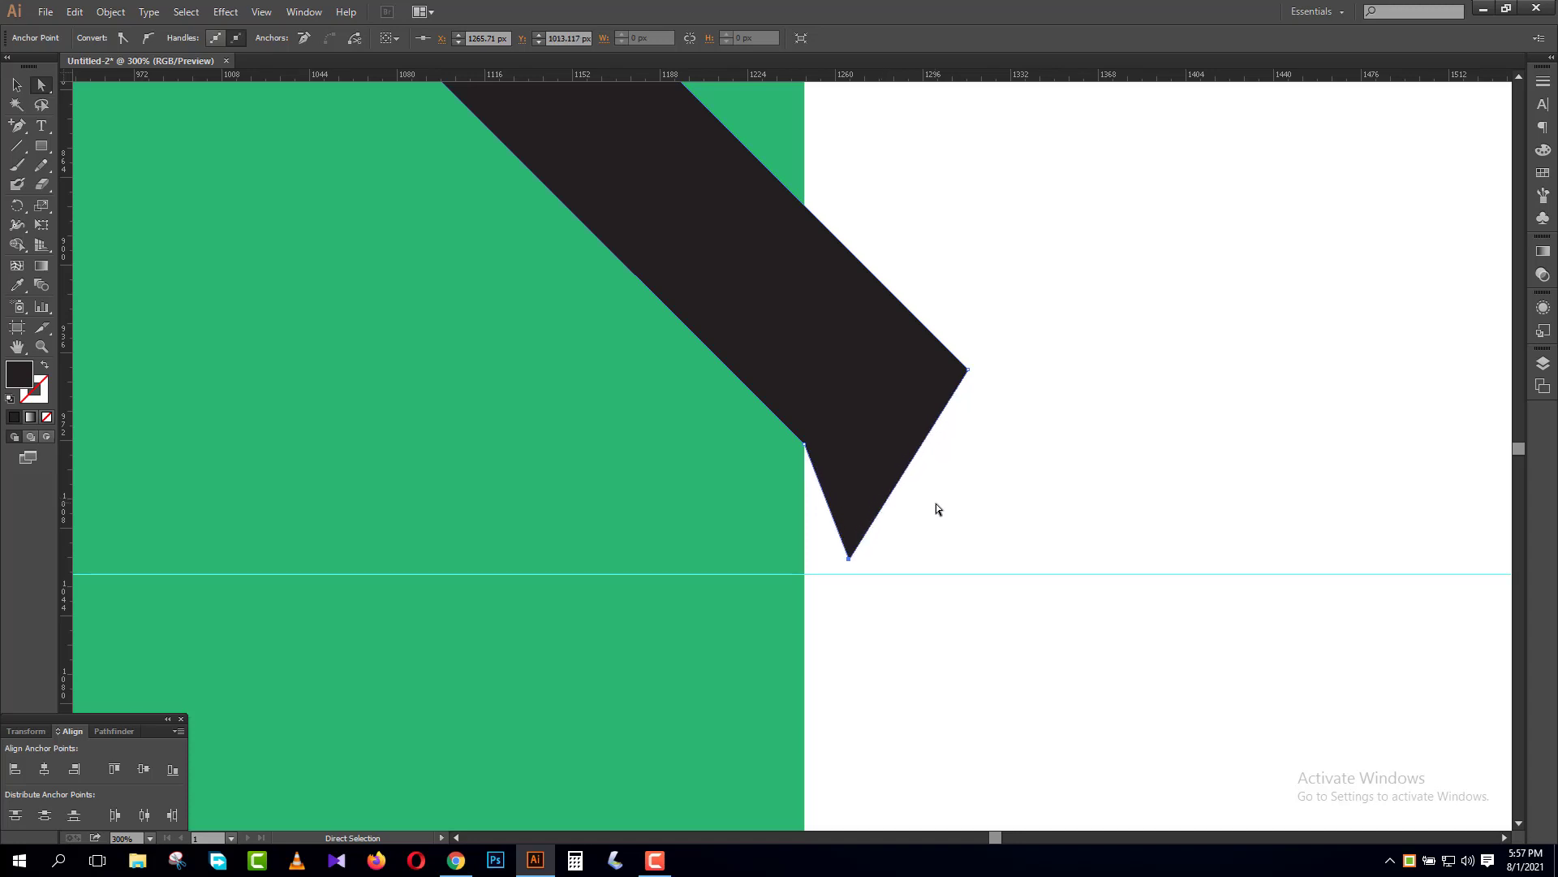
{"action": "key", "text": "Down"}
- Move the right arm's lowered corner left to about X 1247 px on the rectangle's right edge, and deselect the chevron
{"action": "key", "text": "Left"}
{"action": "key", "text": "Left"}
{"action": "key", "text": "Left"}
{"action": "key", "text": "Left"}
{"action": "key", "text": "Left"}
{"action": "key", "text": "Left"}
{"action": "key", "text": "Left"}
{"action": "key", "text": "Left"}
{"action": "key", "text": "Left"}
{"action": "key", "text": "Left"}
{"action": "key", "text": "Left"}
{"action": "key", "text": "Left"}
{"action": "key", "text": "Left"}
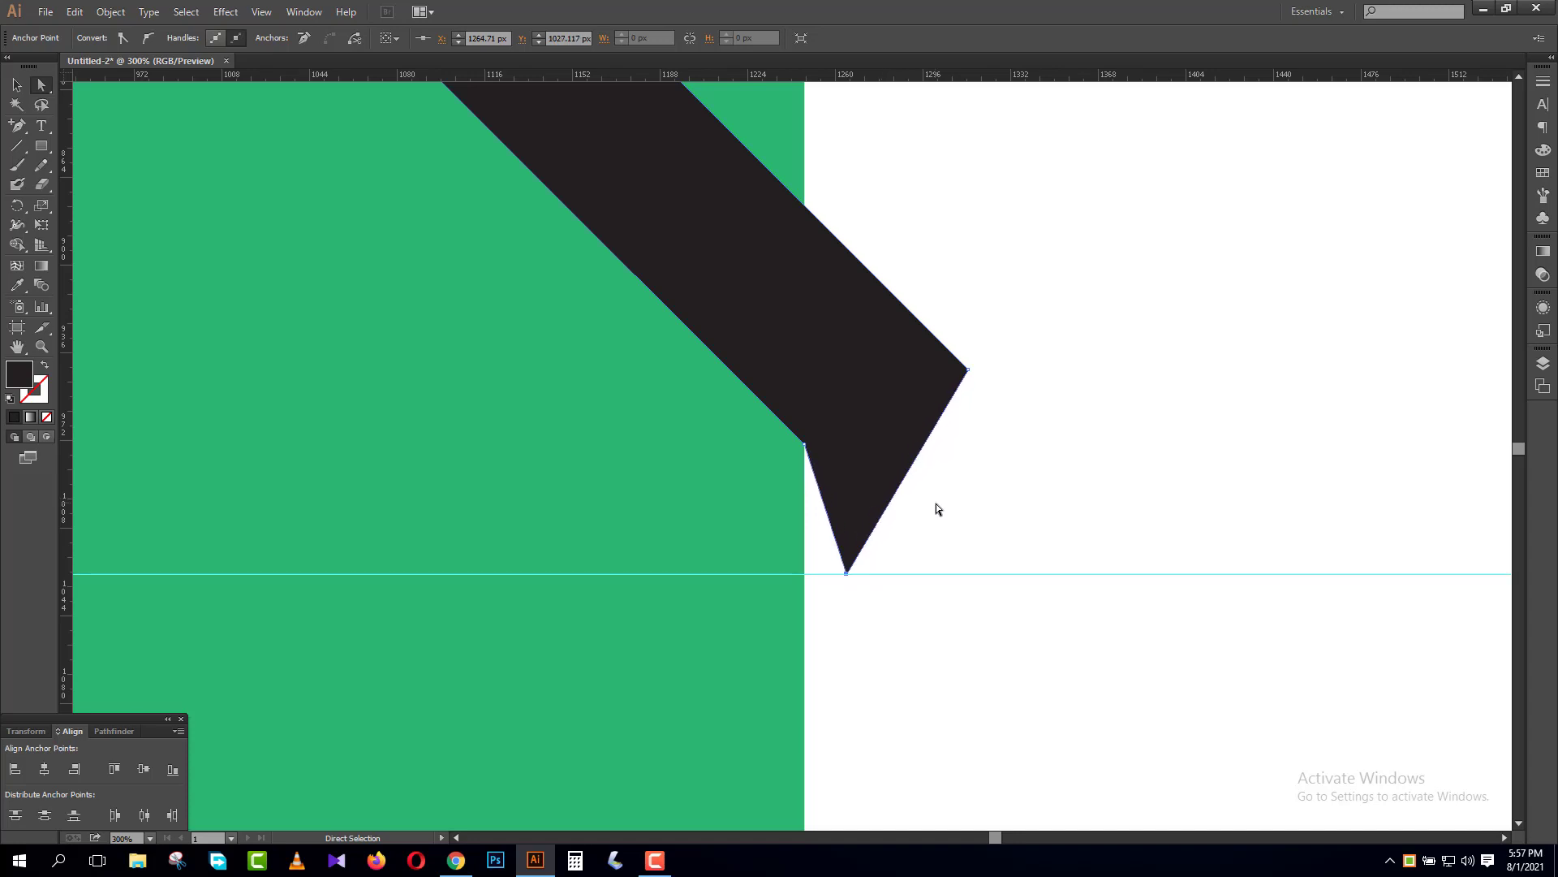
{"action": "key", "text": "Left"}
{"action": "key", "text": "Left"}
{"action": "key", "text": "Left"}
{"action": "key", "text": "Left"}
{"action": "key", "text": "Left"}
{"action": "key", "text": "Left"}
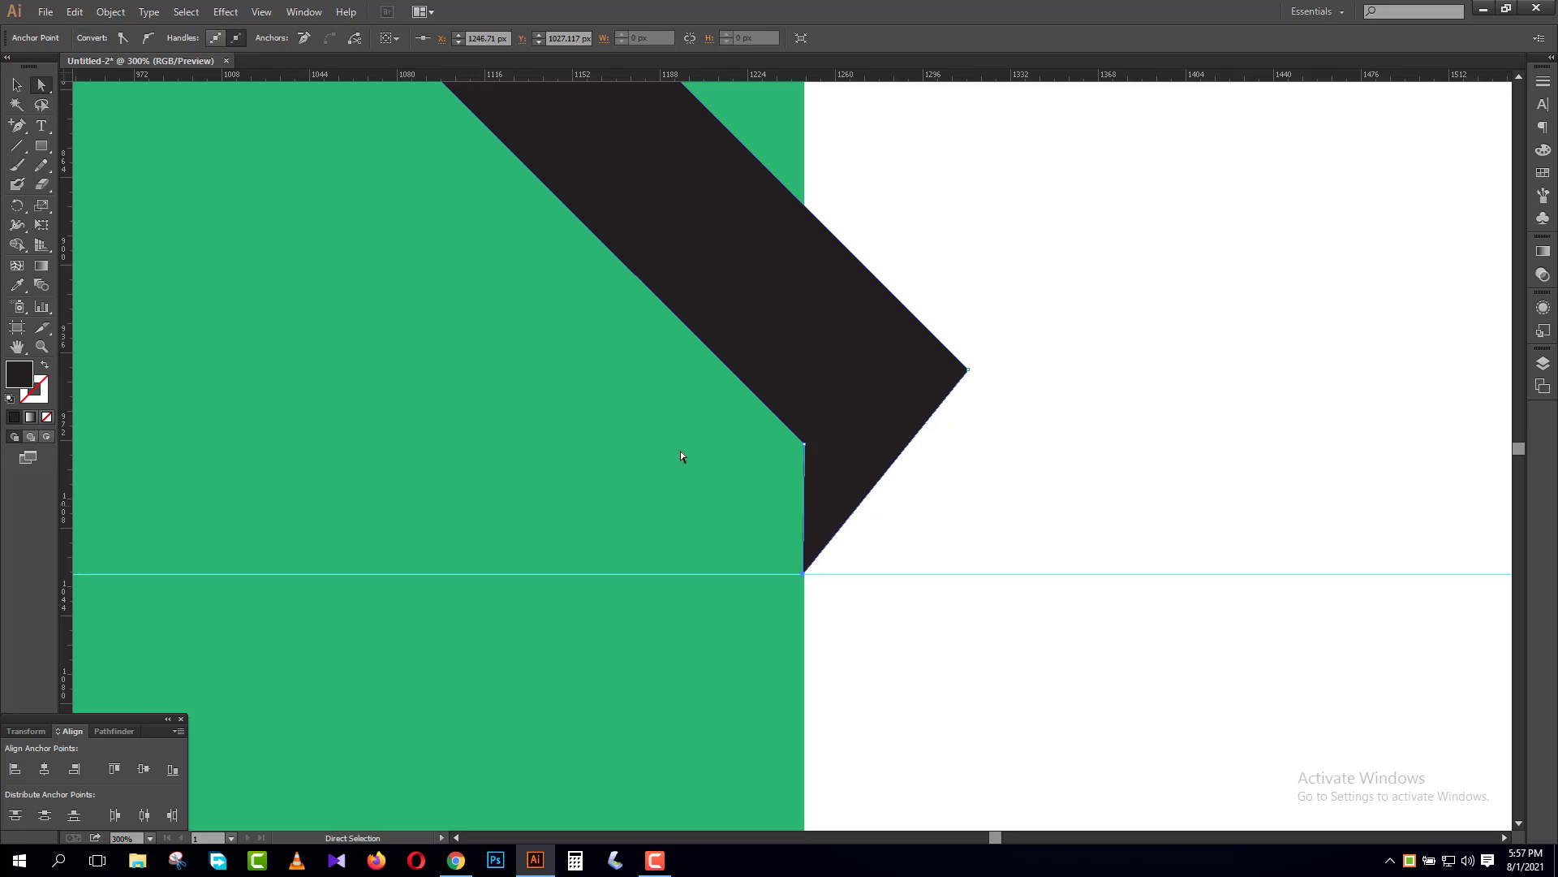
{"action": "key", "text": "v"}
{"action": "left_click", "coordinate": [1109, 459]}
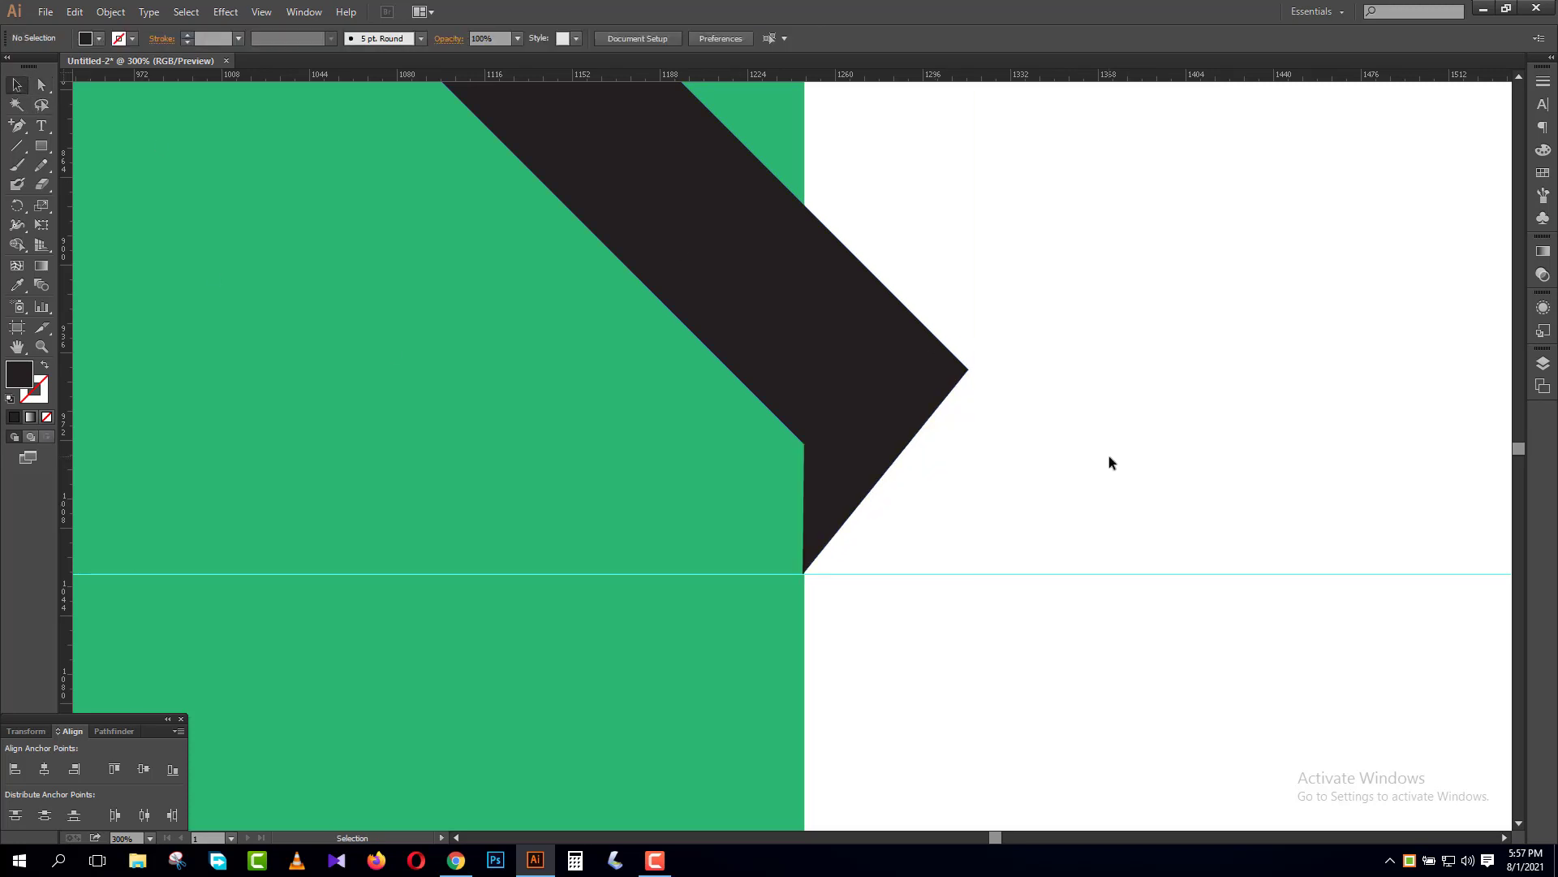
- Delete the horizontal guide running through the chevron's two lower corners
{"action": "key", "text": "ctrl+minus"}
{"action": "key", "text": "ctrl+minus"}
{"action": "key", "text": "ctrl+minus"}
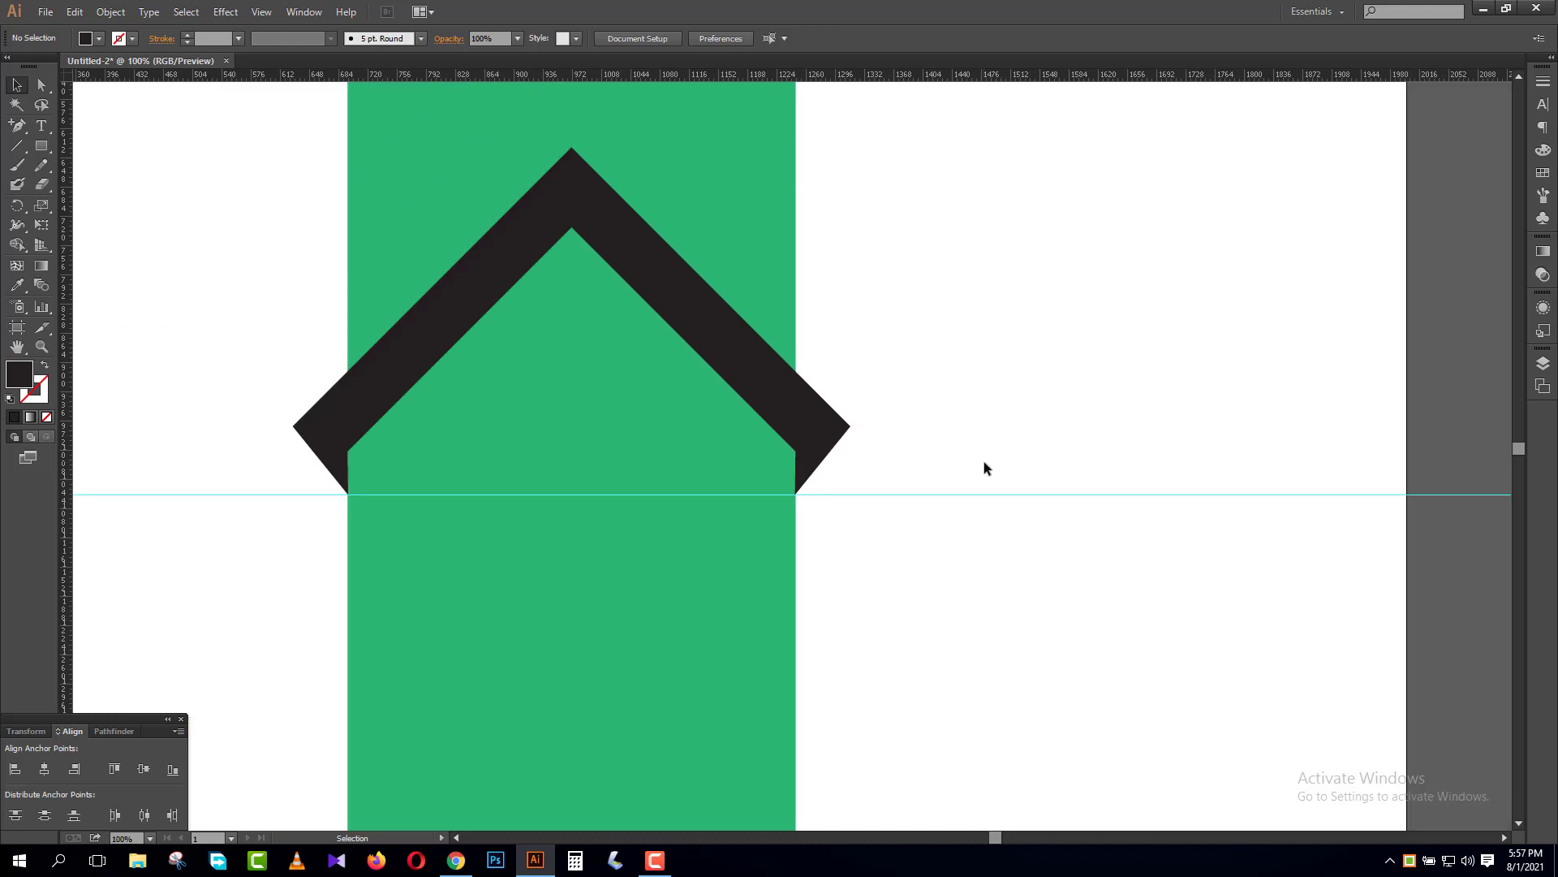
{"action": "left_click_drag", "start_coordinate": [997, 434], "coordinate": [1147, 665]}
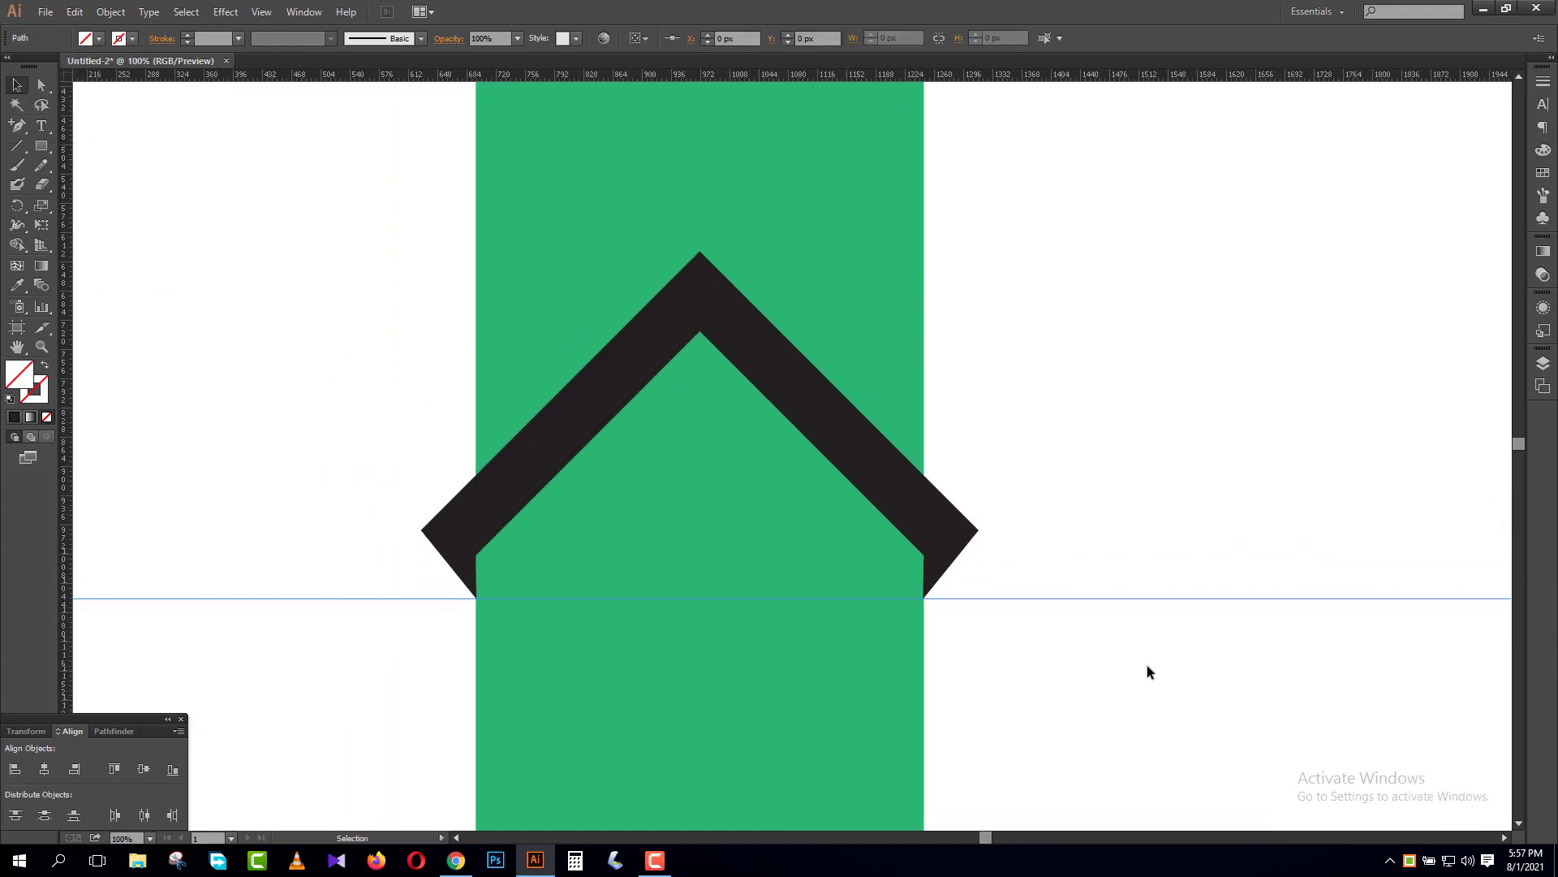
{"action": "key", "text": "Delete"}
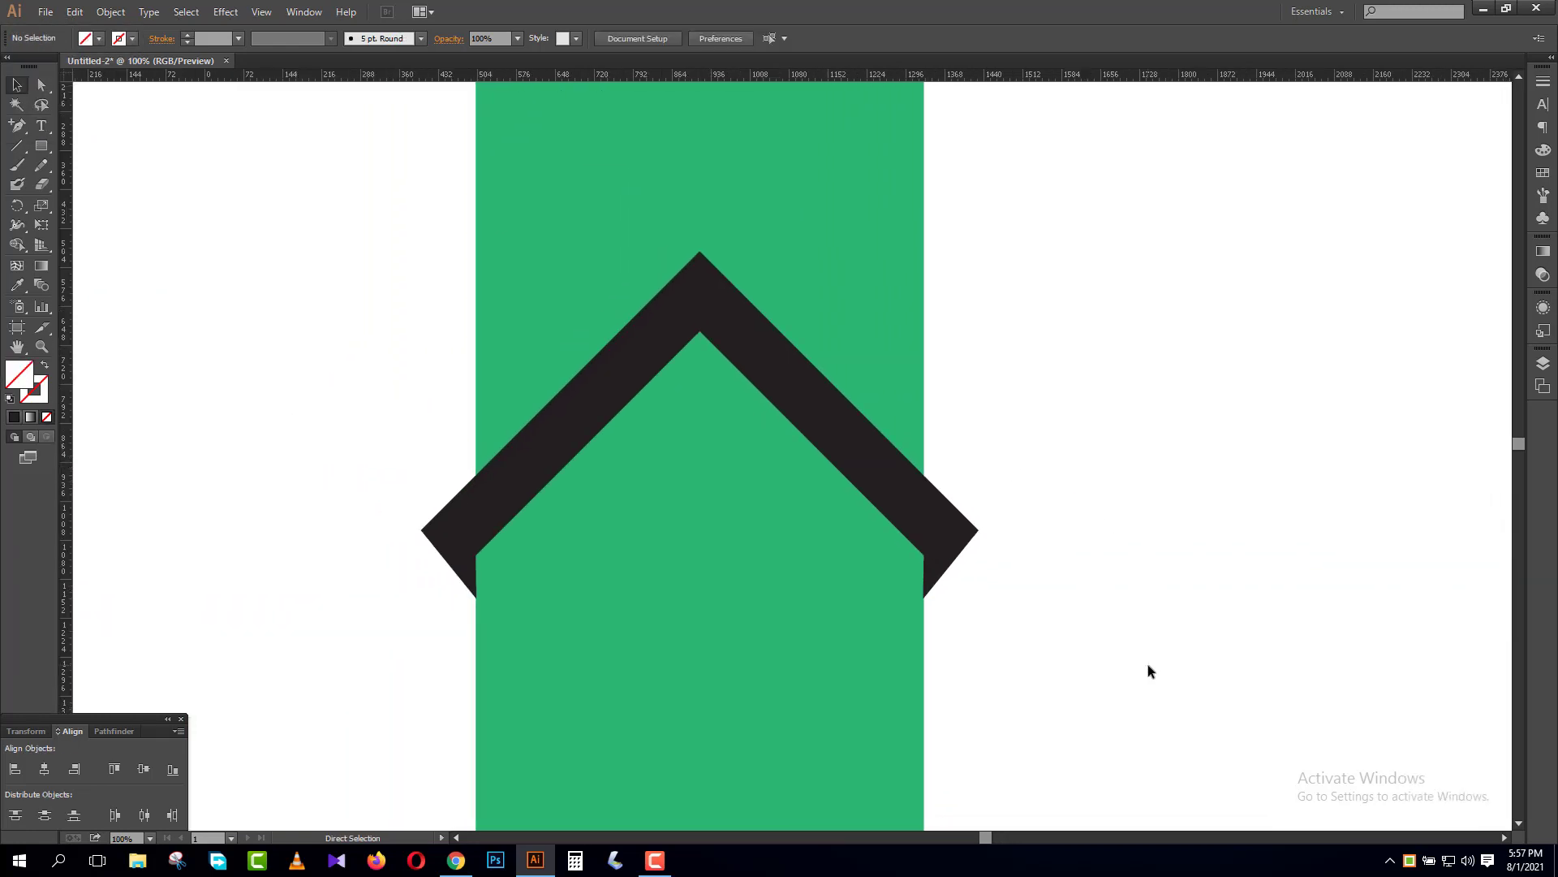
- Move the chevron's two peak corners straight down by about 67 px to flatten its arms
{"action": "key", "text": "ctrl+minus"}
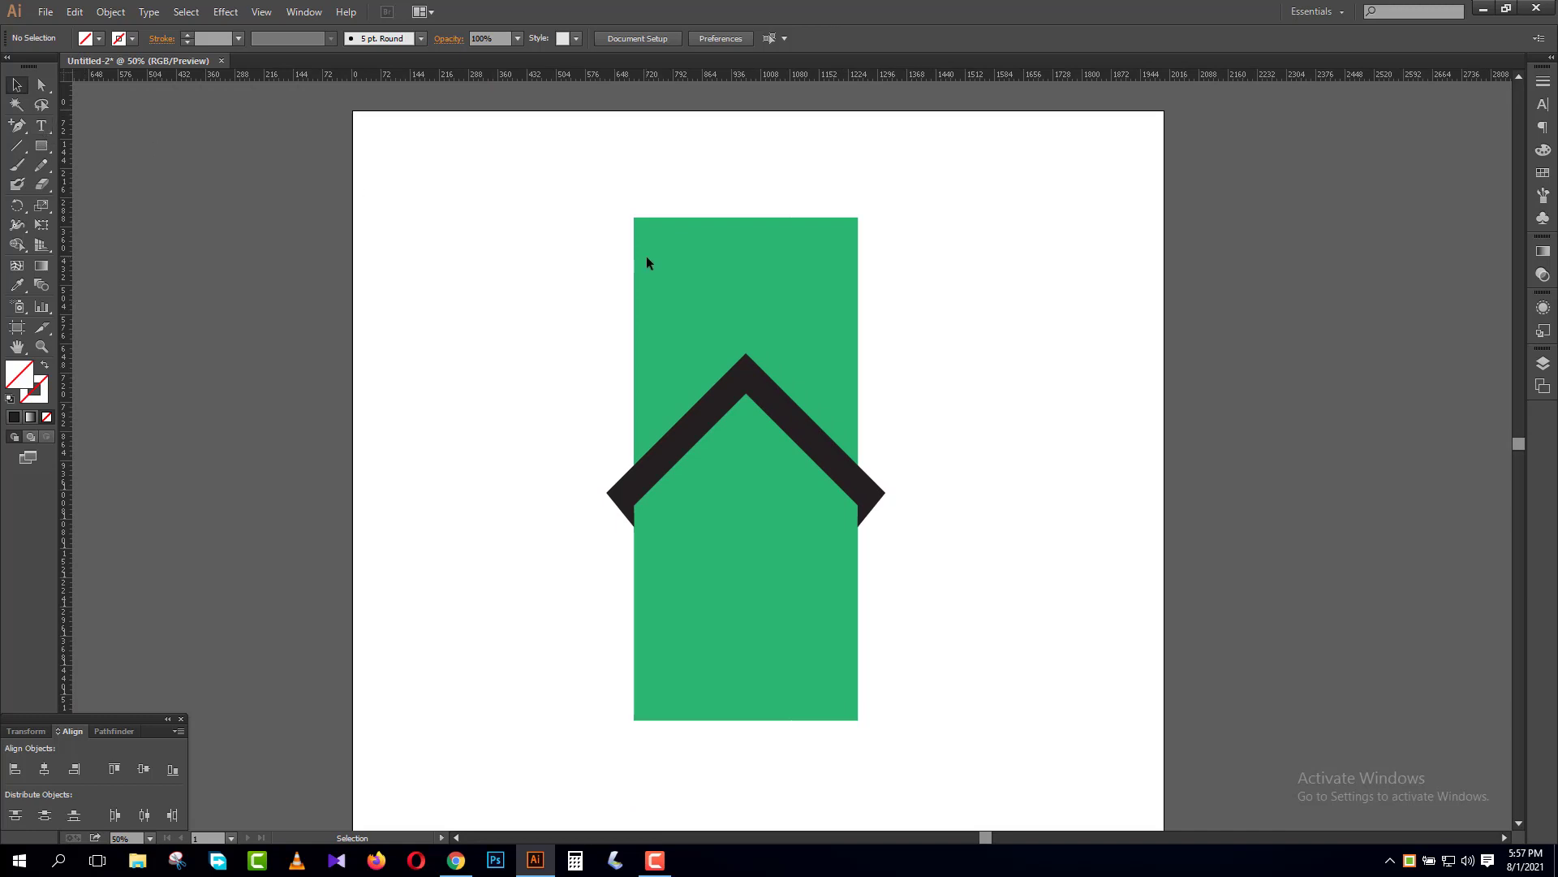
{"action": "key", "text": "a"}
{"action": "left_click", "coordinate": [800, 440]}
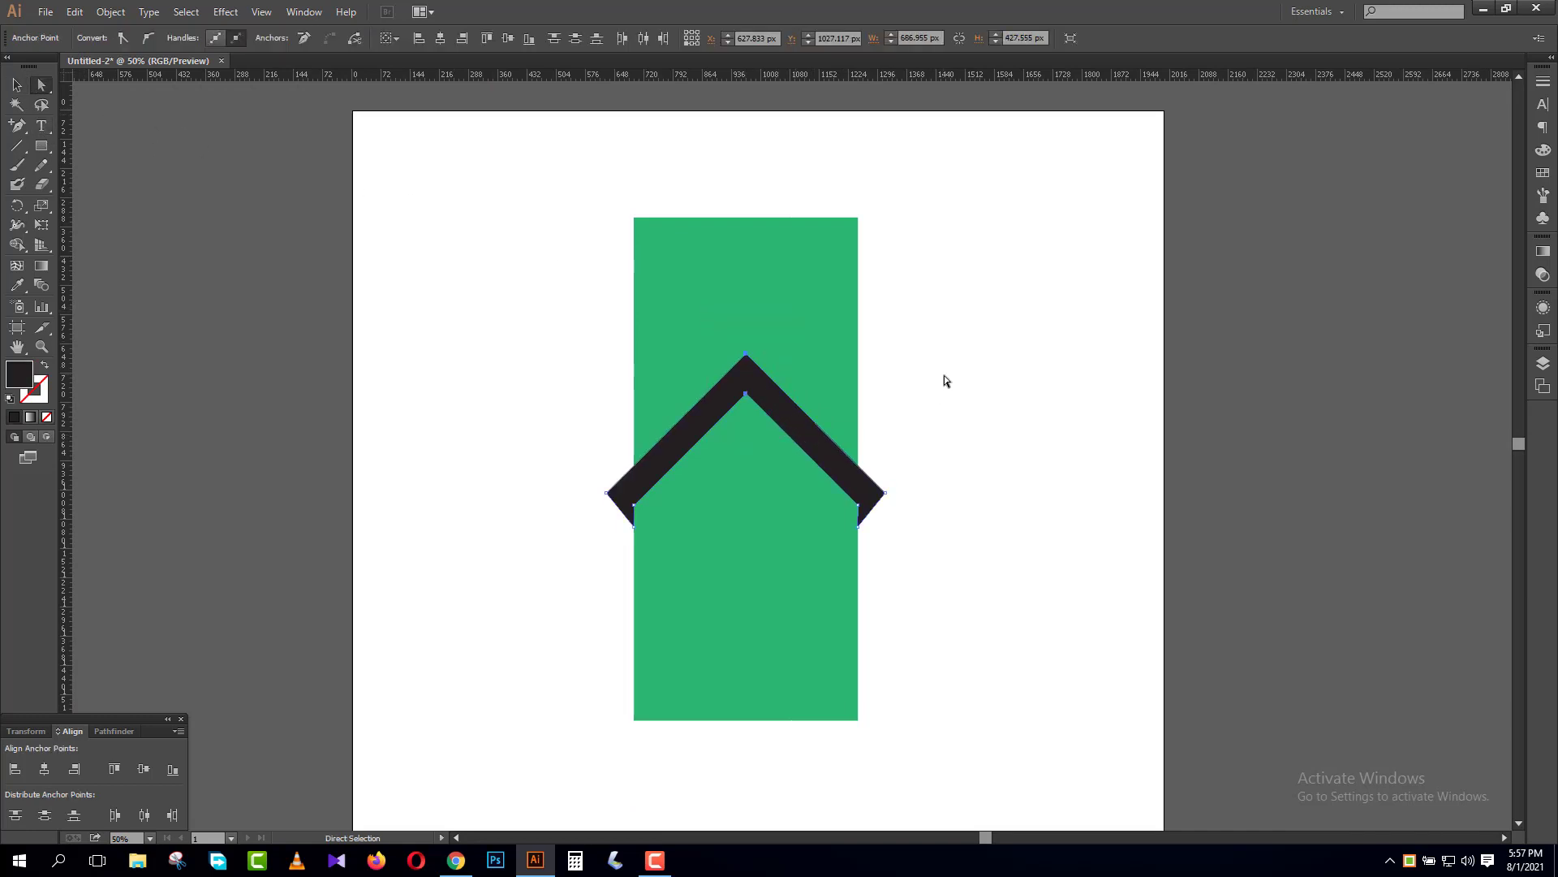
{"action": "key", "text": "Down"}
{"action": "key", "text": "Down"}
{"action": "key", "text": "Down"}
{"action": "key", "text": "Down"}
{"action": "key", "text": "Down"}
{"action": "key", "text": "Down"}
{"action": "key", "text": "Down"}
{"action": "key", "text": "Down"}
{"action": "key", "text": "Down"}
{"action": "key", "text": "Down"}
{"action": "key", "text": "Down"}
{"action": "key", "text": "Down"}
{"action": "key", "text": "Down"}
{"action": "key", "text": "Down"}
{"action": "key", "text": "Down"}
{"action": "key", "text": "Down"}
{"action": "key", "text": "Down"}
{"action": "key", "text": "Down"}
{"action": "key", "text": "Down"}
{"action": "key", "text": "Down"}
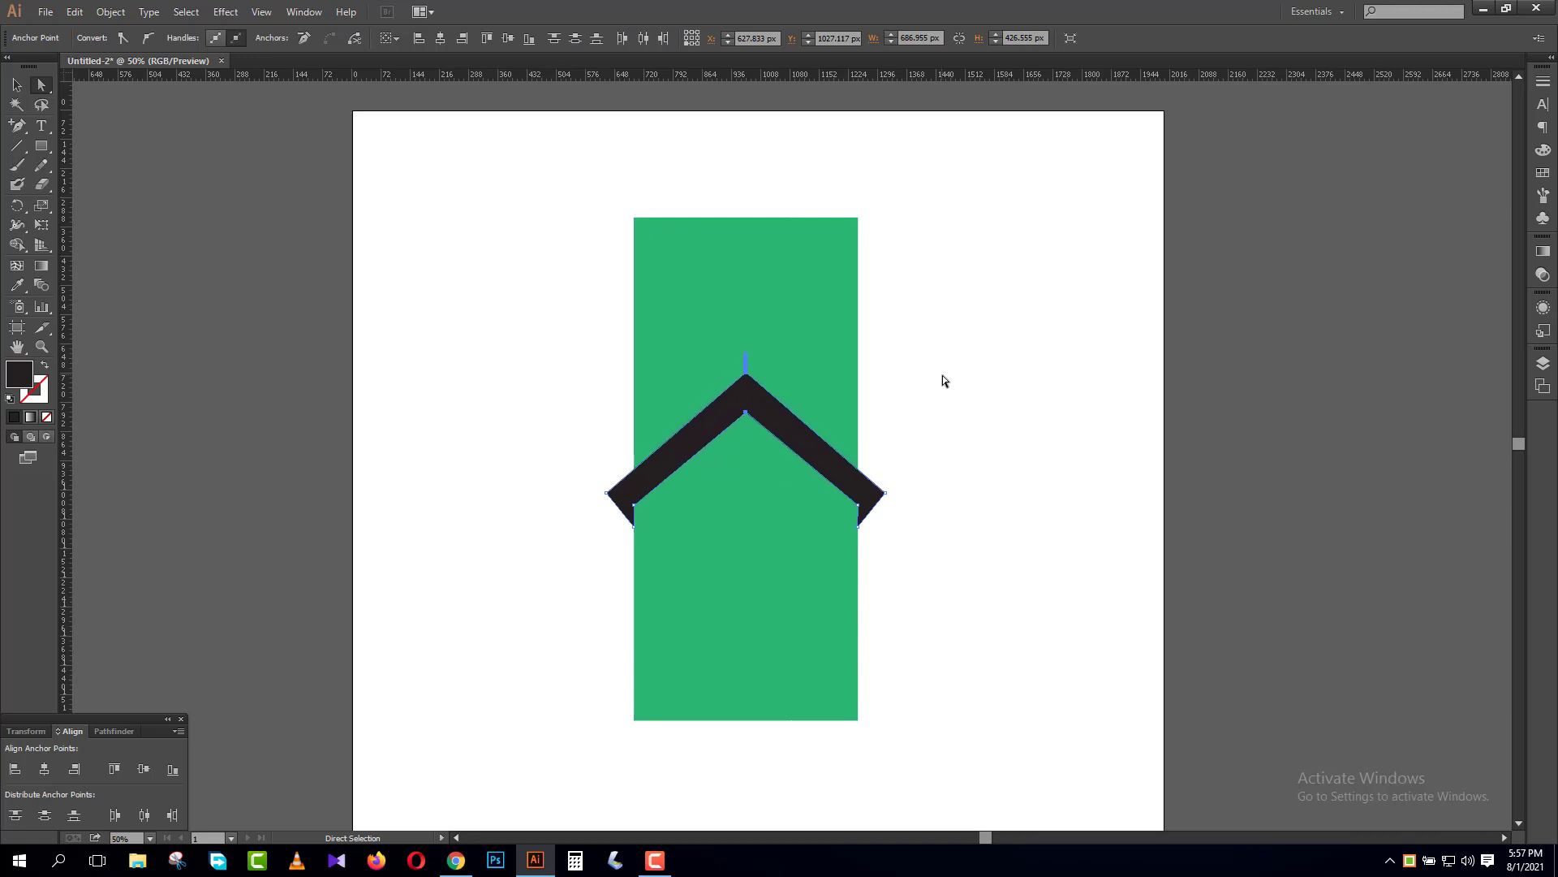
{"action": "key", "text": "Down"}
{"action": "key", "text": "Down"}
{"action": "key", "text": "Down"}
{"action": "key", "text": "Down"}
{"action": "key", "text": "Down"}
{"action": "key", "text": "Down"}
{"action": "key", "text": "Down"}
{"action": "key", "text": "Down"}
{"action": "key", "text": "Down"}
{"action": "key", "text": "Down"}
{"action": "key", "text": "Down"}
{"action": "key", "text": "Down"}
{"action": "key", "text": "Down"}
{"action": "key", "text": "Down"}
{"action": "key", "text": "Down"}
{"action": "key", "text": "Down"}
{"action": "key", "text": "Down"}
{"action": "key", "text": "Down"}
{"action": "key", "text": "Down"}
{"action": "key", "text": "Down"}
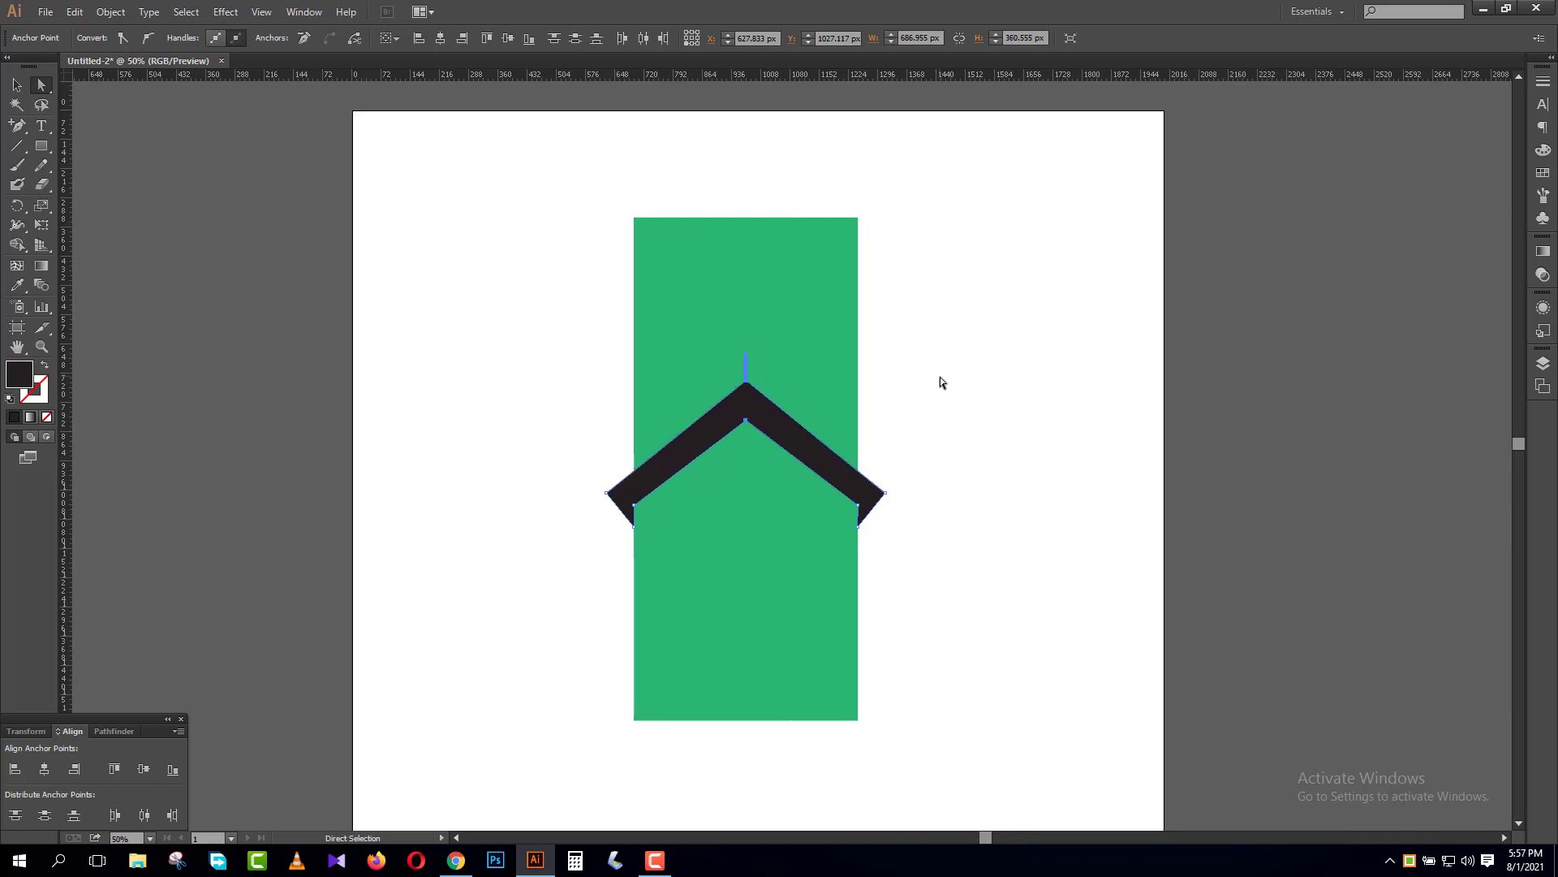
- Shift the chevron's two peak corners right to about X 1019 px, off the rectangle's centre
{"action": "key", "text": "Right"}
{"action": "key", "text": "Right"}
{"action": "key", "text": "Right"}
{"action": "key", "text": "Right"}
{"action": "key", "text": "Right"}
{"action": "key", "text": "Right"}
{"action": "key", "text": "Right"}
{"action": "key", "text": "Right"}
{"action": "key", "text": "Right"}
{"action": "key", "text": "Right"}
{"action": "key", "text": "Right"}
{"action": "key", "text": "Right"}
{"action": "key", "text": "Right"}
{"action": "key", "text": "Right"}
{"action": "key", "text": "Right"}
{"action": "key", "text": "Right"}
{"action": "key", "text": "Right"}
{"action": "key", "text": "Right"}
{"action": "key", "text": "Right"}
{"action": "key", "text": "Right"}
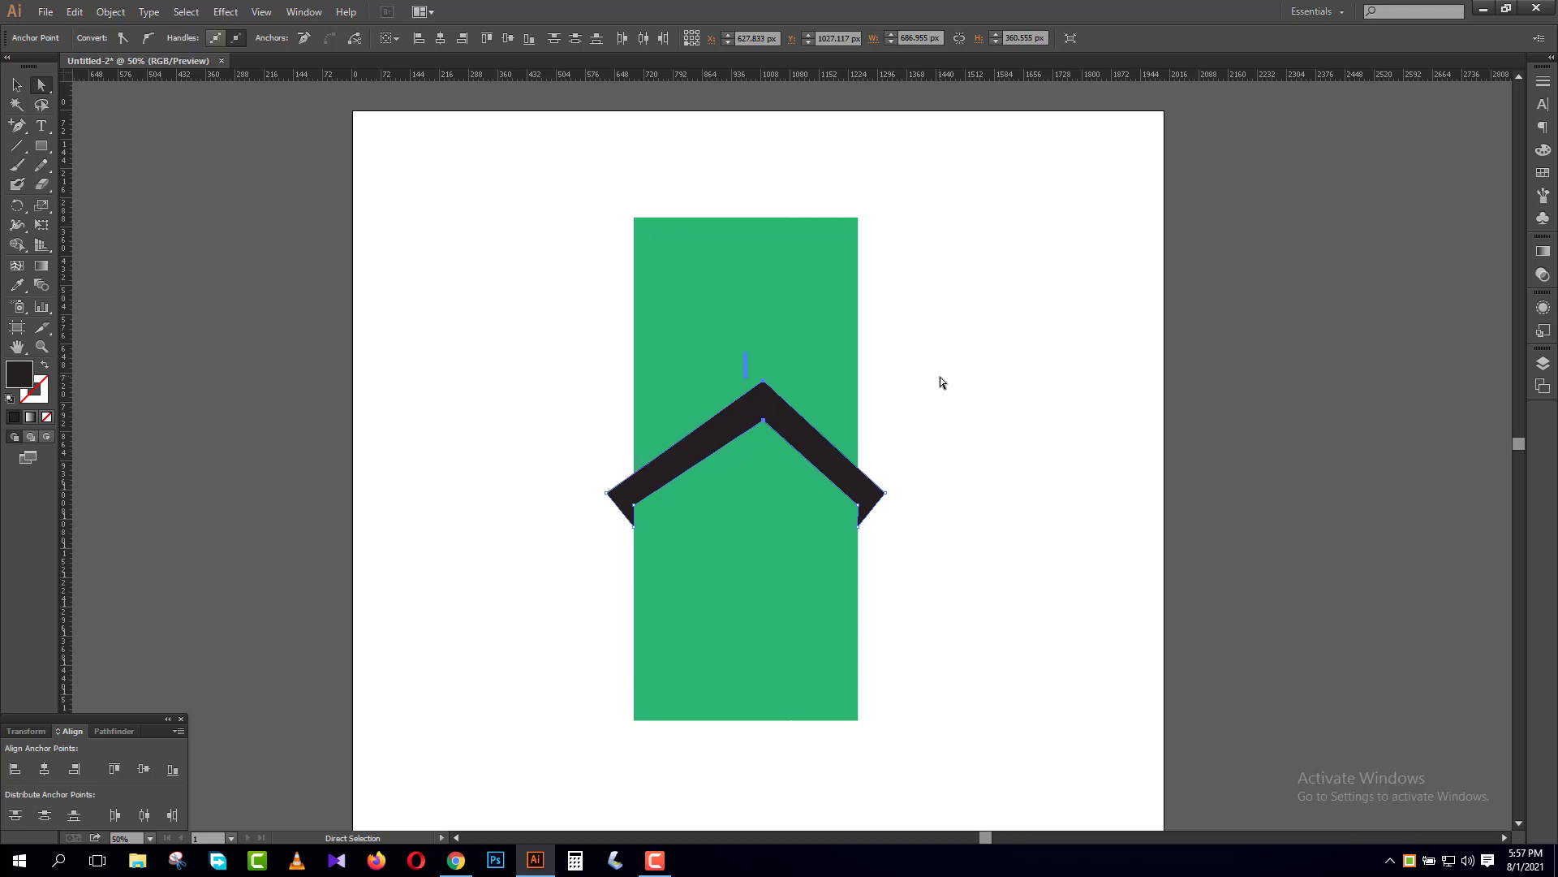
- Lower the chevron's two peak corners by about another 15 px and deselect the shape
{"action": "key", "text": "Down"}
{"action": "key", "text": "Down"}
{"action": "key", "text": "Down"}
{"action": "key", "text": "Down"}
{"action": "key", "text": "Down"}
{"action": "key", "text": "Down"}
{"action": "key", "text": "Down"}
{"action": "key", "text": "Down"}
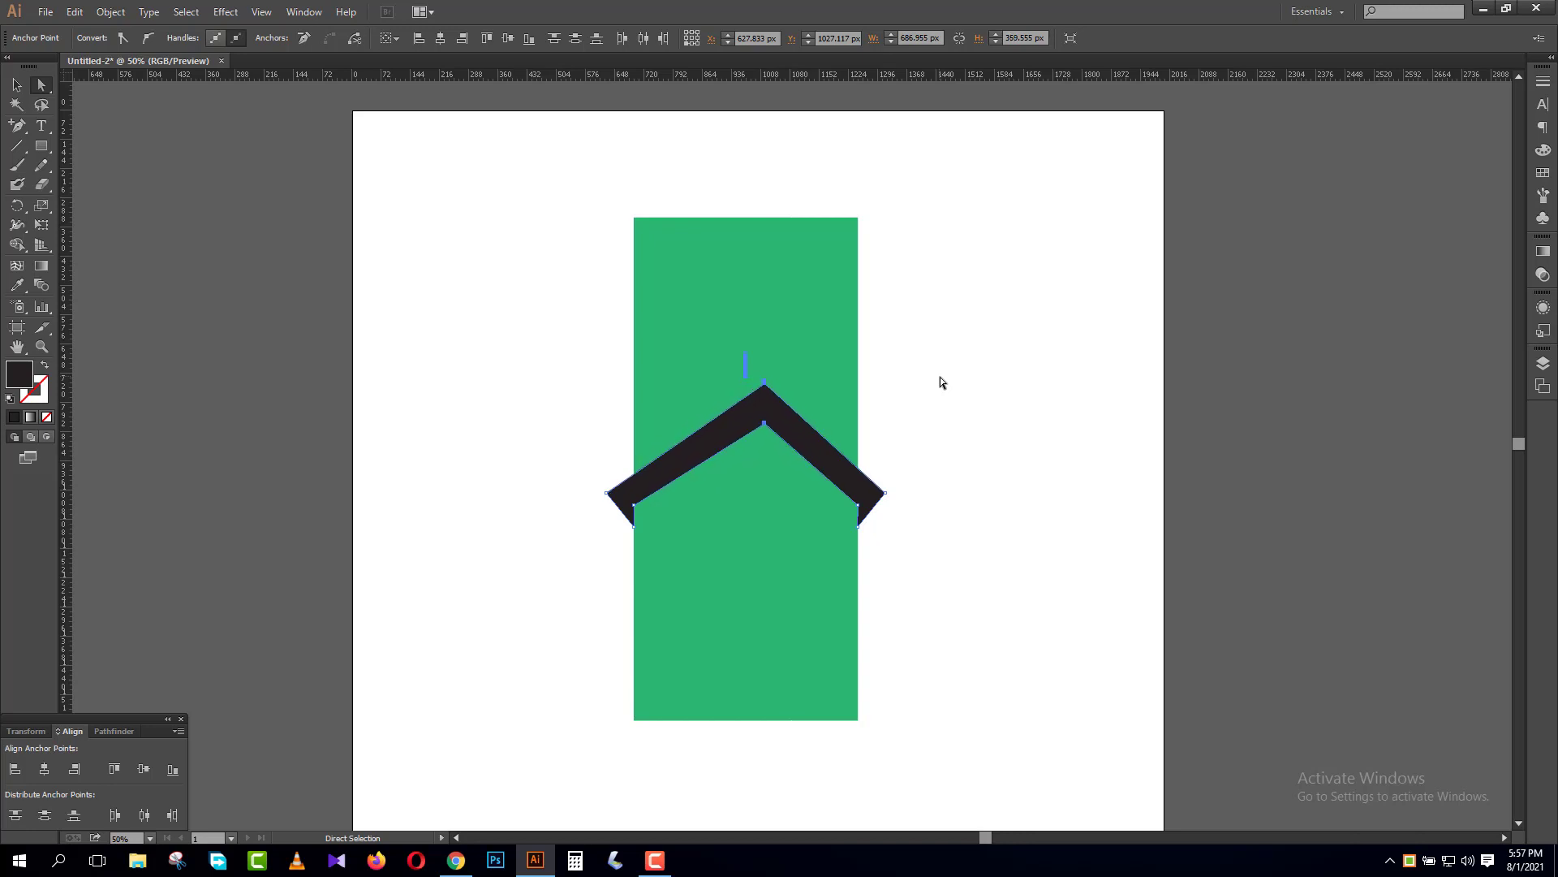
{"action": "key", "text": "Down"}
{"action": "key", "text": "Down"}
{"action": "key", "text": "Down"}
{"action": "key", "text": "Down"}
{"action": "key", "text": "Down"}
{"action": "key", "text": "Down"}
{"action": "key", "text": "Down"}
{"action": "key", "text": "Down"}
{"action": "key", "text": "Down"}
{"action": "key", "text": "Down"}
{"action": "key", "text": "Down"}
{"action": "key", "text": "Down"}
{"action": "key", "text": "Down"}
{"action": "key", "text": "Down"}
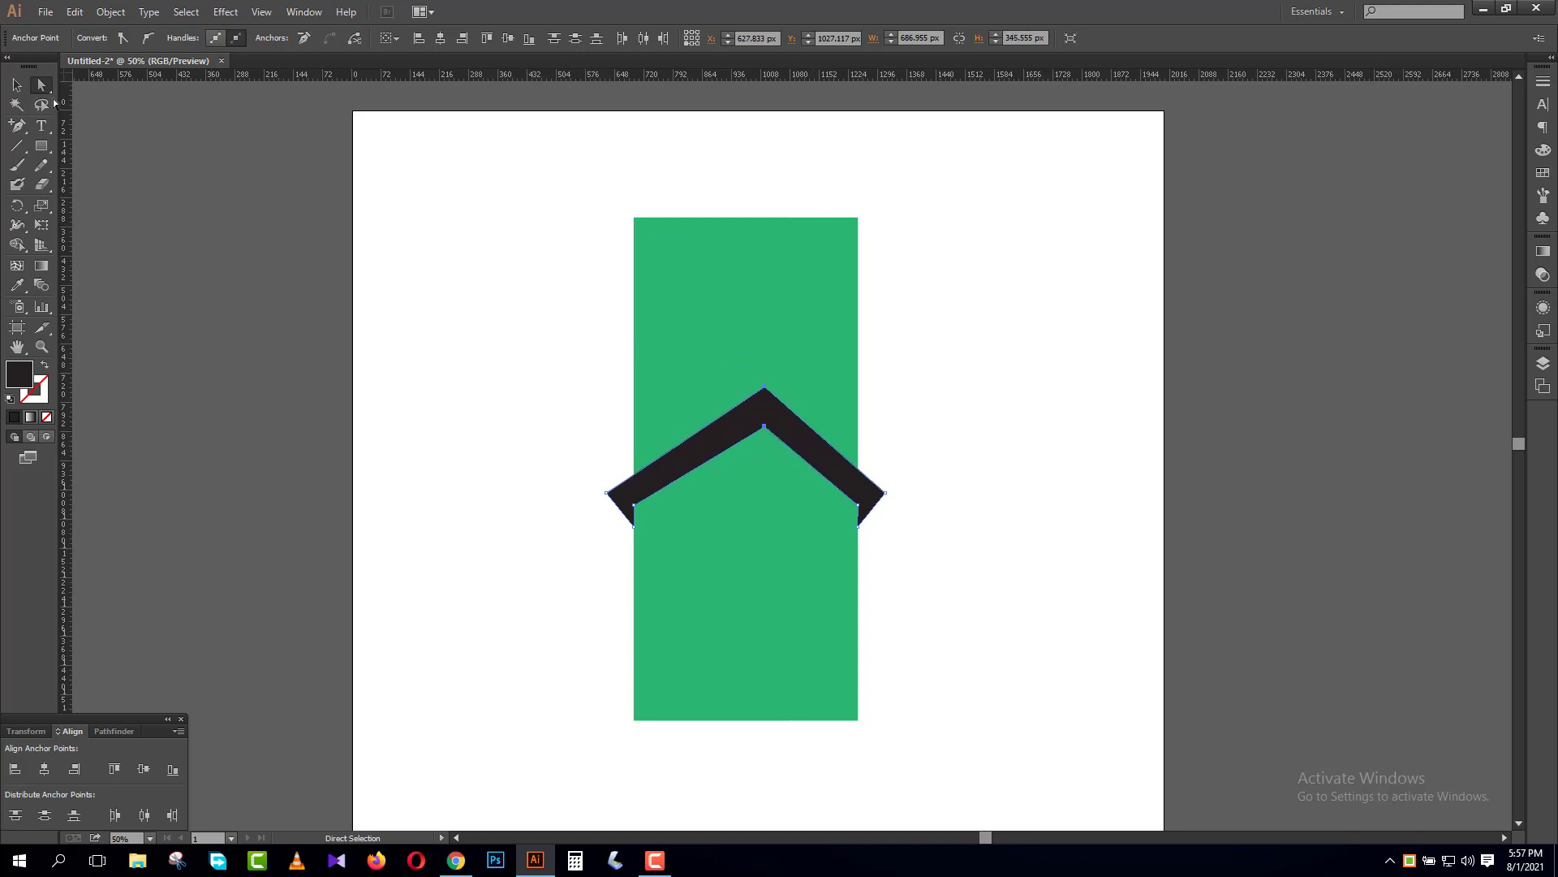
{"action": "left_click", "coordinate": [15, 85]}
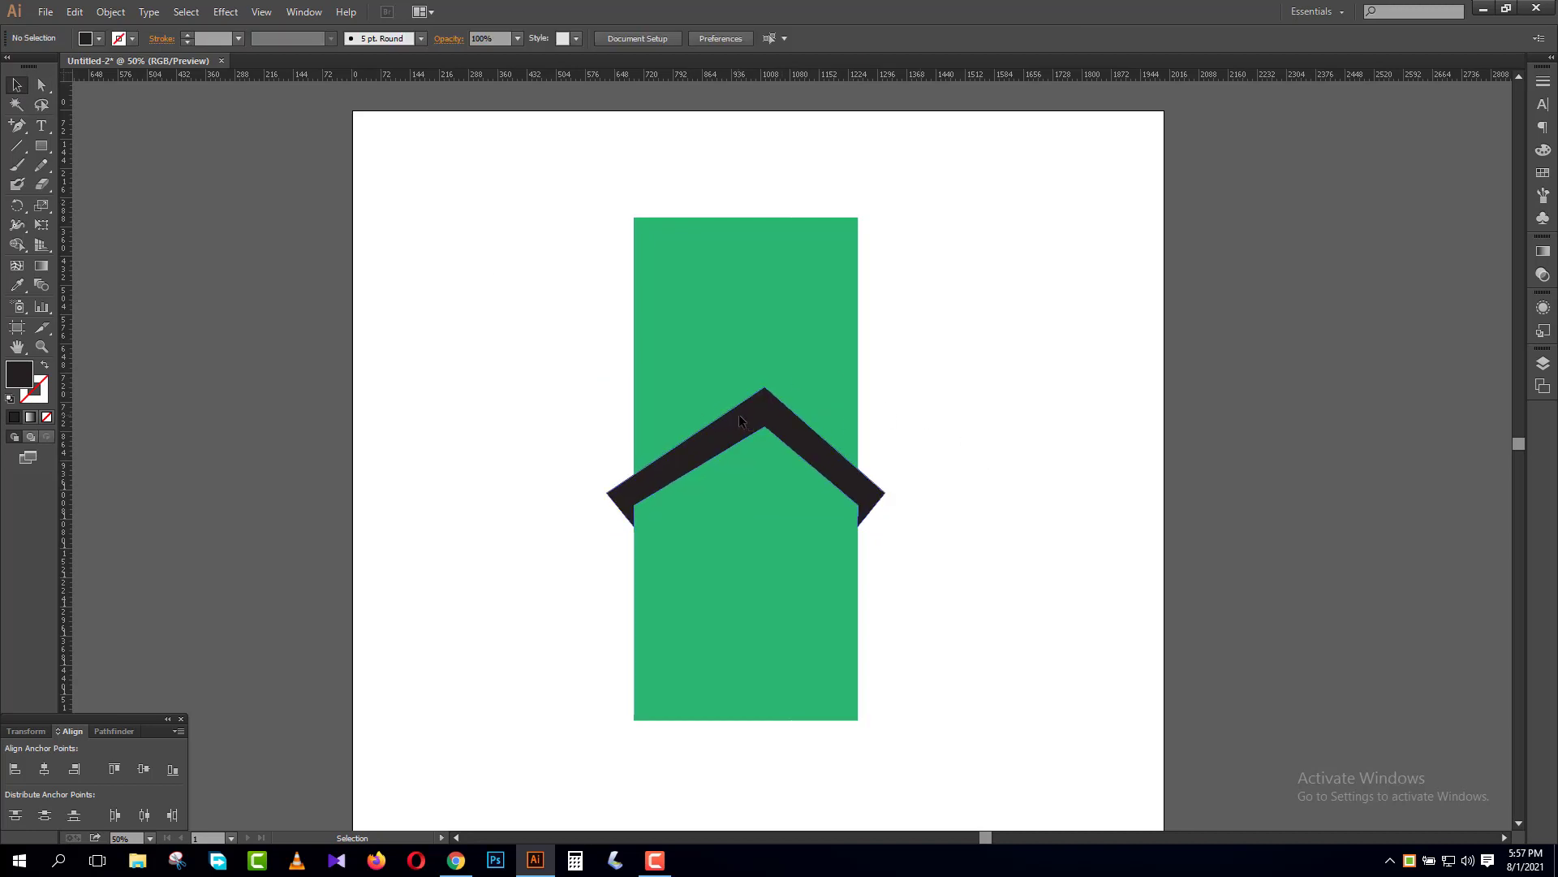
- Duplicate the chevron straight down, about 285 px below the original
{"action": "left_click_drag", "start_coordinate": [765, 426], "coordinate": [765, 542]}
{"action": "left_click", "coordinate": [976, 534]}
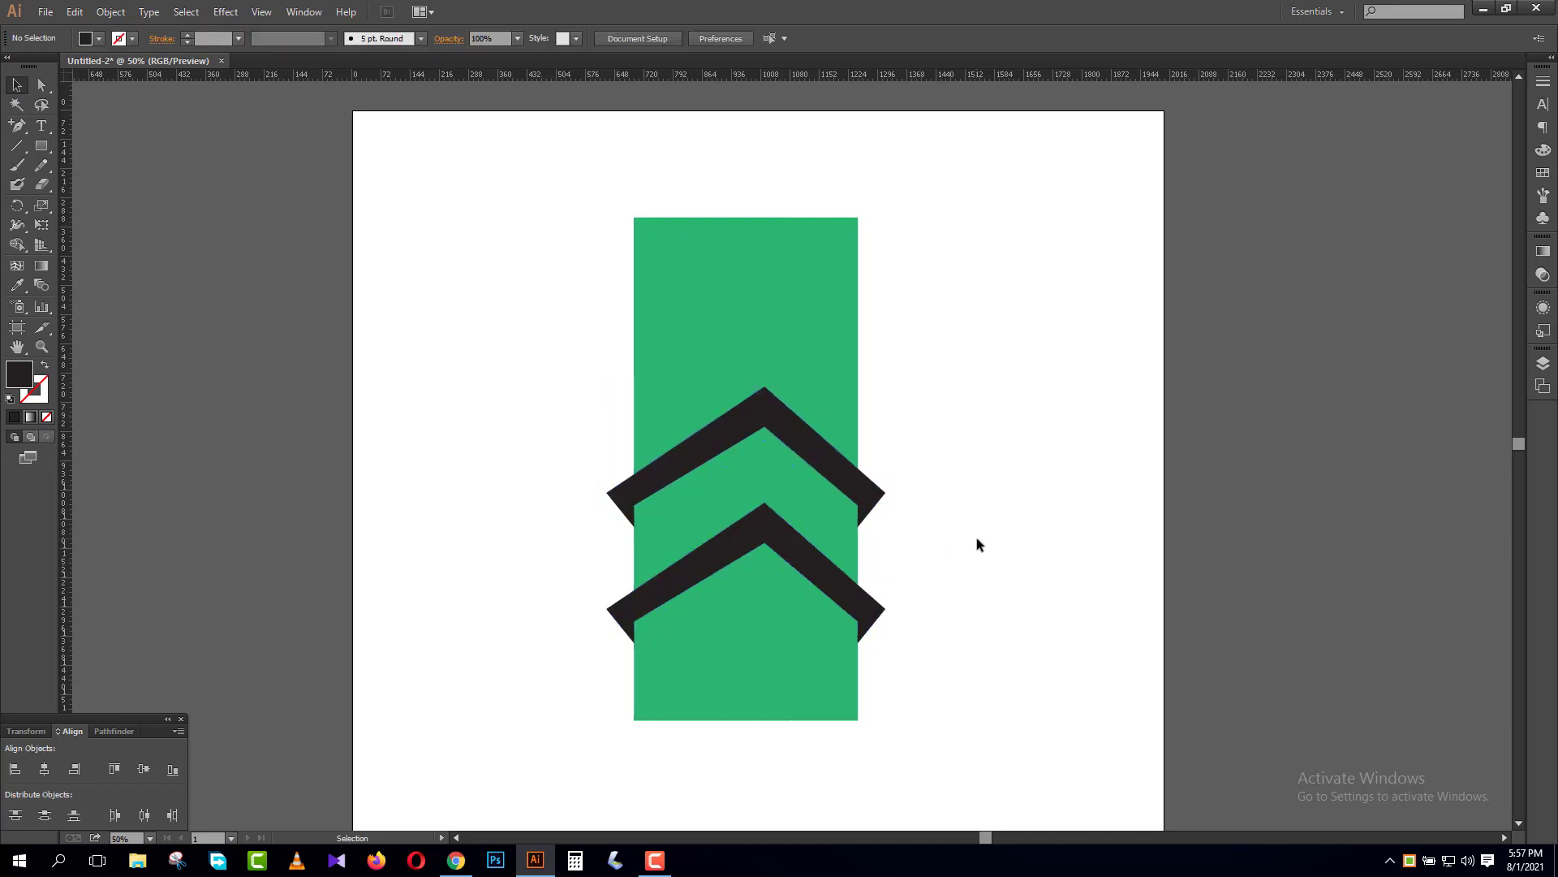
- Move the lower chevron straight down by about 75 px and deselect it
{"action": "left_click", "coordinate": [787, 541]}
{"action": "key", "text": "Down"}
{"action": "key", "text": "Down"}
{"action": "key", "text": "Down"}
{"action": "key", "text": "Down"}
{"action": "key", "text": "Down"}
{"action": "key", "text": "Down"}
{"action": "key", "text": "Down"}
{"action": "key", "text": "Down"}
{"action": "key", "text": "Down"}
{"action": "key", "text": "Down"}
{"action": "key", "text": "Down"}
{"action": "key", "text": "Down"}
{"action": "key", "text": "Down"}
{"action": "key", "text": "Down"}
{"action": "key", "text": "Down"}
{"action": "key", "text": "Down"}
{"action": "key", "text": "Down"}
{"action": "key", "text": "Down"}
{"action": "key", "text": "Down"}
{"action": "key", "text": "Down"}
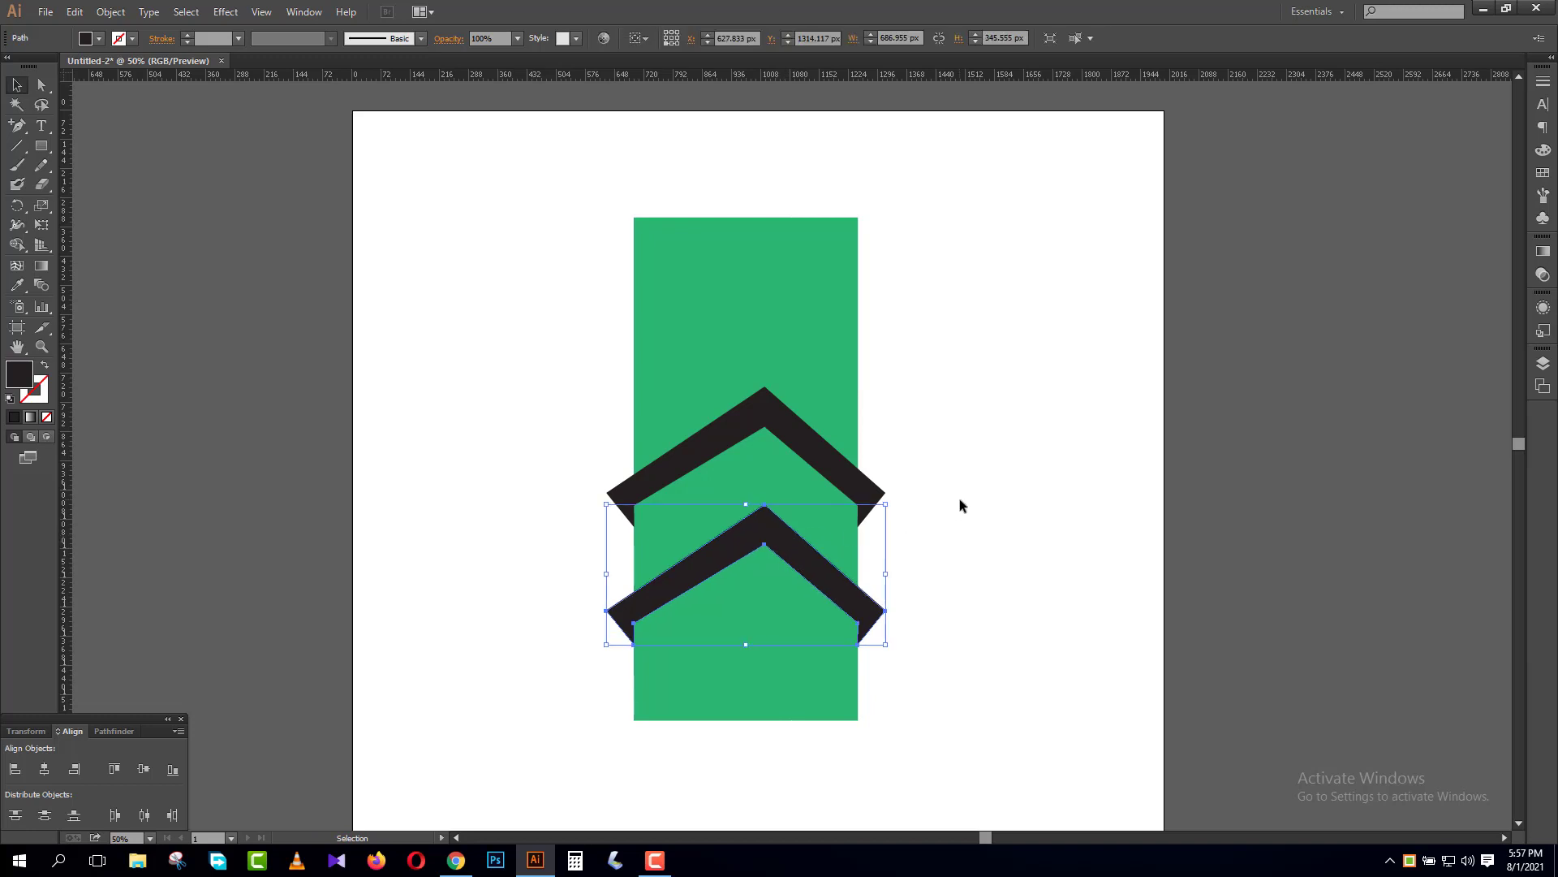
{"action": "key", "text": "Down"}
{"action": "key", "text": "Down"}
{"action": "key", "text": "Down"}
{"action": "key", "text": "Down"}
{"action": "key", "text": "Down"}
{"action": "key", "text": "Down"}
{"action": "key", "text": "Down"}
{"action": "key", "text": "Down"}
{"action": "key", "text": "Down"}
{"action": "key", "text": "Down"}
{"action": "key", "text": "Down"}
{"action": "key", "text": "Down"}
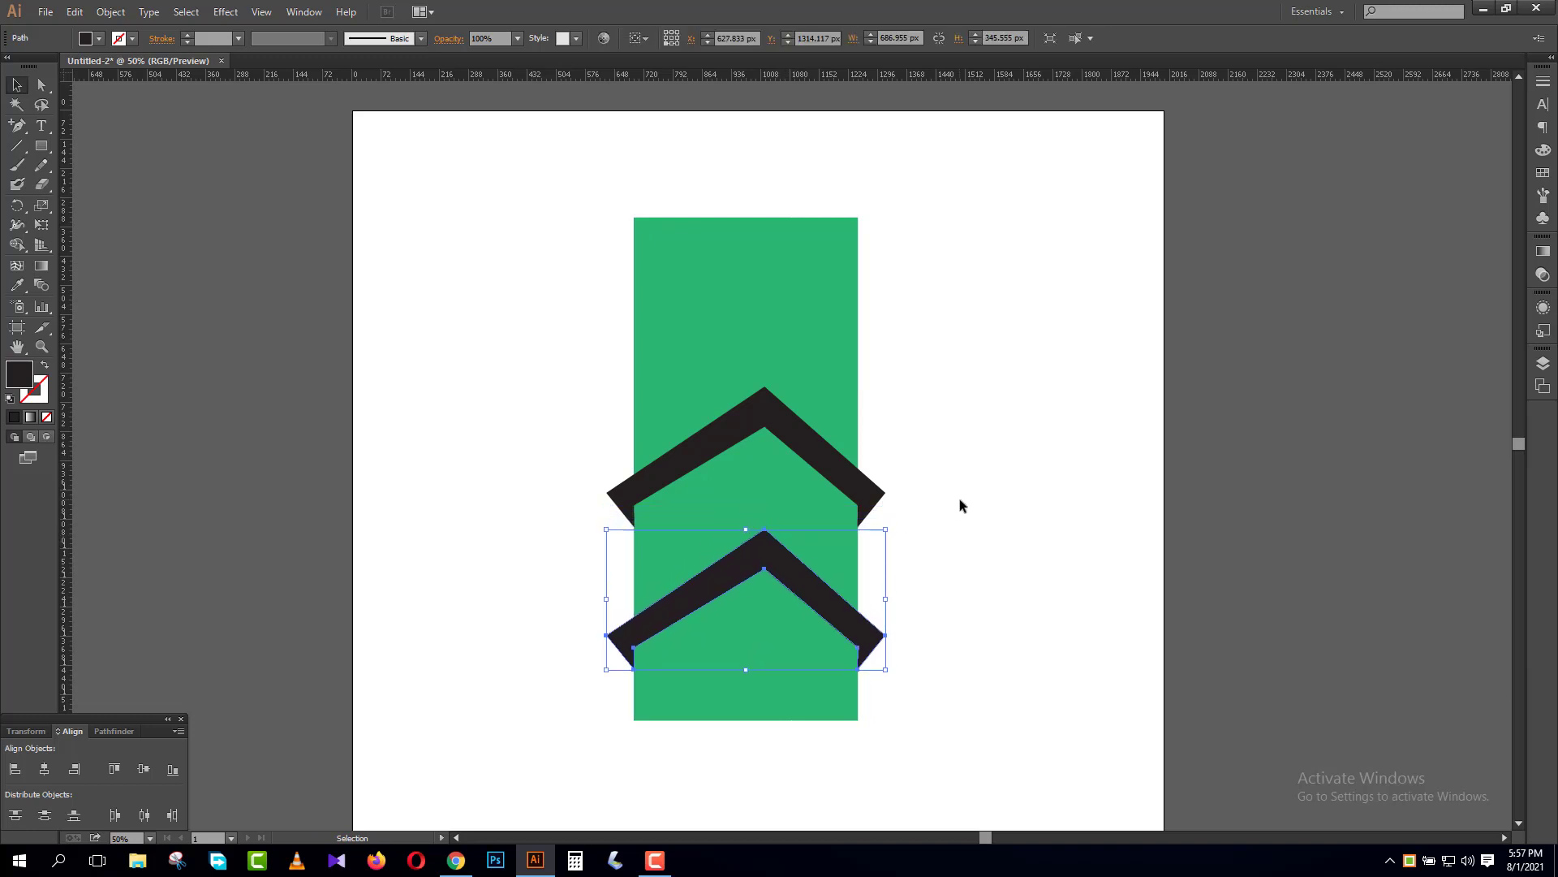
{"action": "left_click", "coordinate": [960, 504]}
- Move the upper chevron straight up by about 26 px and deselect it
{"action": "left_click", "coordinate": [770, 401]}
{"action": "key", "text": "Up"}
{"action": "key", "text": "Up"}
{"action": "key", "text": "Up"}
{"action": "key", "text": "Up"}
{"action": "key", "text": "Up"}
{"action": "key", "text": "Up"}
{"action": "key", "text": "Up"}
{"action": "key", "text": "Up"}
{"action": "key", "text": "Up"}
{"action": "key", "text": "Up"}
{"action": "key", "text": "Up"}
{"action": "key", "text": "Up"}
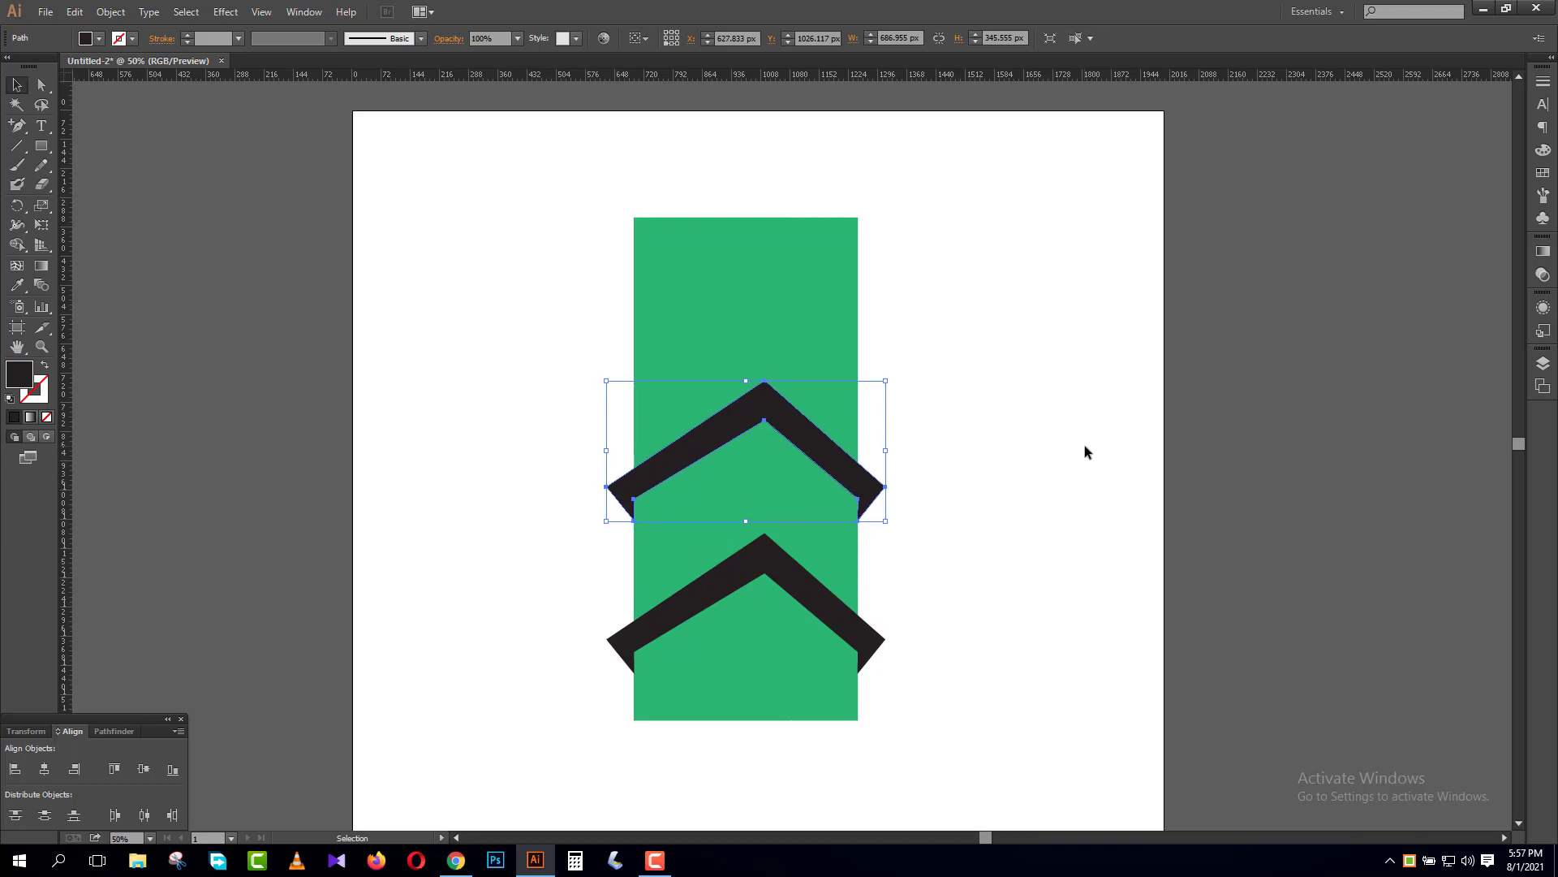
{"action": "left_click", "coordinate": [1052, 364]}
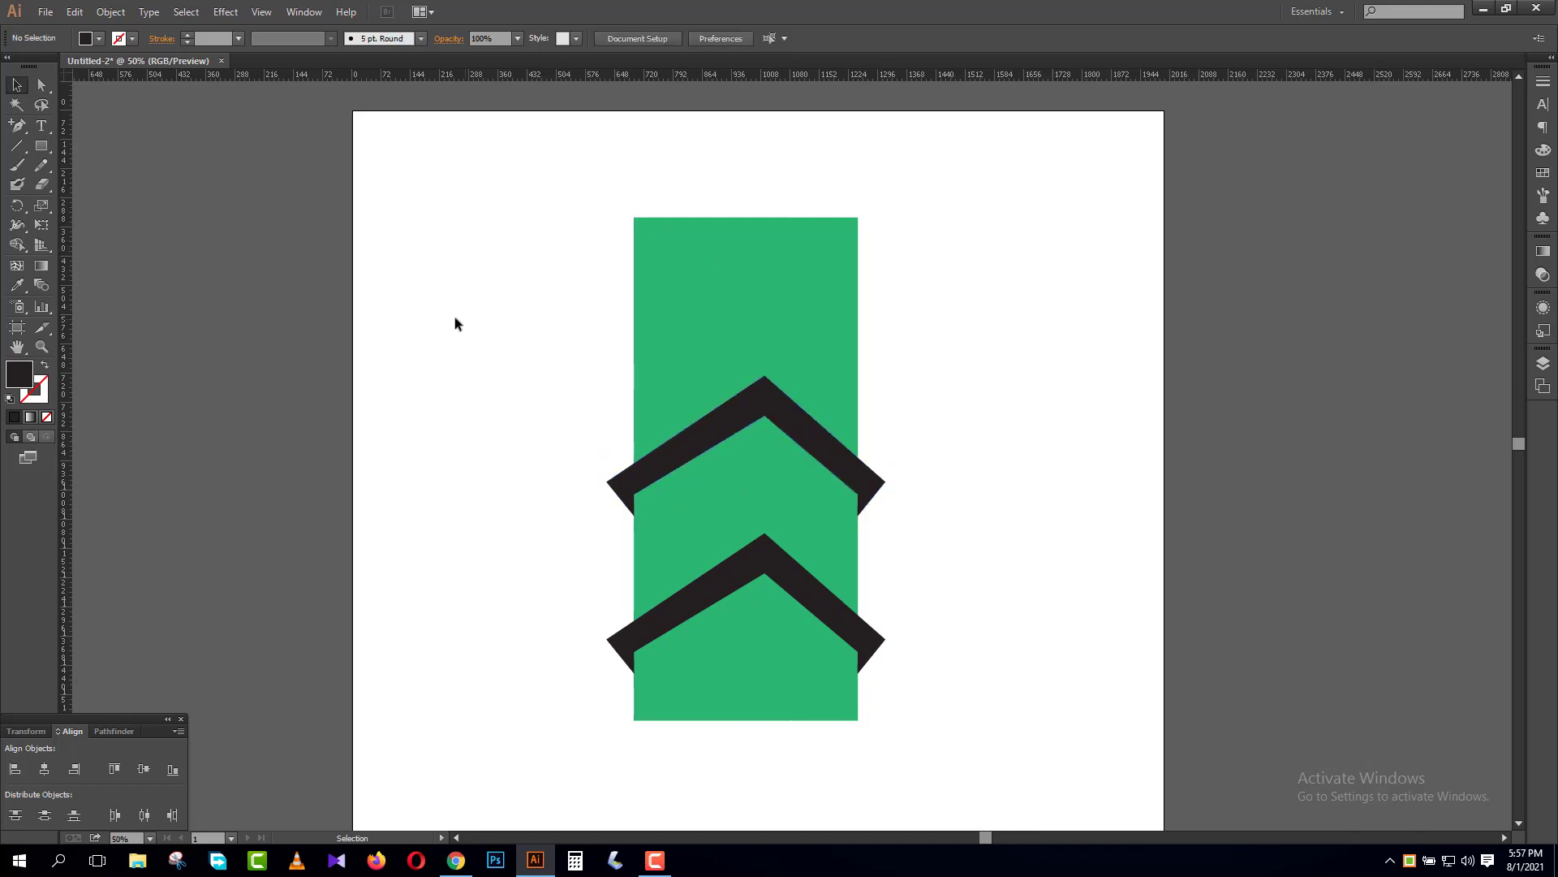
- Unlock all objects and place a vertical guide through the chevrons' peaks at X 1019 px
{"action": "key", "text": "ctrl+alt+2"}
{"action": "left_click", "coordinate": [383, 295]}
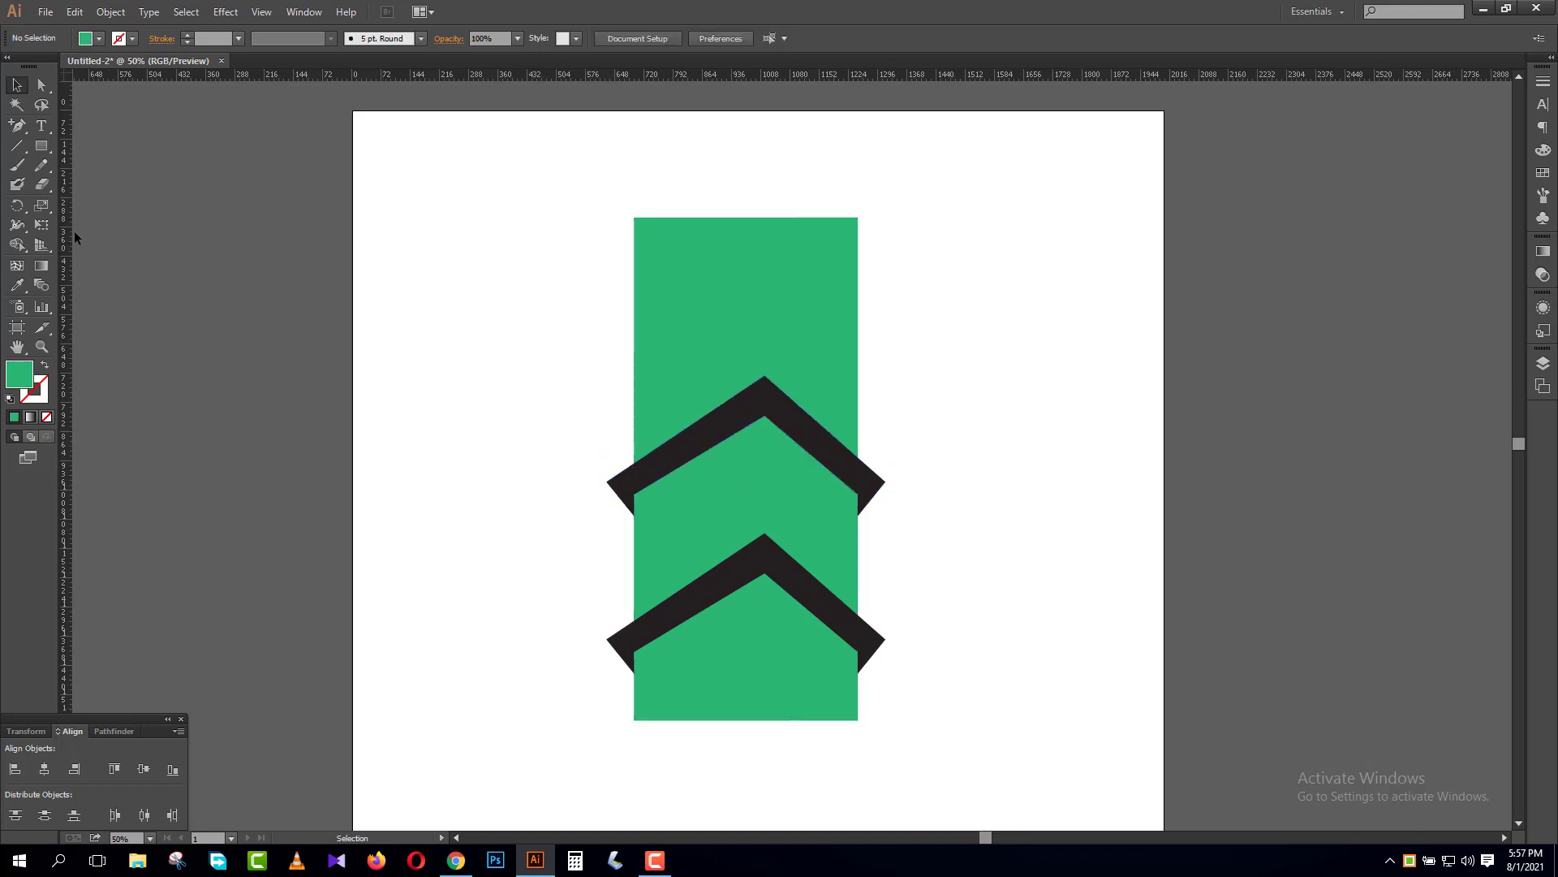
{"action": "left_click_drag", "start_coordinate": [70, 218], "coordinate": [765, 347]}
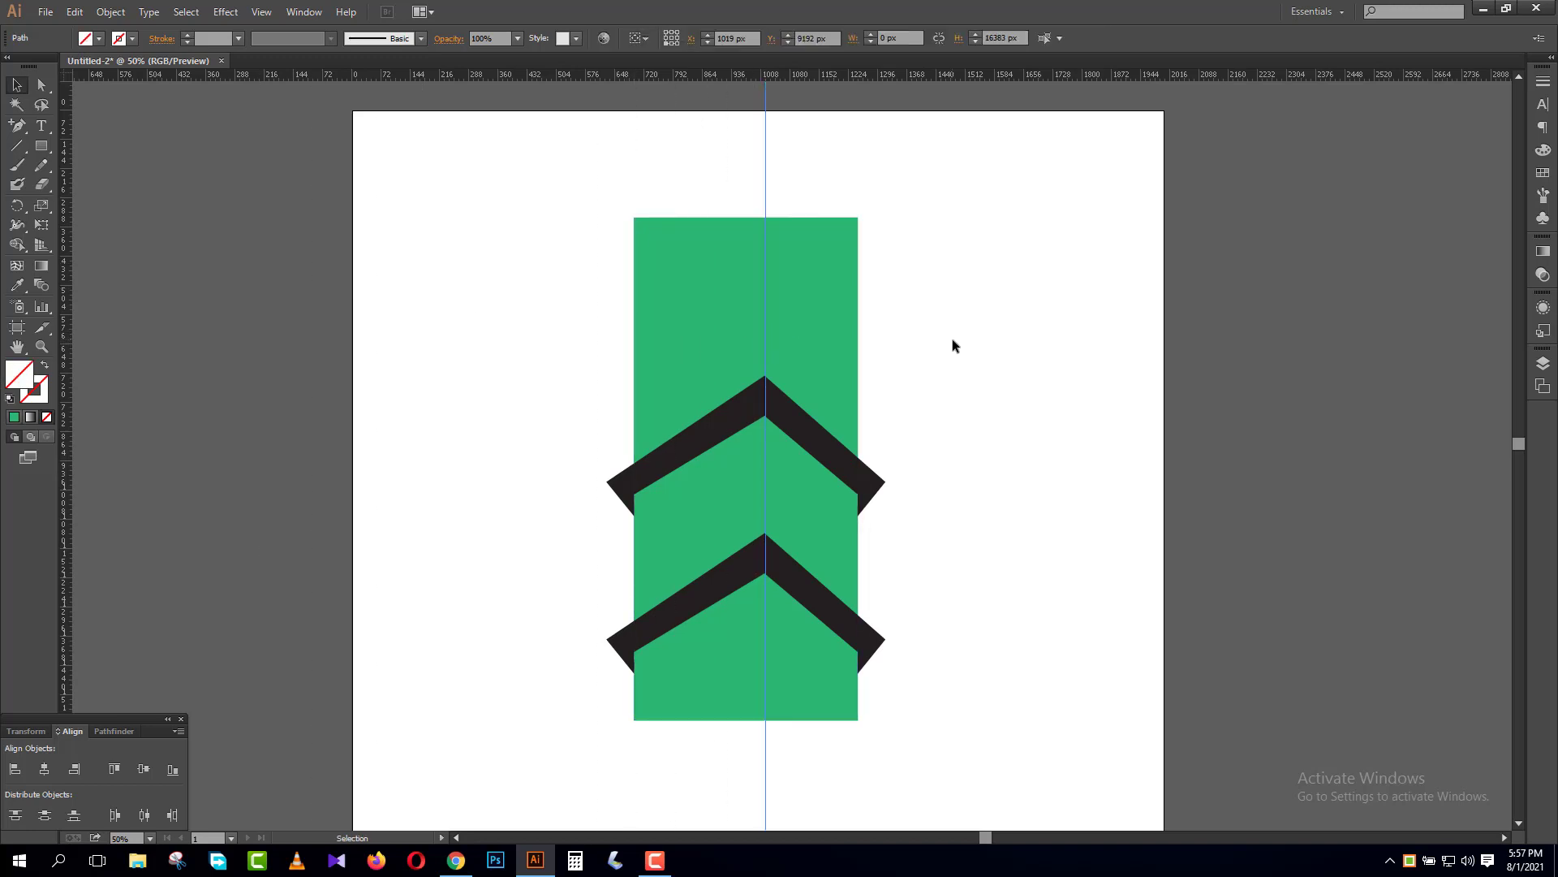
{"action": "key", "text": "ctrl+plus"}
{"action": "left_click", "coordinate": [942, 305]}
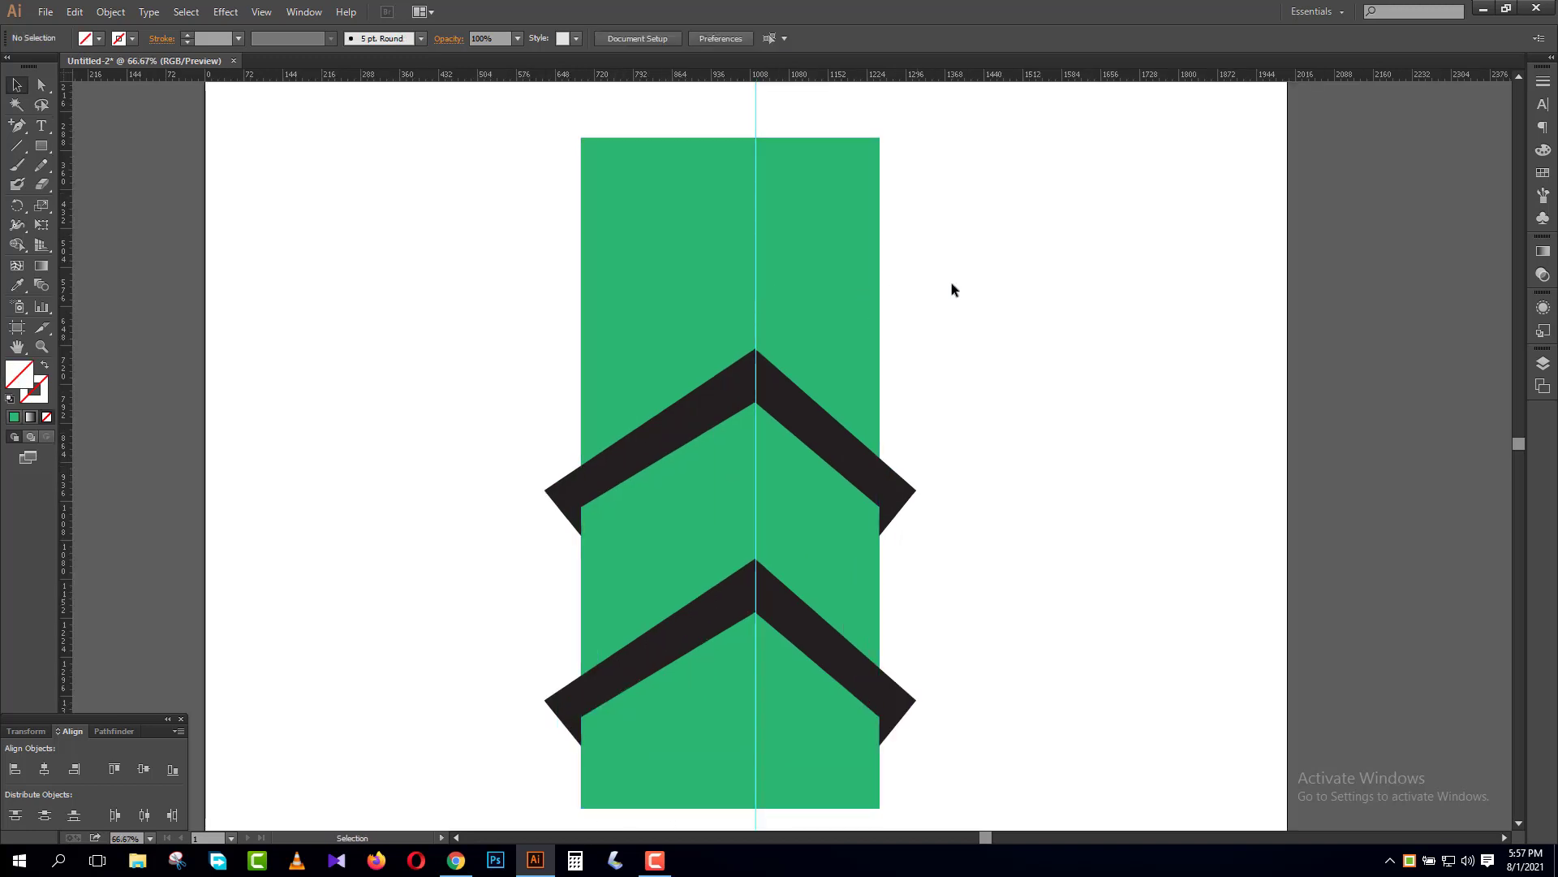
- Lower the green rectangle's two top corners by about 150 px
{"action": "left_click", "coordinate": [801, 276]}
{"action": "left_click", "coordinate": [484, 142]}
{"action": "left_click", "coordinate": [45, 87]}
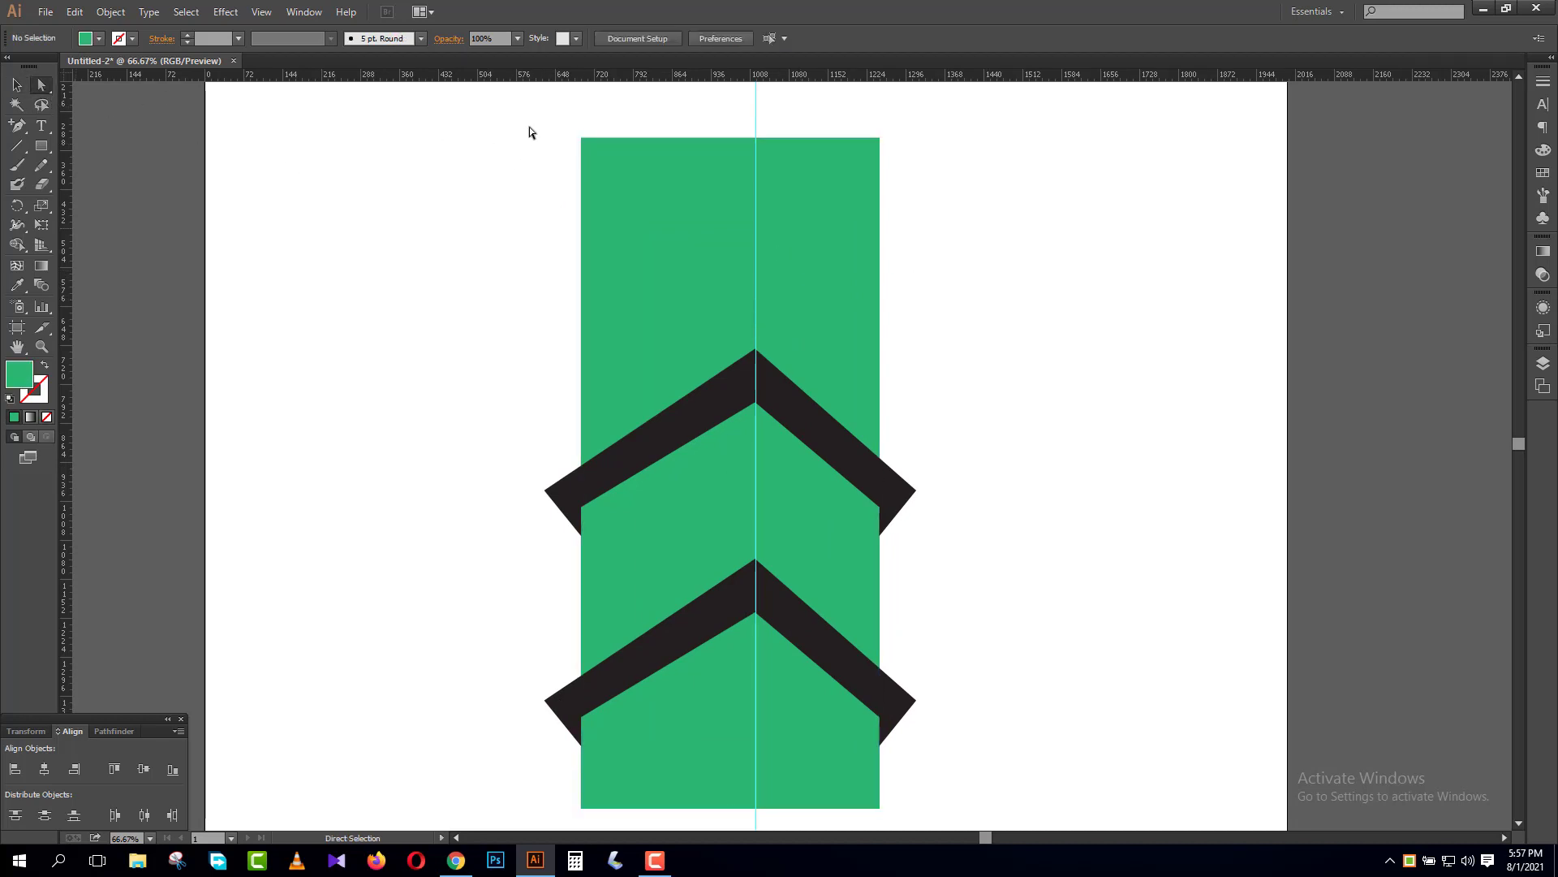
{"action": "left_click_drag", "start_coordinate": [529, 127], "coordinate": [1050, 211]}
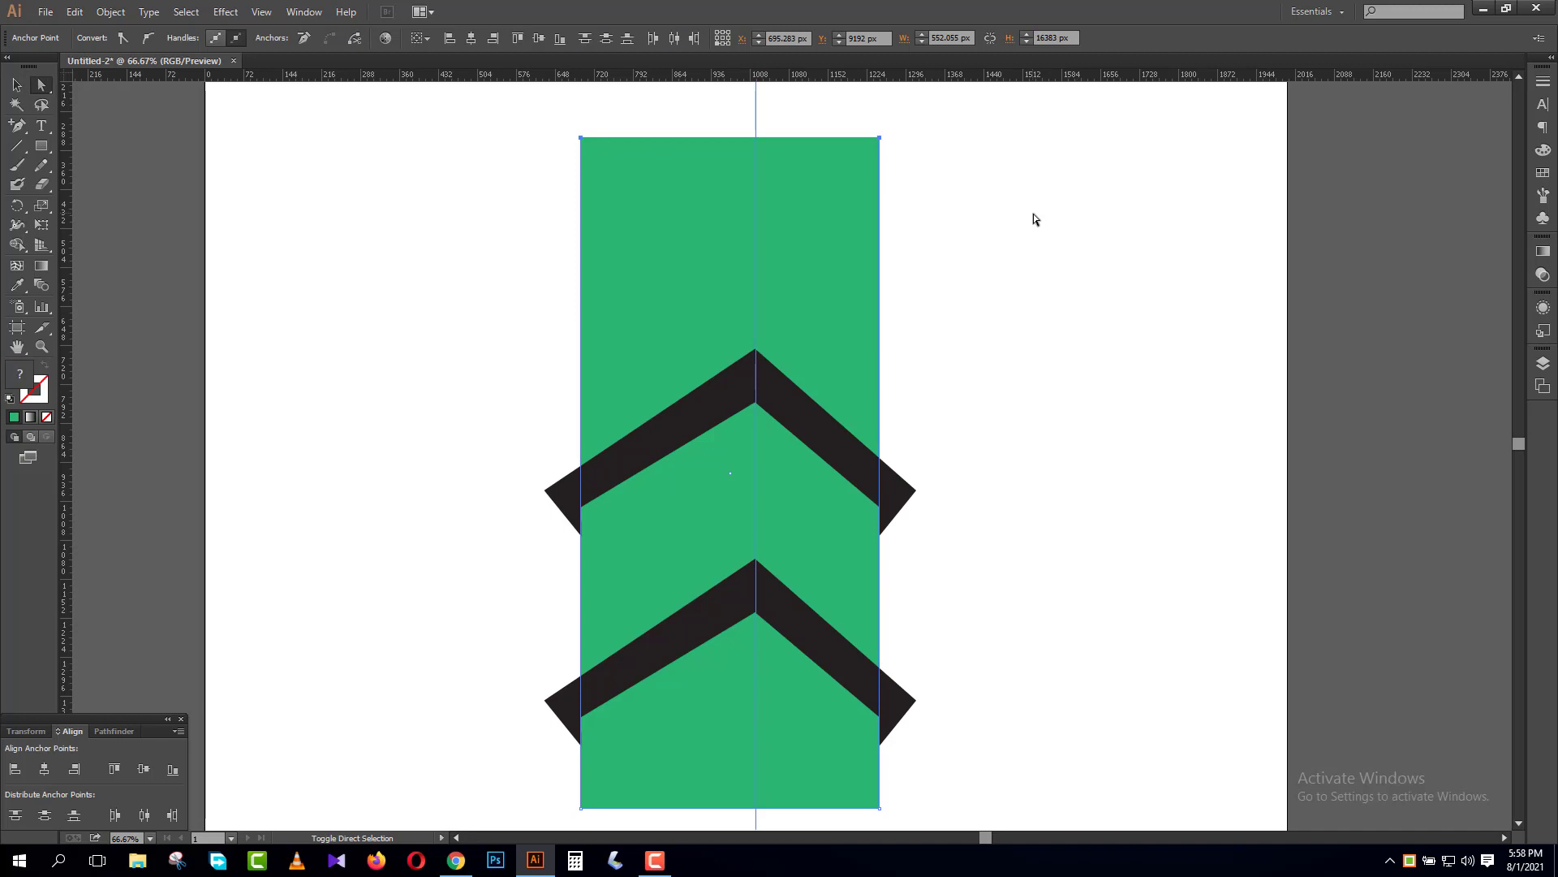
{"action": "key", "text": "shift+Down"}
{"action": "key", "text": "shift+Down"}
{"action": "key", "text": "shift+Down"}
{"action": "key", "text": "shift+Down"}
{"action": "key", "text": "shift+Down"}
{"action": "key", "text": "shift+Down"}
{"action": "key", "text": "shift+Down"}
{"action": "key", "text": "shift+Down"}
{"action": "key", "text": "shift+Down"}
{"action": "key", "text": "shift+Down"}
{"action": "key", "text": "shift+Down"}
{"action": "key", "text": "shift+Down"}
{"action": "key", "text": "shift+Down"}
{"action": "key", "text": "shift+Down"}
{"action": "key", "text": "shift+Down"}
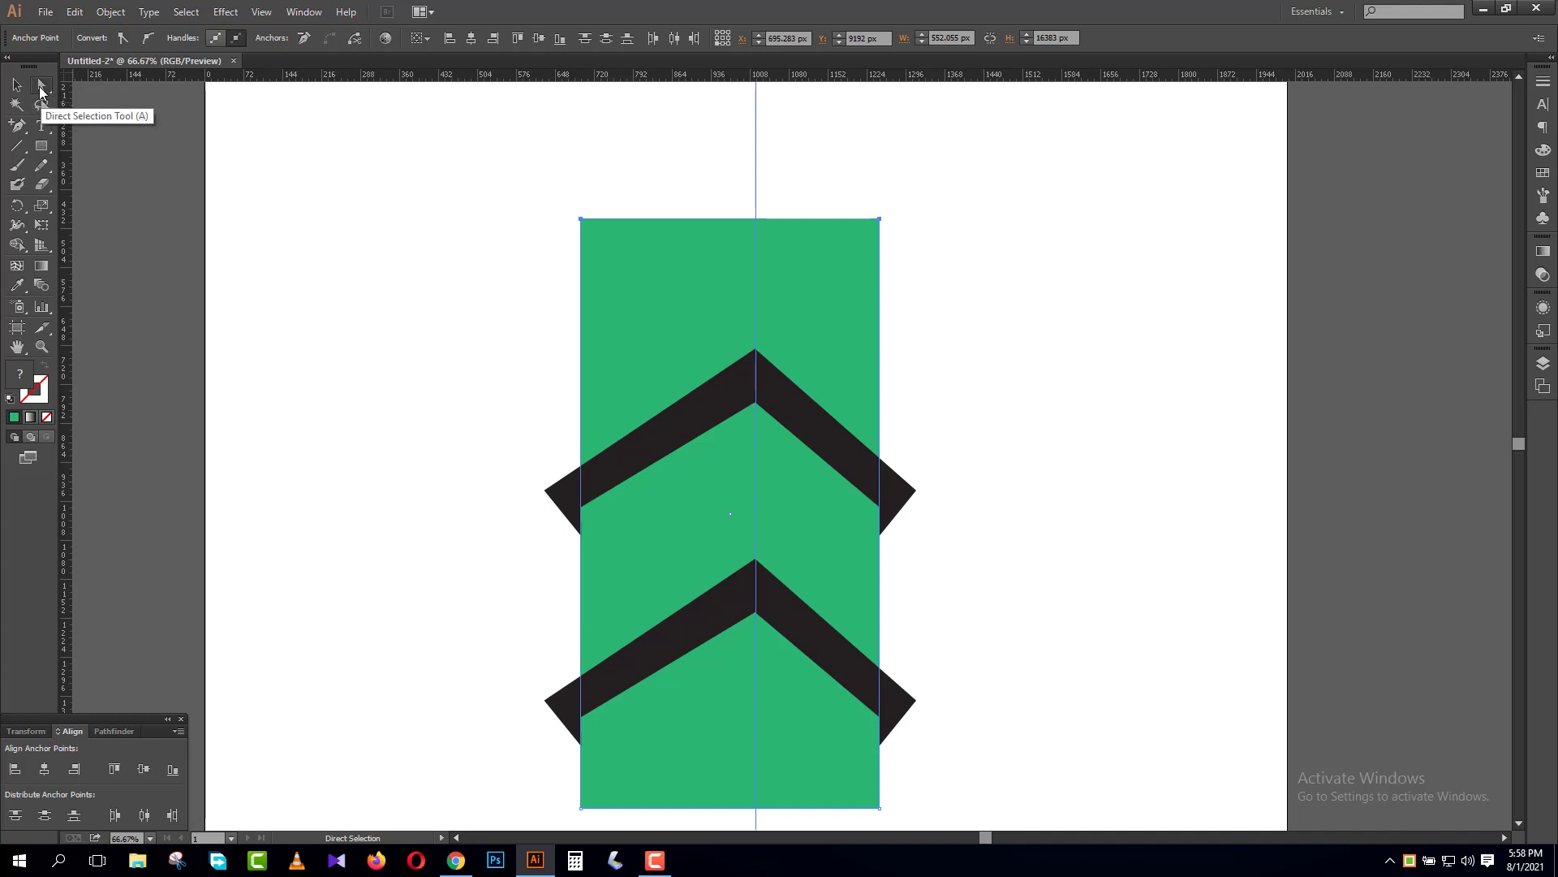
- Add an anchor point to the green rectangle's top edge where the vertical guide crosses it
{"action": "key", "text": "plus"}
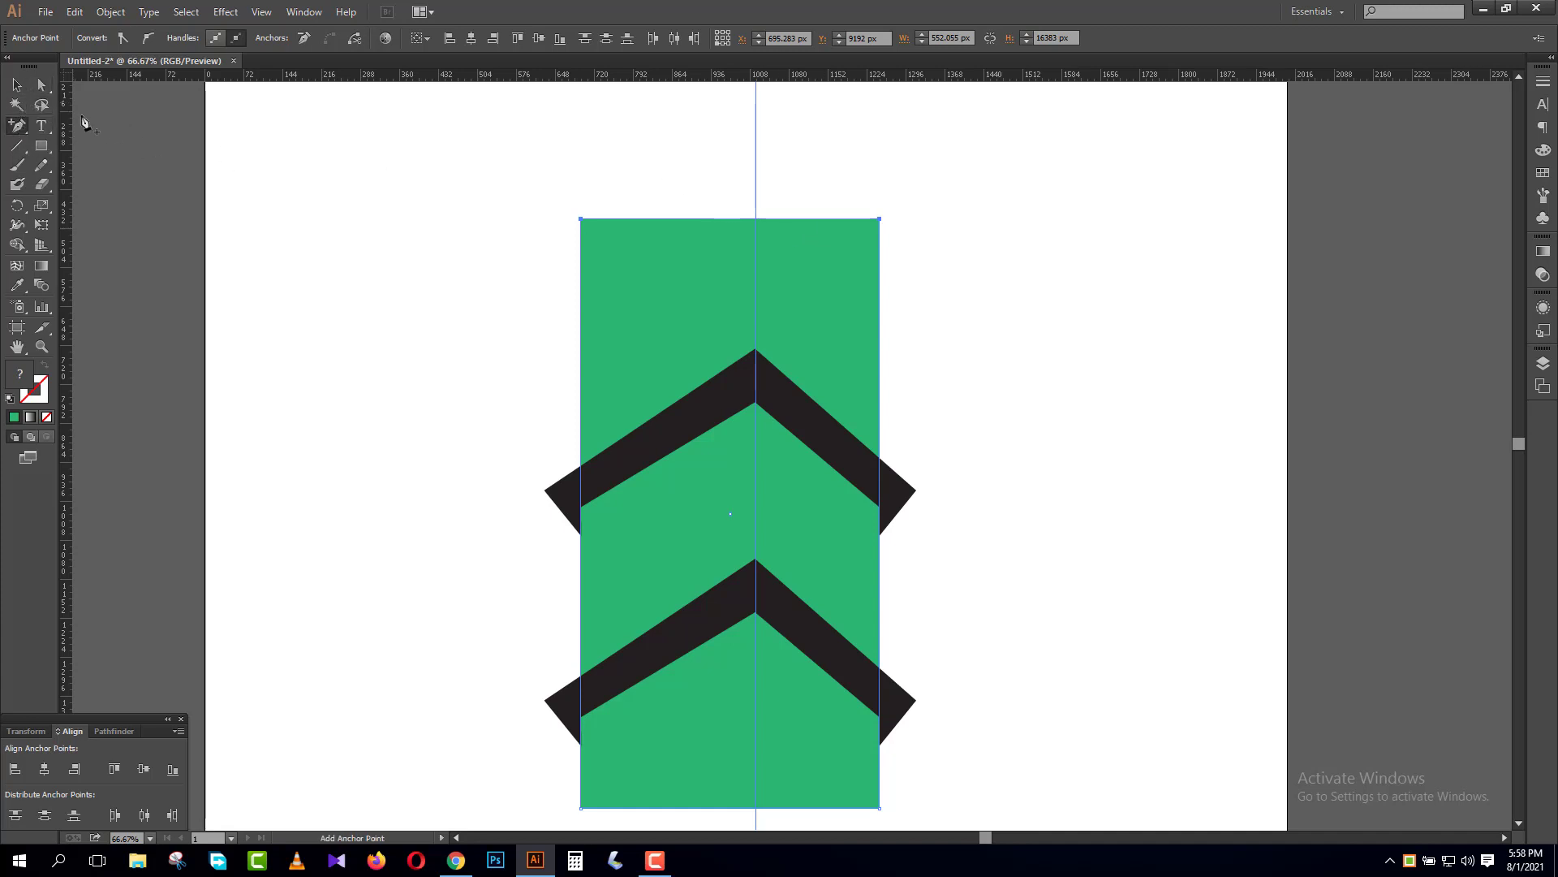
{"action": "key", "text": "ctrl+plus"}
{"action": "key", "text": "ctrl+plus"}
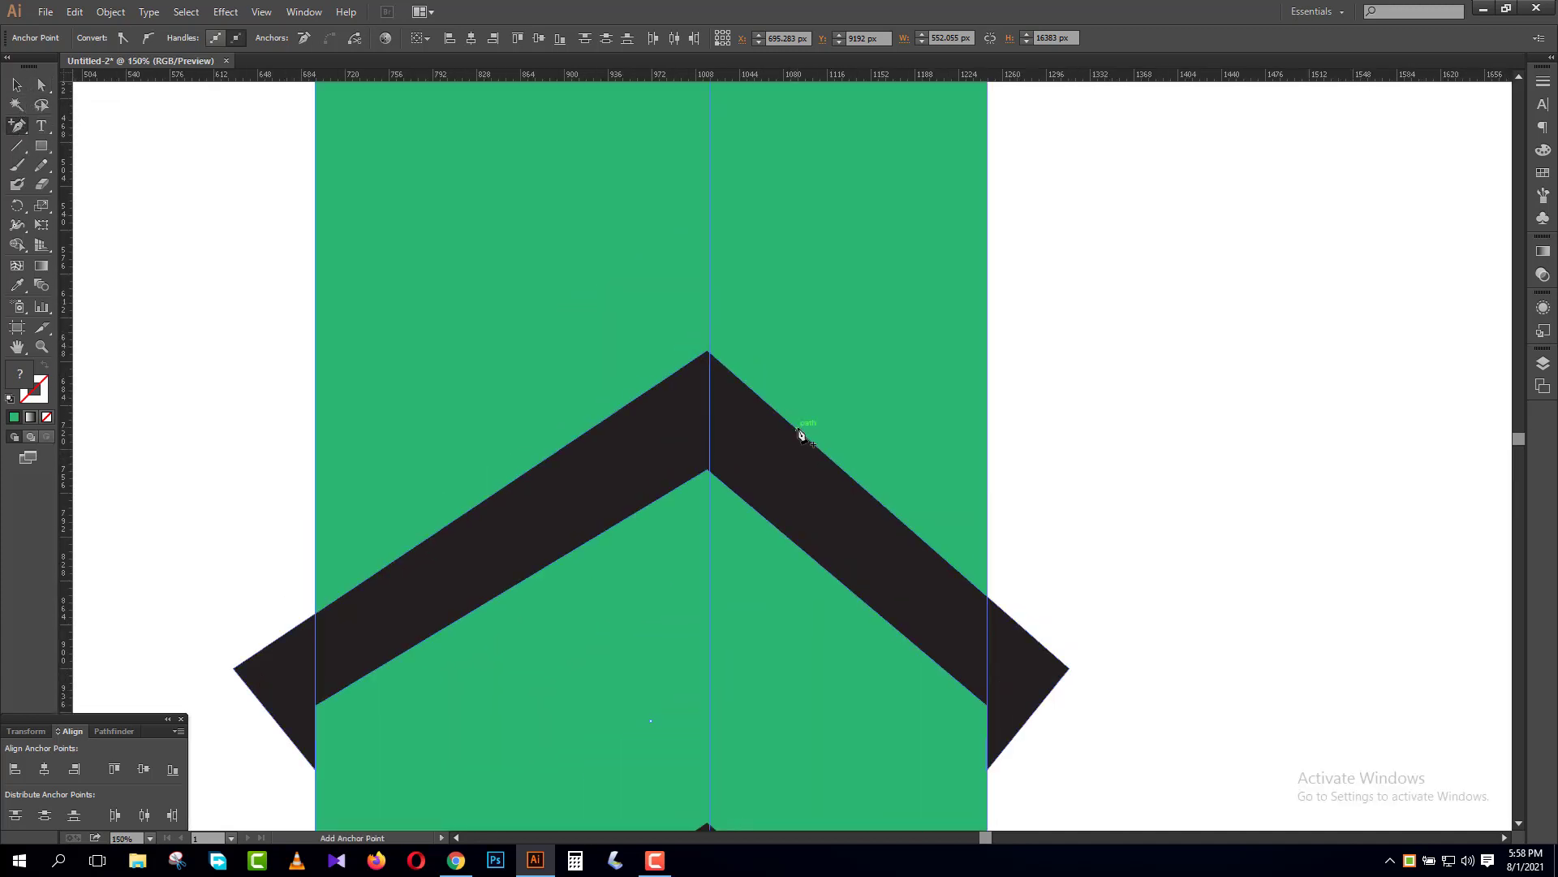
{"action": "scroll", "coordinate": [801, 436], "scroll_direction": "up", "scroll_amount": 3}
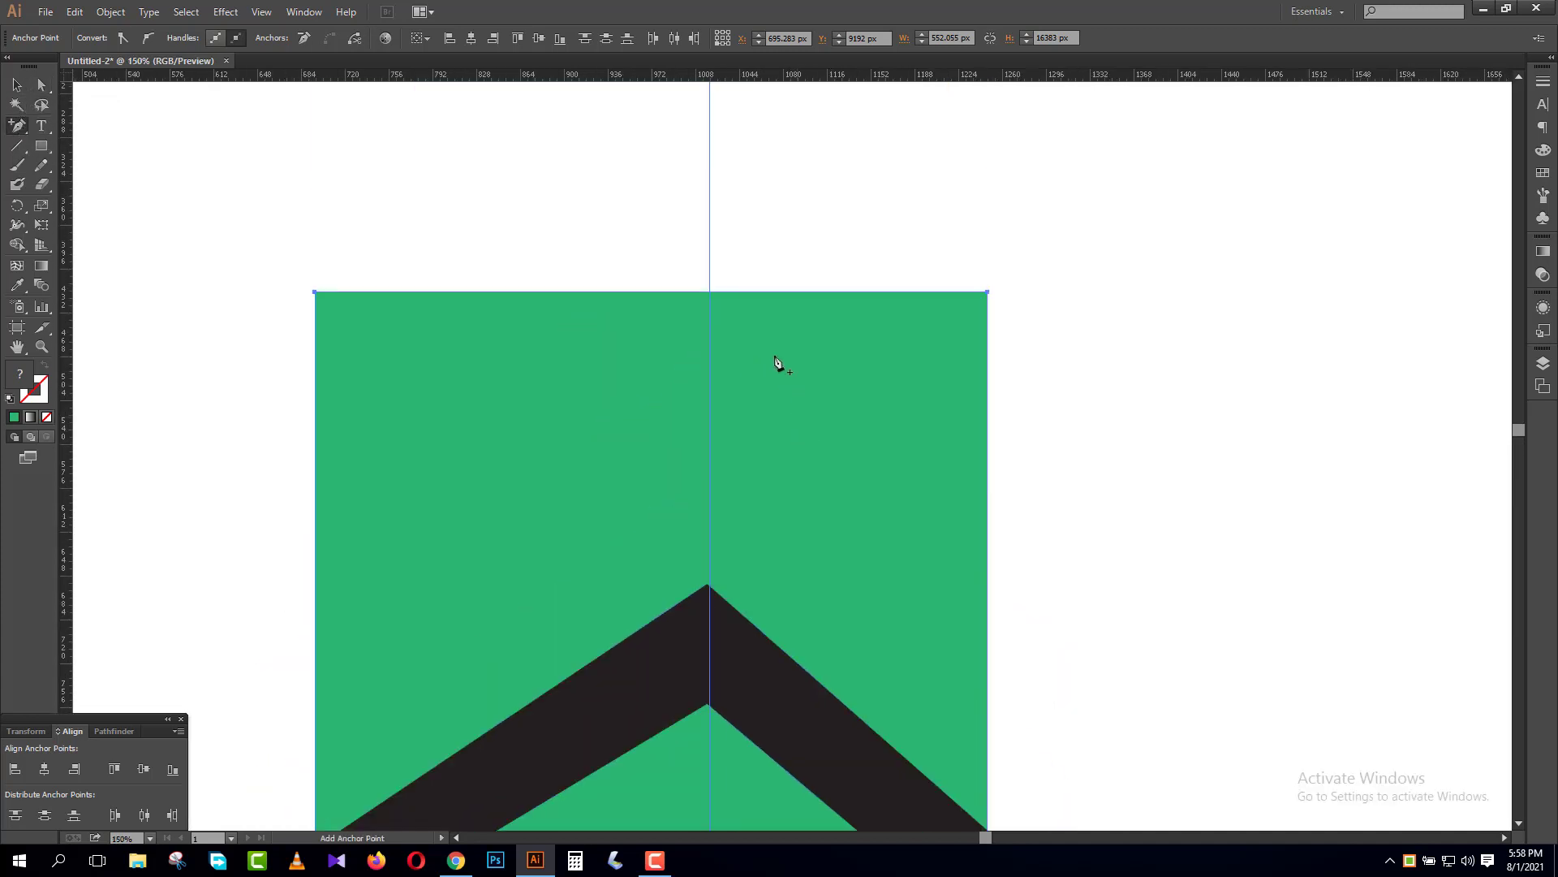
{"action": "left_click", "coordinate": [712, 292]}
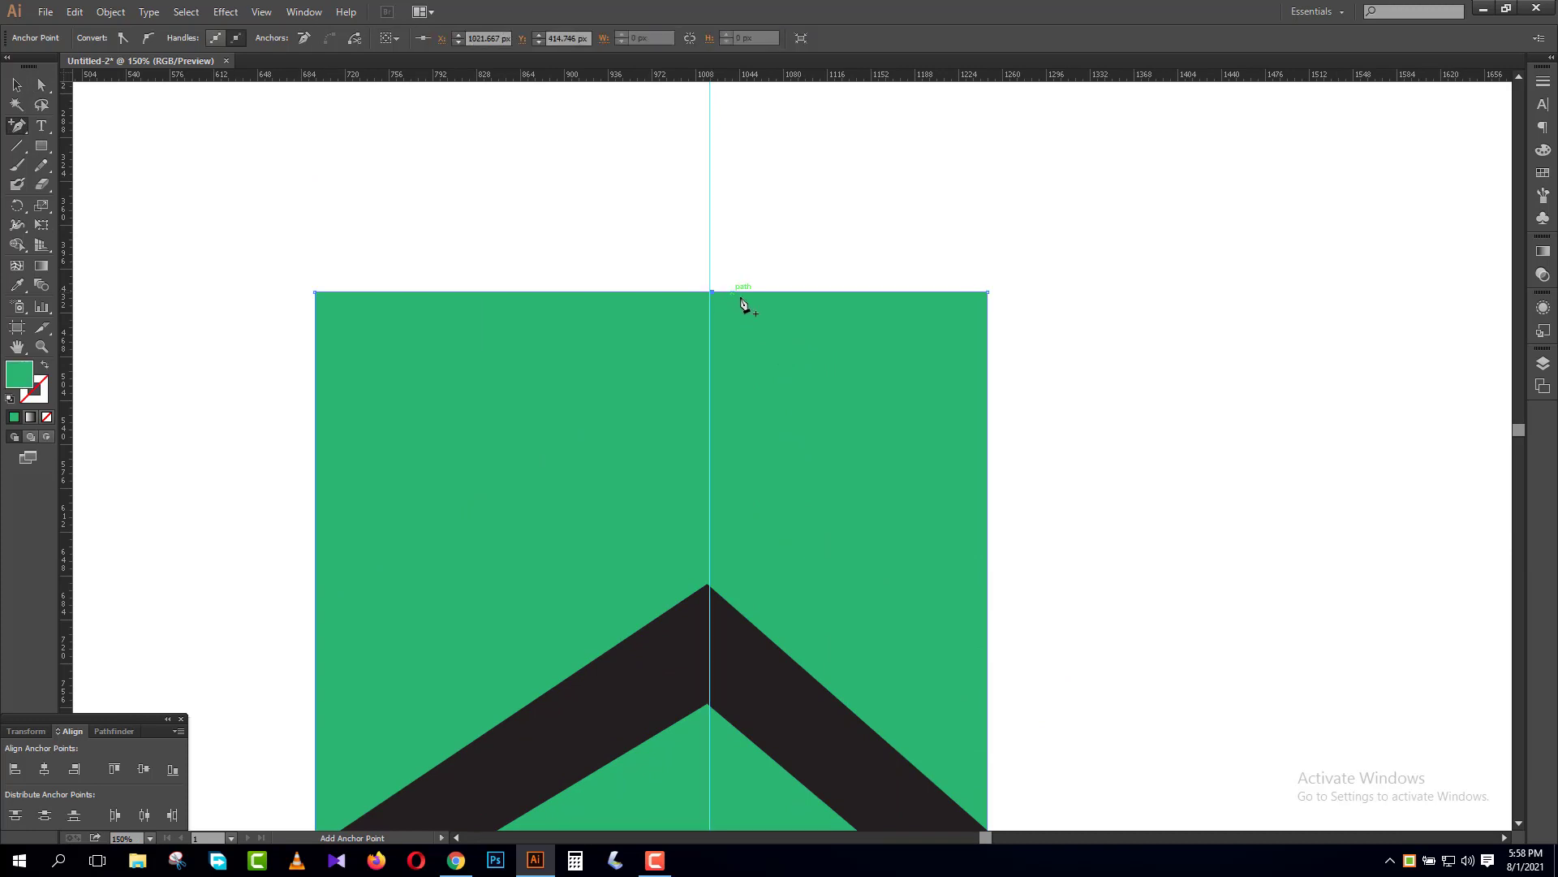
- Raise the new top-edge anchor point to about Y 263 px, aligned to the guide at X 1019.667 px, forming a peak
{"action": "left_click", "coordinate": [16, 84]}
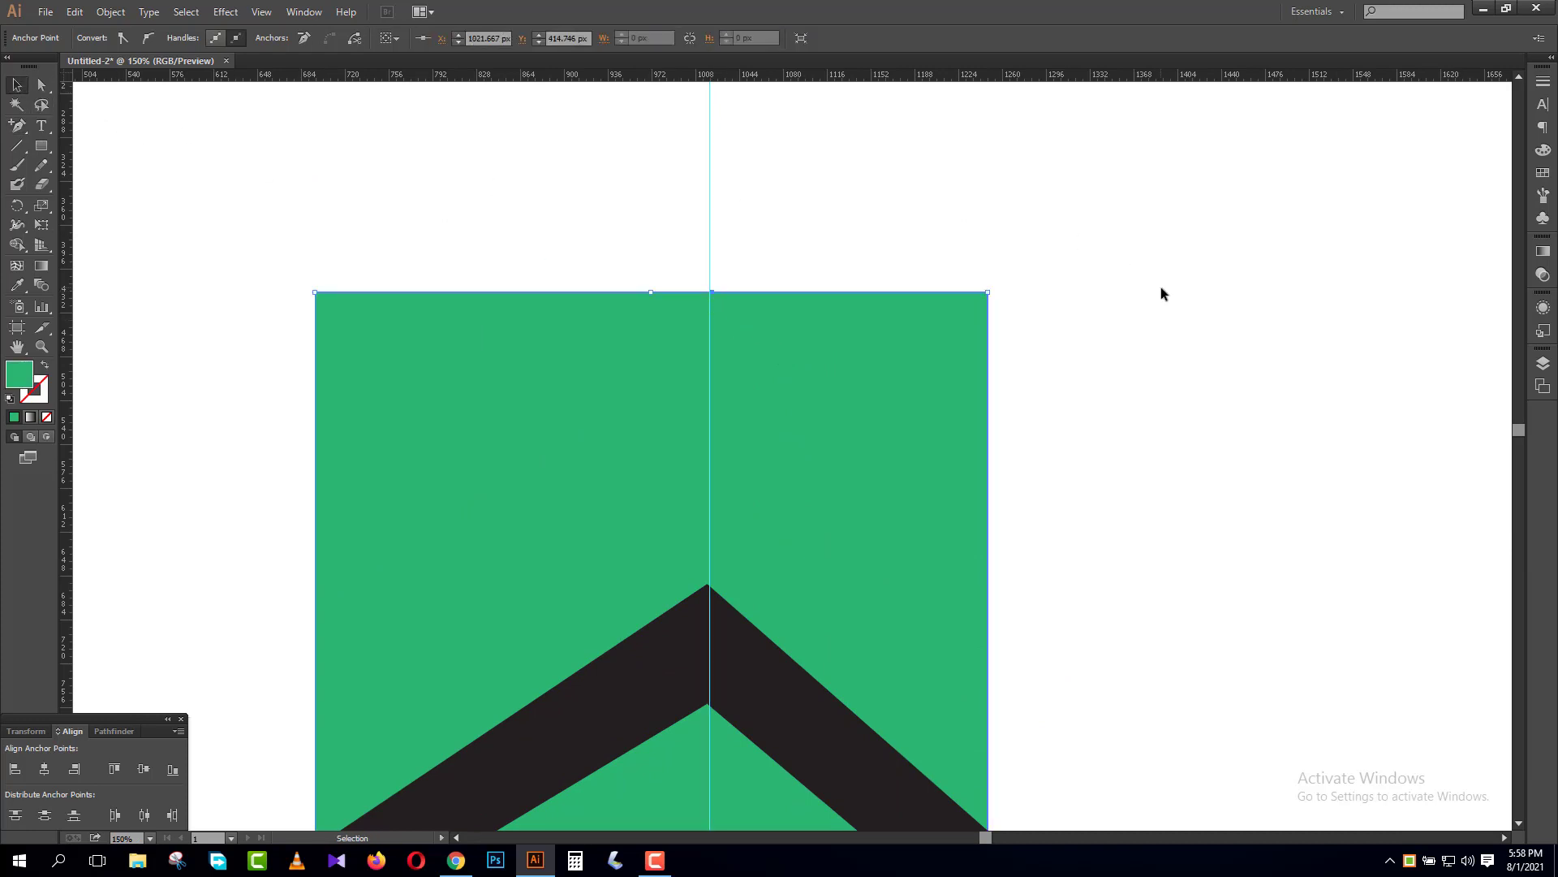
{"action": "key", "text": "Up"}
{"action": "key", "text": "Up"}
{"action": "key", "text": "Up"}
{"action": "key", "text": "Up"}
{"action": "key", "text": "Up"}
{"action": "key", "text": "Up"}
{"action": "key", "text": "Up"}
{"action": "key", "text": "Up"}
{"action": "key", "text": "Up"}
{"action": "key", "text": "Up"}
{"action": "key", "text": "Up"}
{"action": "key", "text": "Up"}
{"action": "key", "text": "Up"}
{"action": "key", "text": "Up"}
{"action": "key", "text": "Up"}
{"action": "key", "text": "Up"}
{"action": "key", "text": "Up"}
{"action": "key", "text": "Up"}
{"action": "key", "text": "Up"}
{"action": "key", "text": "Up"}
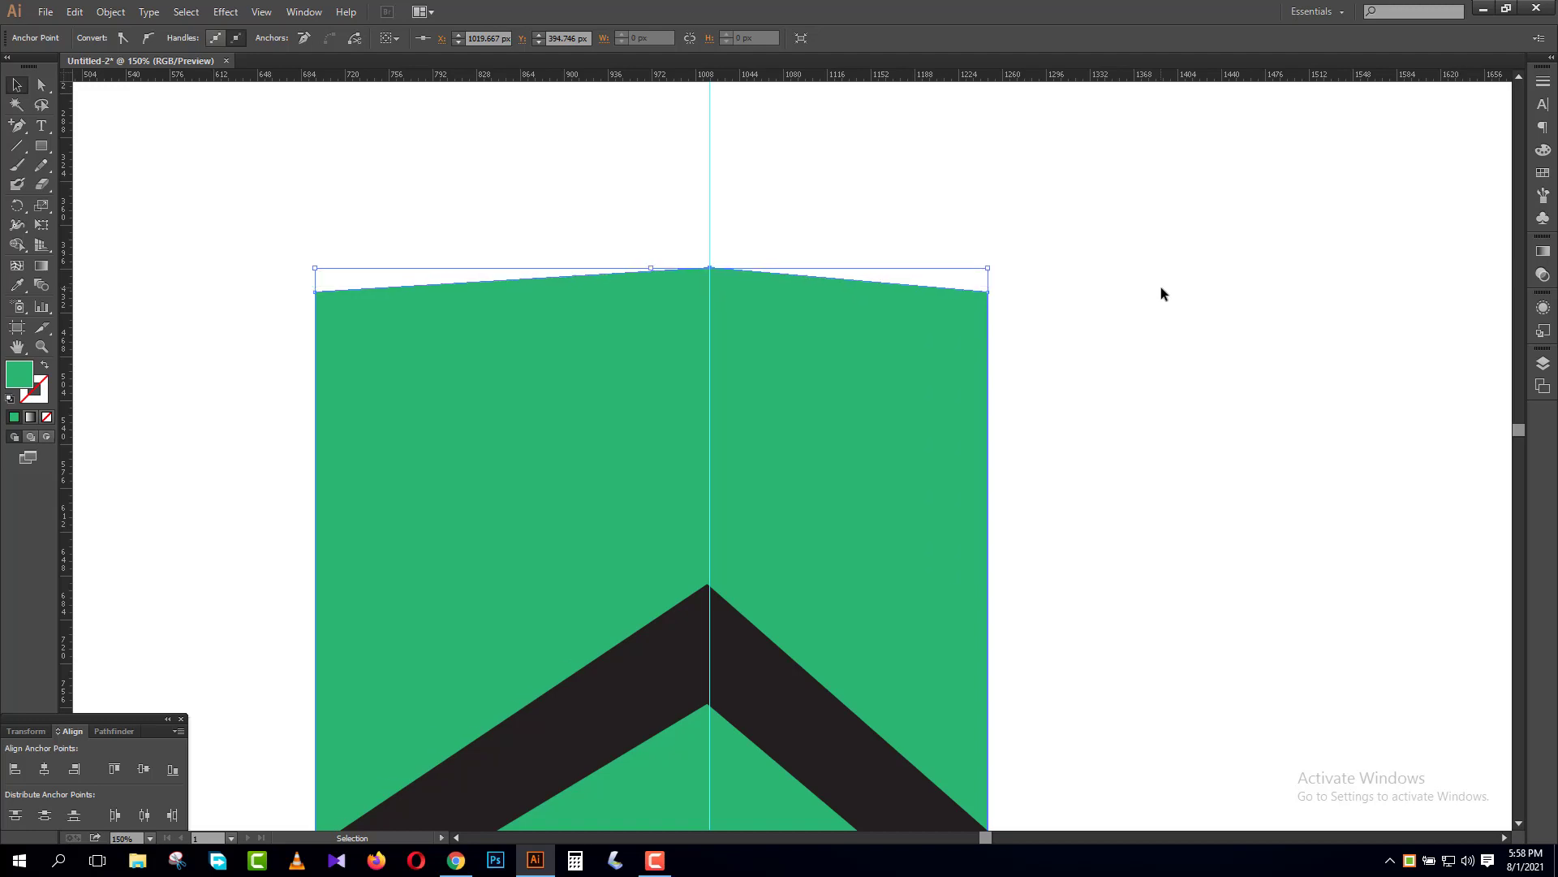
{"action": "key", "text": "Up"}
{"action": "key", "text": "Up"}
{"action": "key", "text": "Up"}
{"action": "key", "text": "Up"}
{"action": "key", "text": "Up"}
{"action": "key", "text": "Up"}
{"action": "key", "text": "Up"}
{"action": "key", "text": "Up"}
{"action": "key", "text": "Up"}
{"action": "key", "text": "Up"}
{"action": "key", "text": "Up"}
{"action": "key", "text": "Up"}
{"action": "key", "text": "Up"}
{"action": "key", "text": "Up"}
{"action": "key", "text": "Up"}
{"action": "key", "text": "Up"}
{"action": "key", "text": "Up"}
{"action": "key", "text": "Up"}
{"action": "key", "text": "Up"}
{"action": "key", "text": "Up"}
{"action": "key", "text": "Up"}
{"action": "key", "text": "Up"}
{"action": "key", "text": "Up"}
{"action": "key", "text": "Up"}
{"action": "key", "text": "Up"}
{"action": "key", "text": "Up"}
{"action": "key", "text": "Up"}
{"action": "key", "text": "Up"}
{"action": "key", "text": "Up"}
{"action": "key", "text": "Up"}
{"action": "key", "text": "Up"}
{"action": "key", "text": "Up"}
{"action": "key", "text": "Up"}
{"action": "key", "text": "Up"}
{"action": "key", "text": "Up"}
{"action": "key", "text": "Up"}
{"action": "key", "text": "Up"}
{"action": "key", "text": "Up"}
{"action": "key", "text": "Up"}
{"action": "key", "text": "Up"}
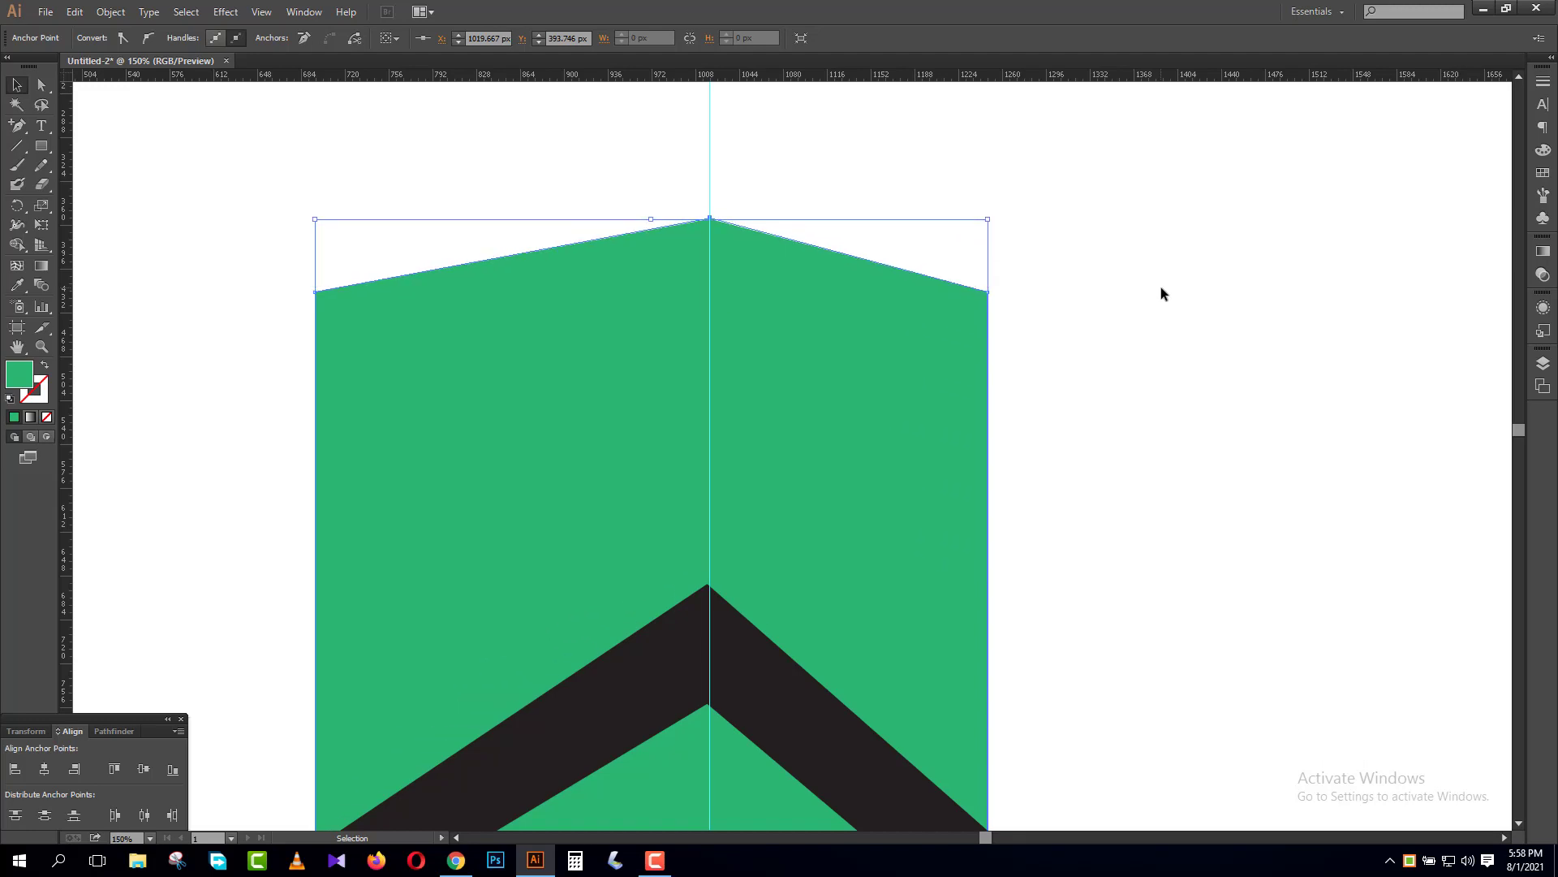
{"action": "key", "text": "Up"}
{"action": "key", "text": "Up"}
{"action": "key", "text": "Up"}
{"action": "key", "text": "Up"}
{"action": "key", "text": "Up"}
{"action": "key", "text": "Up"}
{"action": "key", "text": "Up"}
{"action": "key", "text": "Up"}
{"action": "key", "text": "Up"}
{"action": "key", "text": "Up"}
{"action": "key", "text": "Up"}
{"action": "key", "text": "Up"}
{"action": "key", "text": "Up"}
{"action": "key", "text": "Up"}
{"action": "key", "text": "Up"}
{"action": "key", "text": "Up"}
{"action": "key", "text": "Up"}
{"action": "key", "text": "Up"}
{"action": "key", "text": "Up"}
{"action": "key", "text": "Up"}
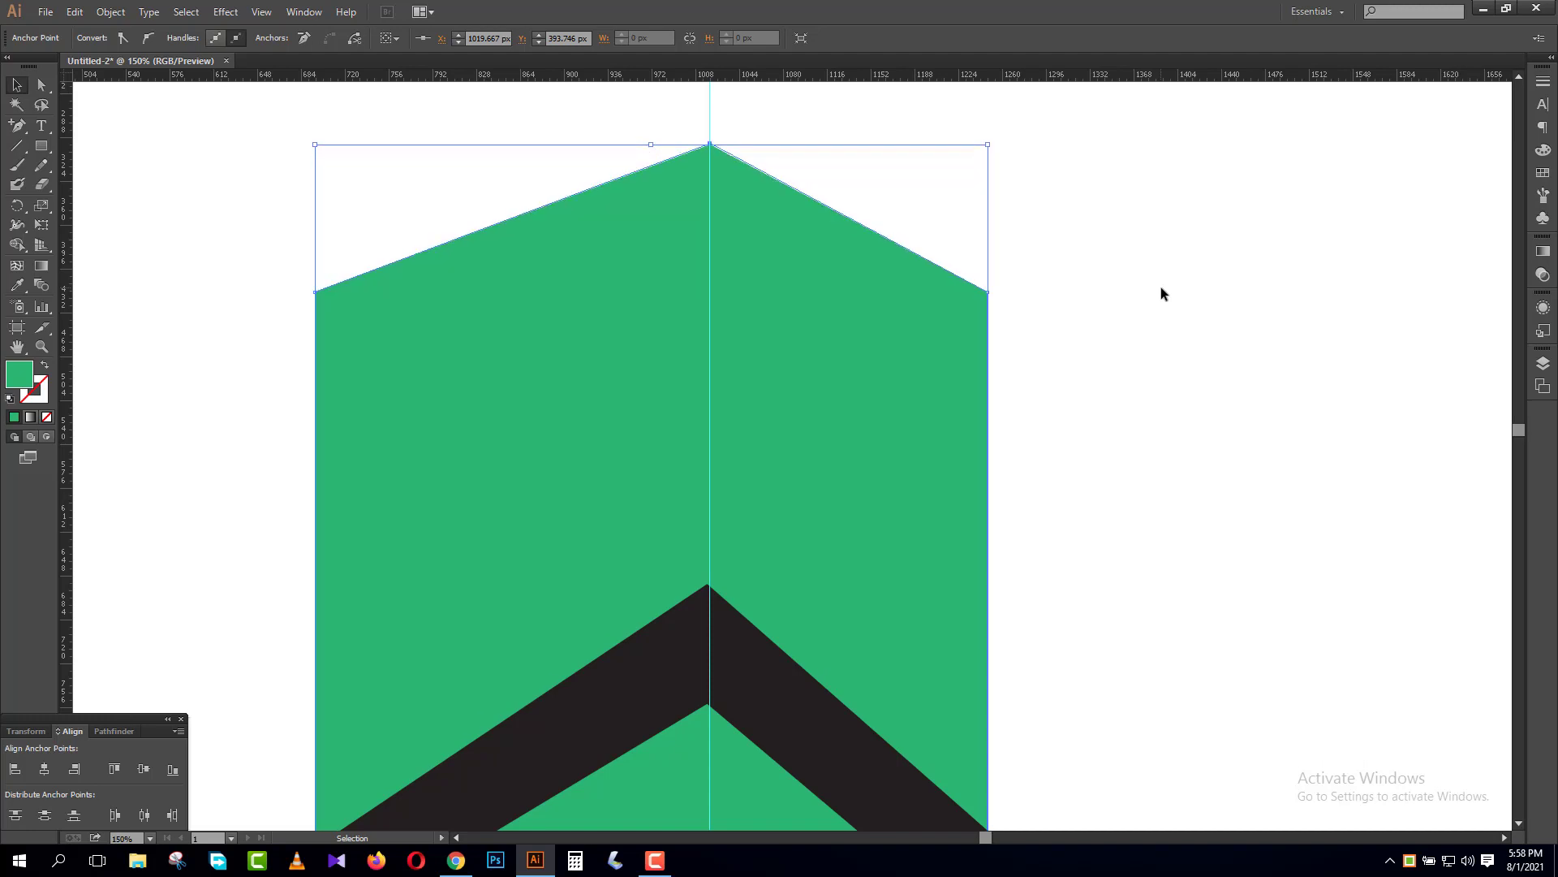
{"action": "key", "text": "Up"}
{"action": "key", "text": "Up"}
{"action": "key", "text": "Up"}
{"action": "key", "text": "Up"}
{"action": "key", "text": "Up"}
{"action": "key", "text": "Up"}
{"action": "key", "text": "Up"}
{"action": "key", "text": "Up"}
{"action": "key", "text": "Up"}
{"action": "key", "text": "Up"}
{"action": "key", "text": "Up"}
{"action": "key", "text": "Up"}
{"action": "key", "text": "Up"}
{"action": "key", "text": "Up"}
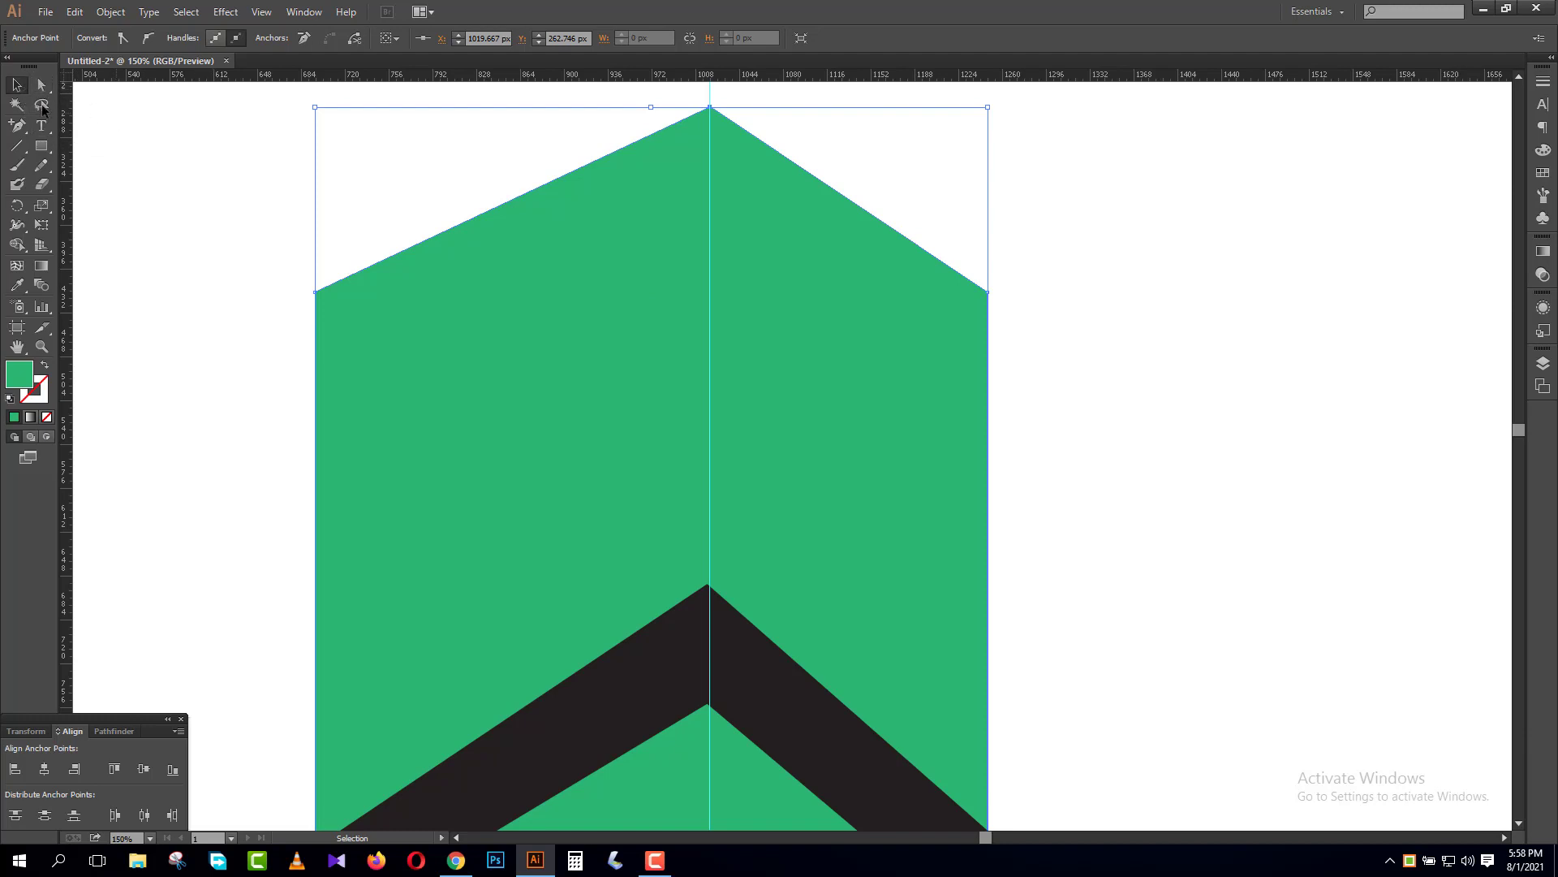
- Lower the green shape's peak and two top corners together by about 30 px and deselect the shape
{"action": "left_click", "coordinate": [41, 85]}
{"action": "left_click_drag", "start_coordinate": [189, 130], "coordinate": [1050, 430]}
{"action": "scroll", "coordinate": [990, 447], "scroll_direction": "up", "scroll_amount": 2}
{"action": "left_click_drag", "start_coordinate": [207, 165], "coordinate": [1089, 461]}
{"action": "key", "text": "shift+Down"}
{"action": "key", "text": "shift+Down"}
{"action": "key", "text": "shift+Down"}
{"action": "key", "text": "shift+Down"}
{"action": "key", "text": "shift+Down"}
{"action": "key", "text": "shift+Down"}
{"action": "key", "text": "shift+Down"}
{"action": "key", "text": "shift+Down"}
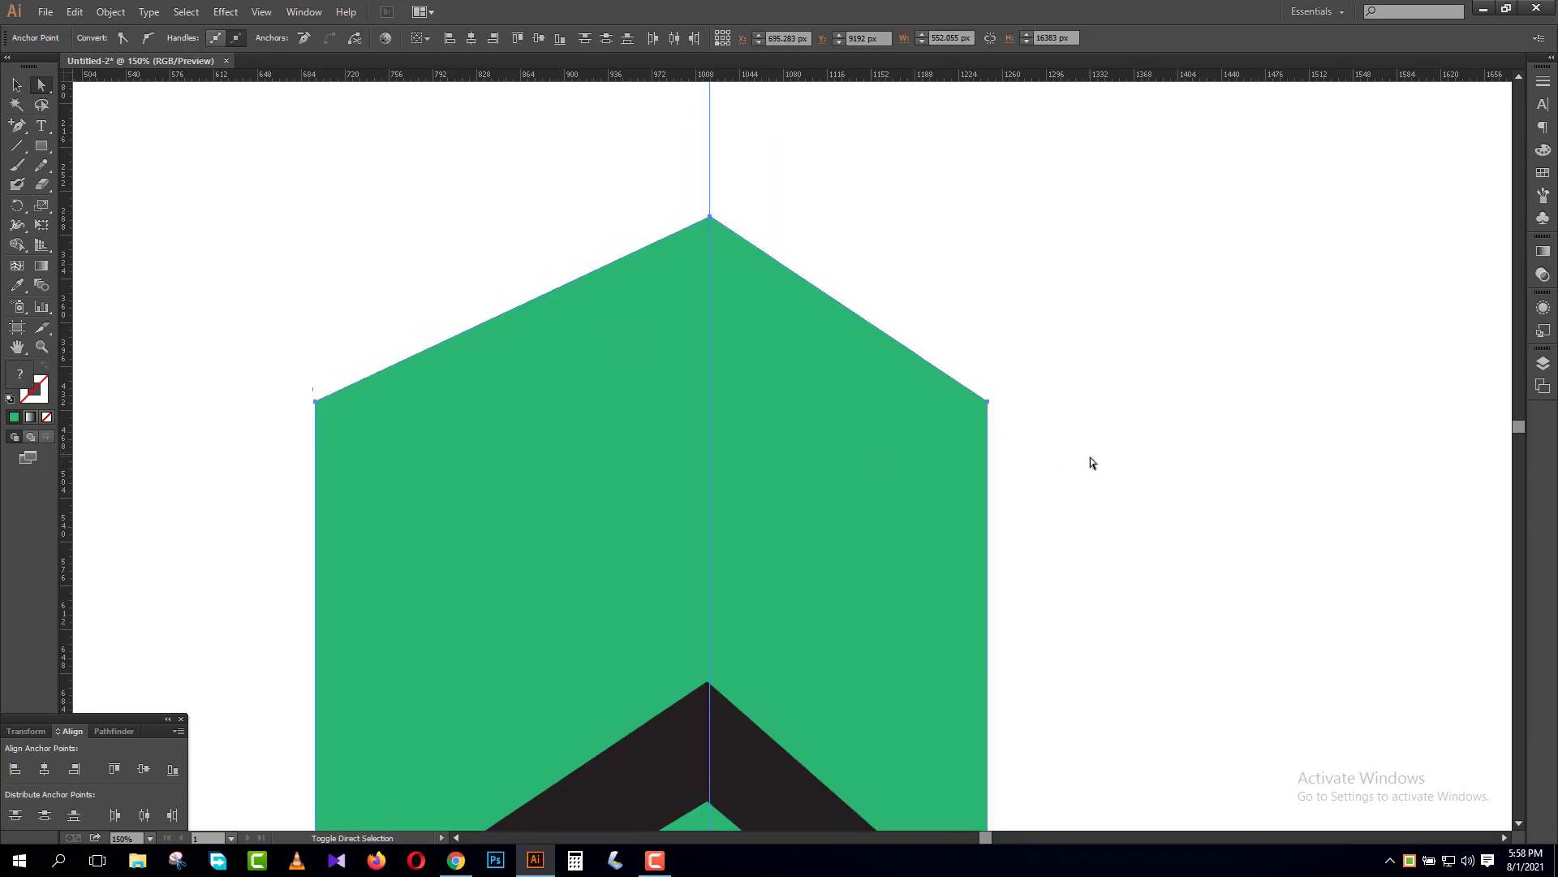
{"action": "key", "text": "shift+Up"}
{"action": "key", "text": "shift+Up"}
{"action": "key", "text": "shift+Up"}
{"action": "key", "text": "shift+Up"}
{"action": "key", "text": "shift+Up"}
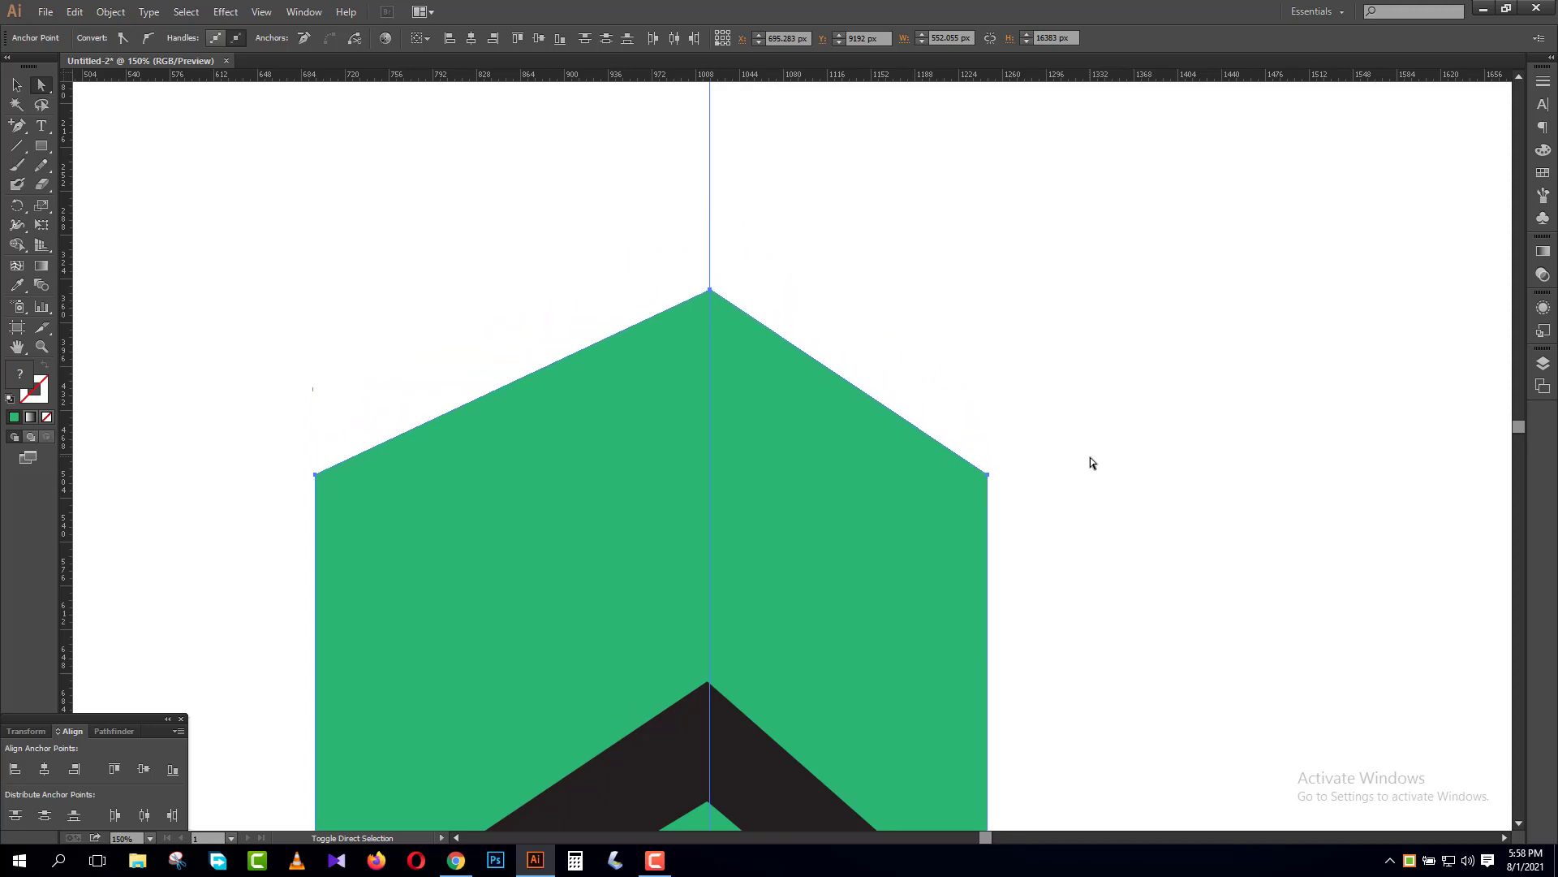
{"action": "key", "text": "ctrl+minus"}
{"action": "key", "text": "ctrl+minus"}
{"action": "key", "text": "ctrl+minus"}
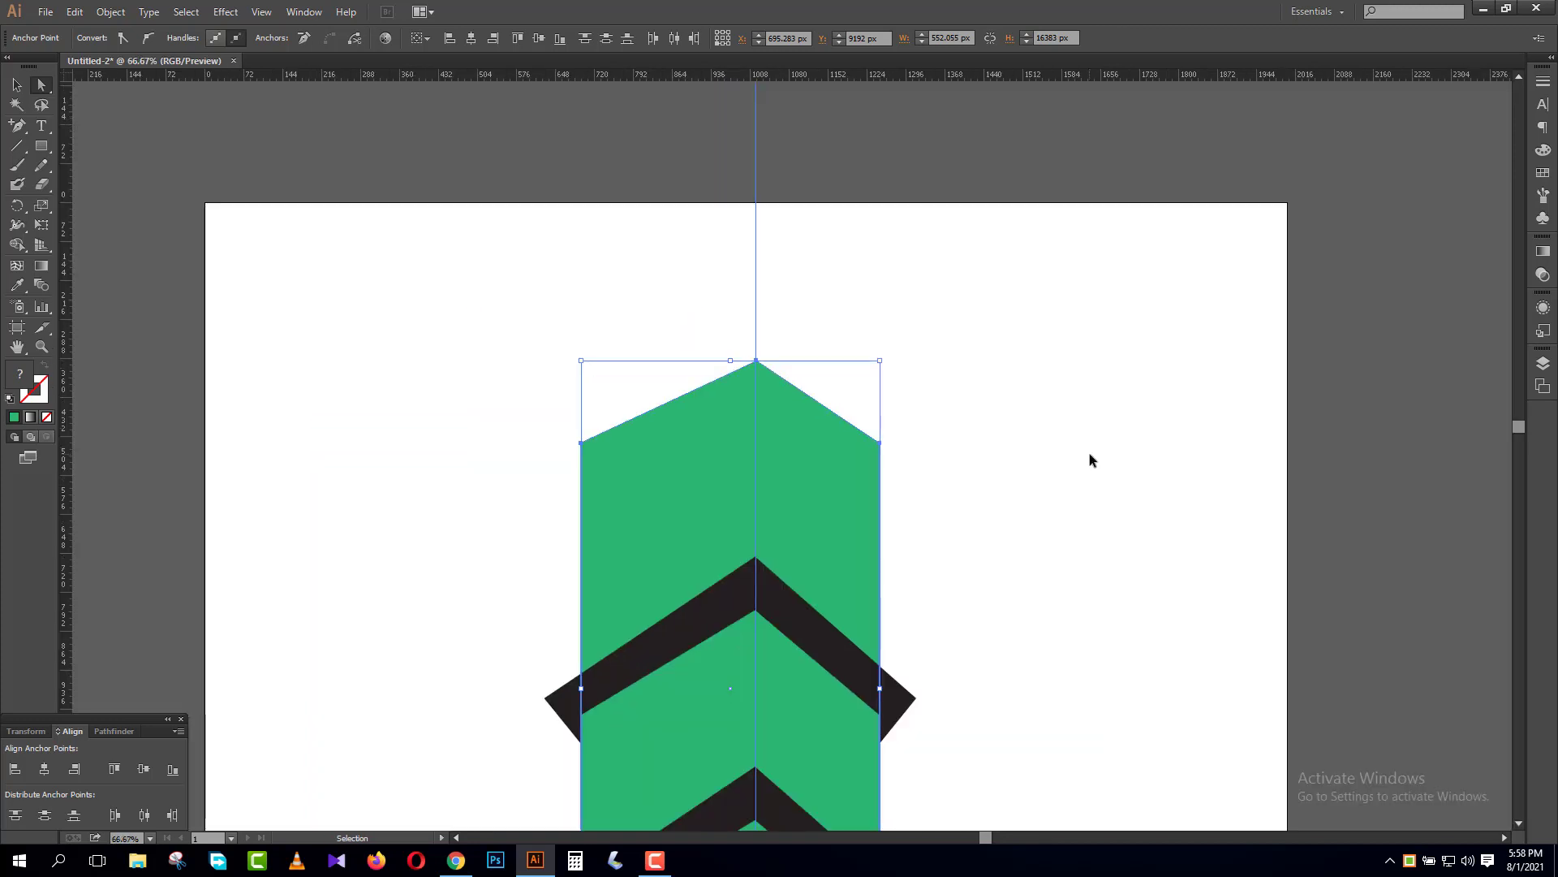
{"action": "scroll", "coordinate": [1091, 456], "scroll_direction": "down", "scroll_amount": 4}
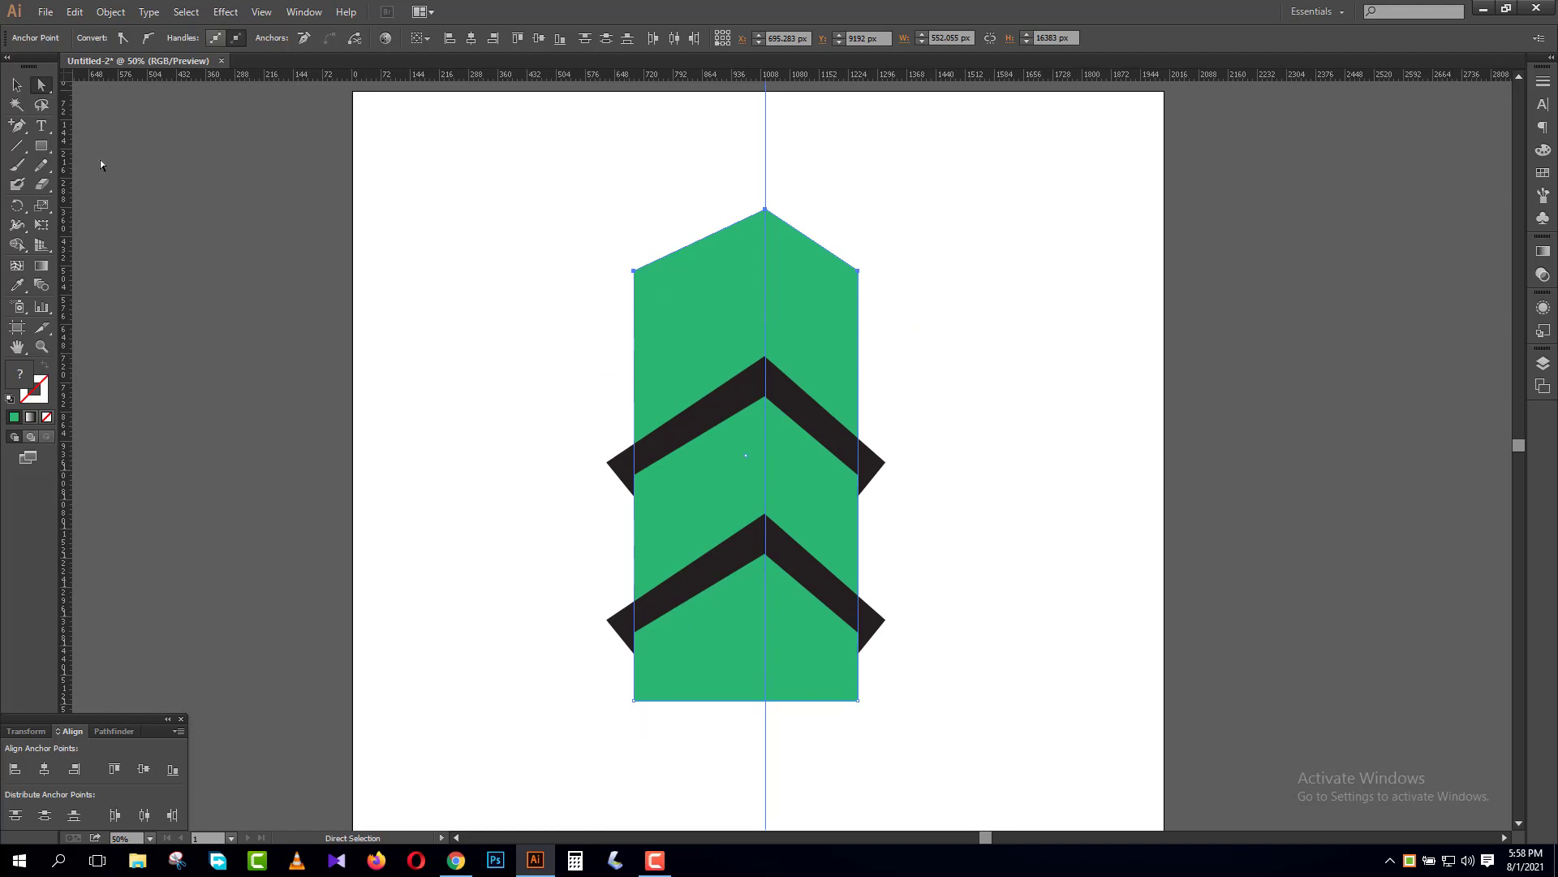
{"action": "left_click", "coordinate": [17, 85]}
{"action": "left_click", "coordinate": [602, 240]}
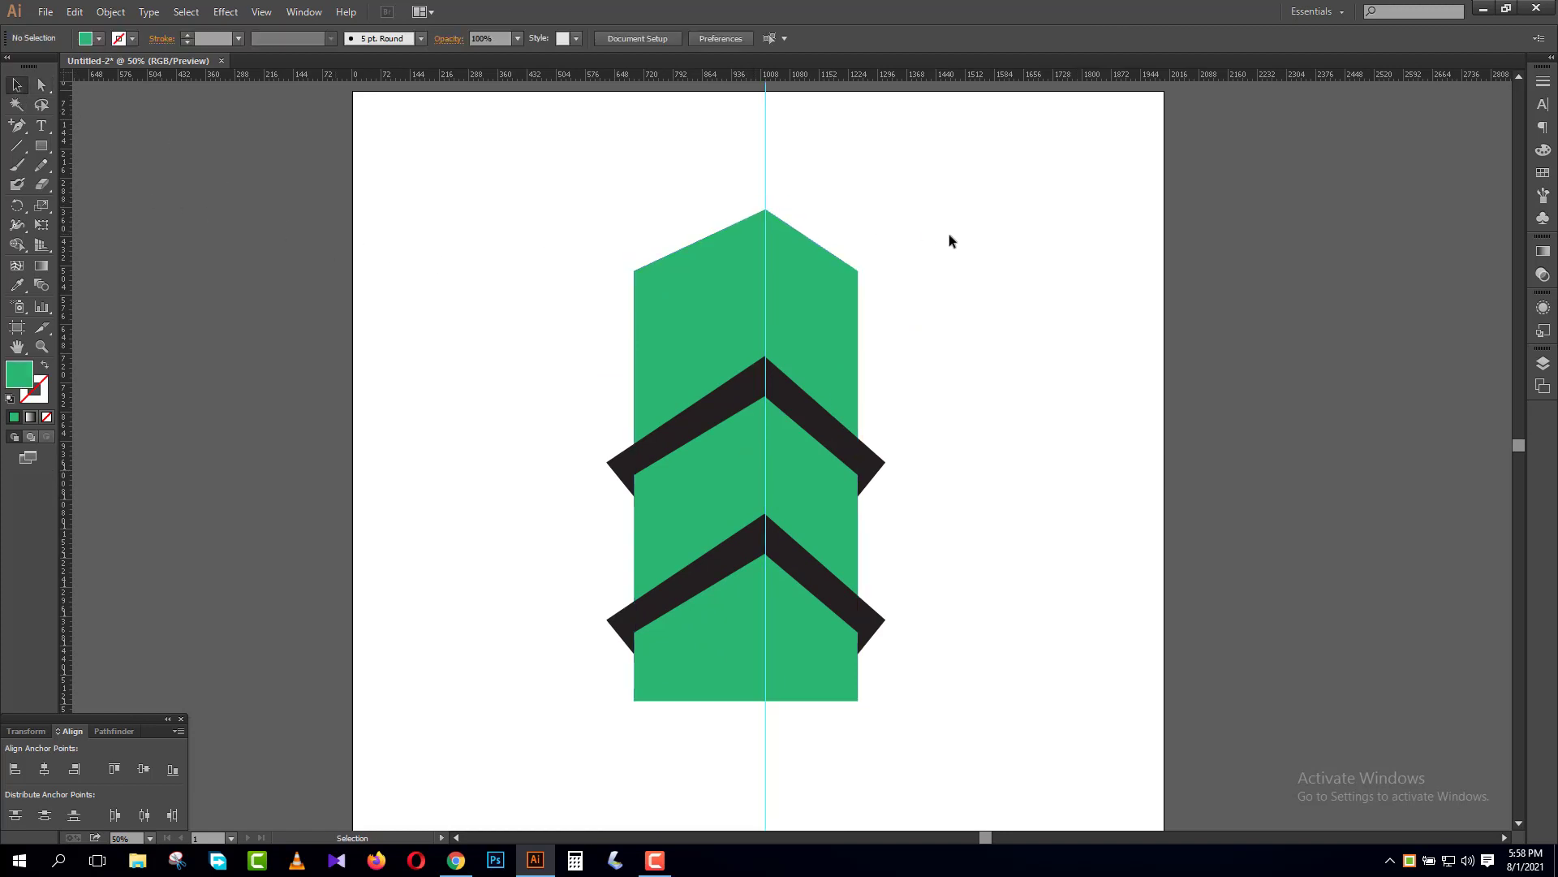
- Move the upper black chevron straight down by about 50 px
{"action": "left_click", "coordinate": [792, 396]}
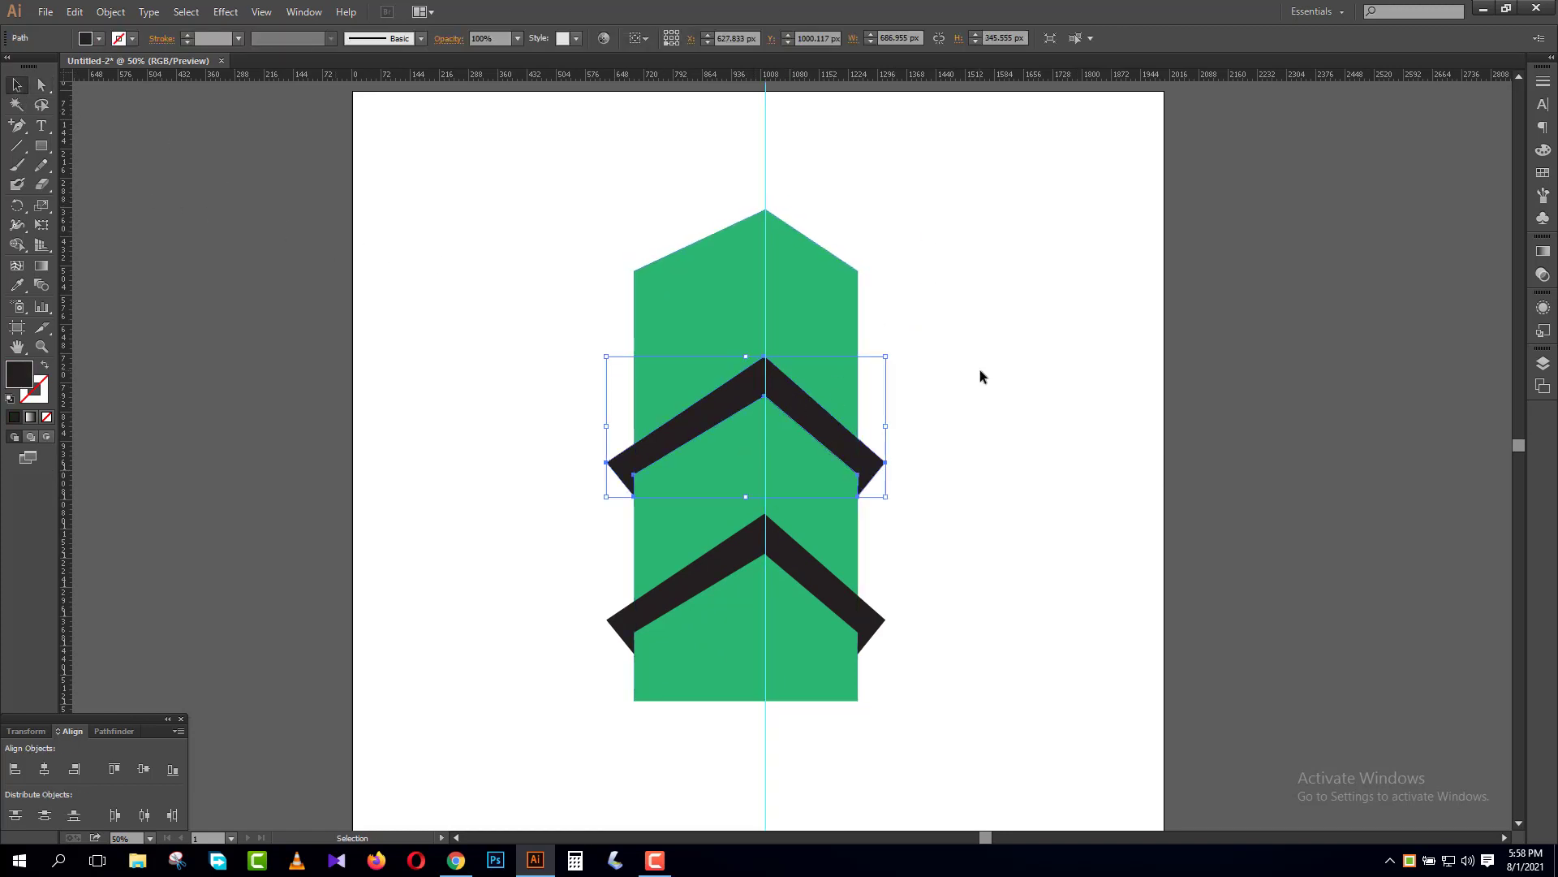
{"action": "key", "text": "shift+Down"}
{"action": "key", "text": "shift+Down"}
{"action": "key", "text": "shift+Down"}
{"action": "key", "text": "shift+Down"}
{"action": "key", "text": "shift+Down"}
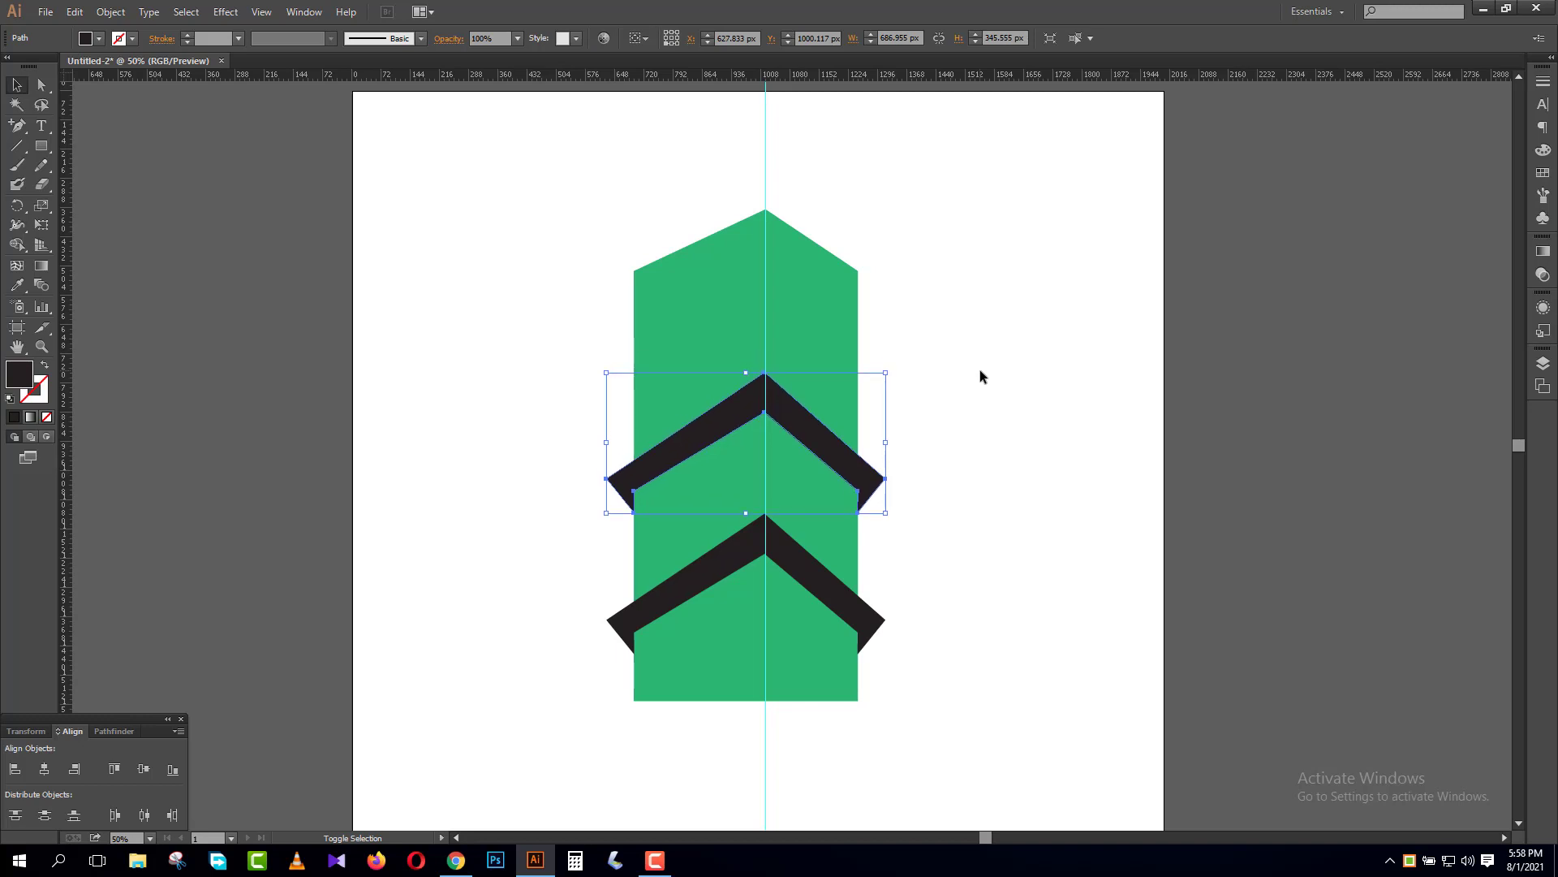
- Lower the green shape's three top anchor points together by about 70 px
{"action": "left_click_drag", "start_coordinate": [512, 196], "coordinate": [986, 310]}
{"action": "left_click", "coordinate": [42, 84]}
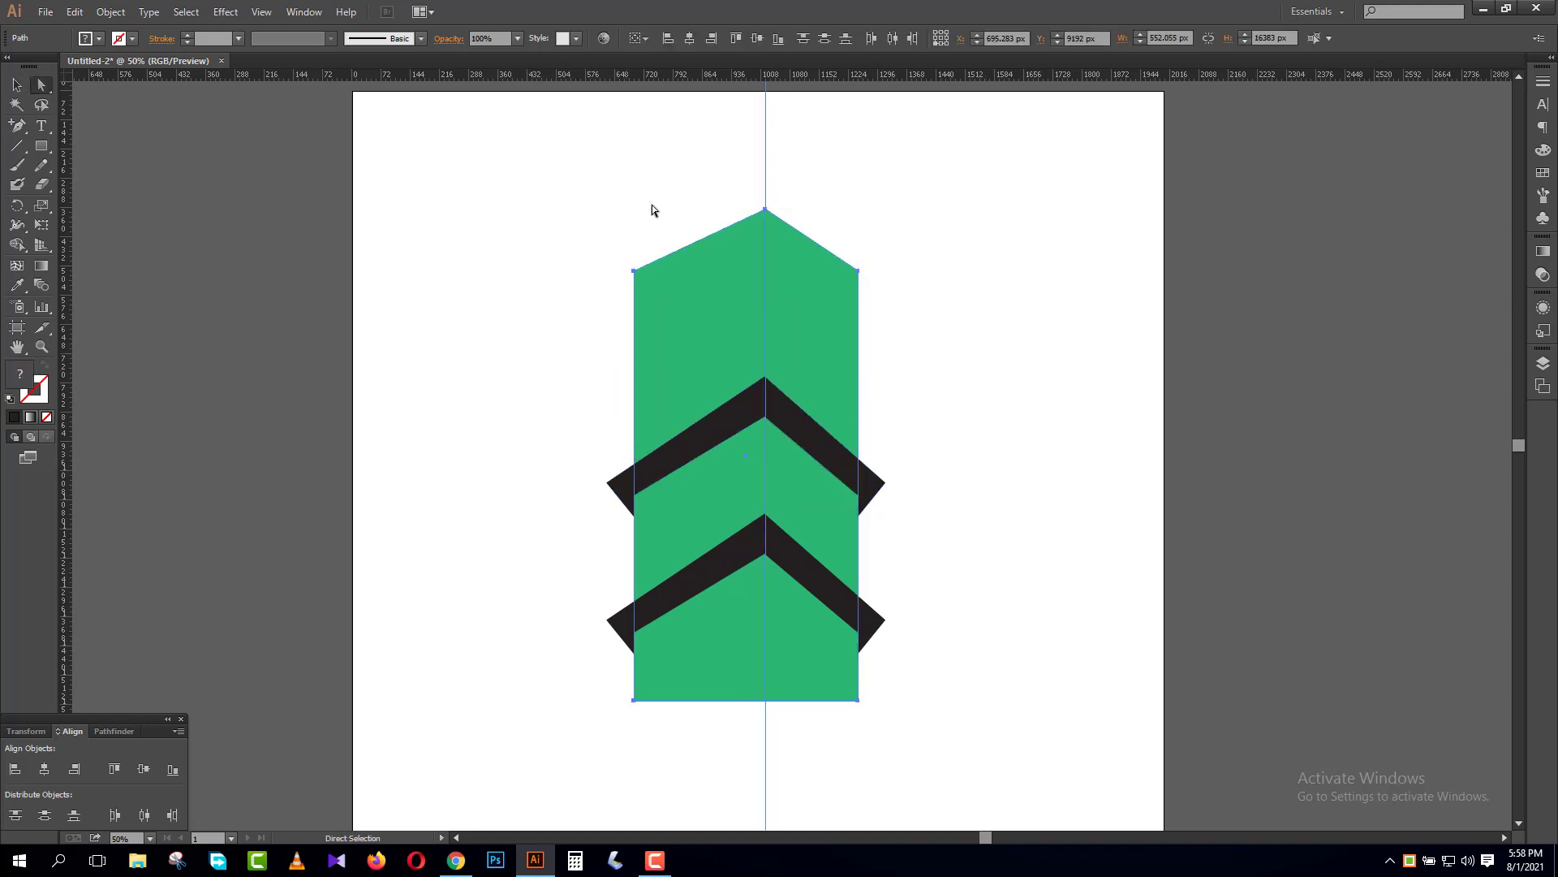
{"action": "left_click", "coordinate": [511, 182]}
{"action": "left_click_drag", "start_coordinate": [511, 181], "coordinate": [1004, 315]}
{"action": "key", "text": "shift+Down"}
{"action": "key", "text": "shift+Down"}
{"action": "key", "text": "shift+Down"}
{"action": "key", "text": "shift+Down"}
{"action": "key", "text": "shift+Down"}
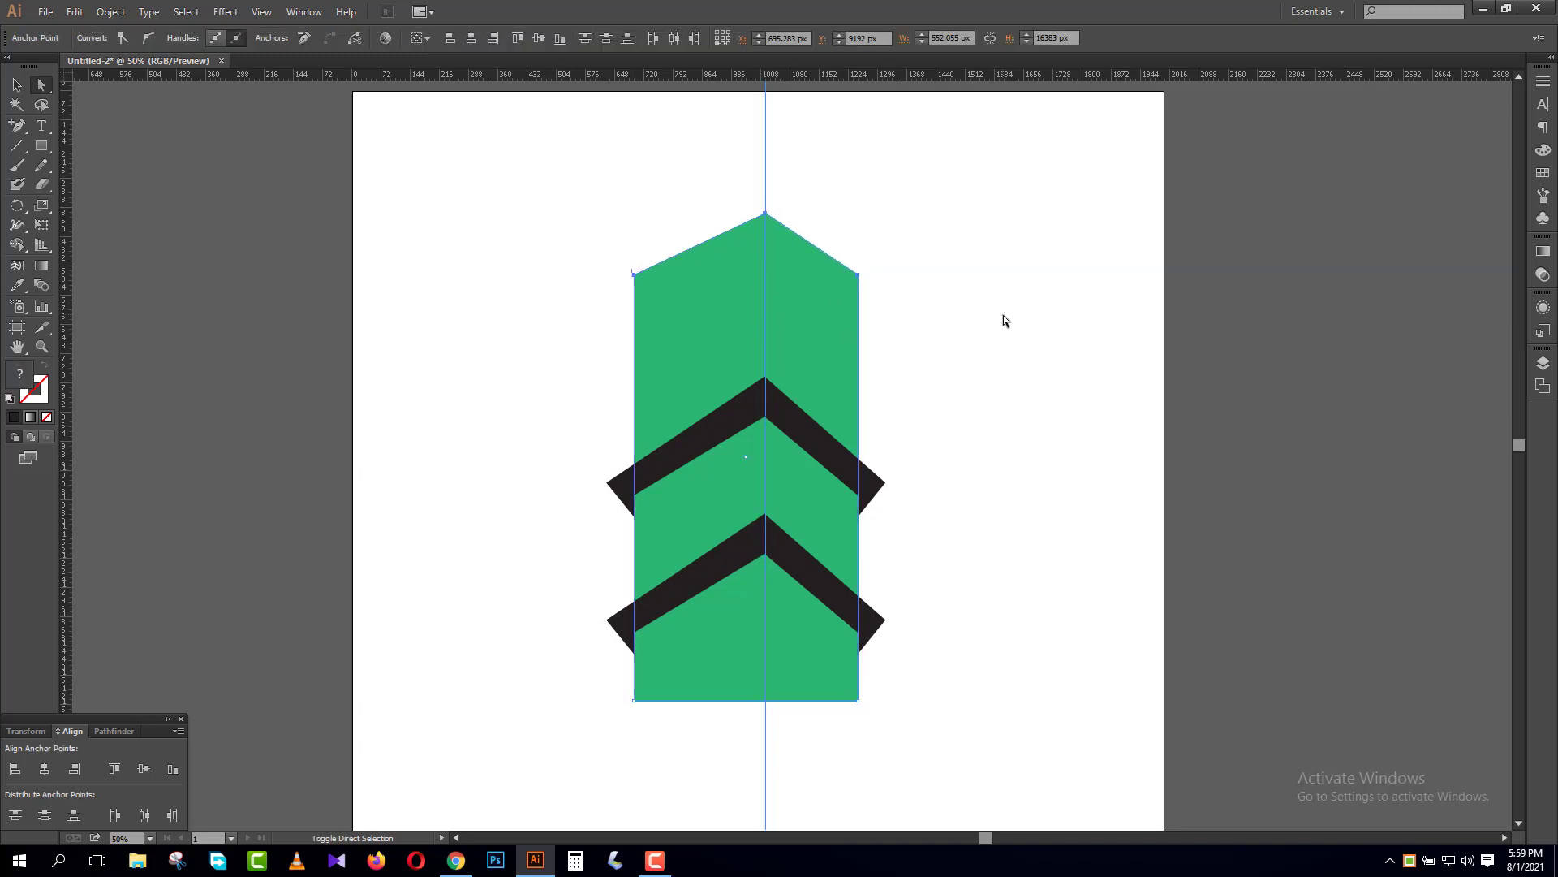
{"action": "key", "text": "shift+Down"}
{"action": "key", "text": "shift+Down"}
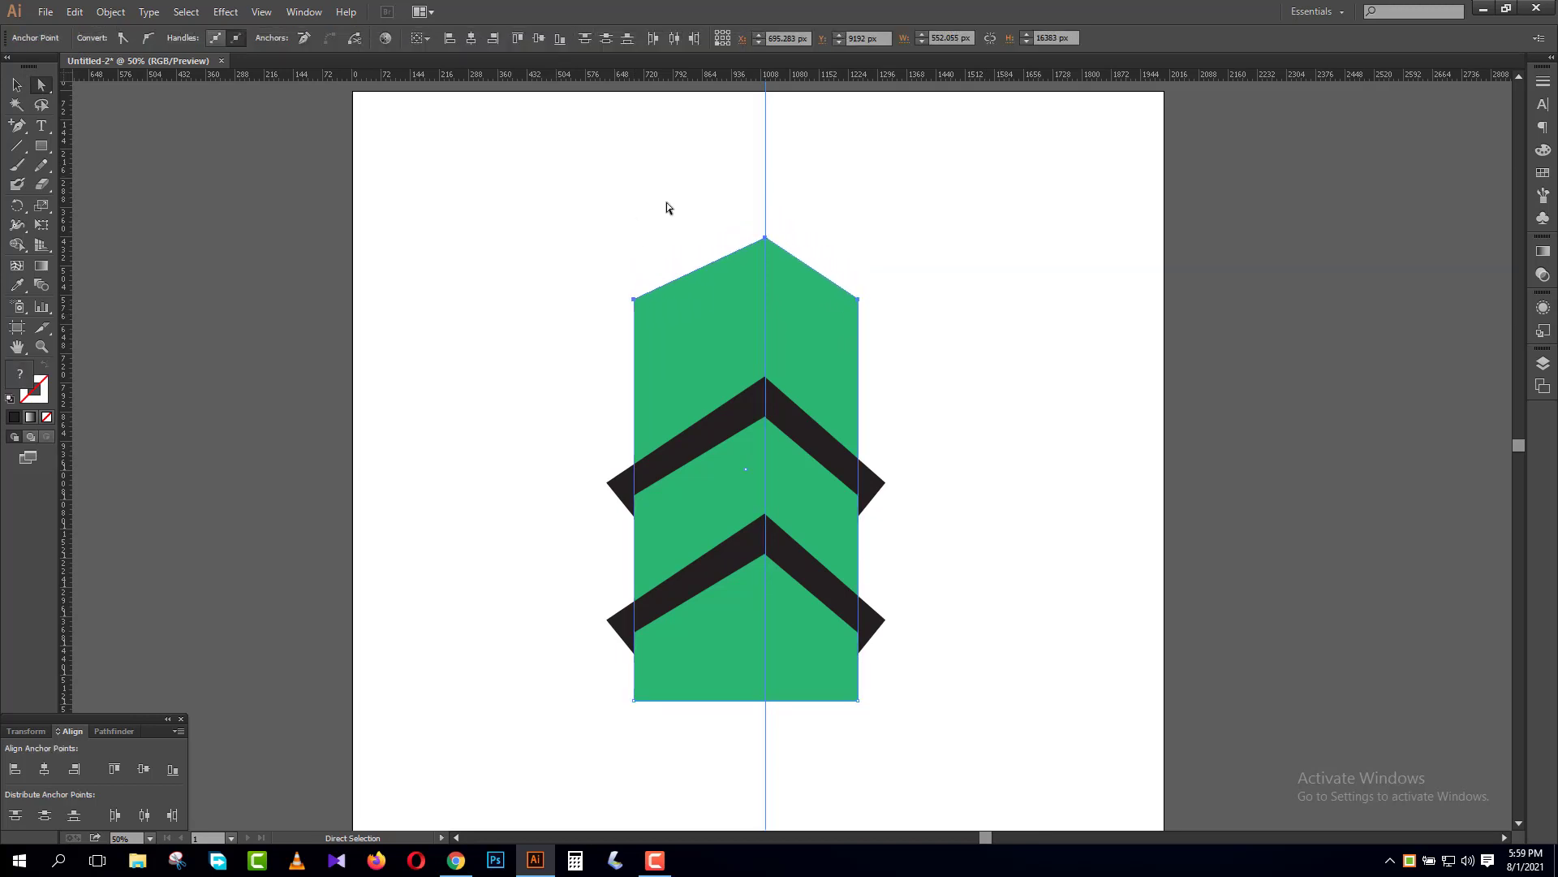
- Raise only the green shape's peak anchor point by about 80 px to steepen its two sloping top edges
{"action": "left_click", "coordinate": [772, 247]}
{"action": "left_click_drag", "start_coordinate": [732, 212], "coordinate": [807, 248]}
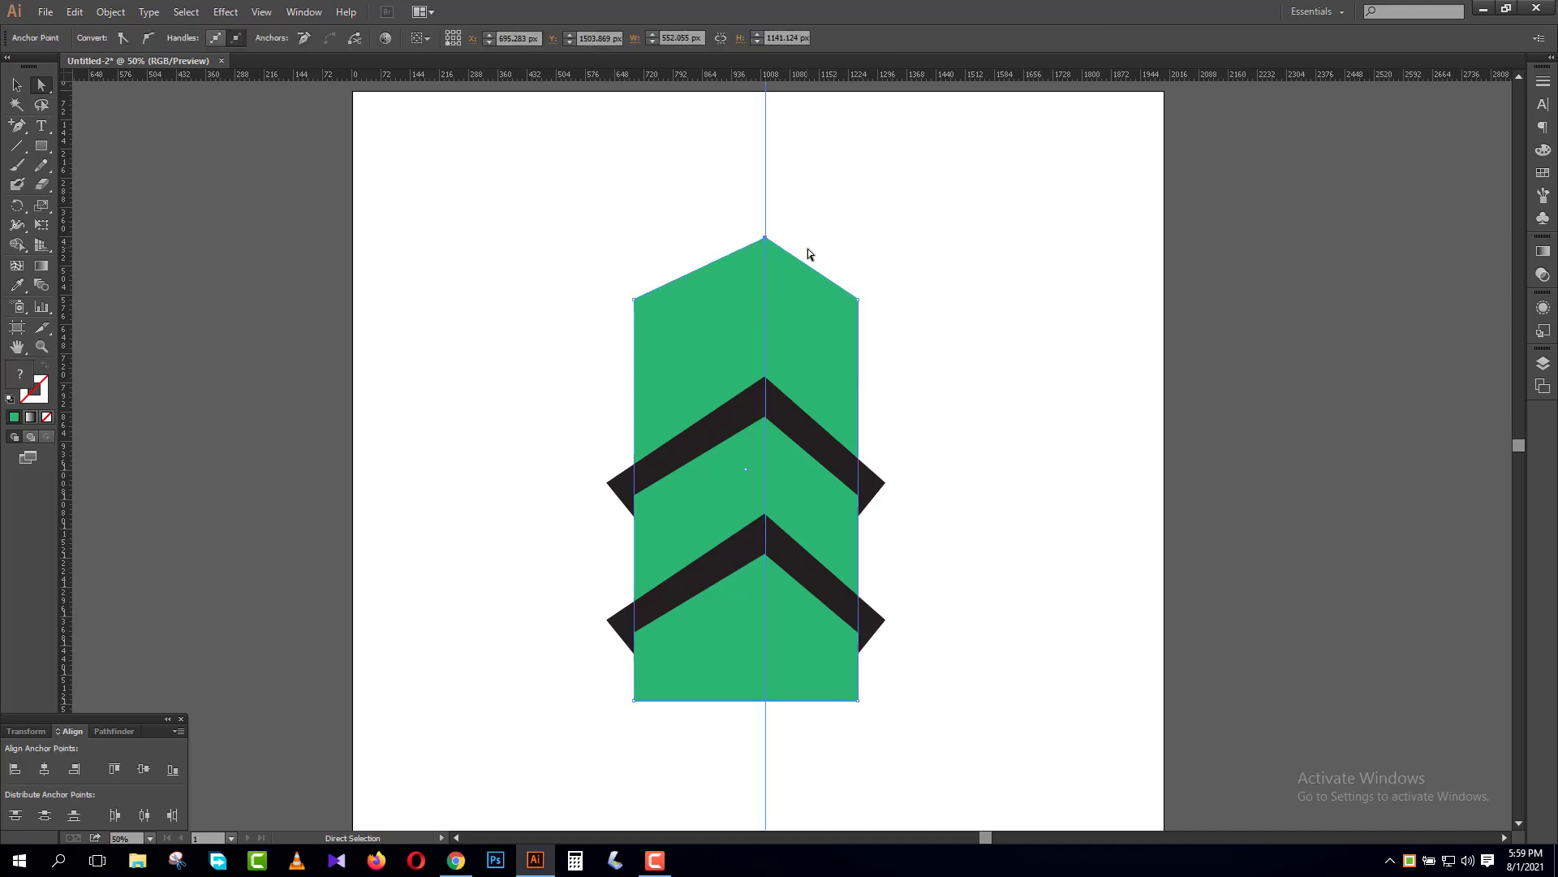
{"action": "key", "text": "shift+Up"}
{"action": "key", "text": "shift+Up"}
{"action": "key", "text": "shift+Up"}
{"action": "key", "text": "shift+Up"}
{"action": "key", "text": "shift+Up"}
{"action": "key", "text": "shift+Up"}
{"action": "key", "text": "shift+Up"}
{"action": "key", "text": "shift+Up"}
{"action": "key", "text": "shift+Up"}
{"action": "key", "text": "shift+Up"}
{"action": "key", "text": "shift+Up"}
{"action": "key", "text": "shift+Up"}
{"action": "key", "text": "shift+Up"}
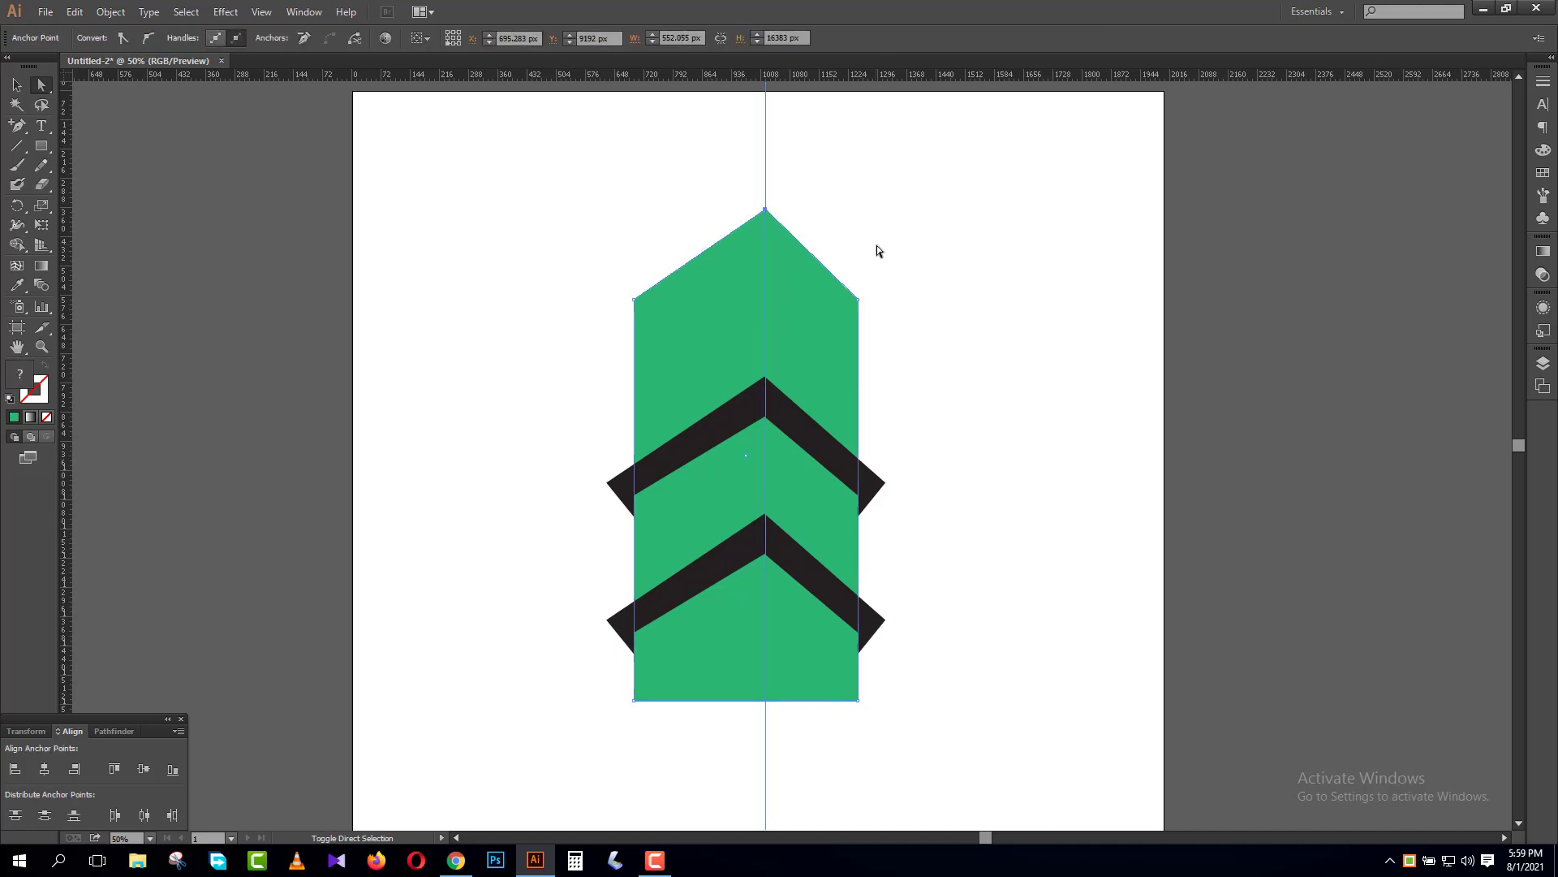
{"action": "key", "text": "shift+Down"}
{"action": "key", "text": "shift+Down"}
{"action": "key", "text": "shift+Down"}
{"action": "key", "text": "shift+Down"}
{"action": "key", "text": "shift+Down"}
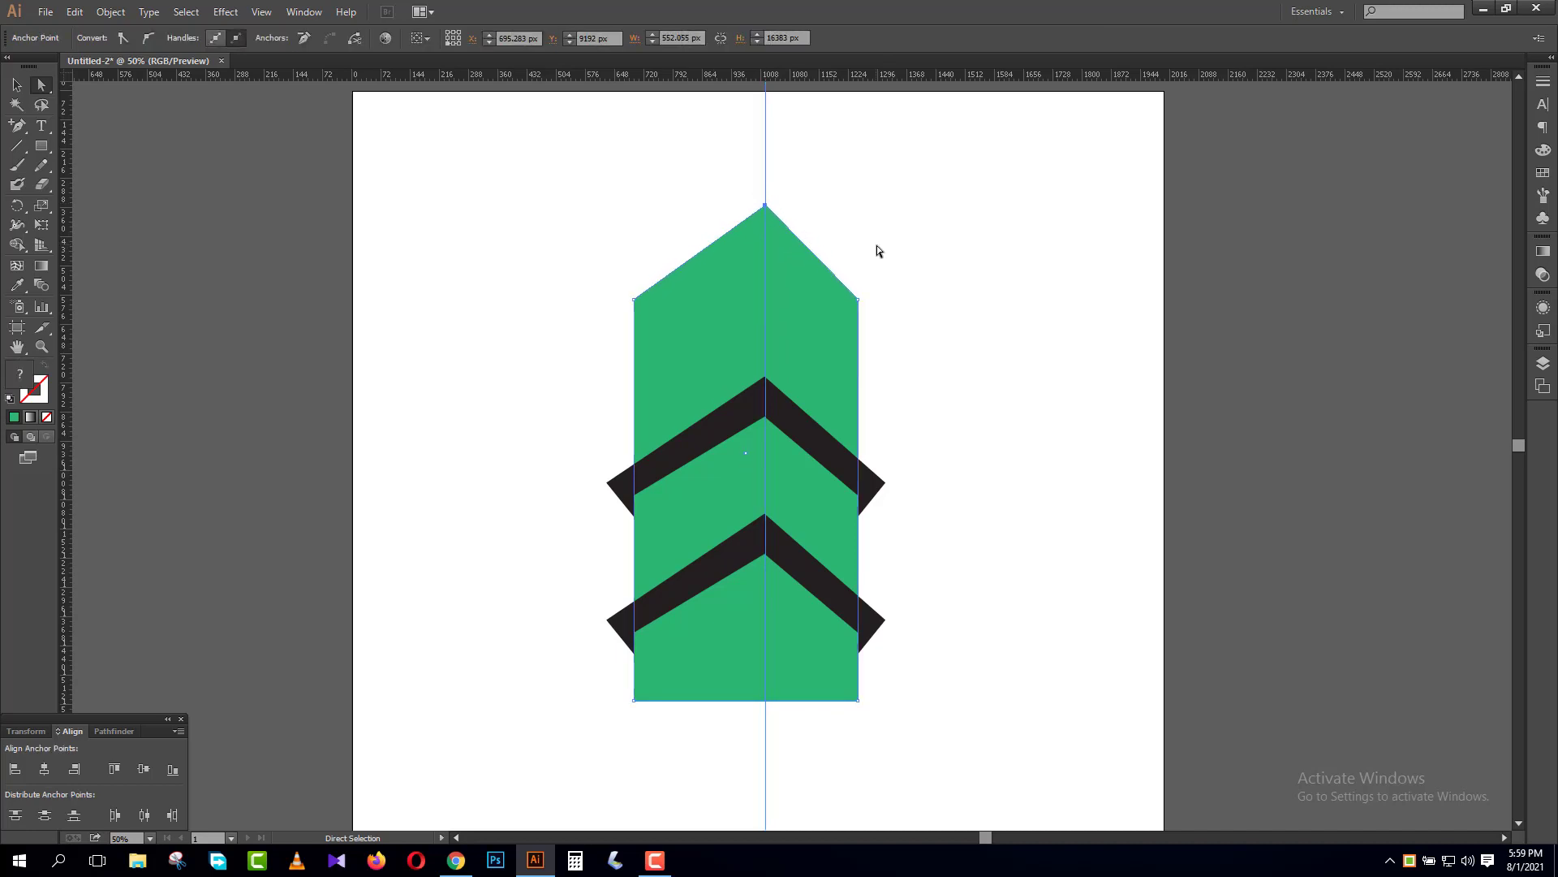
- Lower the green shape's peak and two top corners together by 30 px and deselect the shape
{"action": "left_click_drag", "start_coordinate": [543, 175], "coordinate": [883, 309]}
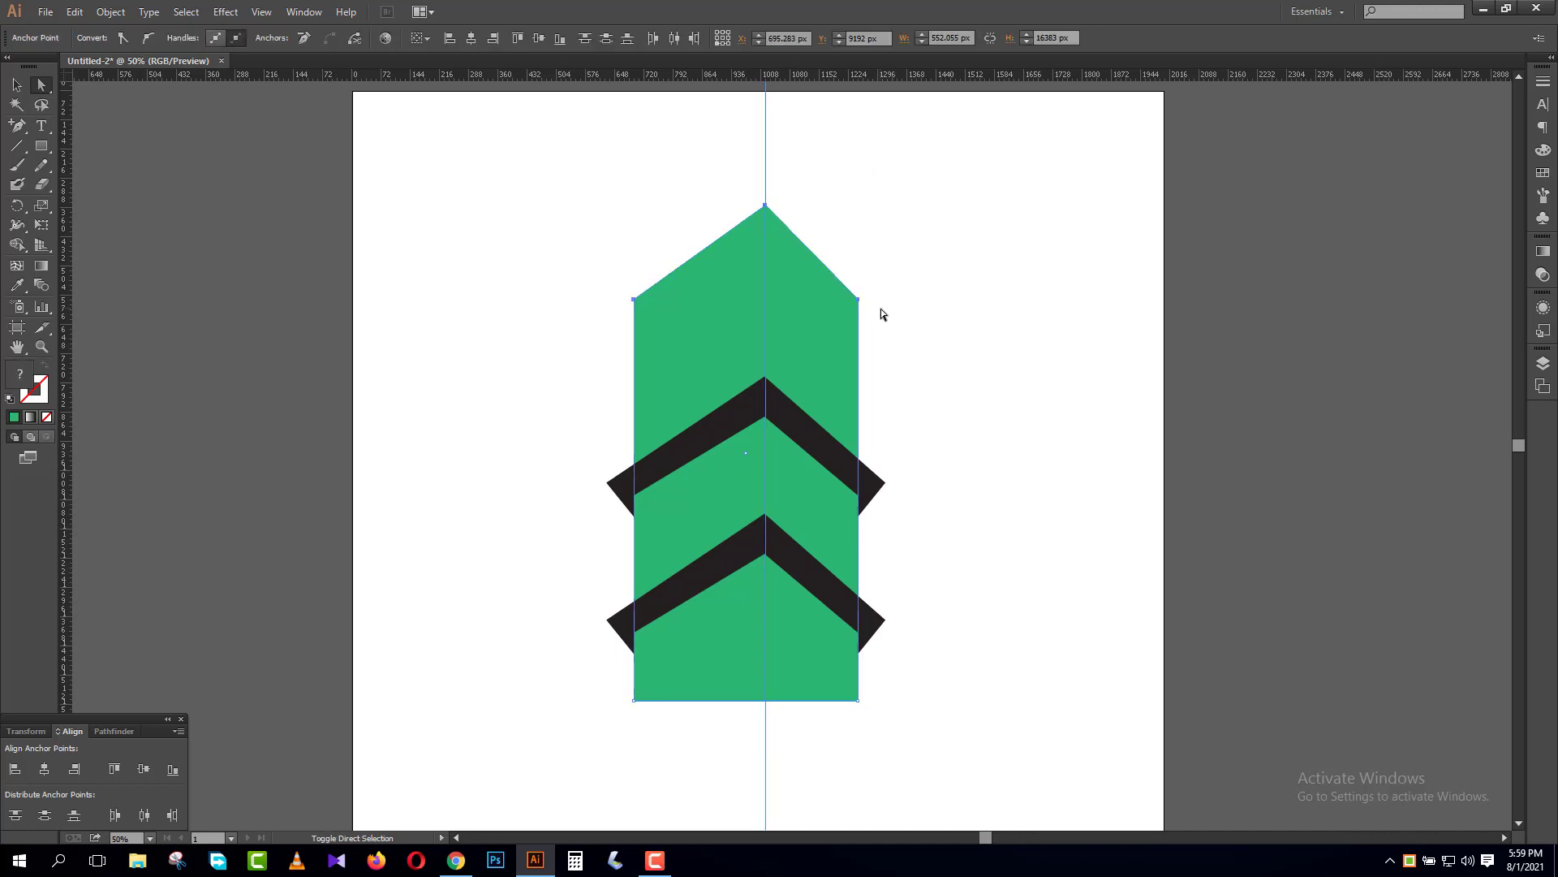
{"action": "key", "text": "shift+Down"}
{"action": "key", "text": "shift+Down"}
{"action": "key", "text": "shift+Down"}
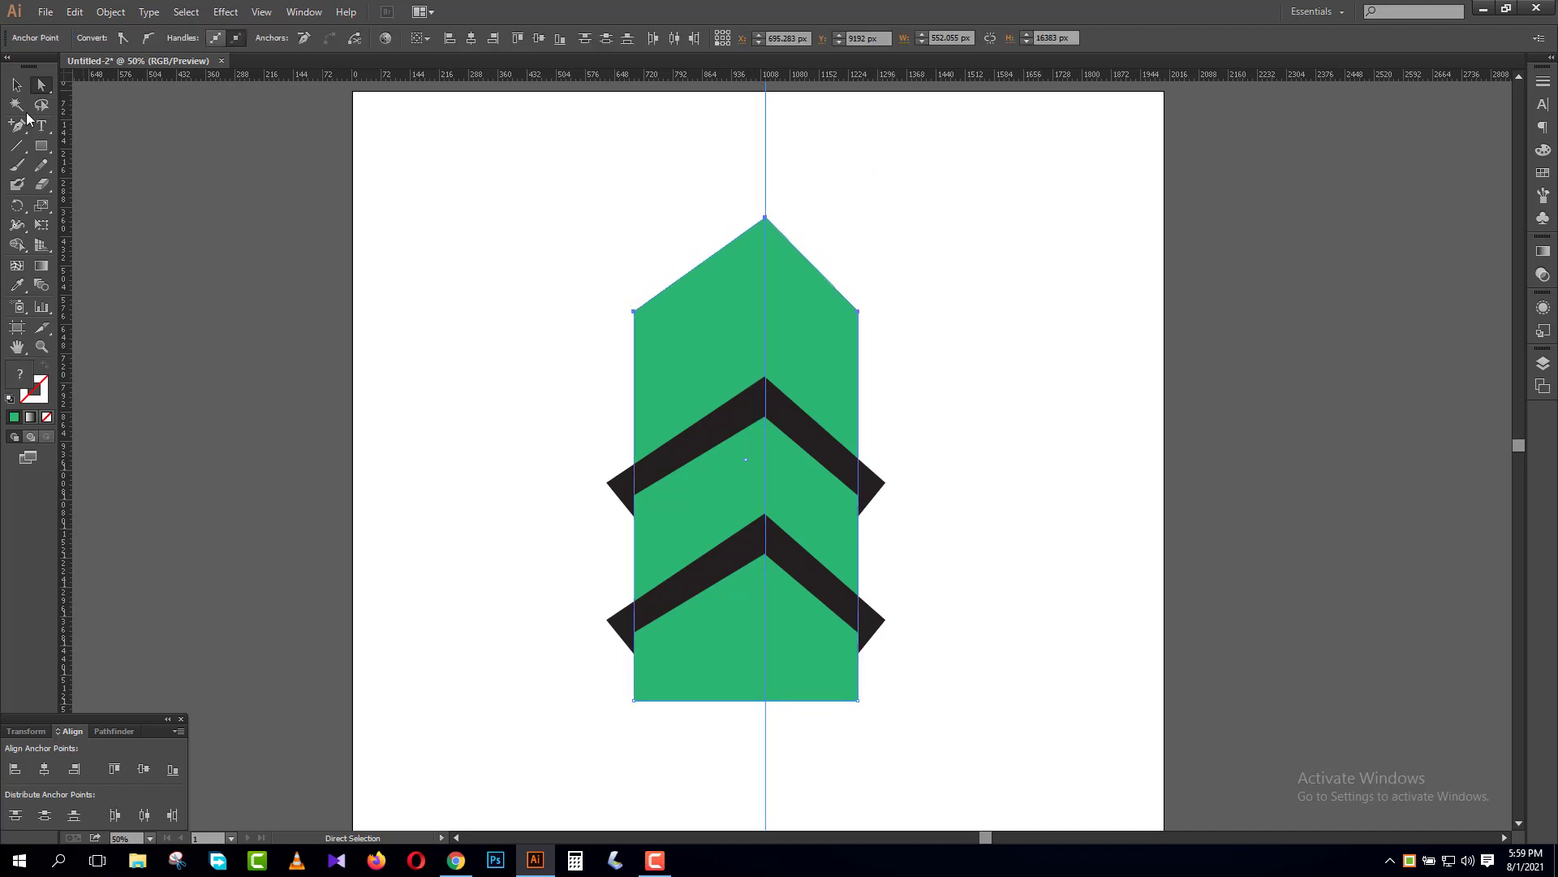
{"action": "left_click", "coordinate": [16, 84]}
{"action": "left_click", "coordinate": [630, 338]}
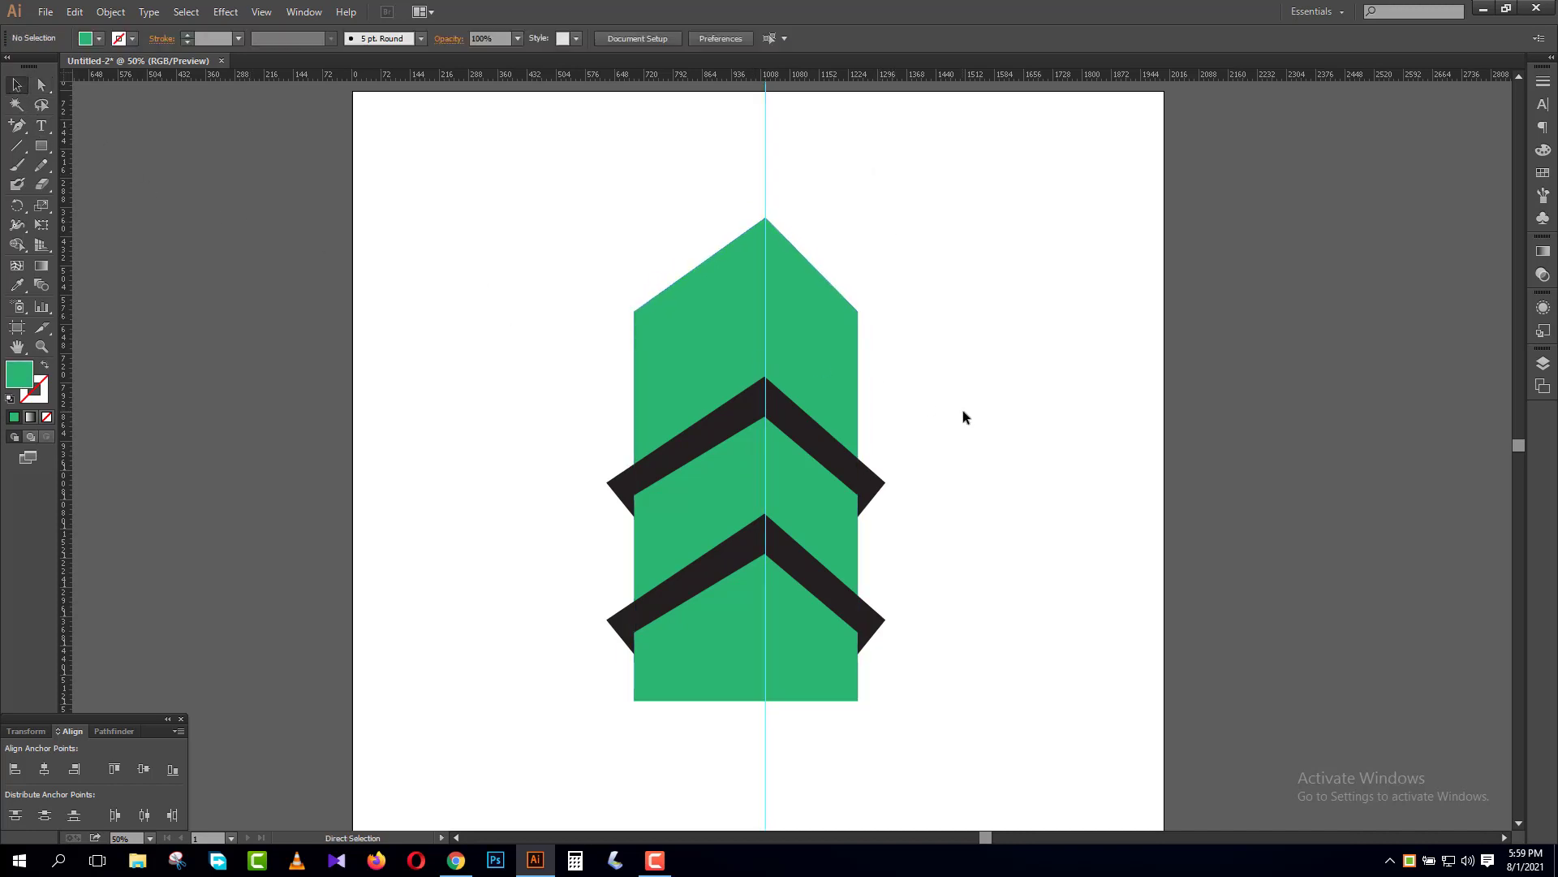
- Divide the green shape along the vertical line with Pathfinder Divide and ungroup the resulting halves
{"action": "key", "text": "ctrl+plus"}
{"action": "key", "text": "ctrl+plus"}
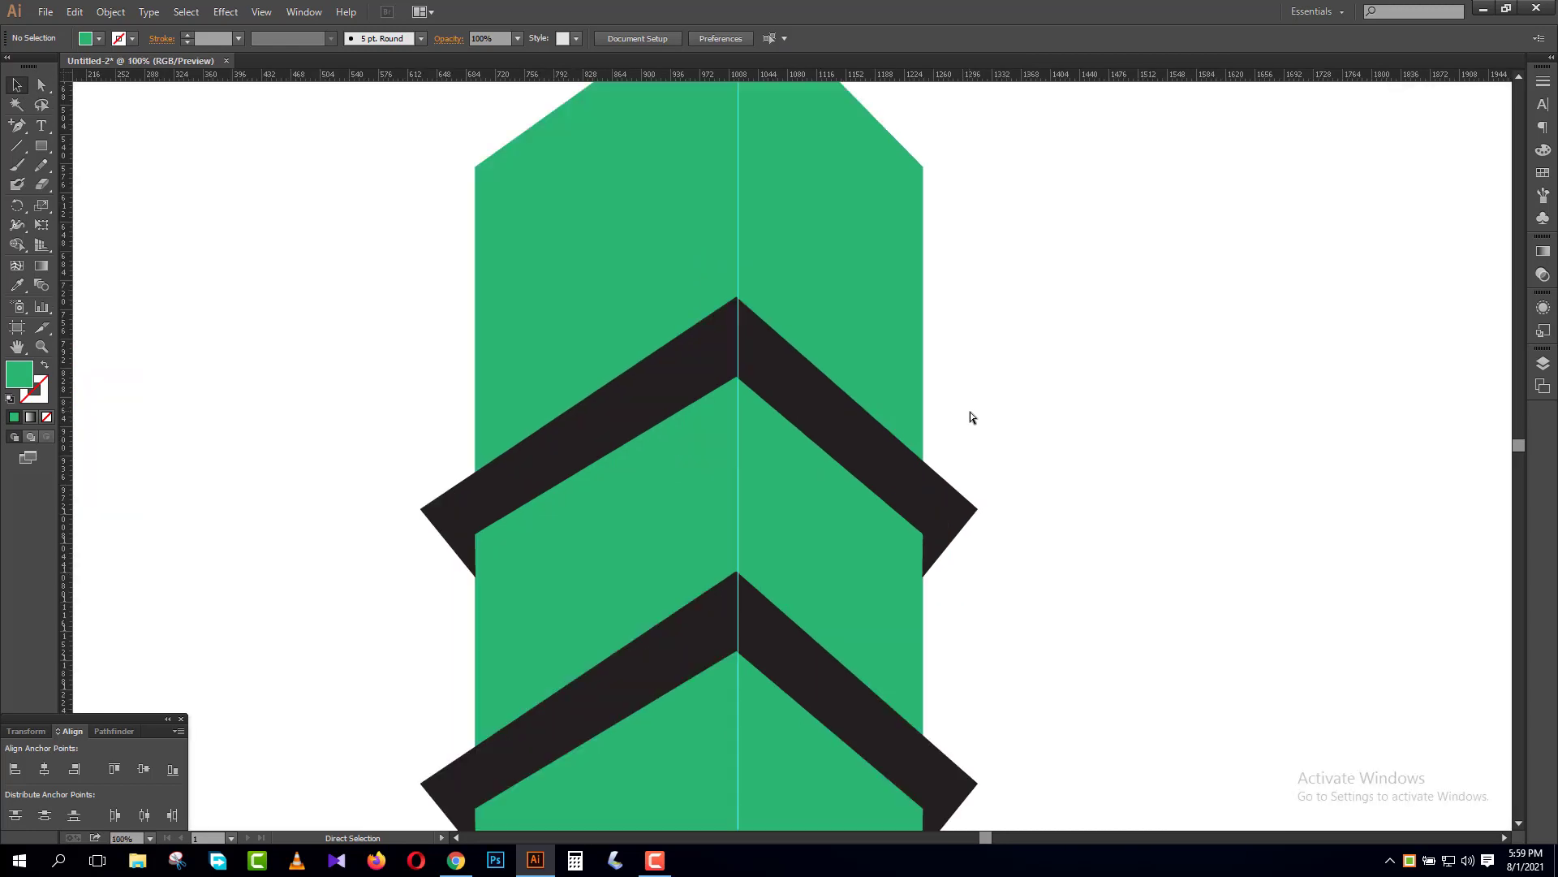
{"action": "key", "text": "ctrl+minus"}
{"action": "left_click_drag", "start_coordinate": [977, 239], "coordinate": [555, 330]}
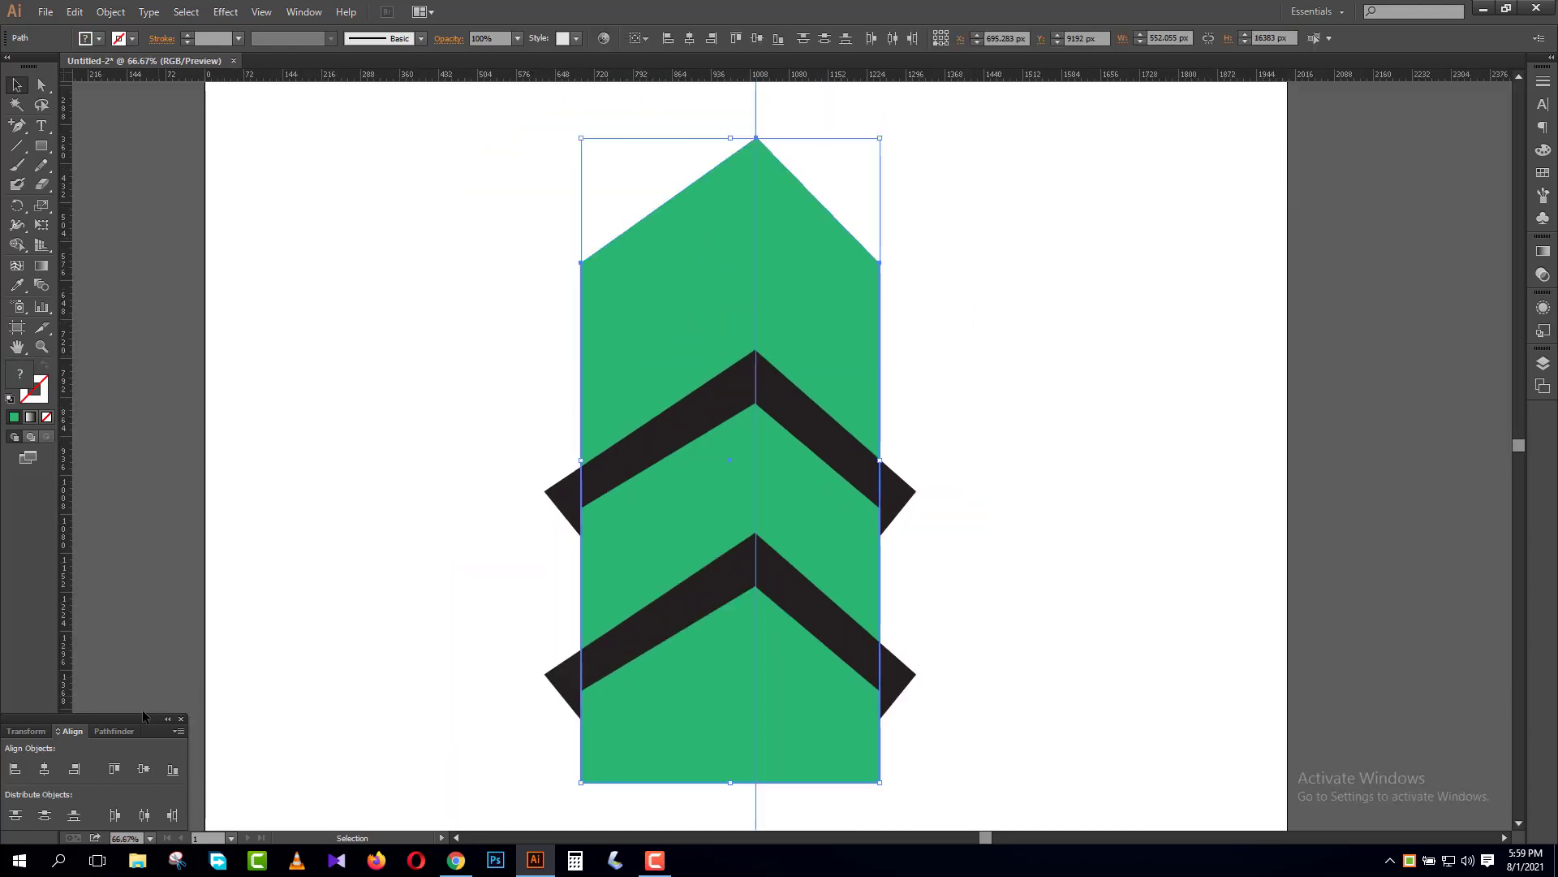
{"action": "left_click", "coordinate": [114, 730]}
{"action": "left_click", "coordinate": [20, 809]}
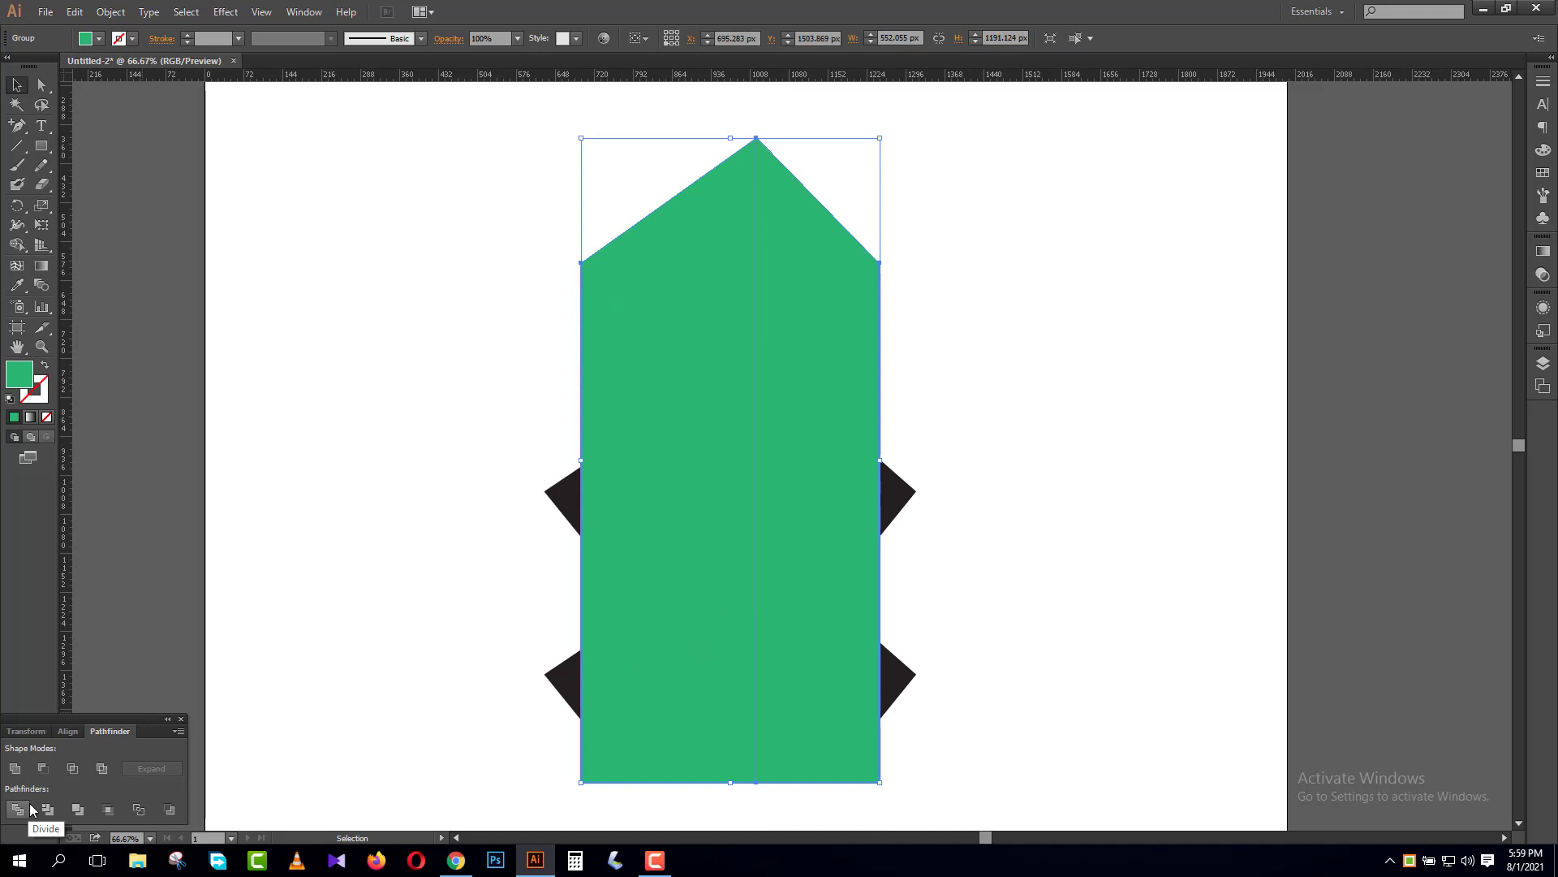
{"action": "left_click", "coordinate": [963, 451]}
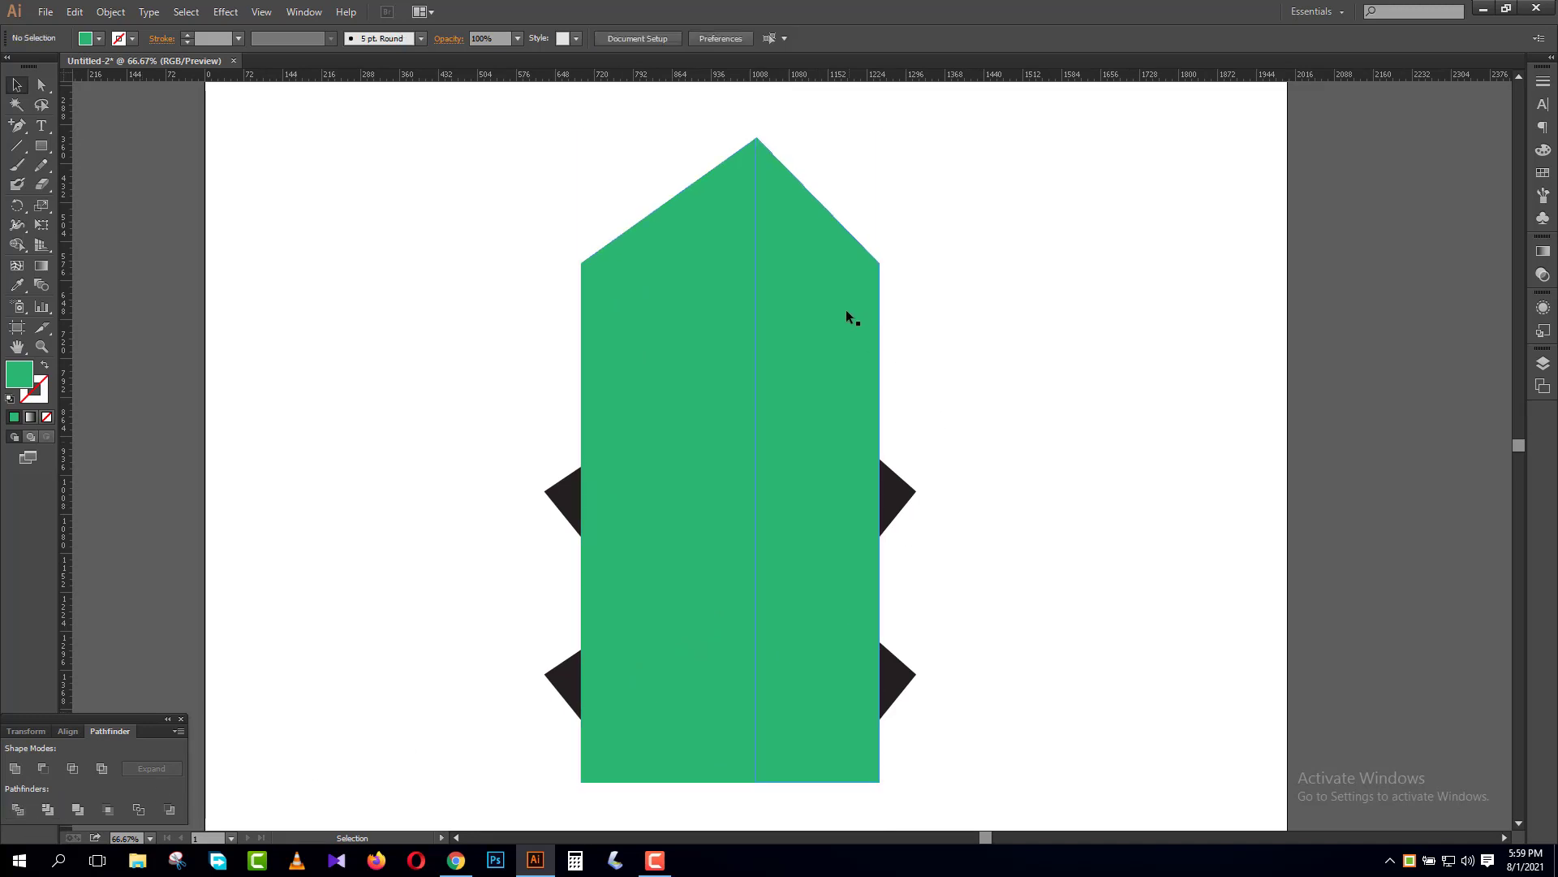
{"action": "right_click", "coordinate": [847, 311]}
{"action": "left_click", "coordinate": [910, 408]}
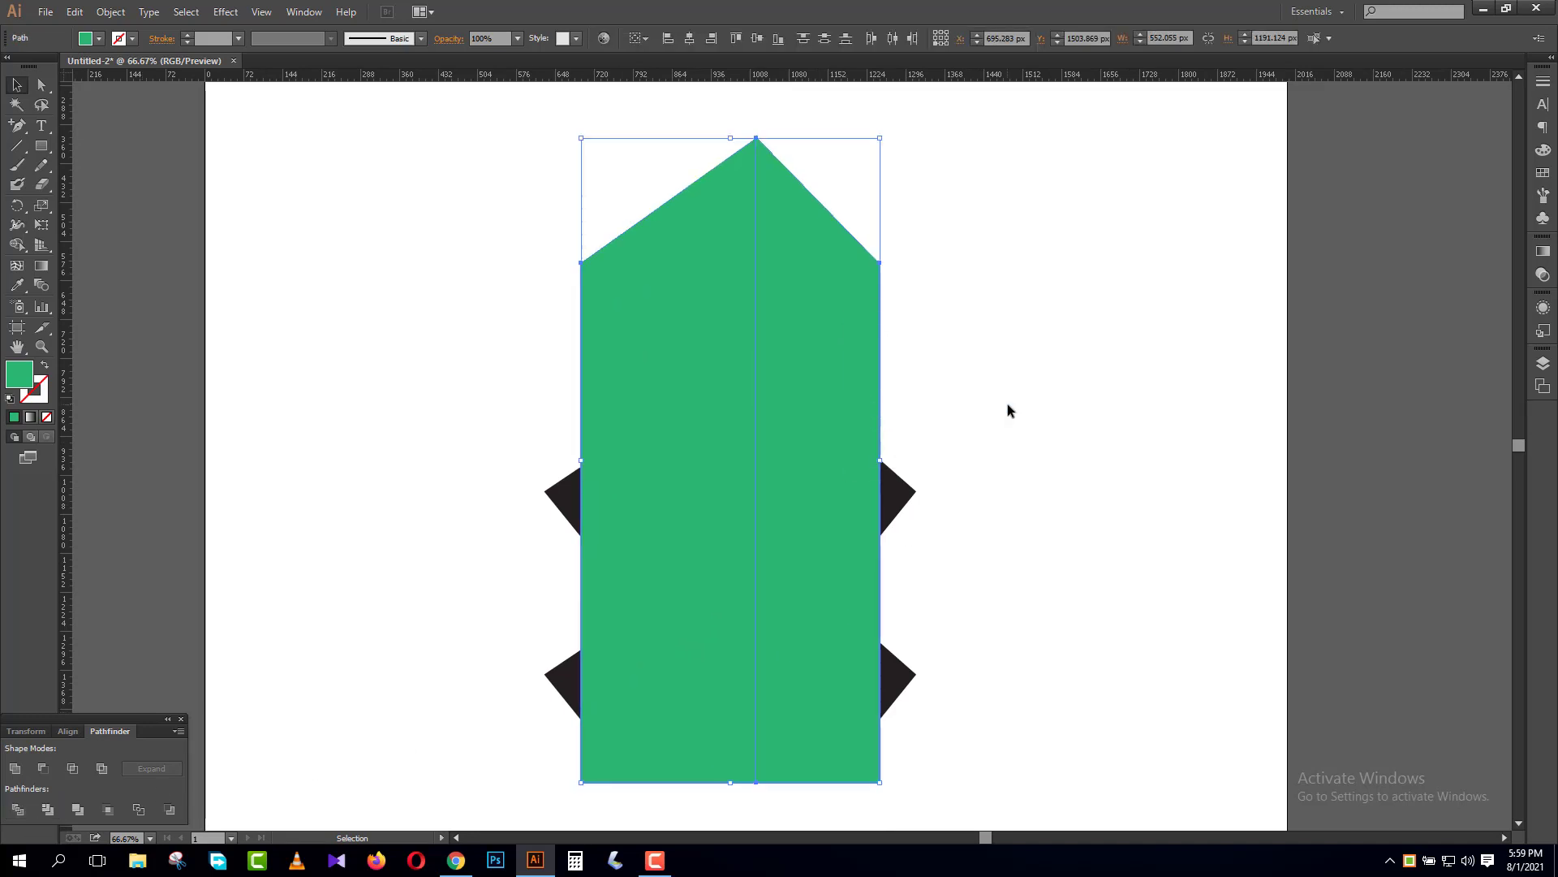
{"action": "left_click", "coordinate": [1007, 403]}
- Open a narrow gap between the green halves by narrowing the right one to about 226 px and the left one to about 318 px
{"action": "left_click", "coordinate": [792, 252]}
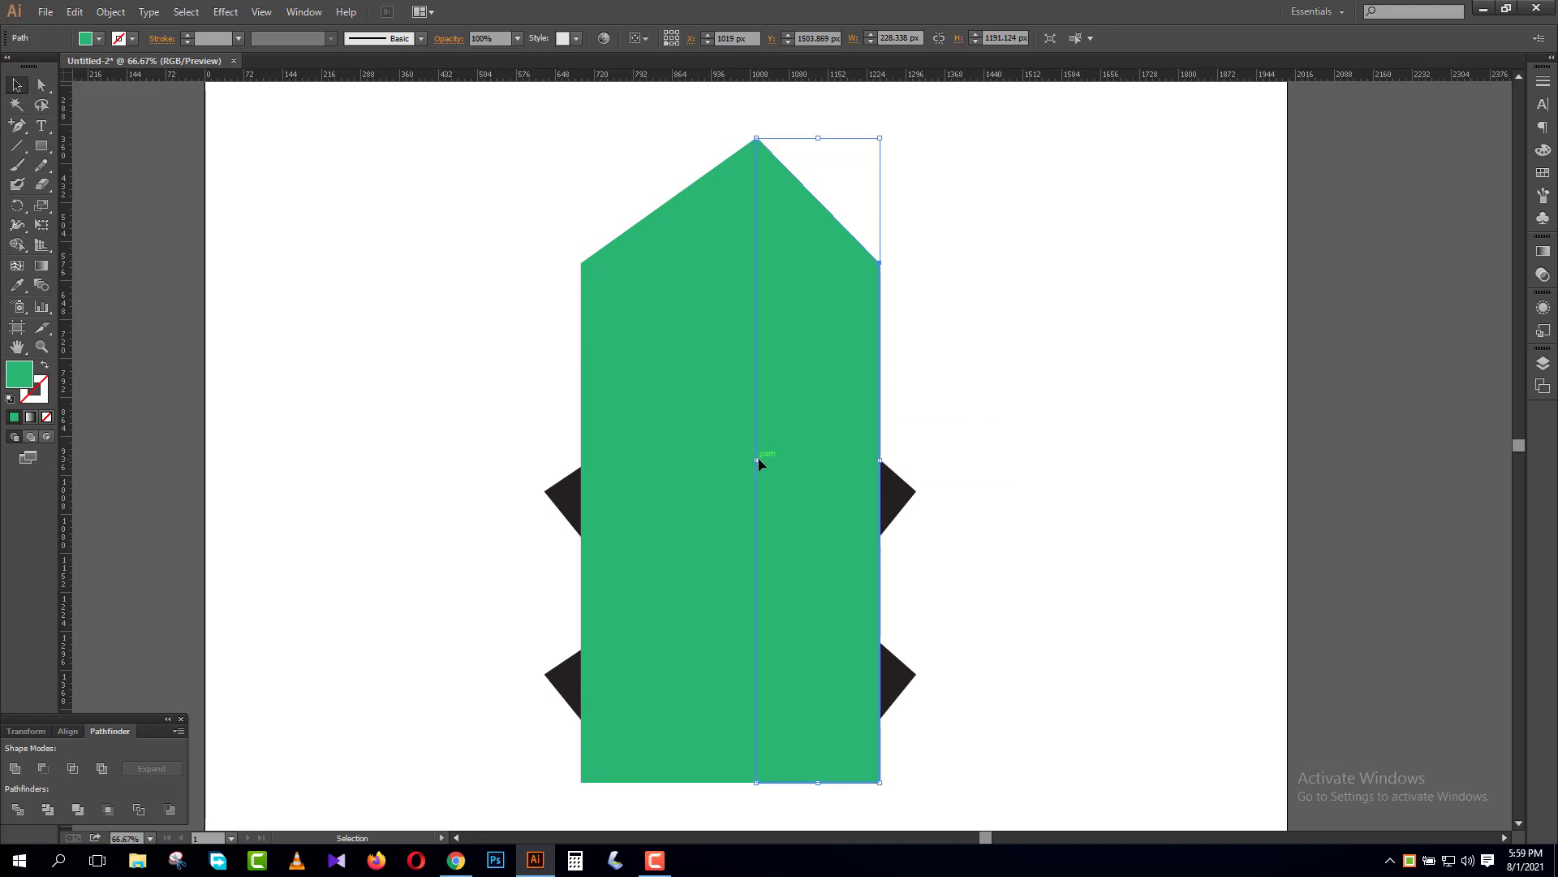
{"action": "scroll", "coordinate": [777, 490], "scroll_direction": "up", "scroll_amount": 3}
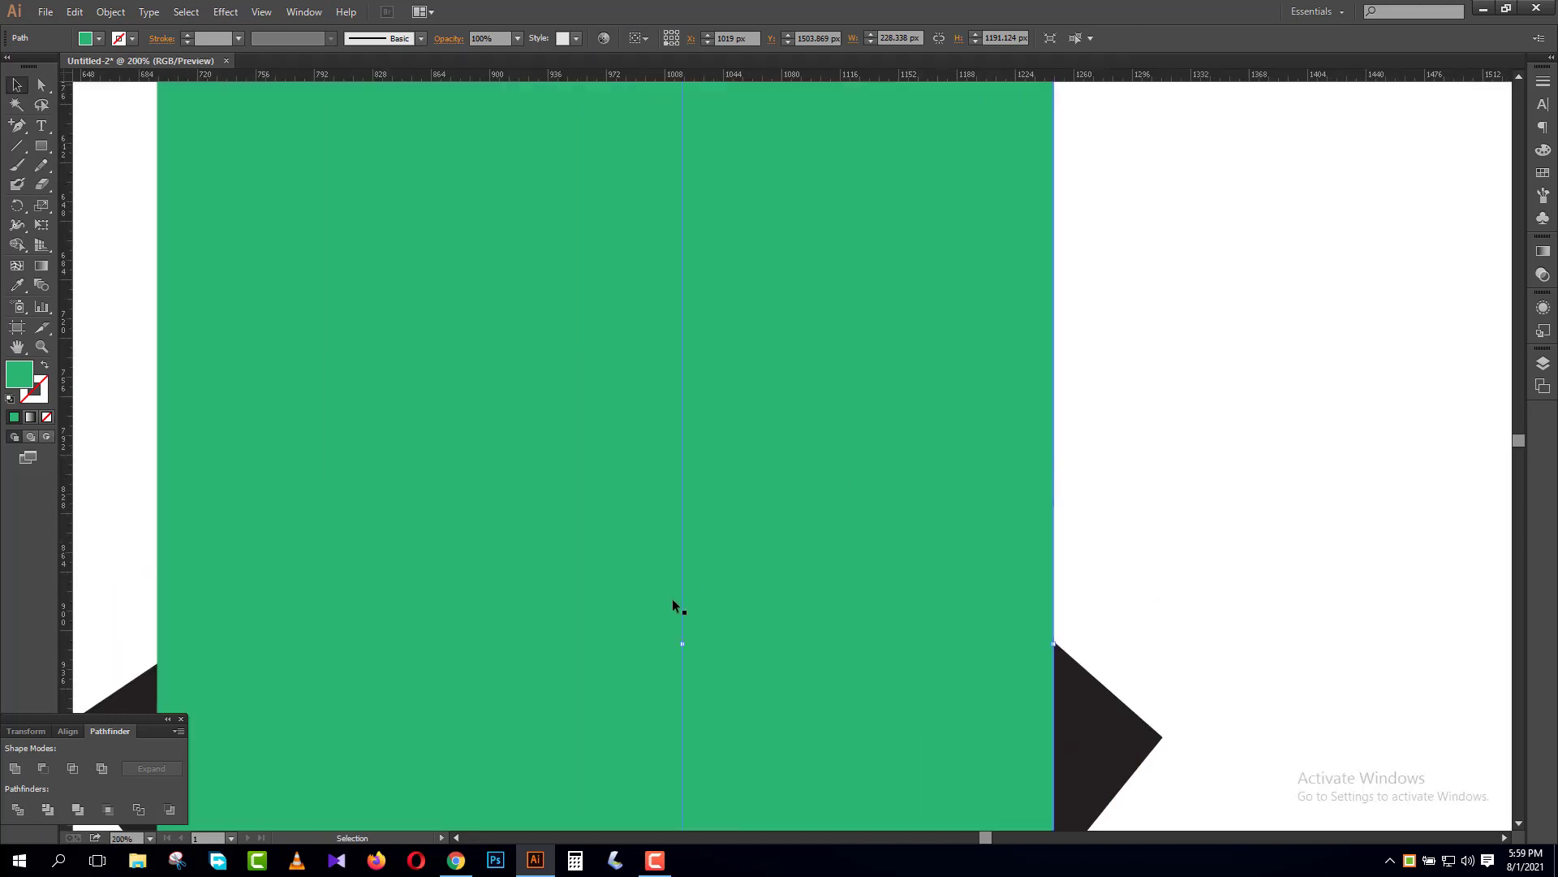
{"action": "left_click_drag", "start_coordinate": [686, 643], "coordinate": [689, 644]}
{"action": "left_click", "coordinate": [682, 642]}
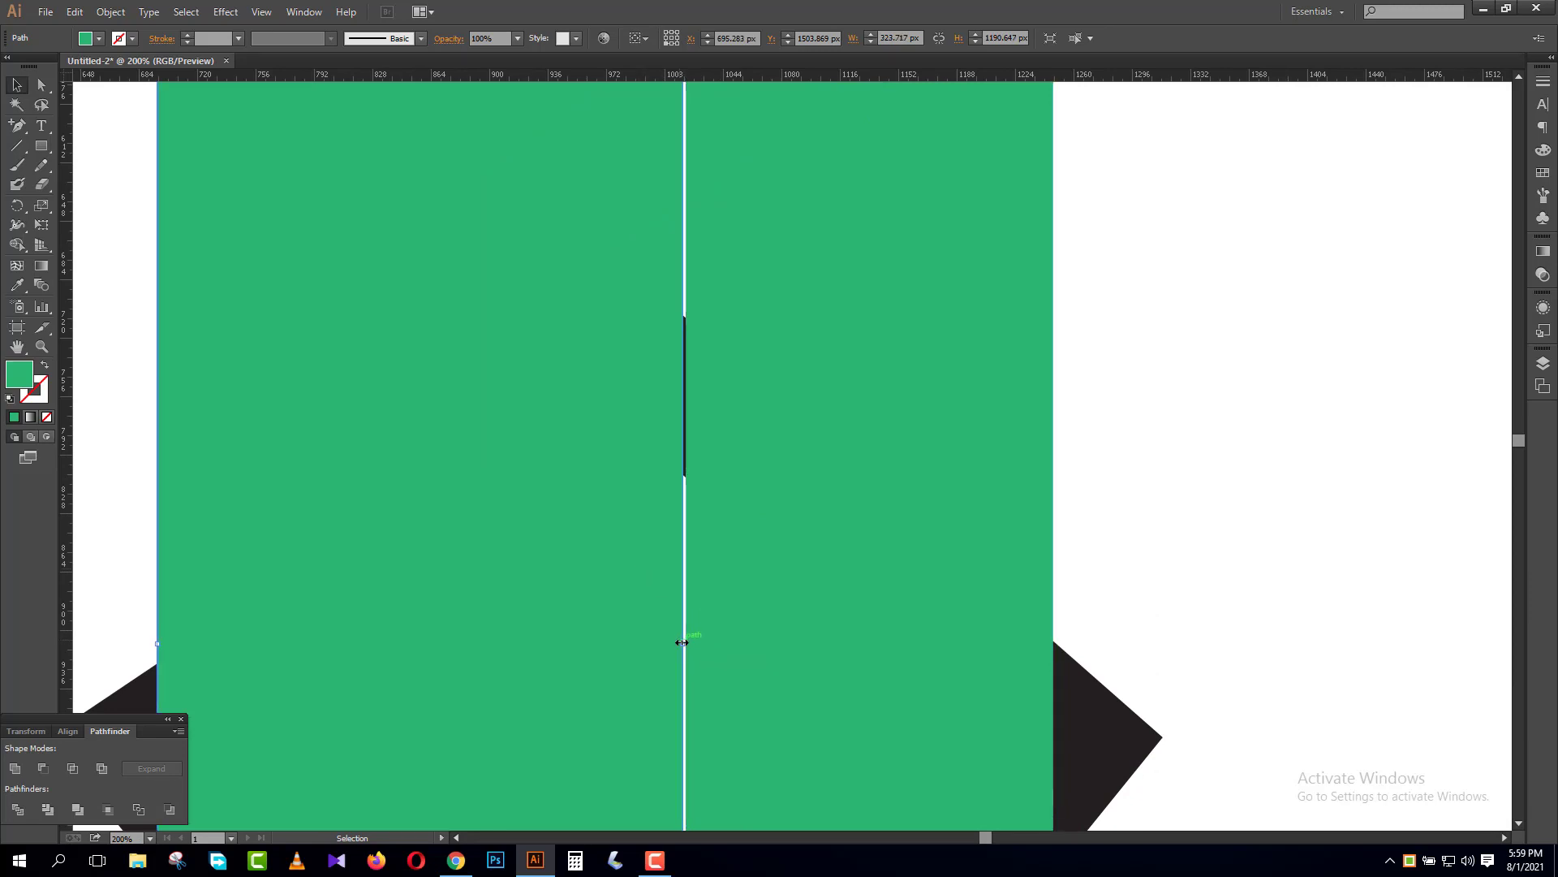
{"action": "left_click_drag", "start_coordinate": [685, 644], "coordinate": [672, 650]}
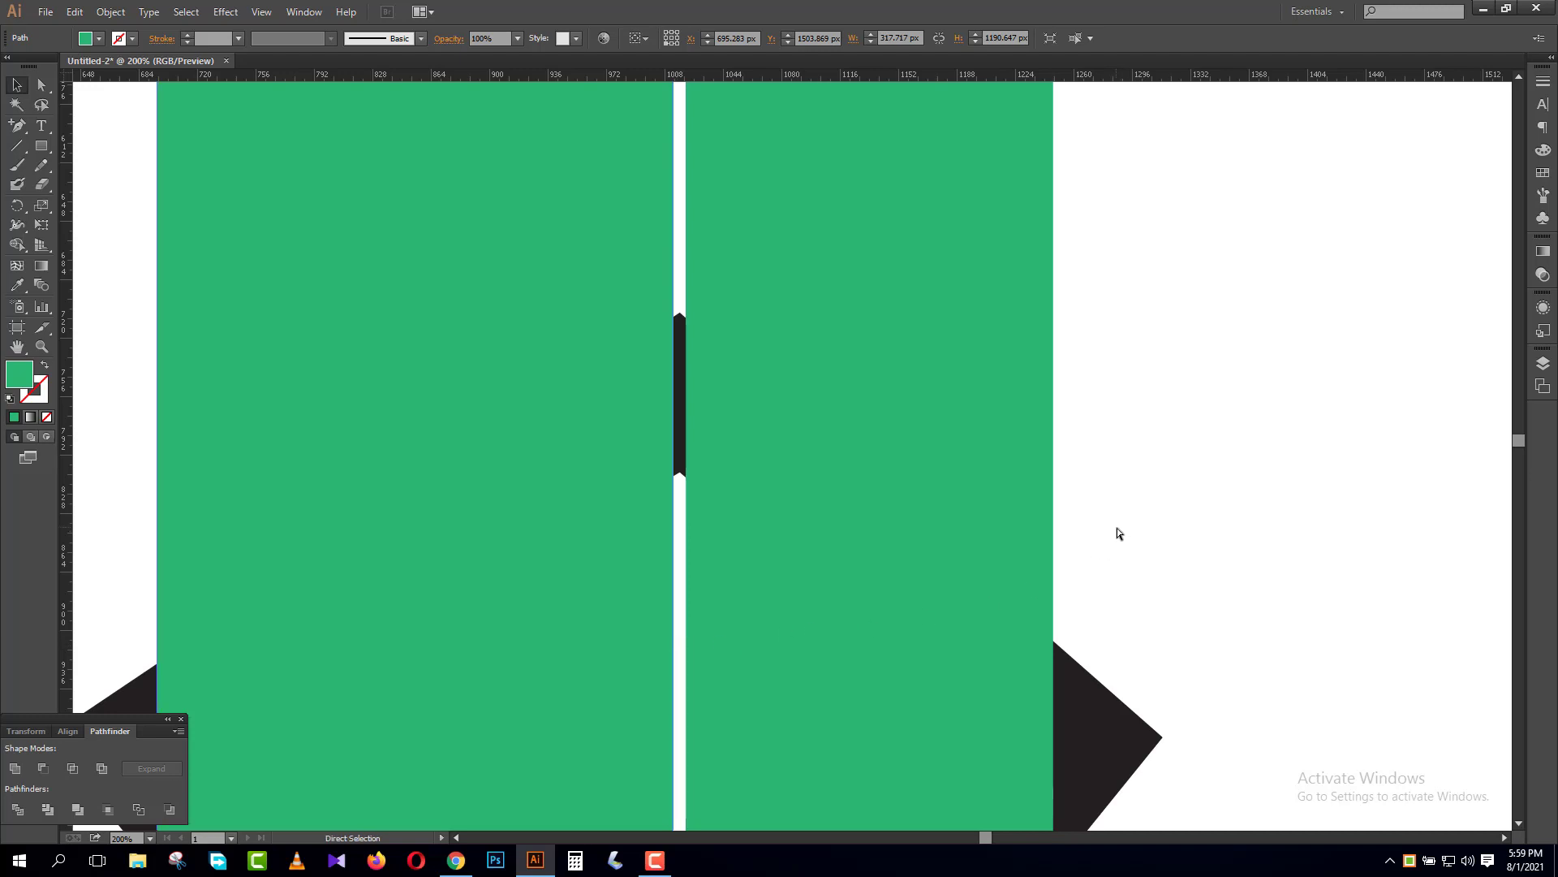
{"action": "key", "text": "ctrl+minus"}
{"action": "key", "text": "ctrl+minus"}
{"action": "key", "text": "ctrl+minus"}
{"action": "left_click", "coordinate": [1117, 526]}
{"action": "scroll", "coordinate": [1079, 484], "scroll_direction": "down", "scroll_amount": 2}
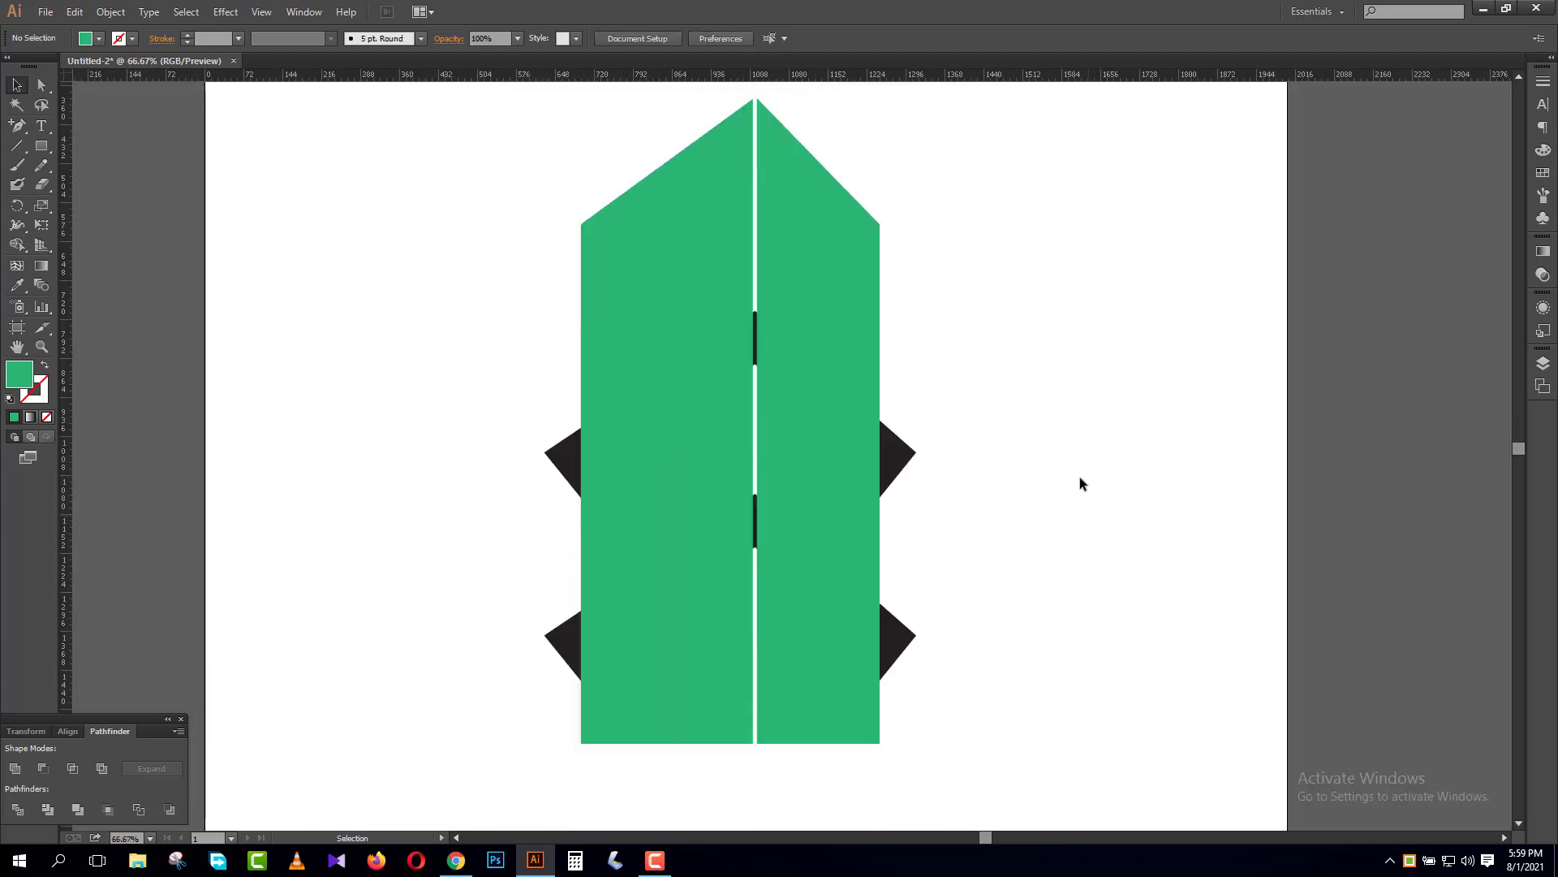
- Send both green halves to the back, behind the two black chevrons
{"action": "left_click_drag", "start_coordinate": [1025, 194], "coordinate": [558, 236]}
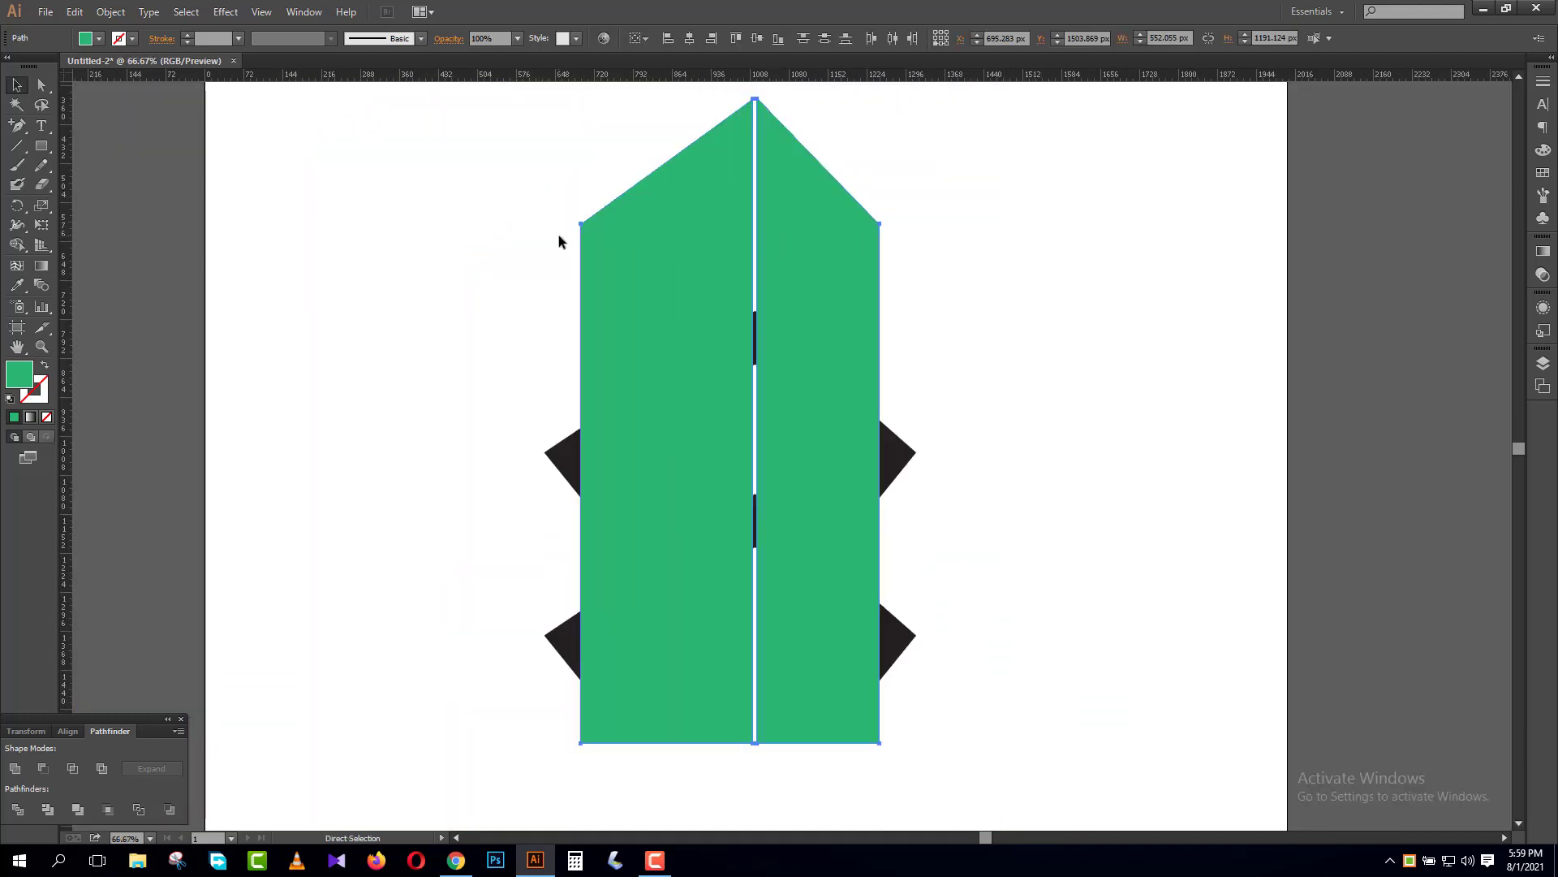
{"action": "key", "text": "ctrl+shift+bracketleft"}
{"action": "left_click", "coordinate": [1126, 411]}
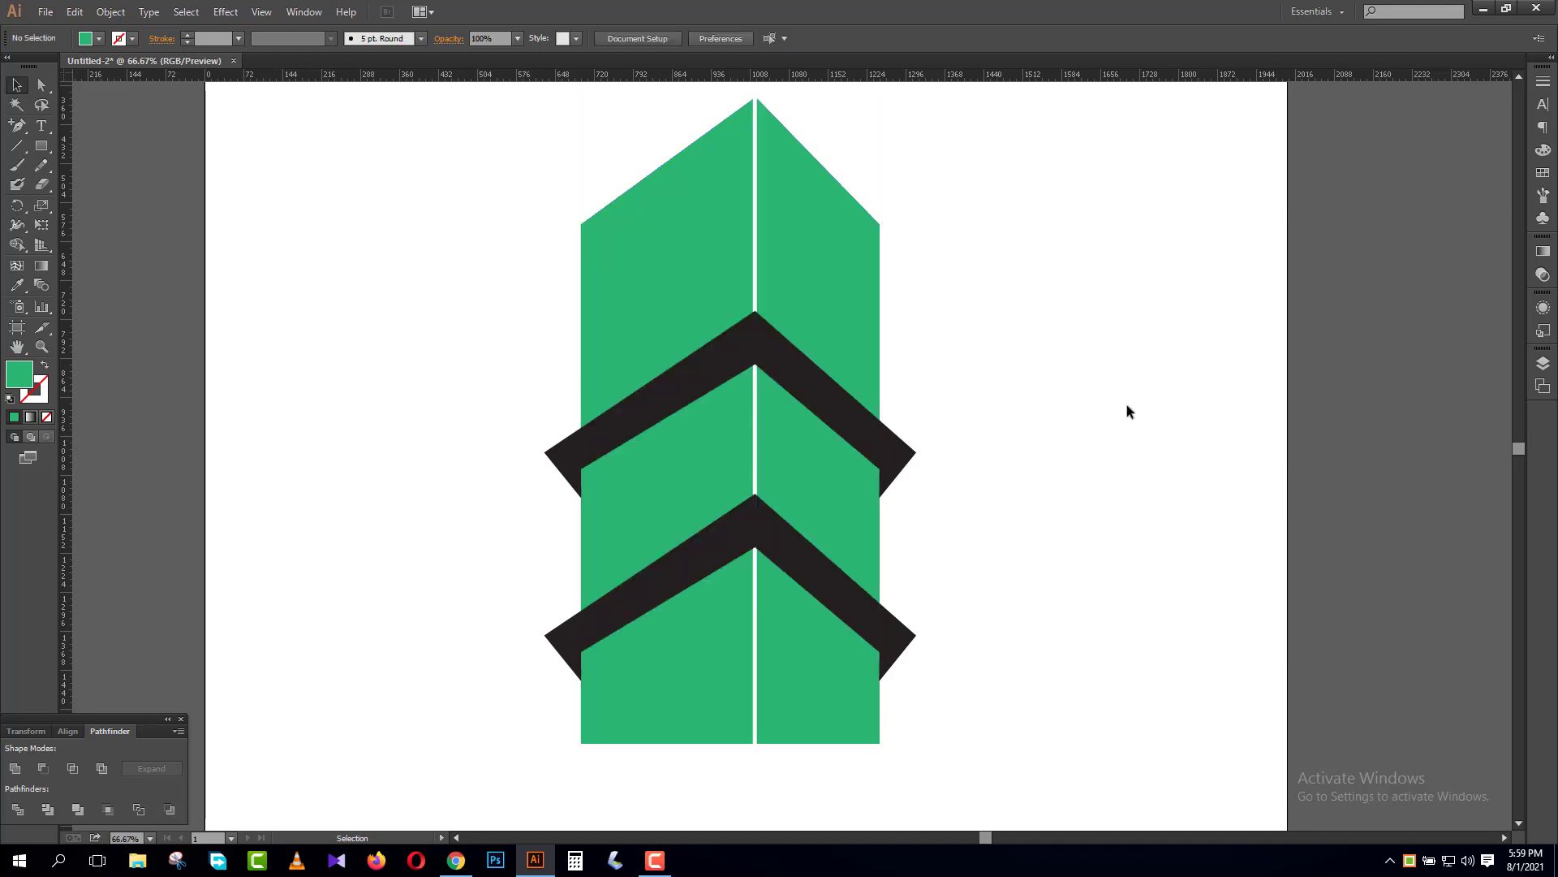
{"action": "scroll", "coordinate": [1083, 430], "scroll_direction": "up", "scroll_amount": 1}
{"action": "scroll", "coordinate": [1083, 430], "scroll_direction": "down", "scroll_amount": 2}
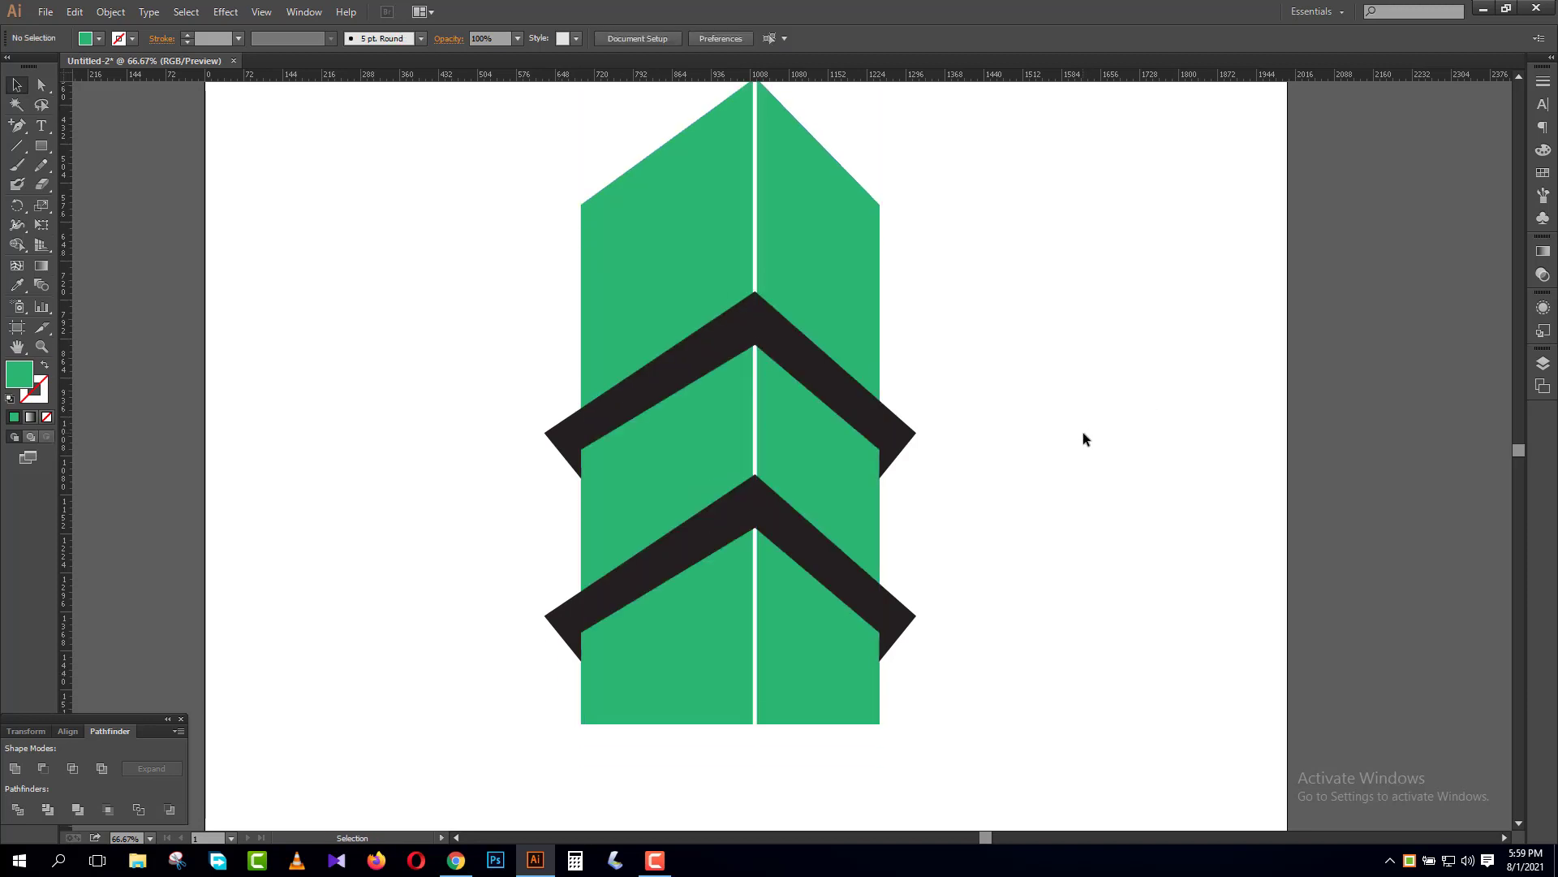
{"action": "scroll", "coordinate": [995, 224], "scroll_direction": "up", "scroll_amount": 2}
- Widen the central gap slightly by moving the right green half's inner edge outward
{"action": "left_click", "coordinate": [823, 248]}
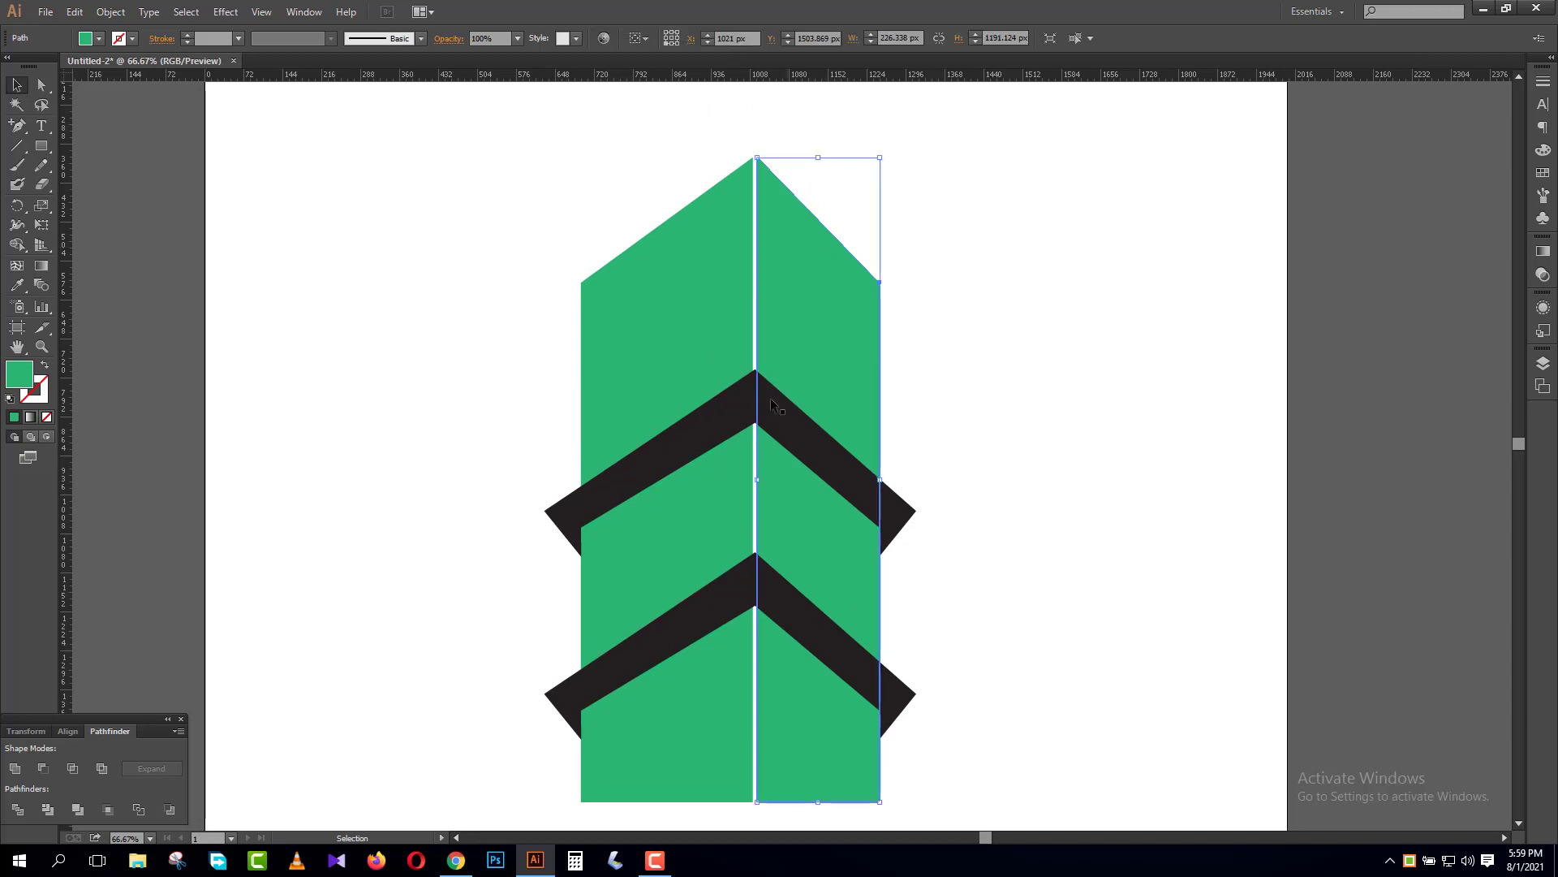
{"action": "key", "text": "ctrl+plus"}
{"action": "key", "text": "ctrl+plus"}
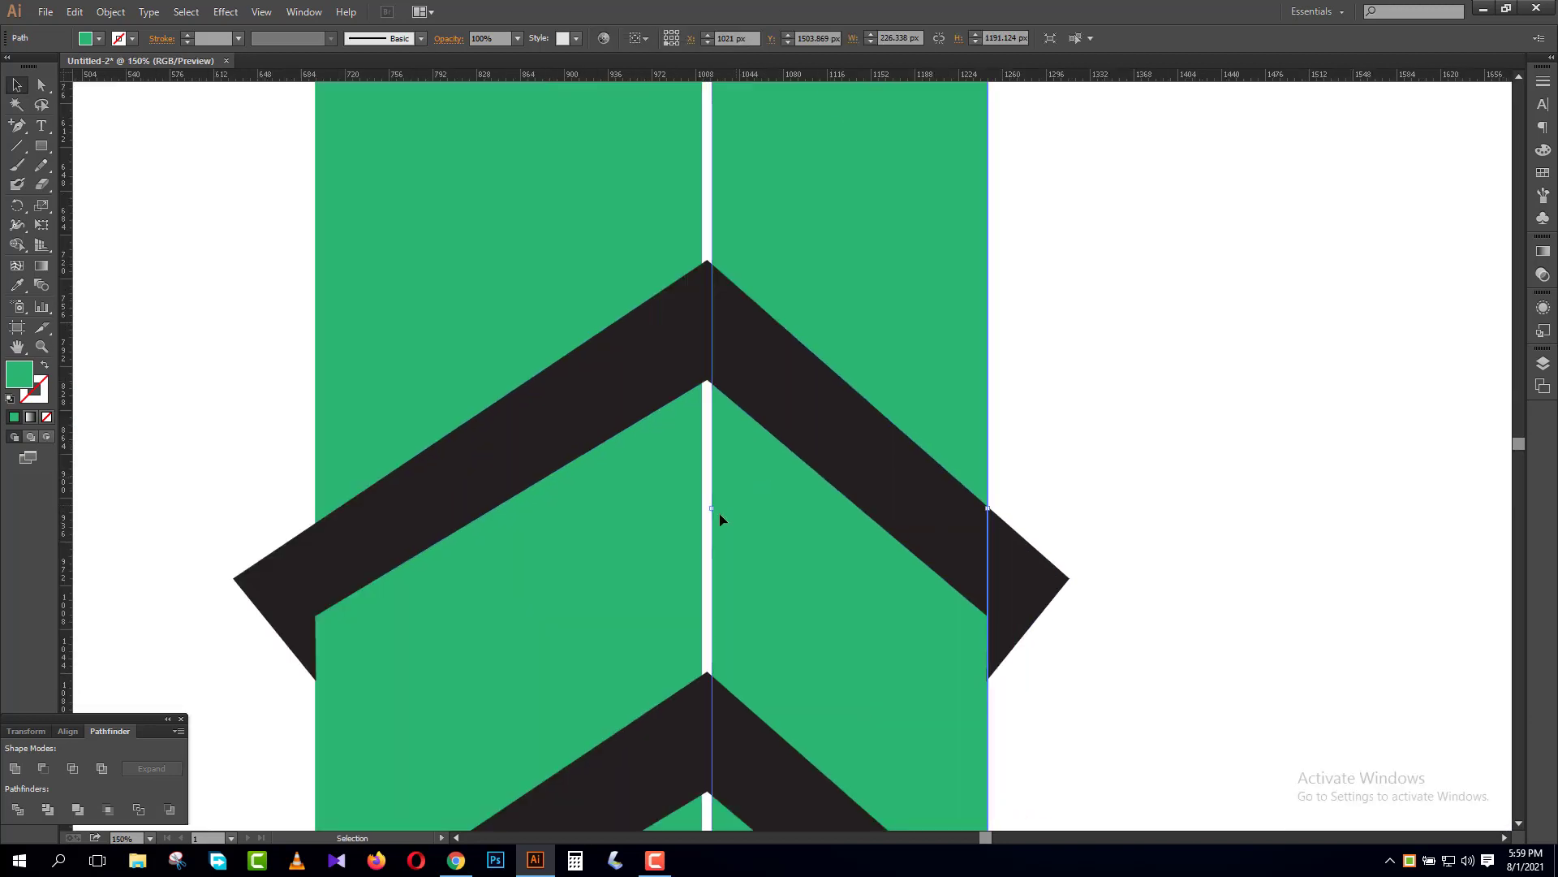
{"action": "left_click_drag", "start_coordinate": [710, 509], "coordinate": [713, 510]}
{"action": "left_click", "coordinate": [1104, 431]}
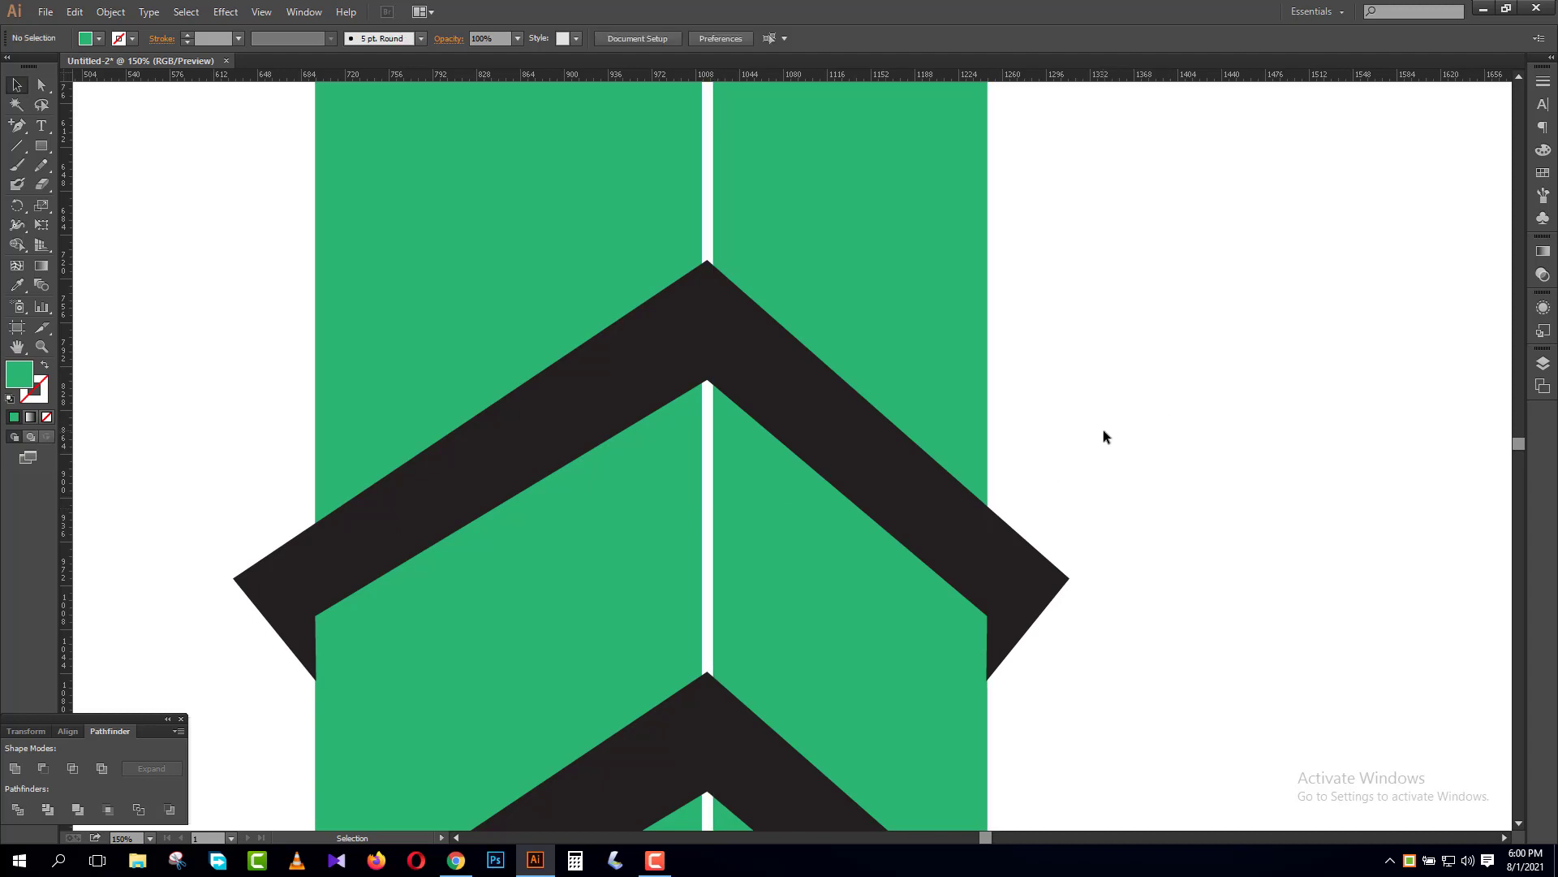
- Narrow the left green half to about 316 px wide by moving its inner edge away from the gap
{"action": "key", "text": "ctrl+plus"}
{"action": "scroll", "coordinate": [885, 385], "scroll_direction": "up", "scroll_amount": 3}
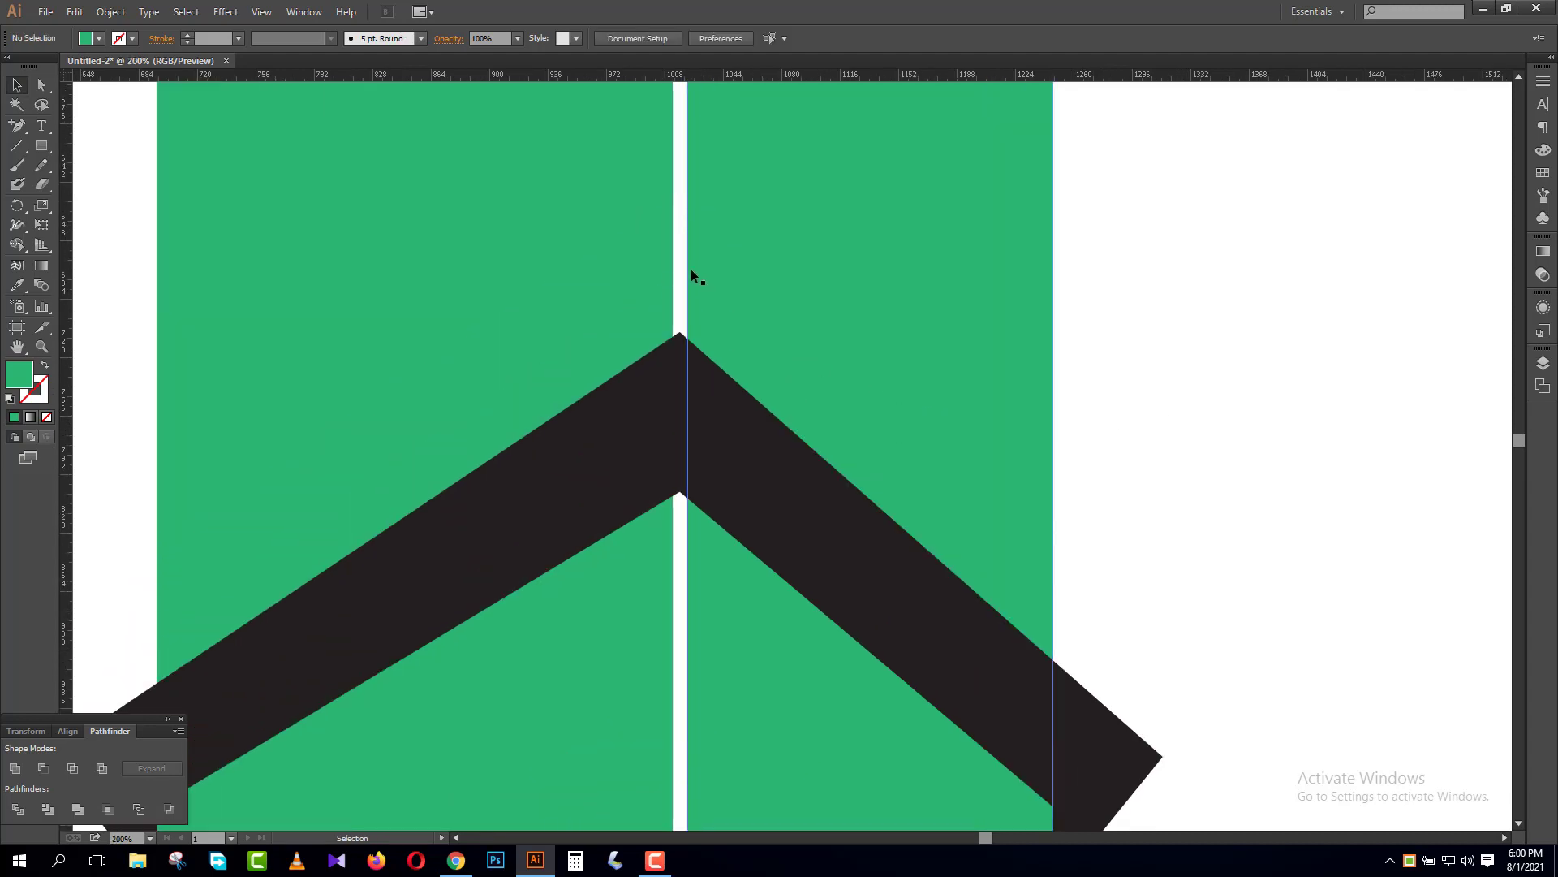
{"action": "left_click", "coordinate": [674, 265]}
{"action": "scroll", "coordinate": [768, 499], "scroll_direction": "down", "scroll_amount": 3}
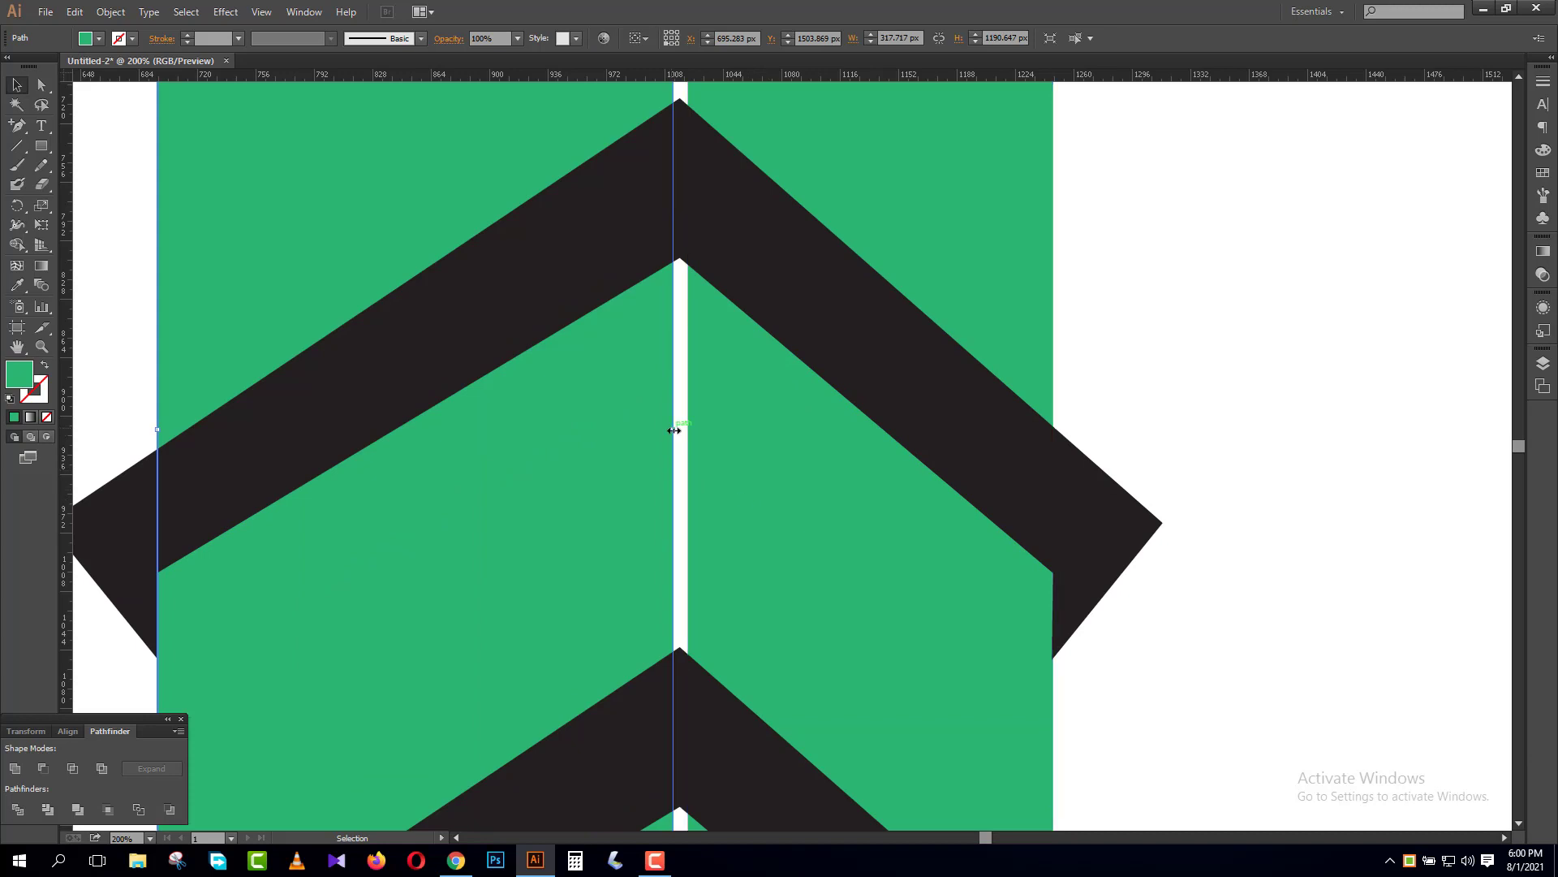
{"action": "left_click_drag", "start_coordinate": [675, 425], "coordinate": [670, 430]}
{"action": "left_click", "coordinate": [1127, 494]}
{"action": "scroll", "coordinate": [1127, 494], "scroll_direction": "up", "scroll_amount": 4}
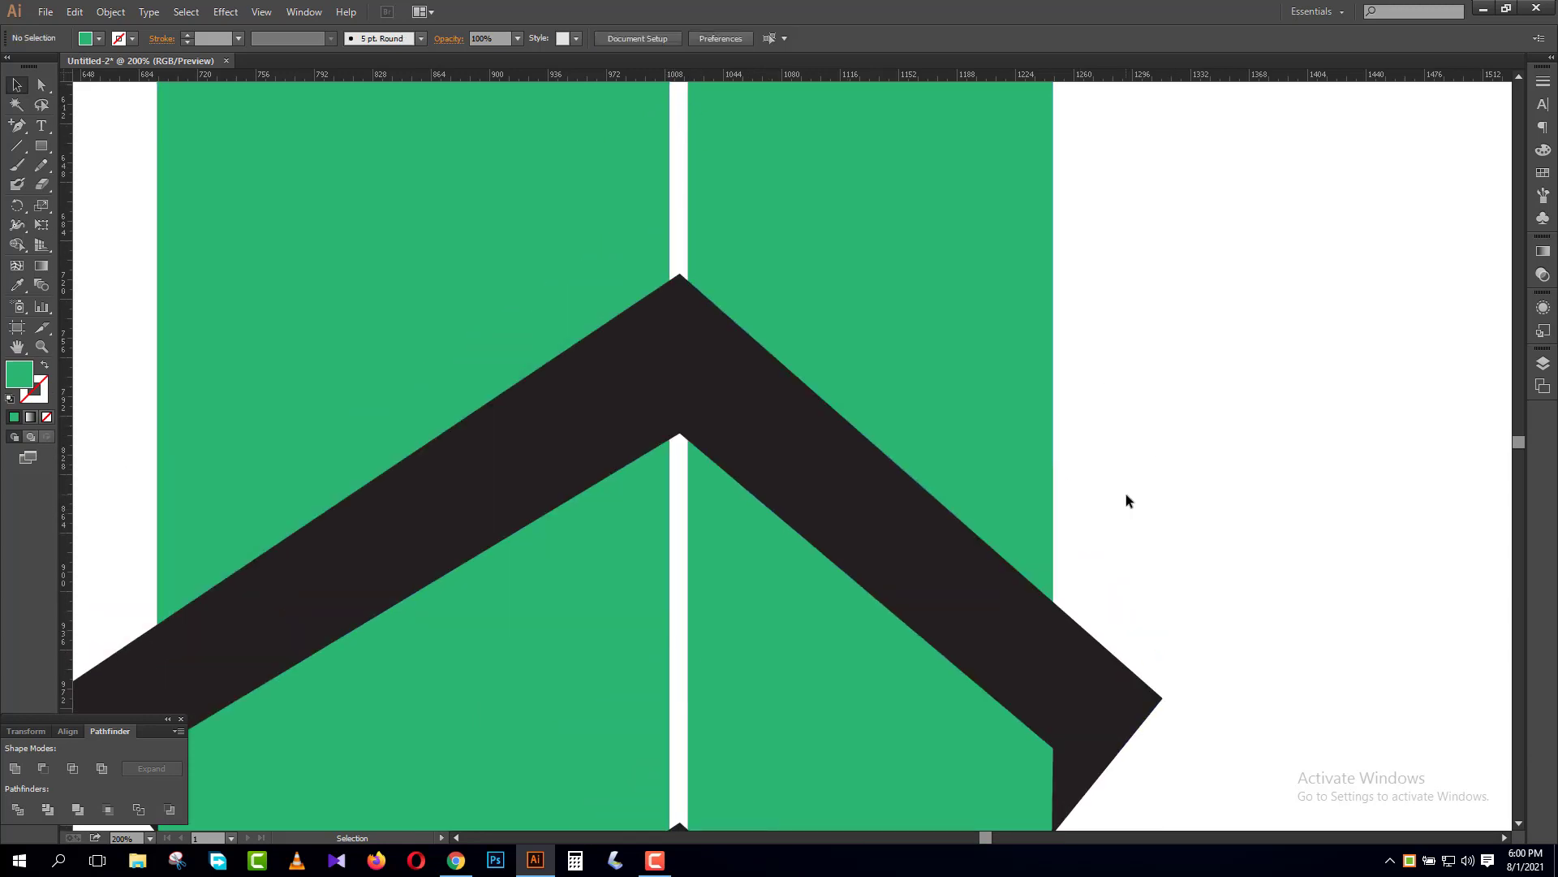
{"action": "key", "text": "ctrl+minus"}
{"action": "key", "text": "ctrl+minus"}
{"action": "key", "text": "ctrl+minus"}
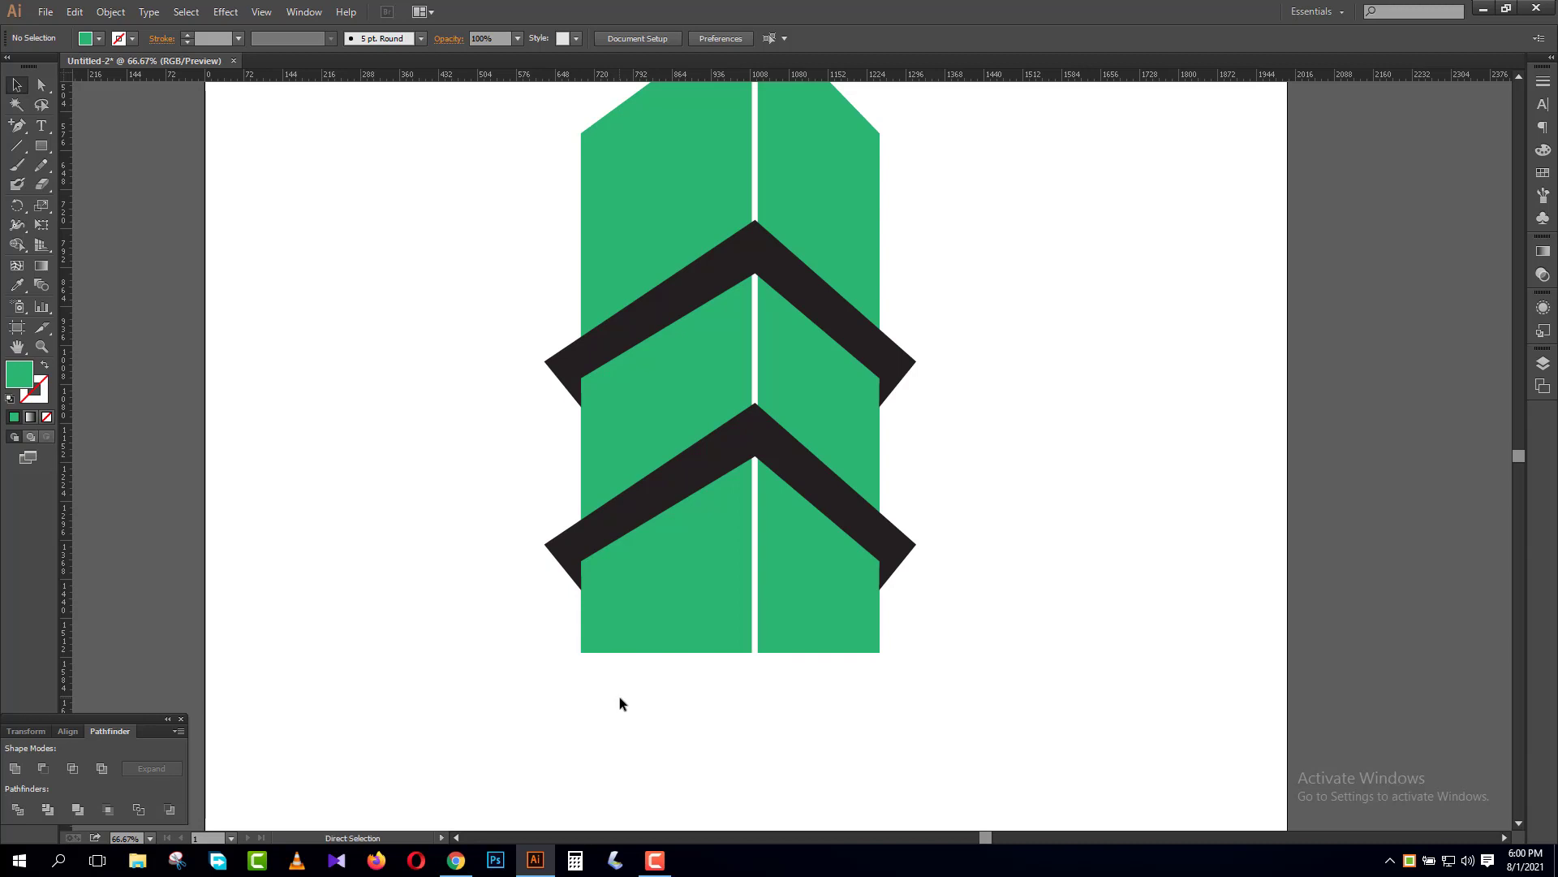
{"action": "key", "text": "ctrl+plus"}
{"action": "left_click", "coordinate": [644, 634]}
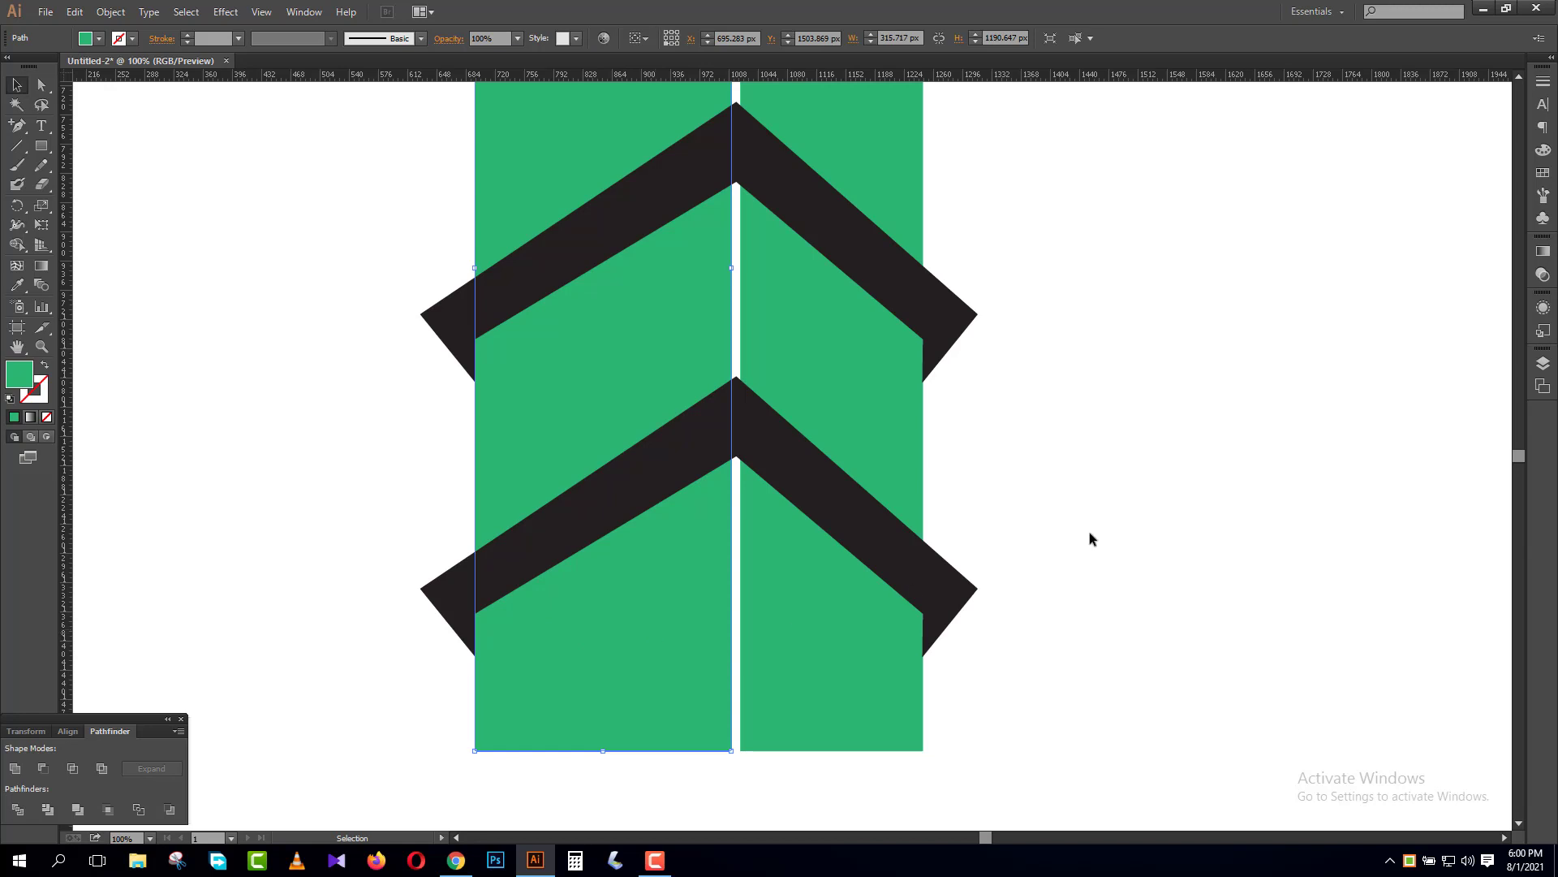
{"action": "left_click", "coordinate": [1113, 531]}
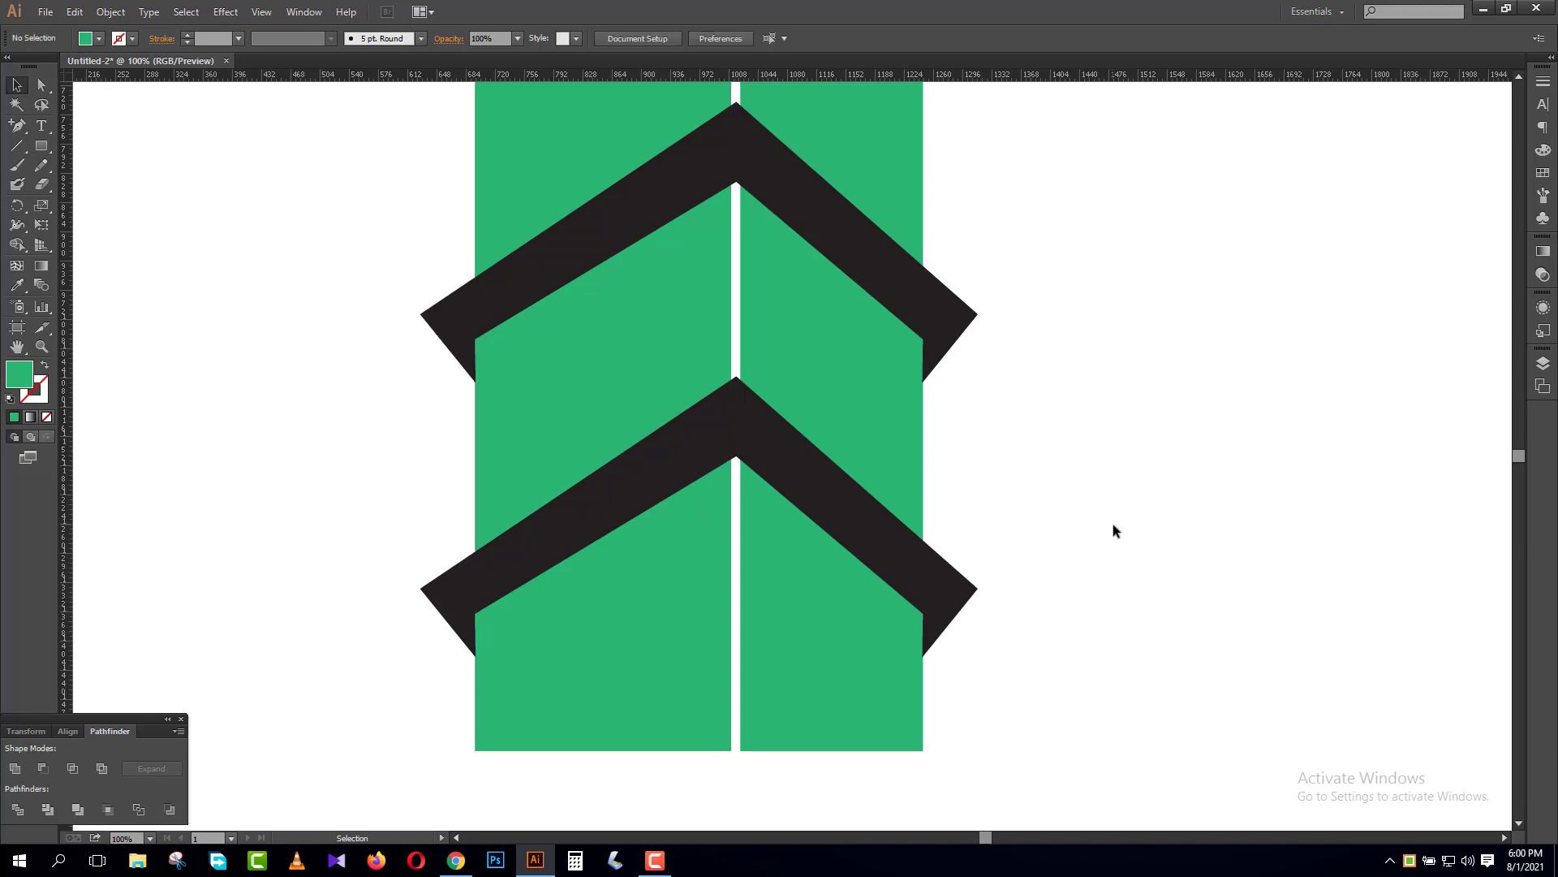
- Duplicate both green halves with the lower black chevron and place the copy to the left of the original
{"action": "key", "text": "ctrl+minus"}
{"action": "key", "text": "ctrl+minus"}
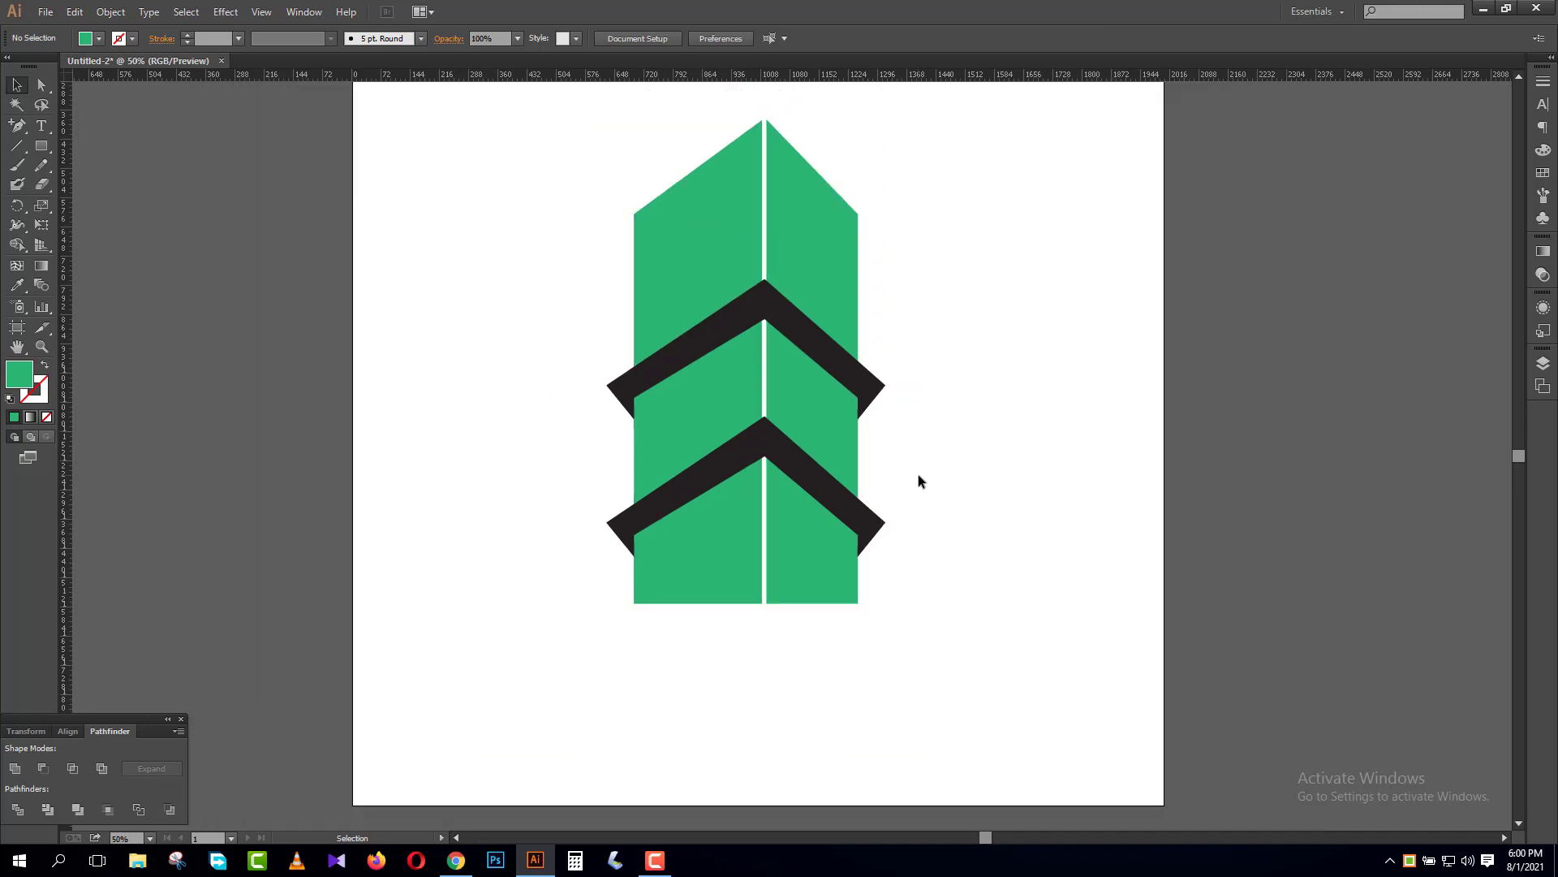
{"action": "left_click_drag", "start_coordinate": [930, 529], "coordinate": [434, 466]}
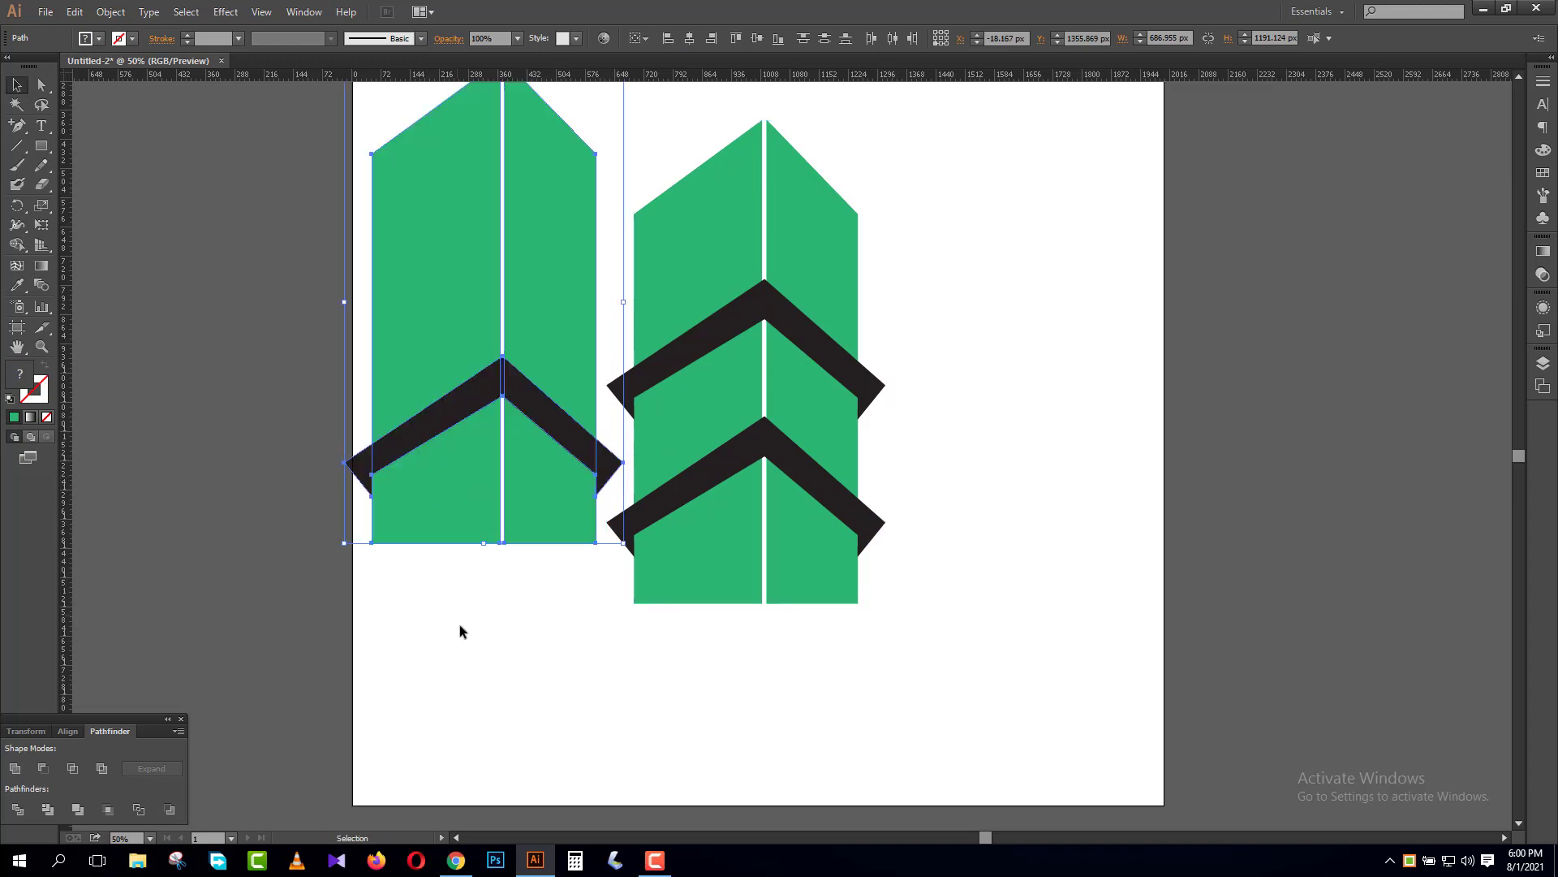
{"action": "left_click", "coordinate": [463, 627]}
- Divide the copied green halves and chevron with Pathfinder Divide and ungroup the pieces
{"action": "left_click_drag", "start_coordinate": [544, 582], "coordinate": [418, 404]}
{"action": "left_click", "coordinate": [379, 662]}
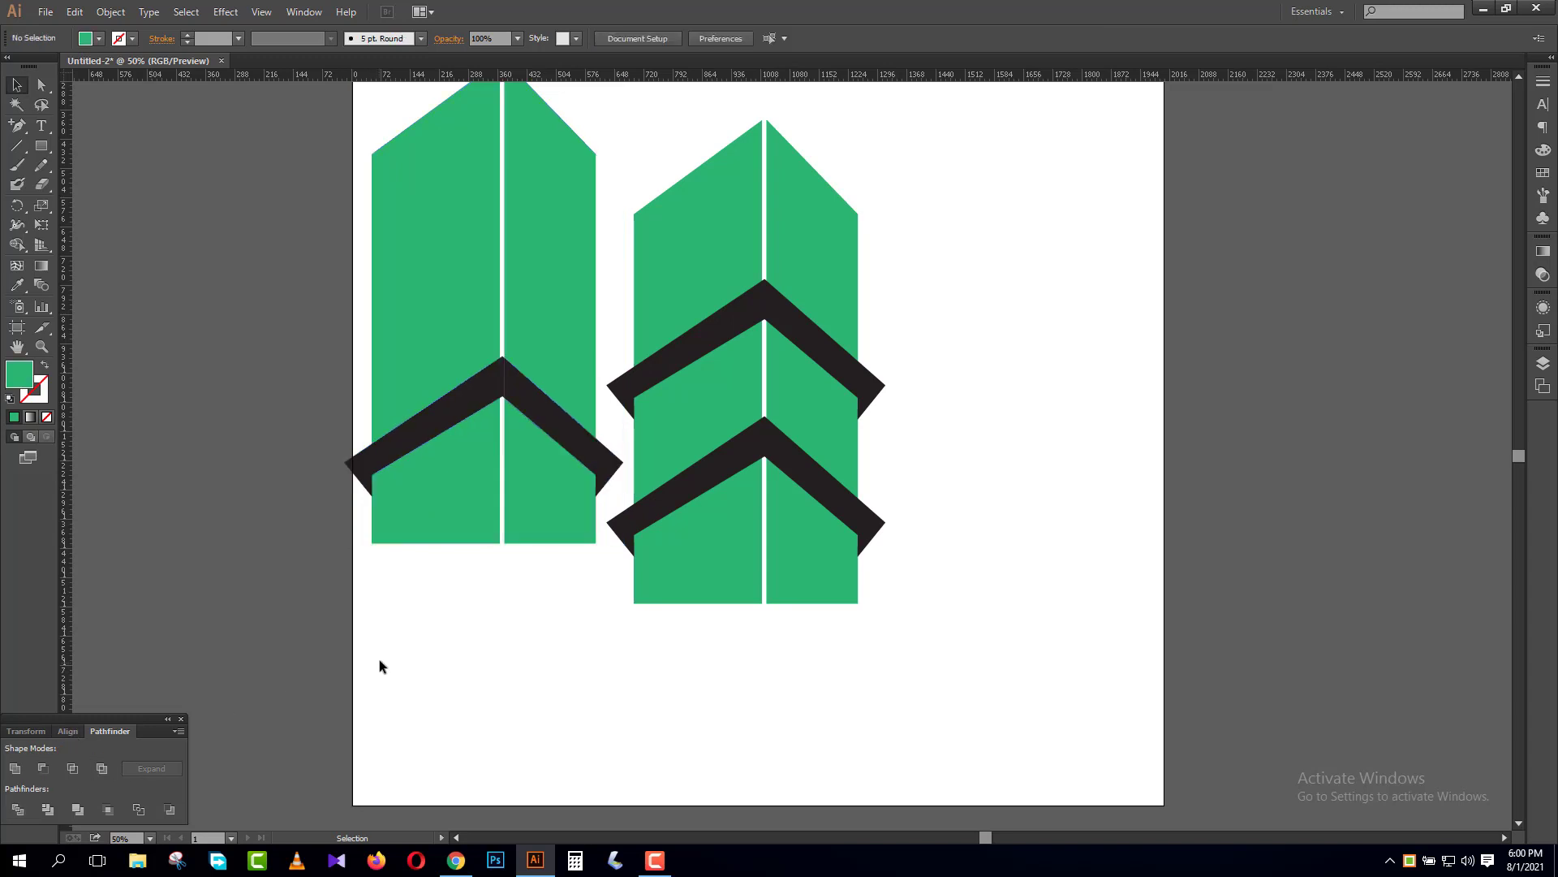
{"action": "right_click", "coordinate": [440, 315]}
{"action": "left_click", "coordinate": [487, 405]}
- Delete the upper green pieces and all black chevron pieces from the copy, keeping only the two lower green pieces
{"action": "left_click_drag", "start_coordinate": [283, 262], "coordinate": [536, 345]}
{"action": "key", "text": "Delete"}
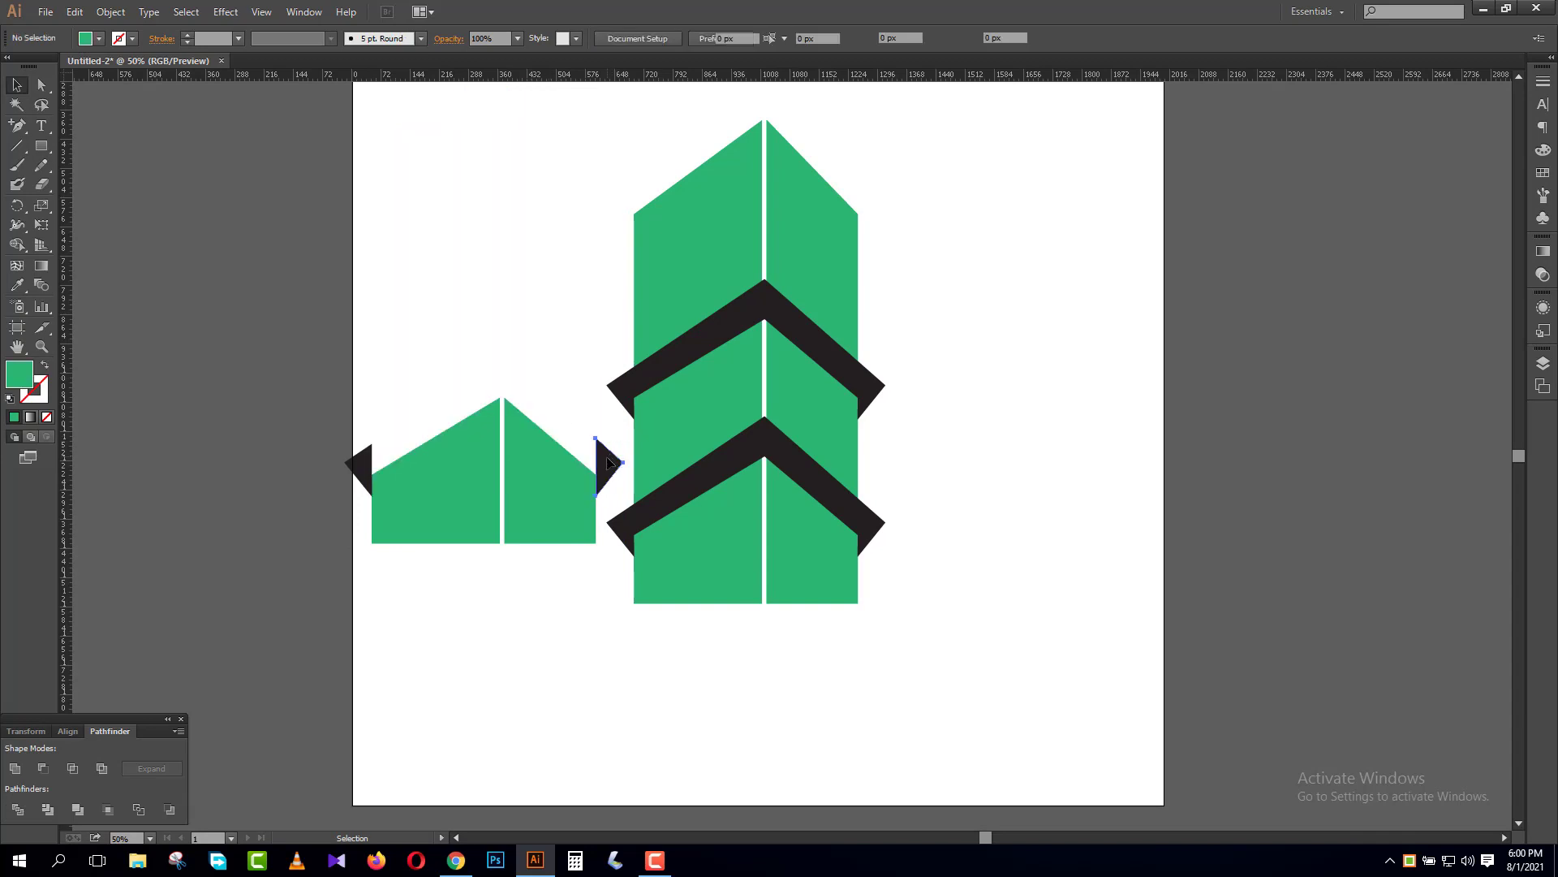
{"action": "left_click", "coordinate": [609, 463]}
{"action": "key", "text": "Delete"}
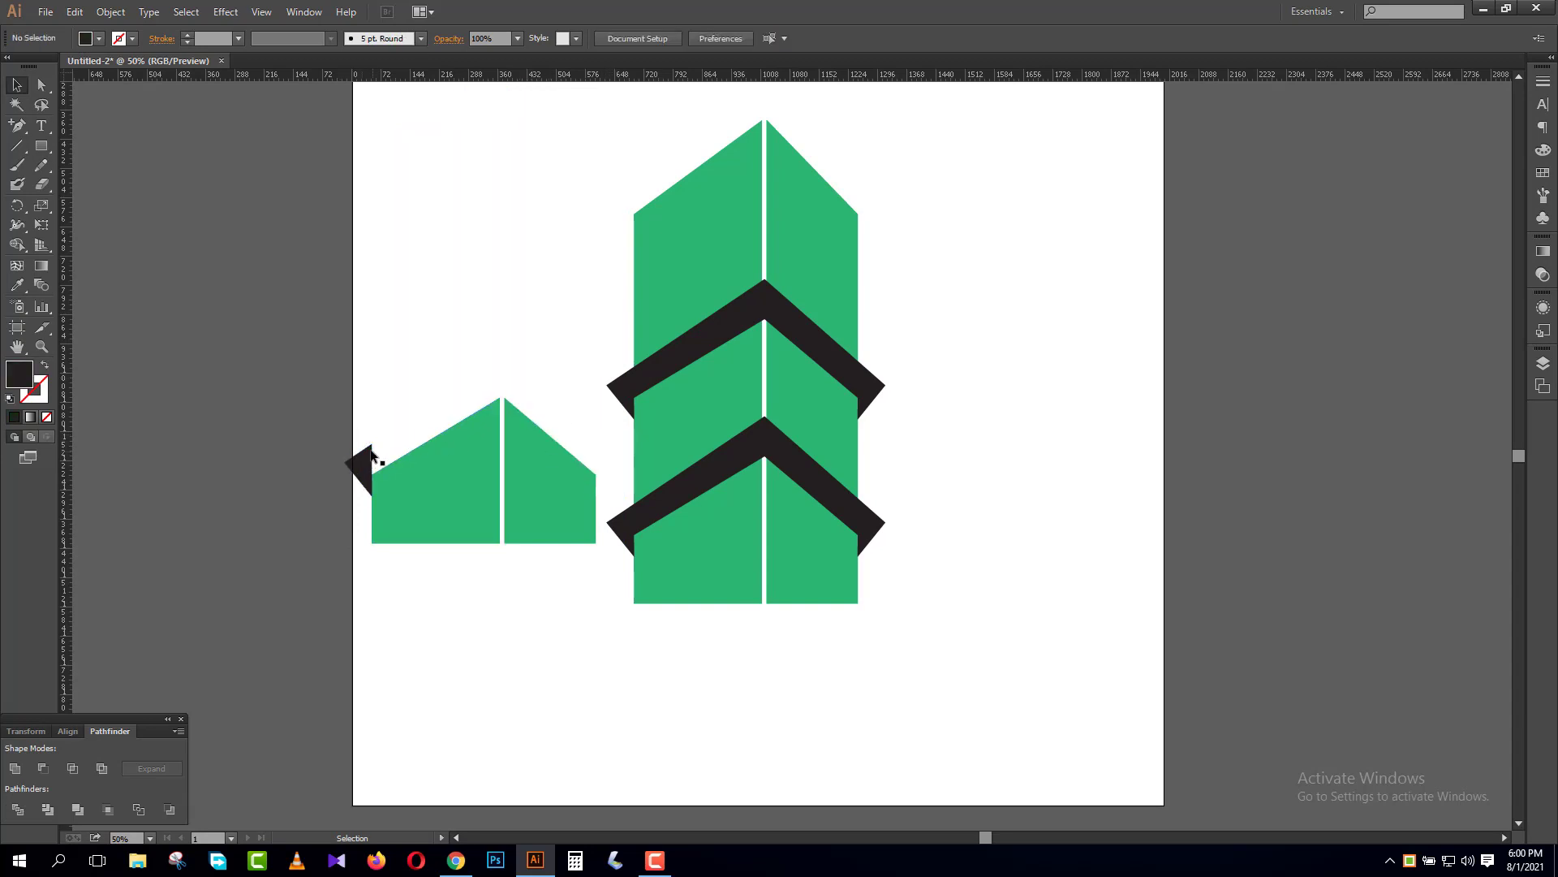
{"action": "left_click", "coordinate": [357, 464]}
{"action": "key", "text": "Delete"}
- Create a smaller copy of the left green piece on top of it, scaled about its centre to roughly 273 by 310 px
{"action": "left_click", "coordinate": [441, 473]}
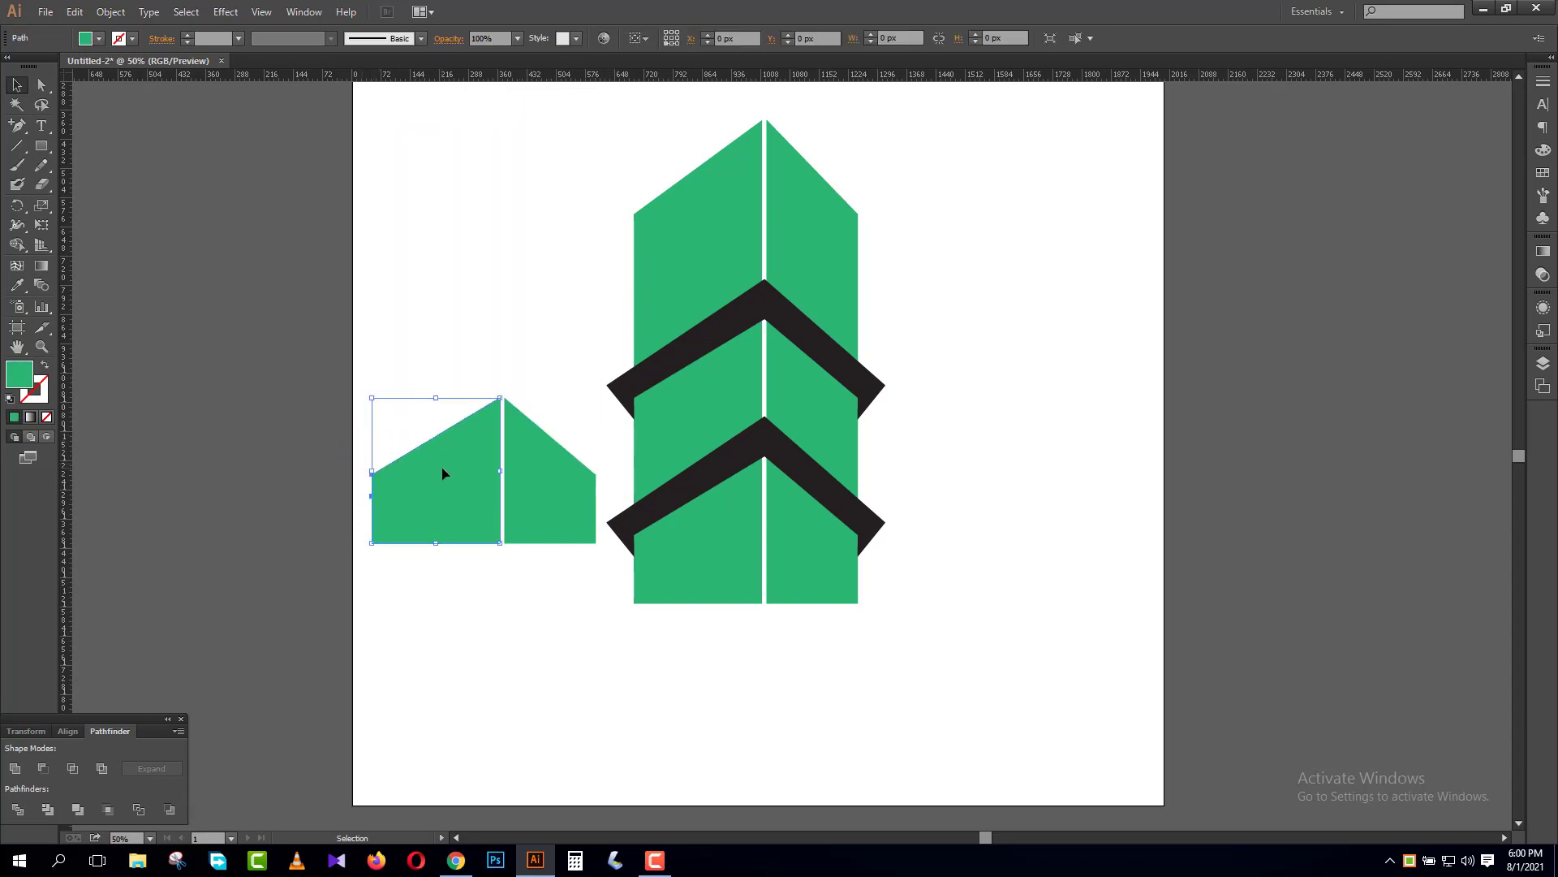
{"action": "left_click", "coordinate": [539, 572]}
{"action": "key", "text": "ctrl+plus"}
{"action": "key", "text": "ctrl+plus"}
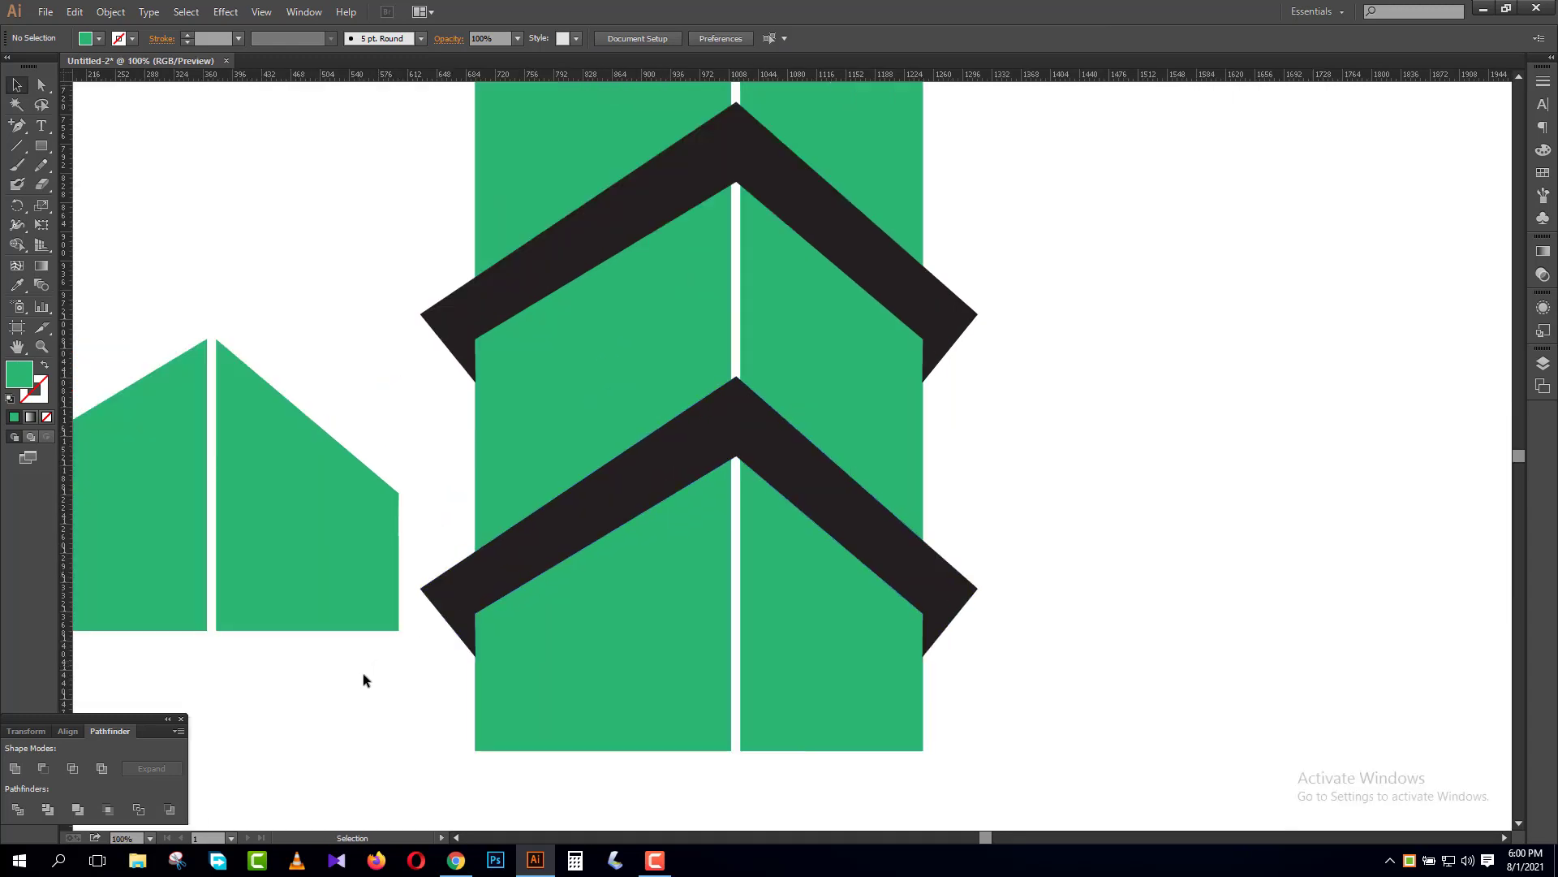
{"action": "left_click_drag", "start_coordinate": [449, 634], "coordinate": [733, 564]}
{"action": "left_click", "coordinate": [425, 410]}
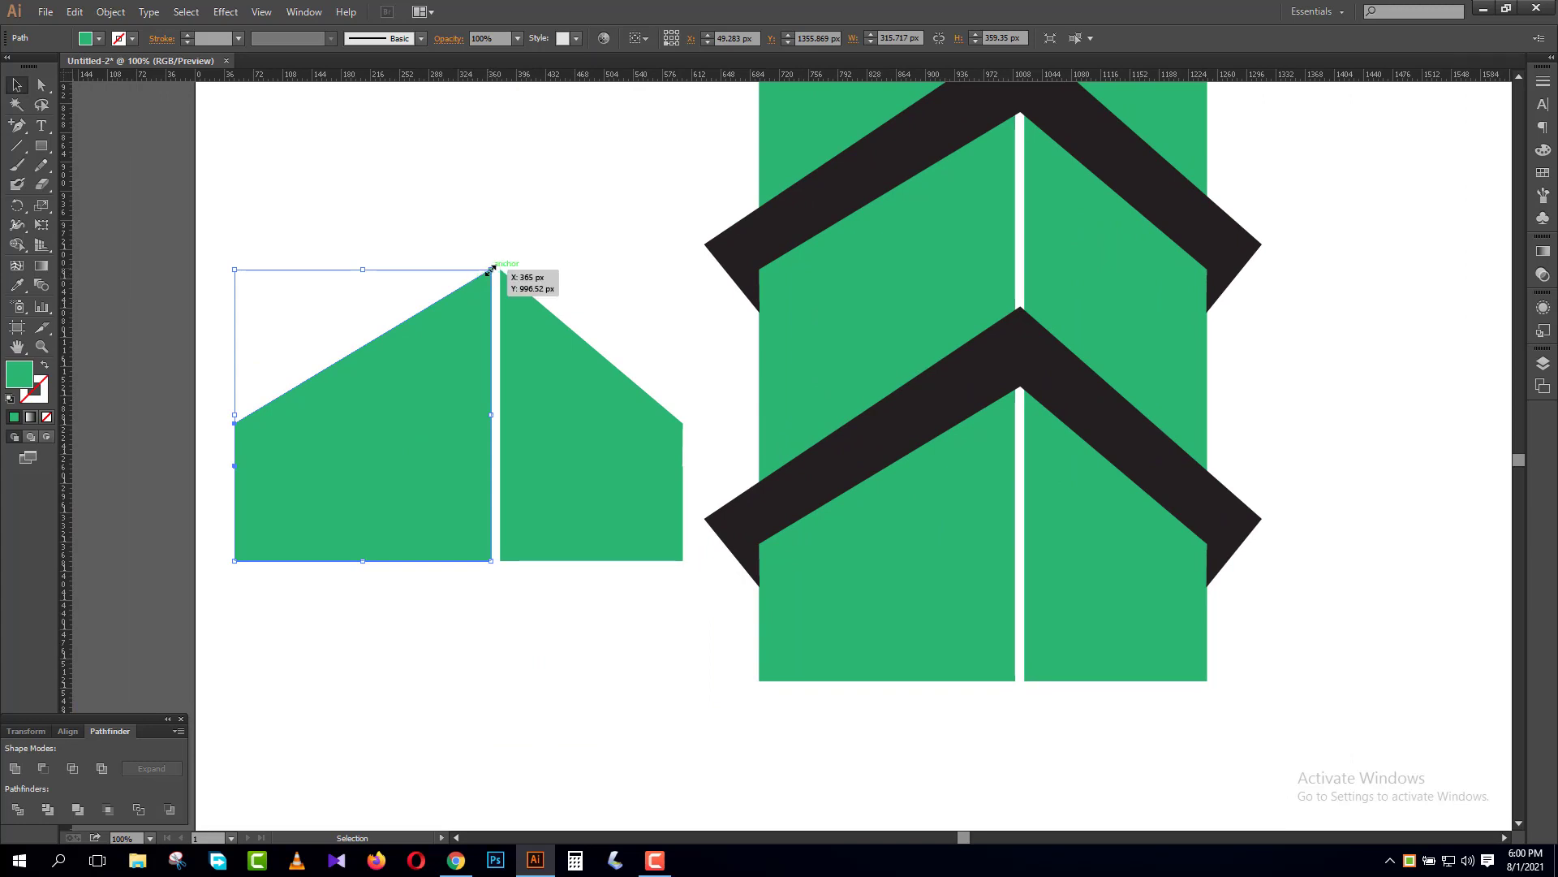
{"action": "left_click", "coordinate": [446, 376]}
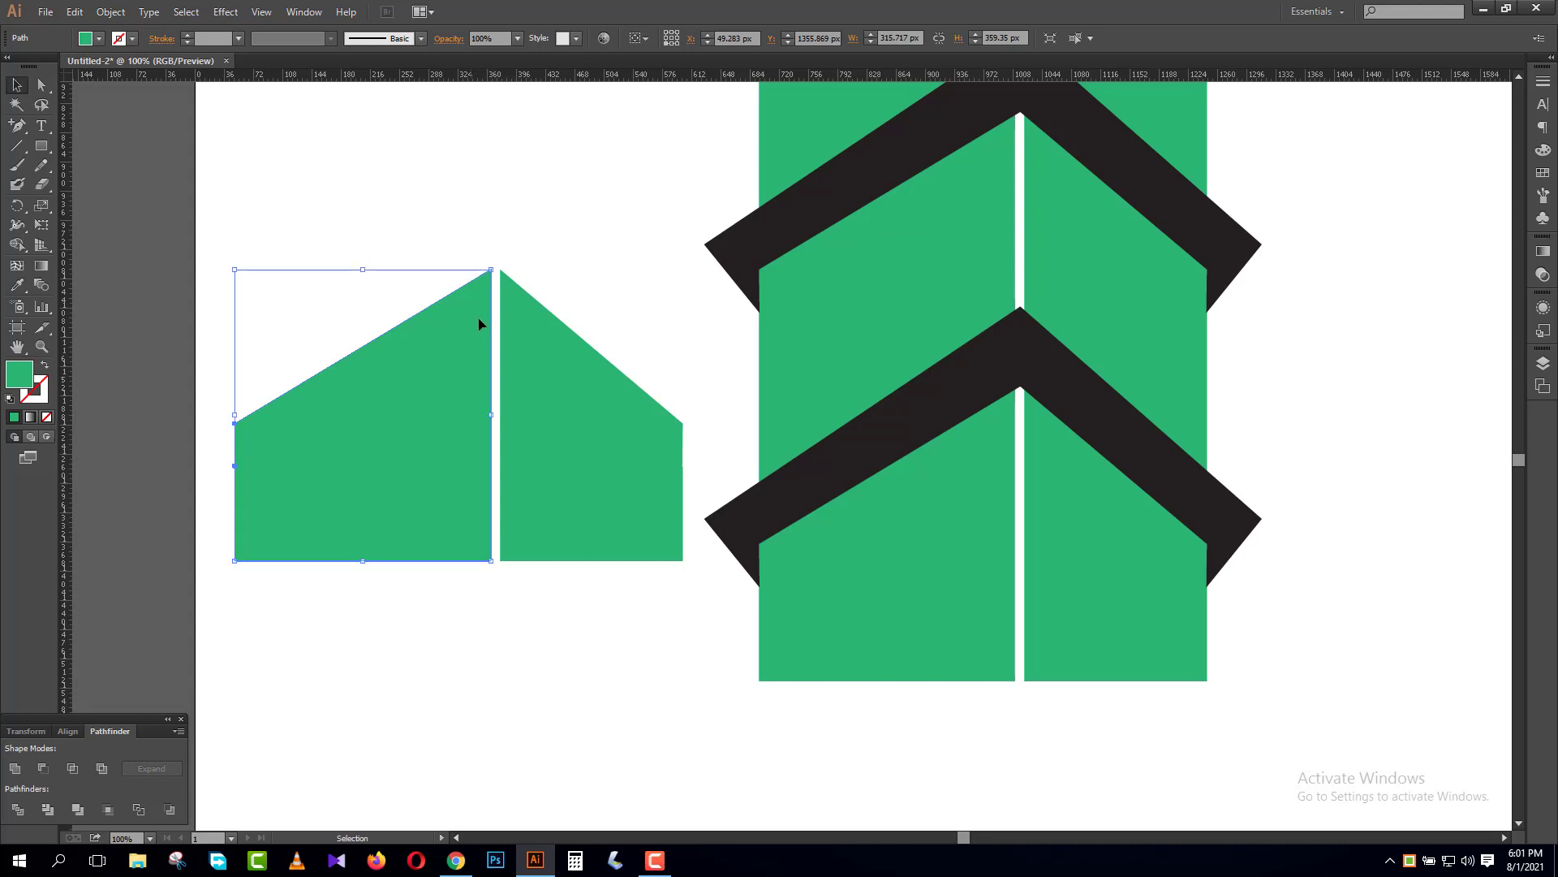
{"action": "left_click_drag", "start_coordinate": [490, 271], "coordinate": [485, 291]}
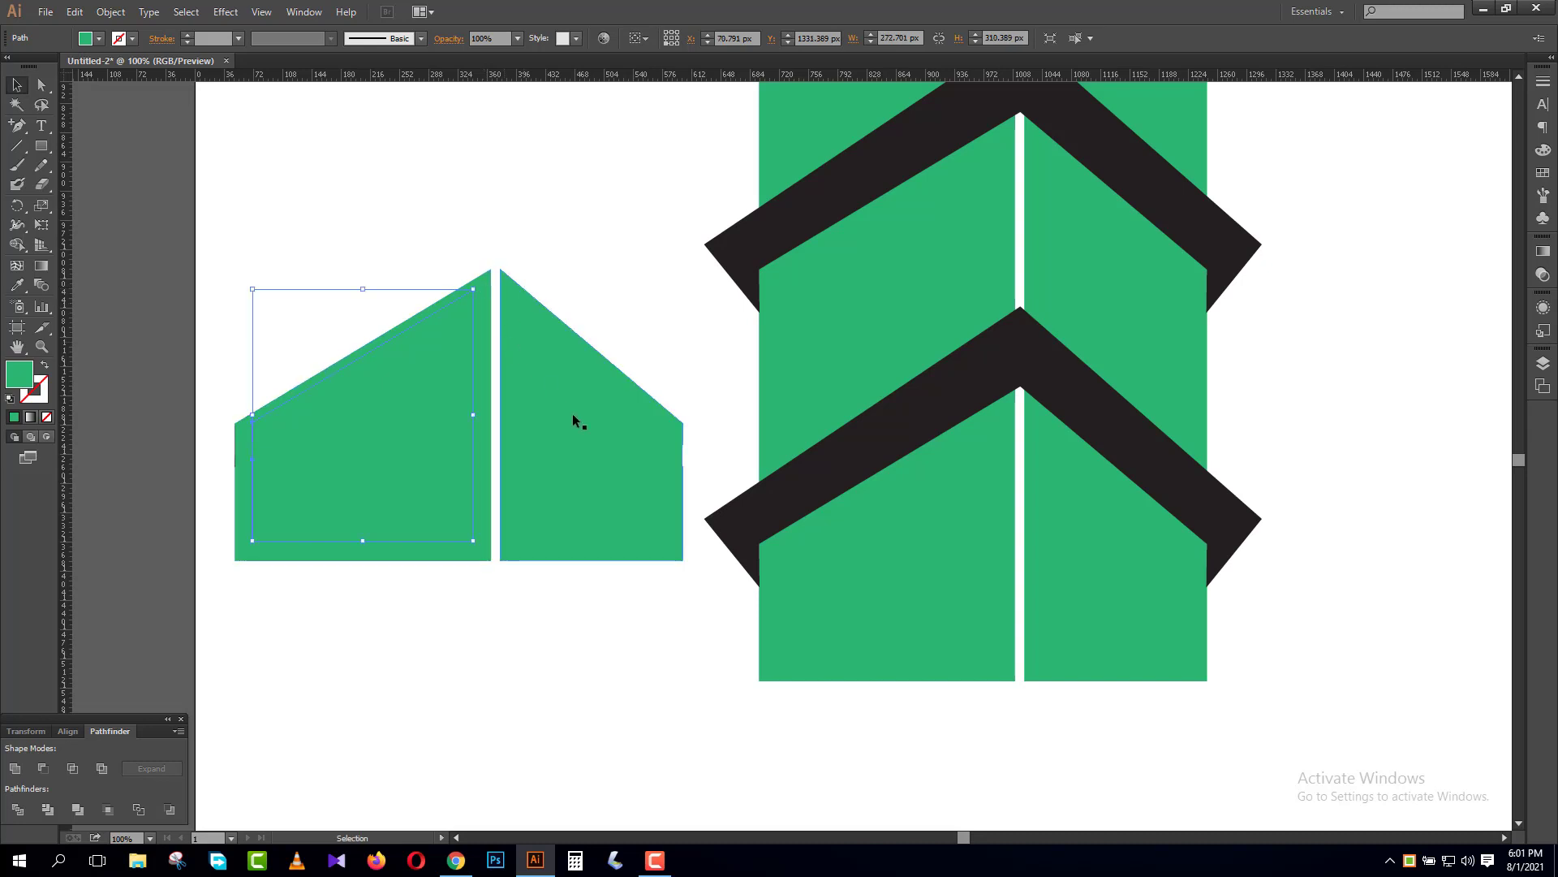
- Move the smaller inset copy straight down until its base lines up with the base of the left green piece
{"action": "key", "text": "shift+Down"}
{"action": "key", "text": "shift+Down"}
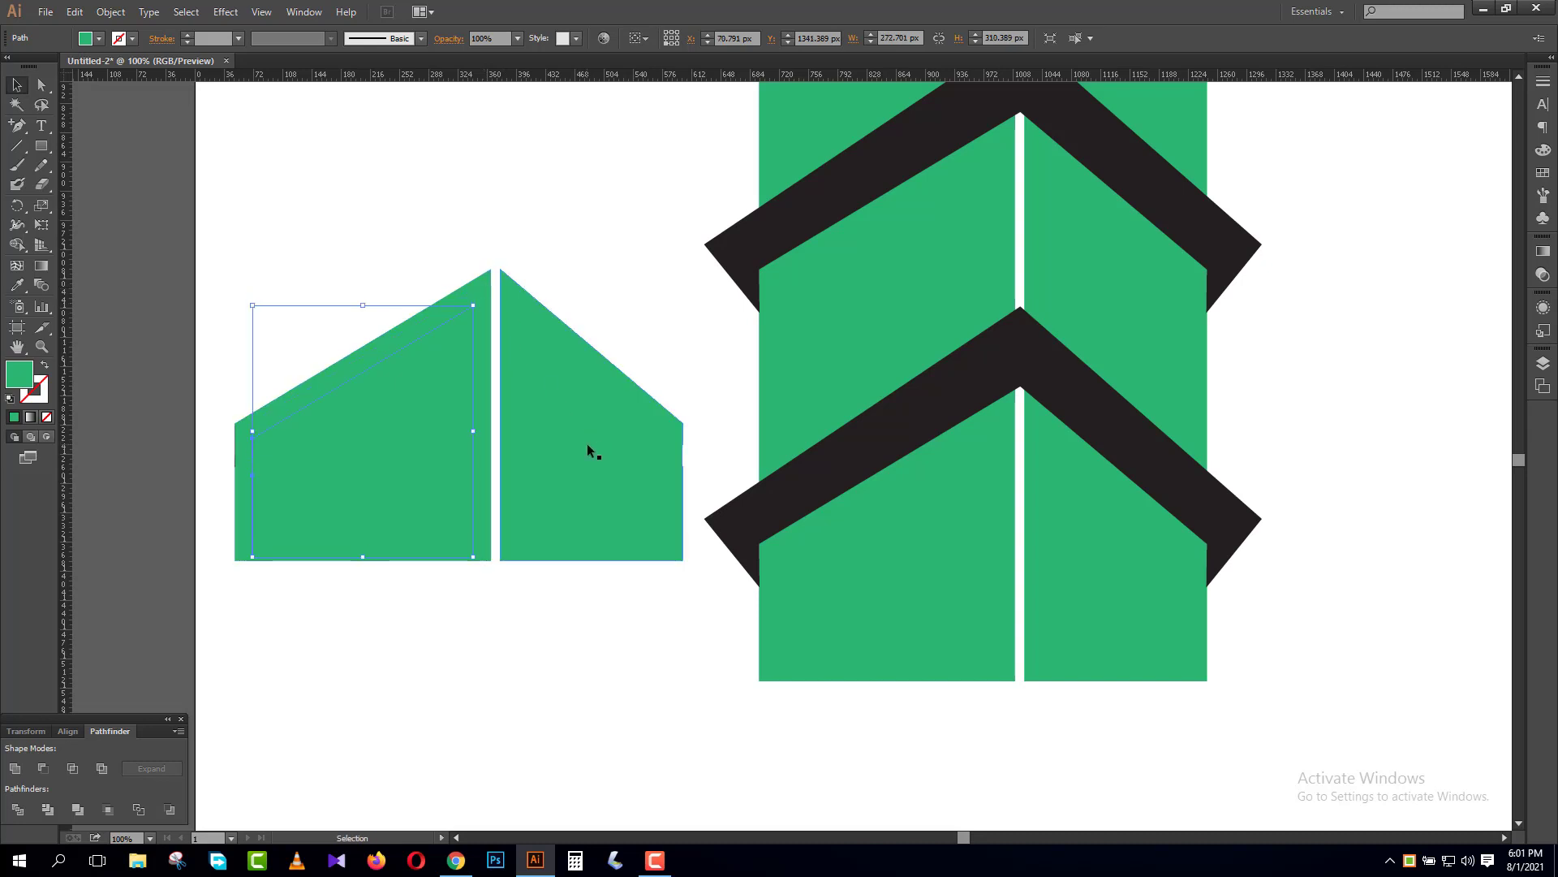
{"action": "key", "text": "Down"}
{"action": "key", "text": "Down"}
{"action": "key", "text": "Down"}
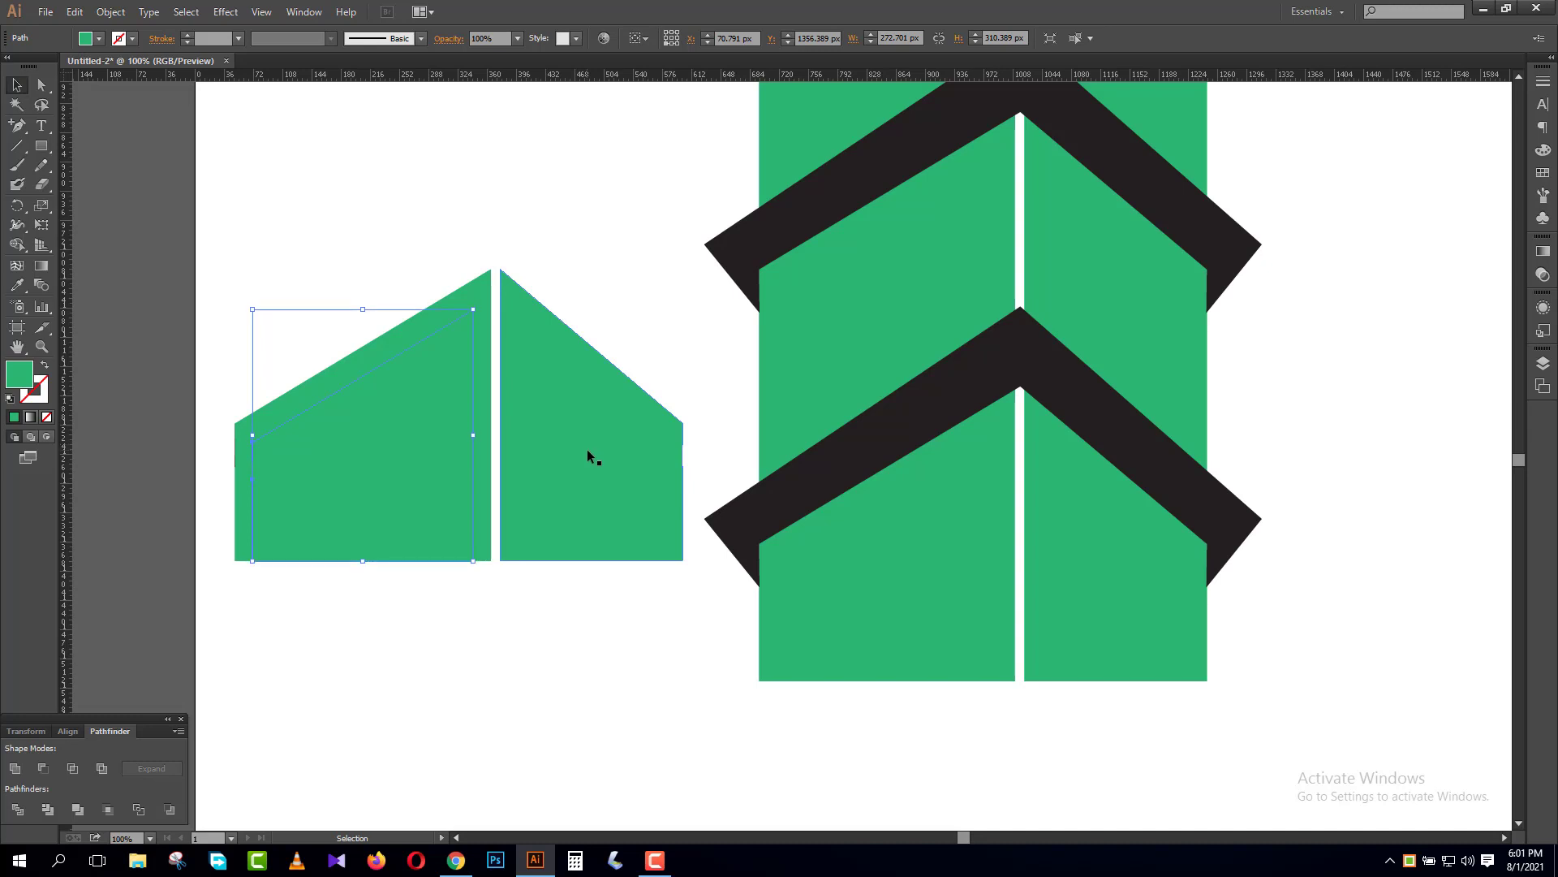
{"action": "left_click", "coordinate": [425, 515], "text": "shift"}
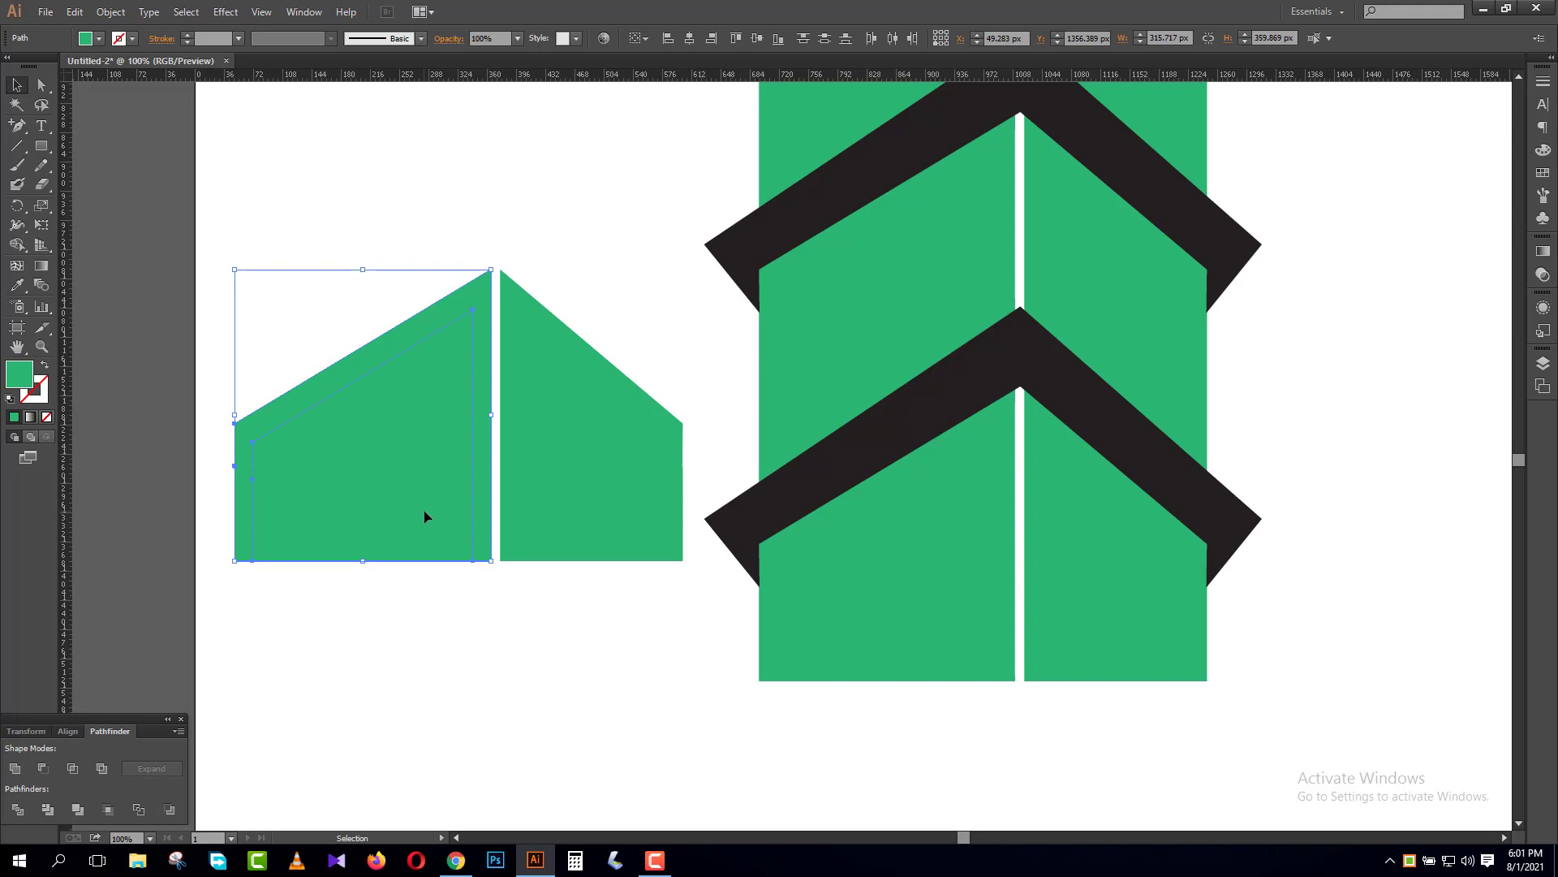
{"action": "left_click", "coordinate": [411, 570]}
{"action": "left_click", "coordinate": [379, 513]}
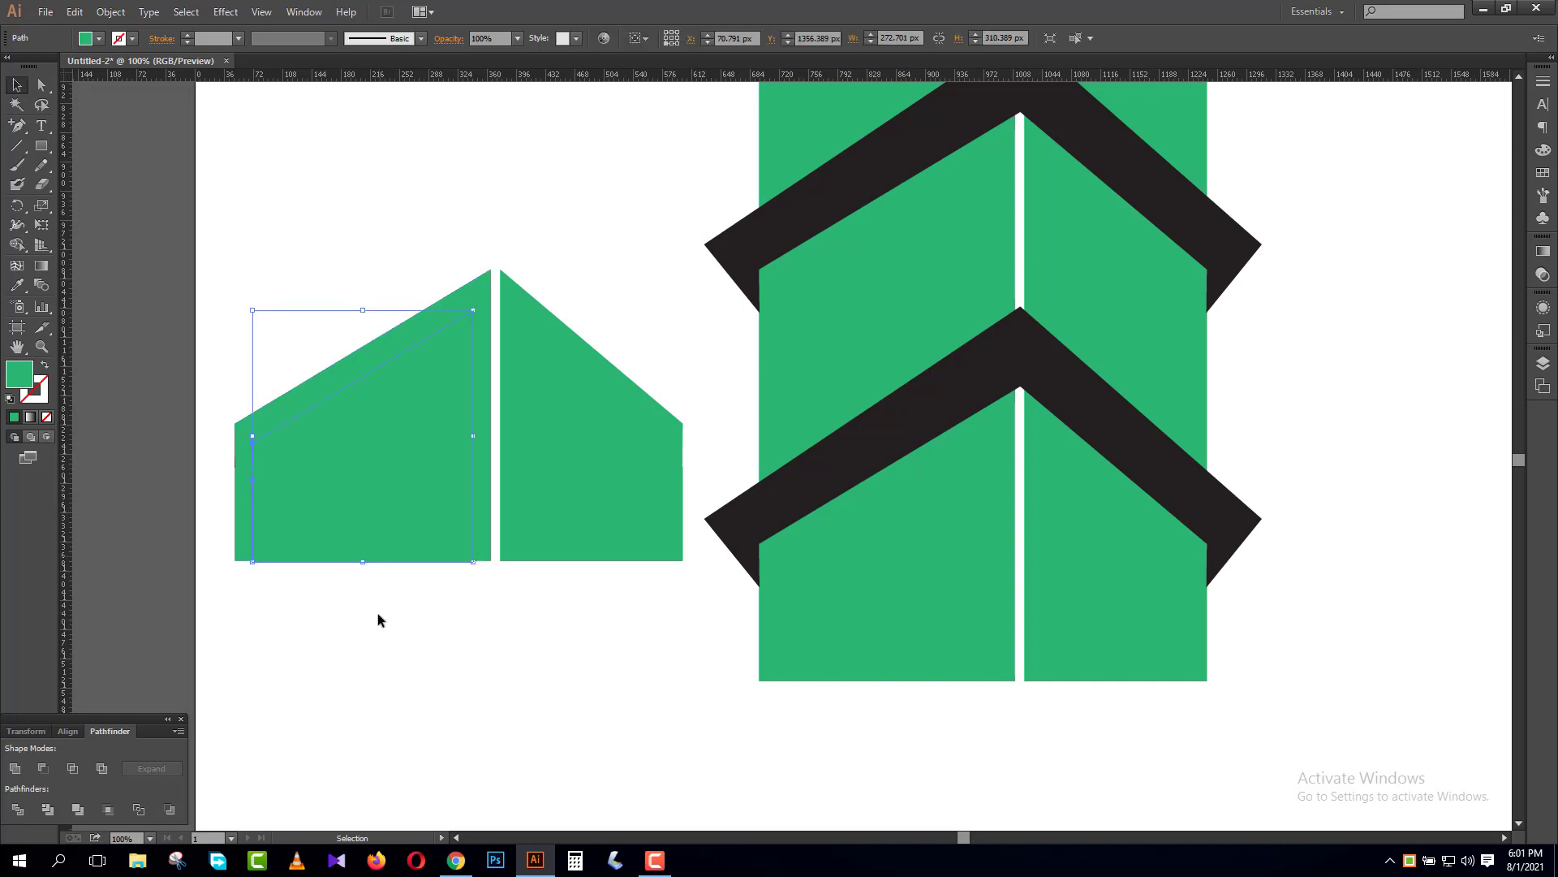
- Divide the left green piece with its inset copy using Pathfinder Divide and ungroup the result
{"action": "left_click_drag", "start_coordinate": [408, 655], "coordinate": [345, 411]}
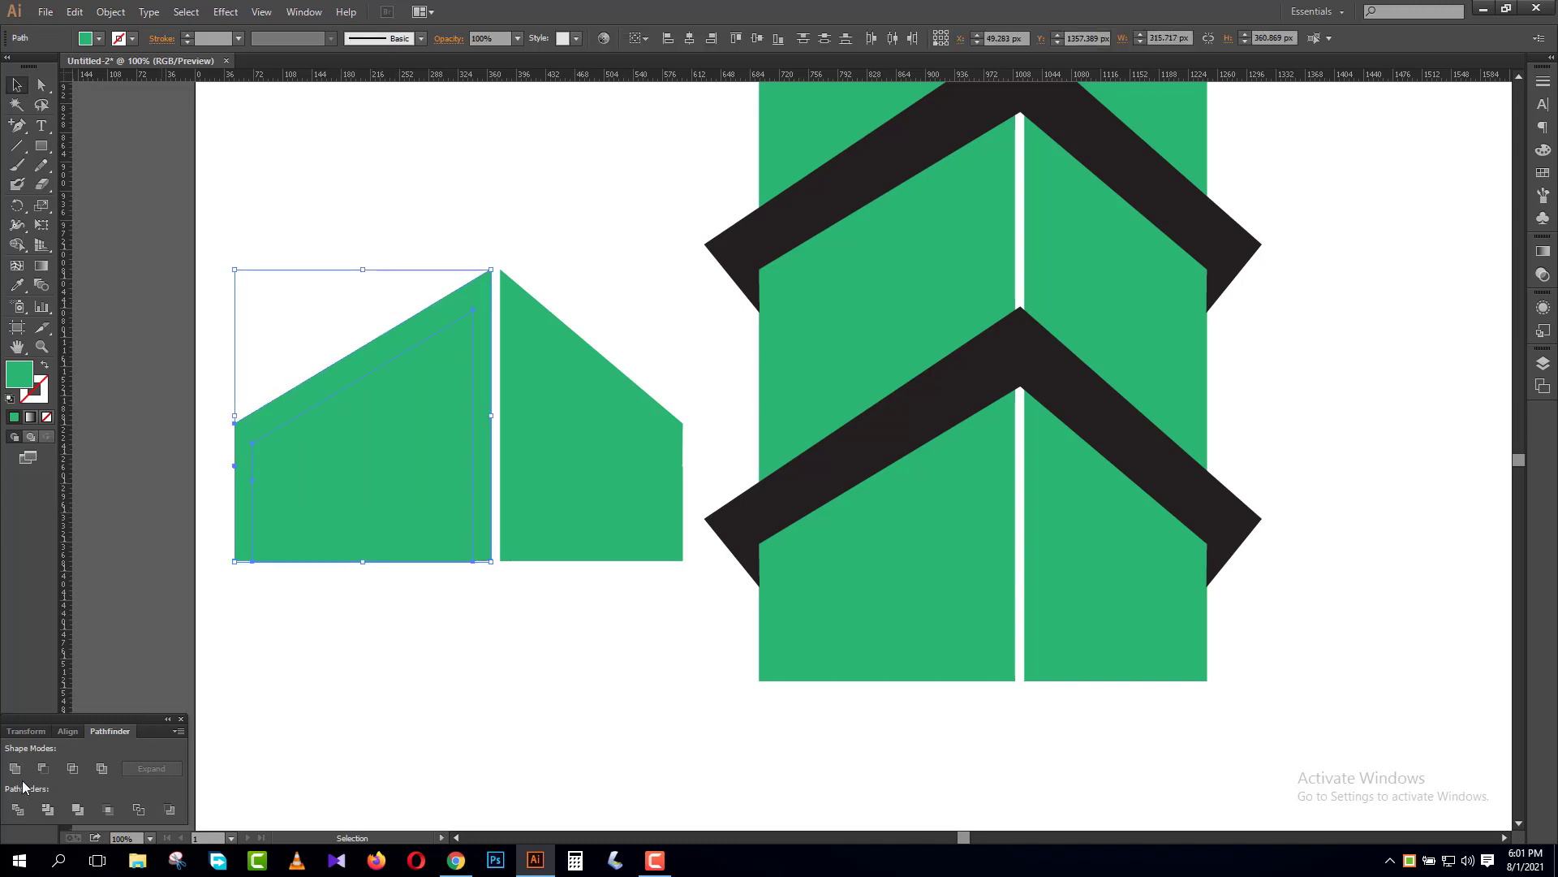
{"action": "left_click", "coordinate": [313, 690]}
{"action": "right_click", "coordinate": [370, 486]}
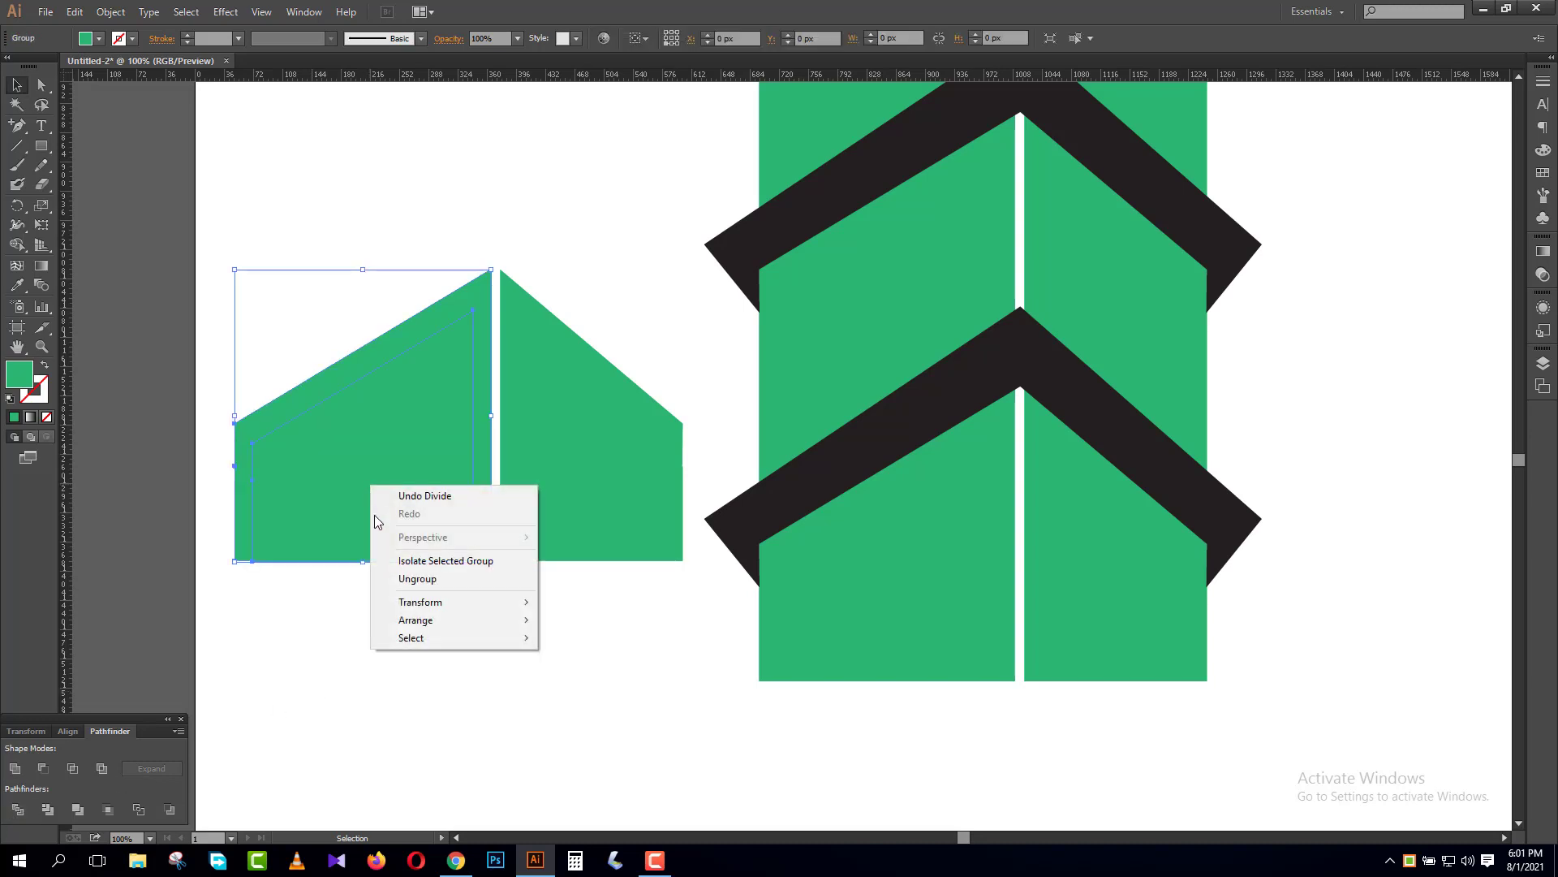
{"action": "left_click", "coordinate": [410, 580]}
{"action": "left_click", "coordinate": [410, 579]}
- Delete the inner pieces of the divided left shape, keeping only the thin green frame
{"action": "left_click", "coordinate": [388, 490]}
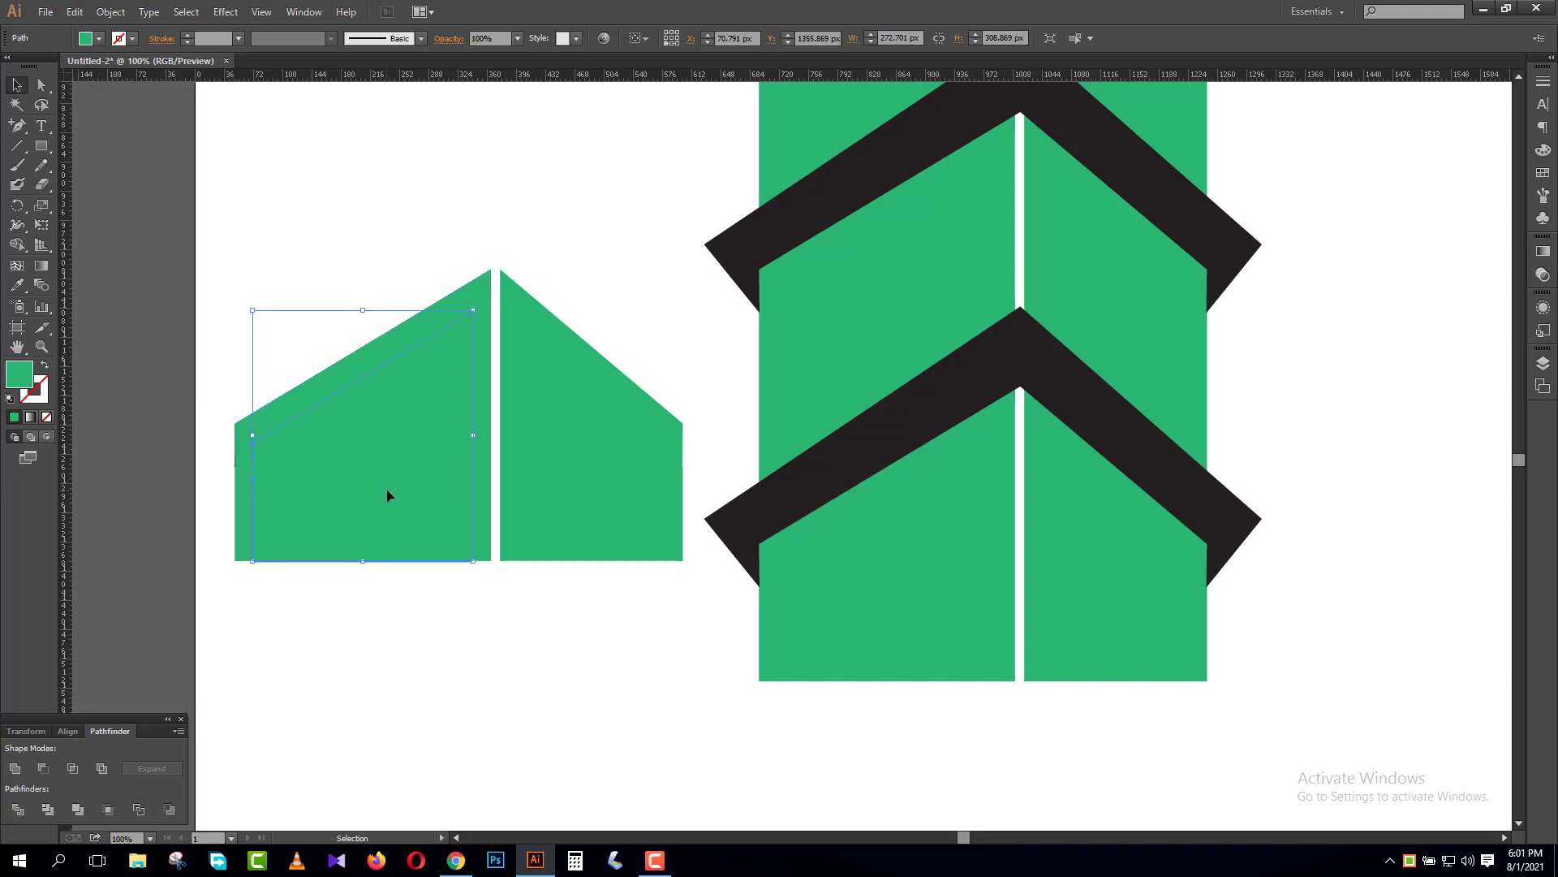
{"action": "key", "text": "Delete"}
{"action": "left_click_drag", "start_coordinate": [380, 504], "coordinate": [384, 654]}
{"action": "key", "text": "Delete"}
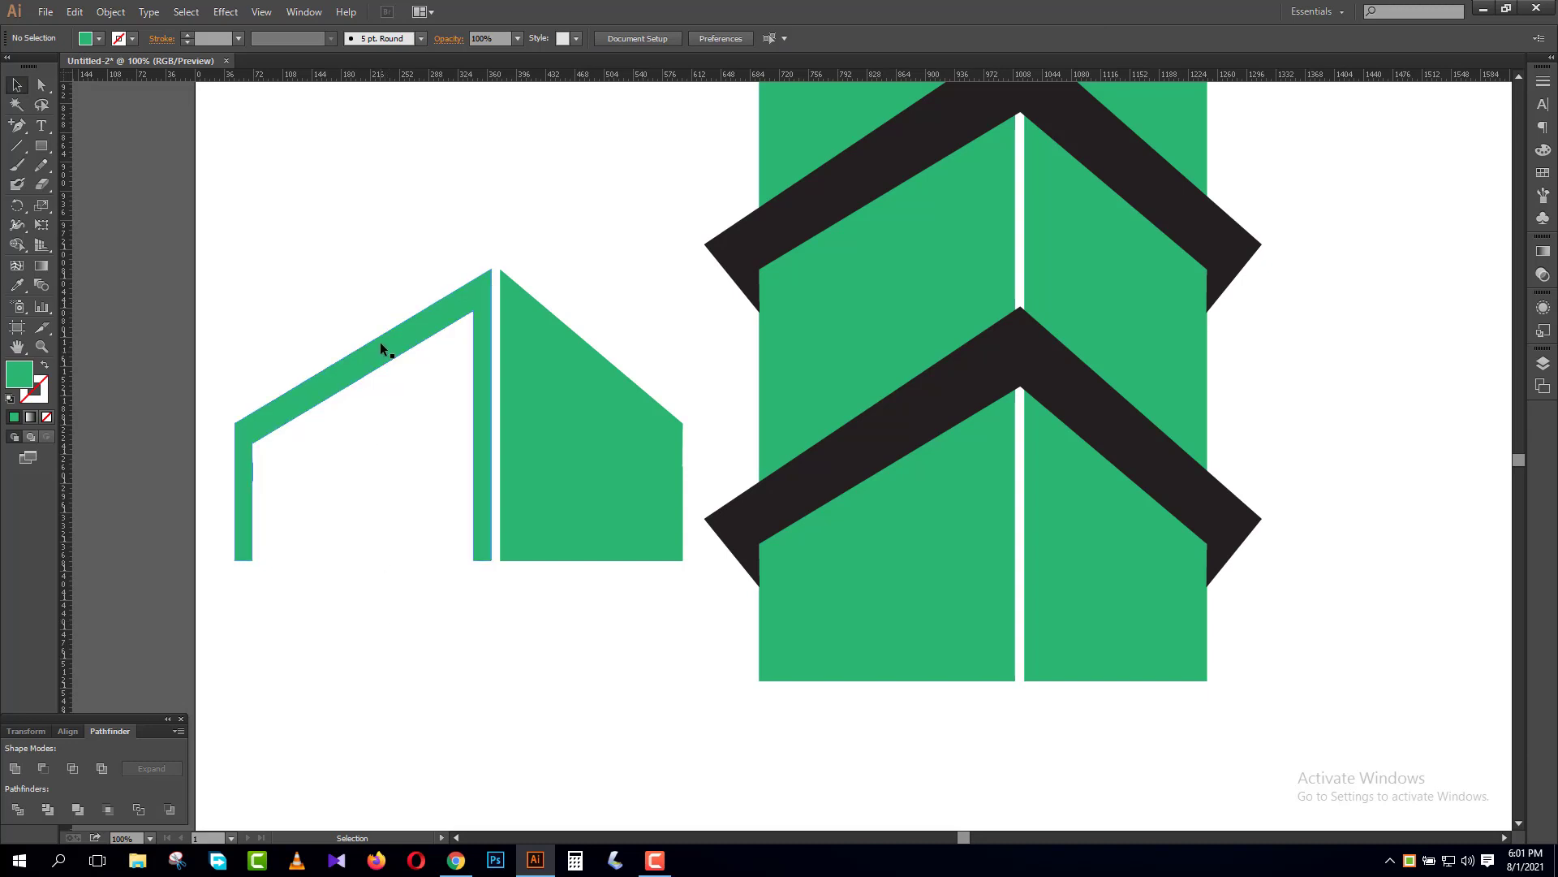
- Move the frame onto the building's lower left green piece, scale it about its centre to roughly 281 by 320 px, and fill it black
{"action": "left_click_drag", "start_coordinate": [398, 353], "coordinate": [907, 474]}
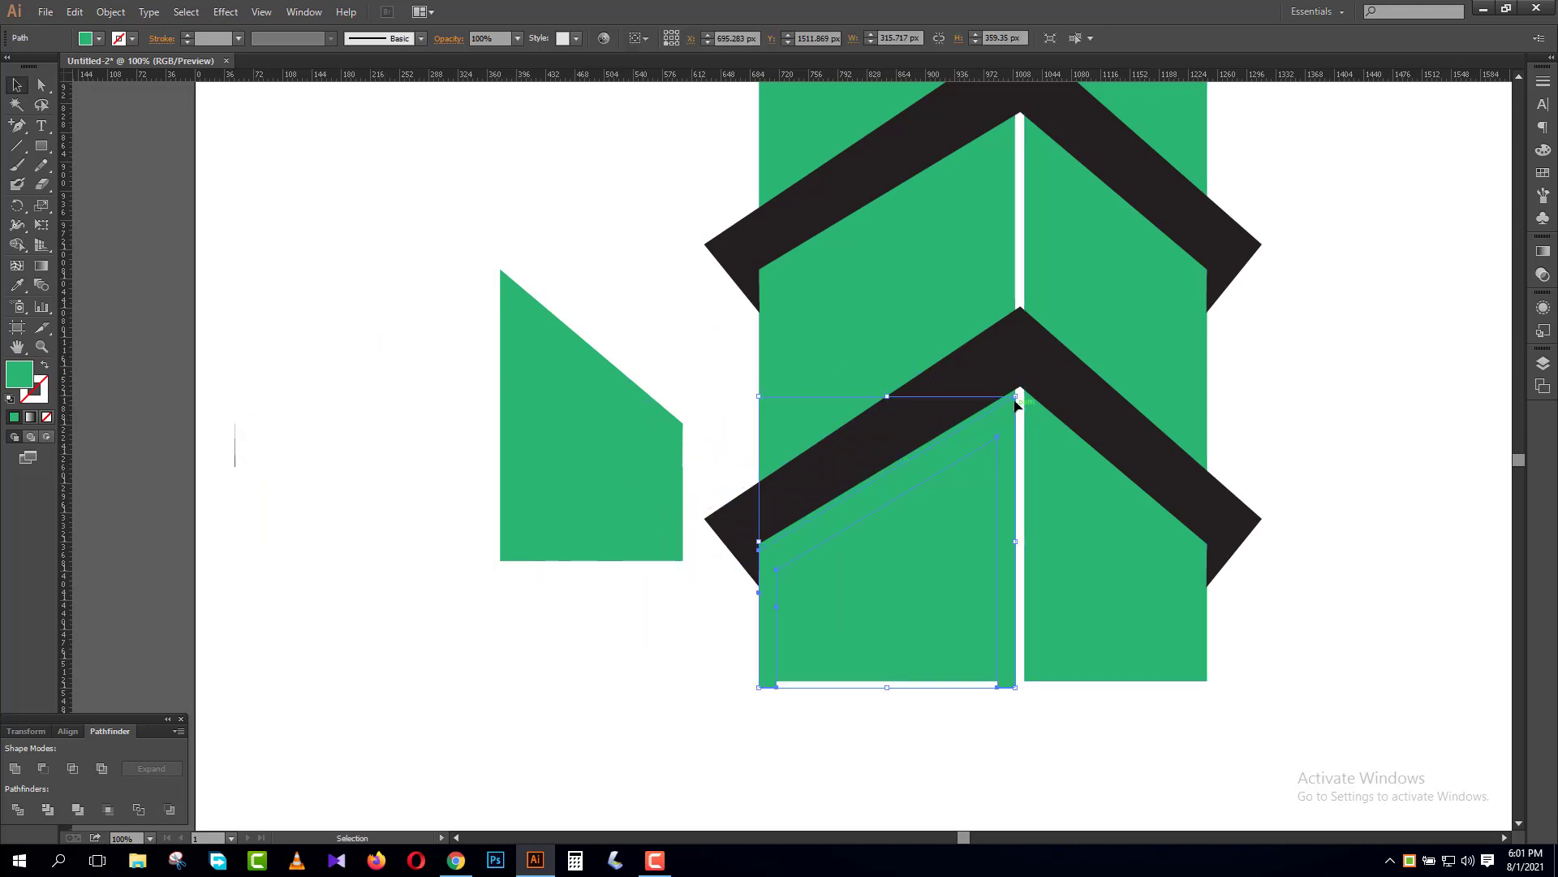
{"action": "left_click_drag", "start_coordinate": [1015, 401], "coordinate": [1008, 416]}
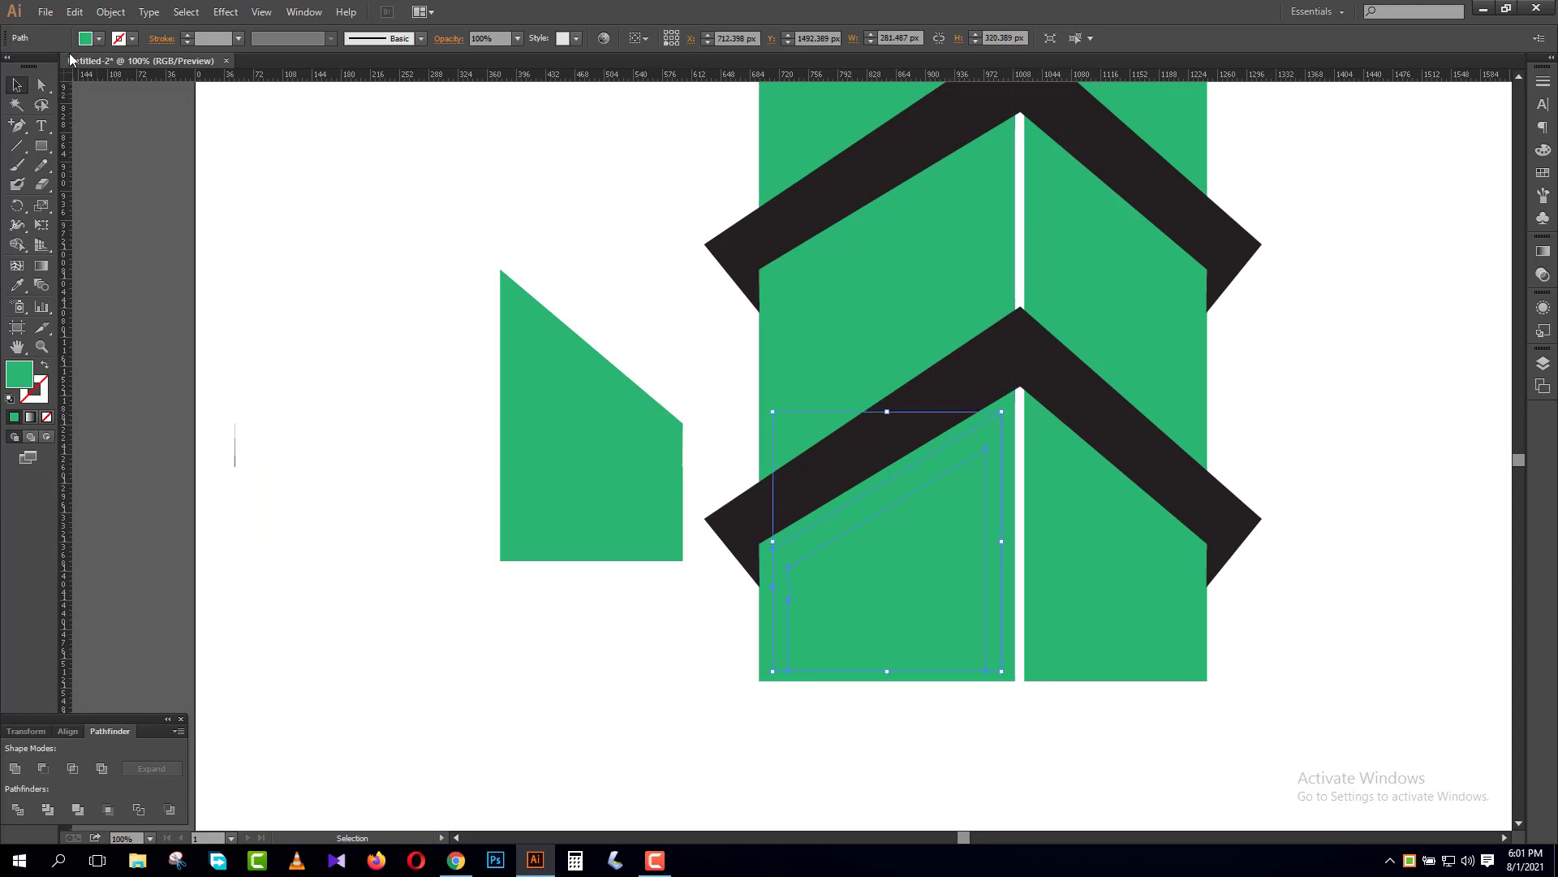
{"action": "left_click", "coordinate": [85, 38]}
{"action": "left_click", "coordinate": [45, 66]}
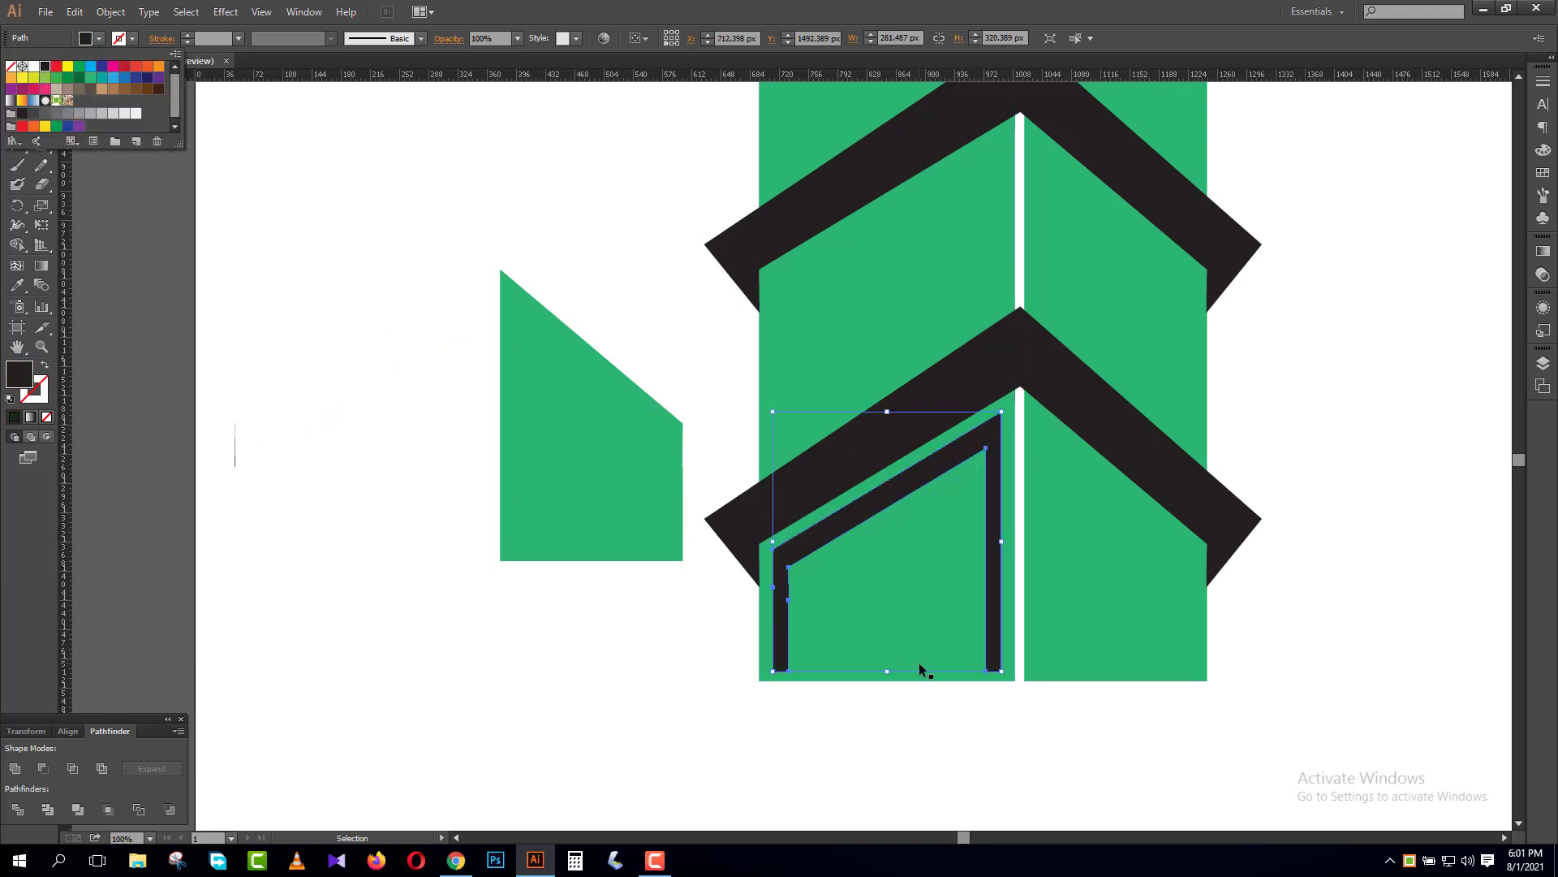
- Align the black frame's bottom edge with the bottom of the building's left green half
{"action": "left_click_drag", "start_coordinate": [924, 720], "coordinate": [778, 665]}
{"action": "left_click", "coordinate": [71, 731]}
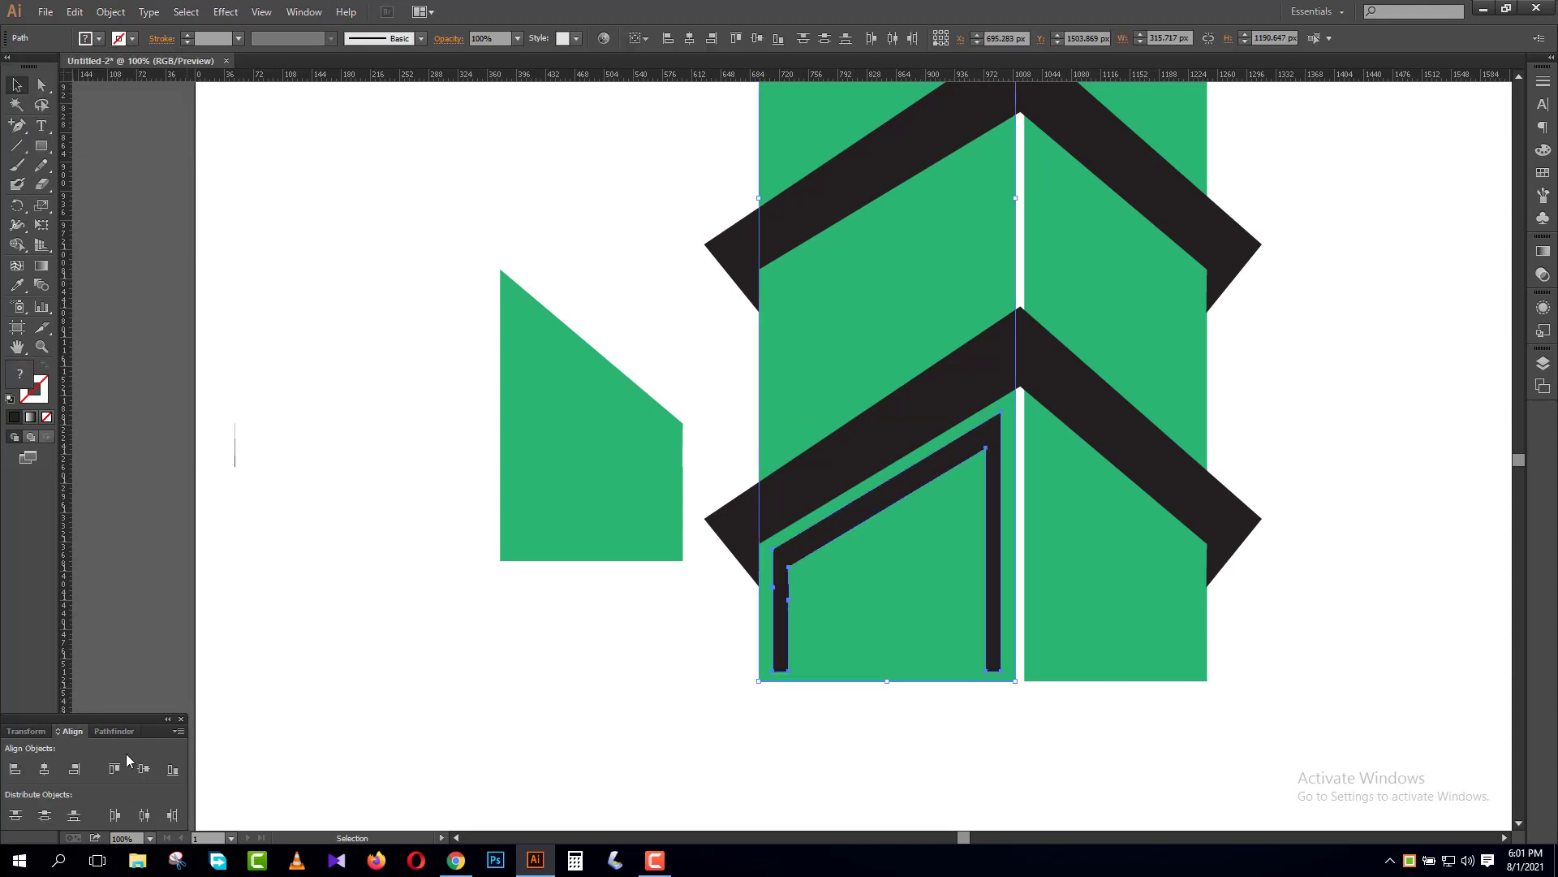
{"action": "left_click", "coordinate": [172, 771]}
{"action": "left_click", "coordinate": [873, 771]}
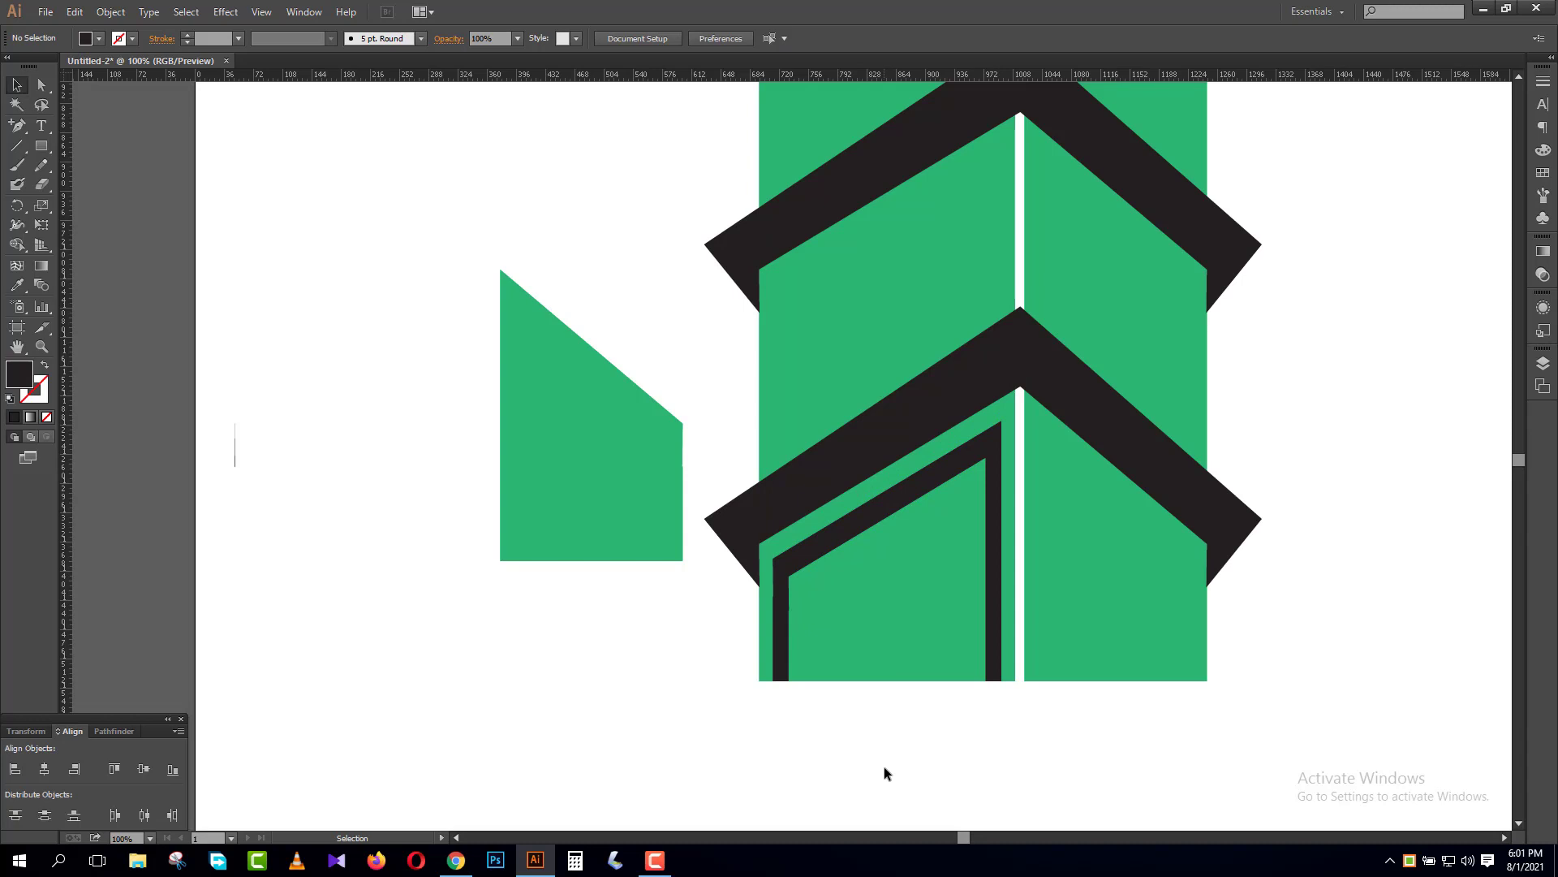
- Move the remaining copied green piece onto the building's lower right piece and fill it black
{"action": "left_click", "coordinate": [583, 477]}
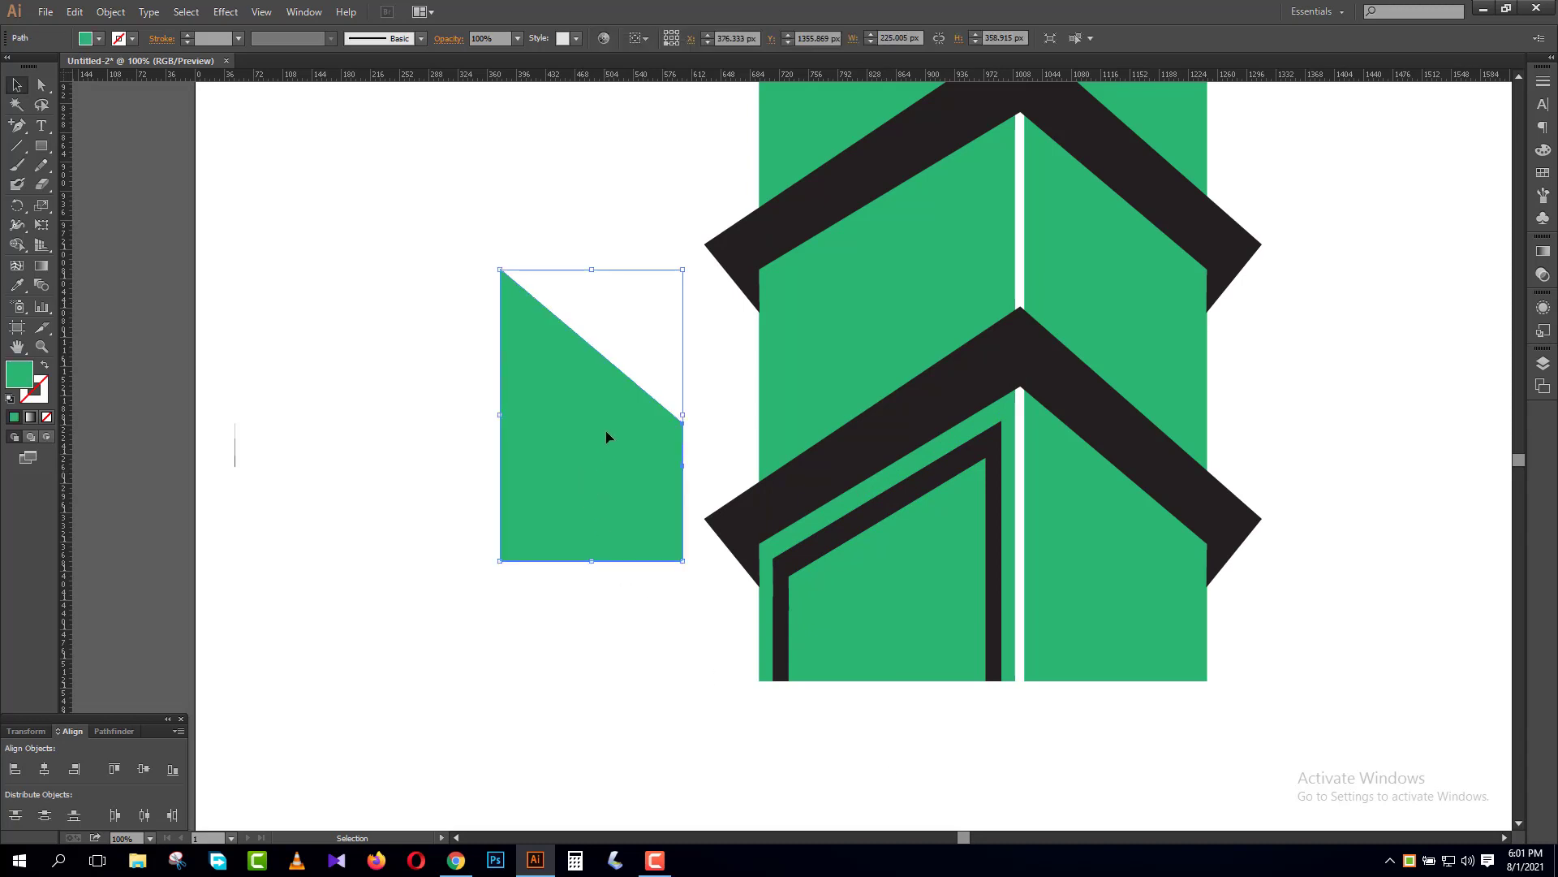
{"action": "left_click_drag", "start_coordinate": [590, 417], "coordinate": [1113, 545]}
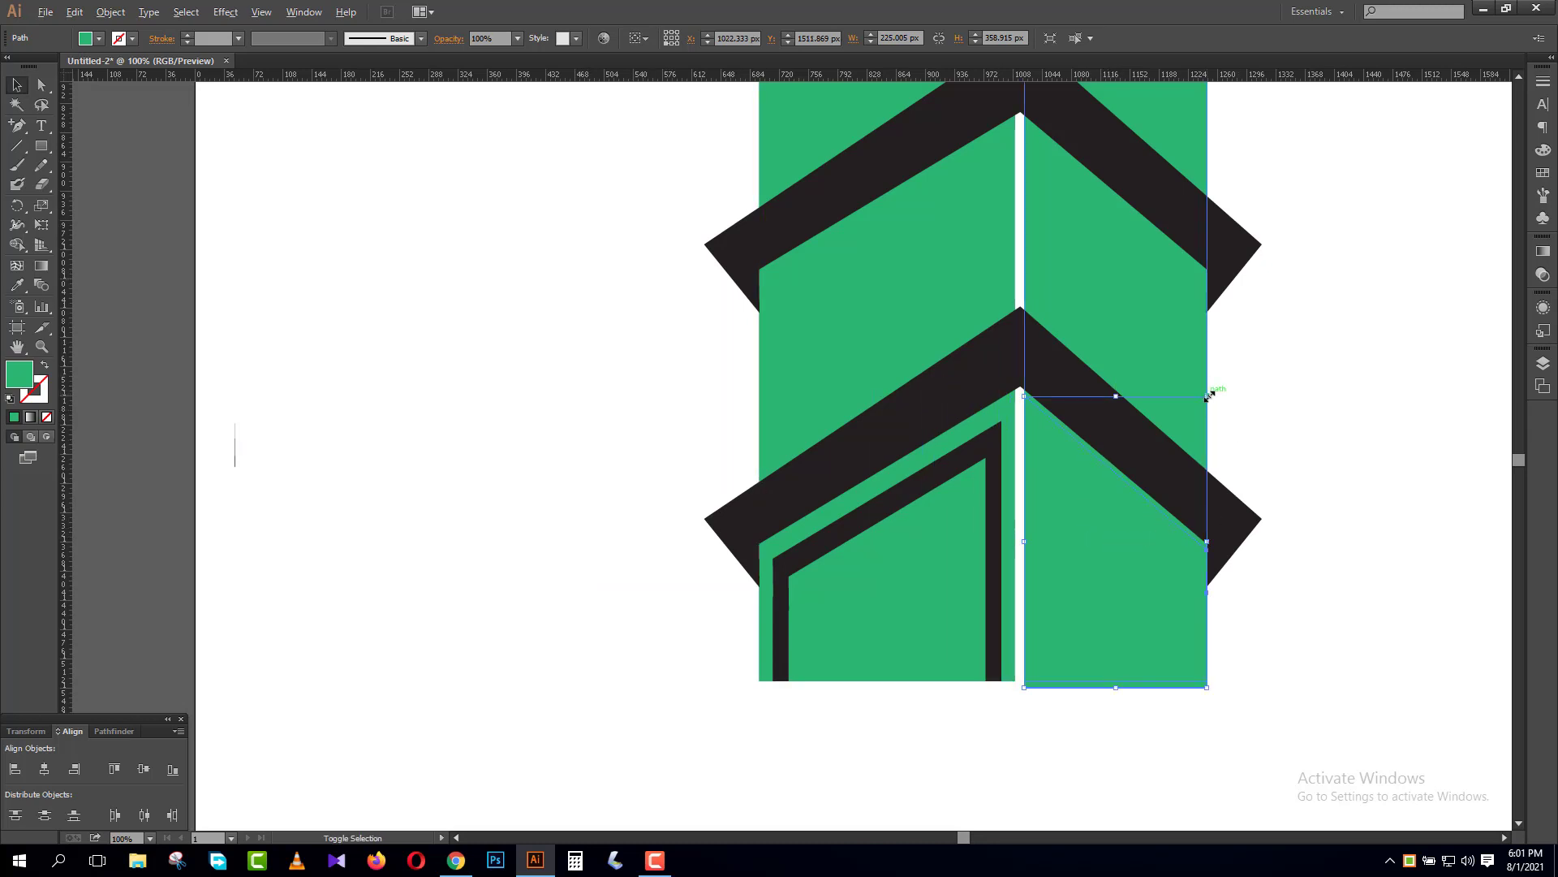
{"action": "left_click", "coordinate": [98, 38]}
{"action": "left_click", "coordinate": [45, 67]}
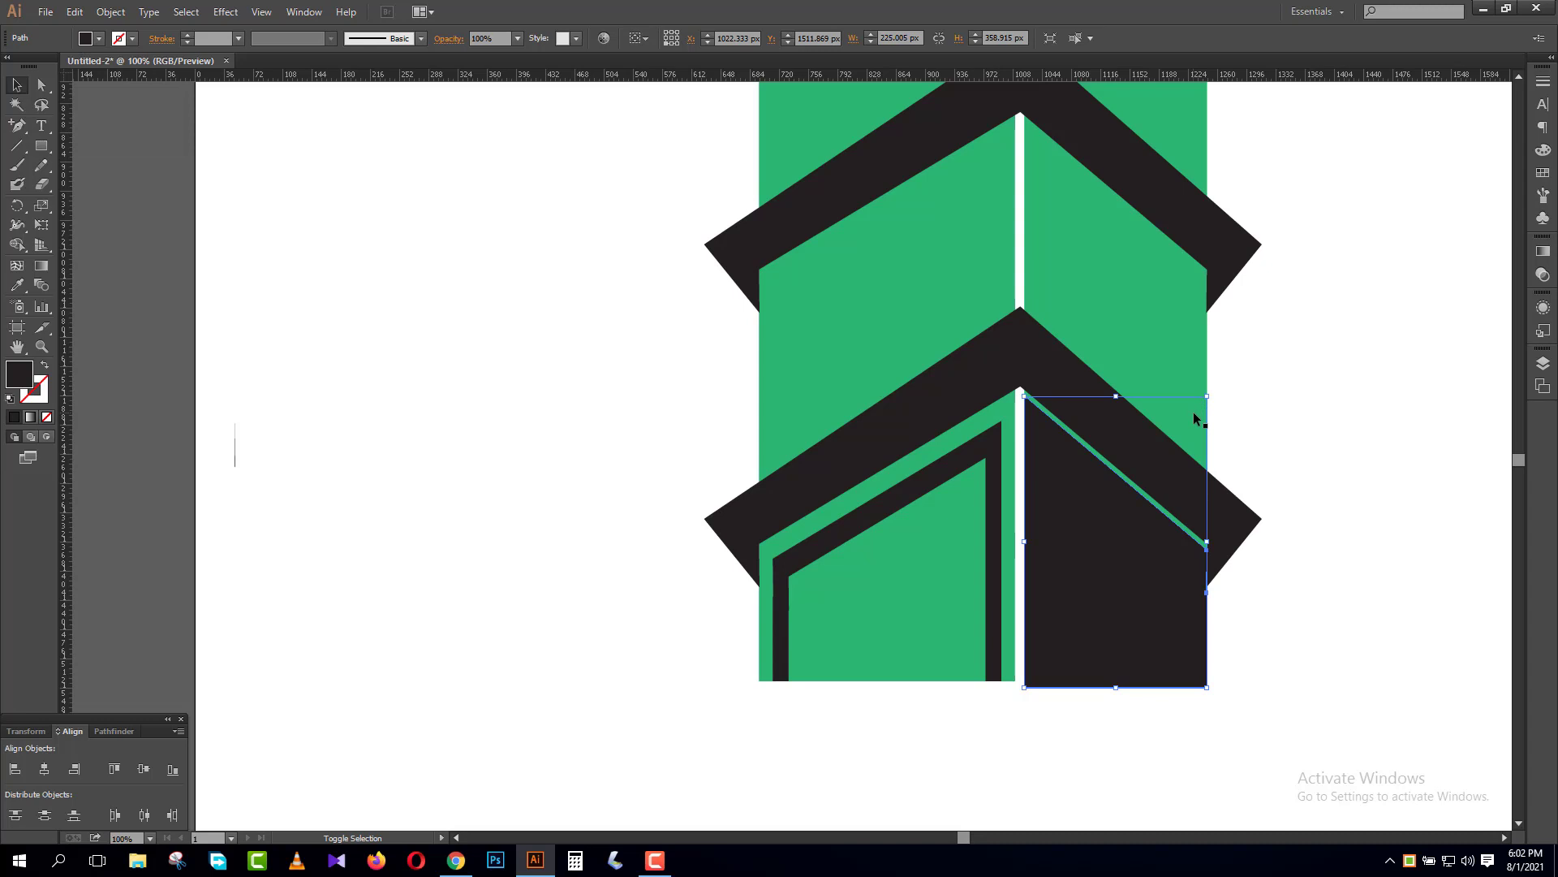
- Scale the black right piece down about its centre to roughly 160 by 255 px
{"action": "left_click", "coordinate": [1235, 385]}
{"action": "left_click", "coordinate": [1164, 551]}
{"action": "left_click_drag", "start_coordinate": [1206, 400], "coordinate": [1194, 418]}
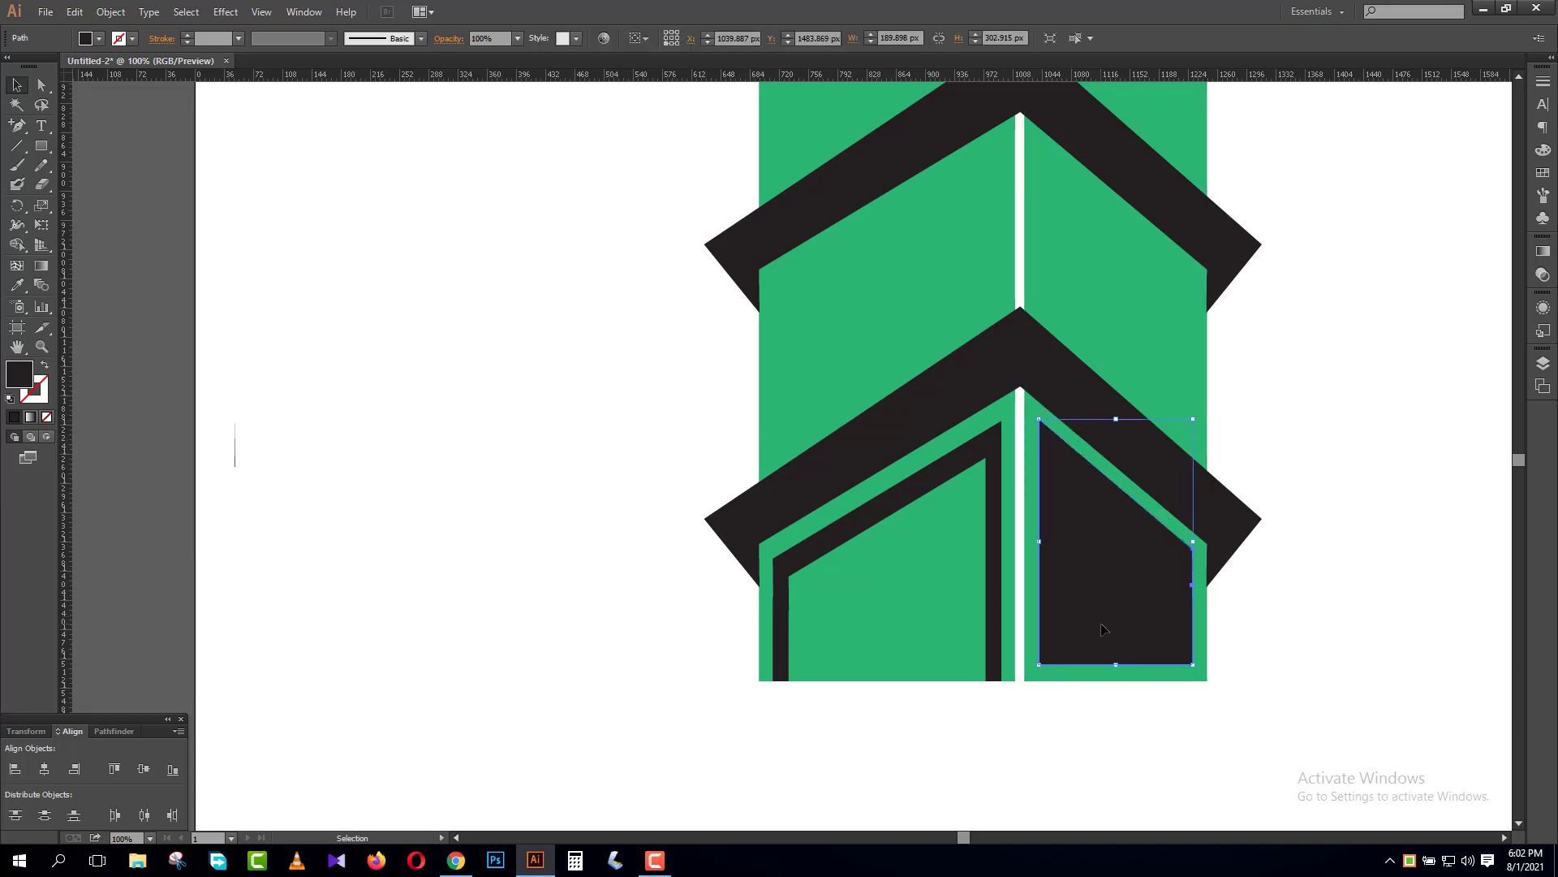
{"action": "left_click", "coordinate": [1324, 562]}
{"action": "left_click", "coordinate": [1085, 583]}
{"action": "left_click", "coordinate": [1321, 564]}
{"action": "left_click", "coordinate": [1132, 562]}
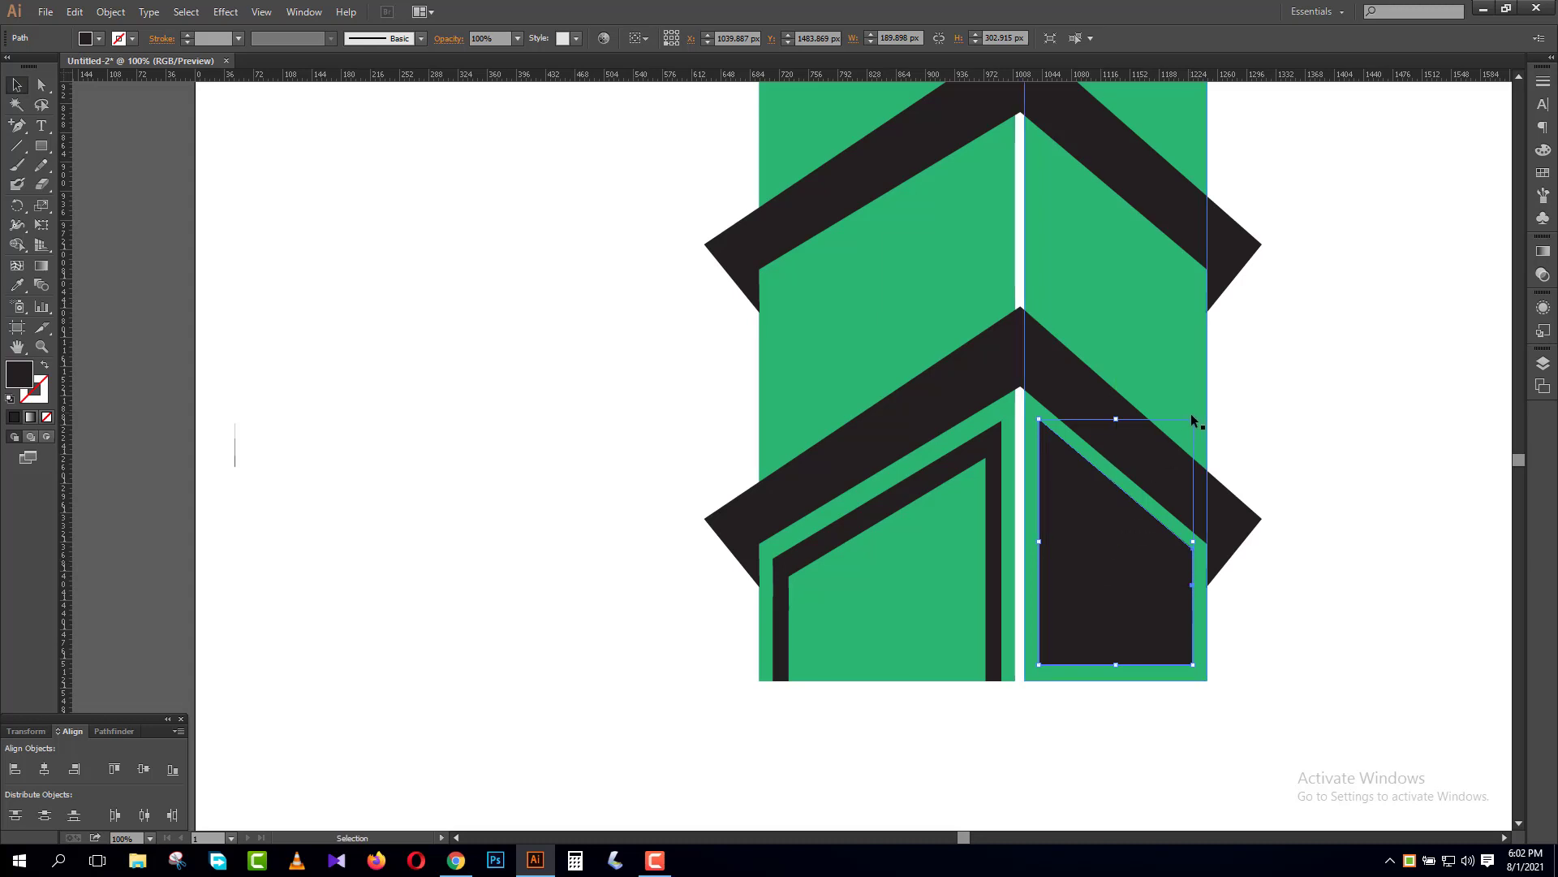
{"action": "left_click_drag", "start_coordinate": [1192, 420], "coordinate": [1181, 439]}
{"action": "left_click", "coordinate": [1323, 599]}
{"action": "left_click", "coordinate": [1170, 602]}
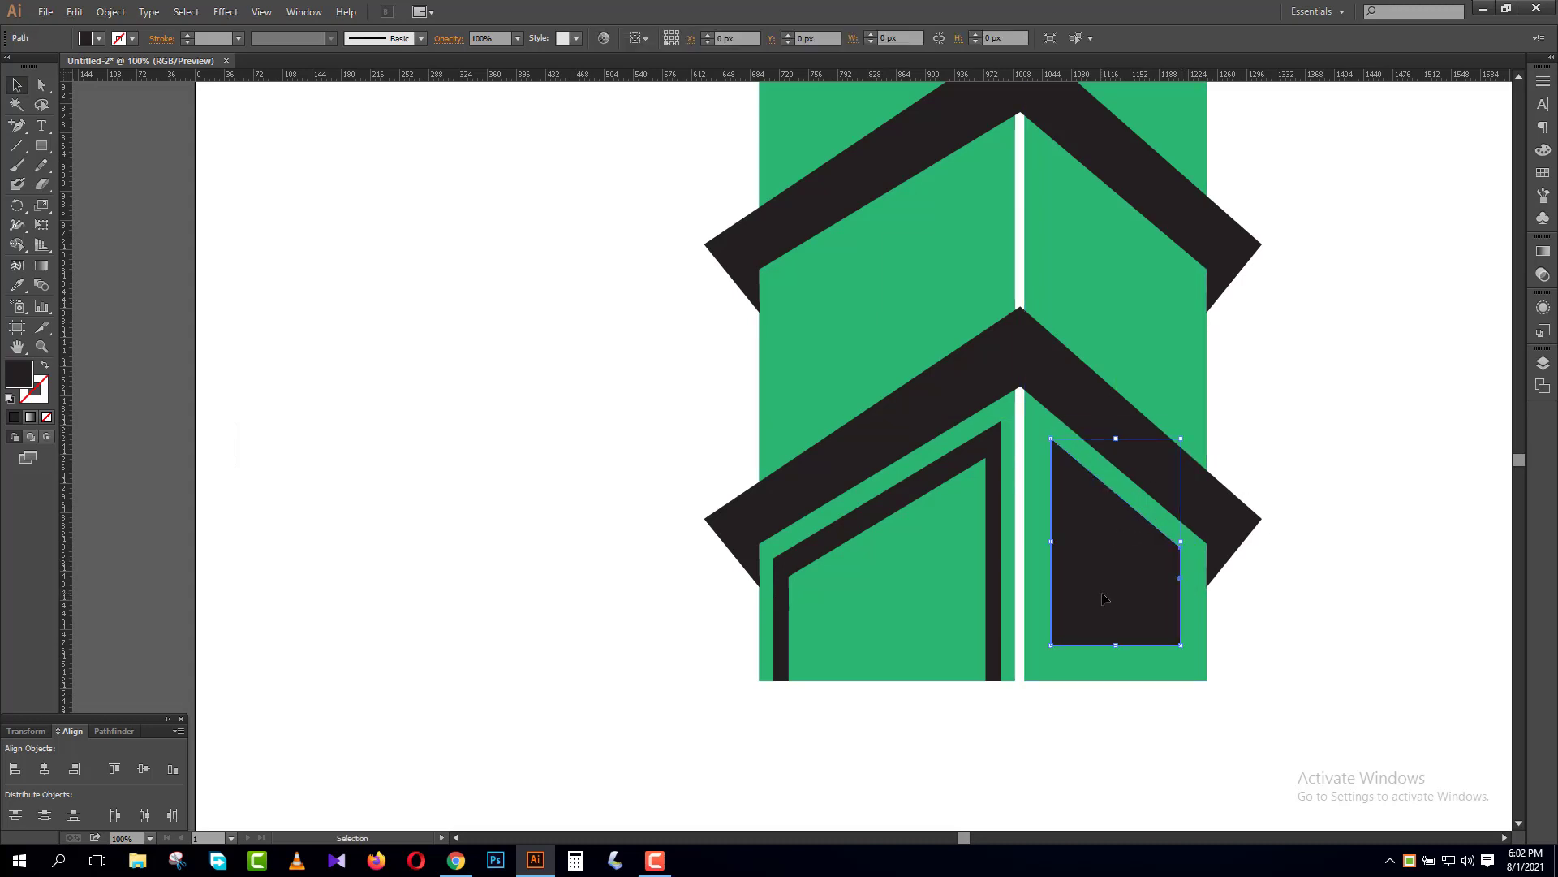
- Draw a thin black horizontal bar of 287 by 17 px beside the building and duplicate it vertically
{"action": "left_click", "coordinate": [42, 146]}
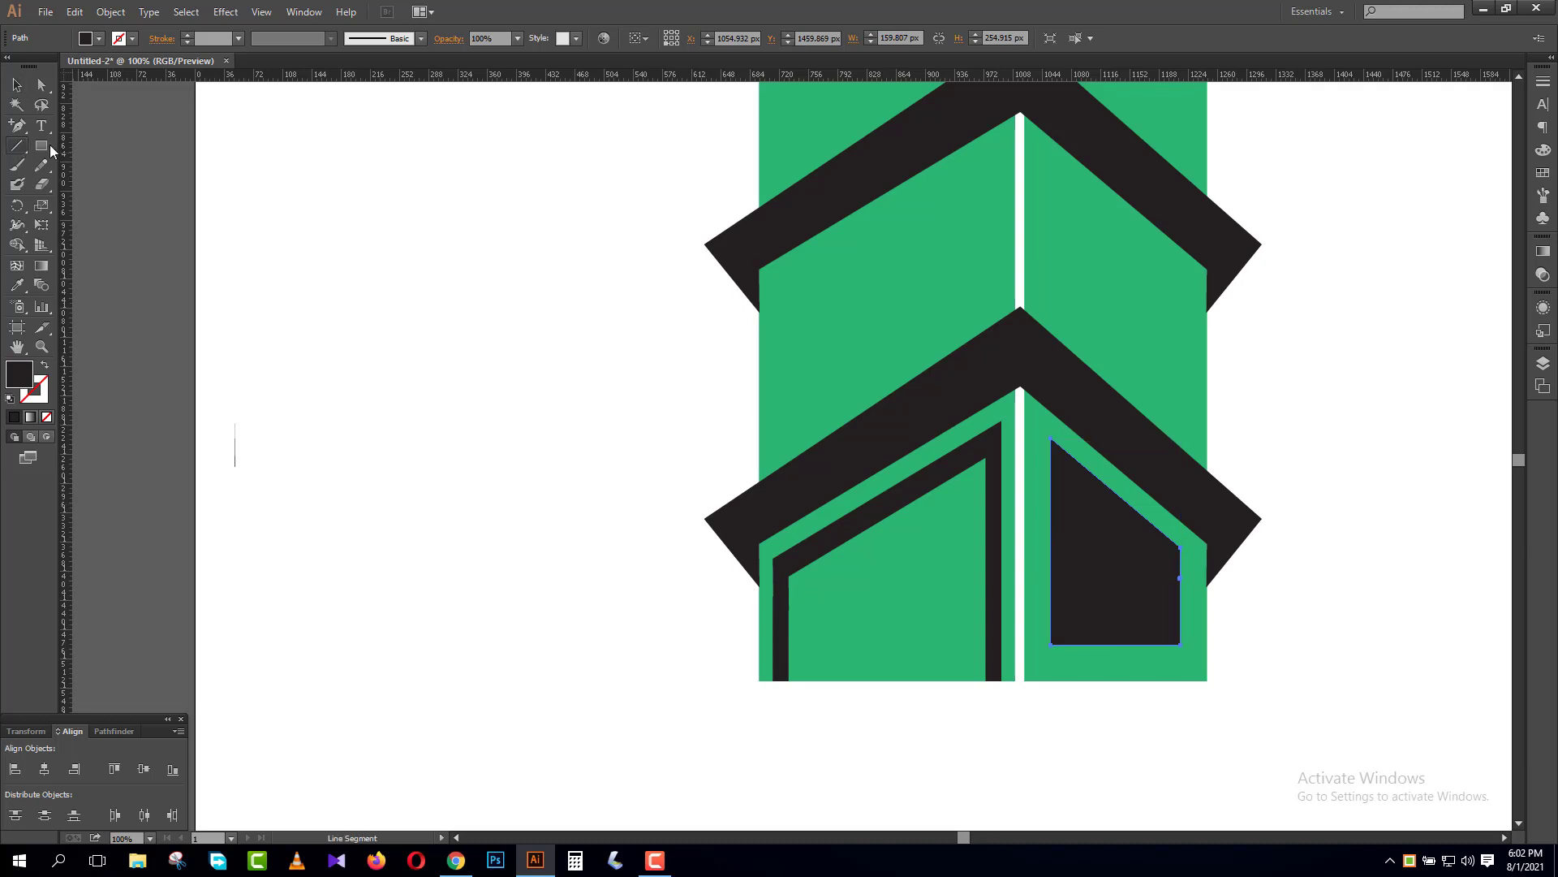
{"action": "left_click_drag", "start_coordinate": [40, 148], "coordinate": [109, 143]}
{"action": "left_click_drag", "start_coordinate": [426, 605], "coordinate": [574, 679]}
{"action": "left_click", "coordinate": [15, 90]}
{"action": "left_click", "coordinate": [565, 494]}
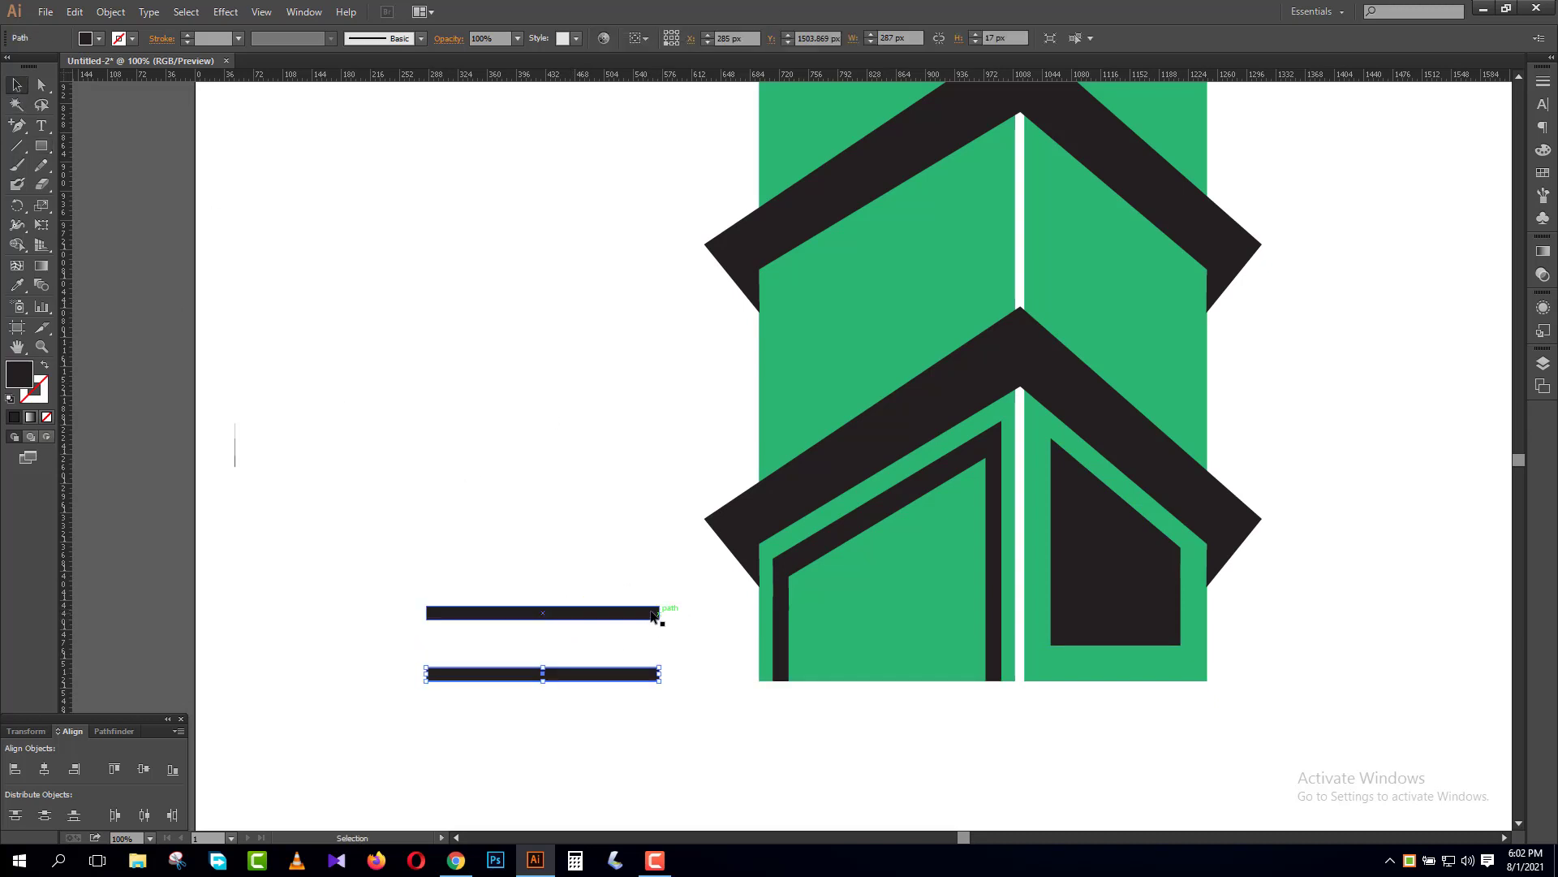
- Rotate the upper bar 90 degrees and align both bars' vertical centres to form a cross
{"action": "left_click", "coordinate": [652, 614]}
{"action": "left_click_drag", "start_coordinate": [665, 599], "coordinate": [512, 496]}
{"action": "left_click_drag", "start_coordinate": [618, 550], "coordinate": [479, 743]}
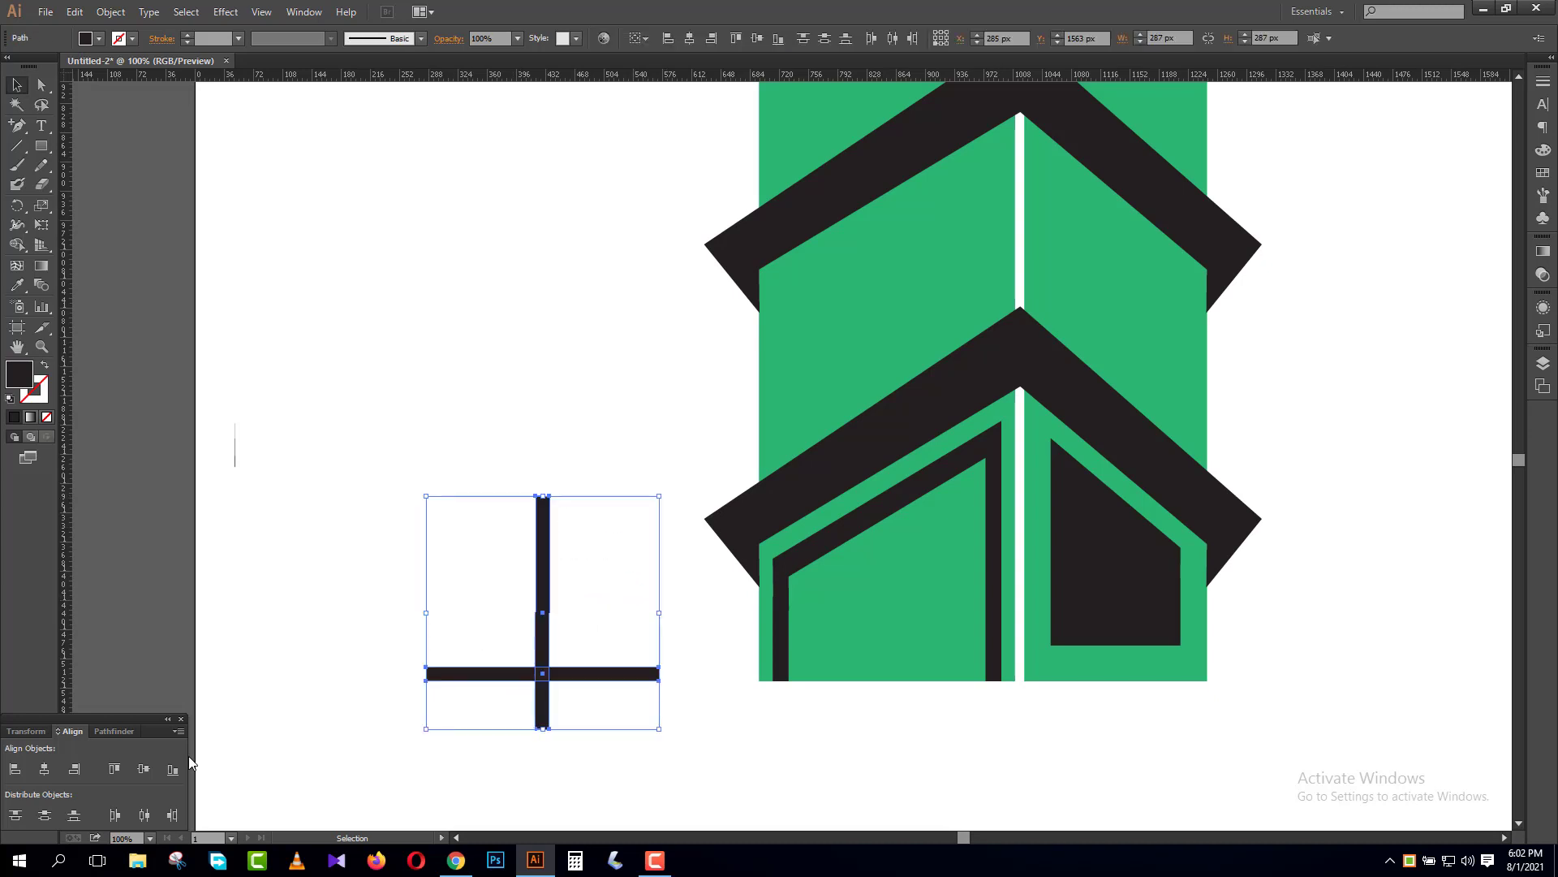
{"action": "left_click", "coordinate": [143, 770]}
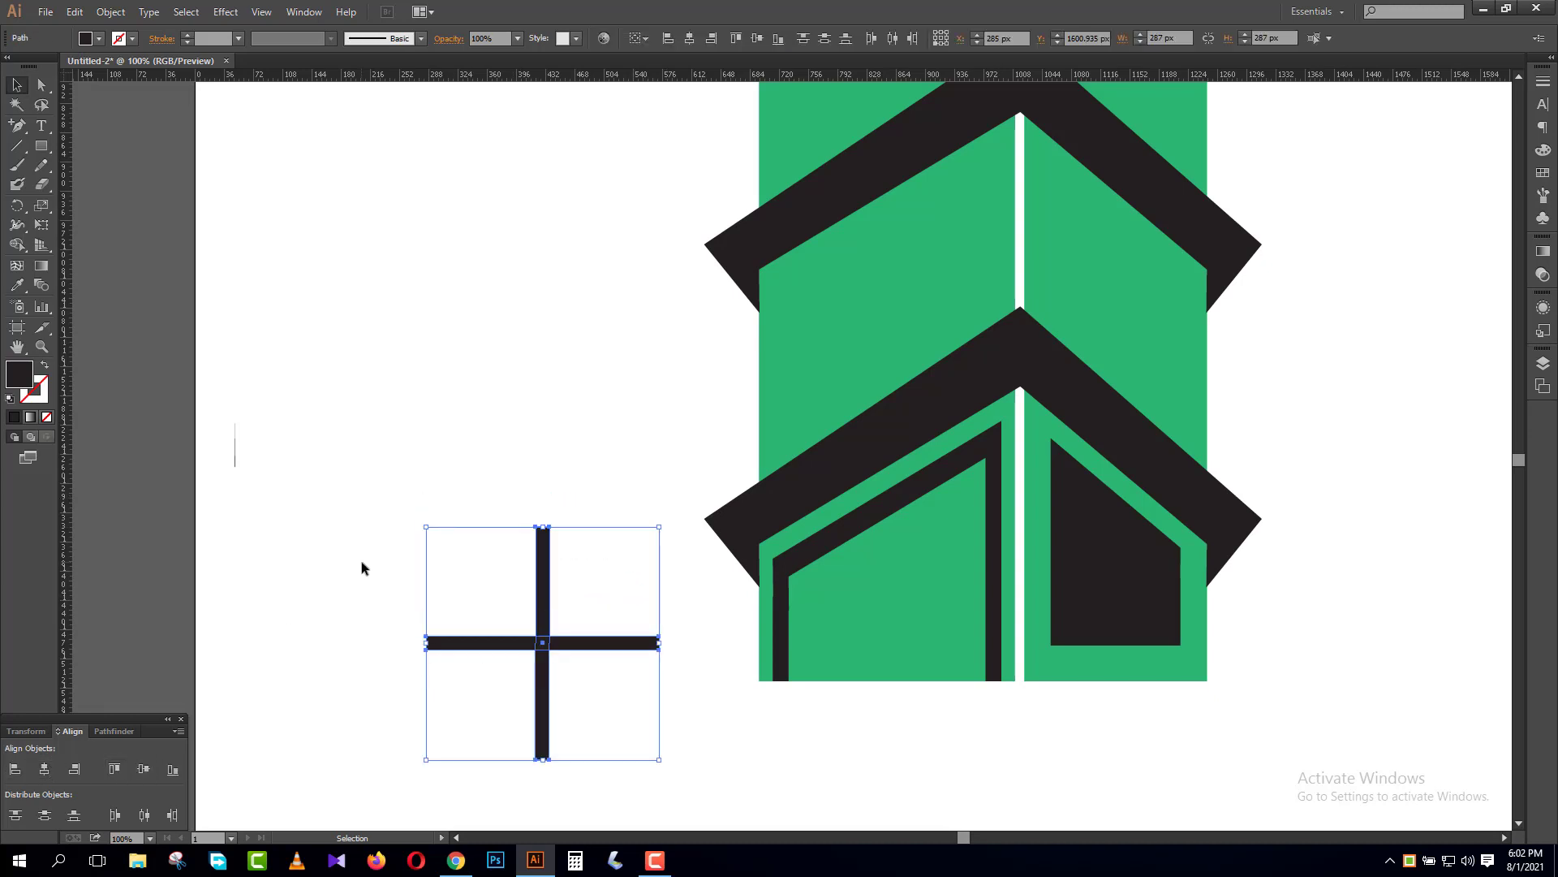
- Delete the cross's vertical bar and rebuild it from a copy of the horizontal bar rotated 90 degrees and centred
{"action": "left_click_drag", "start_coordinate": [358, 559], "coordinate": [571, 688]}
{"action": "left_click", "coordinate": [576, 690]}
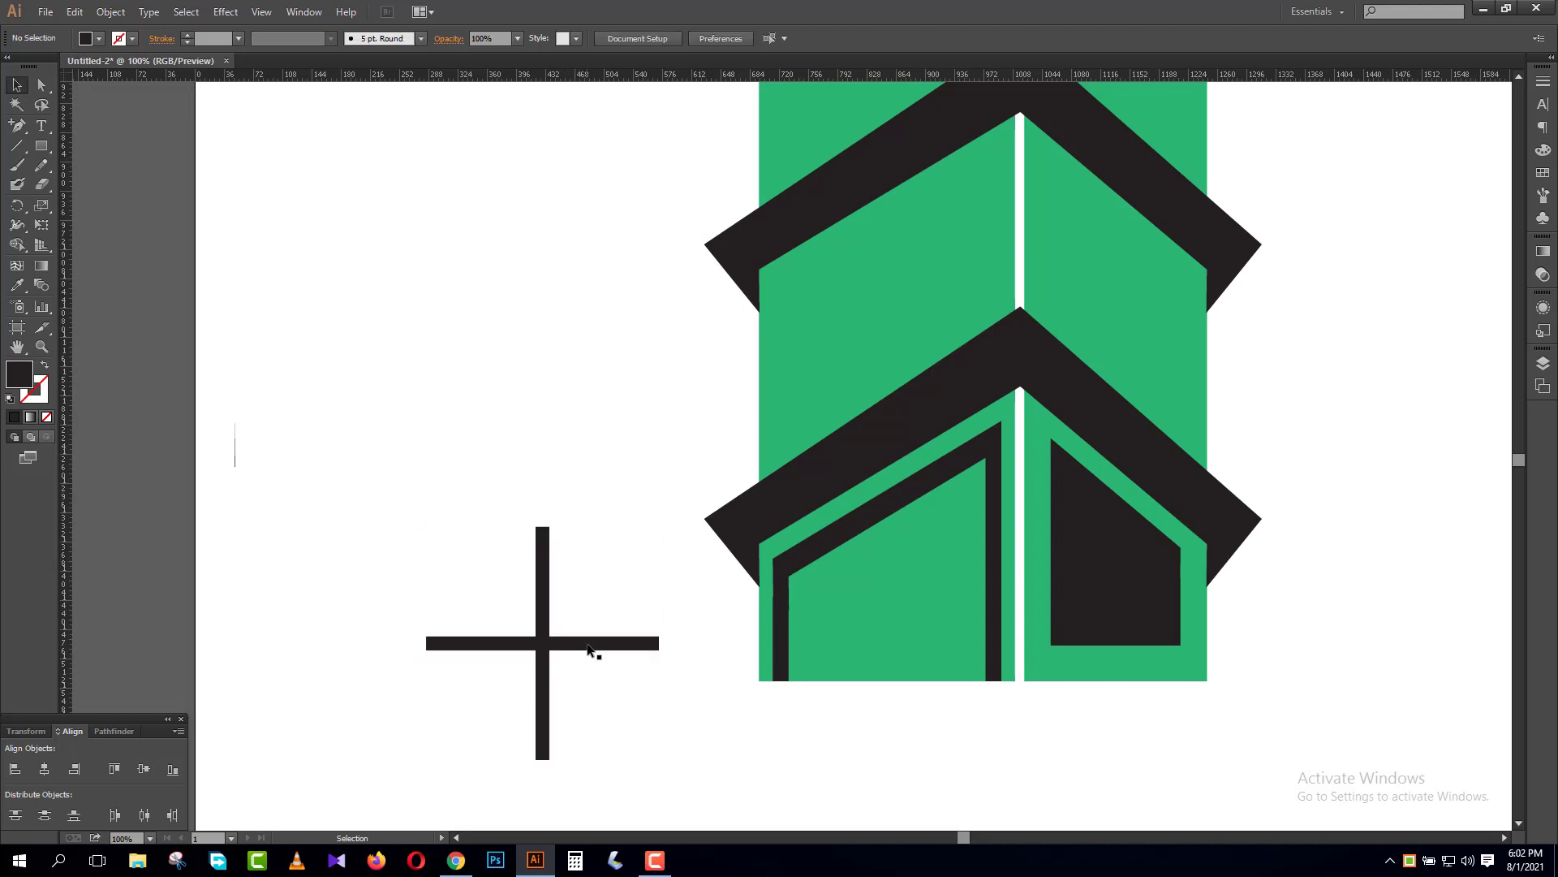
{"action": "left_click", "coordinate": [590, 649]}
{"action": "left_click", "coordinate": [544, 589]}
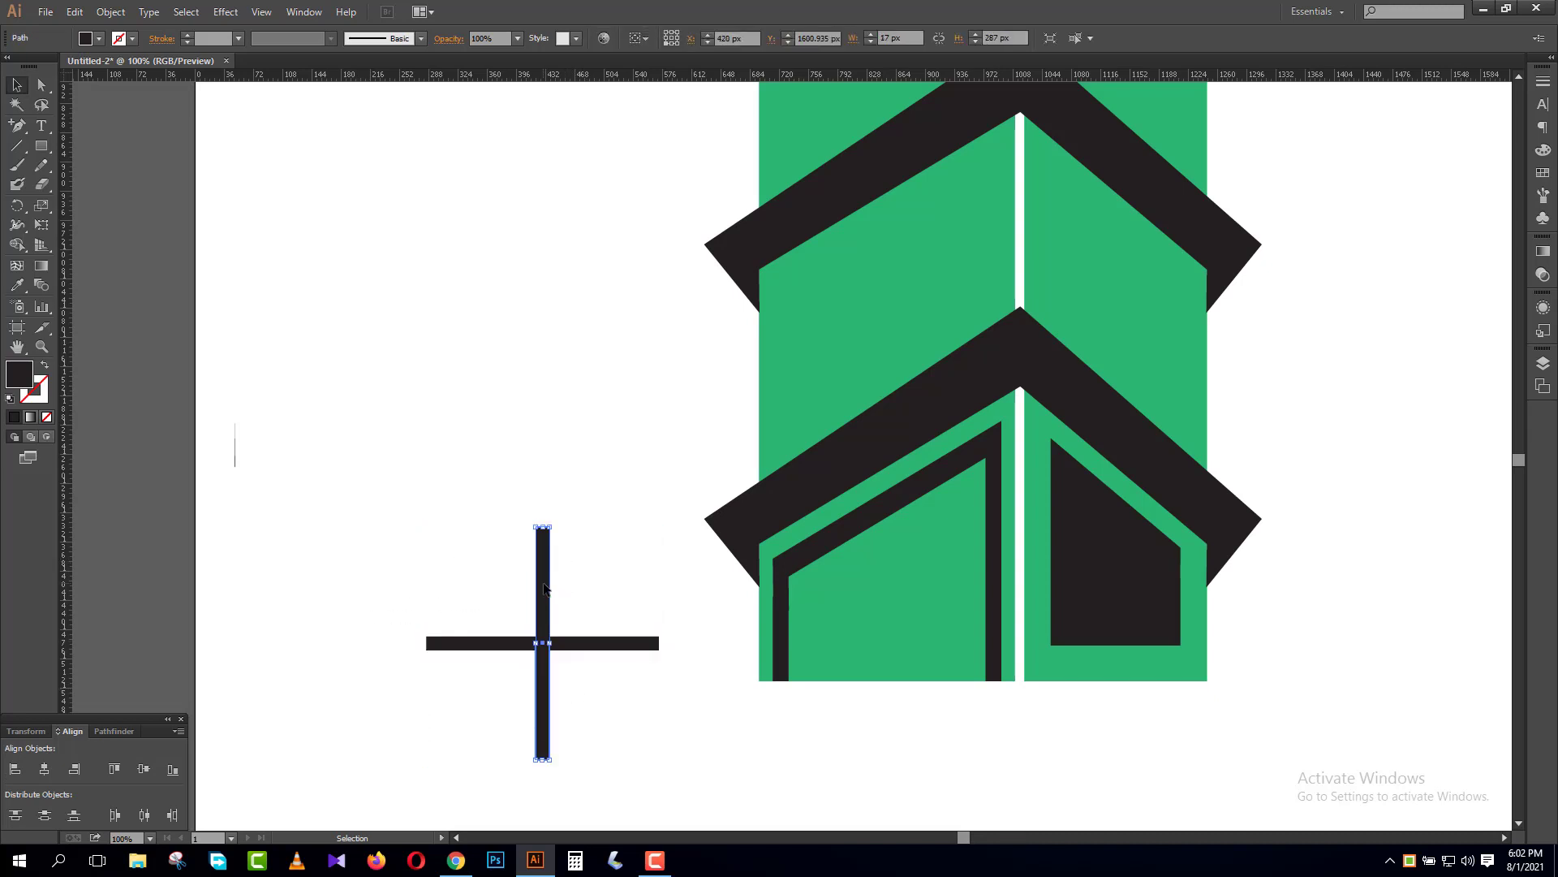
{"action": "key", "text": "Delete"}
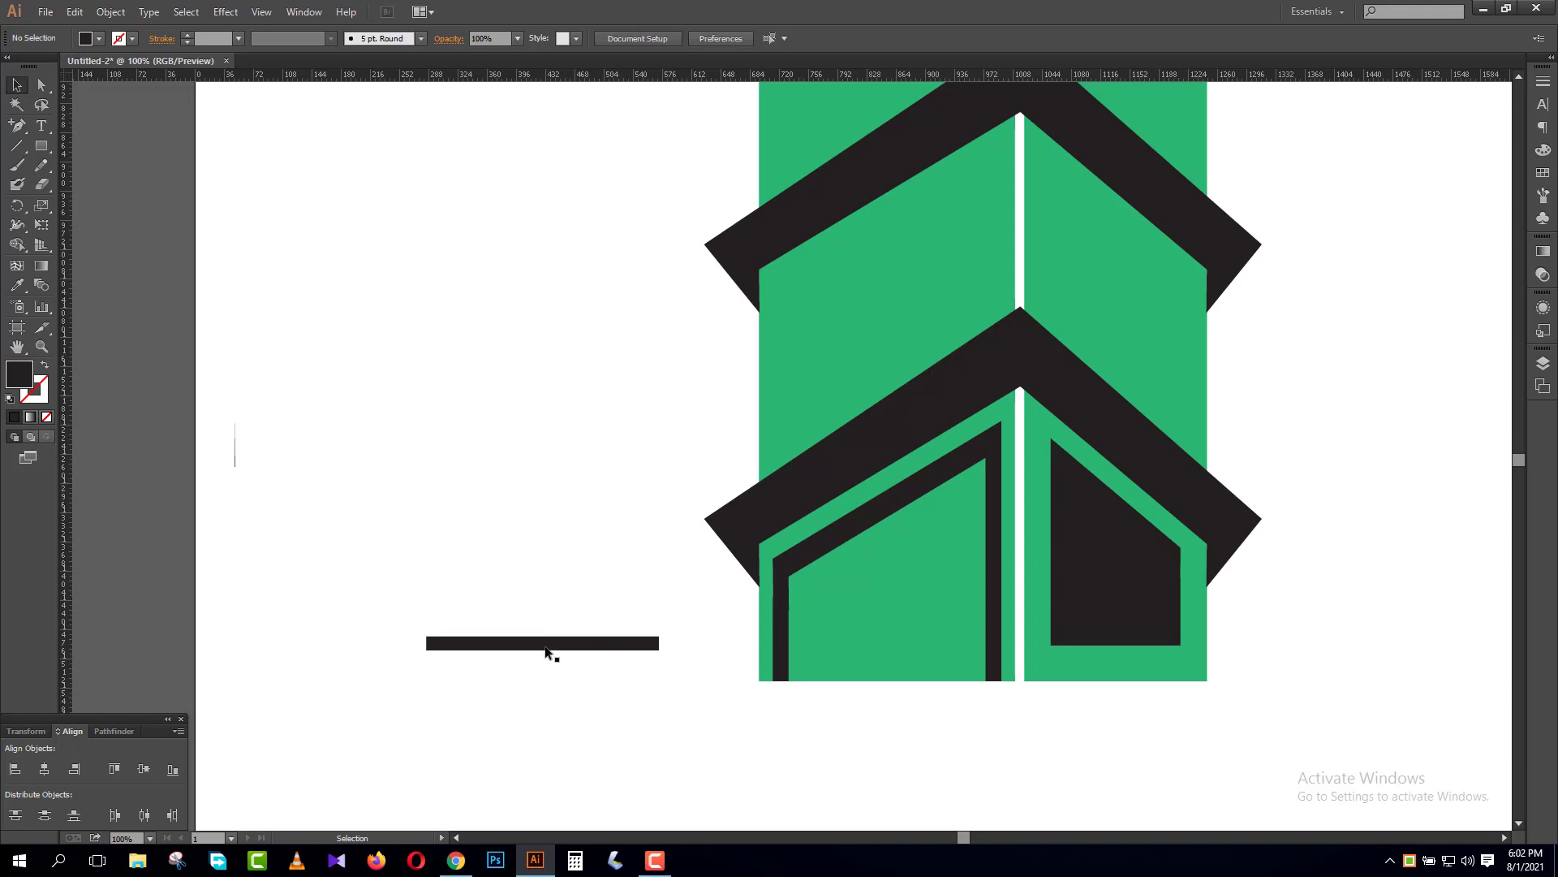
{"action": "left_click", "coordinate": [551, 646]}
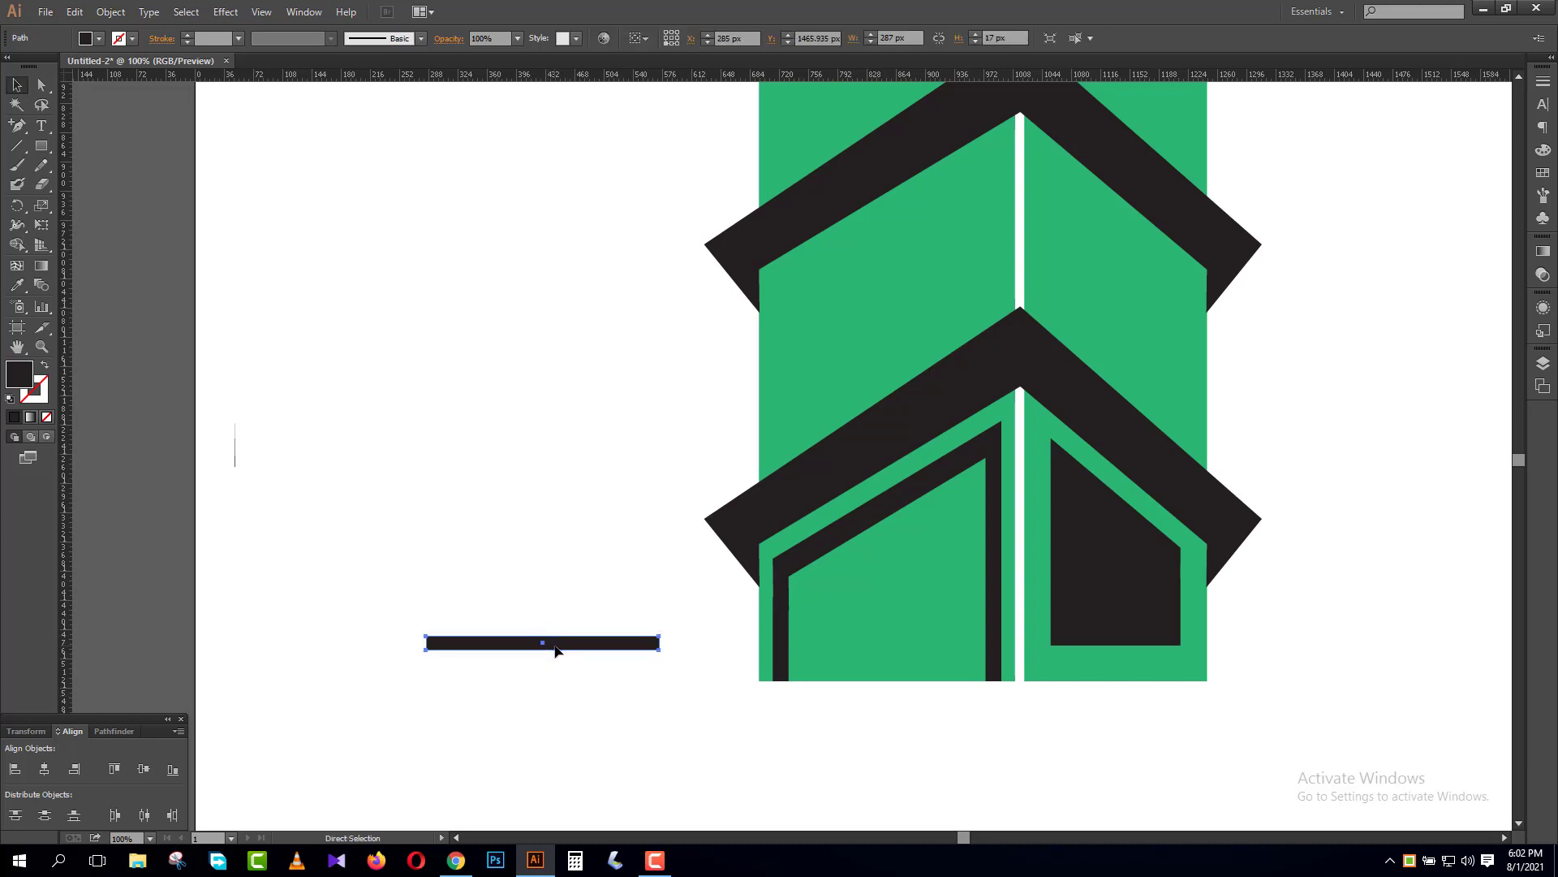
{"action": "left_click_drag", "start_coordinate": [665, 636], "coordinate": [519, 560]}
{"action": "left_click_drag", "start_coordinate": [611, 735], "coordinate": [465, 610]}
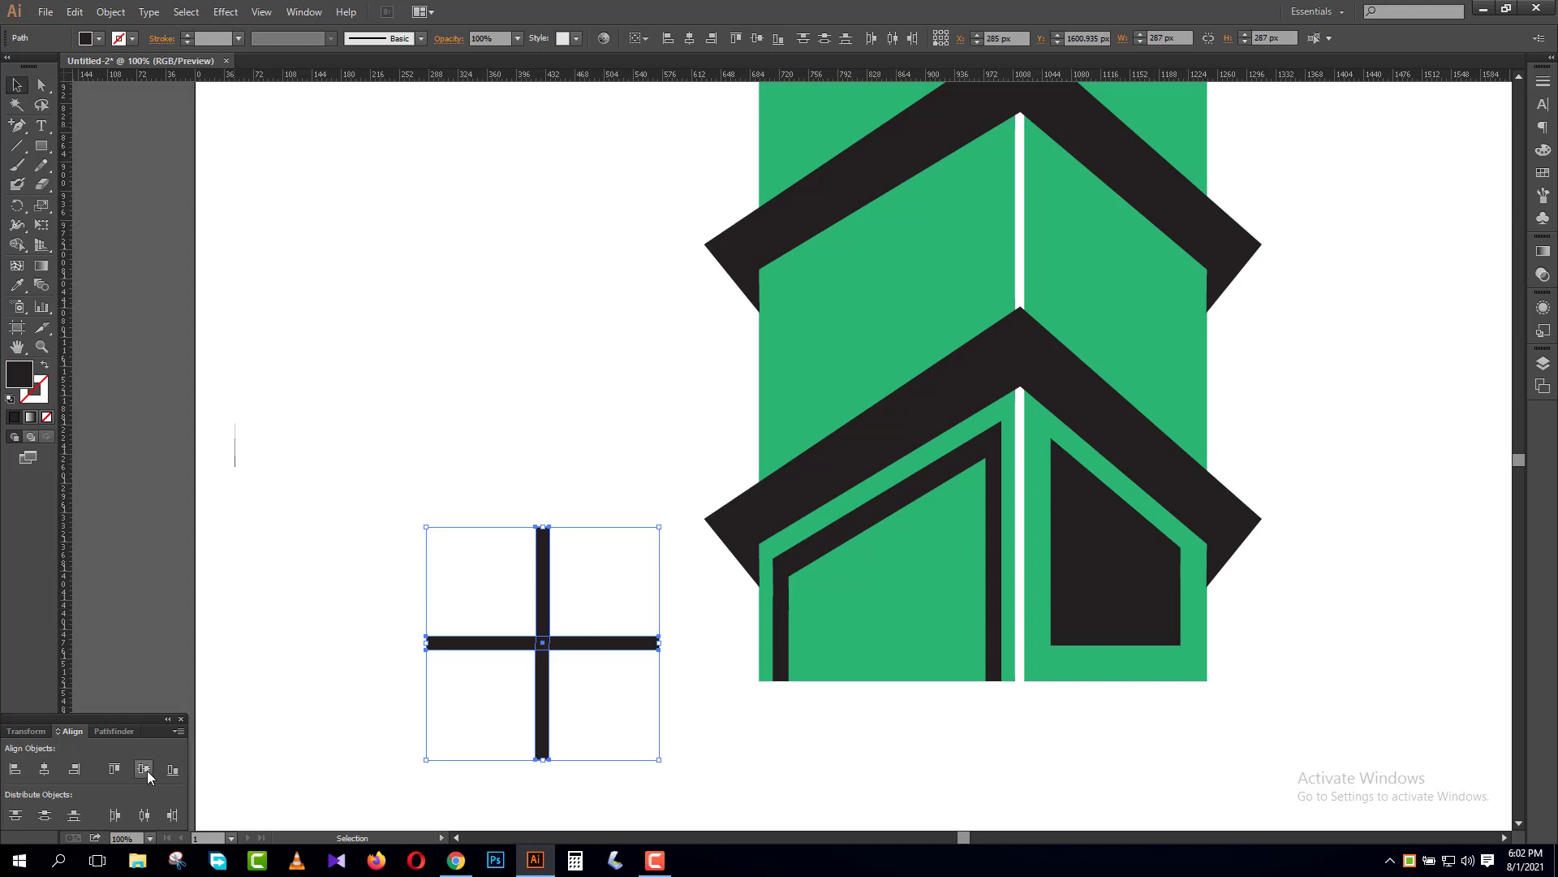
{"action": "left_click", "coordinate": [565, 681]}
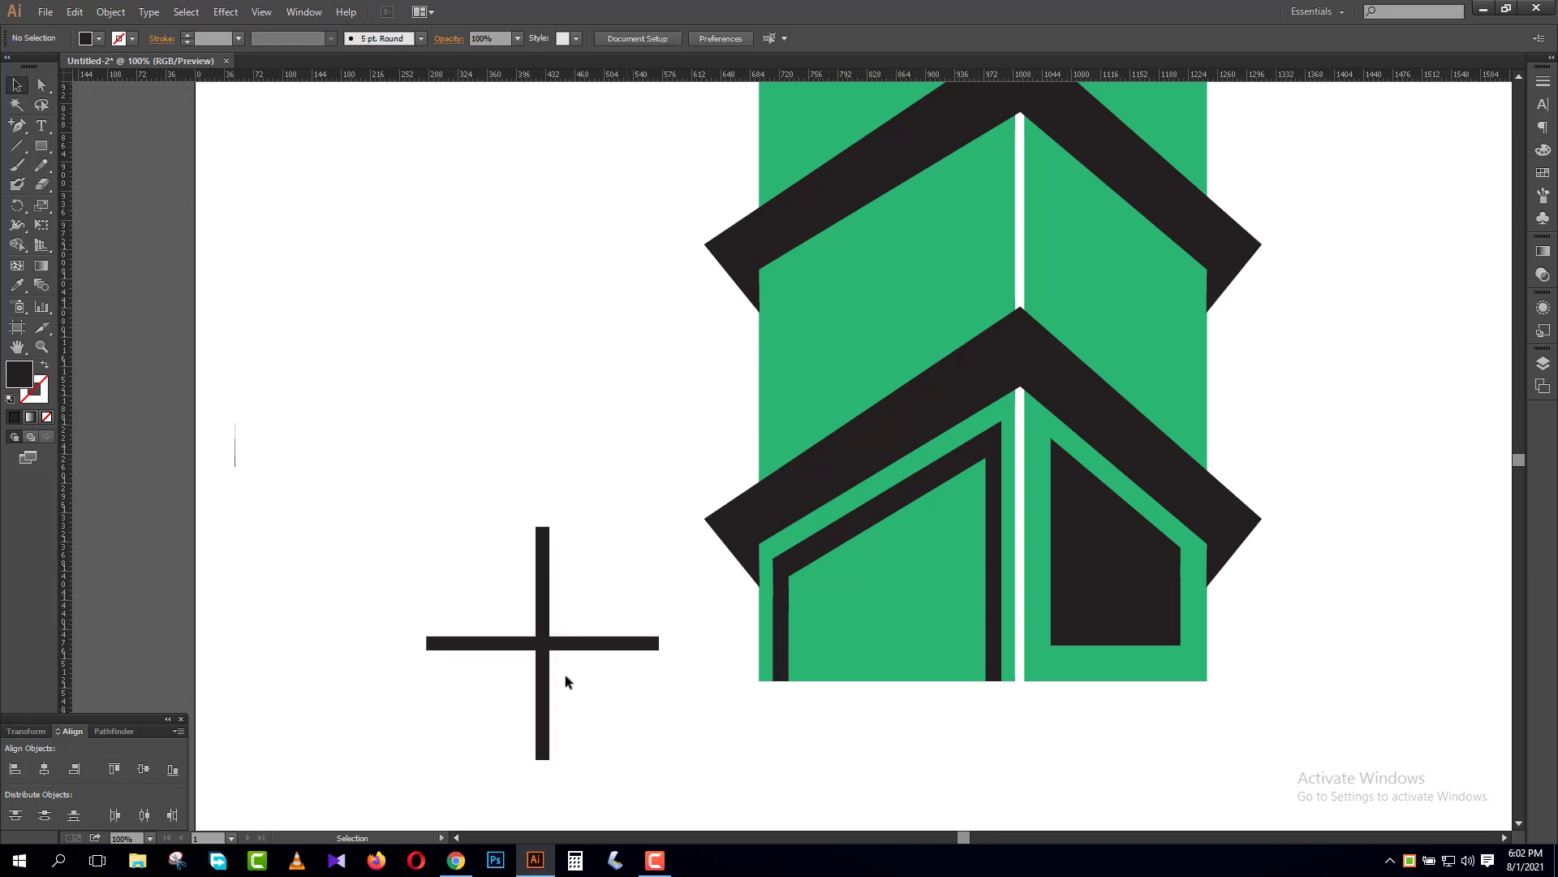
- Move the cross over the black right piece and align the vertical centres of the cross and the piece
{"action": "left_click_drag", "start_coordinate": [543, 646], "coordinate": [1116, 575]}
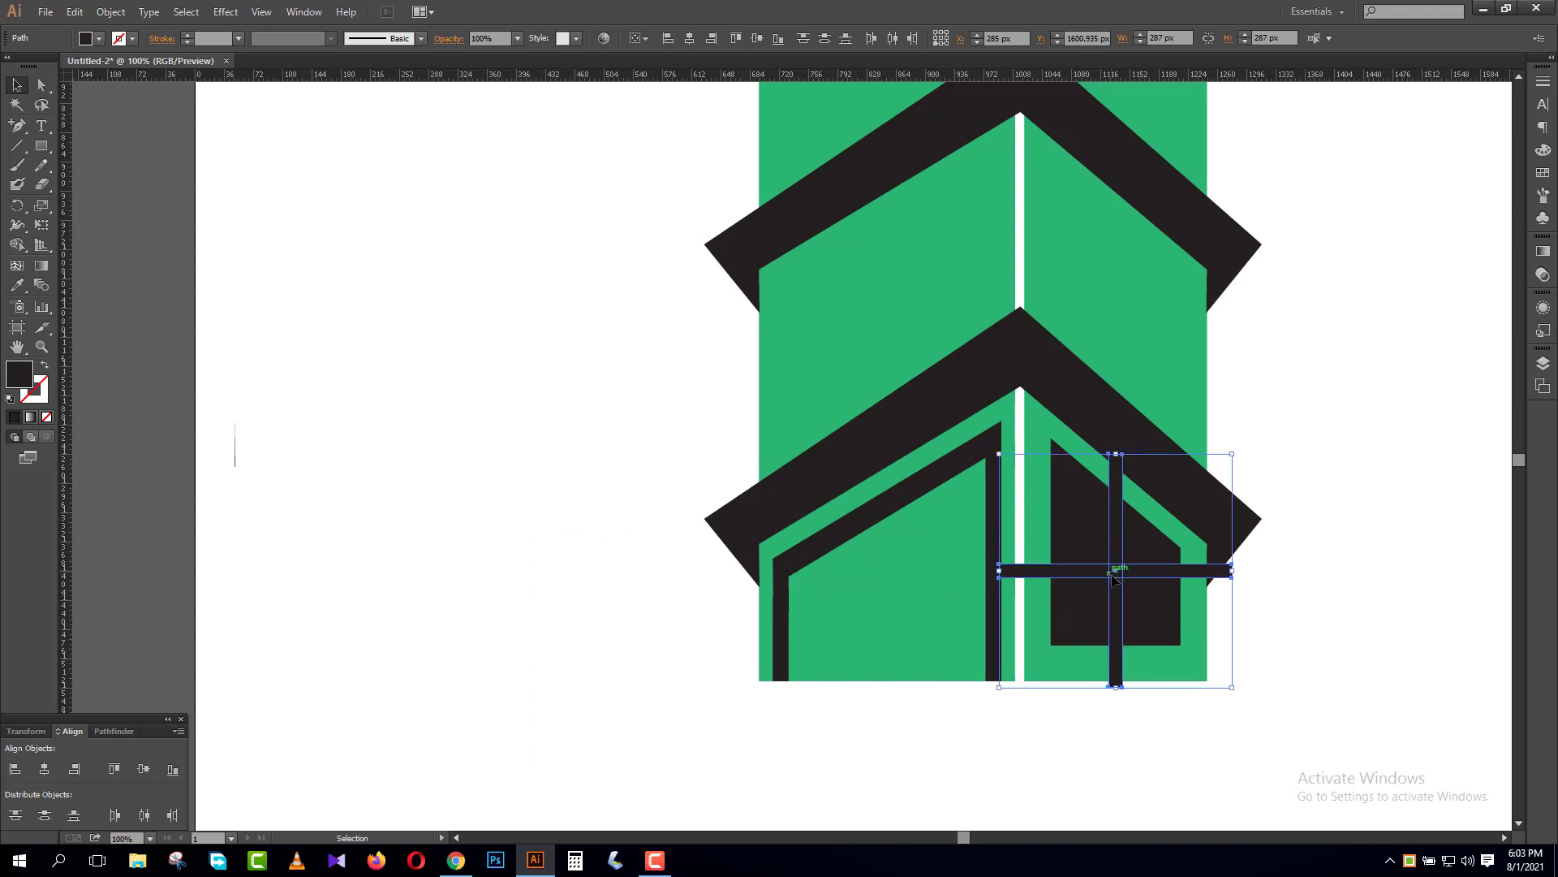
{"action": "left_click", "coordinate": [1156, 609], "text": "shift"}
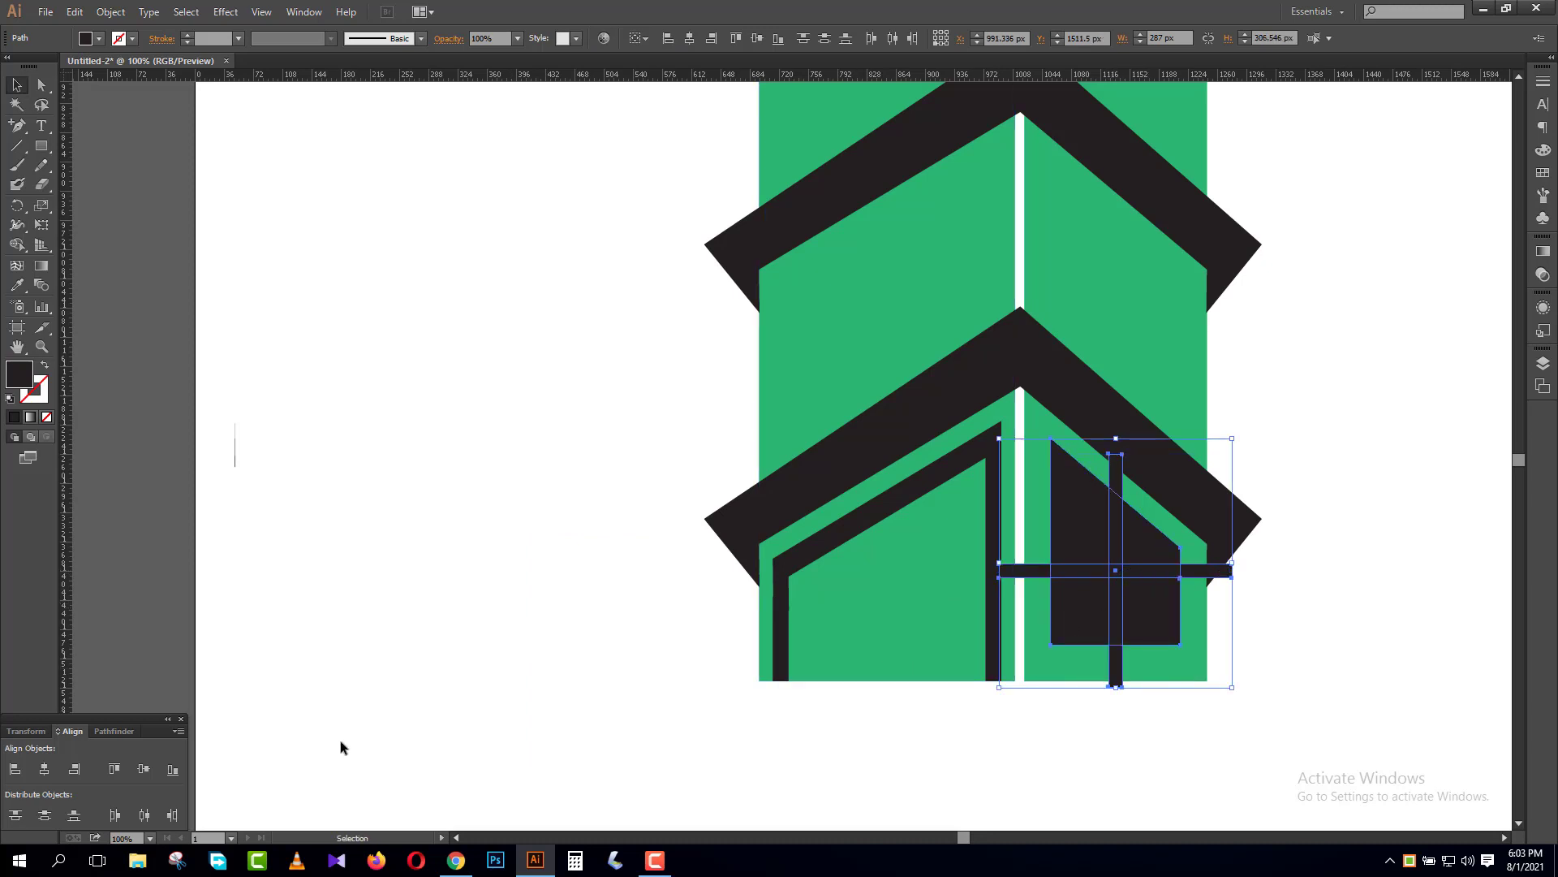
{"action": "left_click", "coordinate": [143, 770]}
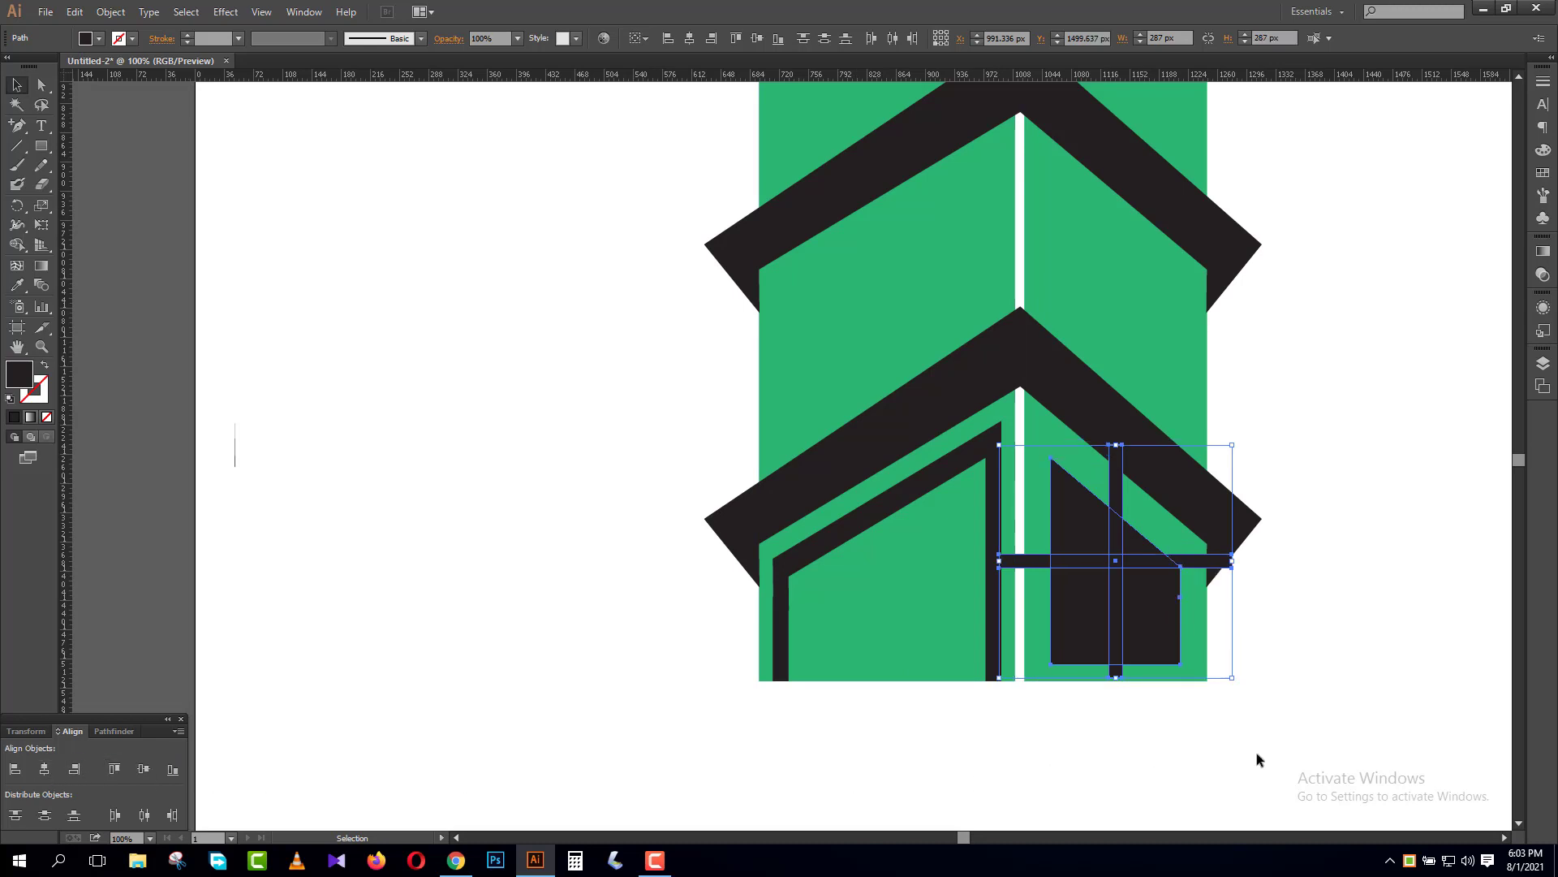
{"action": "left_click", "coordinate": [1326, 643]}
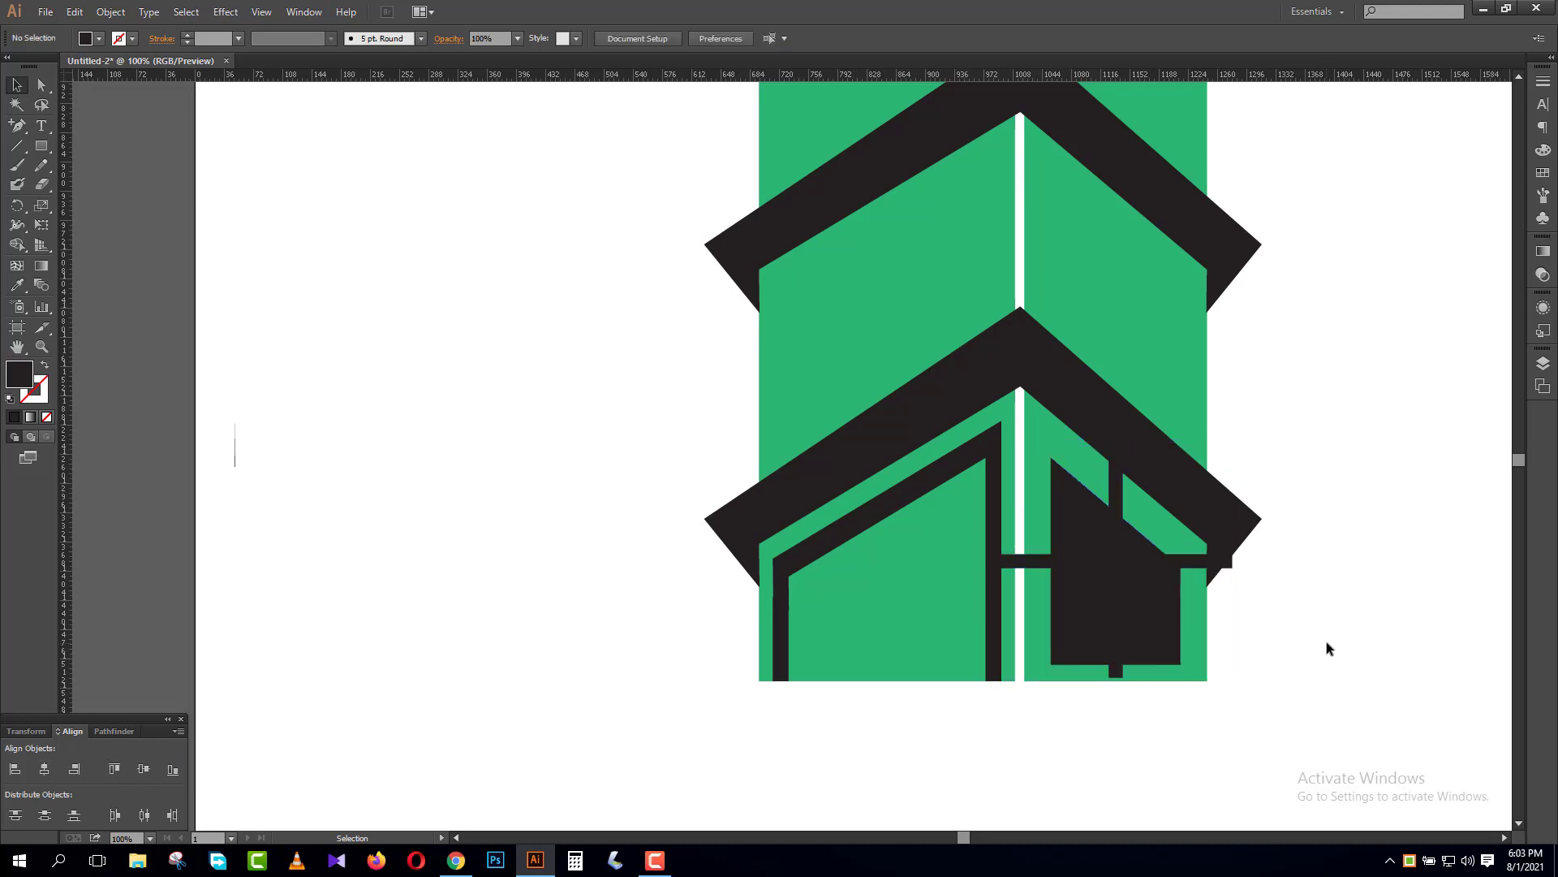
- Nudge both cross bars down so the horizontal bar crosses the black right piece just below its slanted edge
{"action": "left_click", "coordinate": [1201, 561]}
{"action": "left_click", "coordinate": [1116, 487], "text": "shift"}
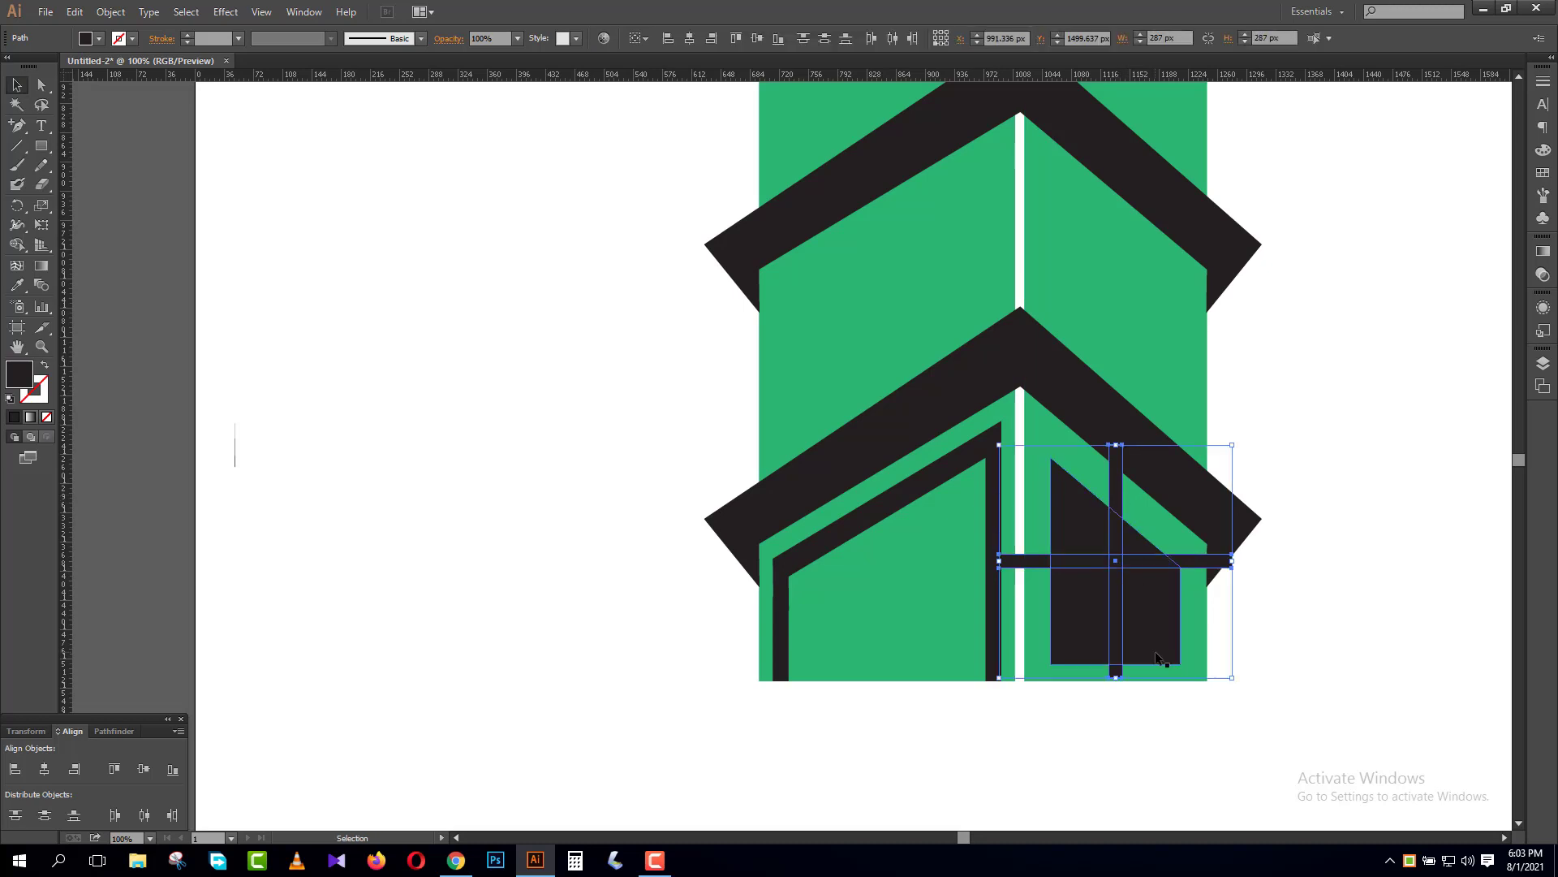
{"action": "key", "text": "Down"}
{"action": "key", "text": "Down"}
{"action": "key", "text": "Down"}
{"action": "key", "text": "Down"}
{"action": "key", "text": "Down"}
{"action": "key", "text": "Down"}
{"action": "key", "text": "Down"}
{"action": "key", "text": "Down"}
{"action": "key", "text": "Down"}
{"action": "key", "text": "Down"}
{"action": "key", "text": "Down"}
{"action": "key", "text": "Down"}
{"action": "key", "text": "Down"}
{"action": "key", "text": "Down"}
{"action": "key", "text": "Down"}
{"action": "key", "text": "Down"}
{"action": "key", "text": "Down"}
{"action": "key", "text": "Down"}
{"action": "key", "text": "Down"}
{"action": "key", "text": "Down"}
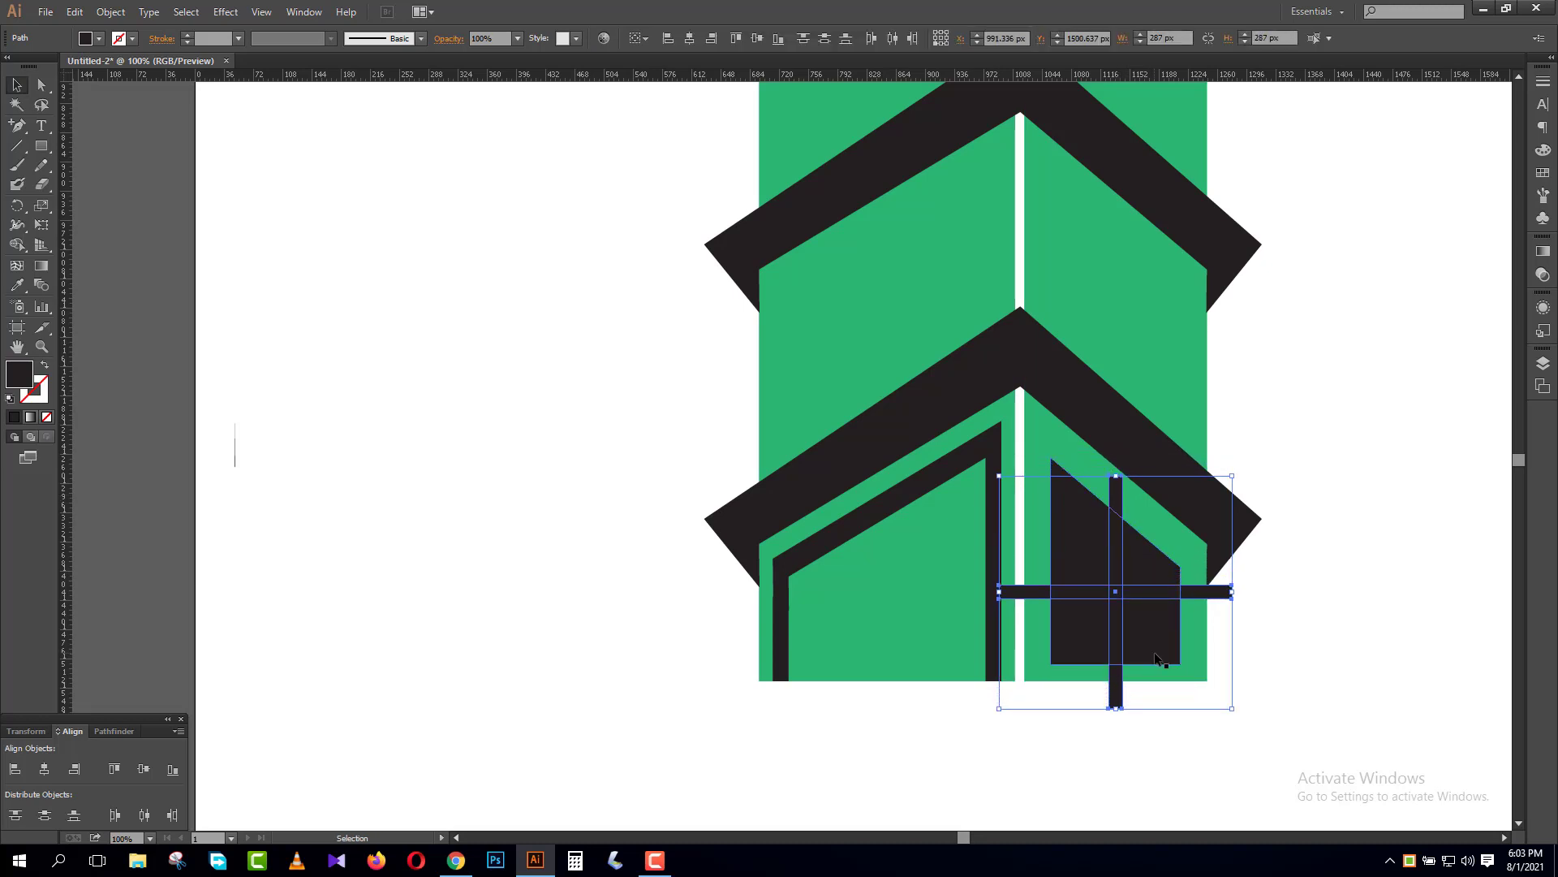
- Nudge both cross bars slightly farther down over the black right piece
{"action": "key", "text": "Down"}
{"action": "key", "text": "Down"}
{"action": "key", "text": "Down"}
{"action": "key", "text": "Down"}
{"action": "key", "text": "Down"}
{"action": "key", "text": "Down"}
{"action": "key", "text": "Down"}
{"action": "key", "text": "Down"}
{"action": "key", "text": "Down"}
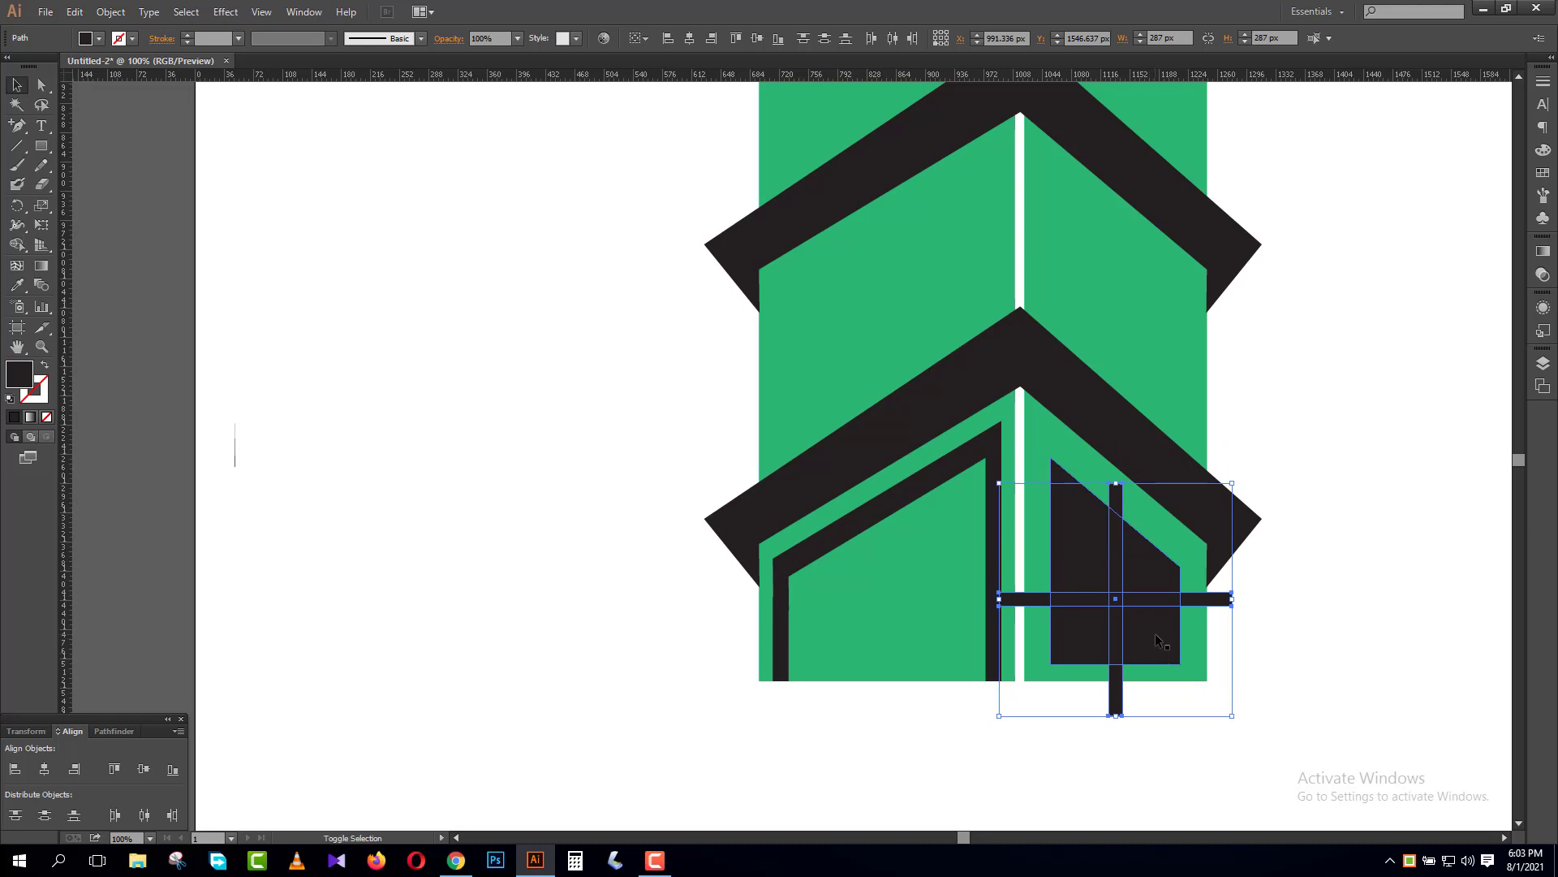
- Divide the black right piece with the two cross bars using Pathfinder and ungroup the resulting pieces
{"action": "left_click", "coordinate": [1156, 634], "text": "shift"}
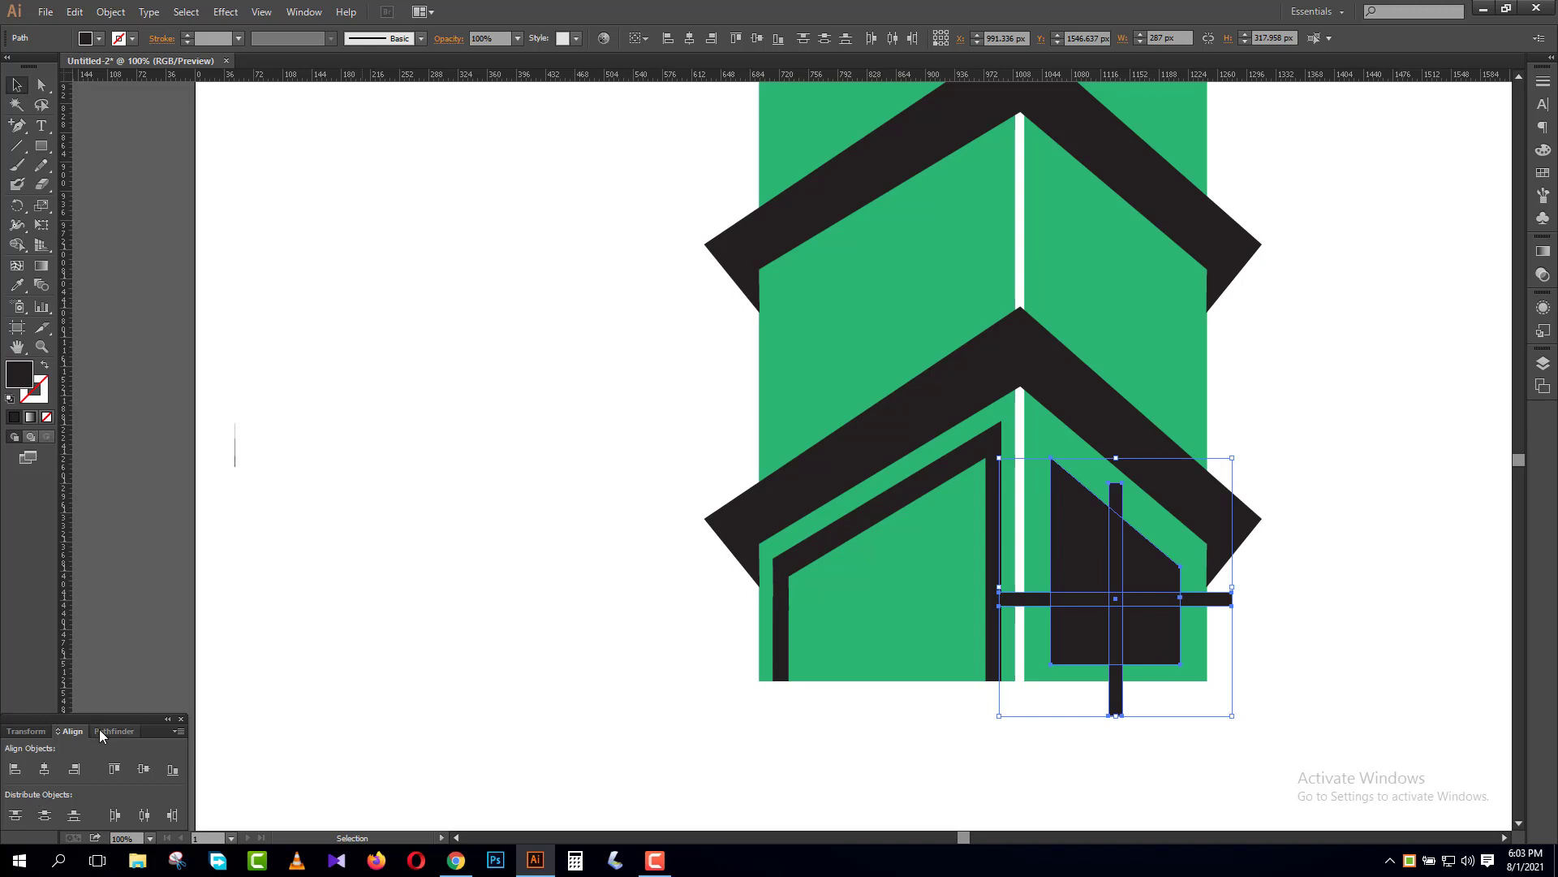
{"action": "left_click", "coordinate": [25, 731]}
{"action": "left_click", "coordinate": [112, 730]}
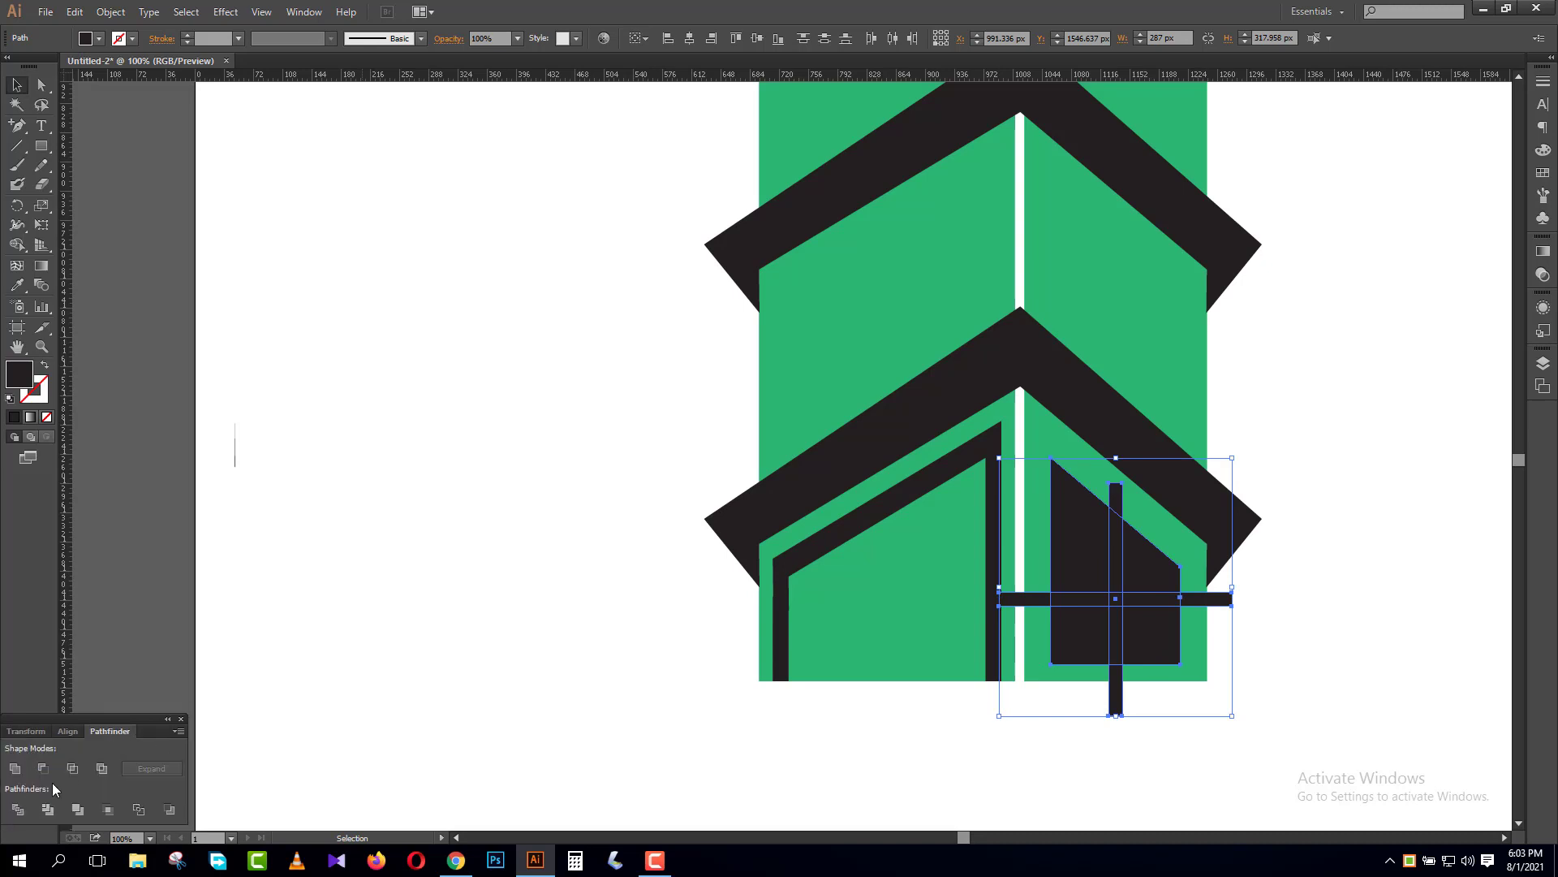
{"action": "left_click", "coordinate": [18, 809]}
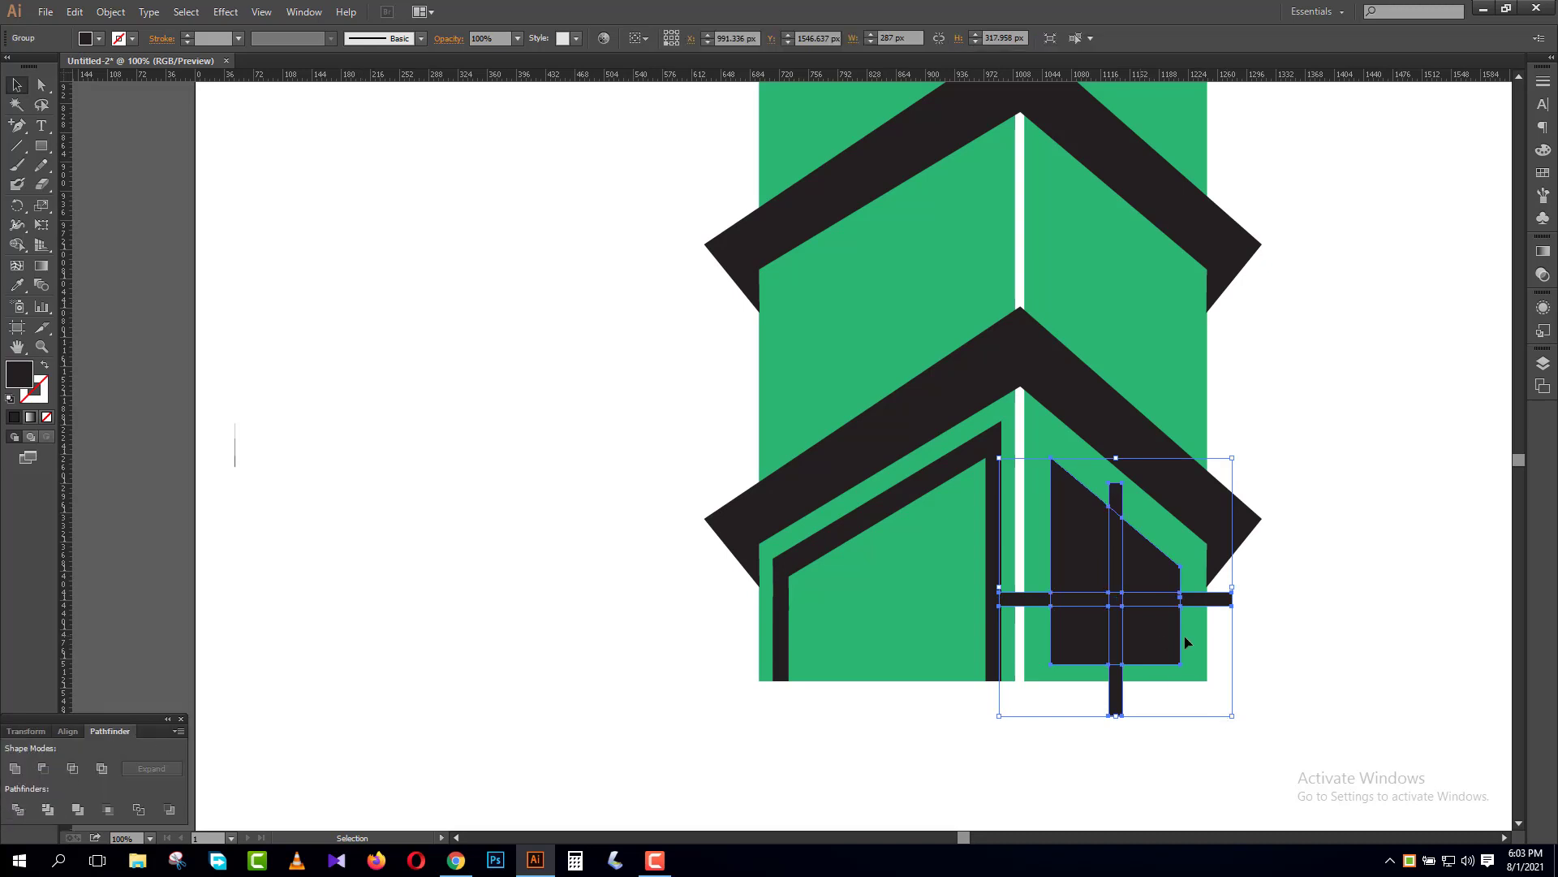
{"action": "left_click", "coordinate": [1423, 619]}
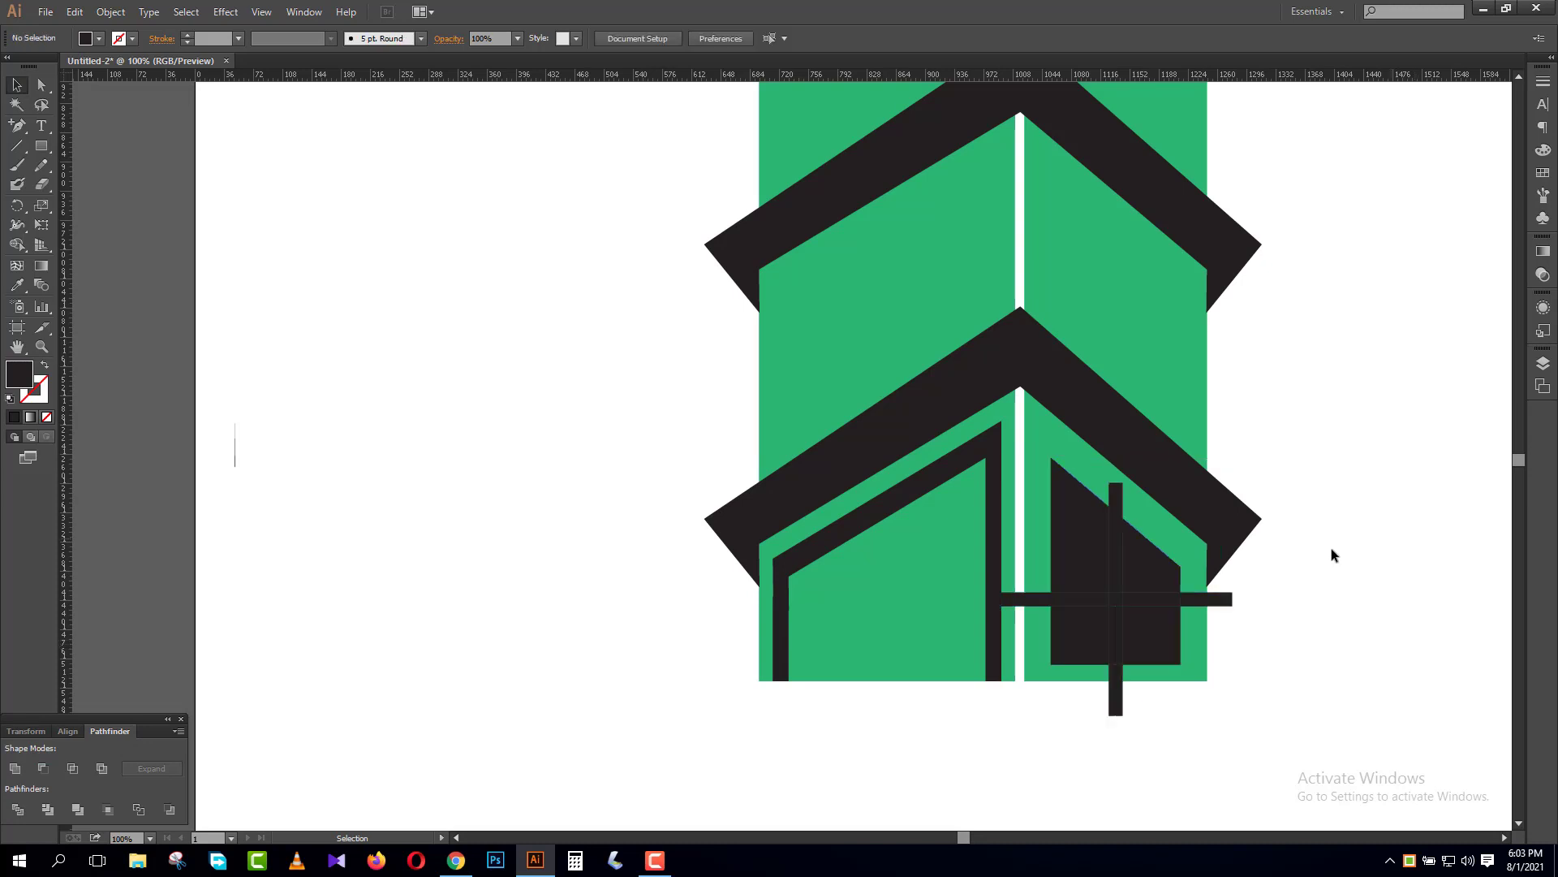
{"action": "right_click", "coordinate": [1143, 592]}
{"action": "left_click", "coordinate": [1132, 677]}
- Delete every cross bar fragment inside and outside the black right piece, leaving only the four window panes
{"action": "left_click", "coordinate": [1117, 602]}
{"action": "key", "text": "Delete"}
{"action": "left_click", "coordinate": [1146, 601]}
{"action": "key", "text": "Delete"}
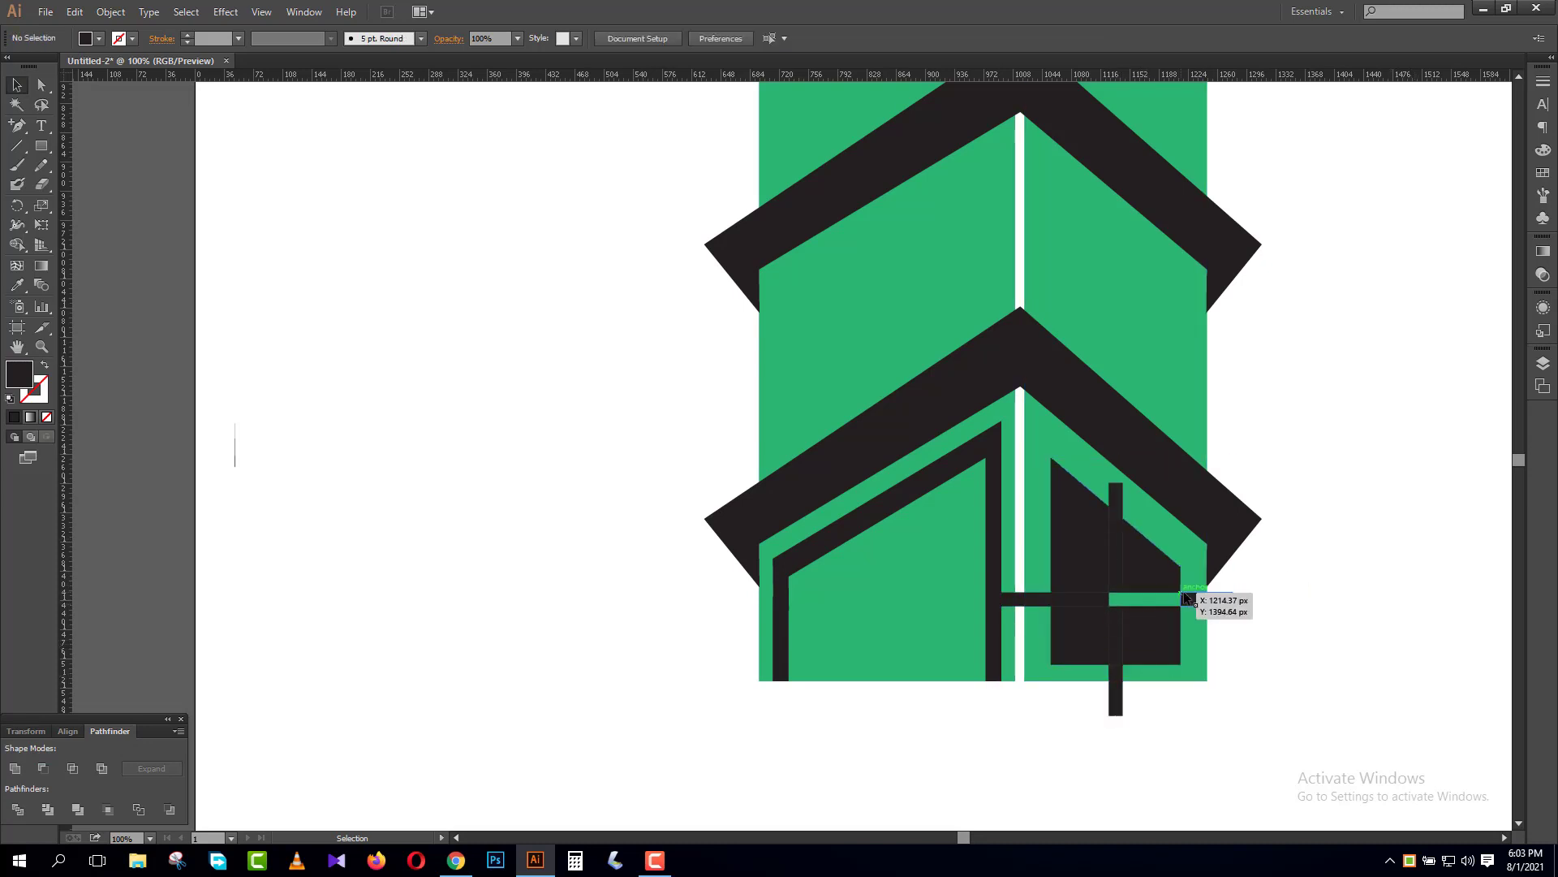
{"action": "left_click", "coordinate": [1191, 600]}
{"action": "key", "text": "Delete"}
{"action": "left_click", "coordinate": [1116, 566]}
{"action": "key", "text": "Delete"}
{"action": "left_click", "coordinate": [1090, 600]}
{"action": "key", "text": "Delete"}
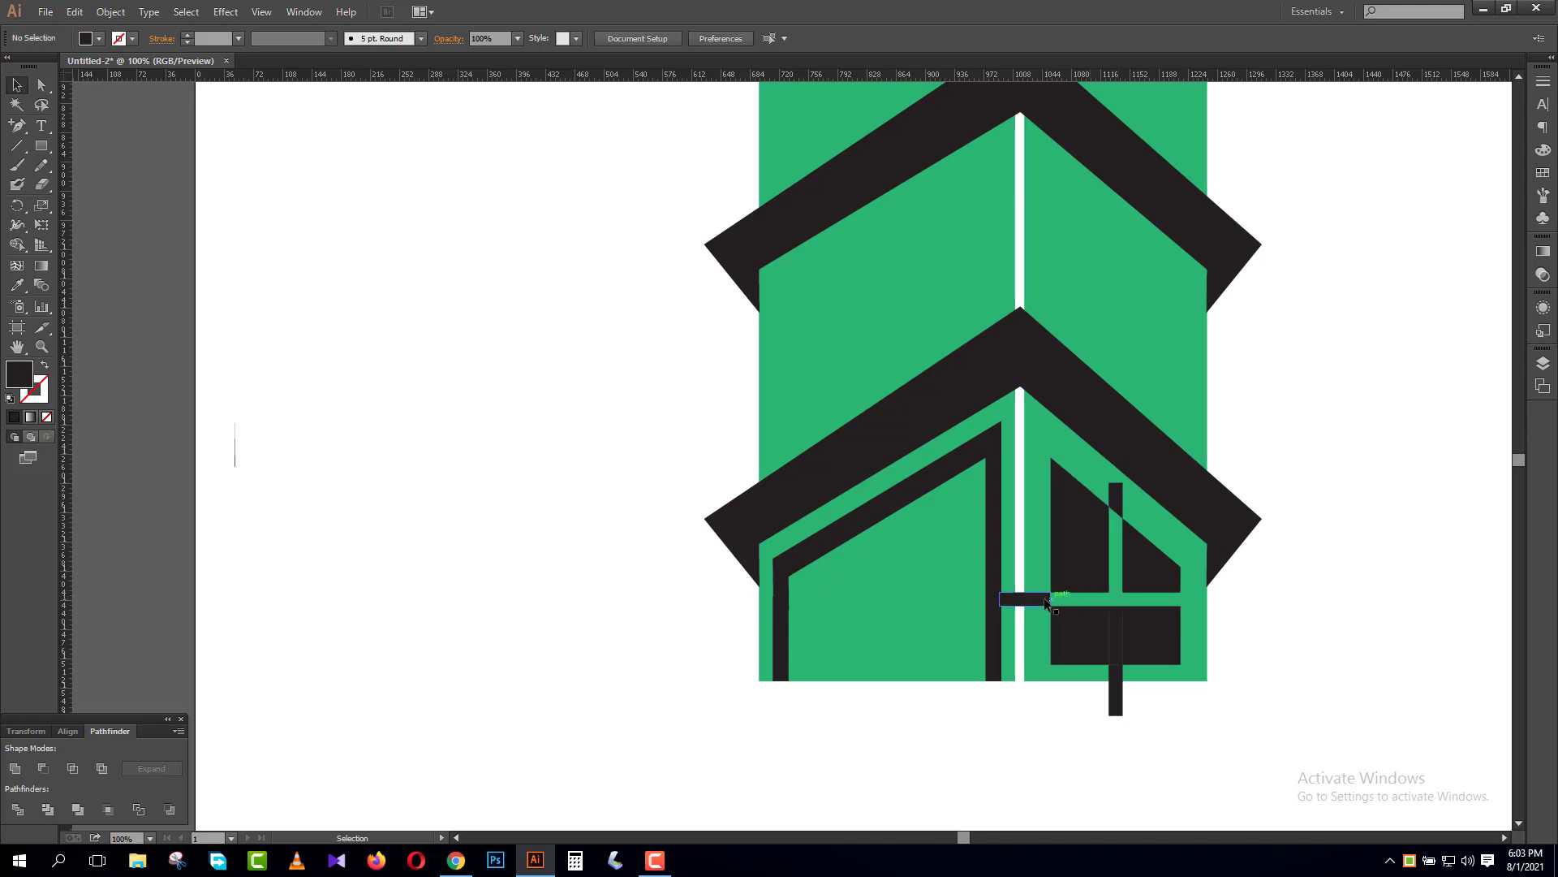
{"action": "left_click", "coordinate": [1042, 600]}
{"action": "key", "text": "Delete"}
{"action": "left_click", "coordinate": [1117, 495]}
{"action": "key", "text": "Delete"}
{"action": "left_click", "coordinate": [1115, 637]}
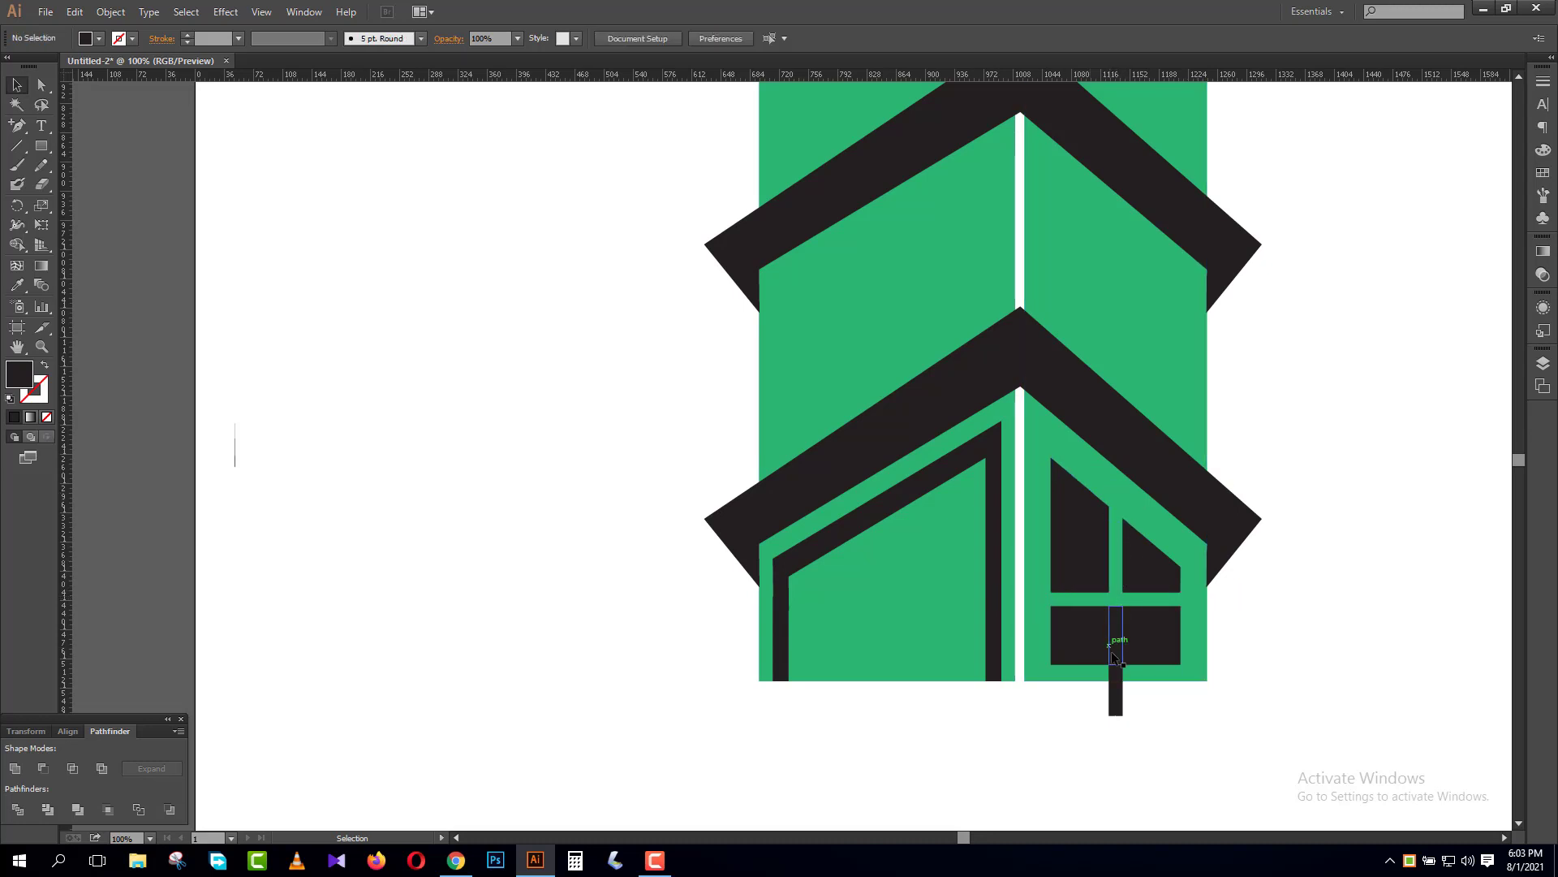
{"action": "key", "text": "Delete"}
{"action": "left_click", "coordinate": [1117, 678]}
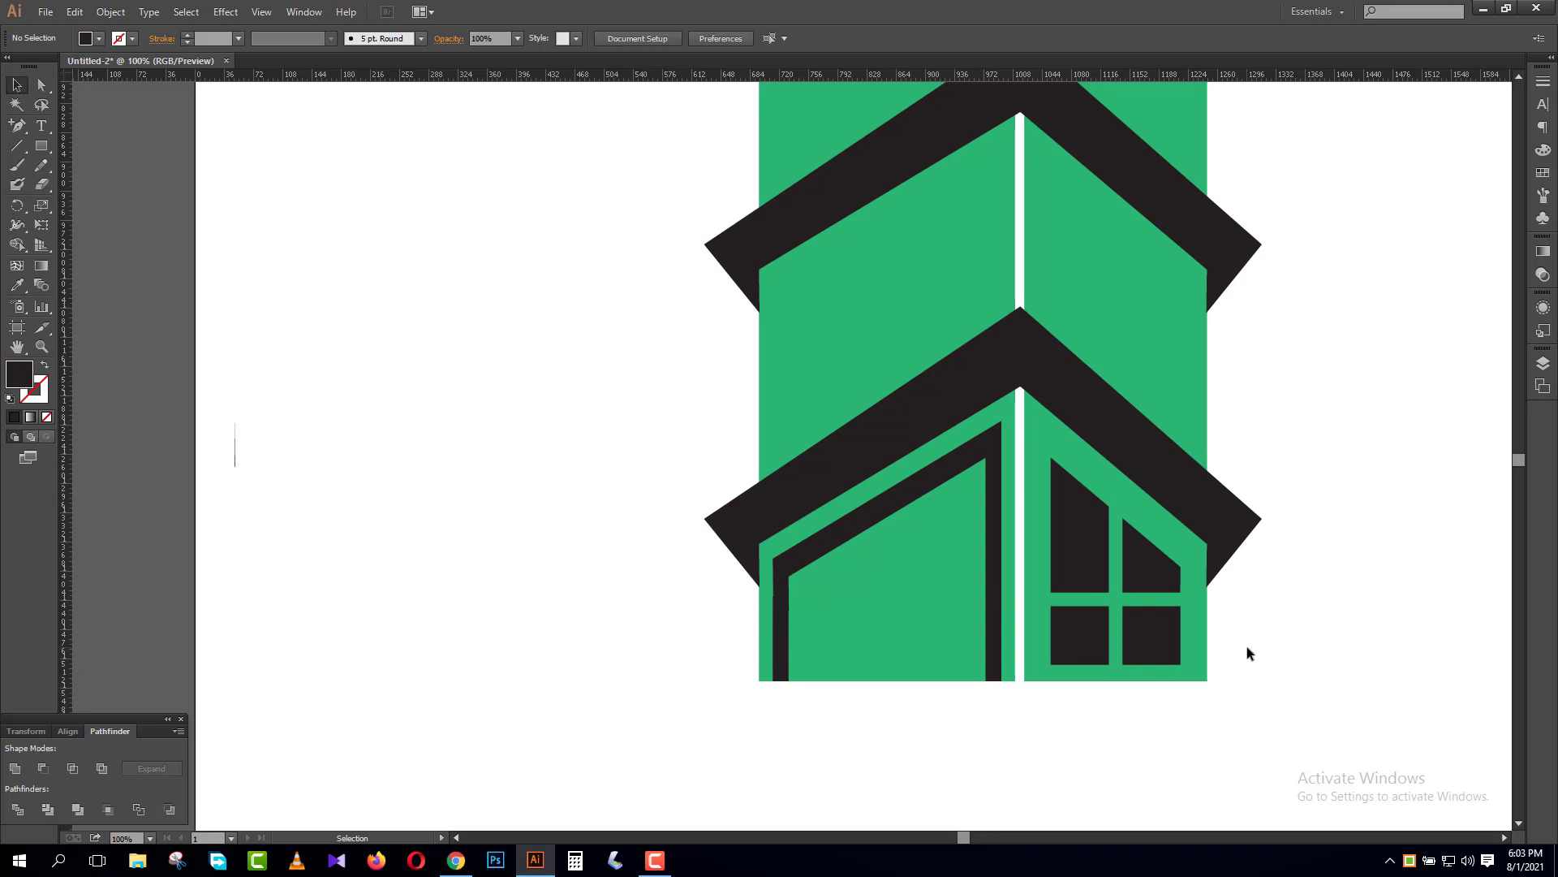
- Nudge the four black window panes up slightly and group them
{"action": "left_click", "coordinate": [1151, 635]}
{"action": "left_click", "coordinate": [1080, 635], "text": "shift"}
{"action": "left_click", "coordinate": [1088, 549], "text": "shift"}
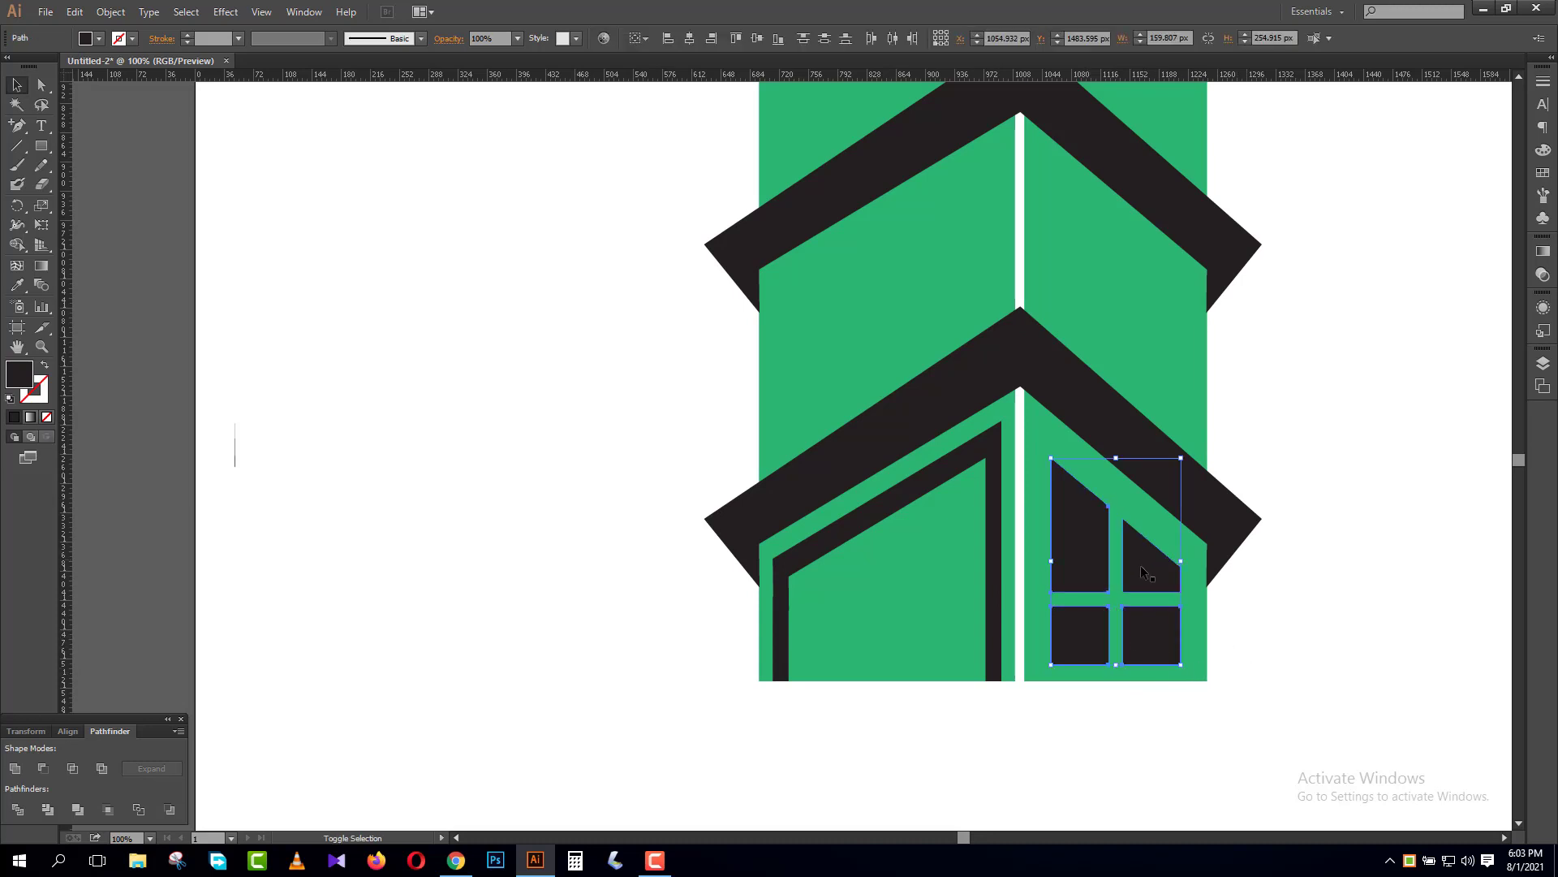
{"action": "key", "text": "Up"}
{"action": "key", "text": "Up"}
{"action": "key", "text": "Up"}
{"action": "key", "text": "Up"}
{"action": "key", "text": "Up"}
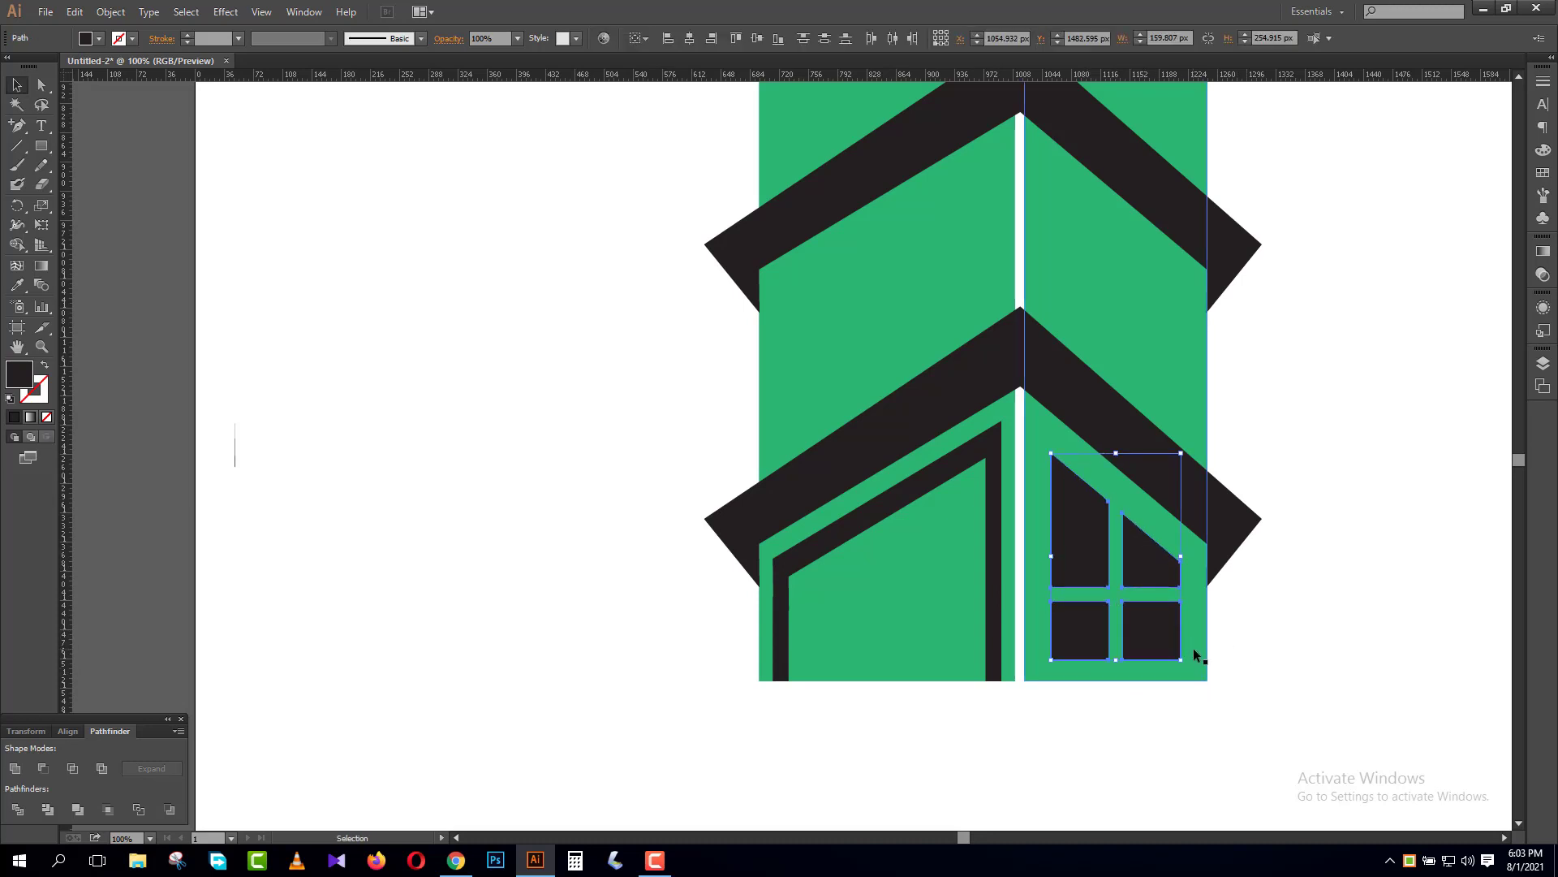
{"action": "key", "text": "a"}
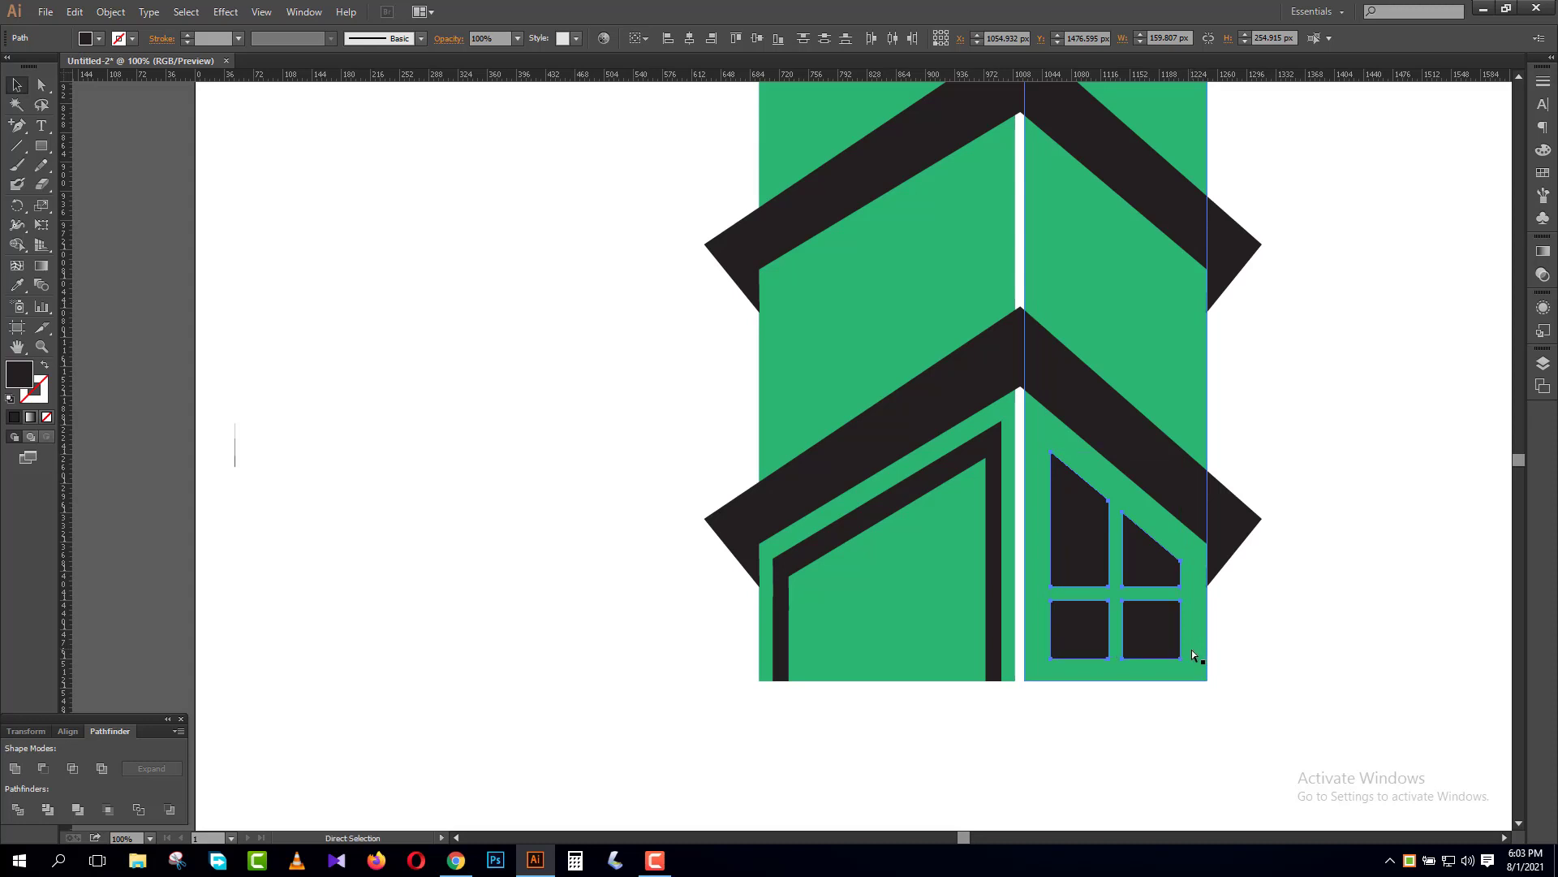
{"action": "key", "text": "ctrl+g"}
{"action": "left_click", "coordinate": [1421, 590]}
{"action": "scroll", "coordinate": [1302, 692], "scroll_direction": "up", "scroll_amount": 2}
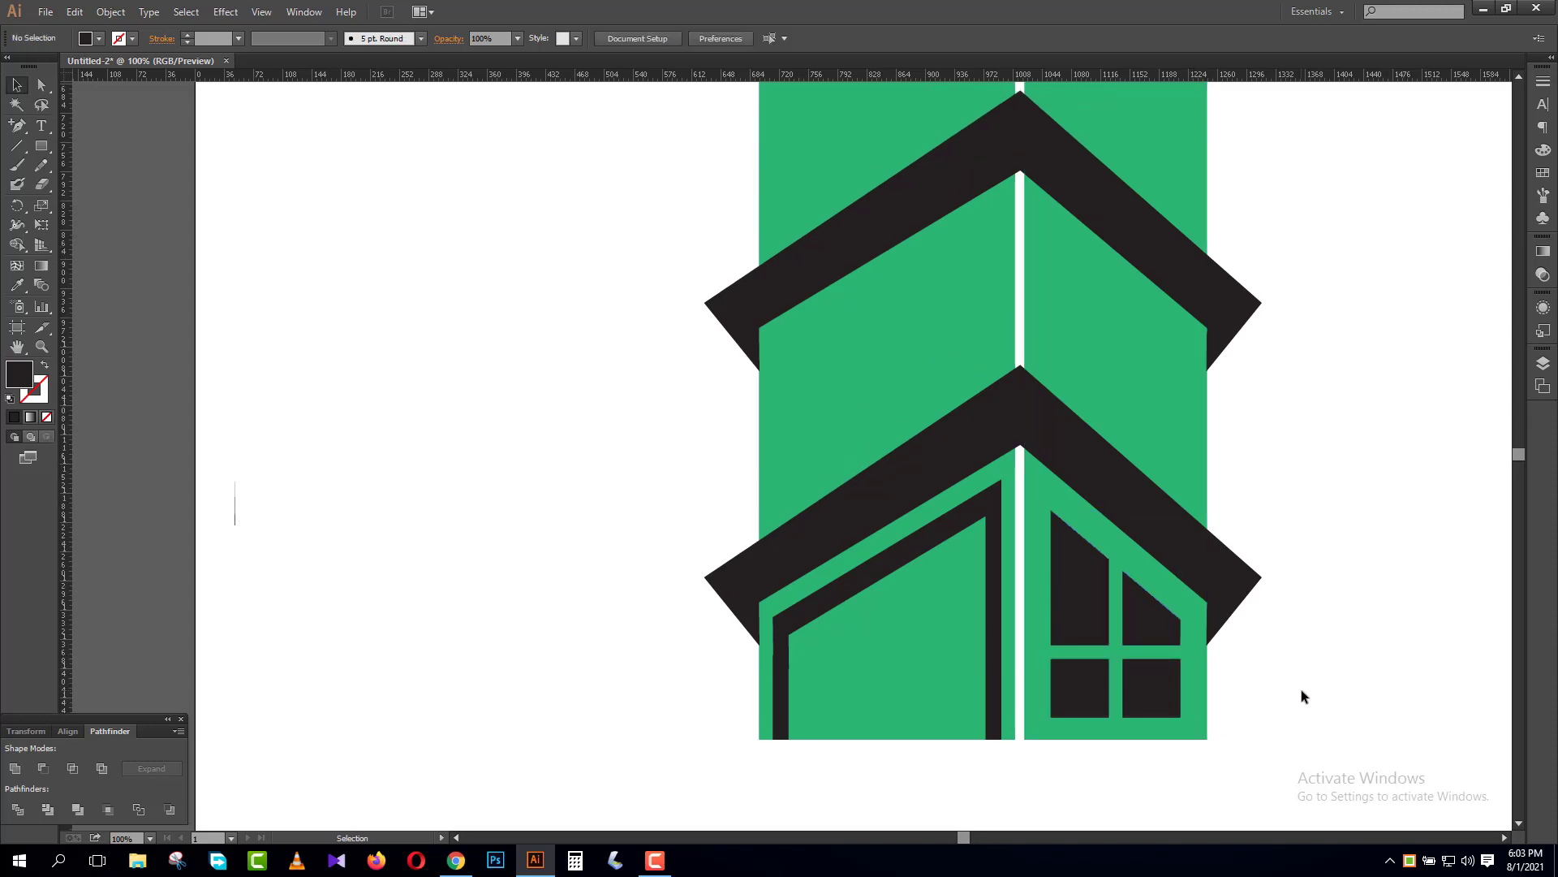
{"action": "scroll", "coordinate": [1302, 691], "scroll_direction": "up", "scroll_amount": 2}
{"action": "scroll", "coordinate": [1302, 691], "scroll_direction": "down", "scroll_amount": 1}
{"action": "scroll", "coordinate": [1302, 691], "scroll_direction": "up", "scroll_amount": 3}
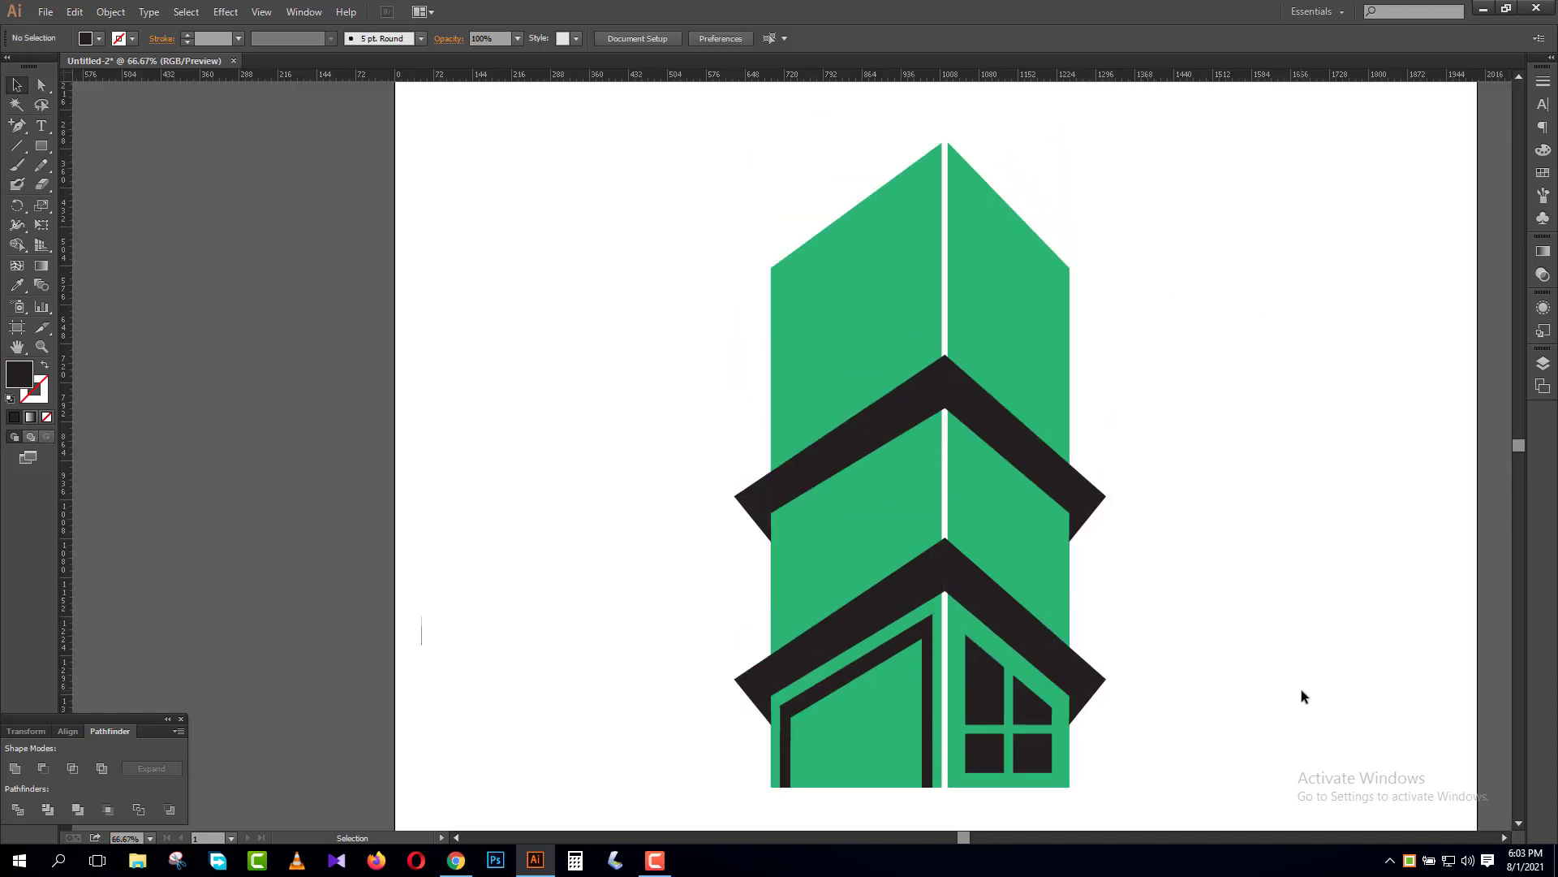
{"action": "scroll", "coordinate": [1302, 696], "scroll_direction": "up", "scroll_amount": 1}
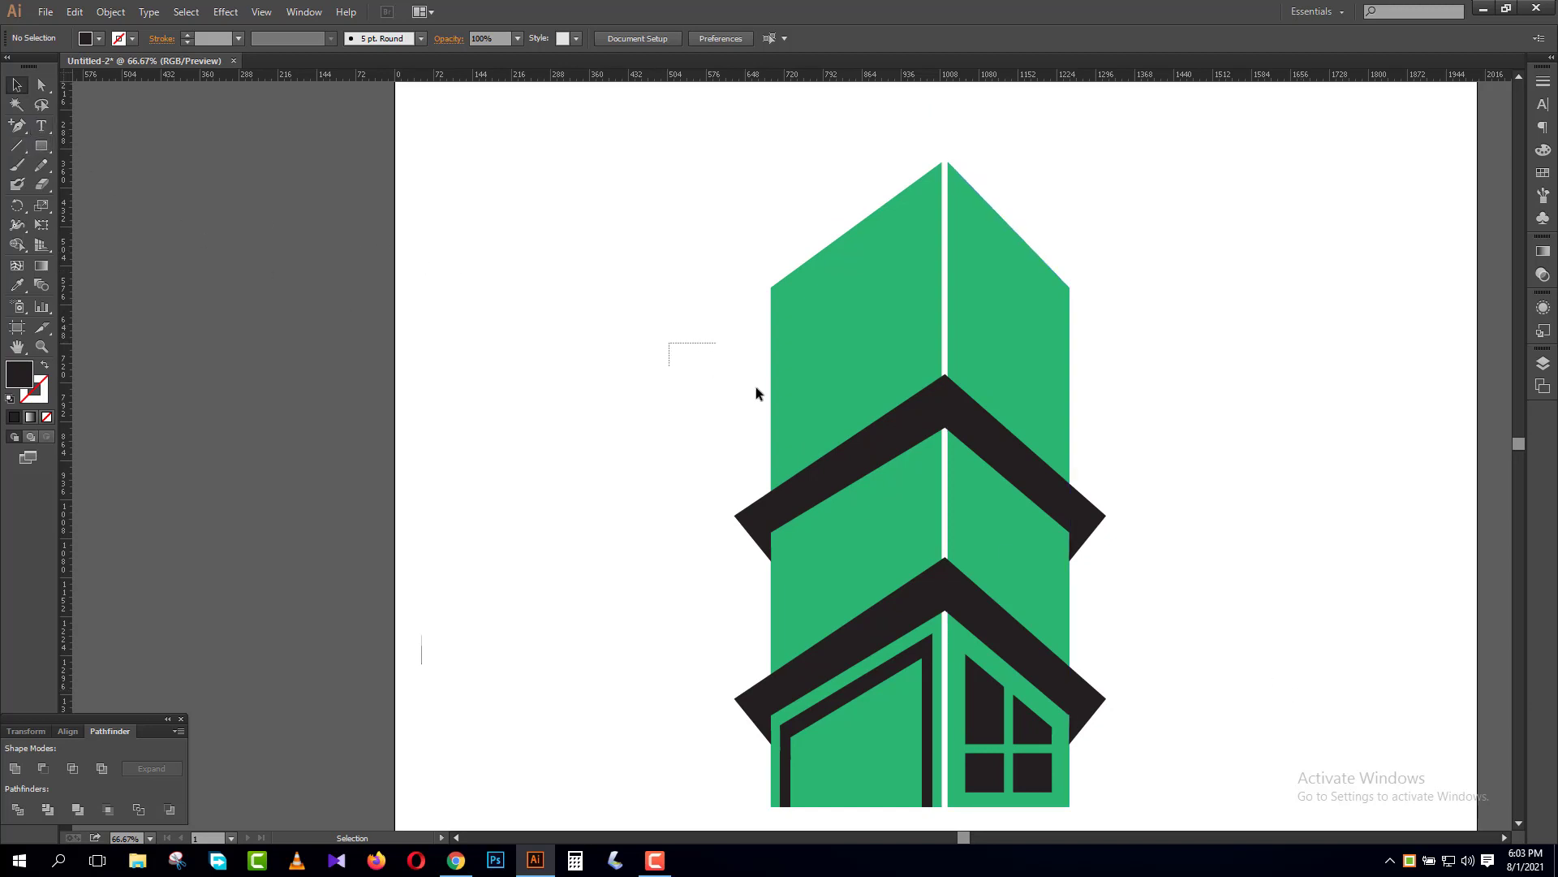
{"action": "left_click_drag", "start_coordinate": [757, 394], "coordinate": [849, 466]}
{"action": "scroll", "coordinate": [706, 439], "scroll_direction": "down", "scroll_amount": 3}
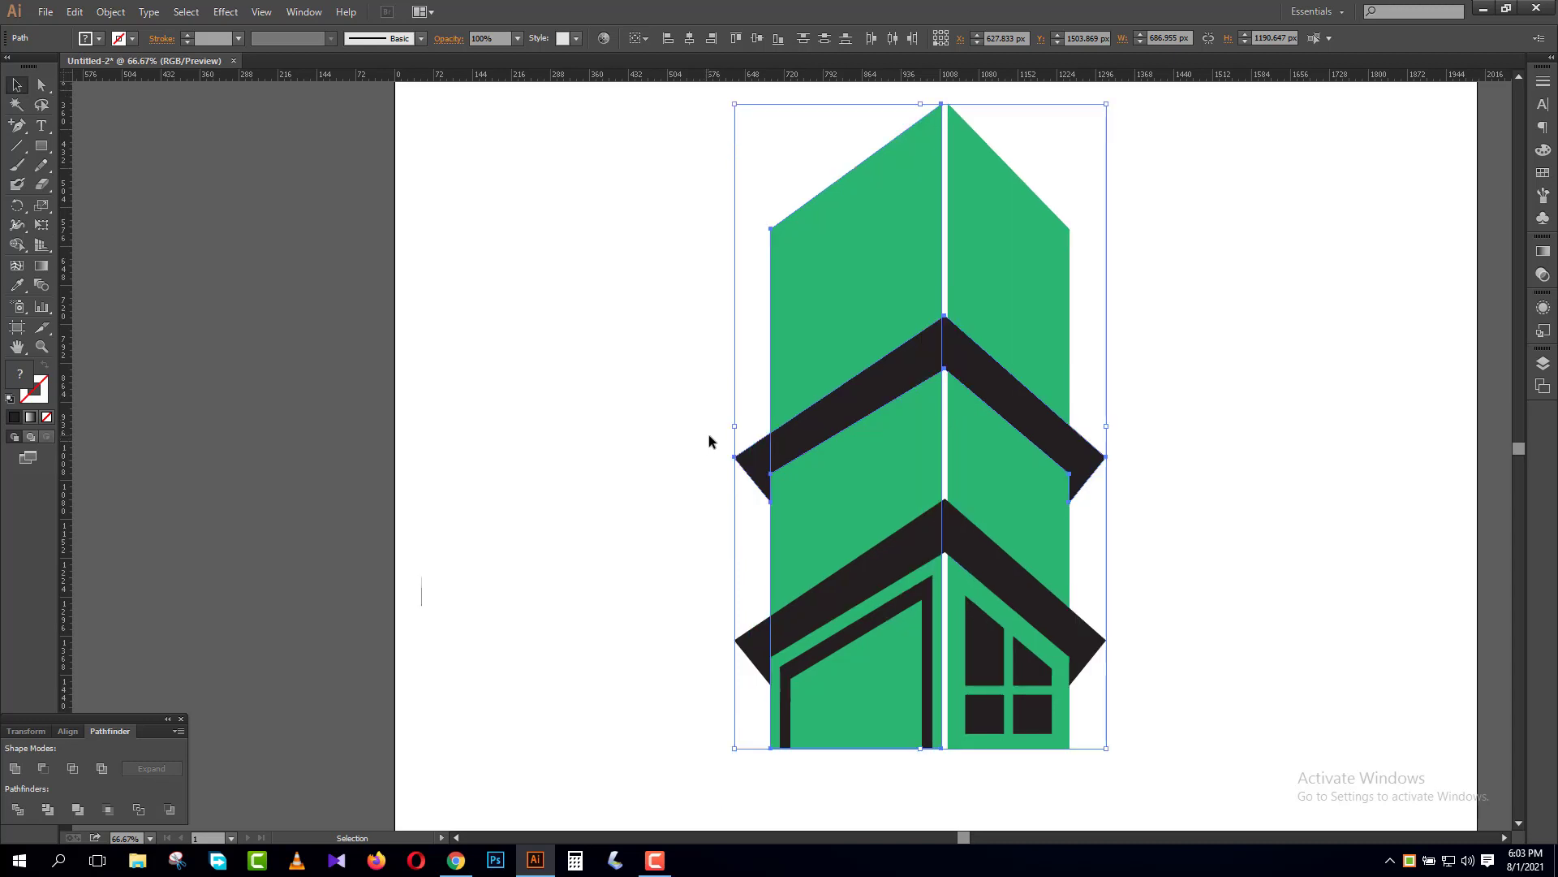
{"action": "left_click", "coordinate": [669, 421]}
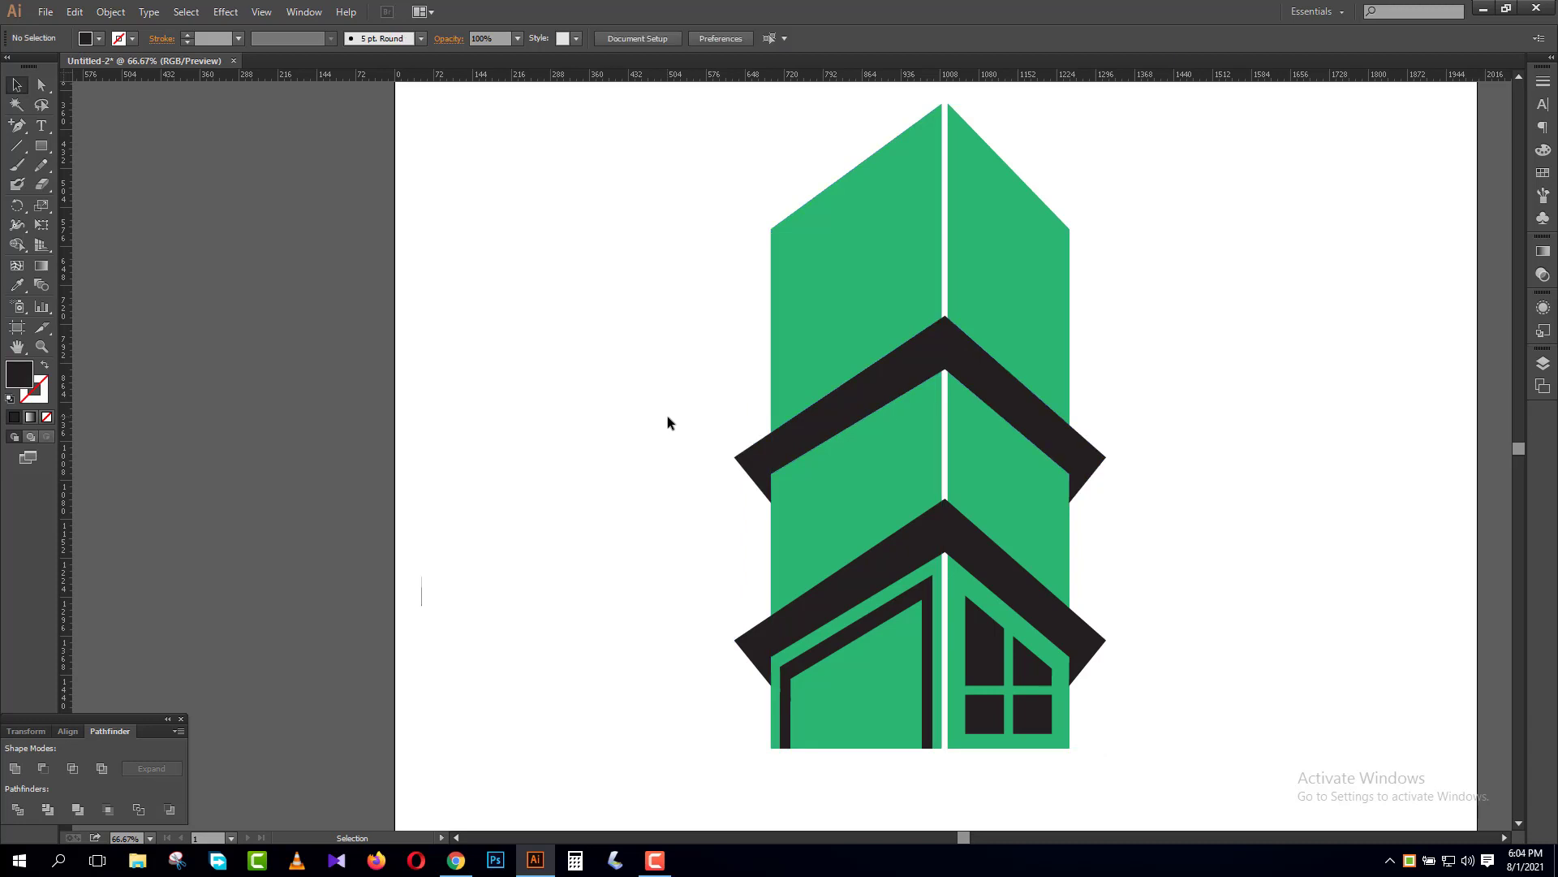
{"action": "key", "text": "ctrl+minus"}
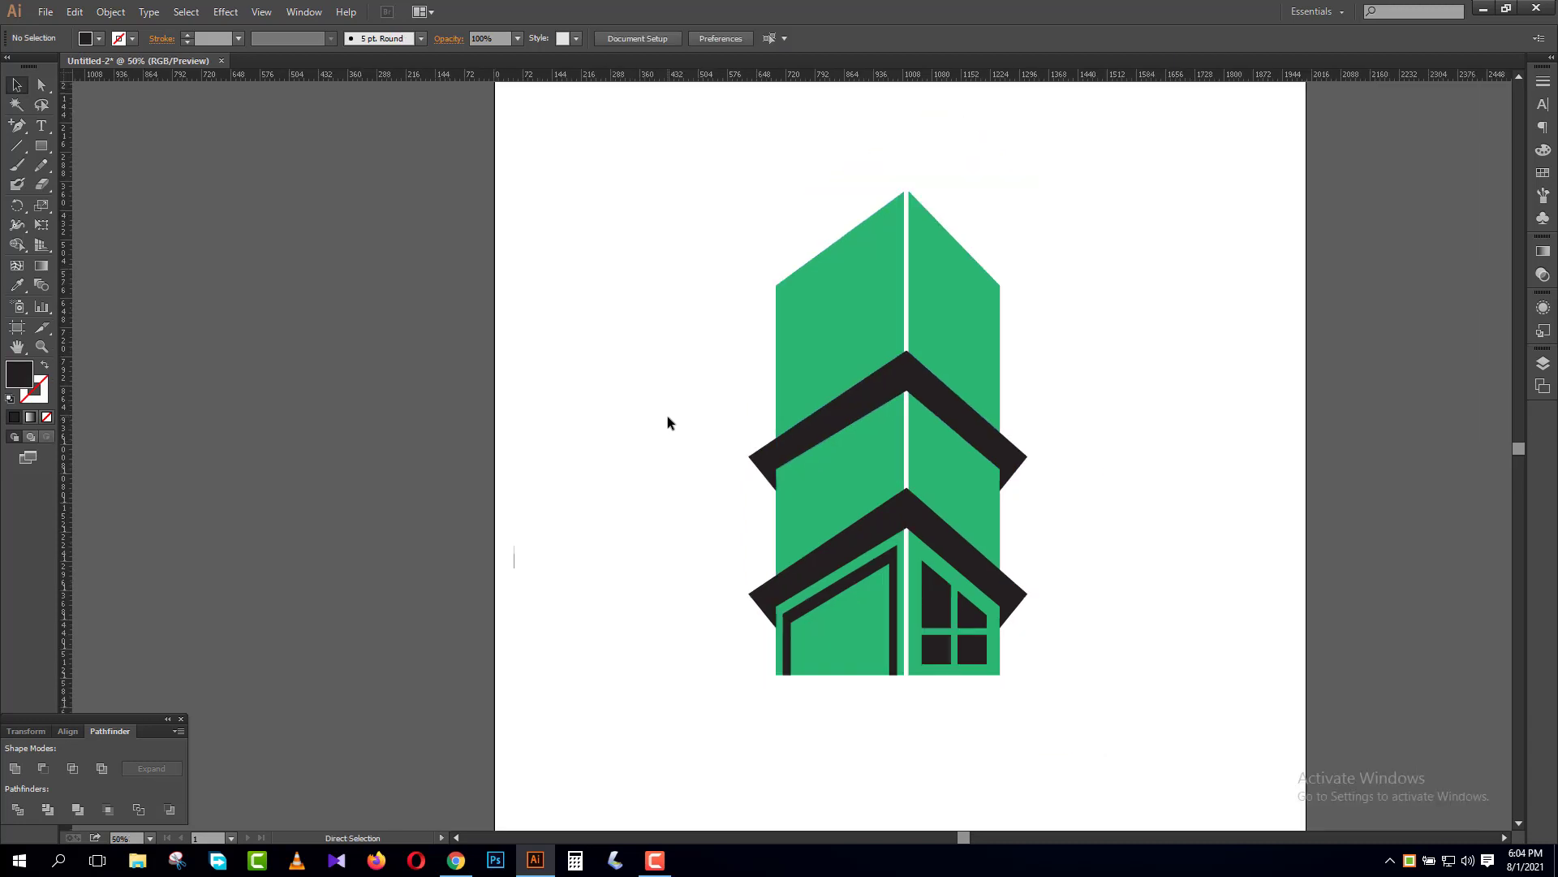
{"action": "key", "text": "ctrl+equal"}
{"action": "key", "text": "ctrl+minus"}
{"action": "scroll", "coordinate": [667, 416], "scroll_direction": "down", "scroll_amount": 4}
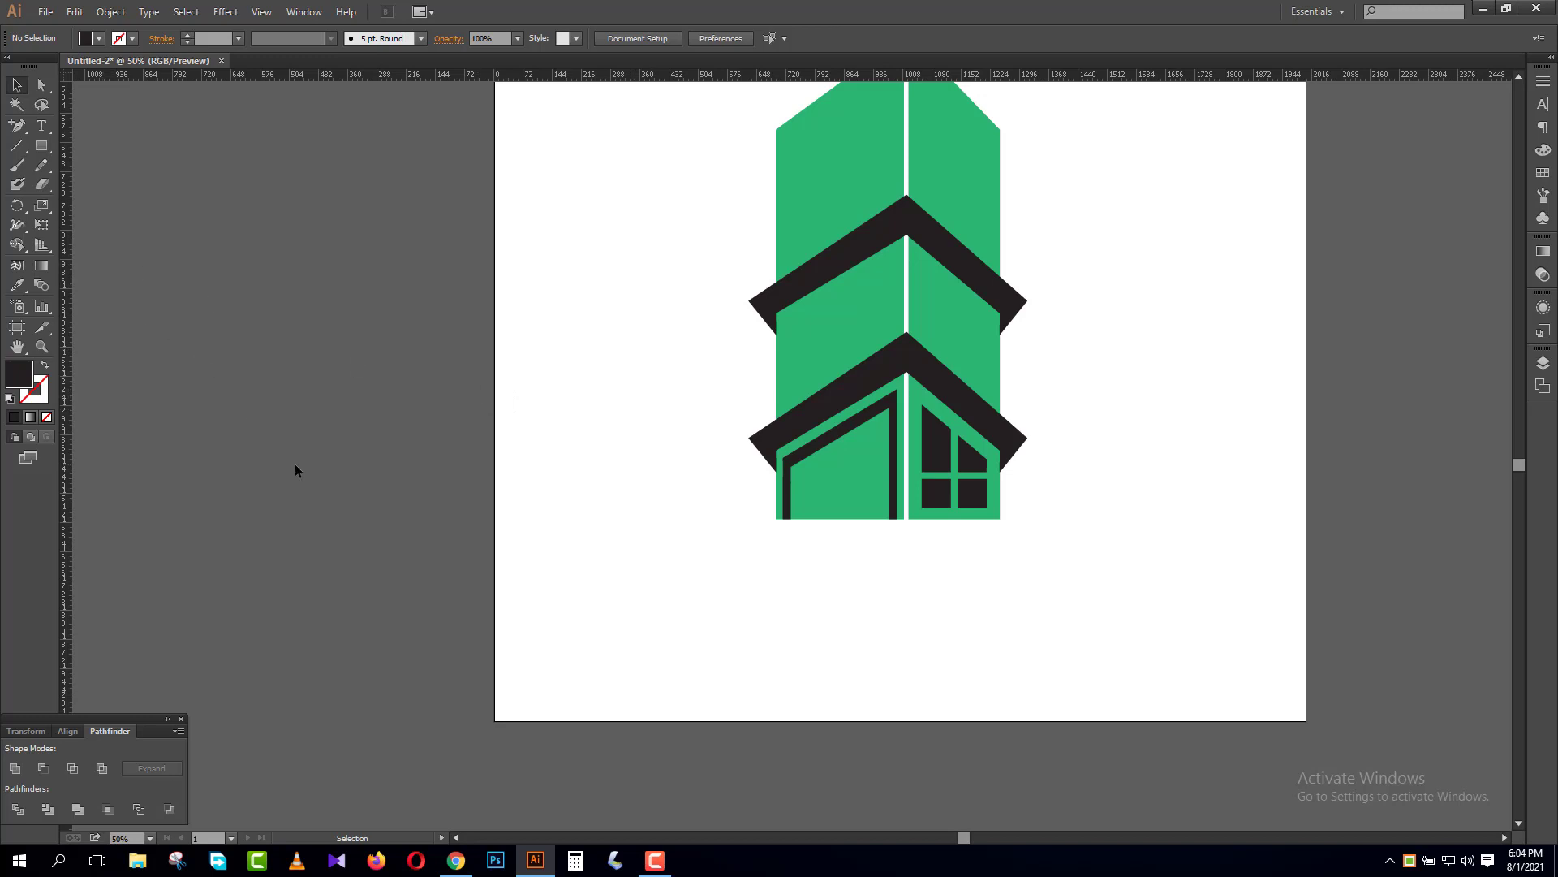
{"action": "scroll", "coordinate": [439, 538], "scroll_direction": "up", "scroll_amount": 2}
- Move both green halves together with the door frame and the window down by 80 px
{"action": "left_click_drag", "start_coordinate": [898, 588], "coordinate": [1020, 585]}
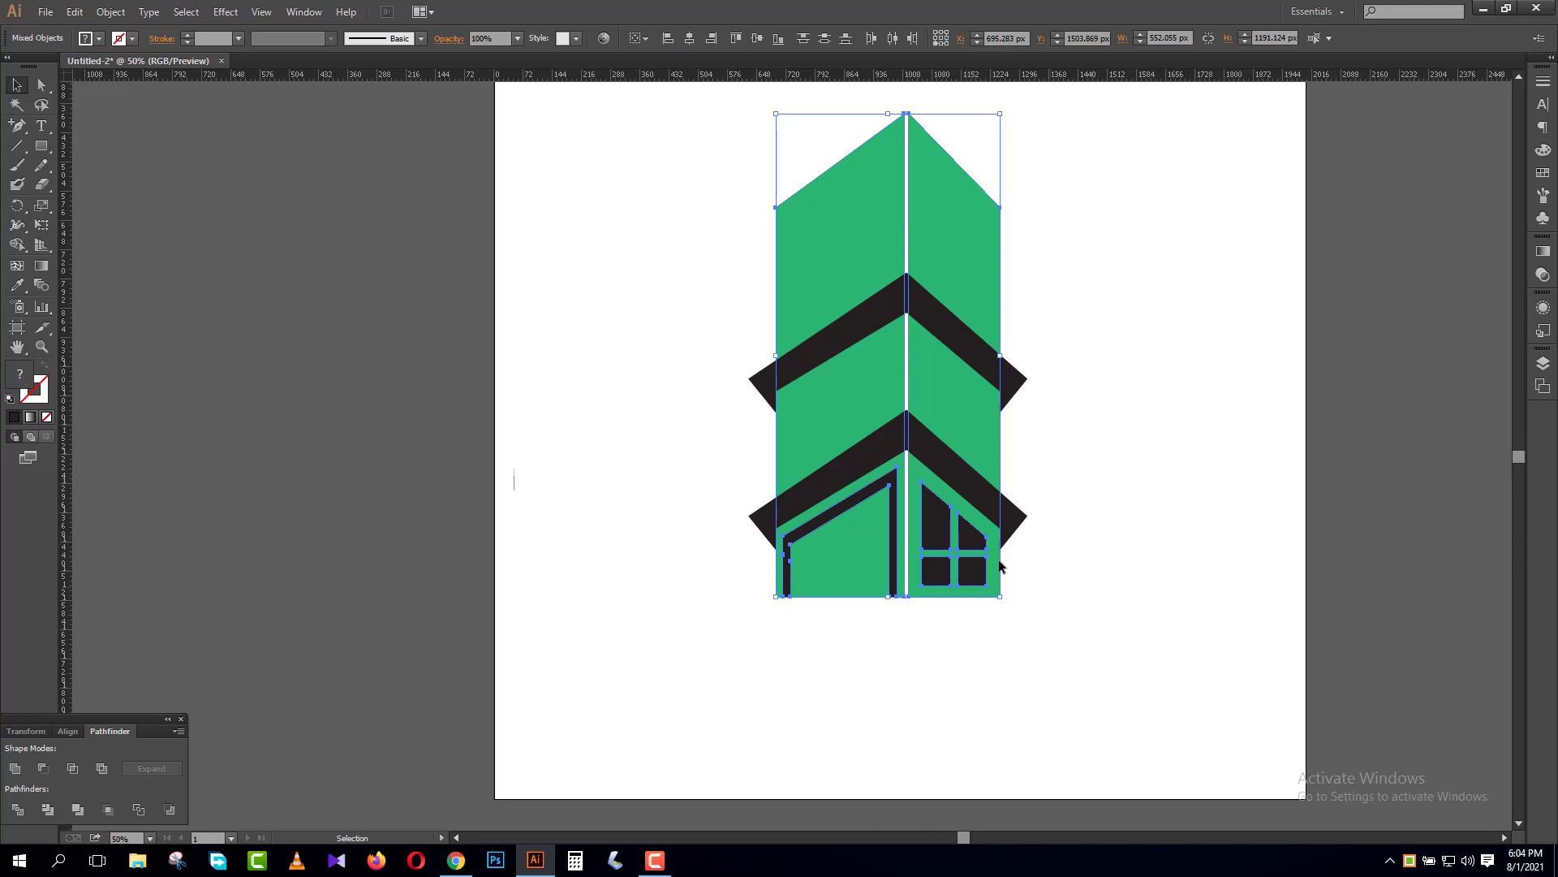
{"action": "left_click", "coordinate": [1002, 566]}
{"action": "left_click_drag", "start_coordinate": [985, 636], "coordinate": [791, 587]}
{"action": "key", "text": "Down"}
{"action": "key", "text": "Down"}
{"action": "key", "text": "Down"}
{"action": "key", "text": "Down"}
{"action": "key", "text": "Down"}
{"action": "key", "text": "Down"}
{"action": "key", "text": "Down"}
{"action": "key", "text": "Down"}
{"action": "key", "text": "Down"}
{"action": "key", "text": "Down"}
{"action": "key", "text": "Down"}
{"action": "key", "text": "Down"}
{"action": "key", "text": "Down"}
{"action": "key", "text": "Down"}
{"action": "key", "text": "Down"}
{"action": "key", "text": "Down"}
{"action": "key", "text": "Down"}
{"action": "key", "text": "Down"}
{"action": "key", "text": "Down"}
{"action": "key", "text": "Down"}
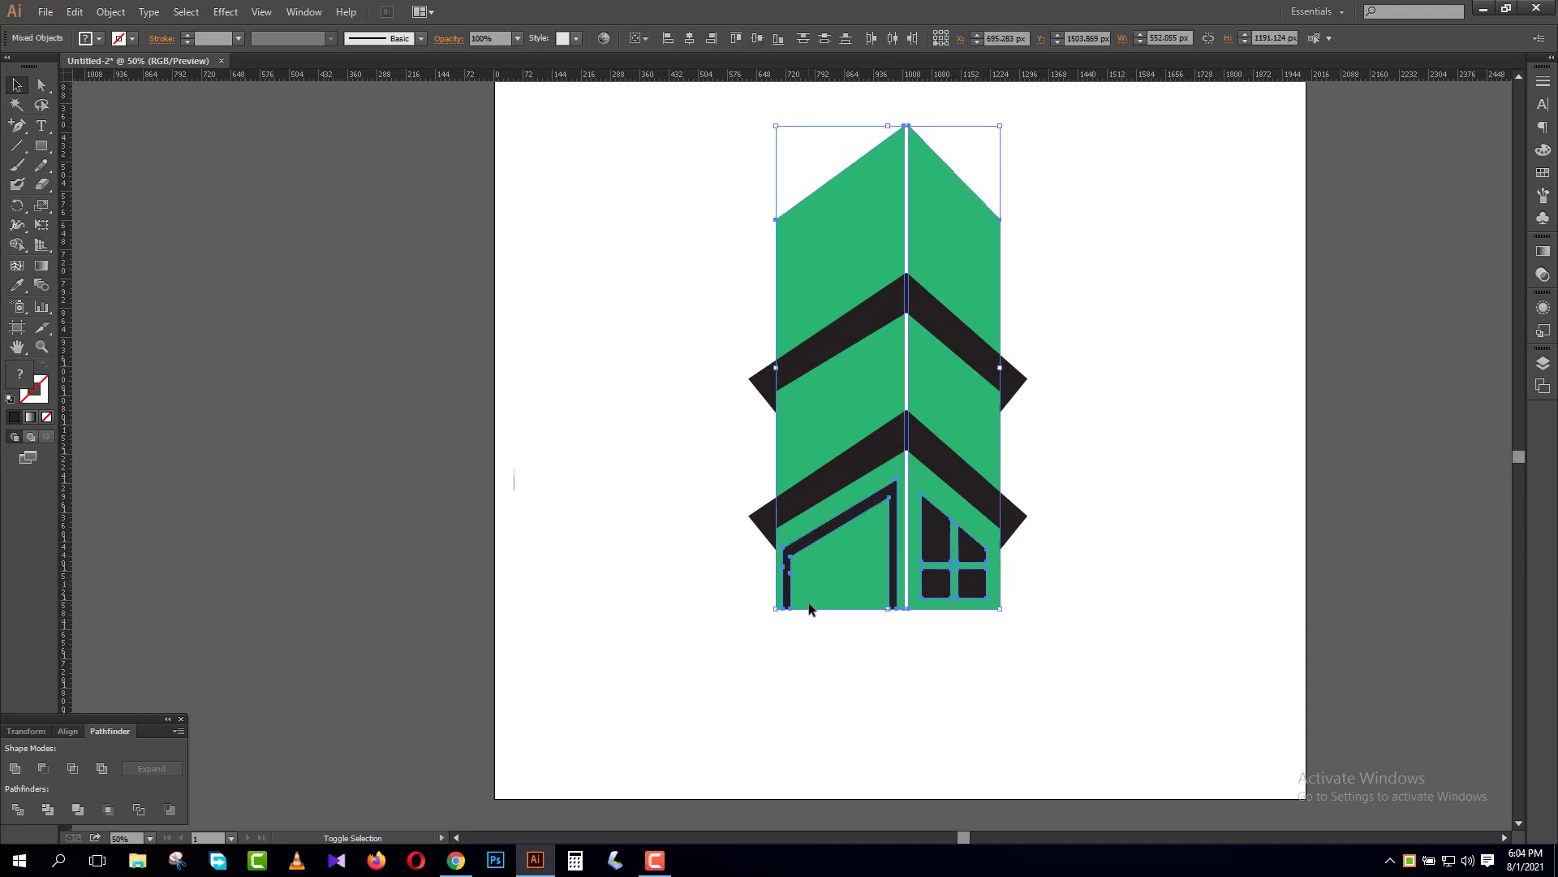
{"action": "key", "text": "Down"}
{"action": "key", "text": "Down"}
{"action": "key", "text": "Down"}
{"action": "key", "text": "Down"}
{"action": "key", "text": "Down"}
{"action": "key", "text": "Down"}
{"action": "key", "text": "Down"}
{"action": "key", "text": "Down"}
{"action": "key", "text": "Down"}
{"action": "key", "text": "Down"}
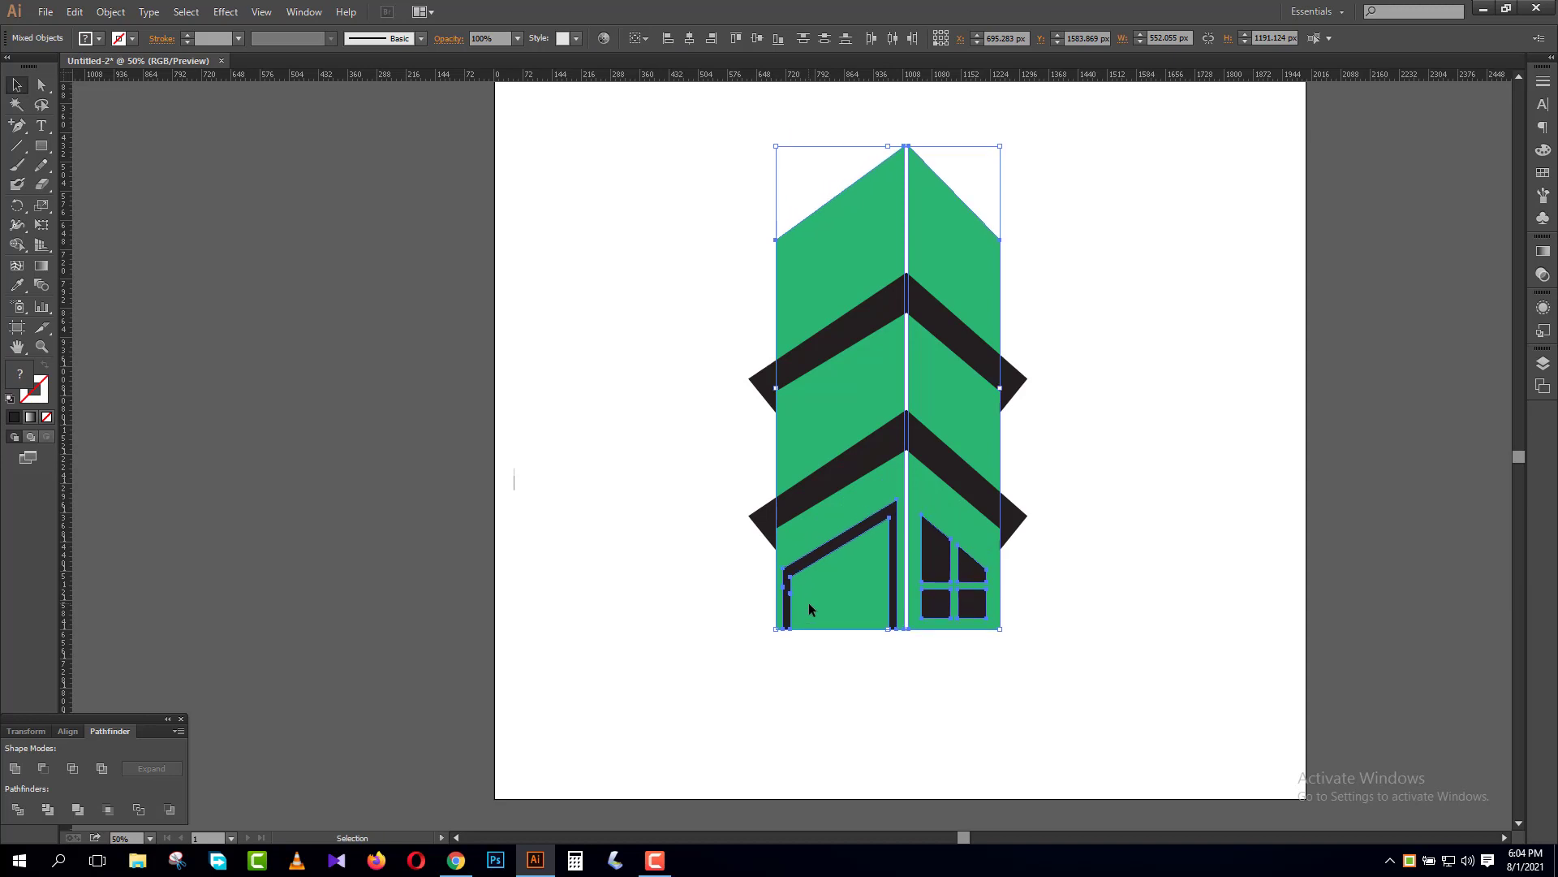
- Move the door frame and the window up by 45 px within the green halves
{"action": "key", "text": "ctrl+shift+a"}
{"action": "left_click", "coordinate": [872, 530]}
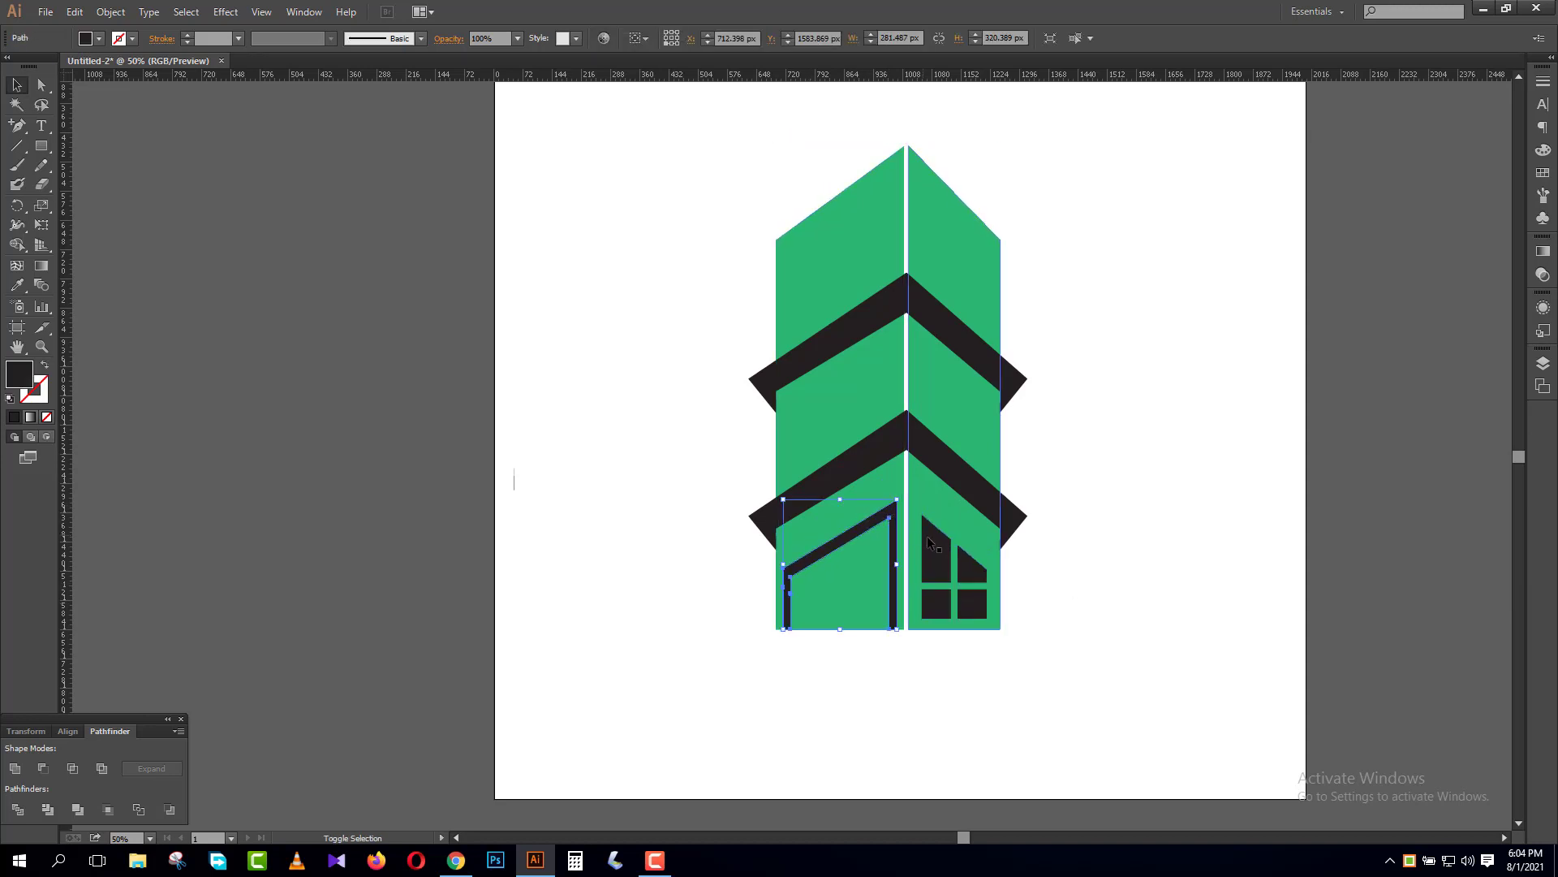
{"action": "left_click", "coordinate": [942, 564], "text": "shift"}
{"action": "key", "text": "Up"}
{"action": "key", "text": "Up"}
{"action": "key", "text": "Up"}
{"action": "key", "text": "Up"}
{"action": "key", "text": "Up"}
{"action": "key", "text": "Up"}
{"action": "key", "text": "Up"}
{"action": "key", "text": "Up"}
{"action": "key", "text": "Up"}
{"action": "key", "text": "Up"}
{"action": "key", "text": "Up"}
{"action": "key", "text": "Up"}
{"action": "key", "text": "Up"}
{"action": "key", "text": "Up"}
{"action": "key", "text": "Up"}
{"action": "key", "text": "Up"}
{"action": "key", "text": "Up"}
{"action": "key", "text": "Up"}
{"action": "key", "text": "Up"}
{"action": "key", "text": "Up"}
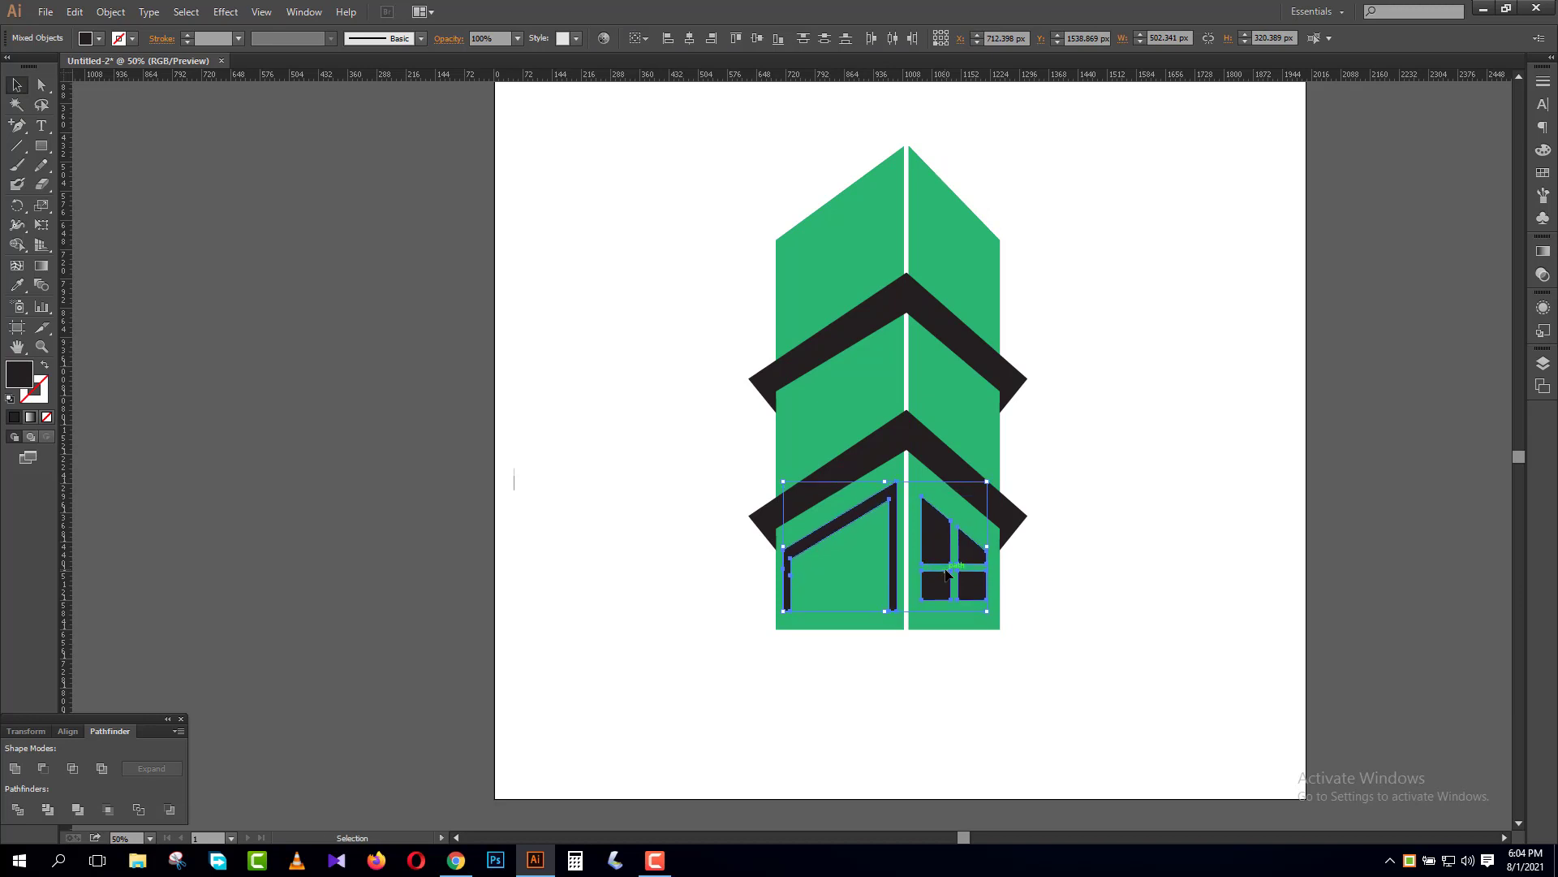
{"action": "left_click", "coordinate": [966, 682]}
- Draw a wide black ellipse about 987 by 417 px over the base of the building
{"action": "scroll", "coordinate": [961, 682], "scroll_direction": "down", "scroll_amount": 1}
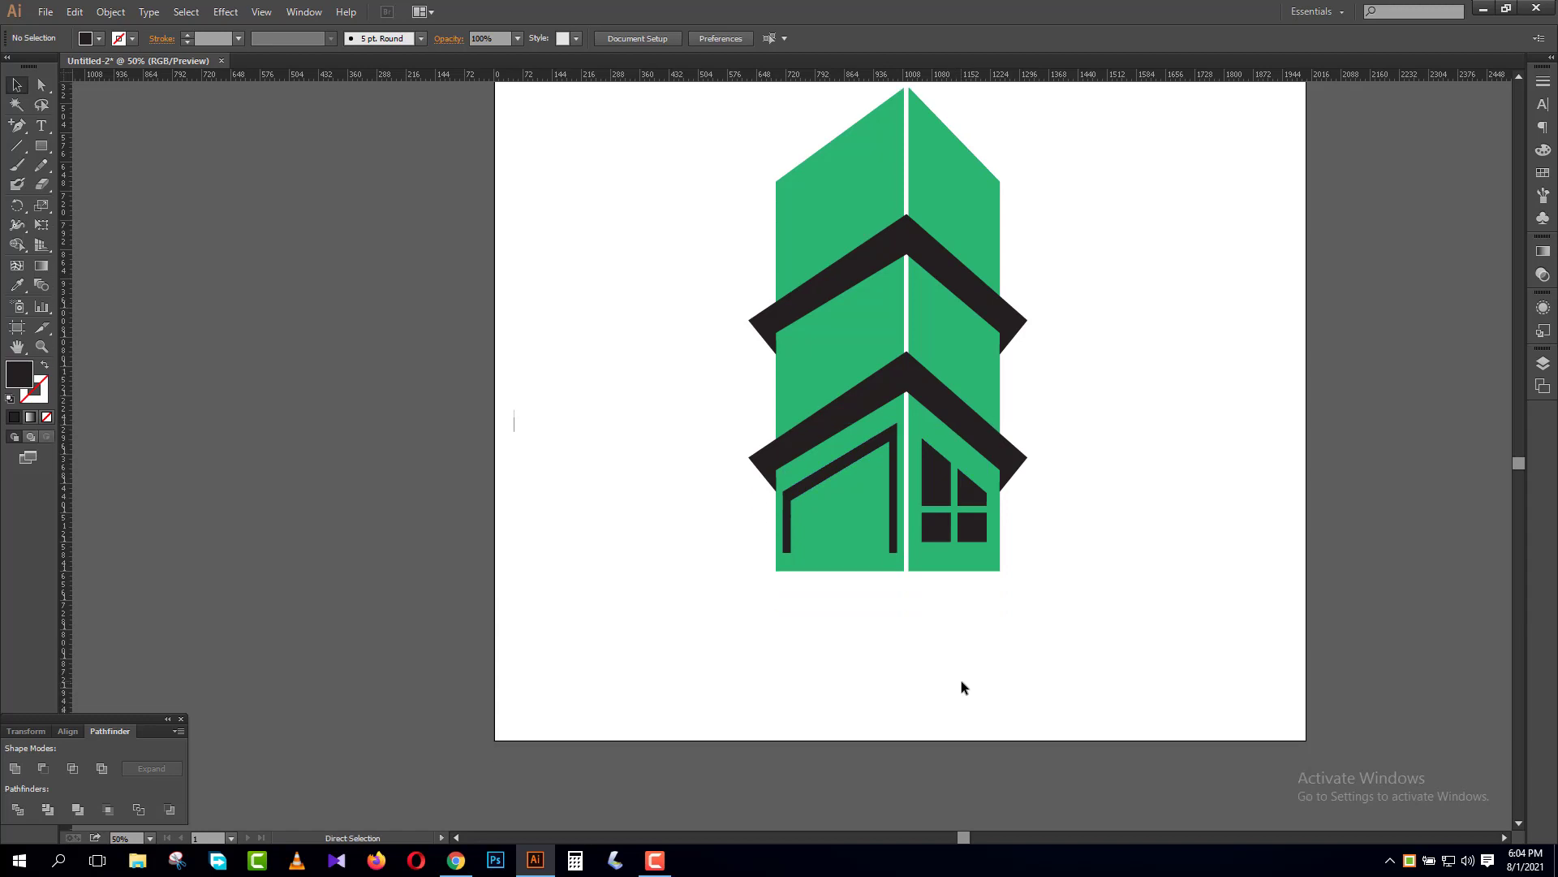
{"action": "key", "text": "ctrl+plus"}
{"action": "scroll", "coordinate": [961, 688], "scroll_direction": "down", "scroll_amount": 1}
{"action": "left_click", "coordinate": [42, 145]}
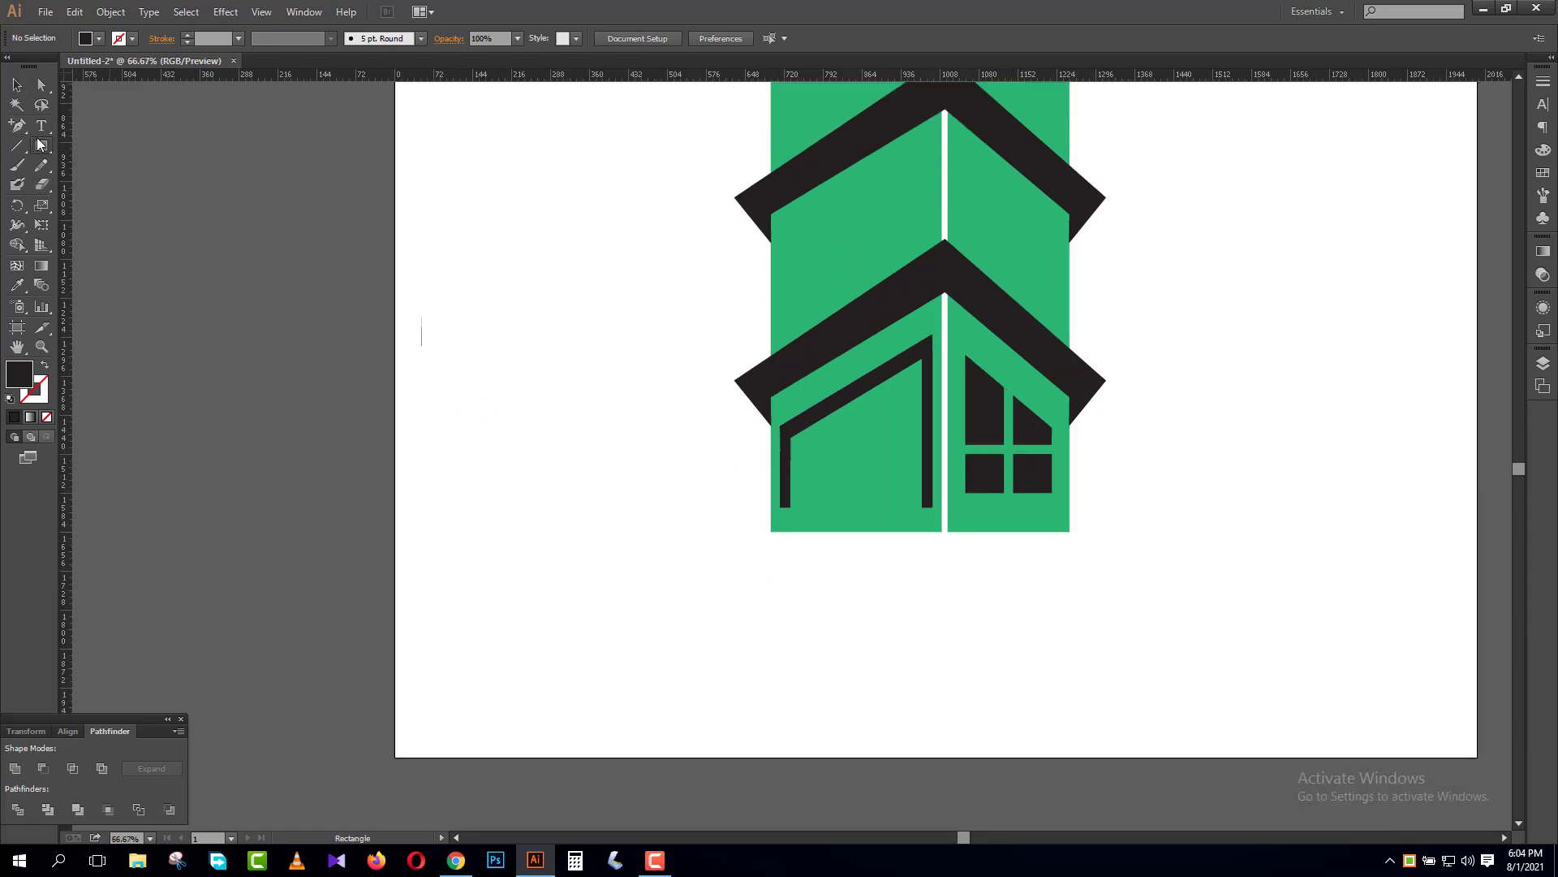
{"action": "left_click", "coordinate": [116, 184]}
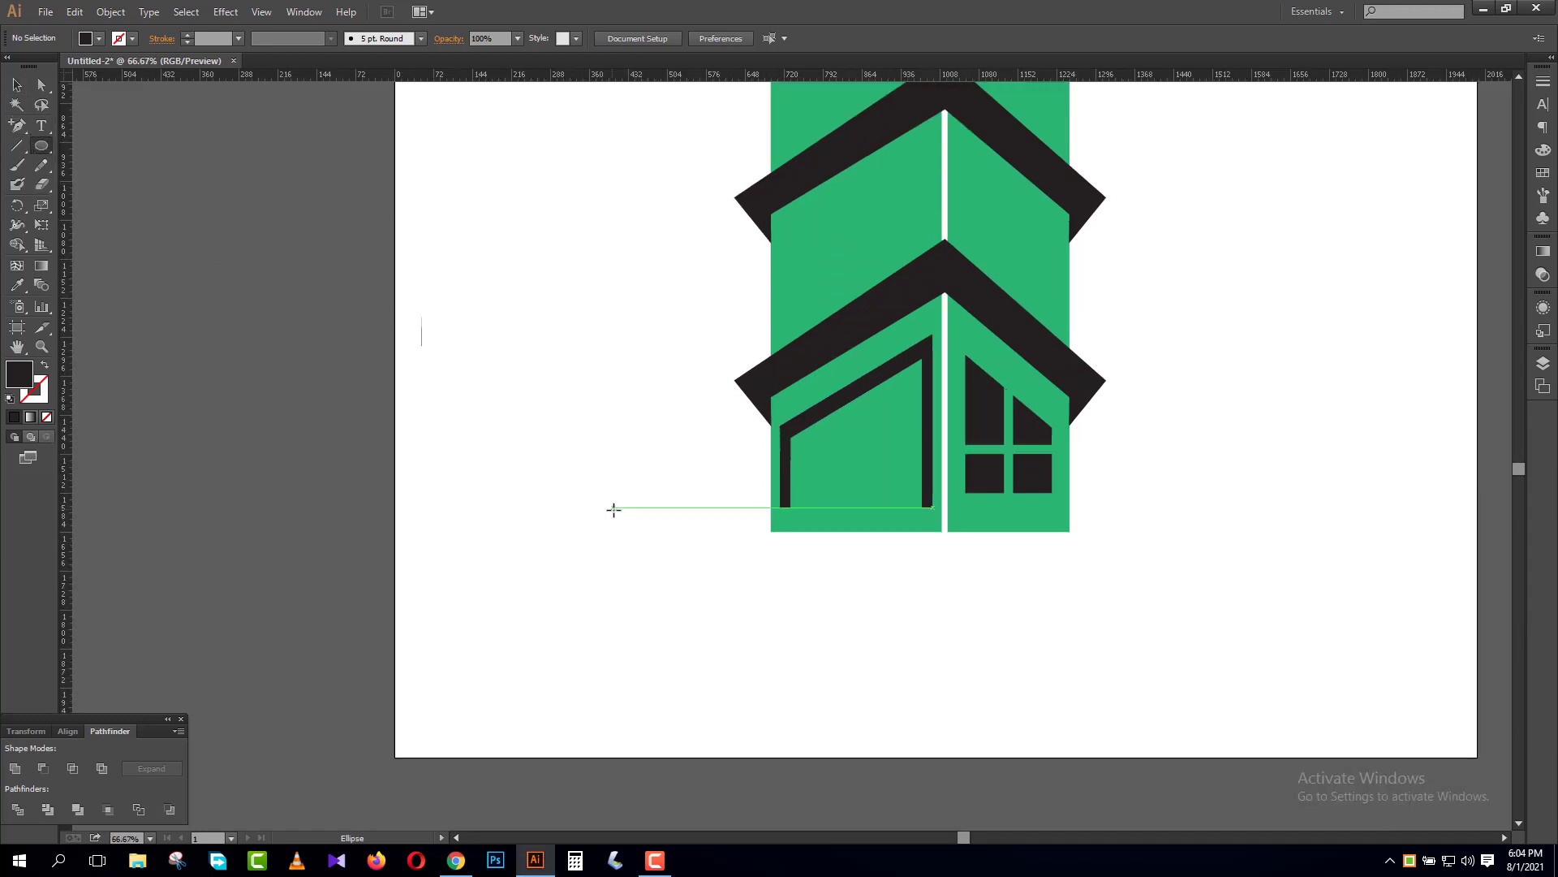
{"action": "left_click_drag", "start_coordinate": [891, 609], "coordinate": [940, 596]}
{"action": "key", "text": "v"}
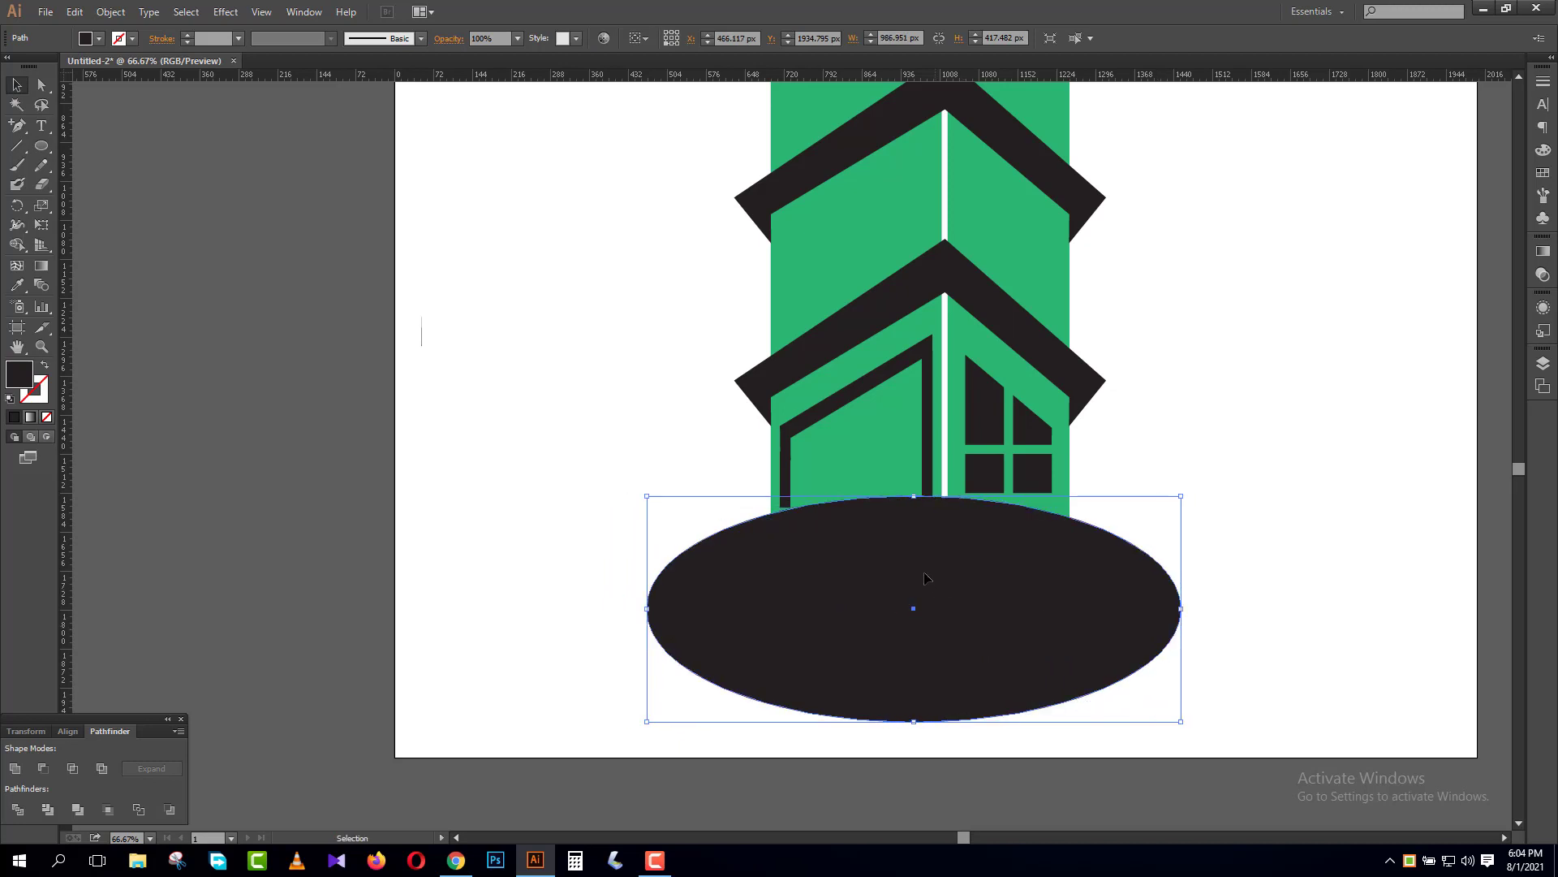
- Send the left green half of the building to the back of the stacking order
{"action": "left_click", "coordinate": [885, 367], "text": "ctrl"}
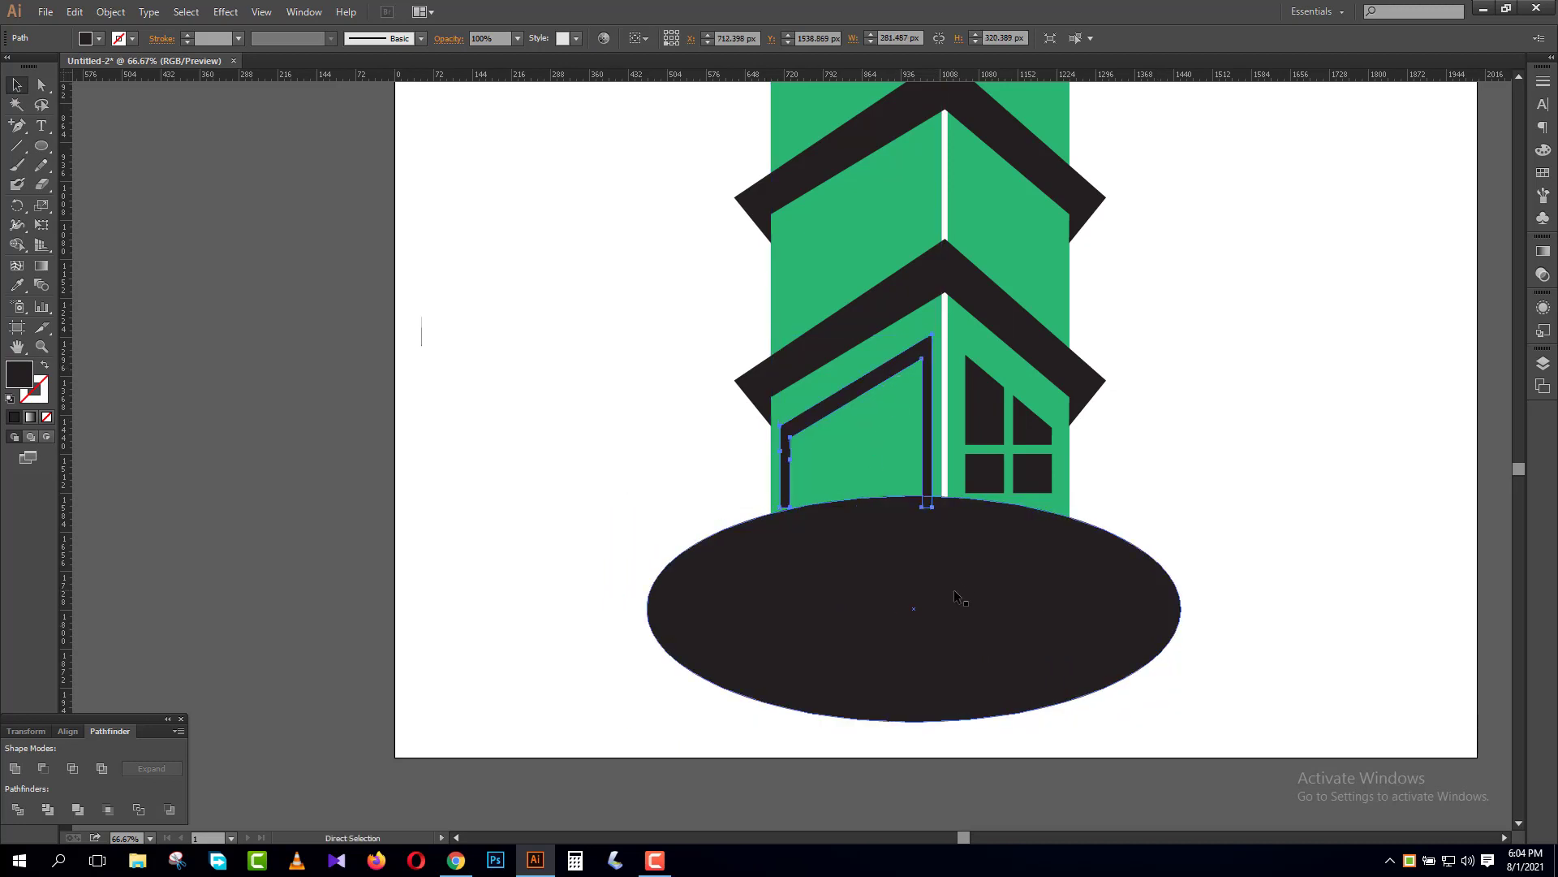
{"action": "key", "text": "ctrl+plus"}
{"action": "left_click", "coordinate": [893, 471]}
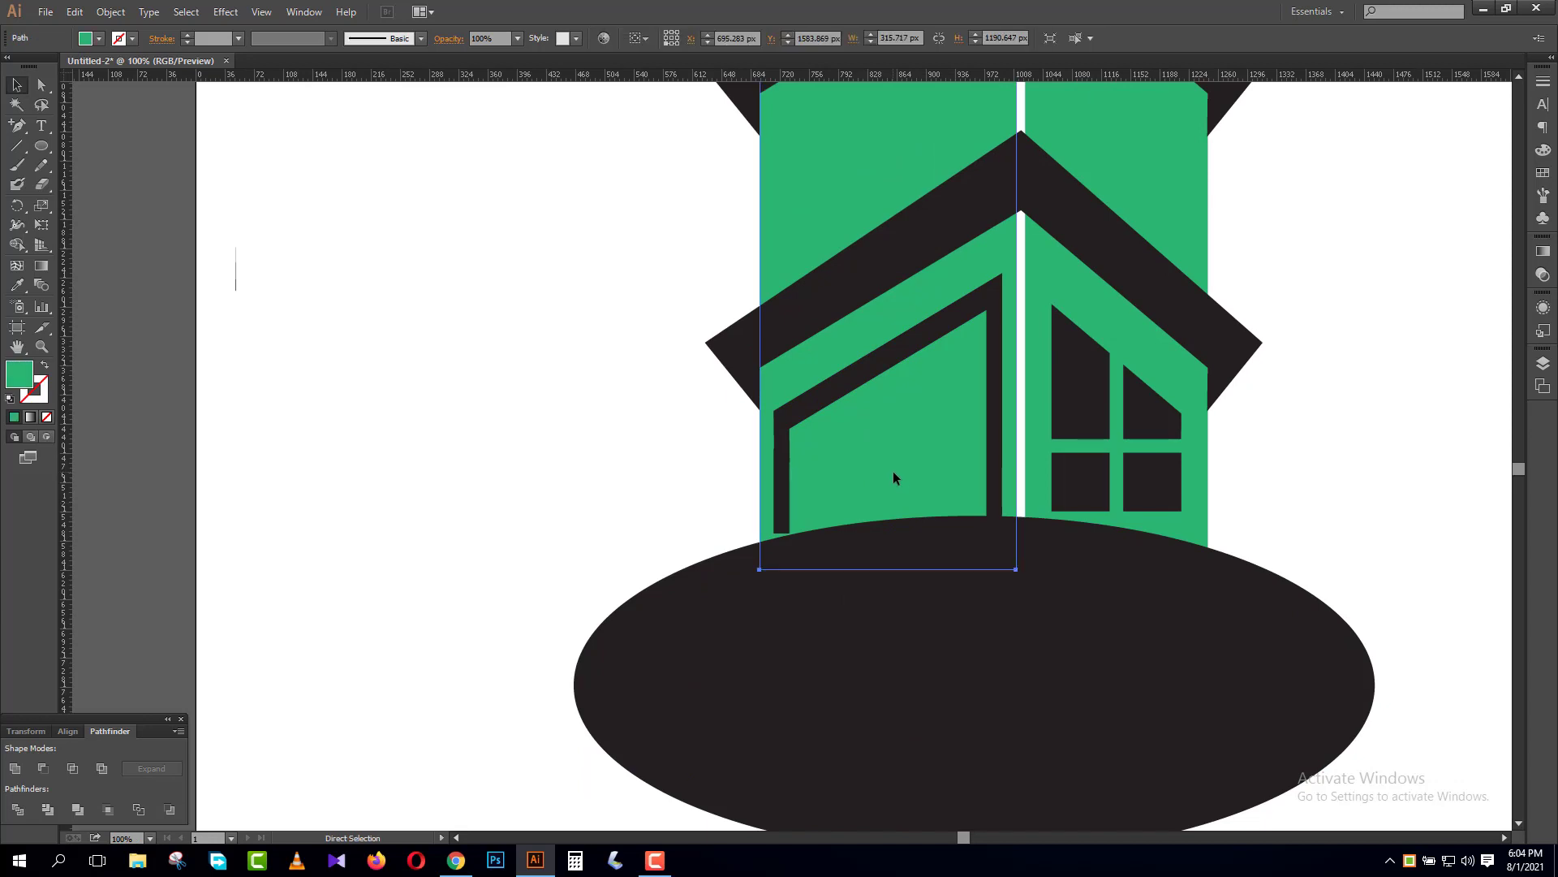
{"action": "key", "text": "ctrl+shift+bracketleft"}
{"action": "left_click", "coordinate": [646, 477]}
{"action": "left_click_drag", "start_coordinate": [923, 502], "coordinate": [924, 504]}
{"action": "left_click", "coordinate": [596, 450]}
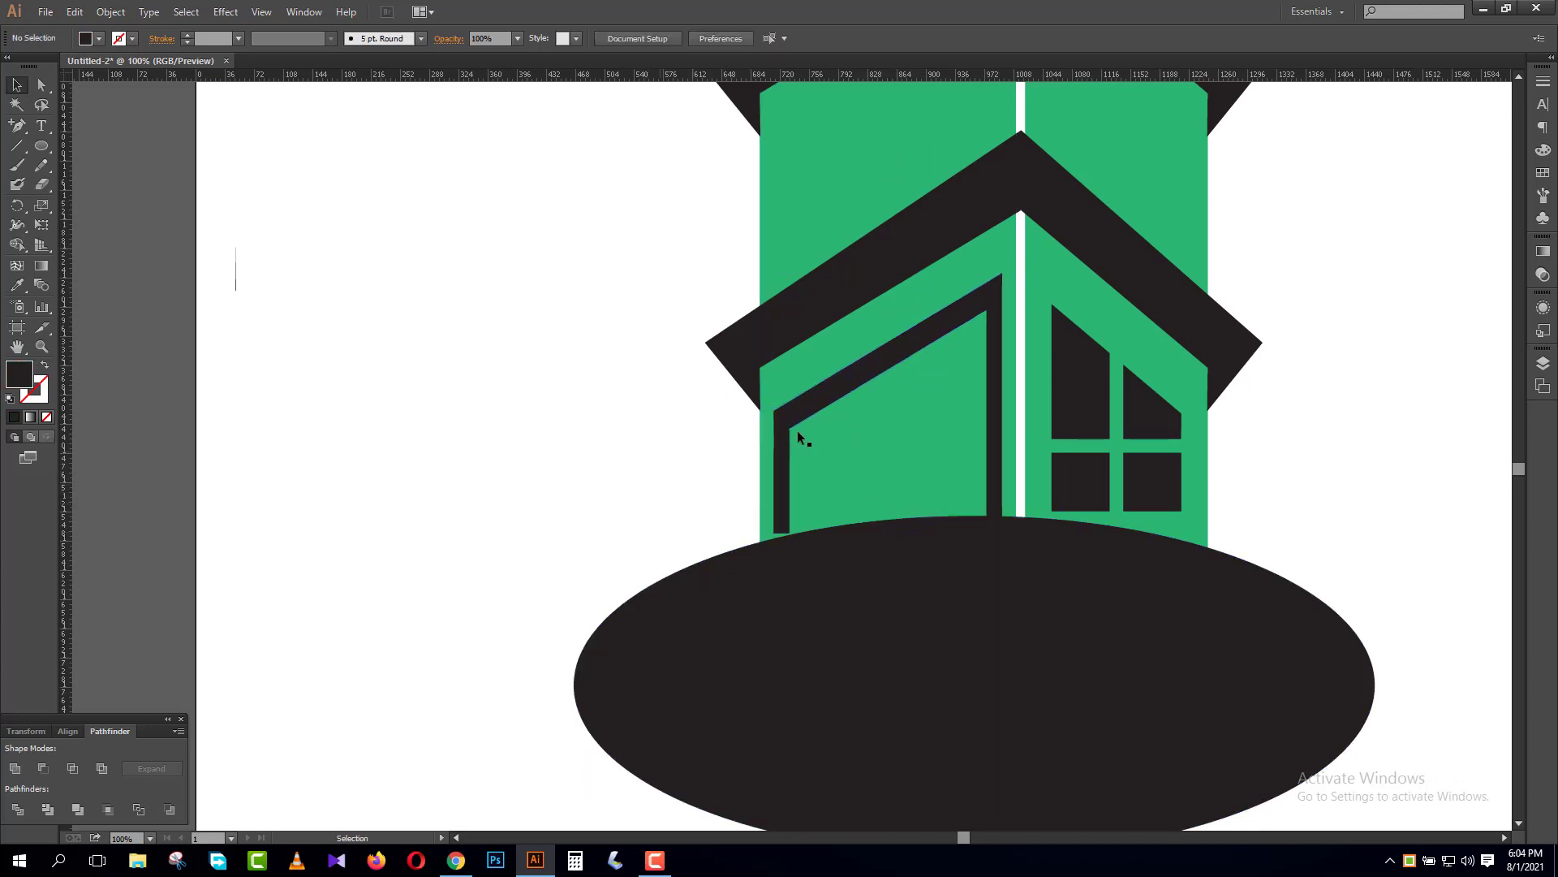
{"action": "left_click", "coordinate": [805, 406]}
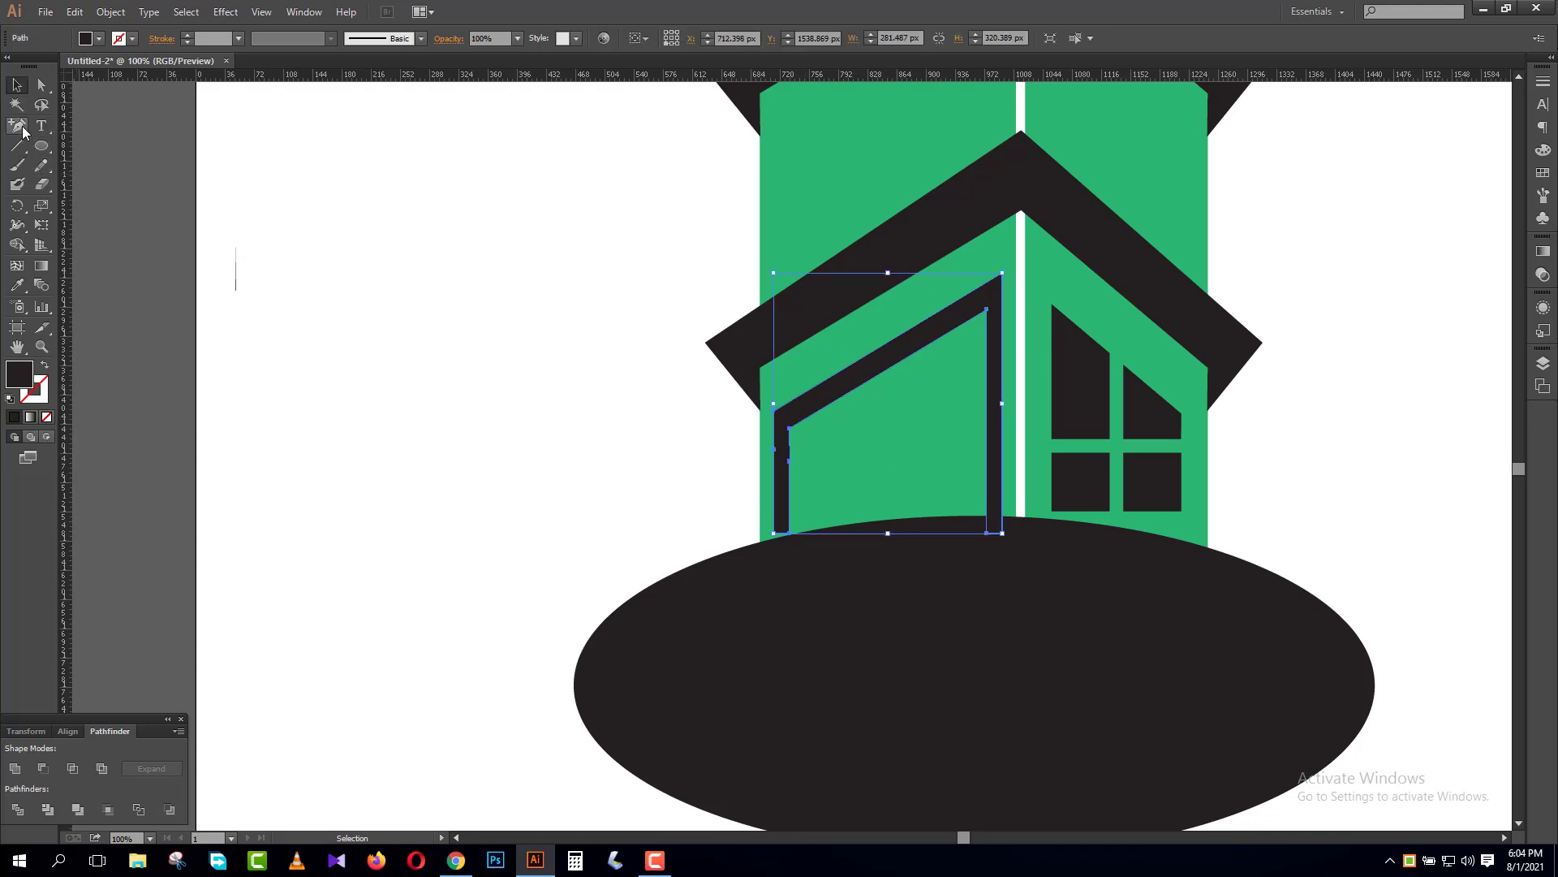
{"action": "left_click", "coordinate": [23, 131]}
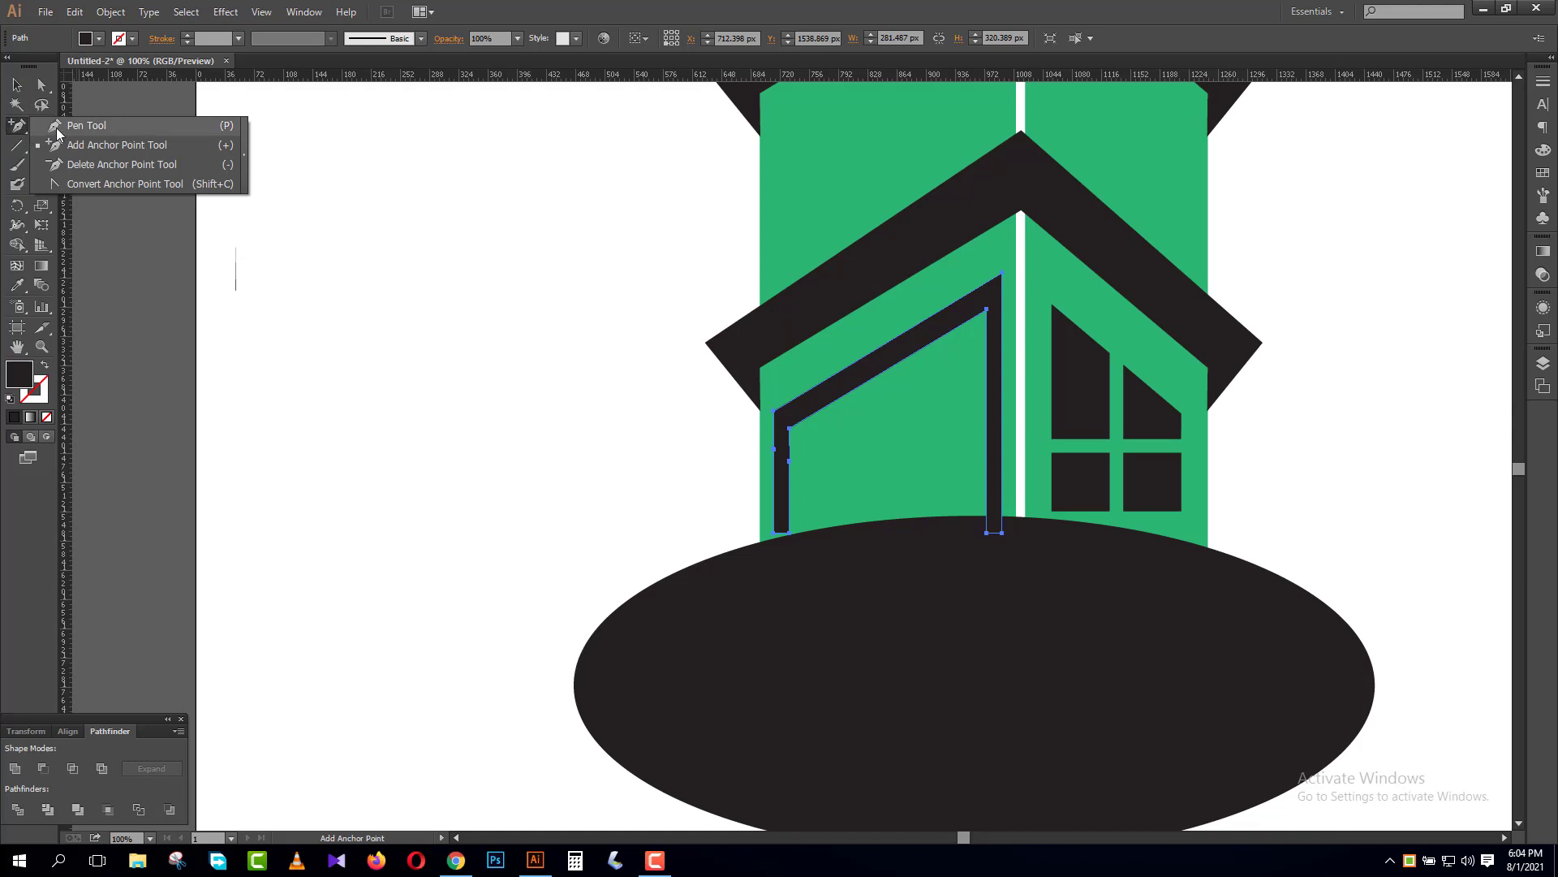
{"action": "left_click", "coordinate": [512, 352]}
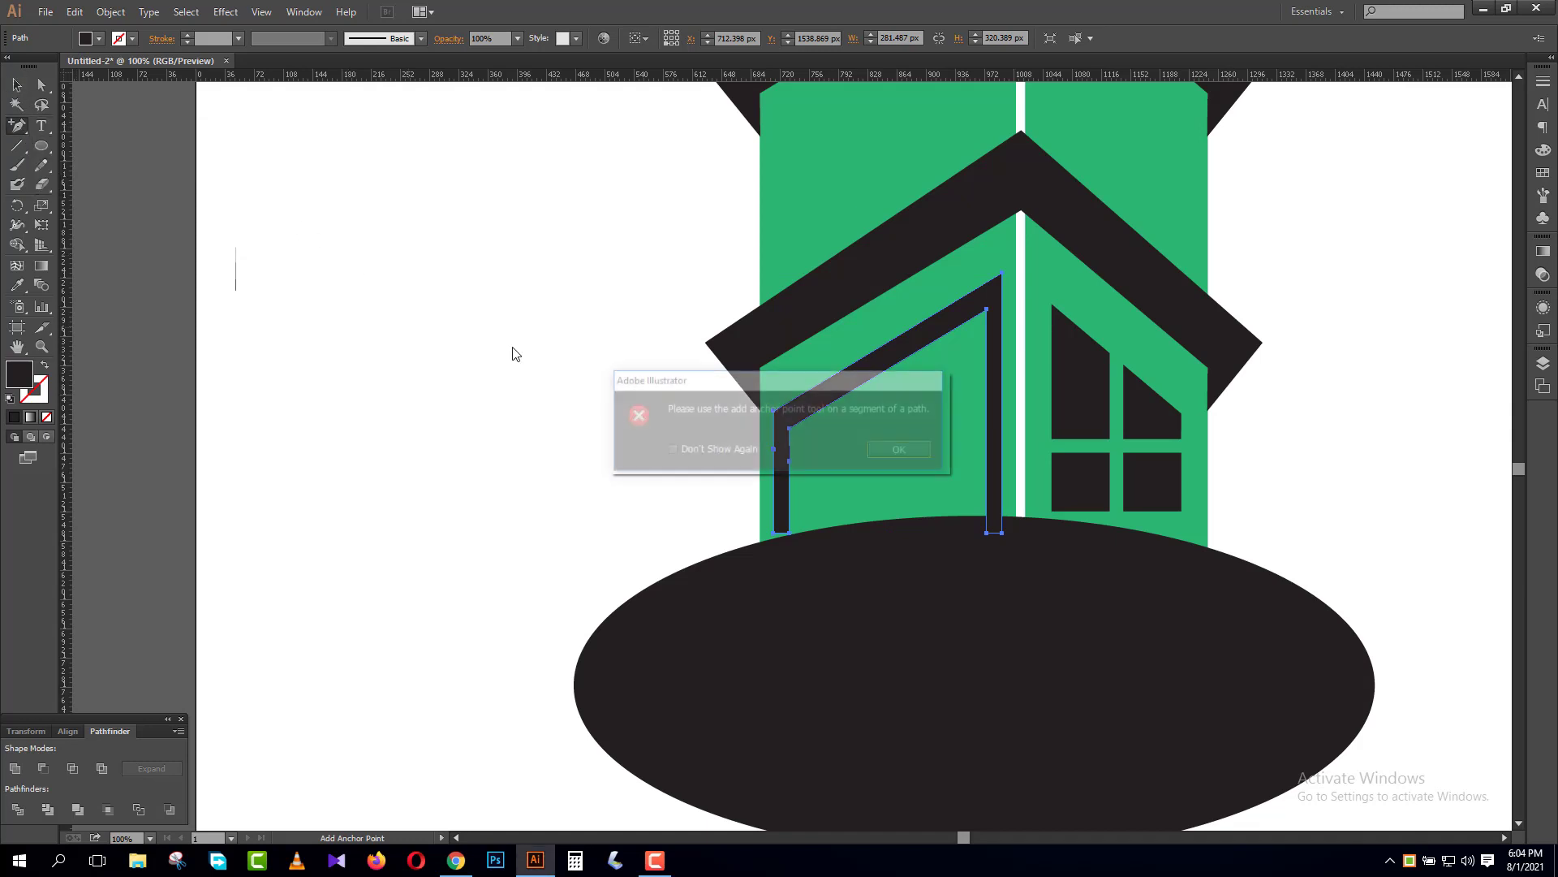
{"action": "left_click", "coordinate": [888, 454]}
{"action": "left_click", "coordinate": [16, 86]}
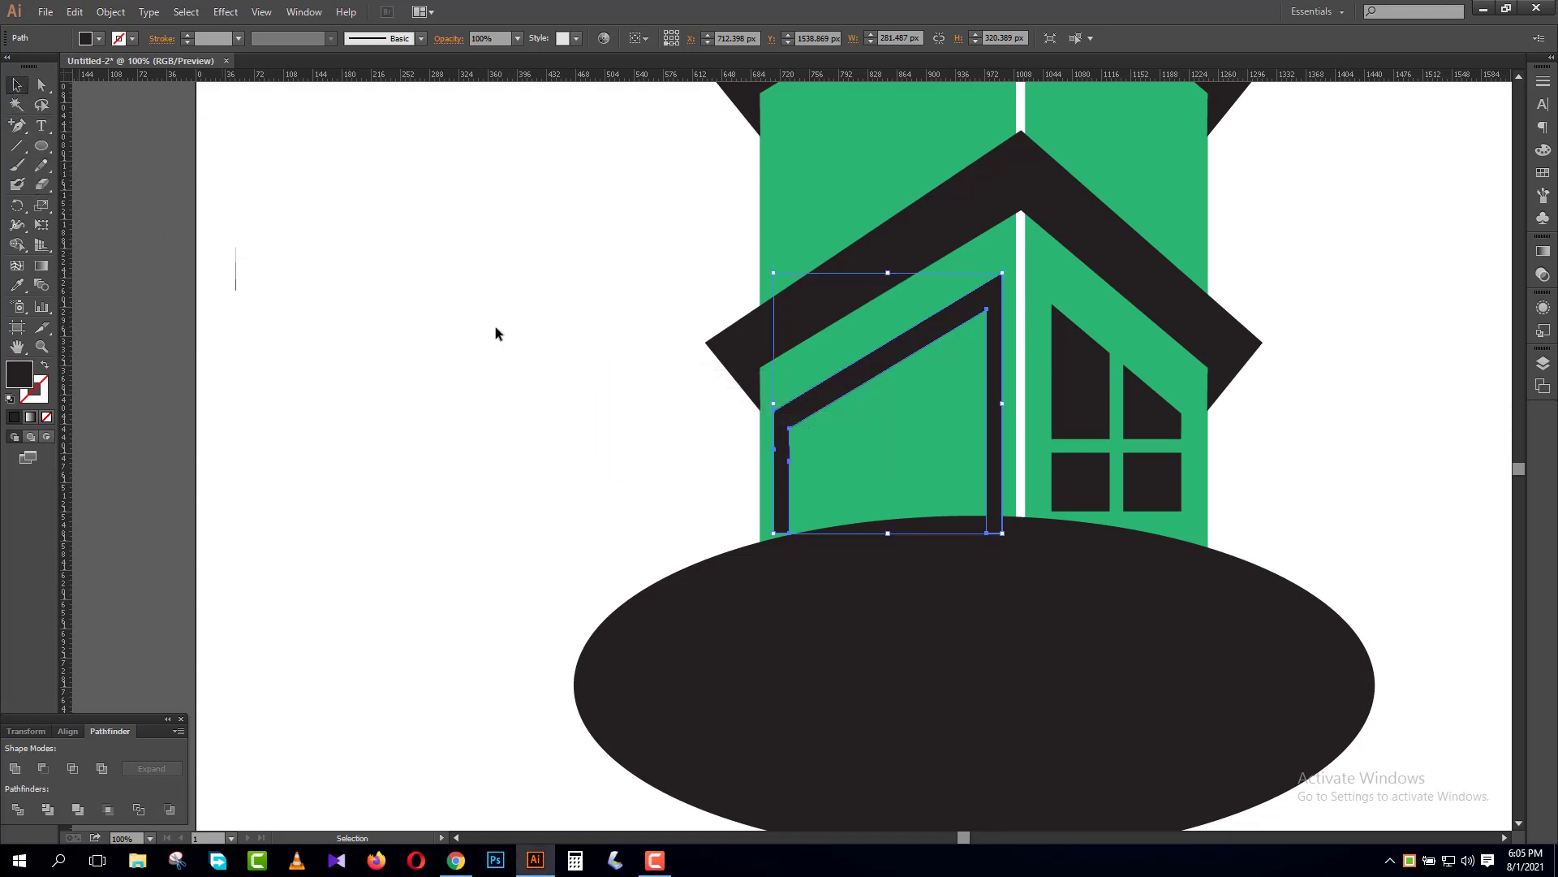
- Delete the extra anchor points partway down the left leg of the black door frame
{"action": "left_click", "coordinate": [573, 360]}
{"action": "left_click", "coordinate": [811, 392]}
{"action": "key", "text": "ctrl+plus"}
{"action": "left_click", "coordinate": [668, 481]}
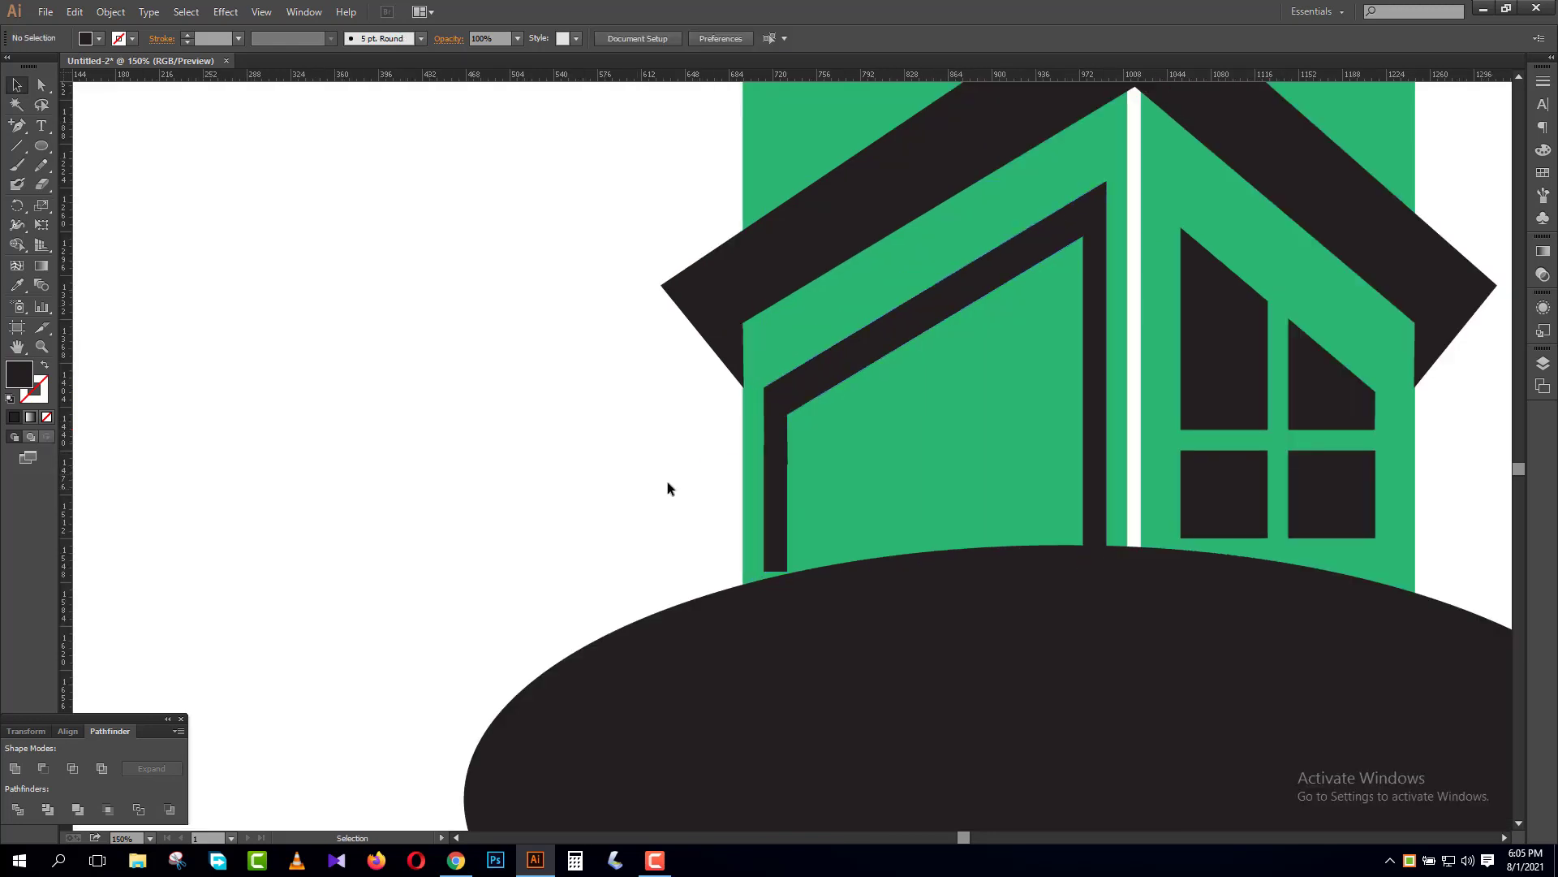
{"action": "left_click", "coordinate": [787, 455]}
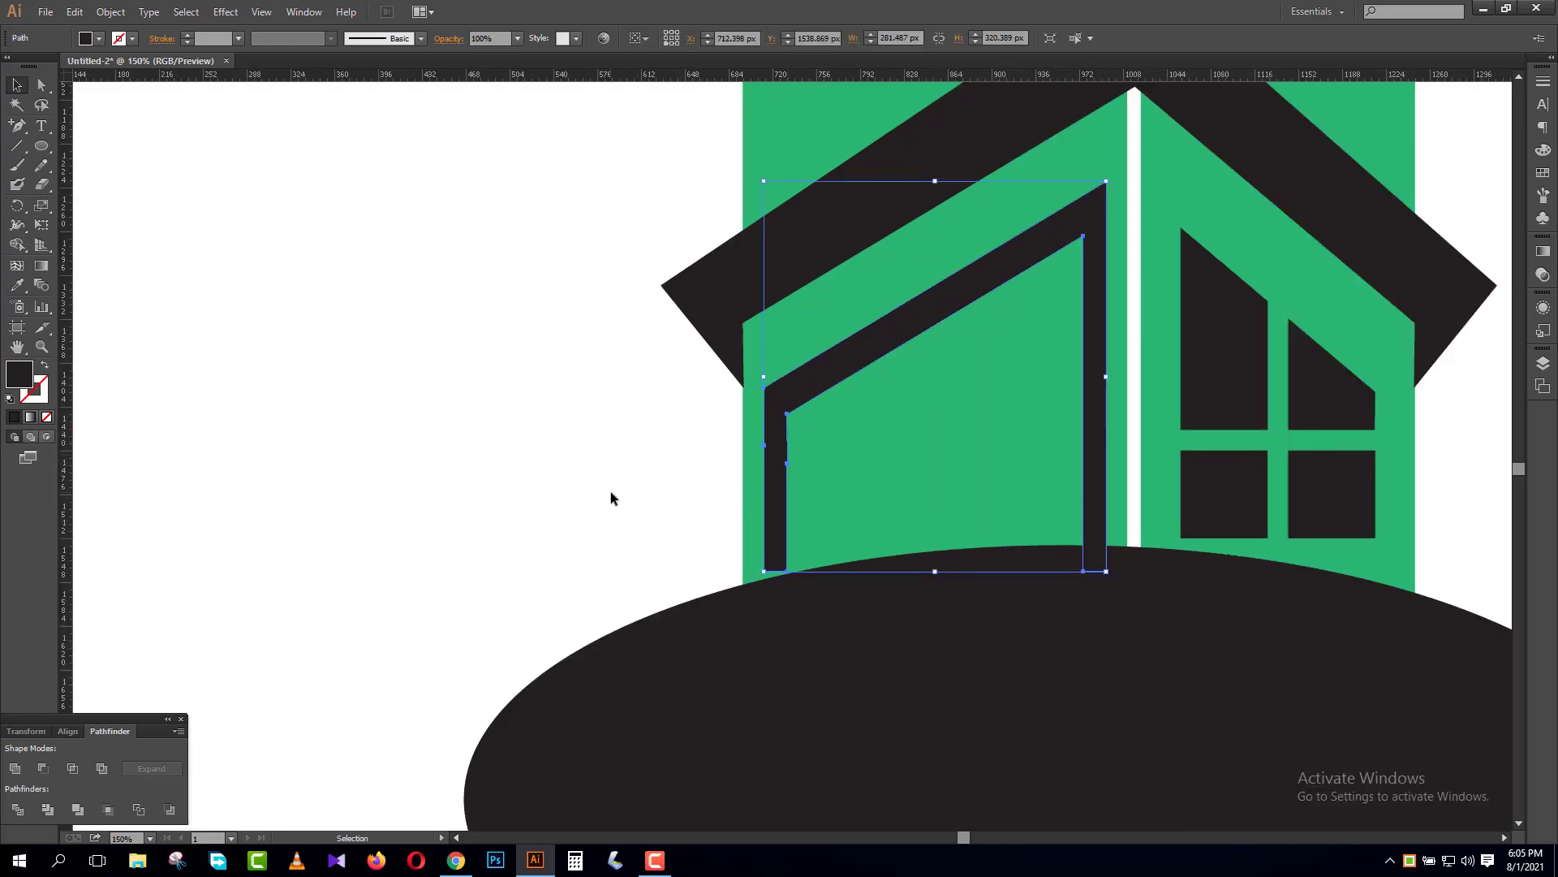
{"action": "left_click", "coordinate": [25, 127]}
{"action": "left_click_drag", "start_coordinate": [25, 127], "coordinate": [73, 167]}
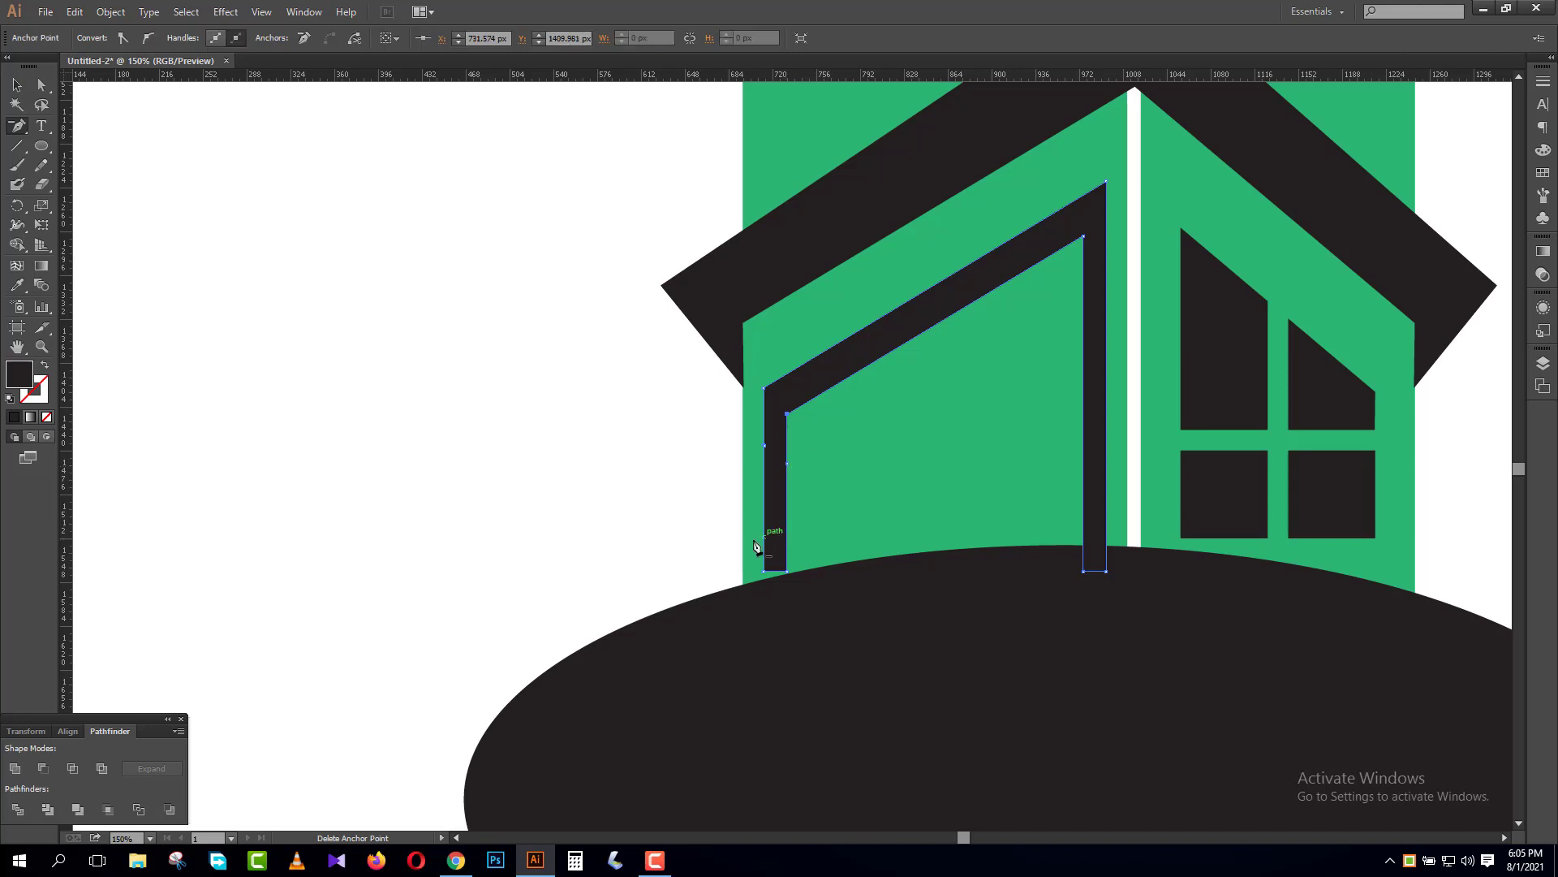
{"action": "left_click", "coordinate": [22, 125]}
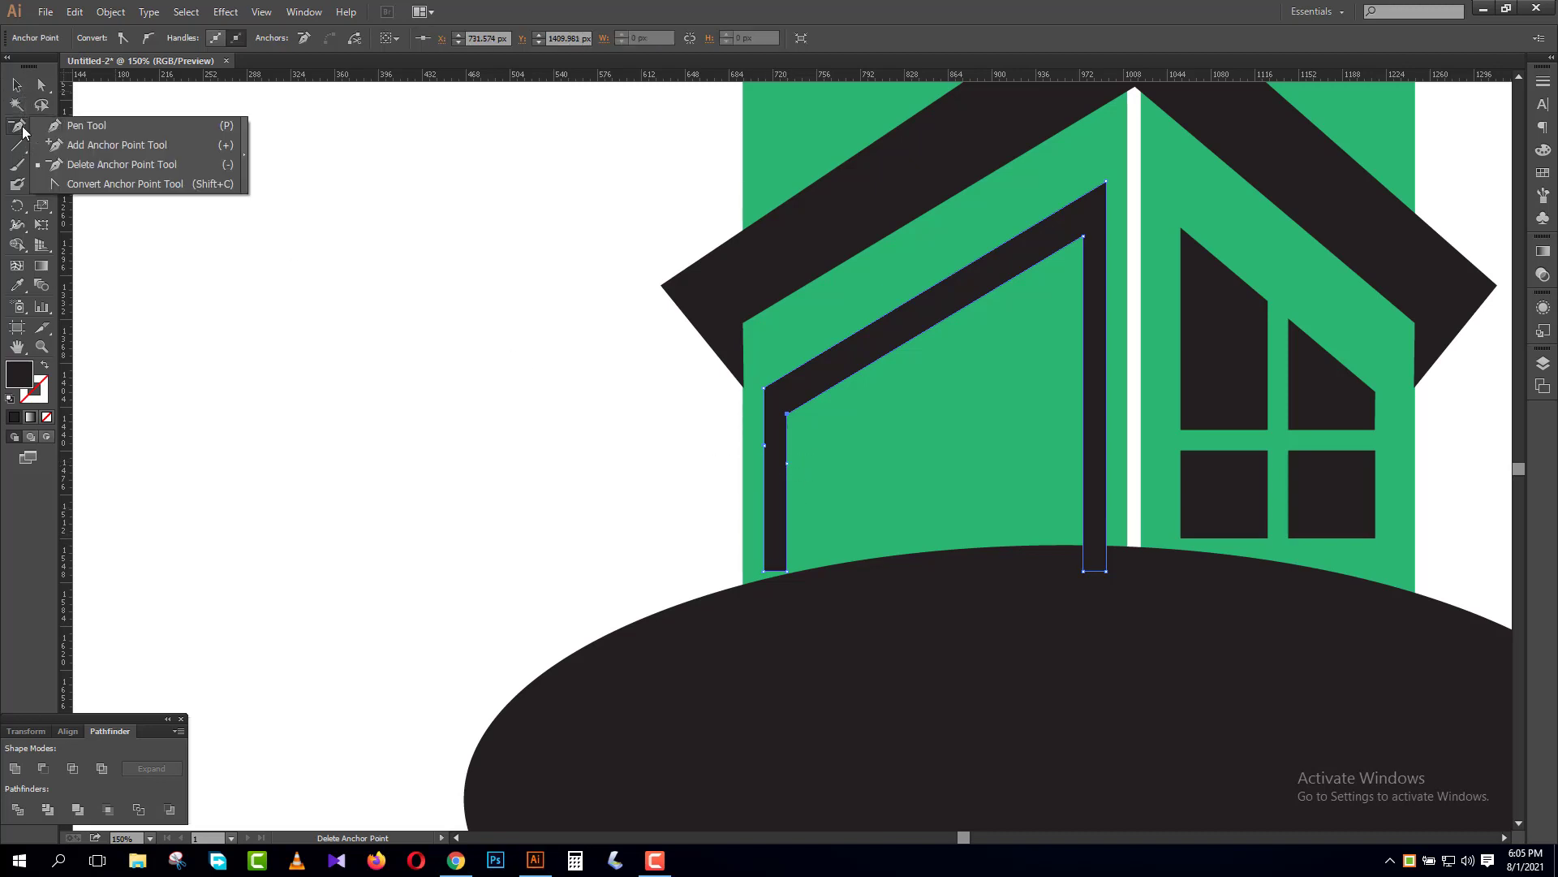
{"action": "left_click", "coordinate": [89, 164]}
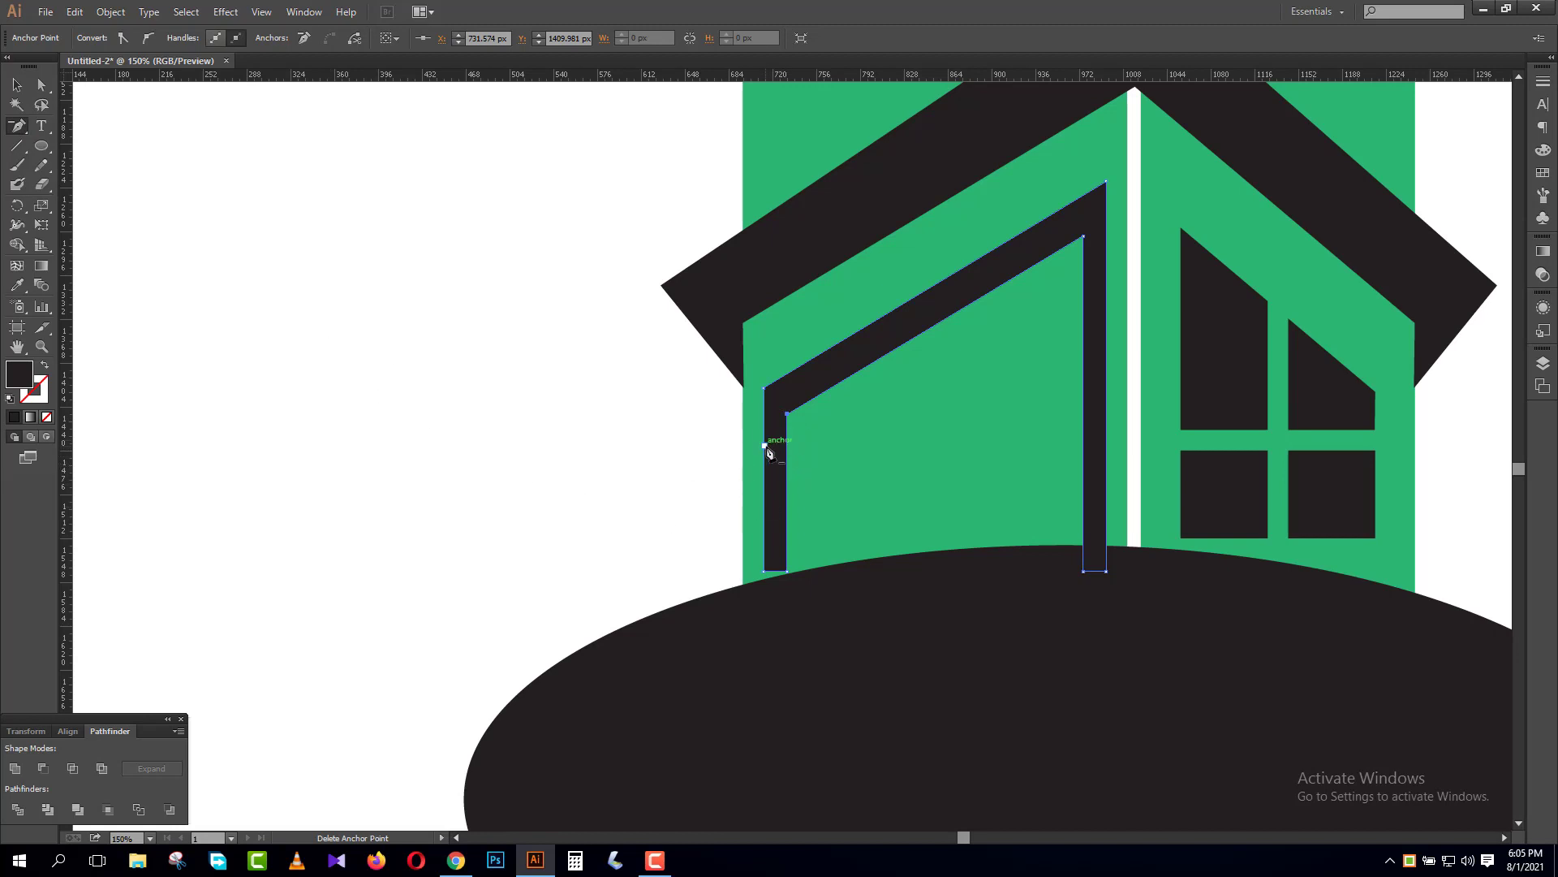
{"action": "left_click", "coordinate": [770, 449]}
{"action": "scroll", "coordinate": [1254, 523], "scroll_direction": "up", "scroll_amount": 2}
{"action": "key", "text": "v"}
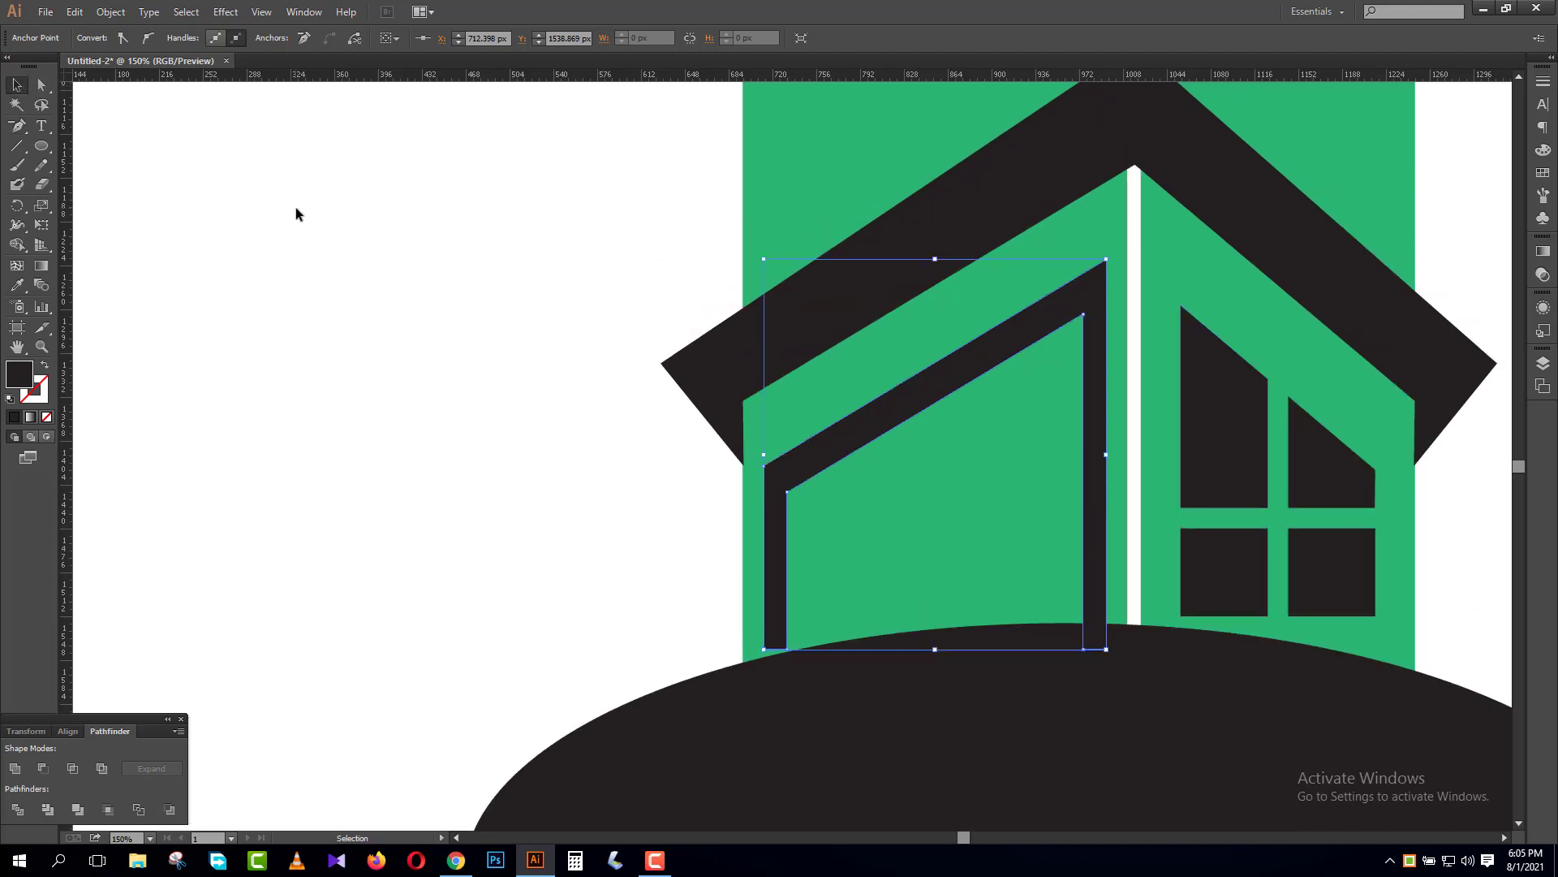
{"action": "left_click", "coordinate": [295, 213]}
- Move the four-pane window up by 15 px within the right green half
{"action": "left_click", "coordinate": [1250, 446]}
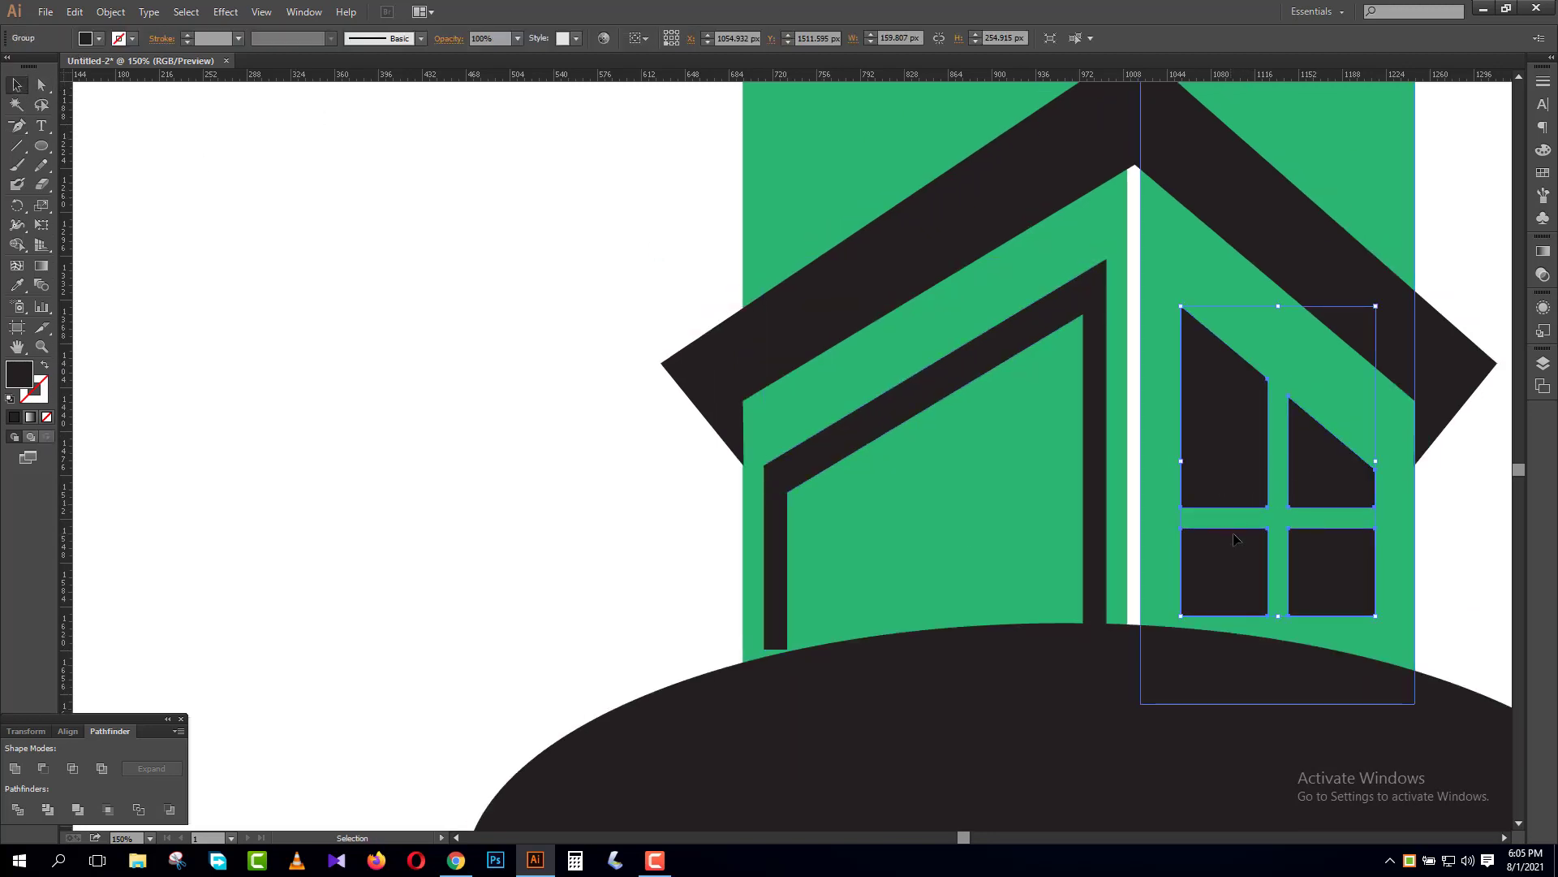
{"action": "key", "text": "ctrl+minus"}
{"action": "key", "text": "a"}
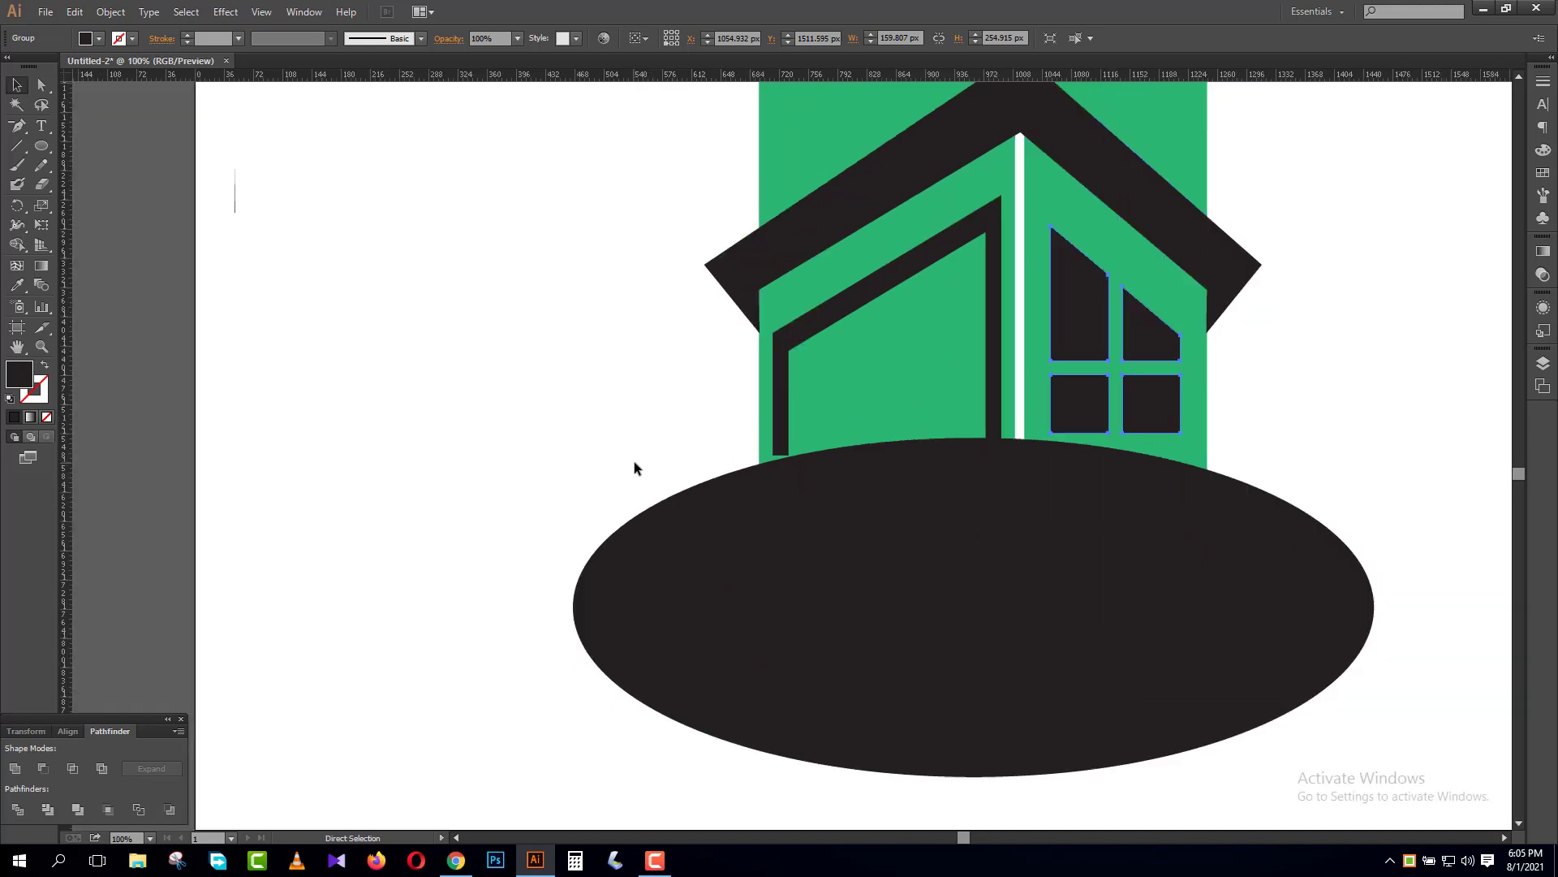
{"action": "key", "text": "v"}
{"action": "left_click", "coordinate": [528, 435]}
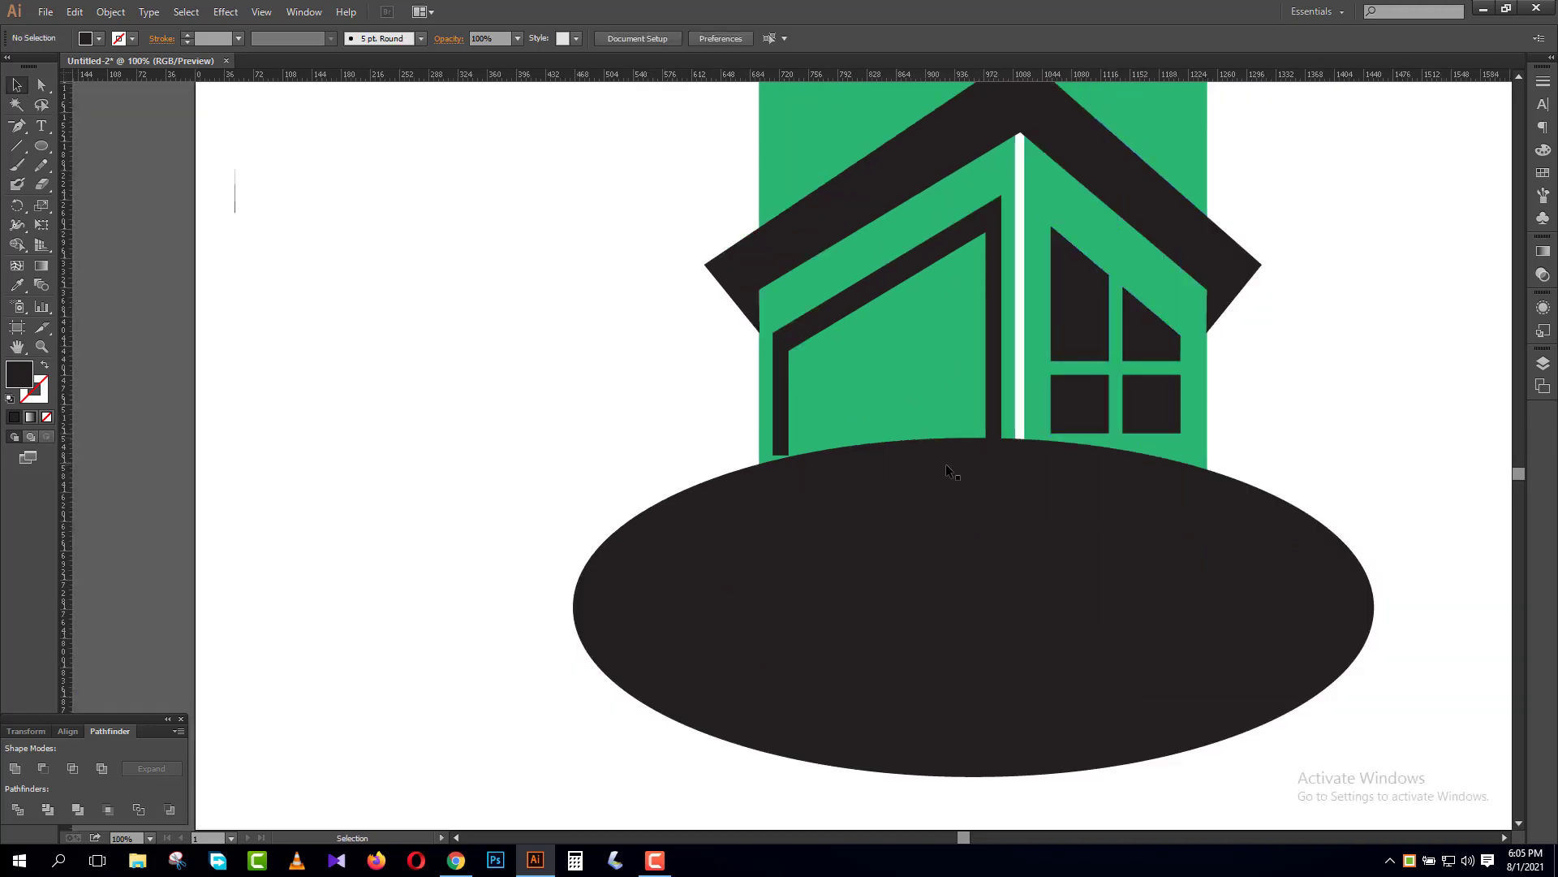
{"action": "left_click", "coordinate": [1088, 306]}
{"action": "key", "text": "Up"}
{"action": "key", "text": "Up"}
{"action": "key", "text": "Up"}
{"action": "key", "text": "Up"}
{"action": "key", "text": "Up"}
{"action": "key", "text": "Up"}
{"action": "key", "text": "Up"}
{"action": "key", "text": "Up"}
{"action": "key", "text": "Up"}
{"action": "key", "text": "Up"}
{"action": "key", "text": "Up"}
{"action": "key", "text": "Up"}
{"action": "key", "text": "Up"}
{"action": "key", "text": "Up"}
{"action": "key", "text": "Up"}
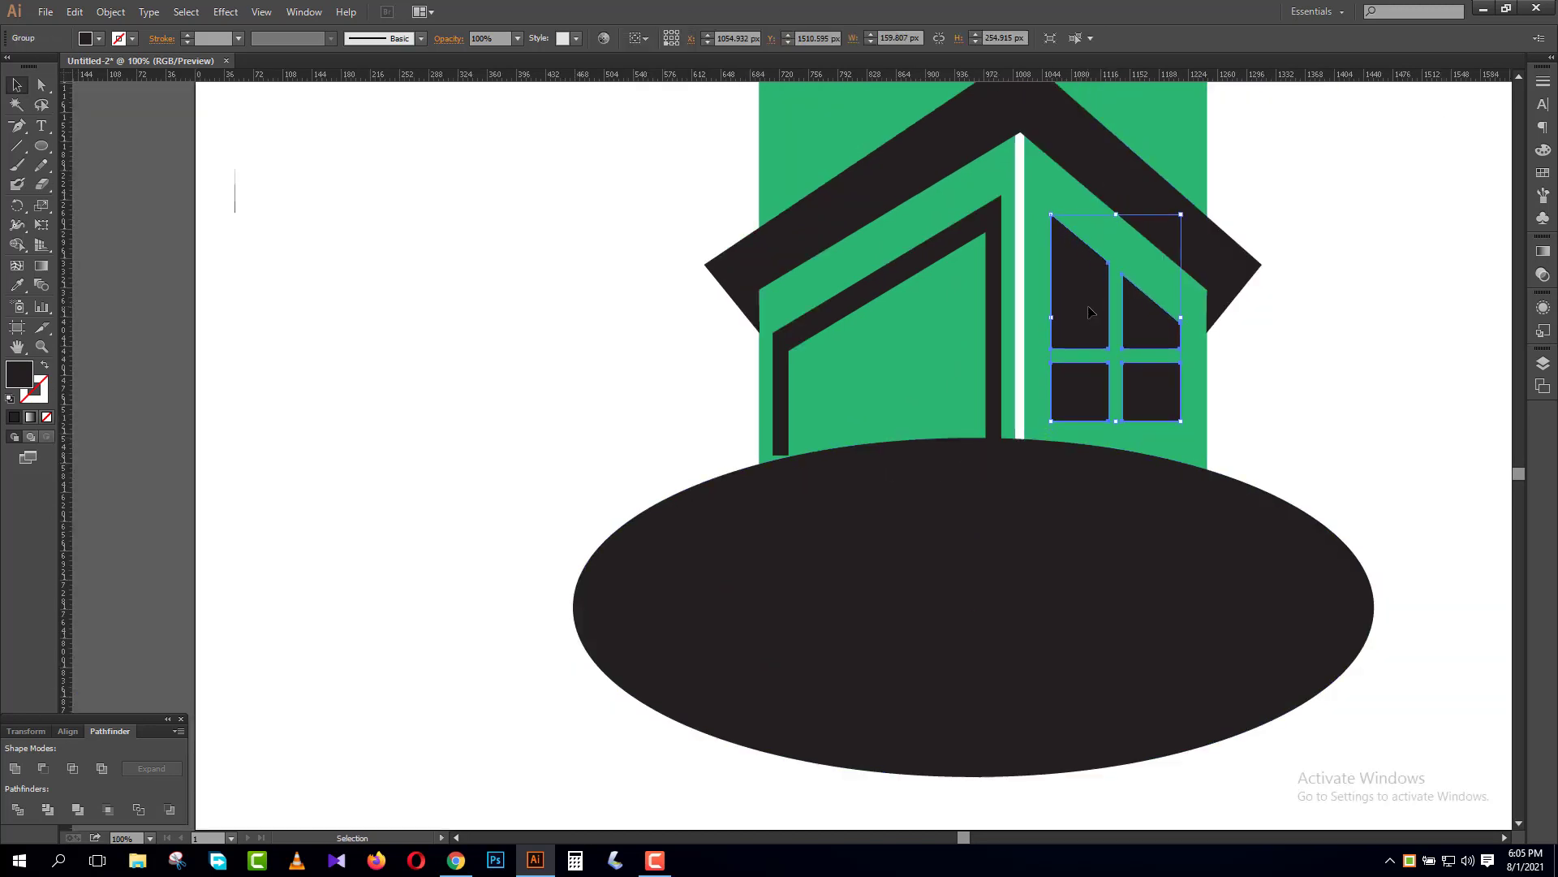
- Shift the black ellipse up by about 10 px and right by 10 px under the building
{"action": "left_click_drag", "start_coordinate": [1056, 569], "coordinate": [1059, 561]}
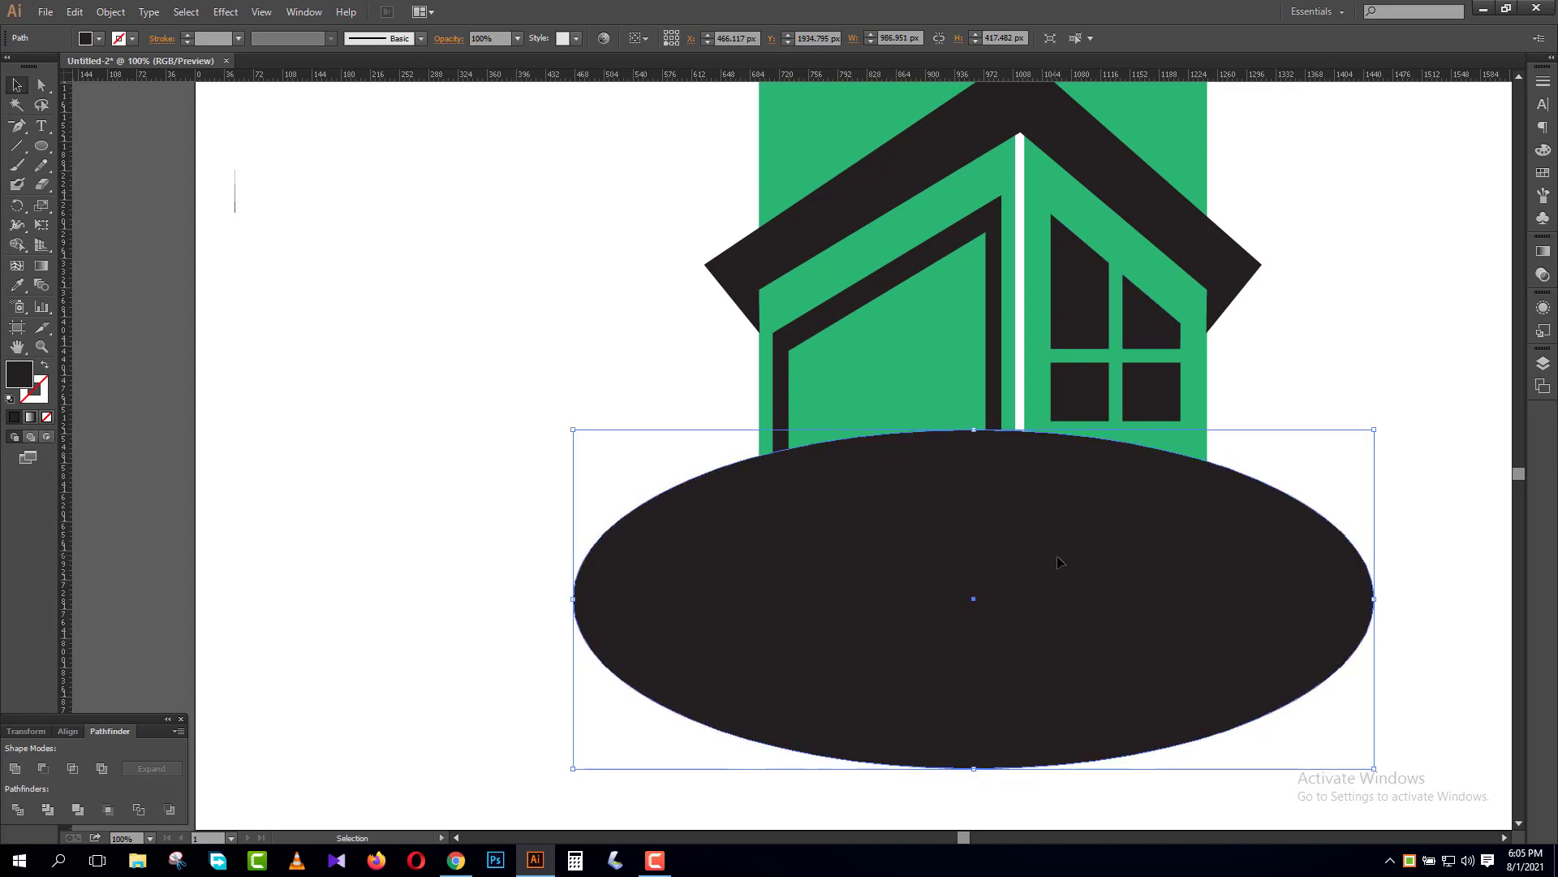
{"action": "left_click", "coordinate": [625, 455]}
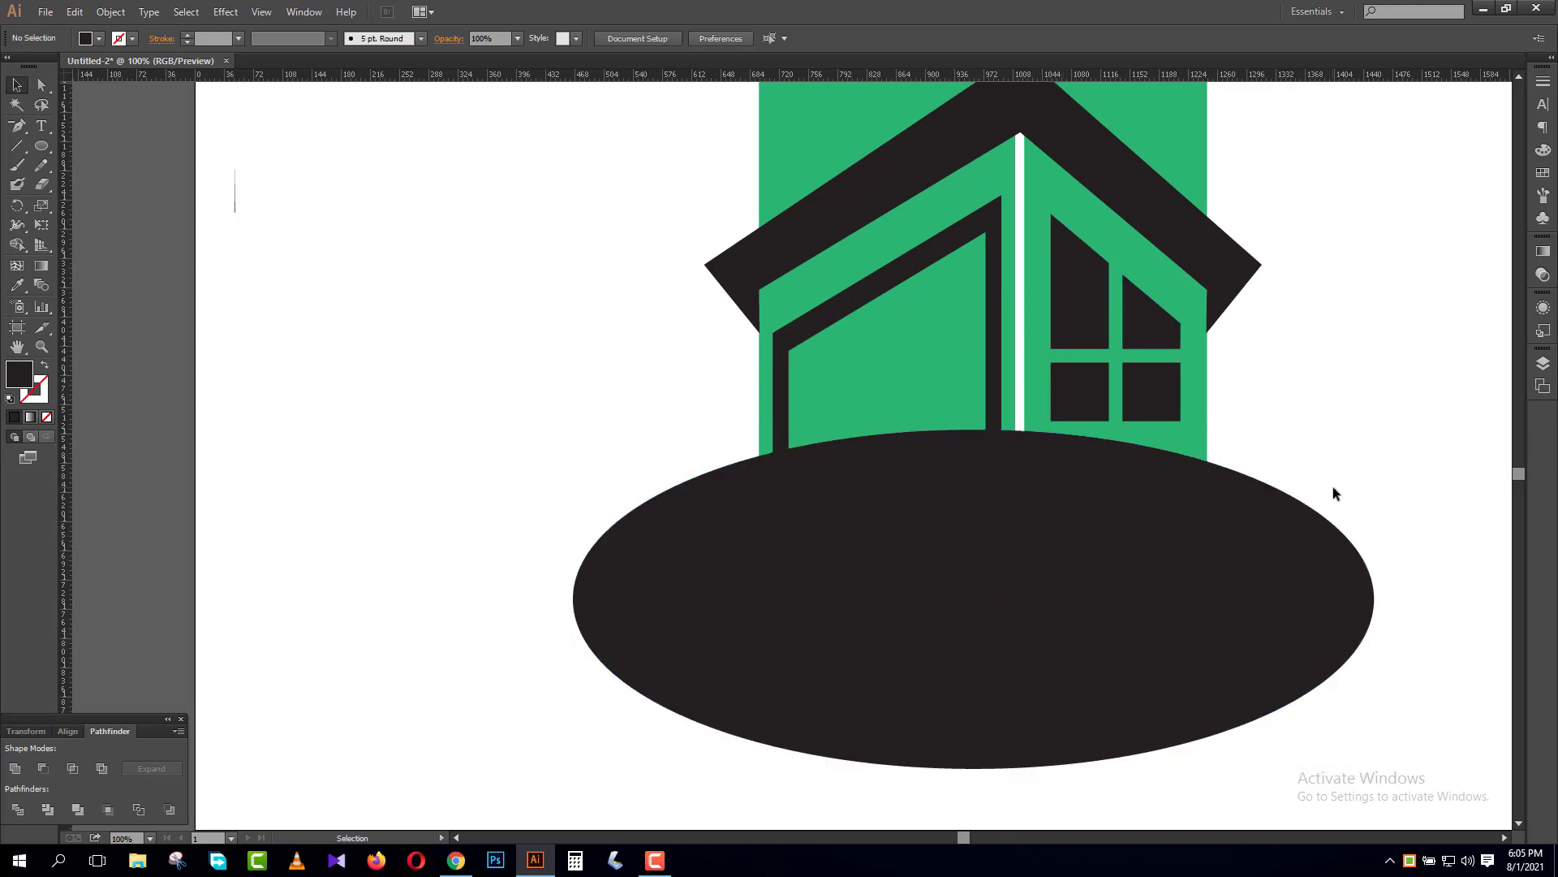
{"action": "key", "text": "ctrl+minus"}
{"action": "left_click", "coordinate": [1125, 529]}
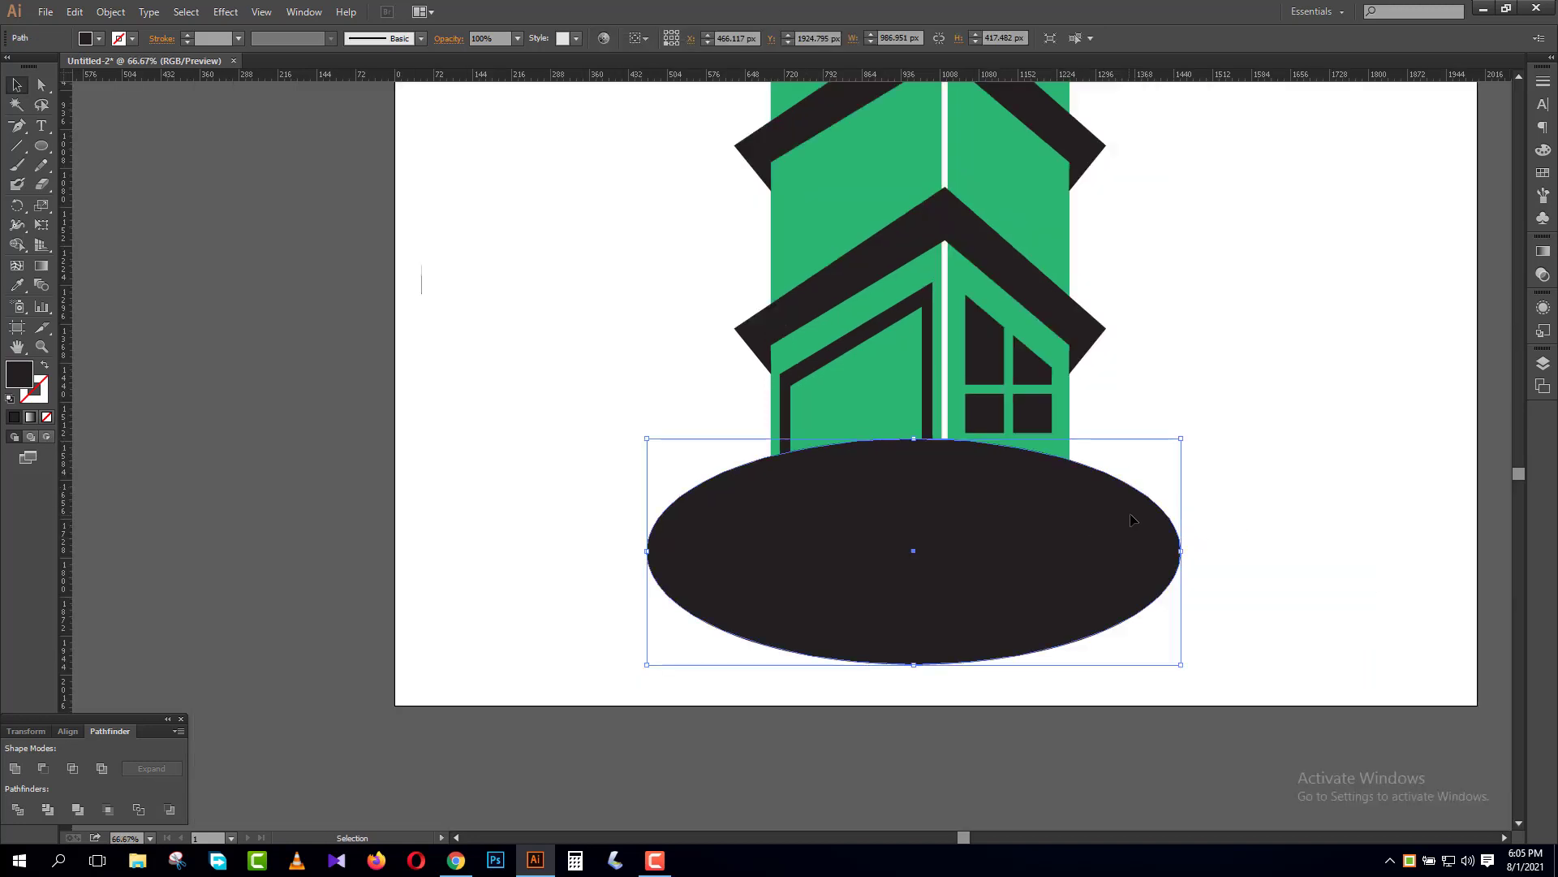
{"action": "scroll", "coordinate": [1133, 519], "scroll_direction": "up", "scroll_amount": 4}
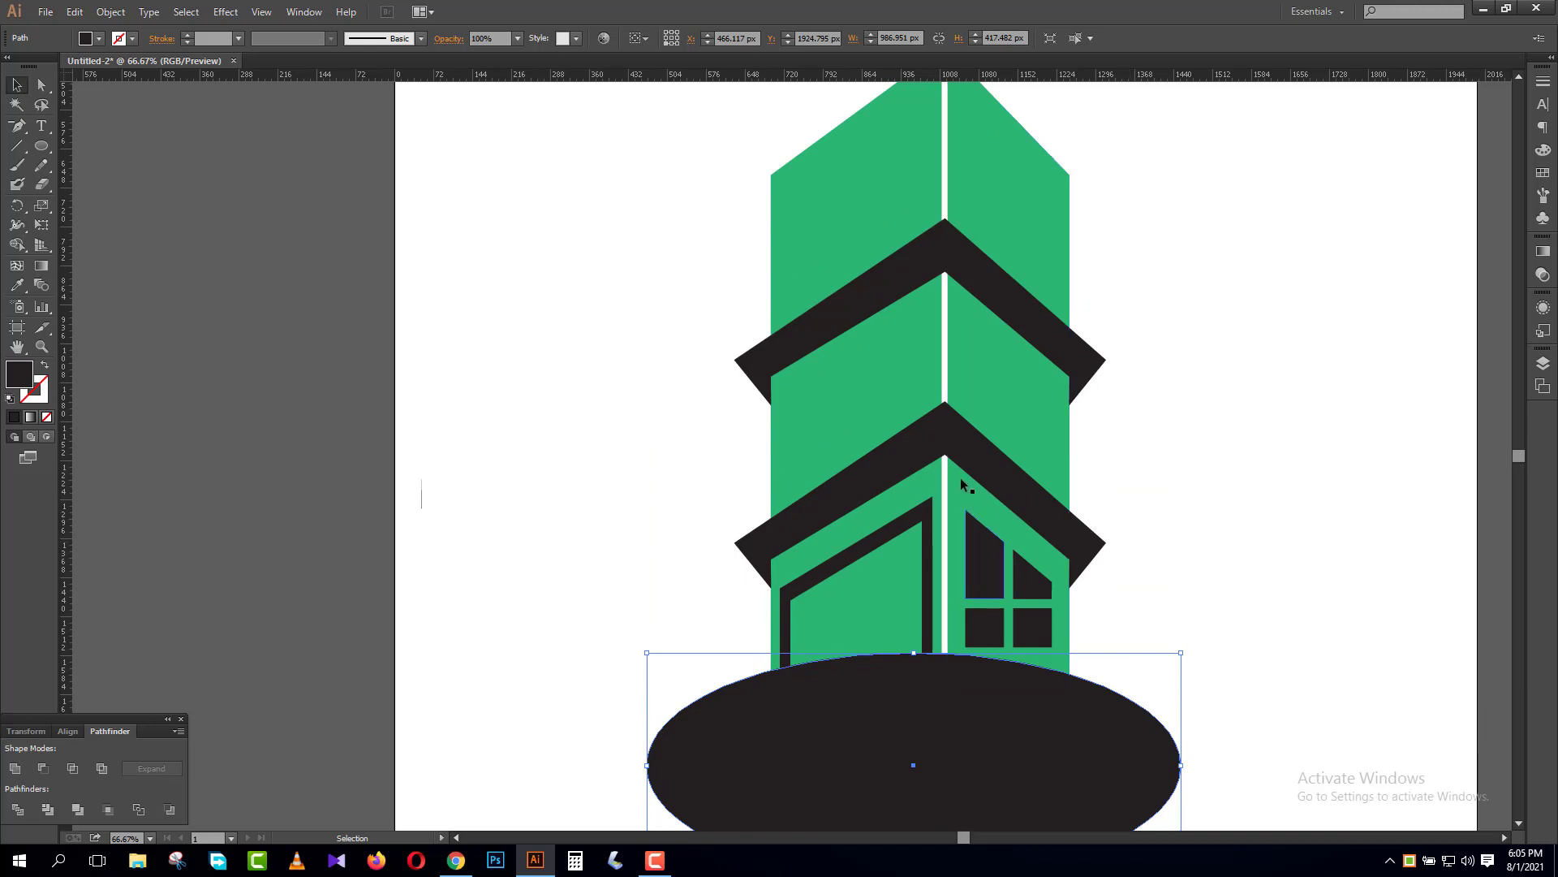
{"action": "left_click", "coordinate": [635, 443]}
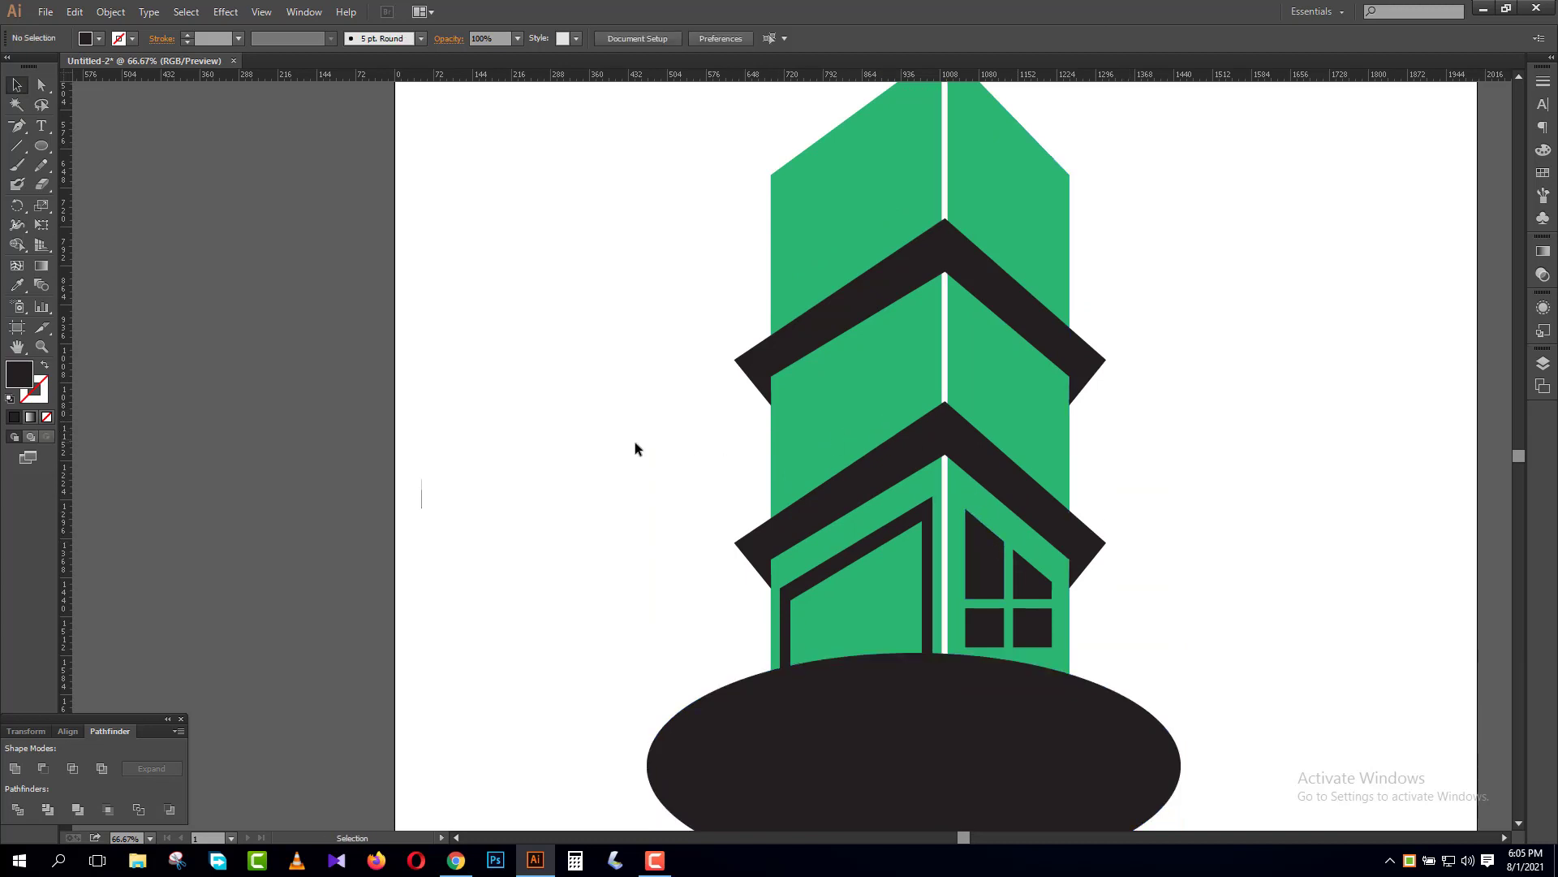
{"action": "left_click", "coordinate": [1050, 729]}
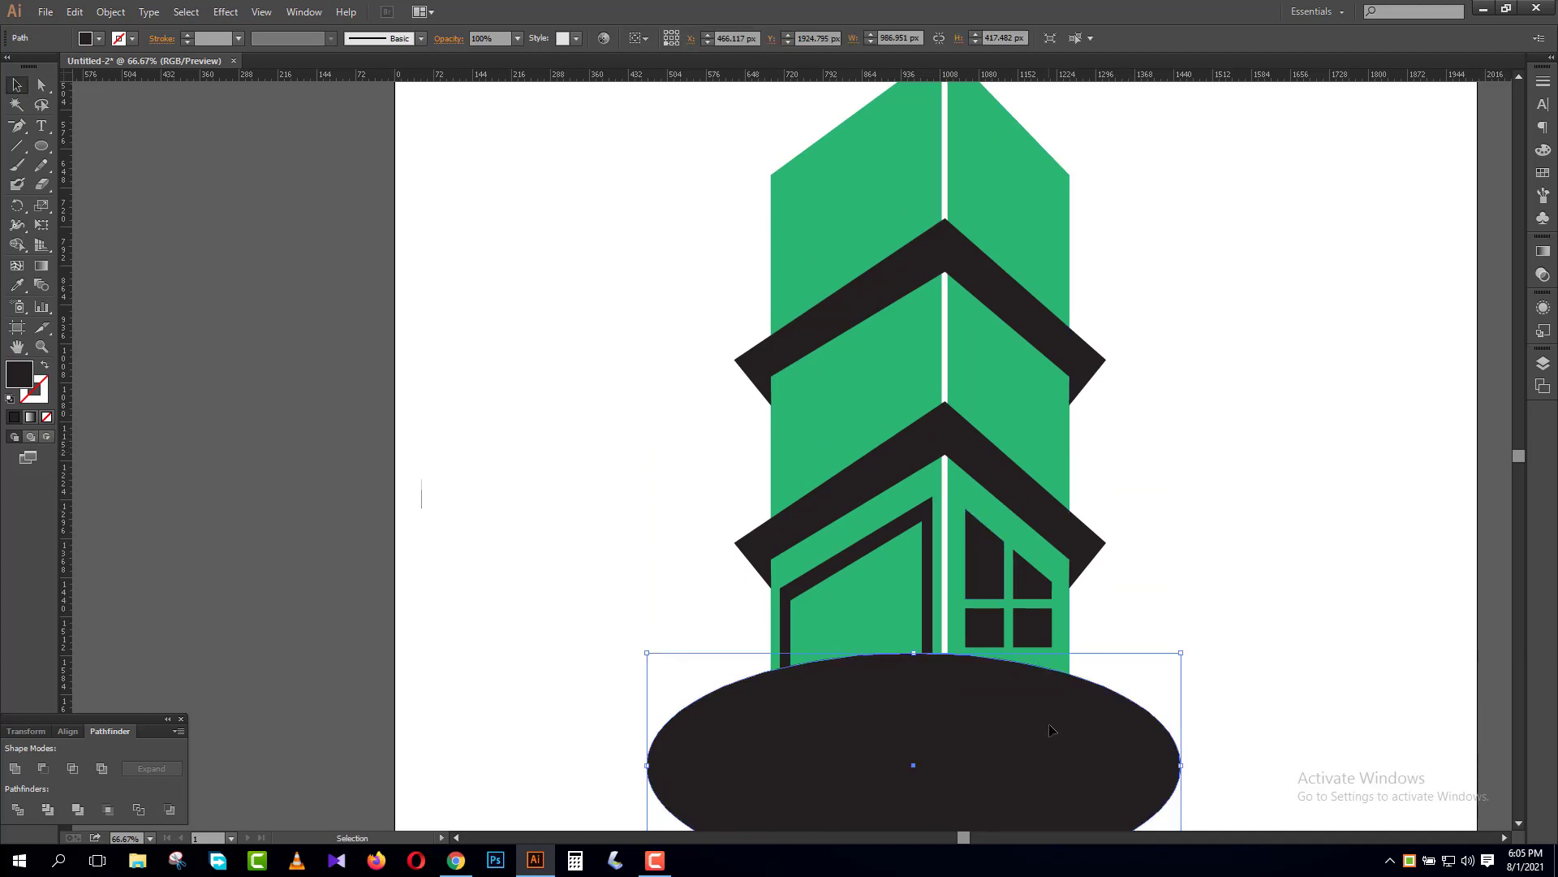
{"action": "key", "text": "Right"}
{"action": "key", "text": "Right"}
{"action": "key", "text": "Right"}
{"action": "key", "text": "Right"}
{"action": "key", "text": "Right"}
{"action": "key", "text": "Right"}
{"action": "key", "text": "Right"}
{"action": "key", "text": "Right"}
{"action": "key", "text": "Right"}
{"action": "key", "text": "Right"}
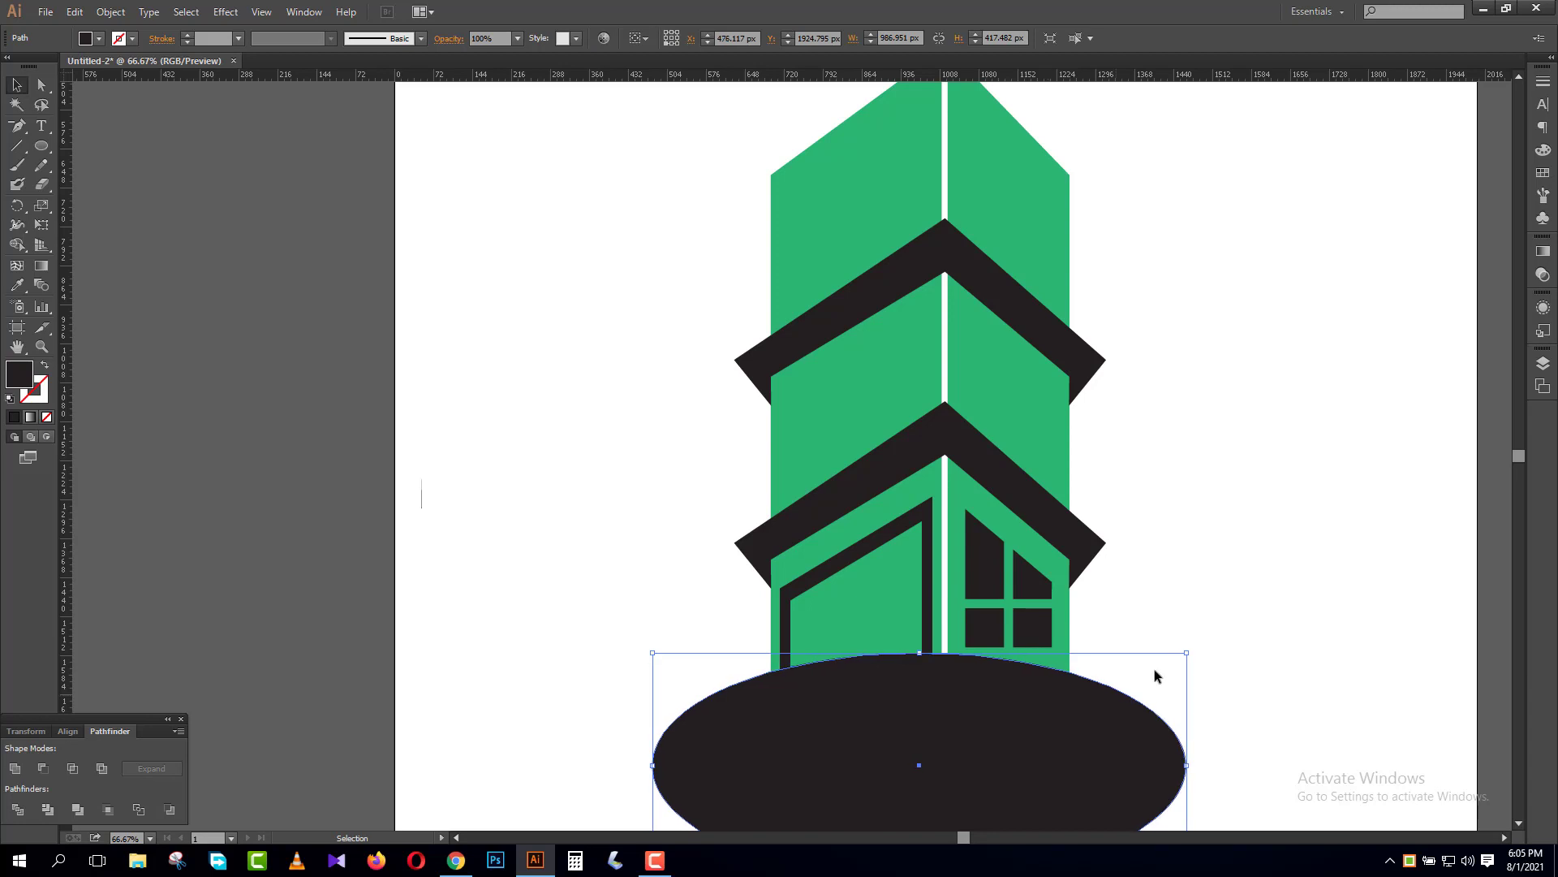
- Duplicate the ellipse slightly lower and resize the copy to about 1165 by 484 px, leaving a thin rim of the original above it
{"action": "left_click_drag", "start_coordinate": [918, 763], "coordinate": [918, 778]}
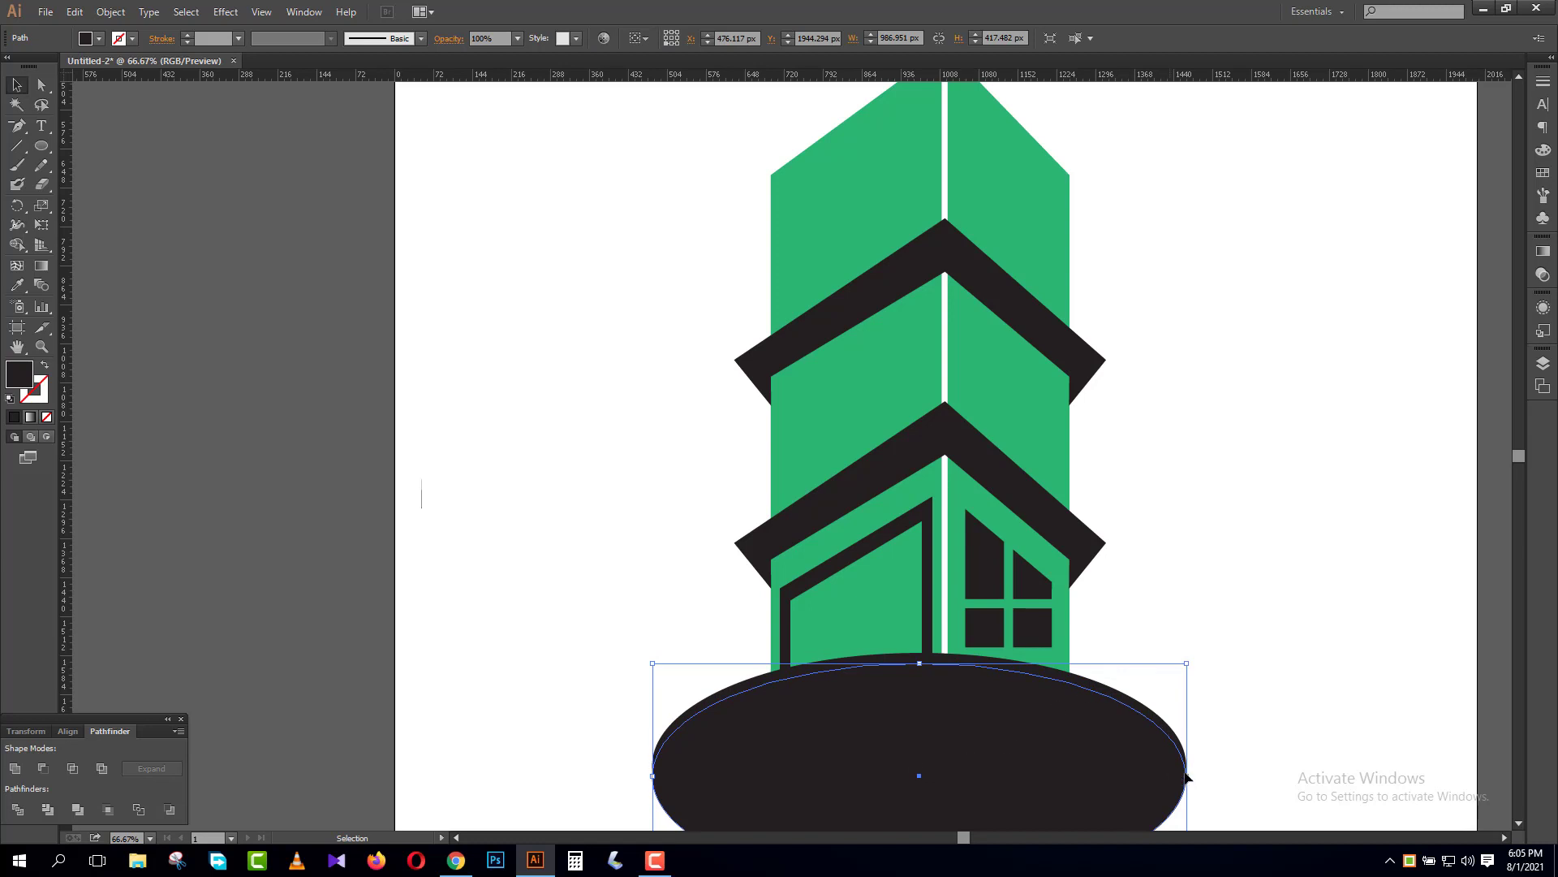
{"action": "left_click_drag", "start_coordinate": [1186, 776], "coordinate": [1235, 775]}
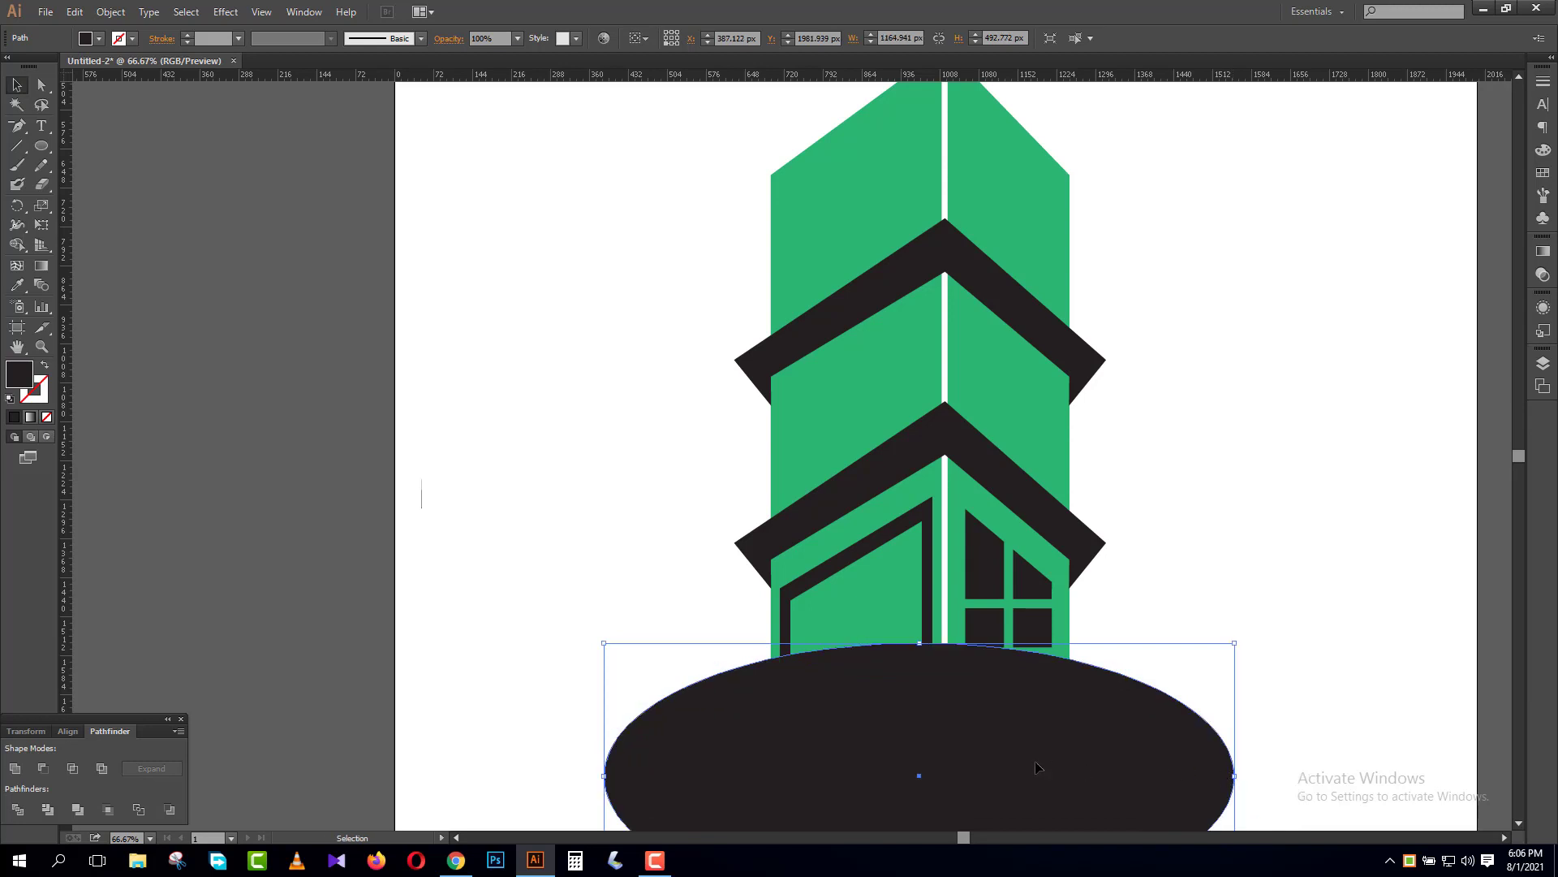
{"action": "mouse_move", "coordinate": [1036, 762]}
{"action": "left_mouse_down"}
{"action": "mouse_move", "coordinate": [1036, 778]}
{"action": "mouse_move", "coordinate": [1024, 767]}
{"action": "left_mouse_up"}
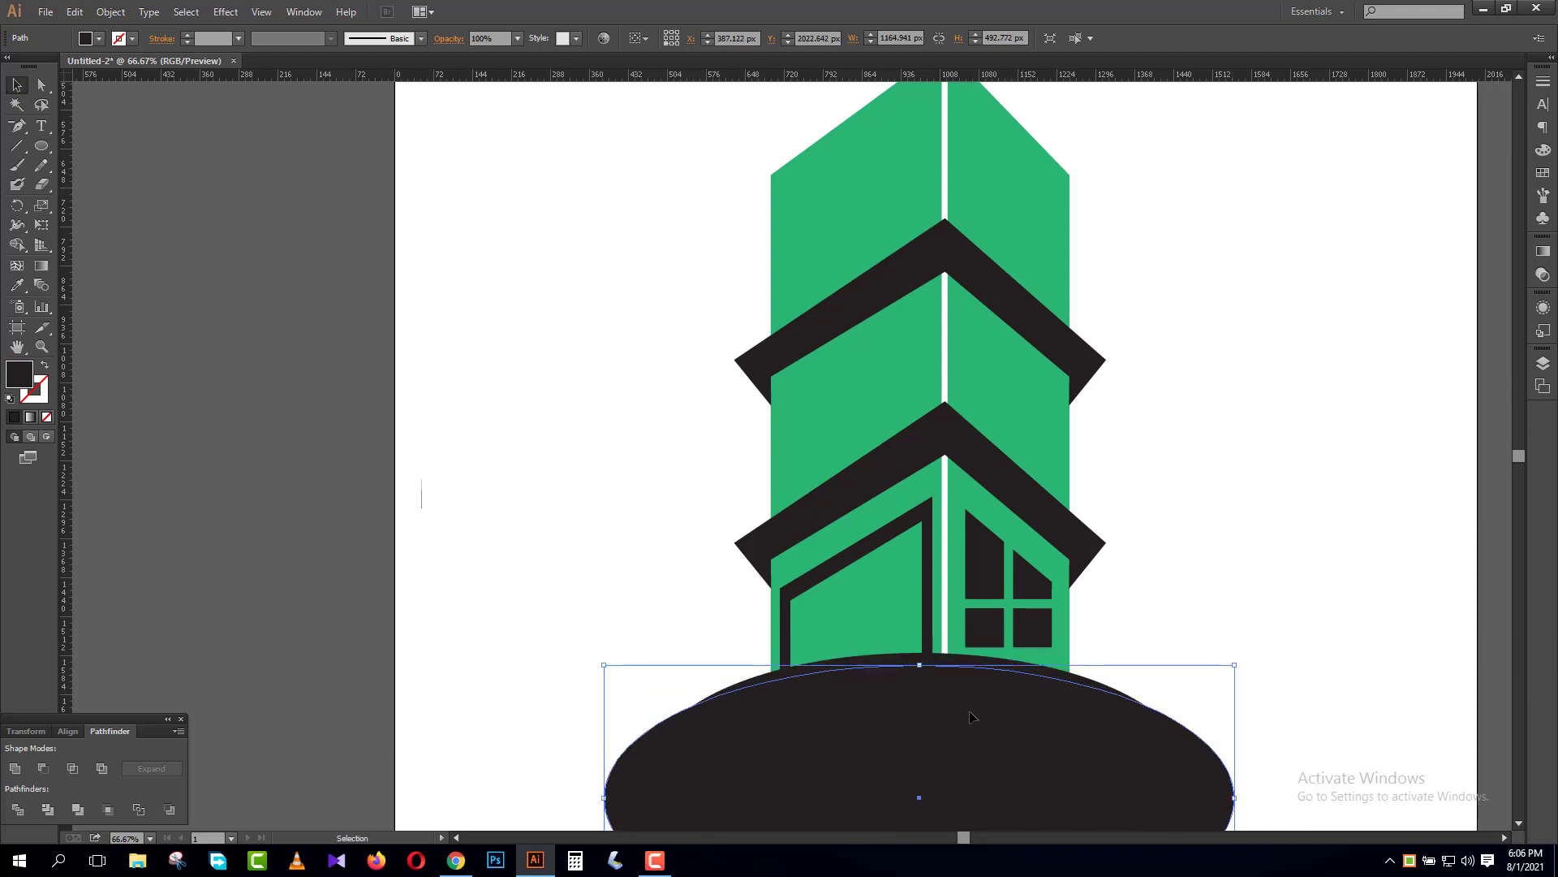
{"action": "left_click_drag", "start_coordinate": [920, 667], "coordinate": [919, 672]}
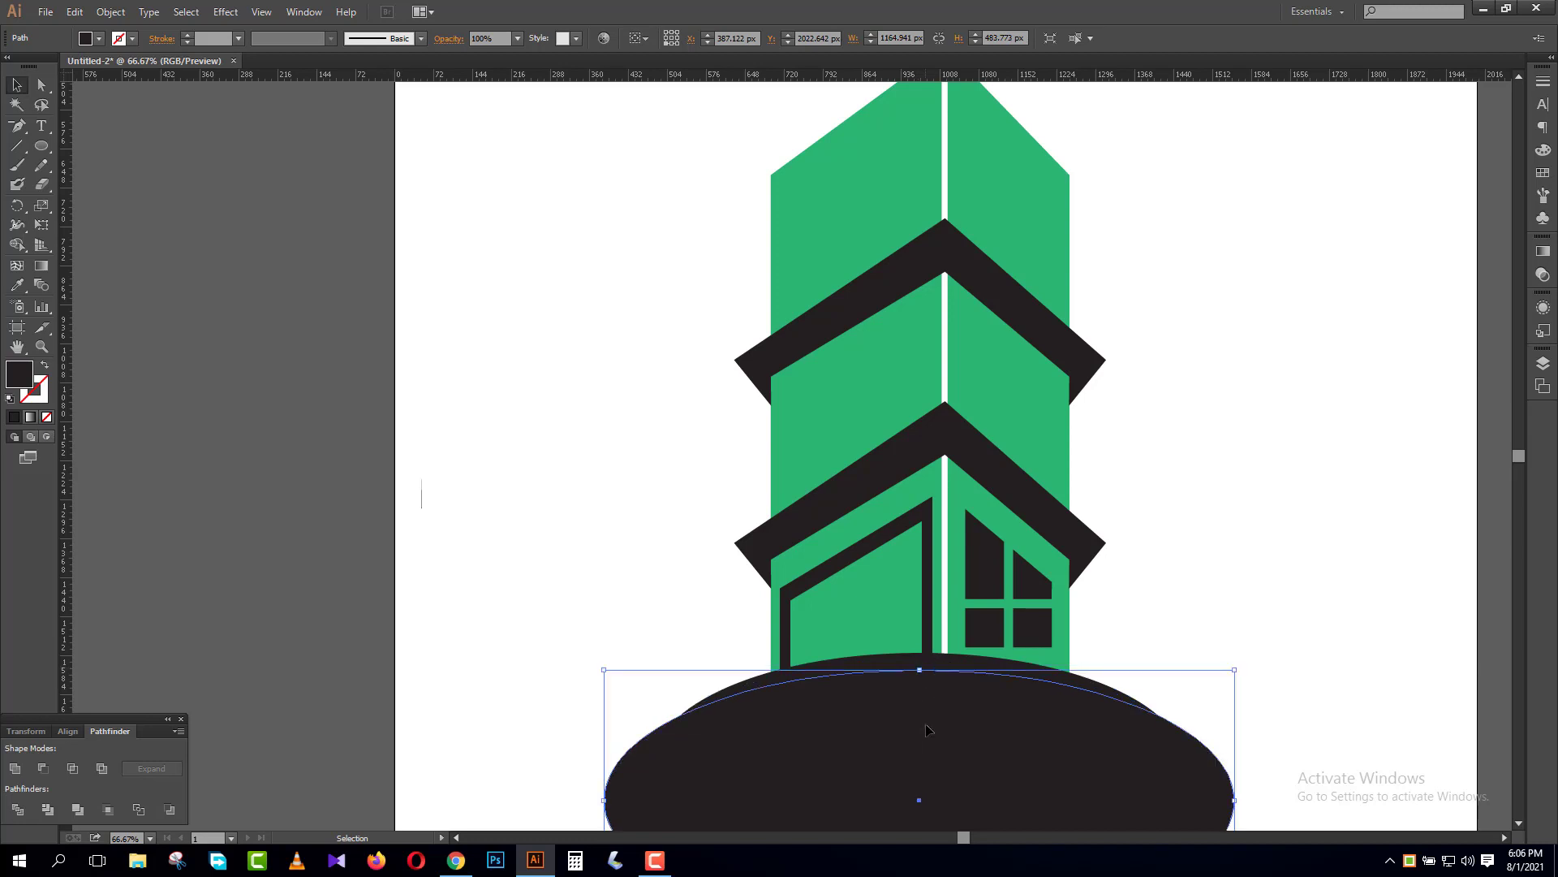
{"action": "left_click_drag", "start_coordinate": [929, 726], "coordinate": [928, 731]}
{"action": "left_click", "coordinate": [1198, 664]}
- Nudge both overlapping ellipses right by 2 px and split them into pieces with Divide
{"action": "left_click", "coordinate": [1121, 691]}
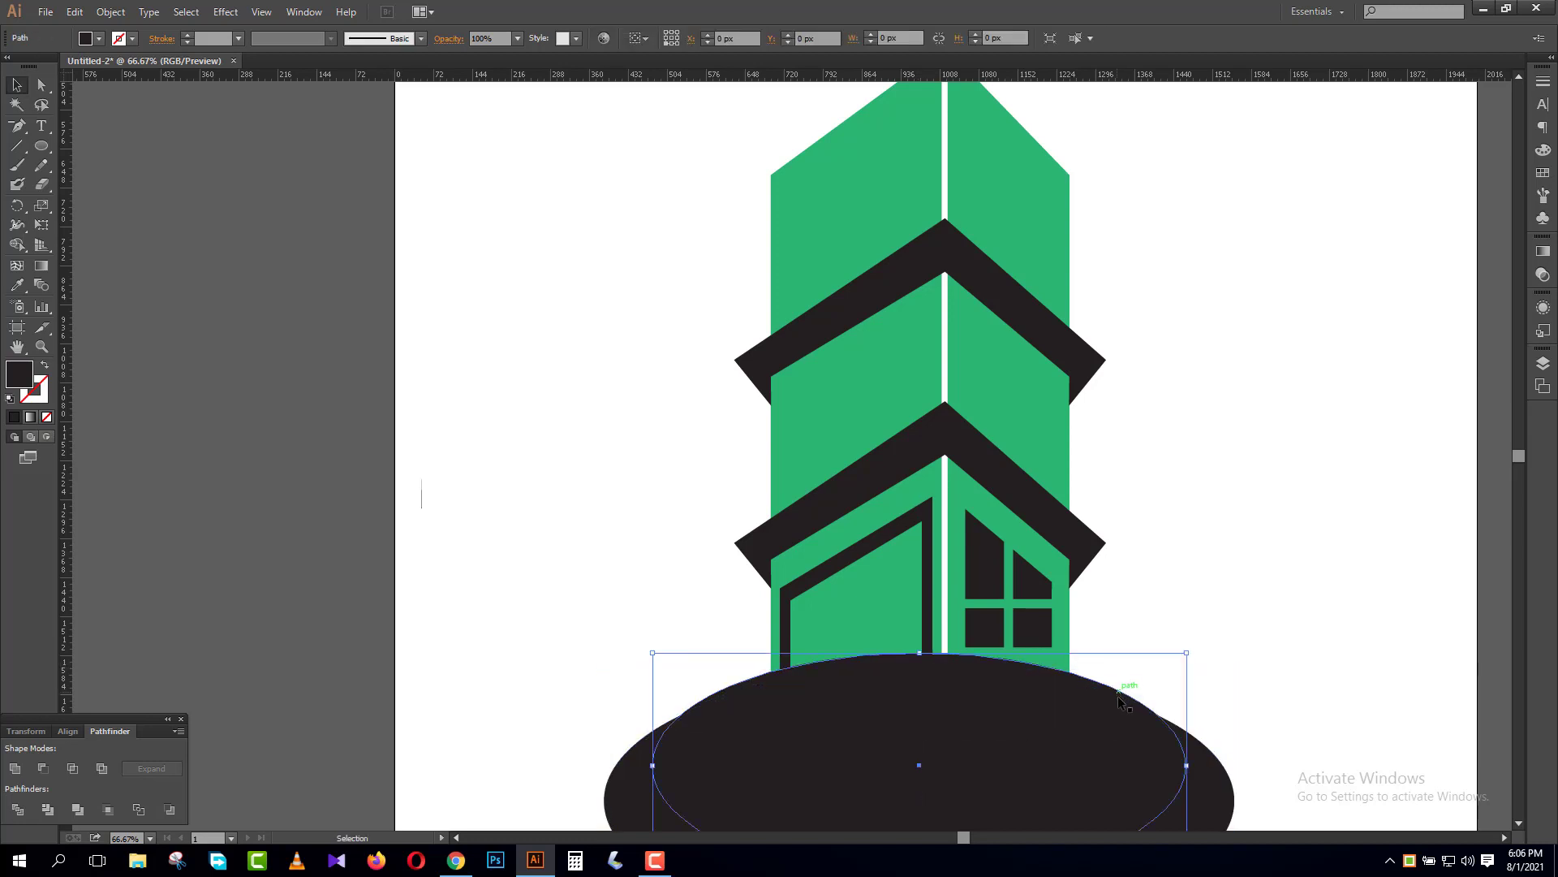
{"action": "left_click", "coordinate": [982, 746], "text": "shift"}
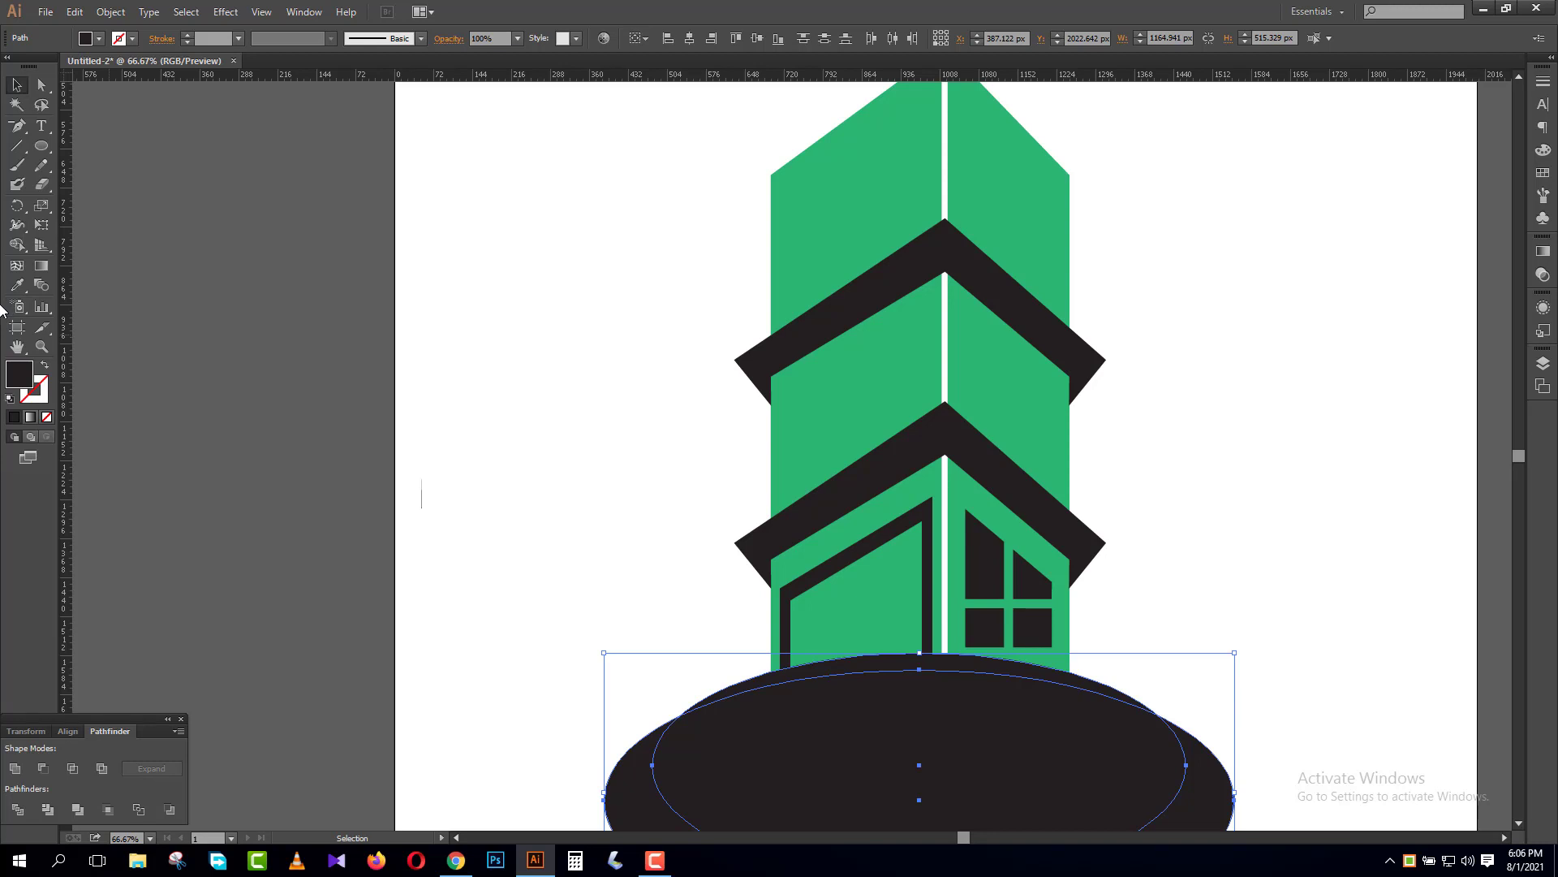
{"action": "left_click", "coordinate": [33, 734]}
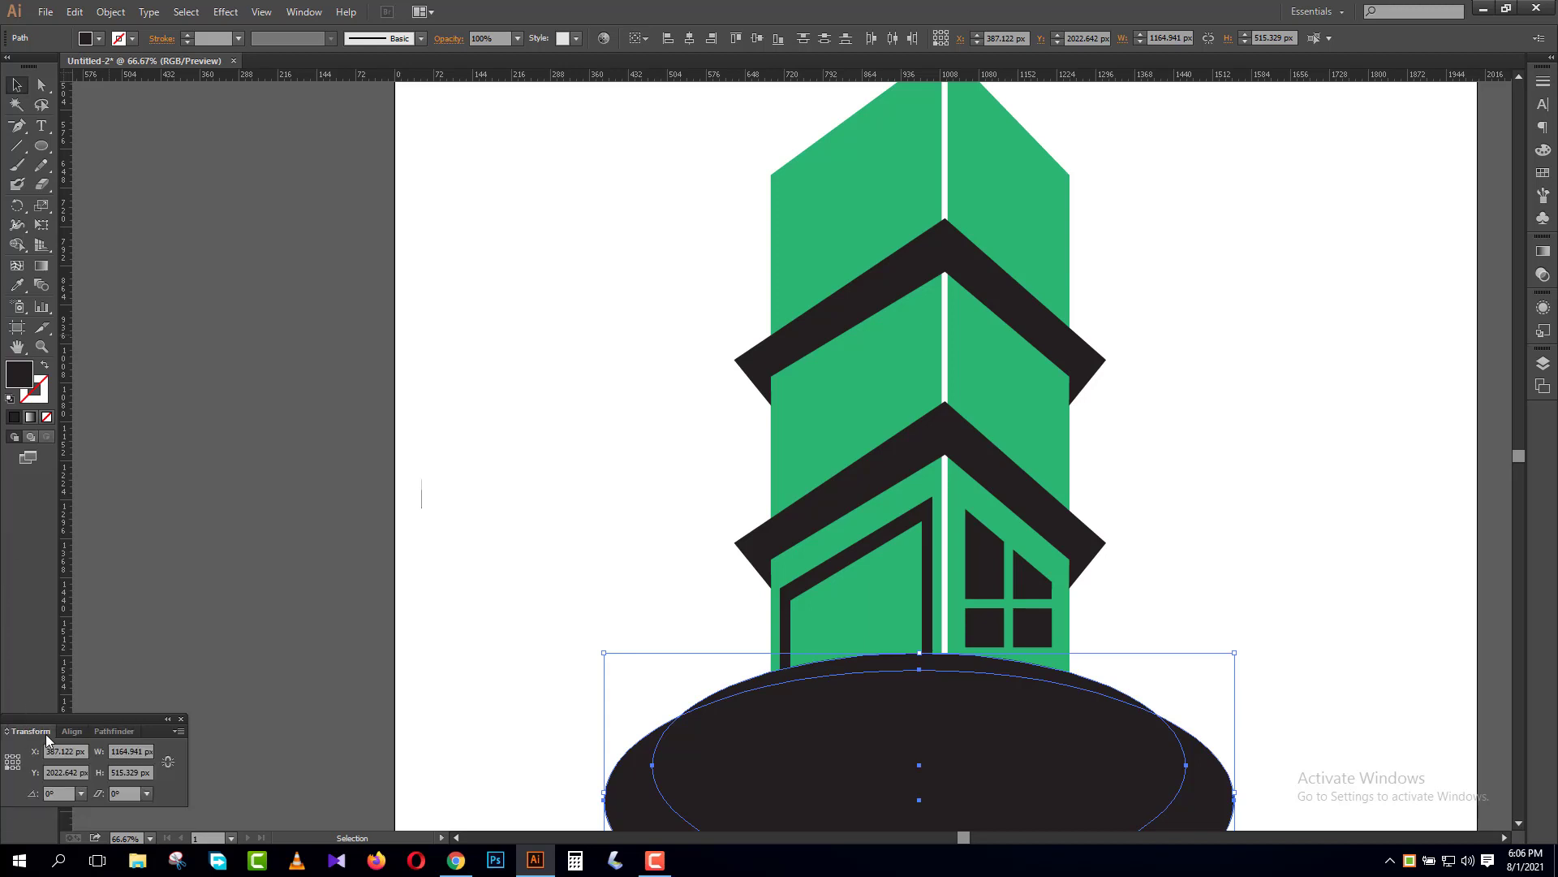
{"action": "left_click", "coordinate": [61, 736]}
{"action": "left_click", "coordinate": [116, 733]}
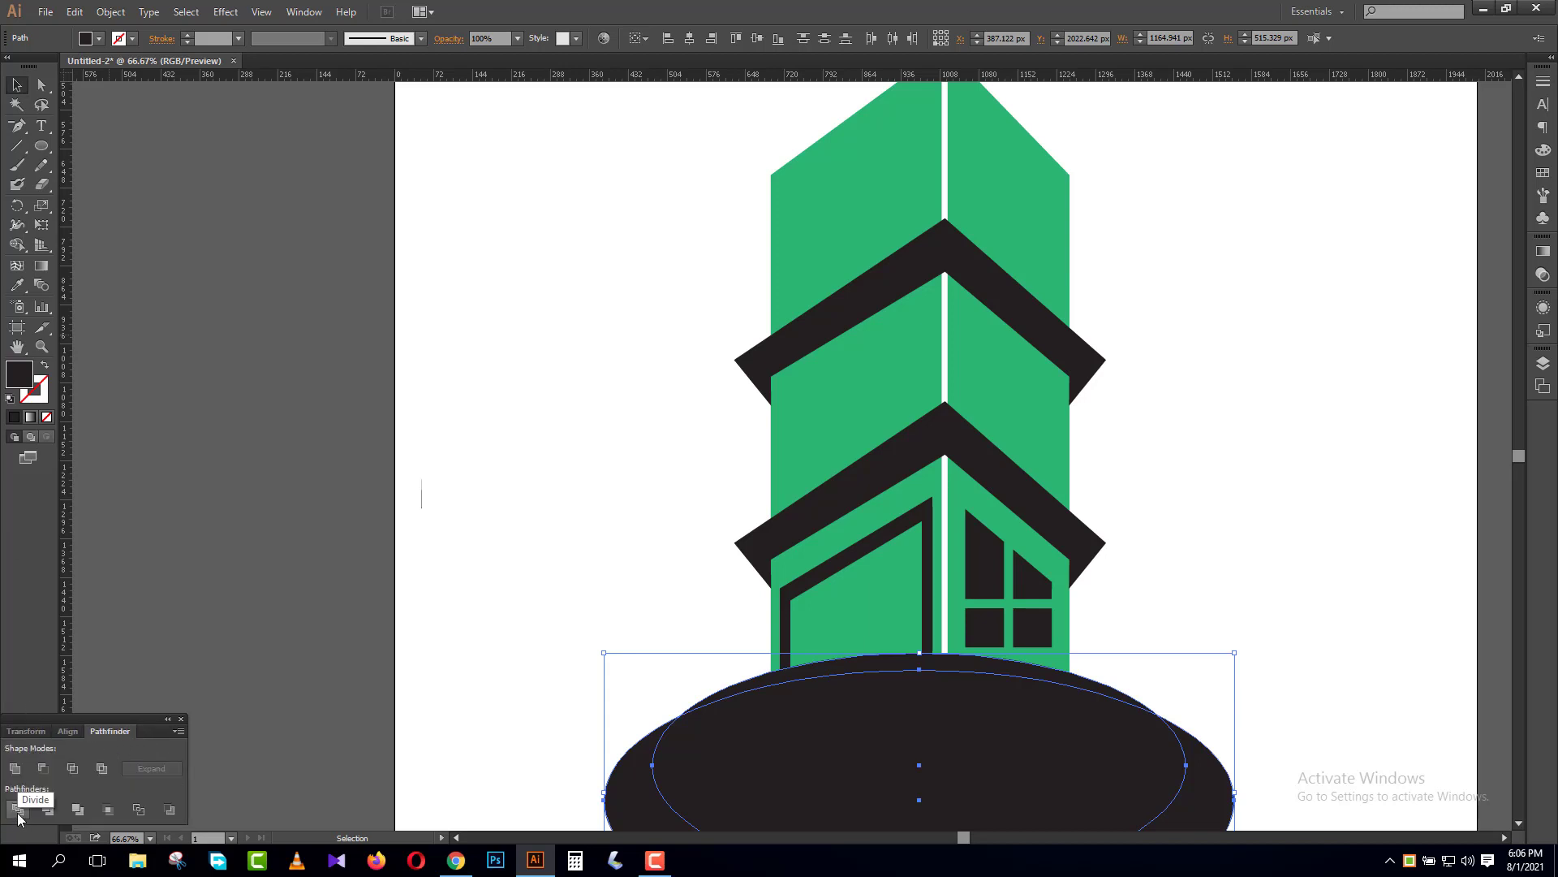
{"action": "left_click", "coordinate": [670, 660]}
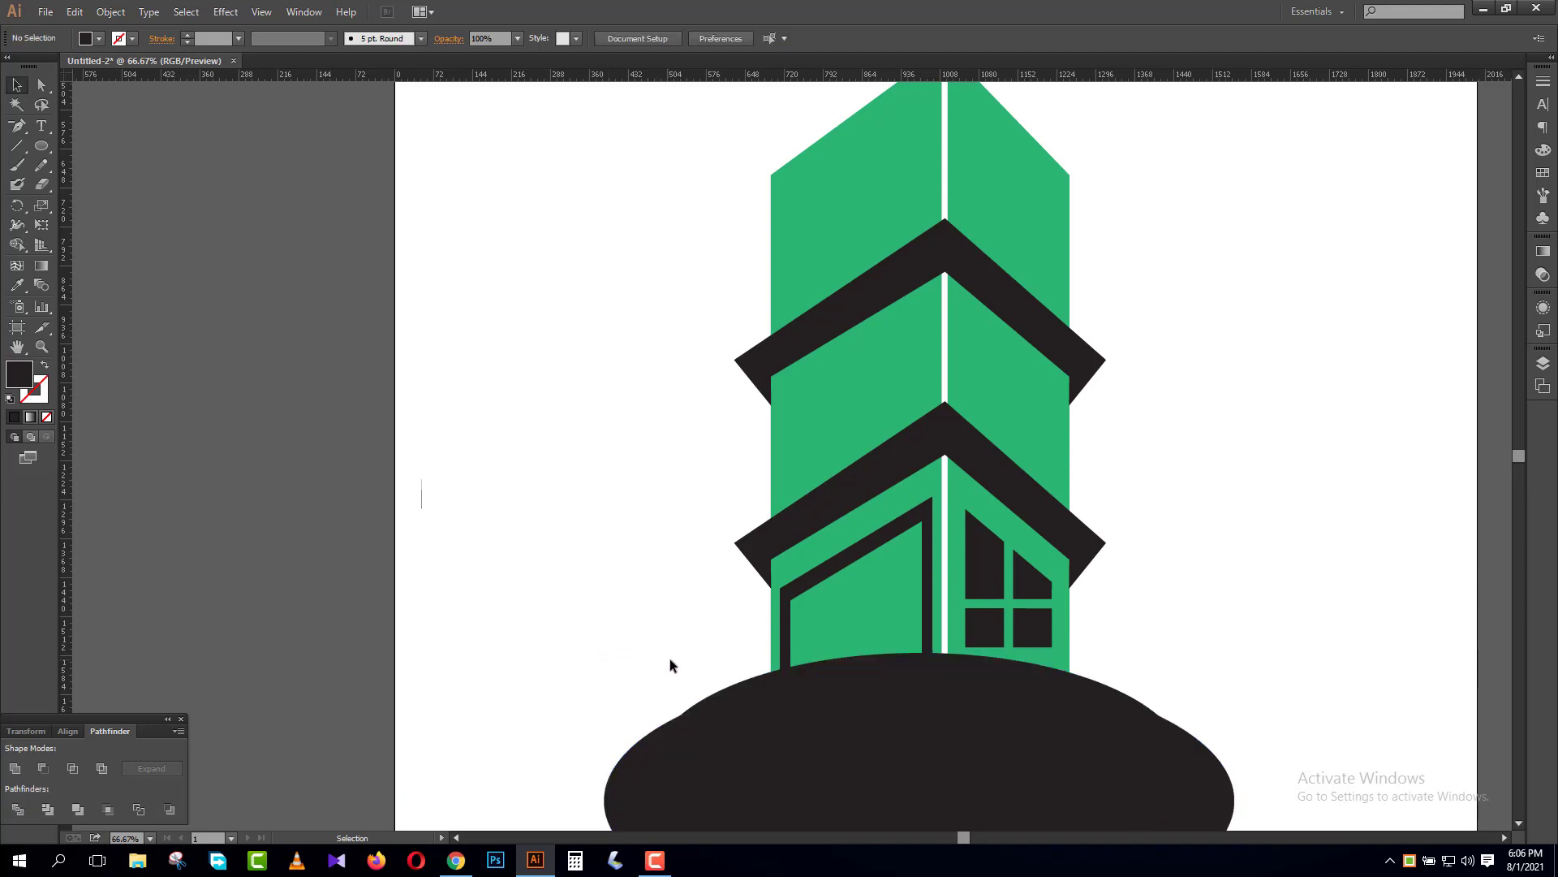
{"action": "left_click", "coordinate": [718, 748]}
{"action": "key", "text": "Right"}
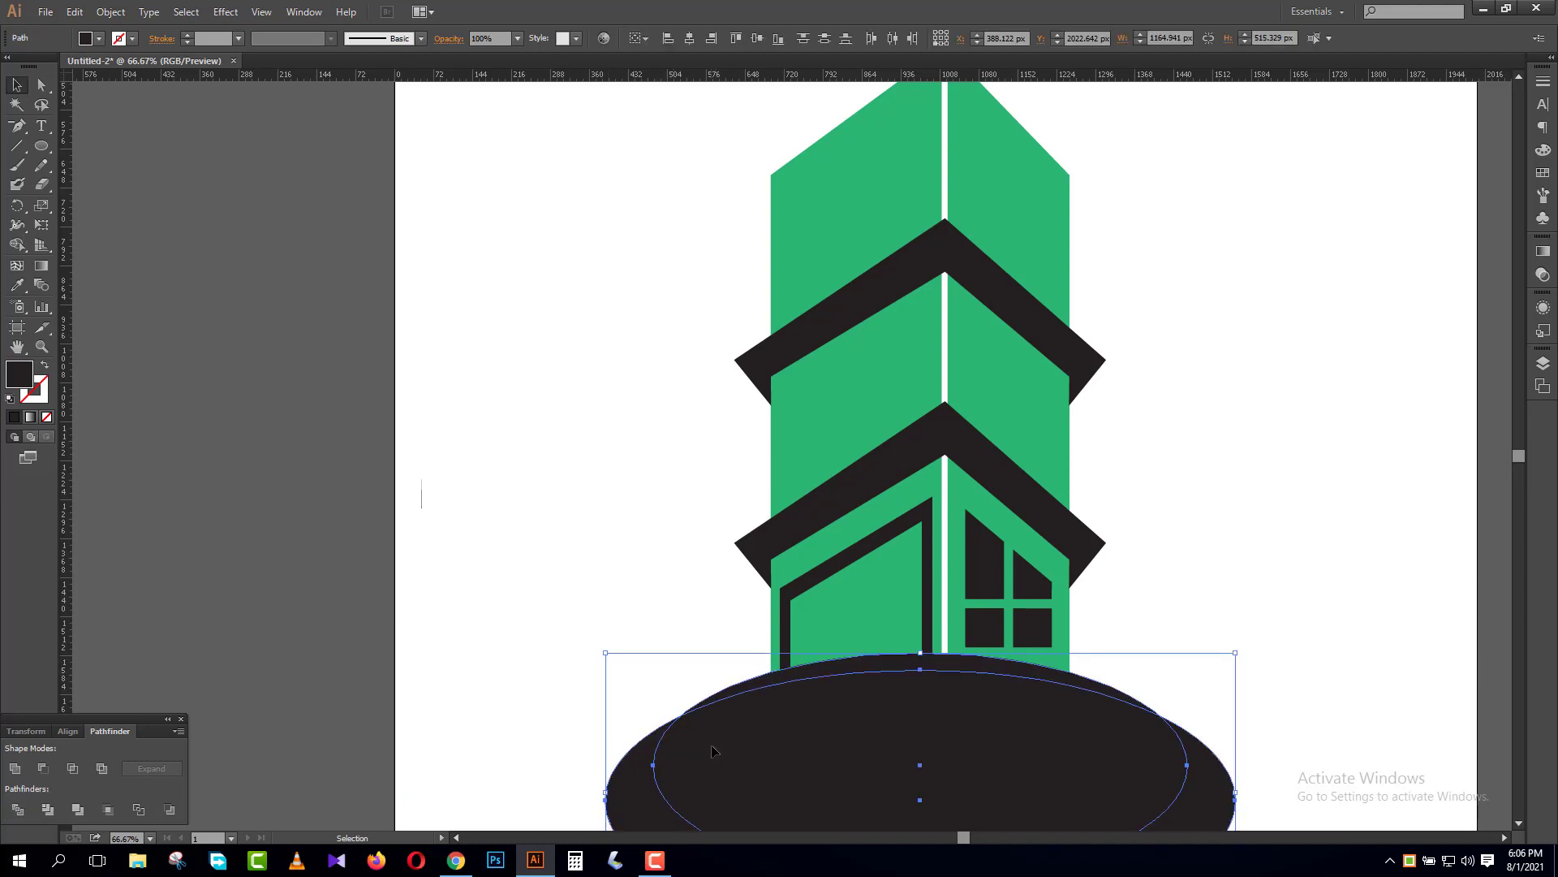
{"action": "left_click", "coordinate": [633, 654]}
{"action": "left_click", "coordinate": [696, 738]}
{"action": "left_click", "coordinate": [18, 810]}
- Ungroup the divided ellipse pieces
{"action": "right_click", "coordinate": [771, 749]}
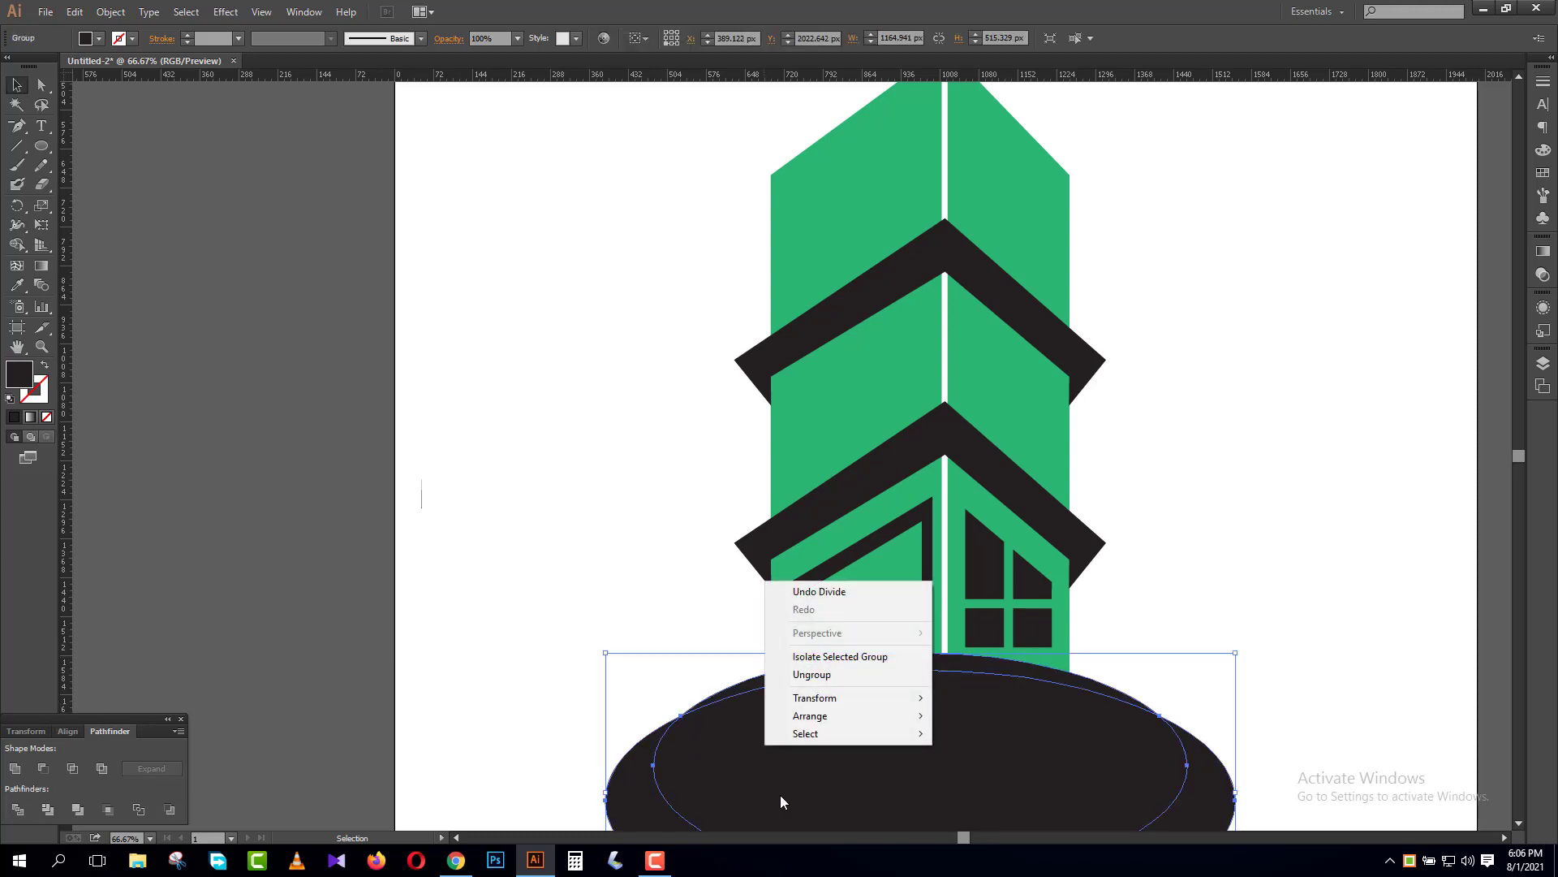
{"action": "left_click", "coordinate": [530, 672]}
{"action": "scroll", "coordinate": [567, 664], "scroll_direction": "down", "scroll_amount": 2}
{"action": "left_click_drag", "start_coordinate": [577, 629], "coordinate": [747, 688]}
{"action": "right_click", "coordinate": [748, 688]}
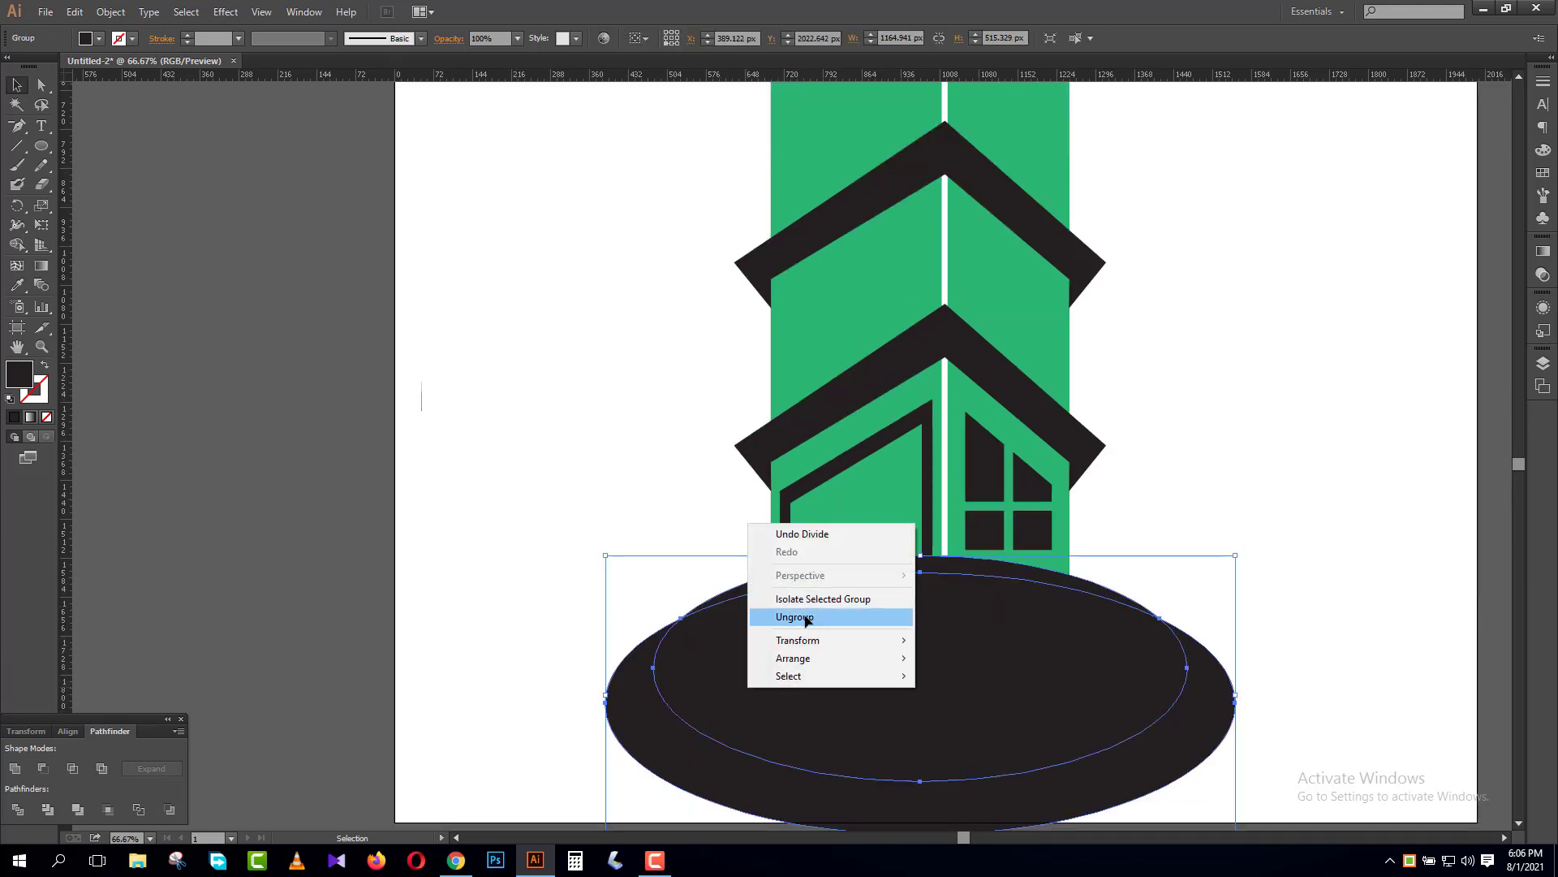
{"action": "left_click", "coordinate": [795, 616]}
- Delete all the divided ellipse pieces except the thin crescent across the building's base
{"action": "left_click", "coordinate": [512, 667]}
{"action": "left_click_drag", "start_coordinate": [512, 667], "coordinate": [759, 696]}
{"action": "key", "text": "Delete"}
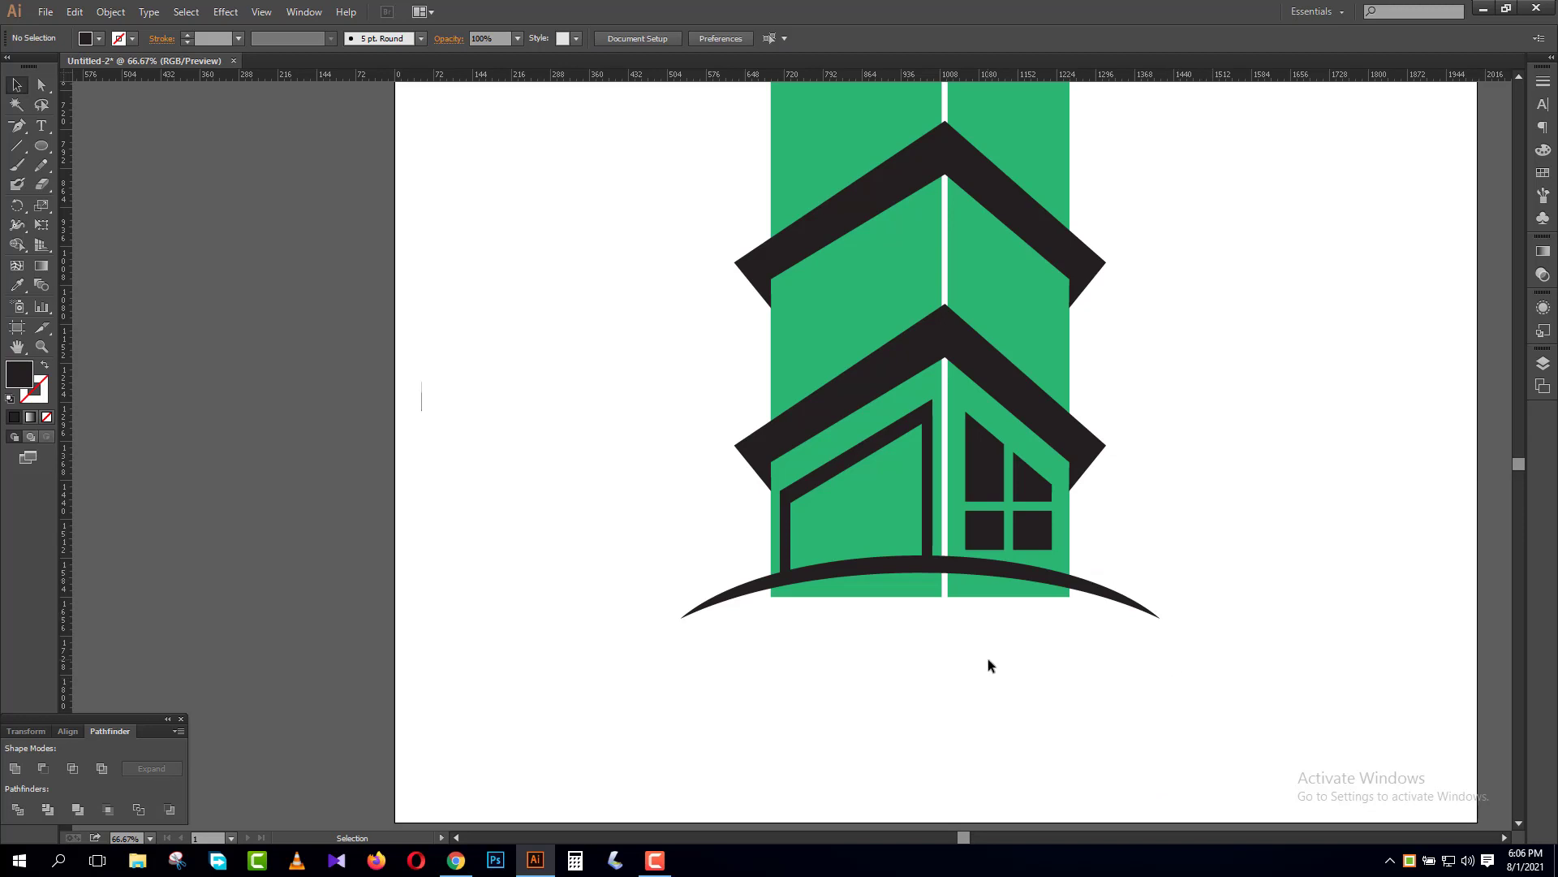
- Ungroup the divided pieces of the black crescent and the two green halves
{"action": "key", "text": "ctrl+z"}
{"action": "key", "text": "ctrl+z"}
{"action": "left_click", "coordinate": [1039, 631]}
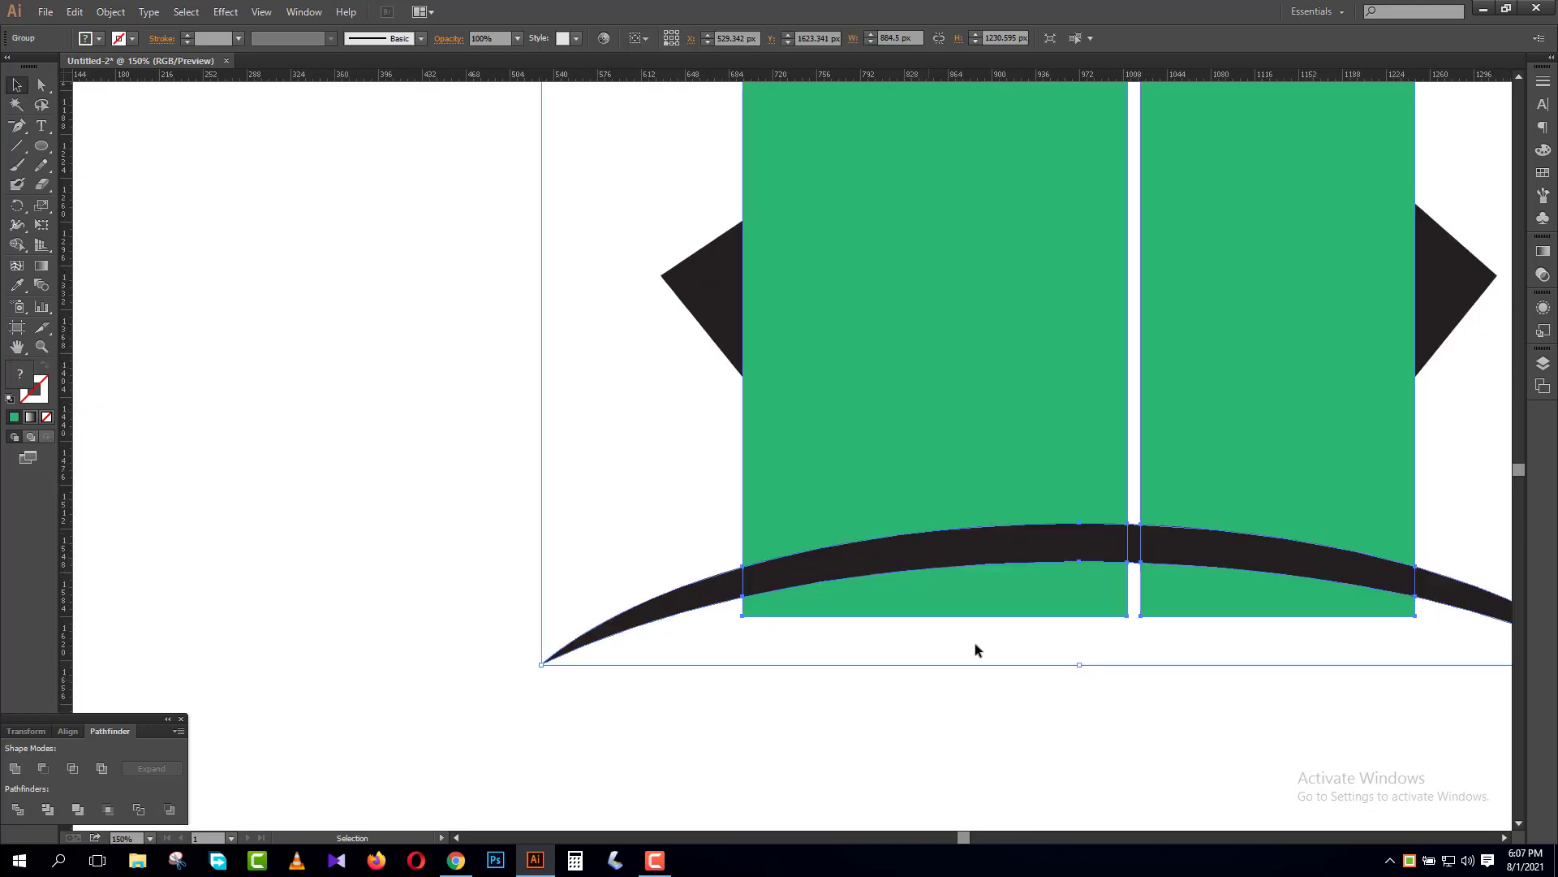
{"action": "left_click", "coordinate": [976, 642]}
{"action": "right_click", "coordinate": [981, 553]}
{"action": "left_click", "coordinate": [1046, 651]}
{"action": "left_click", "coordinate": [1026, 636]}
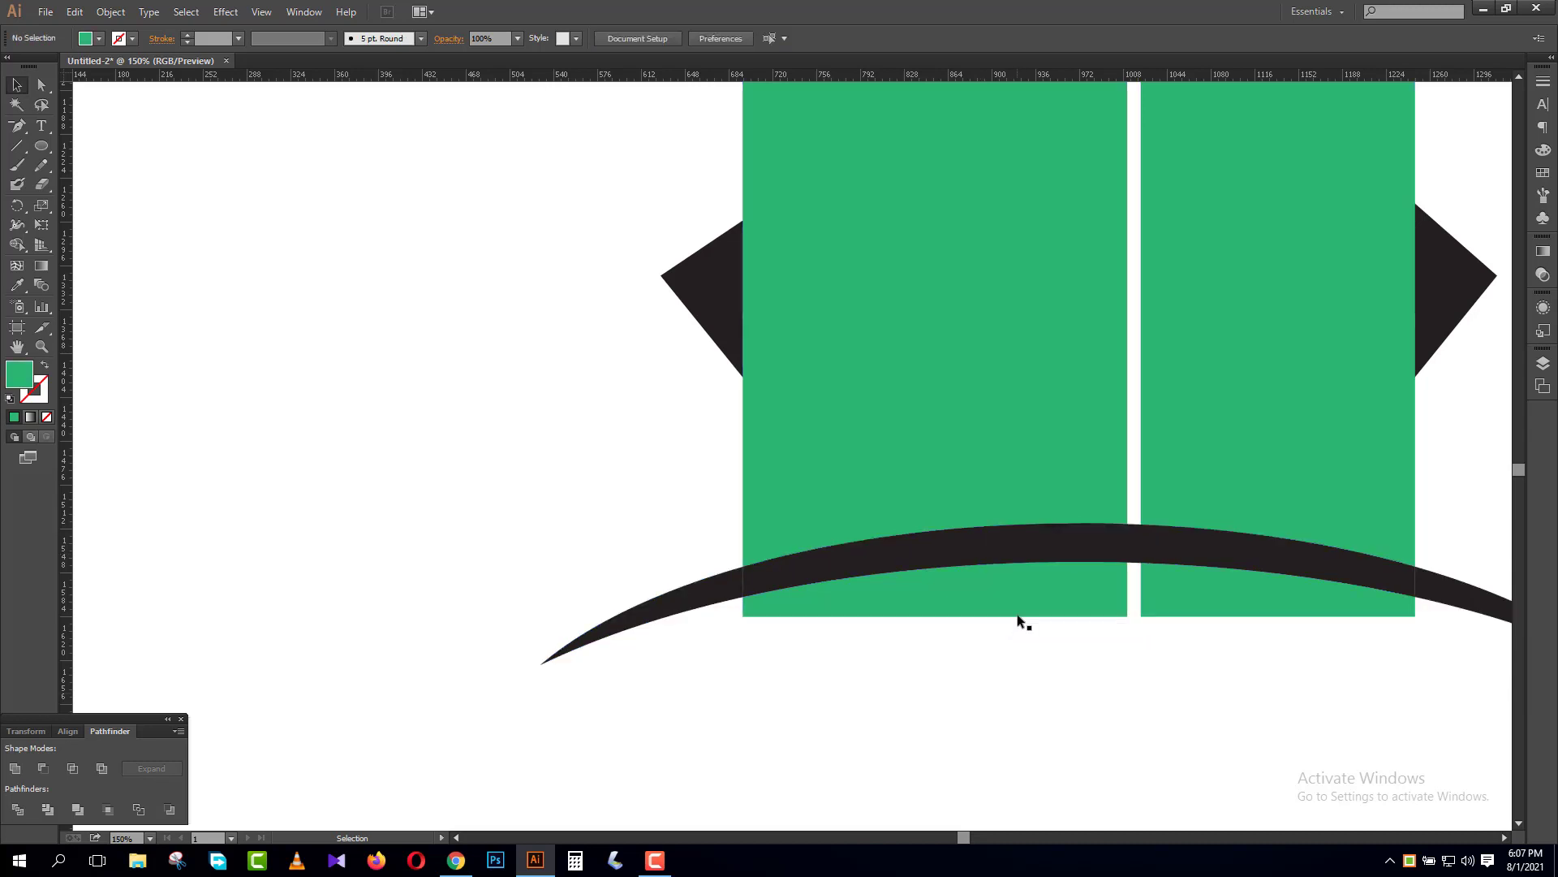
- Delete the green pieces of both building halves that hang below the black crescent
{"action": "left_click", "coordinate": [1020, 615]}
{"action": "key", "text": "Delete"}
{"action": "left_click", "coordinate": [1159, 610]}
{"action": "key", "text": "Delete"}
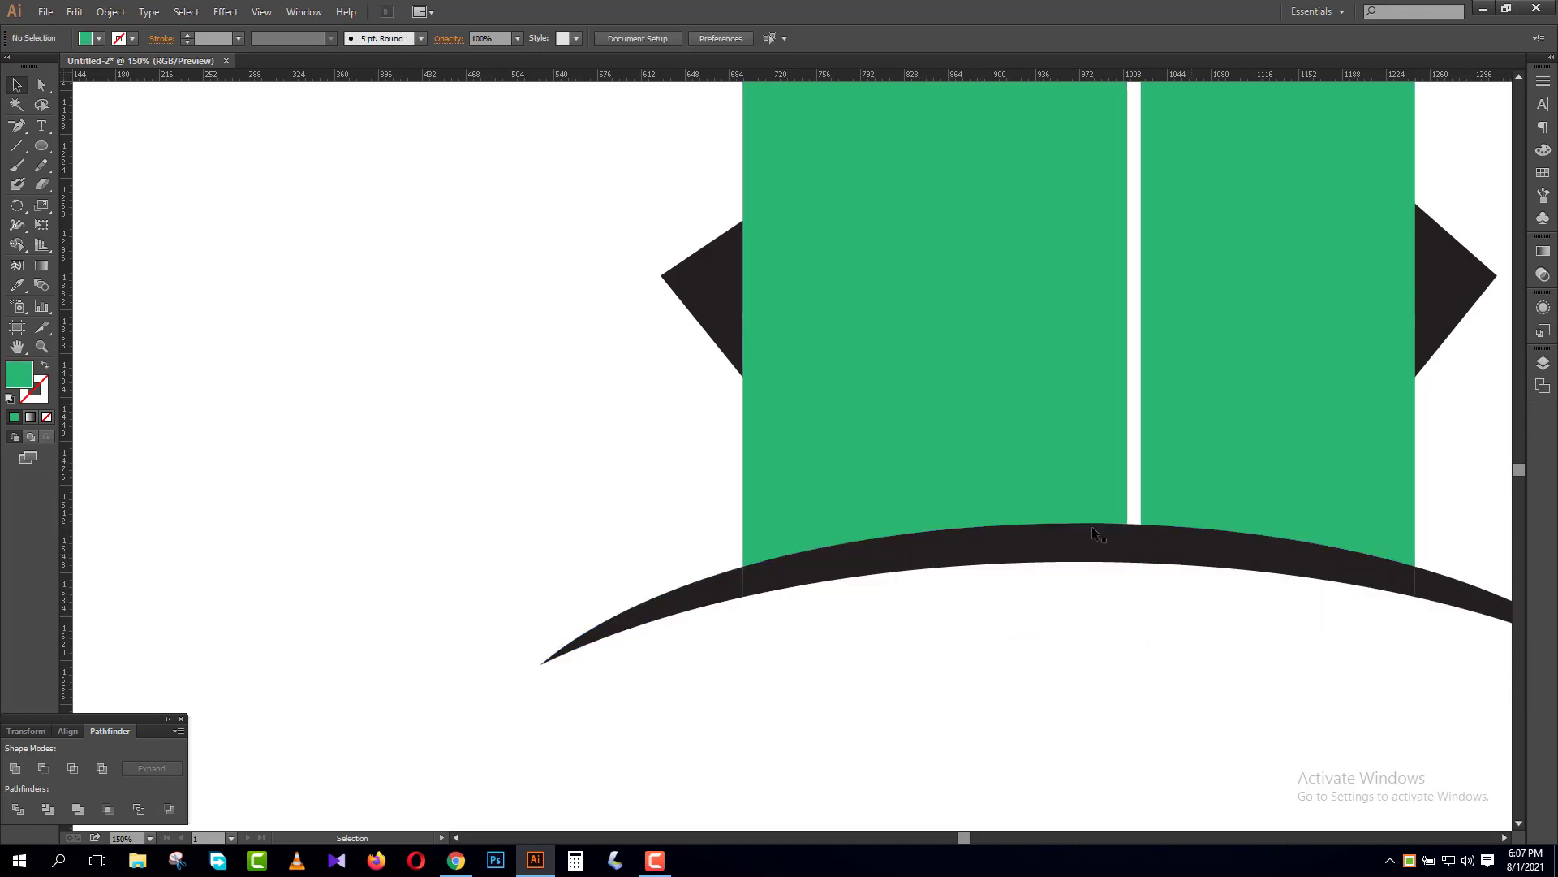
- Unite all the black crescent pieces across the building's base into a single shape
{"action": "left_click", "coordinate": [1052, 538]}
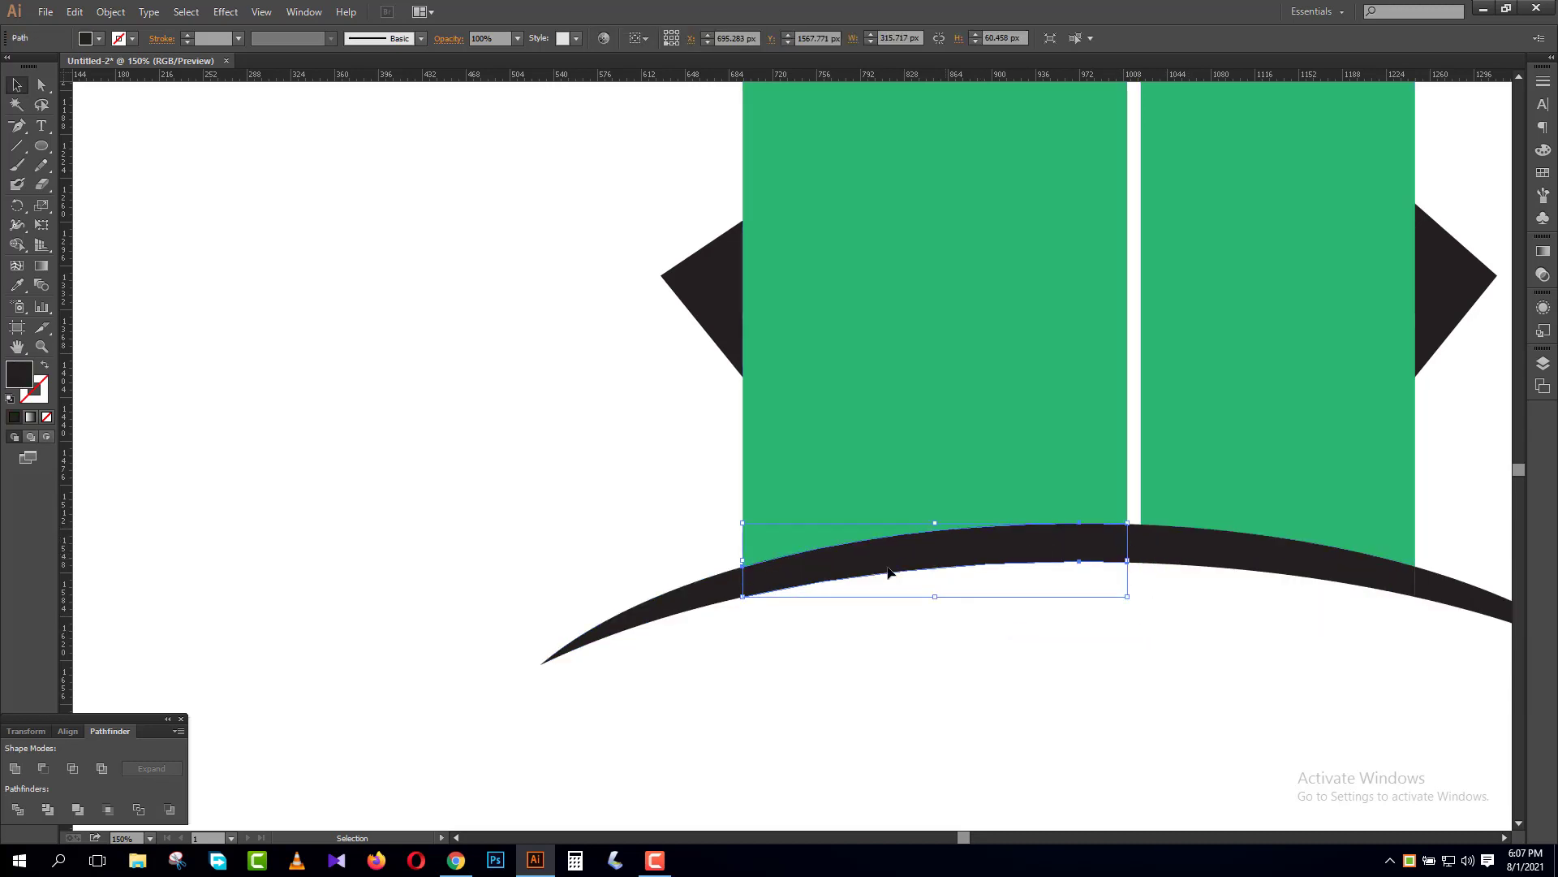
{"action": "left_click", "coordinate": [706, 599], "text": "shift"}
{"action": "left_click", "coordinate": [1137, 558], "text": "shift"}
{"action": "left_click", "coordinate": [1227, 559], "text": "shift"}
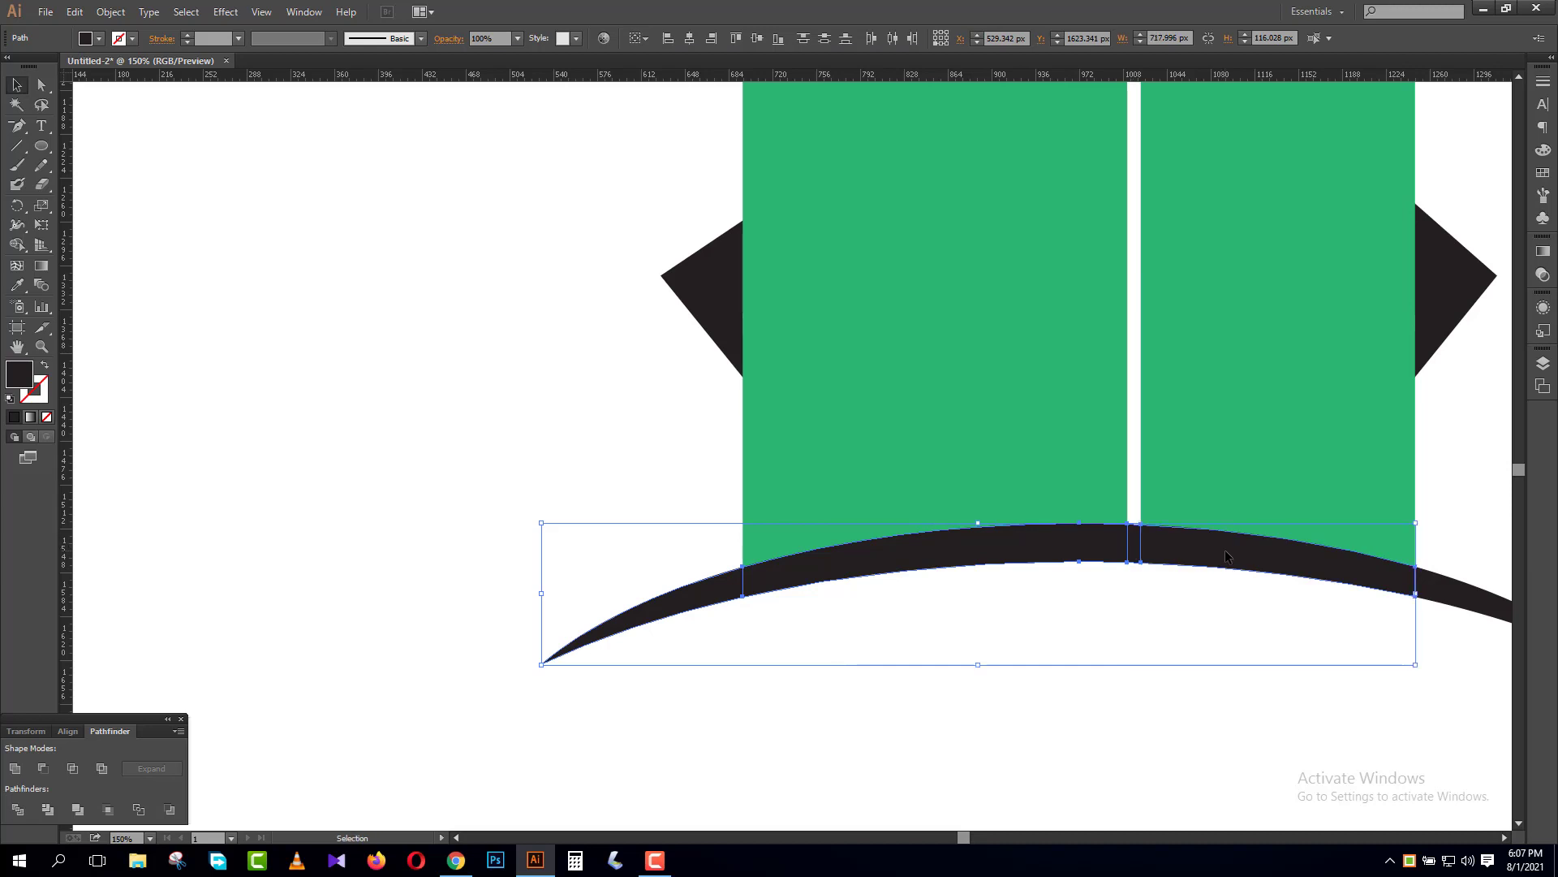
{"action": "left_click", "coordinate": [1414, 593], "text": "shift"}
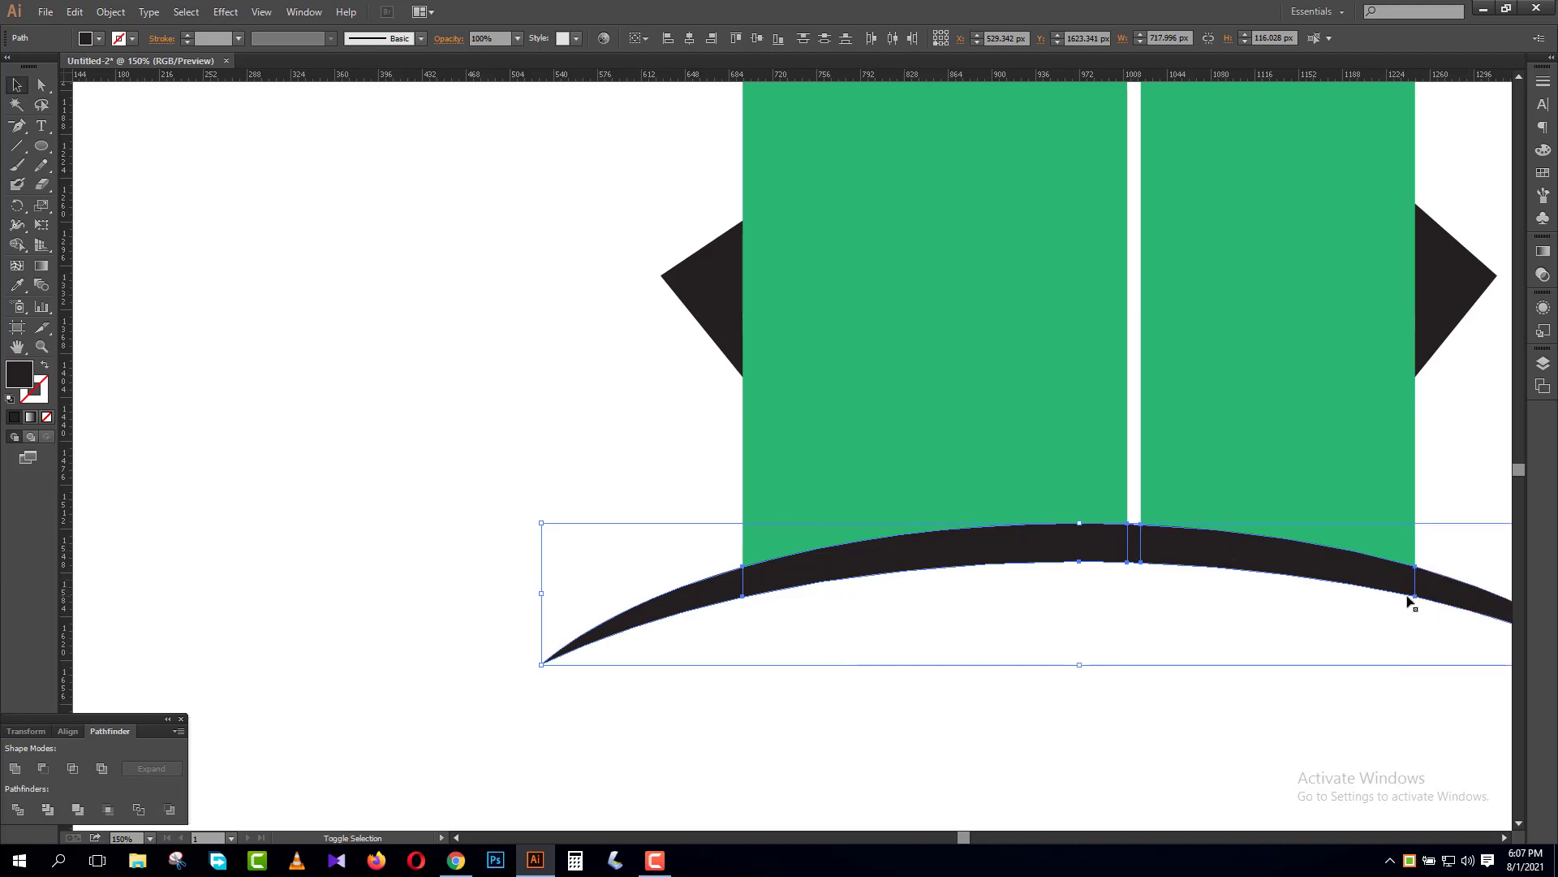
{"action": "left_click", "coordinate": [15, 768]}
{"action": "left_click", "coordinate": [956, 703]}
- Send both green building halves to the back, behind the chevrons, door frame and window
{"action": "left_click", "coordinate": [992, 461]}
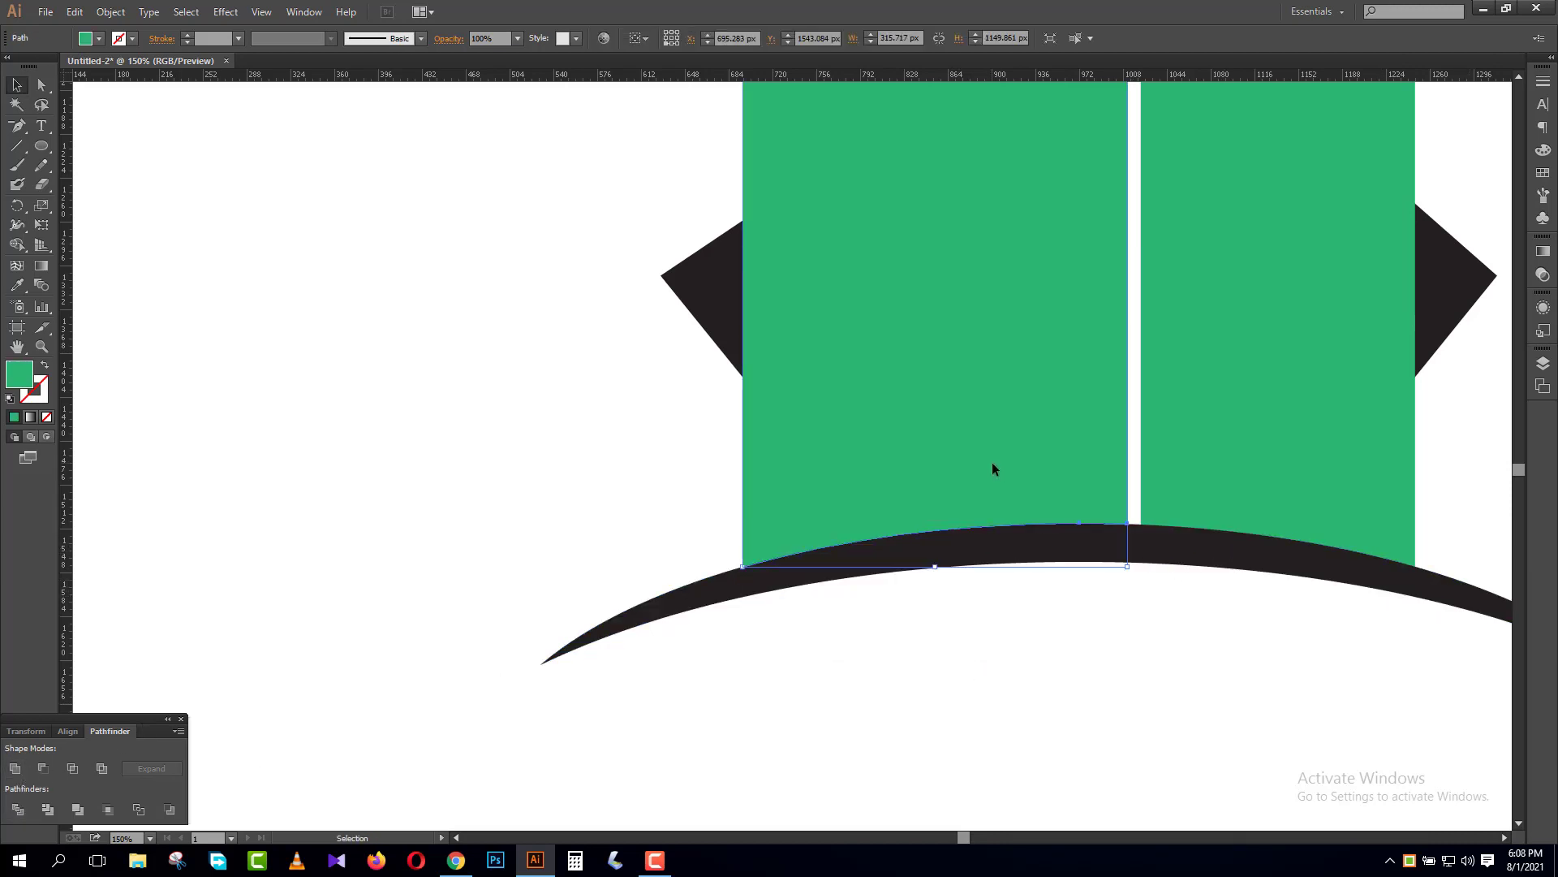
{"action": "left_click", "coordinate": [1245, 504], "text": "shift"}
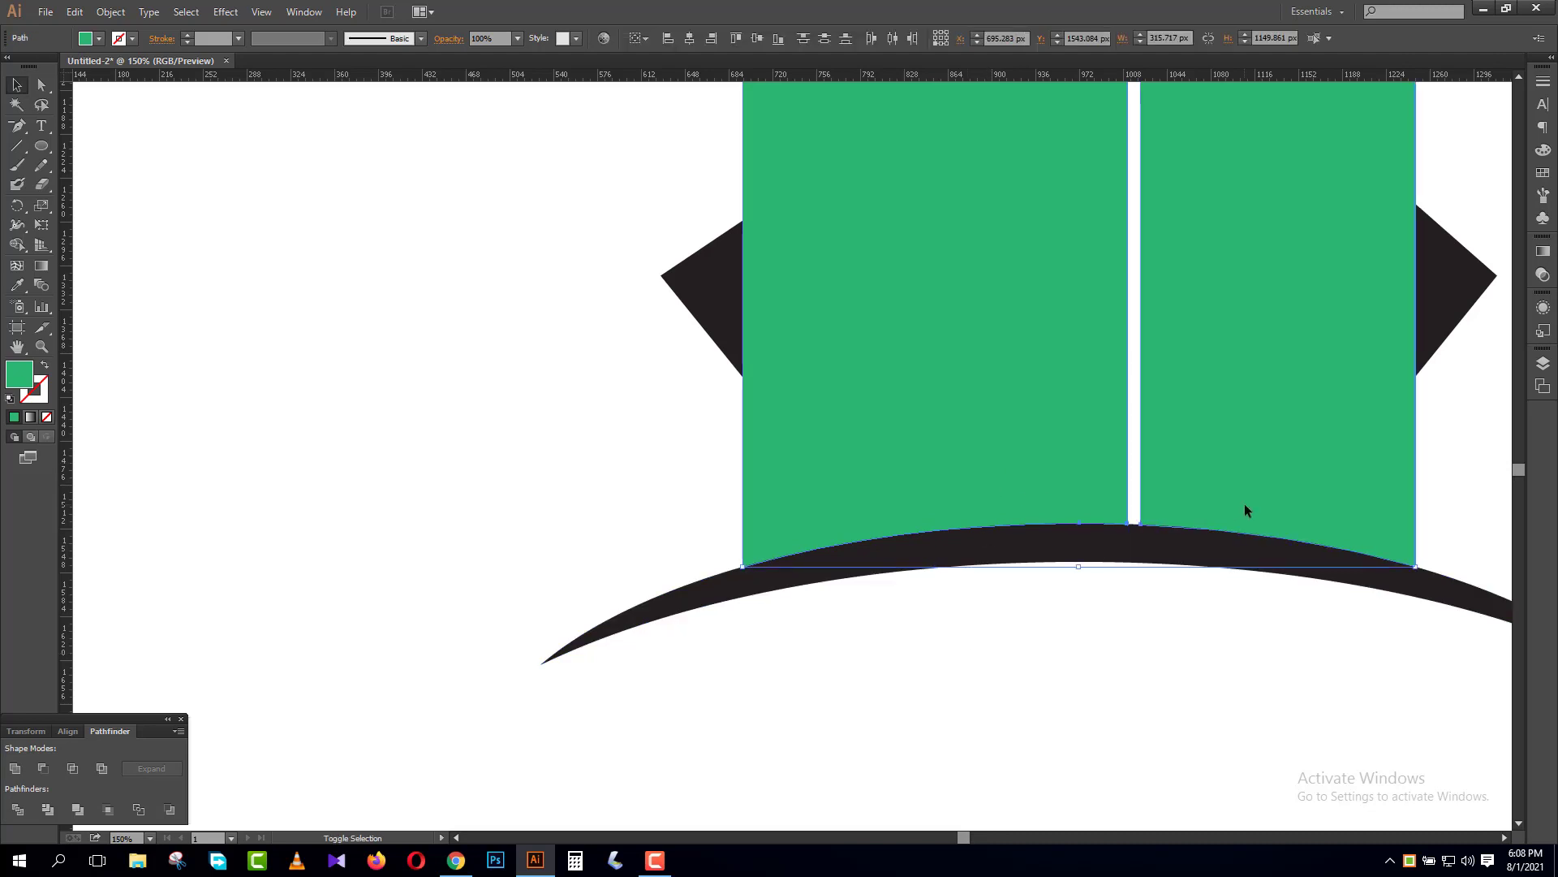
{"action": "right_click", "coordinate": [964, 482]}
{"action": "mouse_move", "coordinate": [1108, 675]}
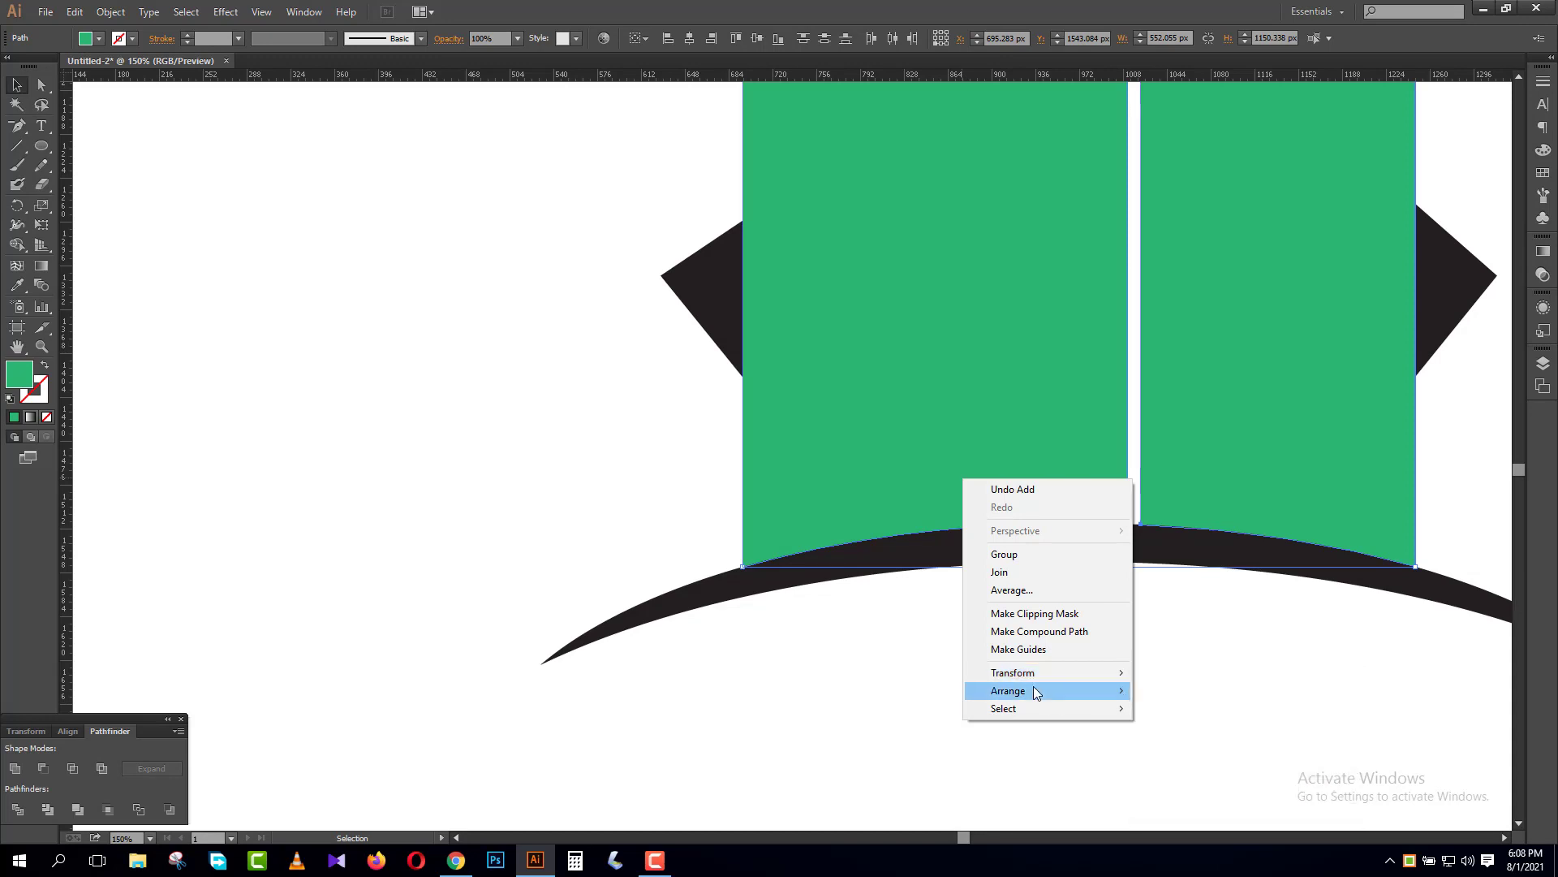
{"action": "mouse_move", "coordinate": [1039, 694]}
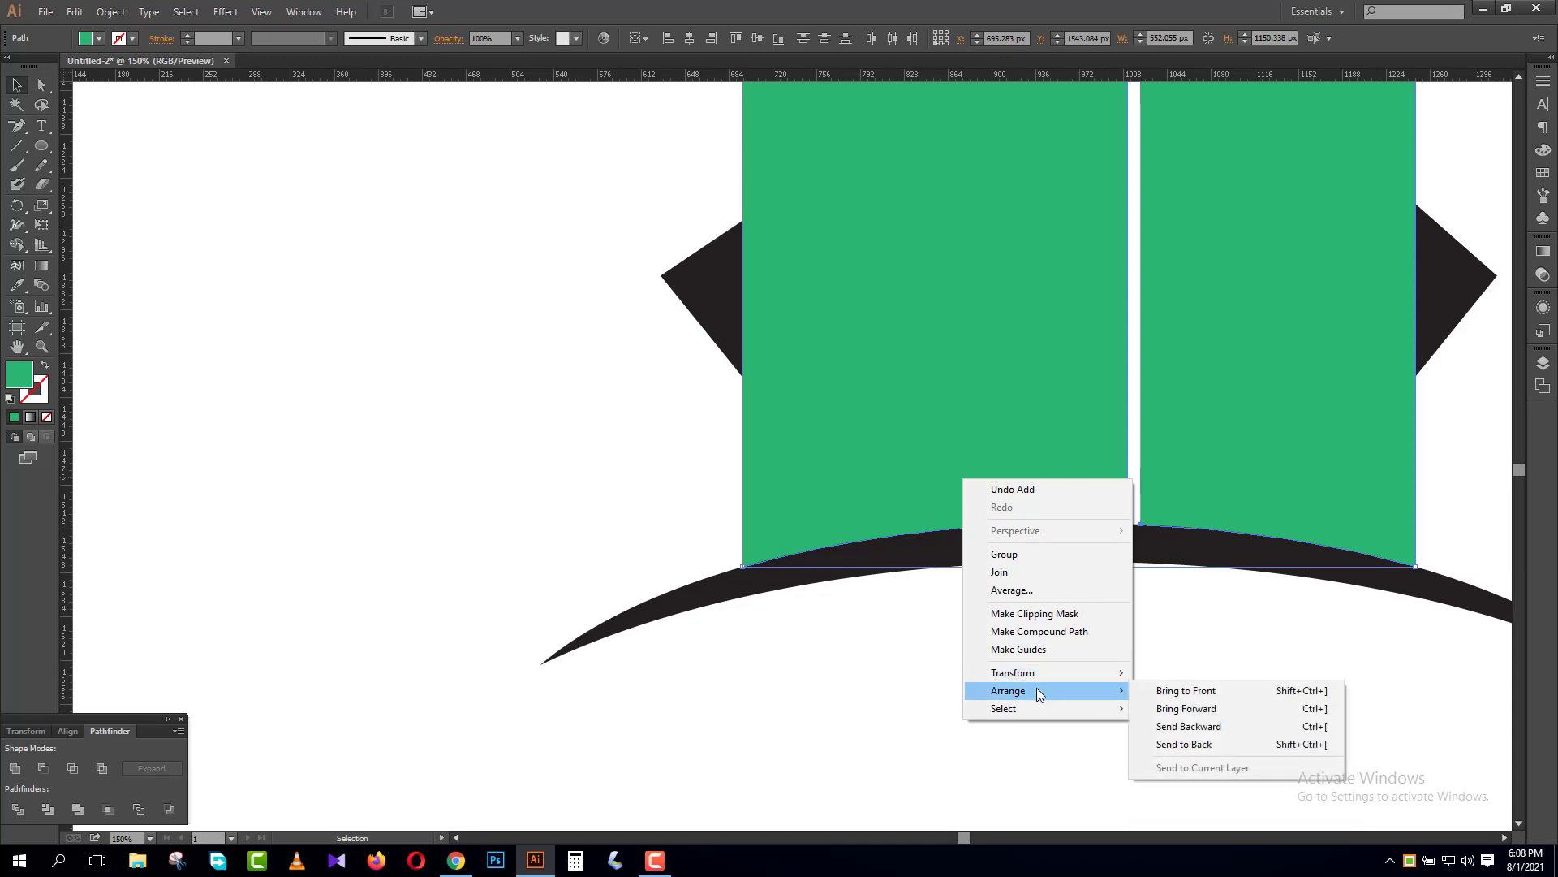
{"action": "left_click", "coordinate": [1189, 744]}
{"action": "left_click", "coordinate": [1152, 698]}
- Divide the door frame and the base arc where they overlap, and ungroup the resulting pieces
{"action": "left_click", "coordinate": [1094, 460]}
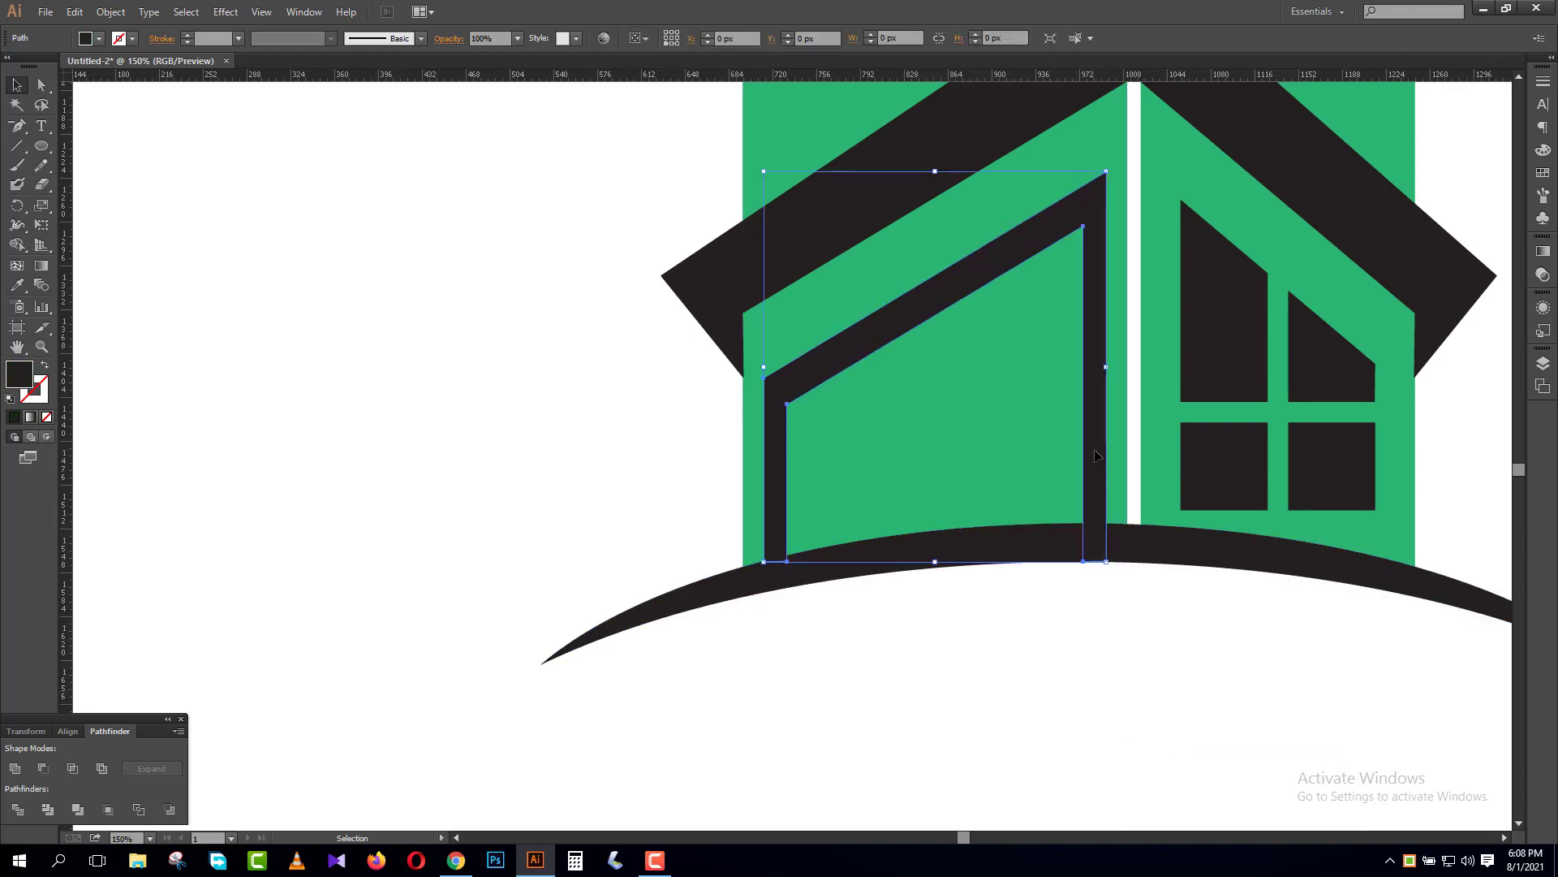
{"action": "left_click", "coordinate": [860, 568], "text": "shift"}
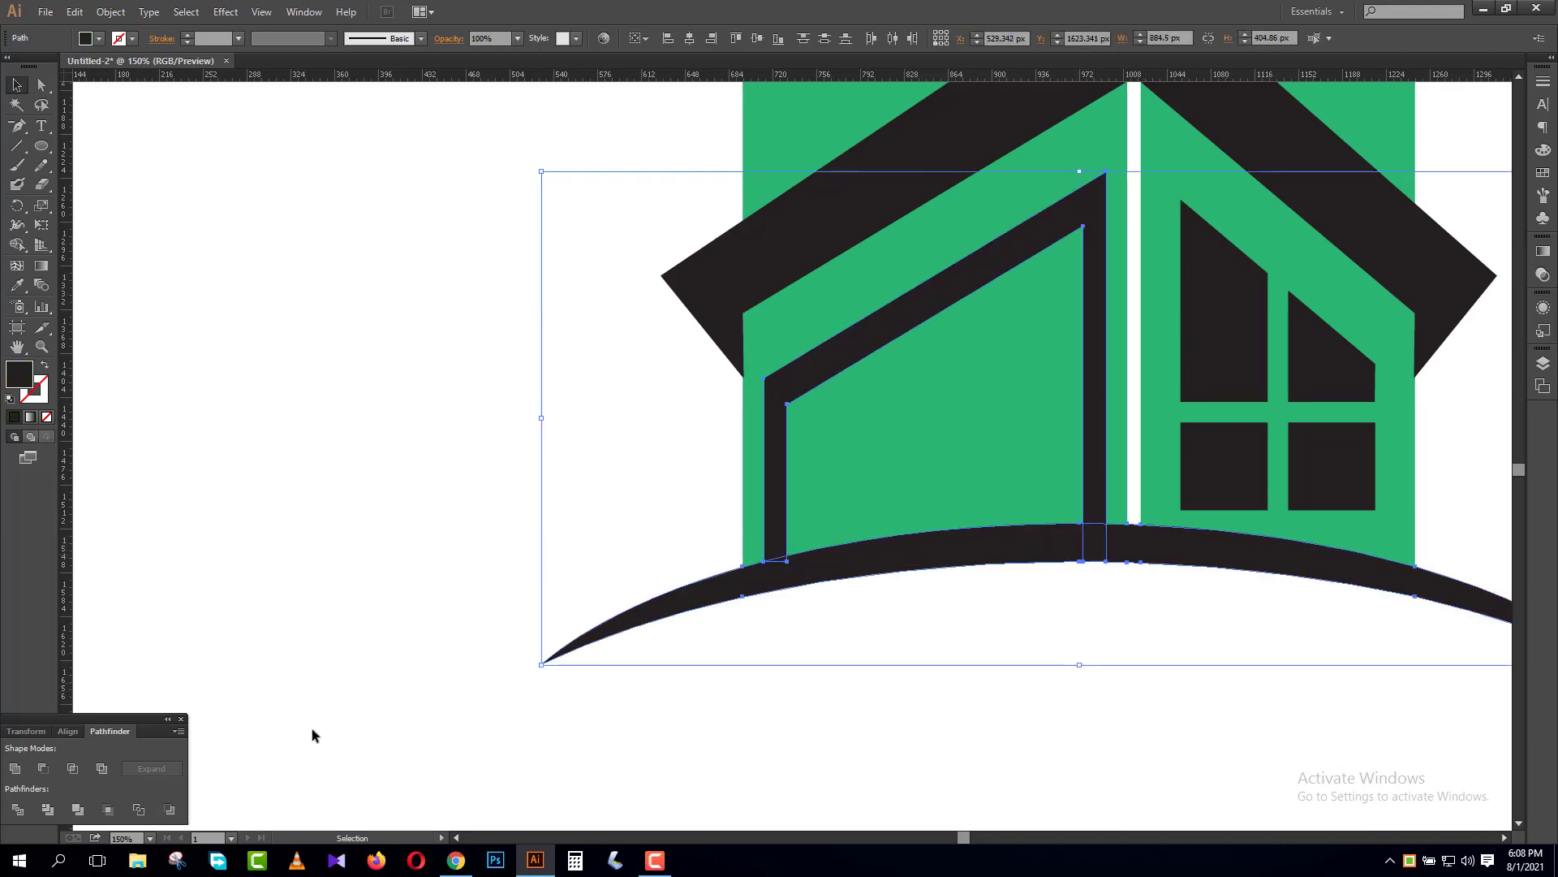
{"action": "left_click", "coordinate": [17, 810]}
{"action": "left_click", "coordinate": [1176, 636]}
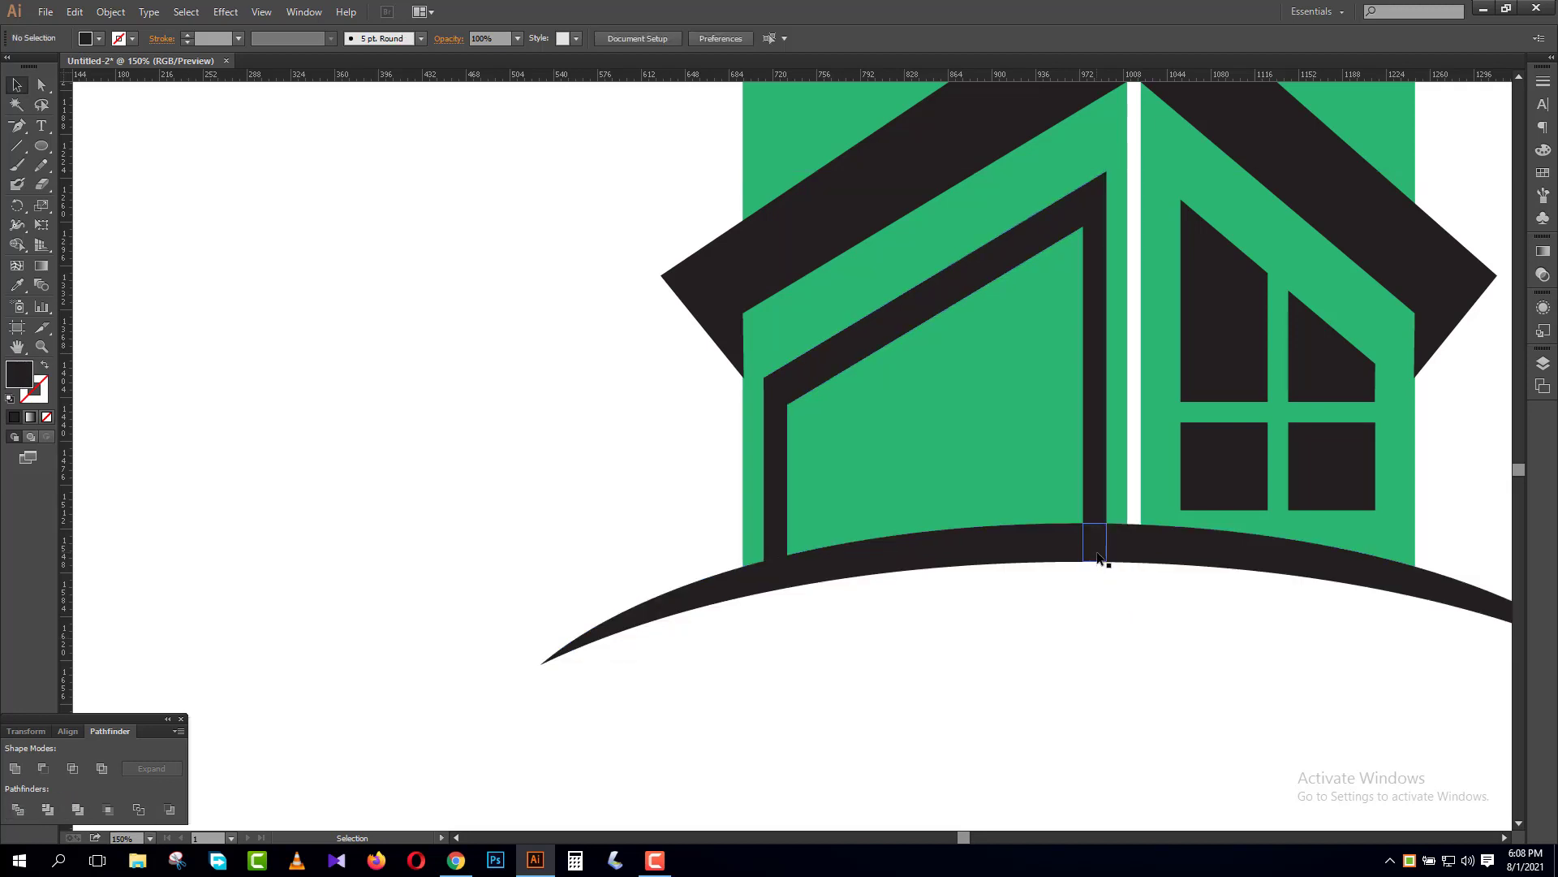
{"action": "left_click", "coordinate": [1098, 545]}
{"action": "right_click", "coordinate": [1097, 552]}
{"action": "left_click", "coordinate": [1127, 653]}
{"action": "left_click", "coordinate": [1126, 653]}
- Unite the door frame's leg ends lying within the arc with the black base arc
{"action": "left_click", "coordinate": [1095, 543]}
{"action": "left_click", "coordinate": [1141, 547], "text": "shift"}
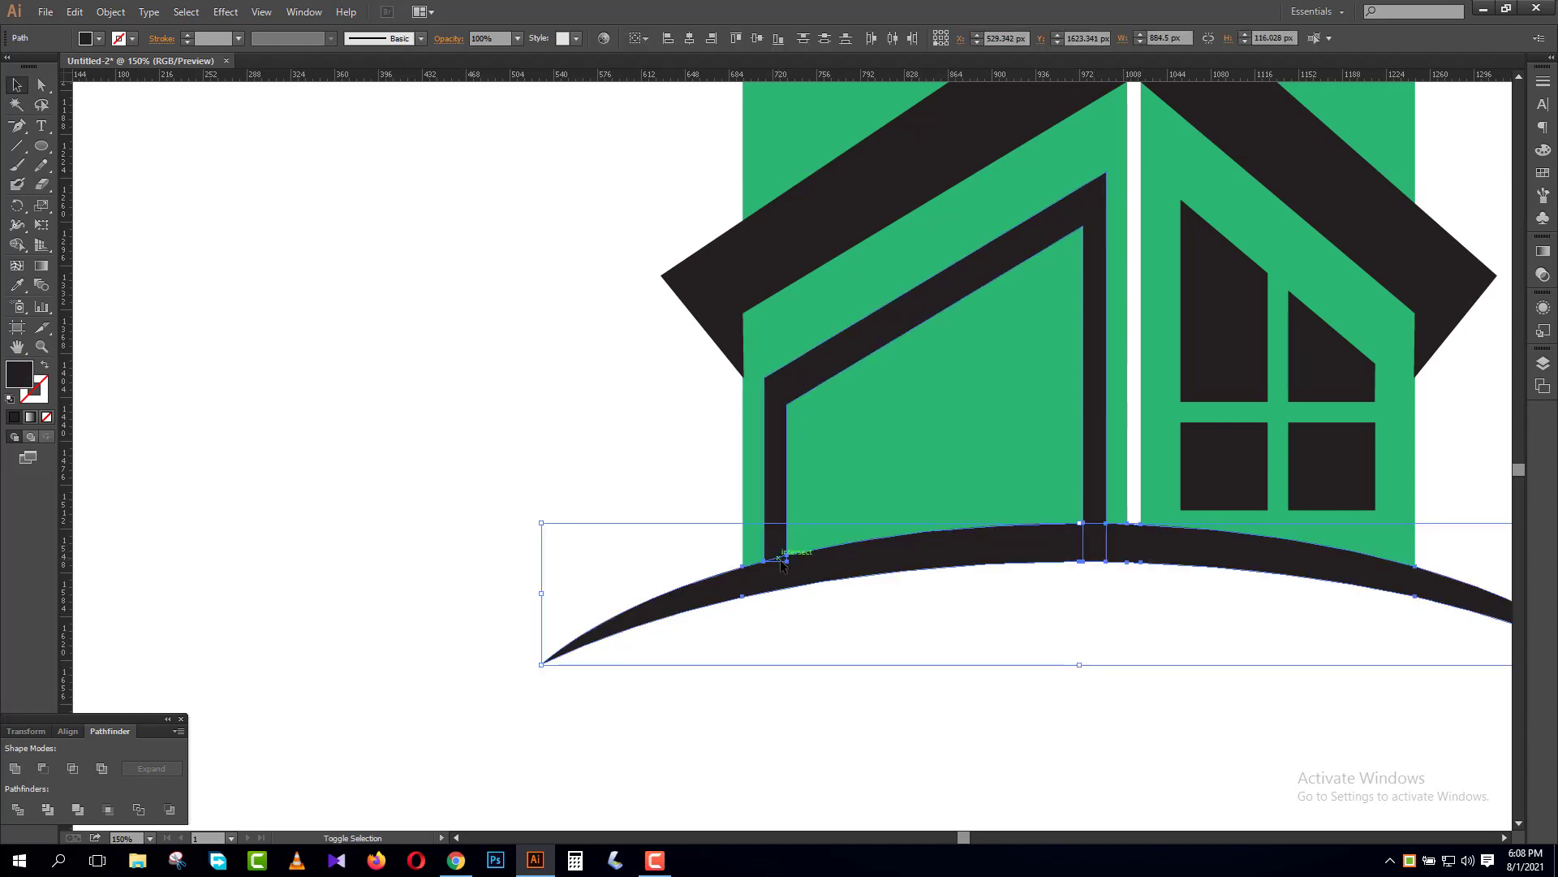
{"action": "left_click", "coordinate": [14, 769]}
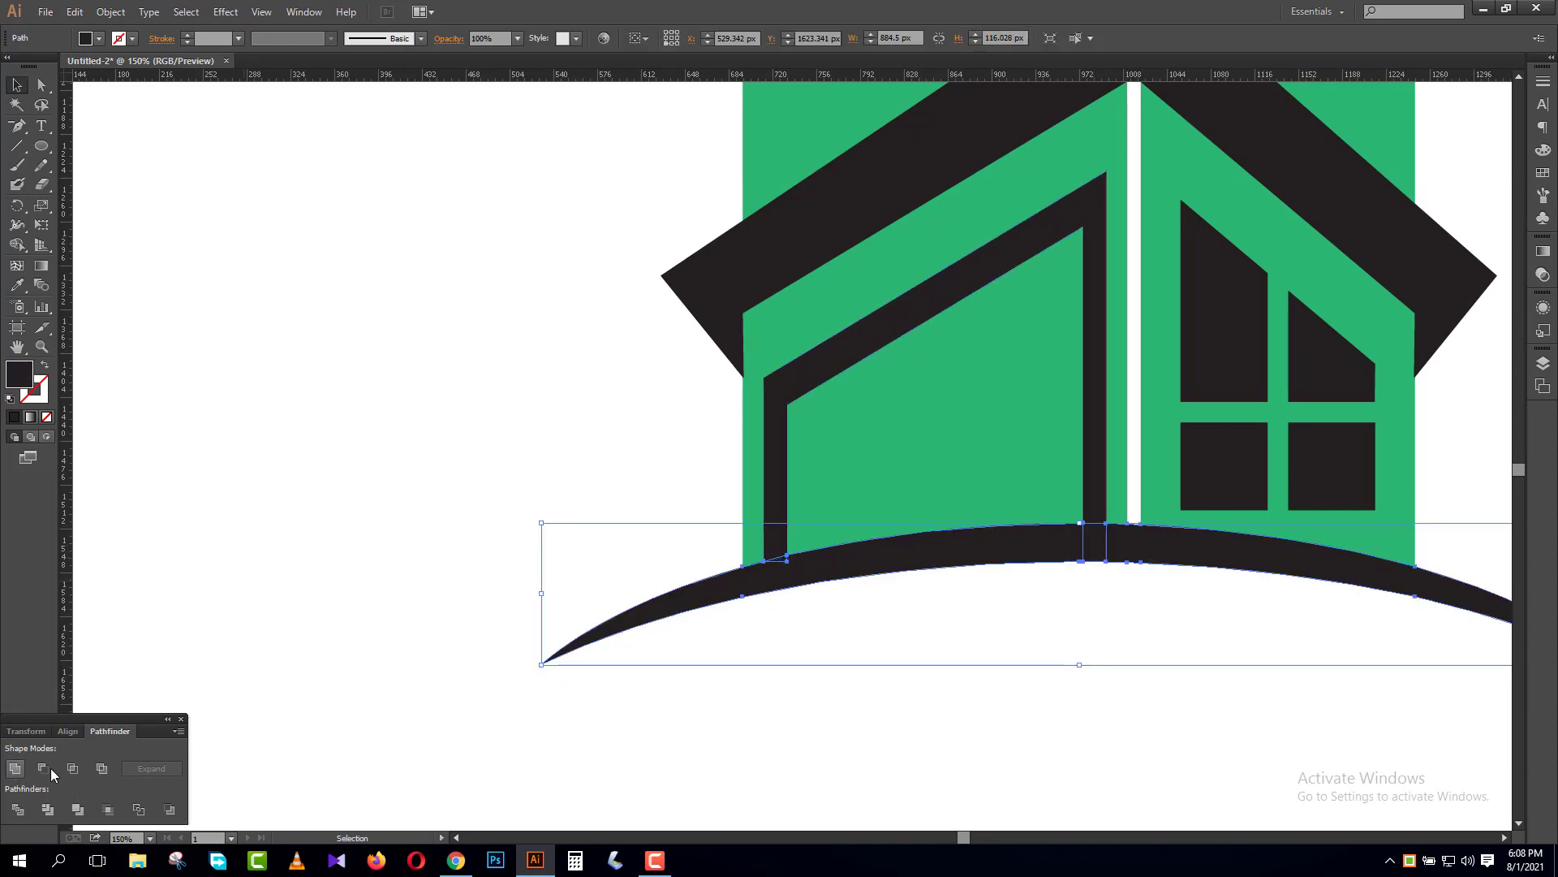
{"action": "left_click", "coordinate": [954, 729]}
- Nudge the door frame up about 7 px to leave a thin green gap above the base arc
{"action": "scroll", "coordinate": [1003, 716], "scroll_direction": "up", "scroll_amount": 1}
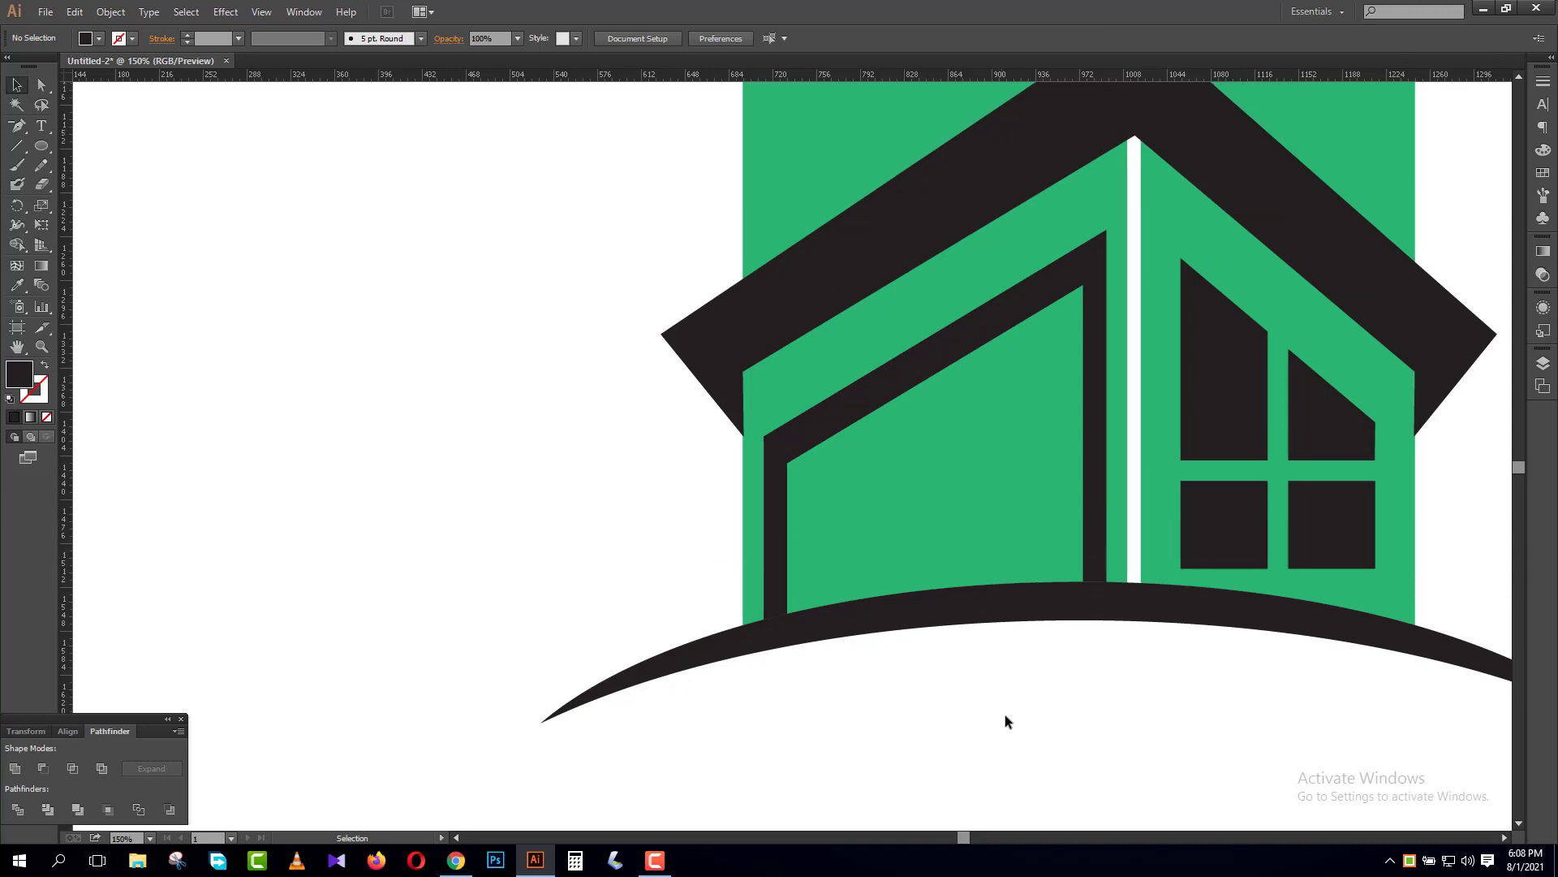
{"action": "left_click", "coordinate": [1043, 307]}
{"action": "key", "text": "Up"}
{"action": "key", "text": "Up"}
{"action": "key", "text": "Up"}
{"action": "key", "text": "Up"}
{"action": "key", "text": "Up"}
{"action": "key", "text": "Up"}
{"action": "key", "text": "Up"}
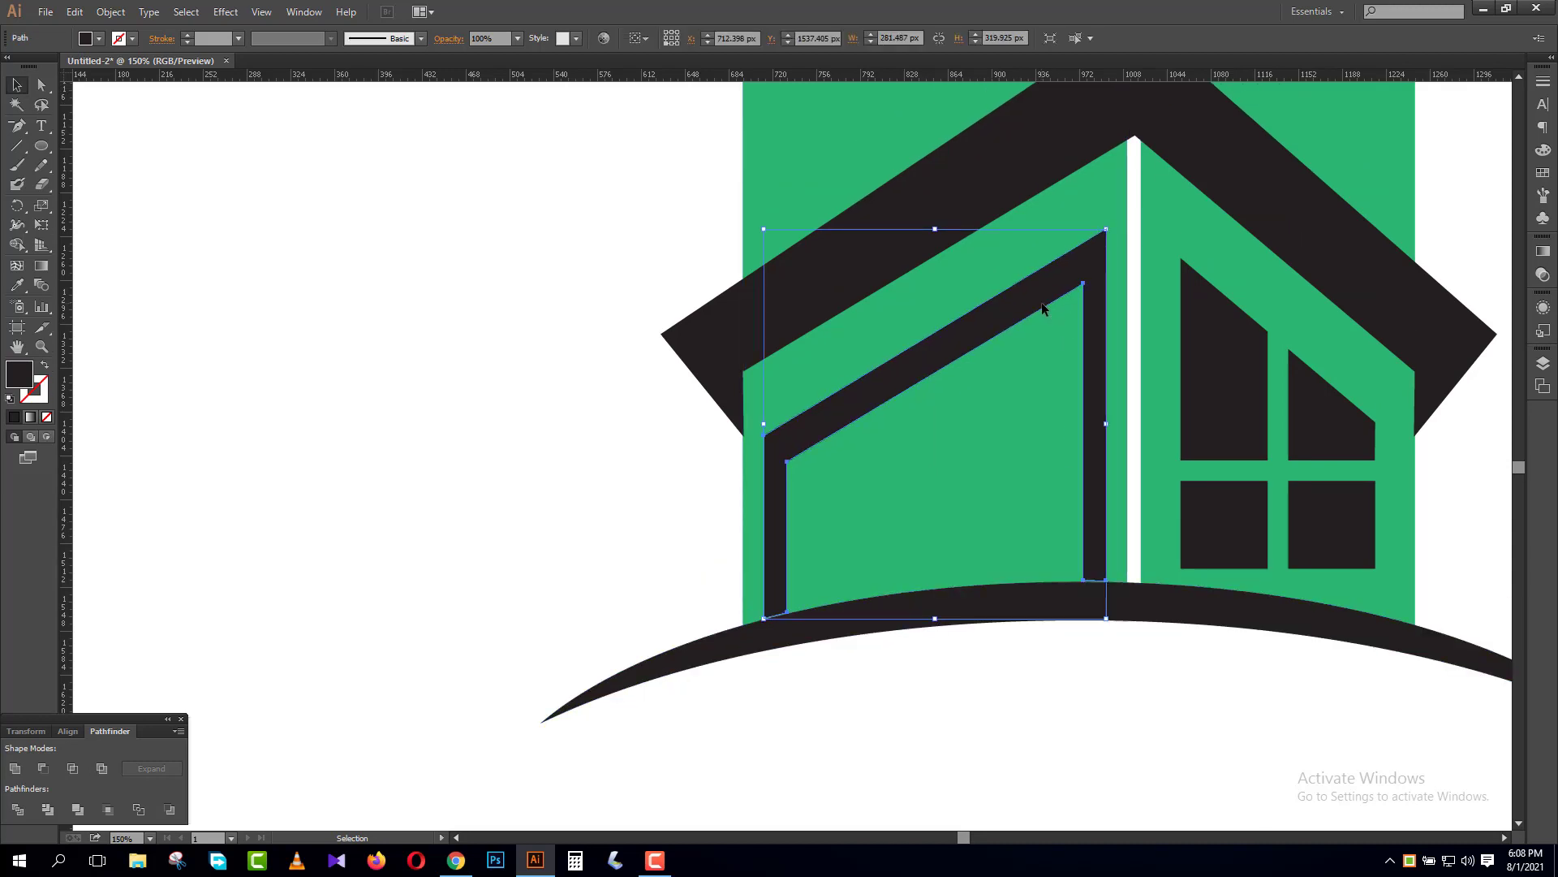
{"action": "left_click", "coordinate": [1093, 709]}
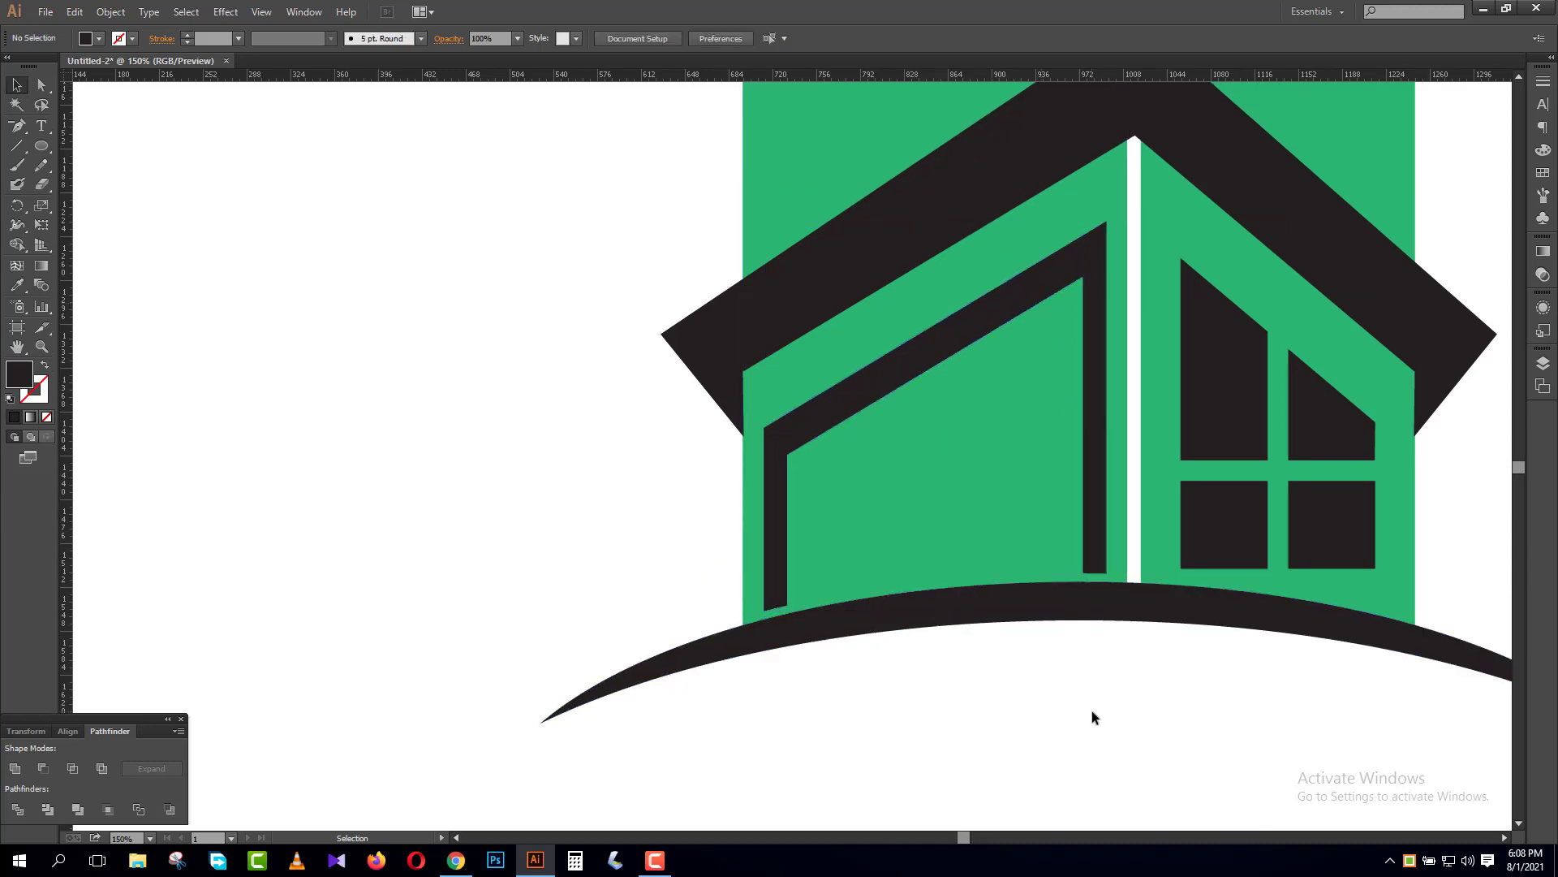
- Change the fill of both green building halves to a dark grey swatch
{"action": "key", "text": "ctrl+minus"}
{"action": "key", "text": "ctrl+minus"}
{"action": "key", "text": "ctrl+minus"}
{"action": "scroll", "coordinate": [1092, 709], "scroll_direction": "up", "scroll_amount": 4}
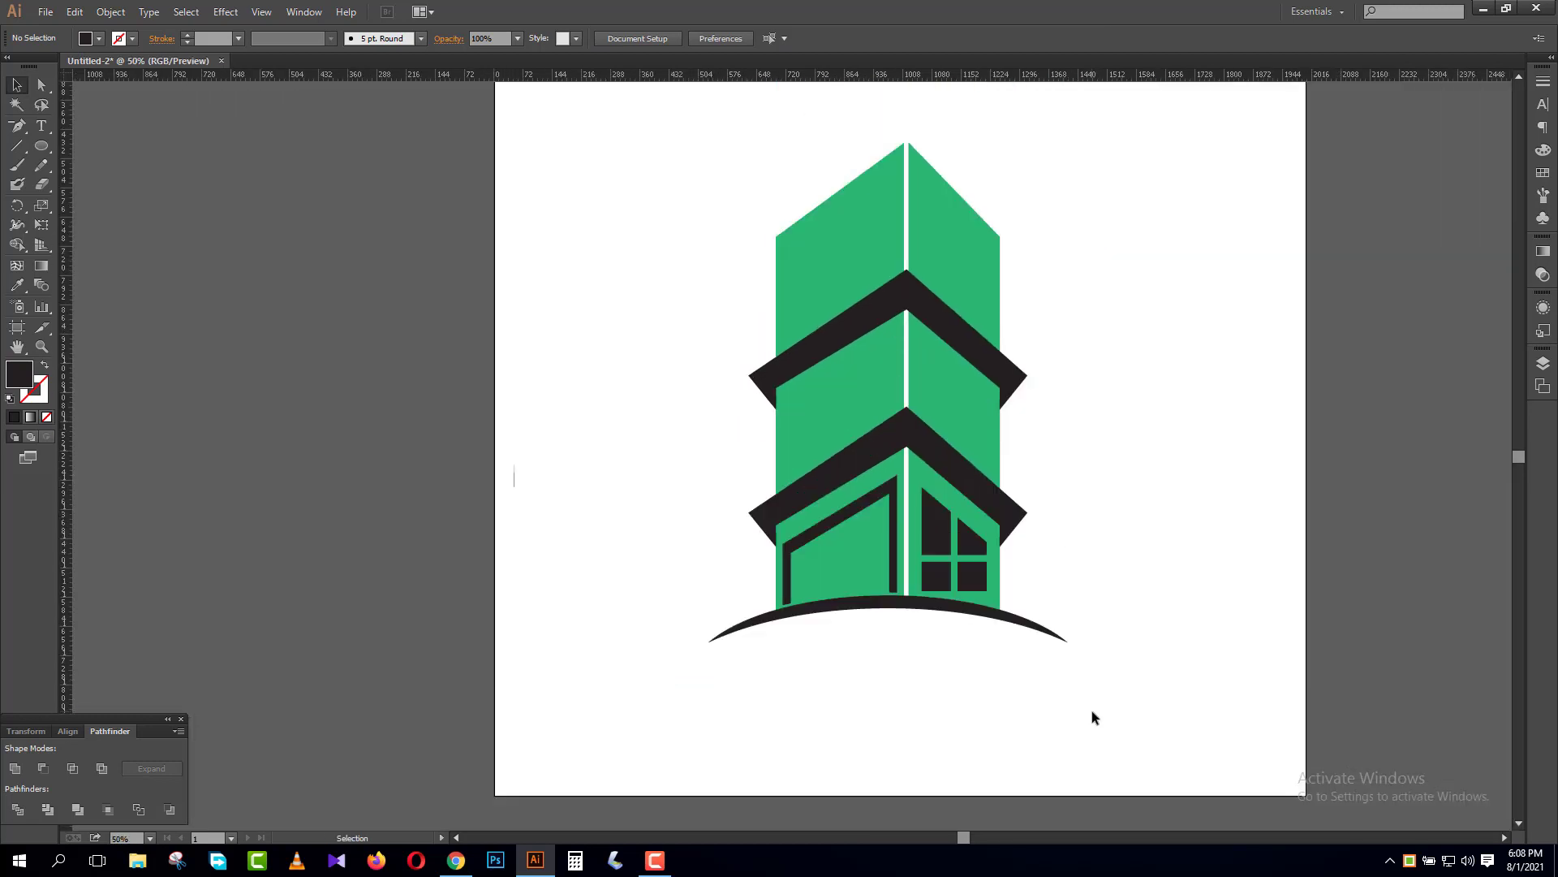
{"action": "scroll", "coordinate": [1092, 709], "scroll_direction": "down", "scroll_amount": 1}
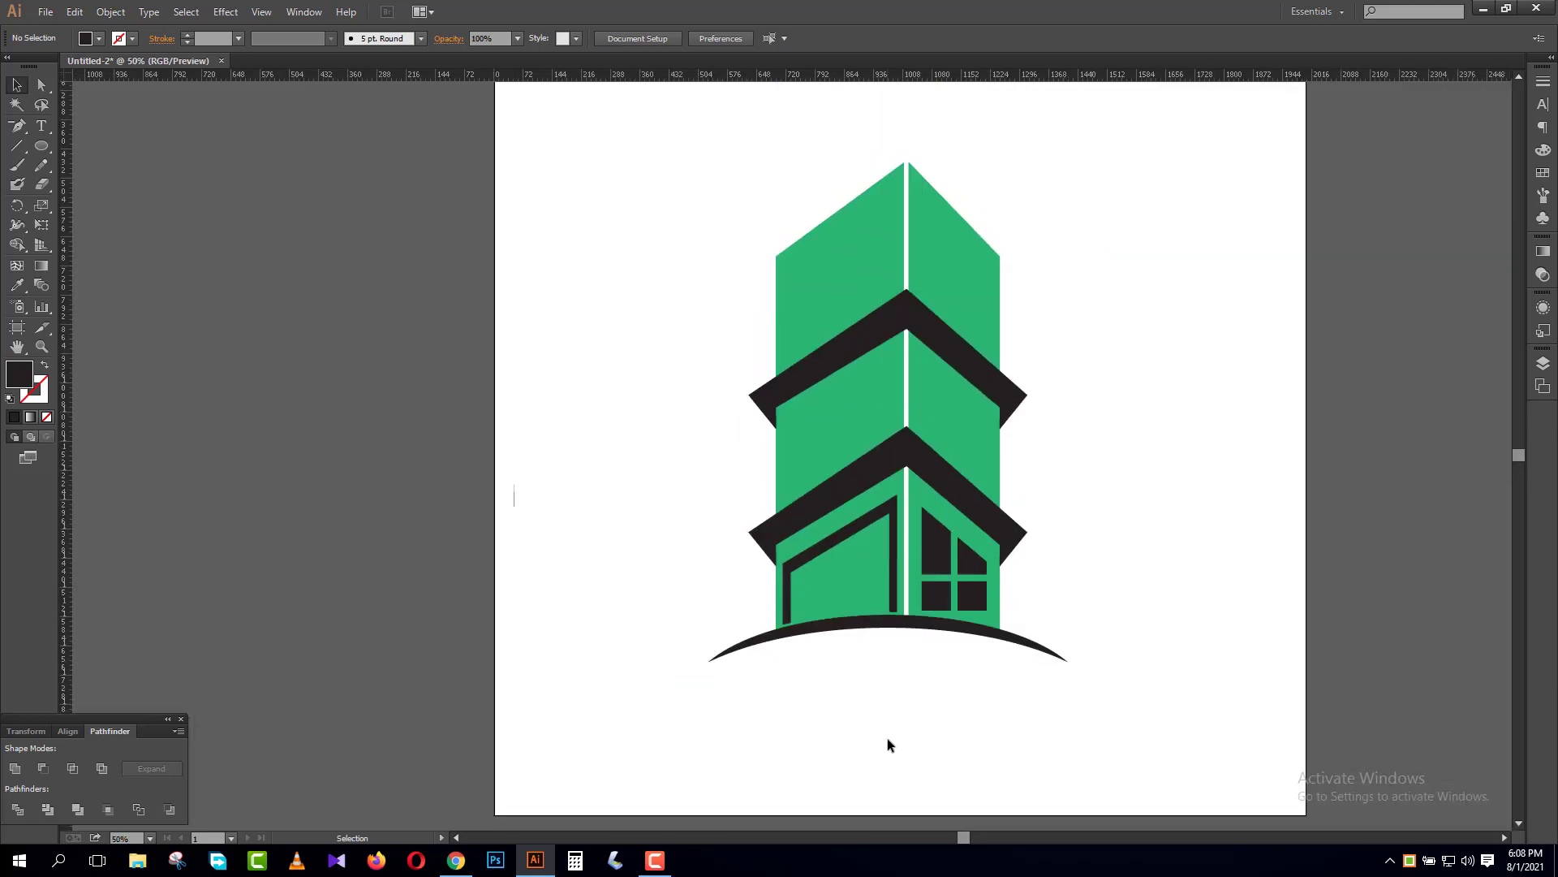
{"action": "left_click_drag", "start_coordinate": [650, 202], "coordinate": [1044, 703]}
{"action": "left_click", "coordinate": [1059, 339]}
{"action": "left_click", "coordinate": [971, 252]}
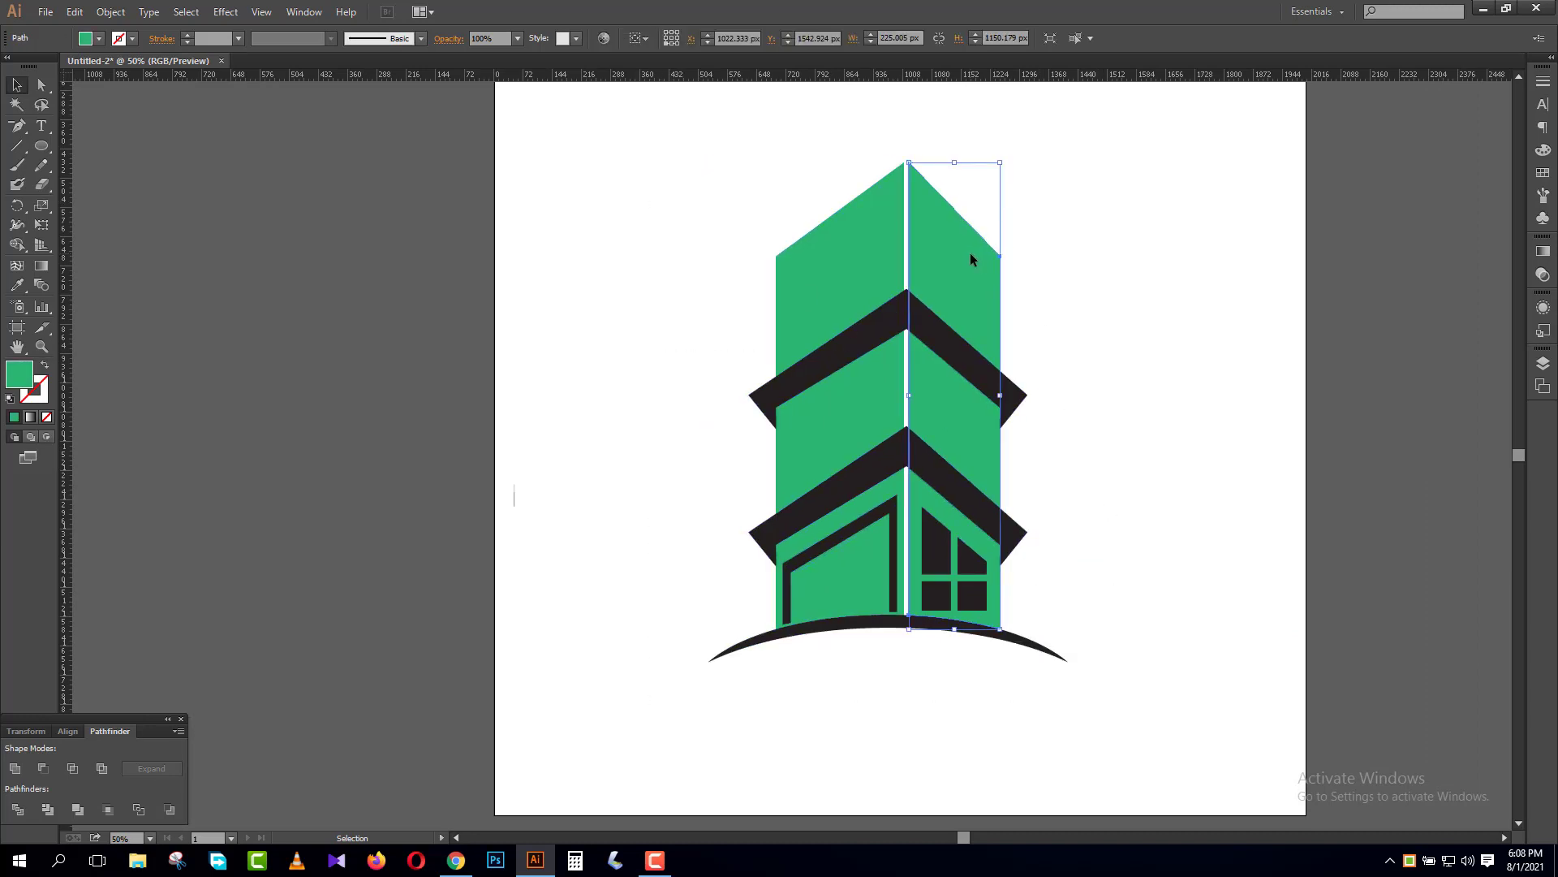
{"action": "left_click", "coordinate": [845, 269], "text": "shift"}
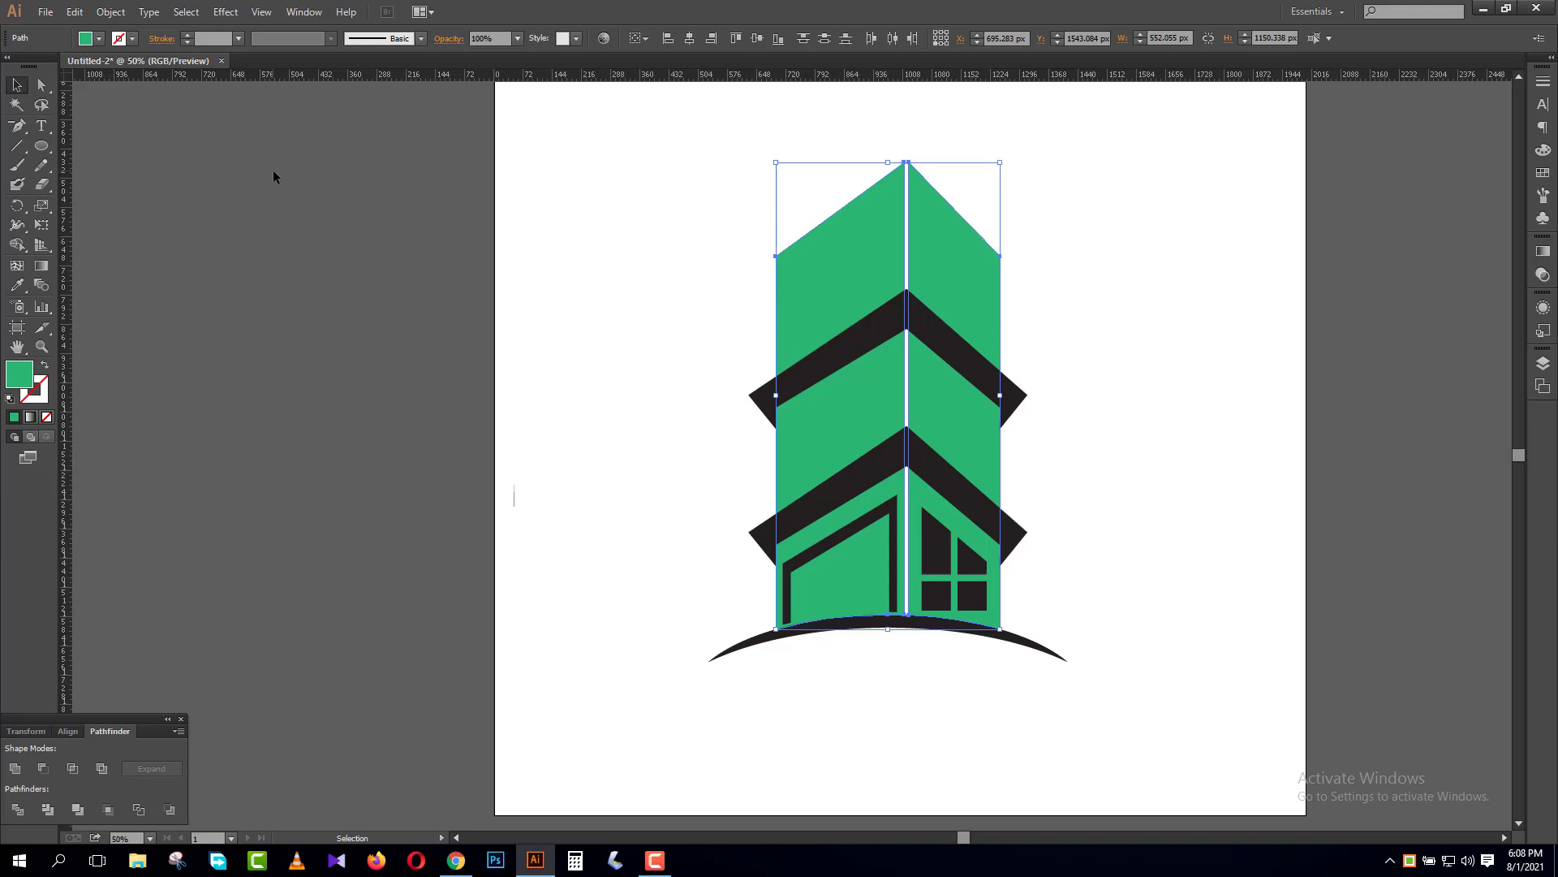
{"action": "left_click", "coordinate": [98, 38]}
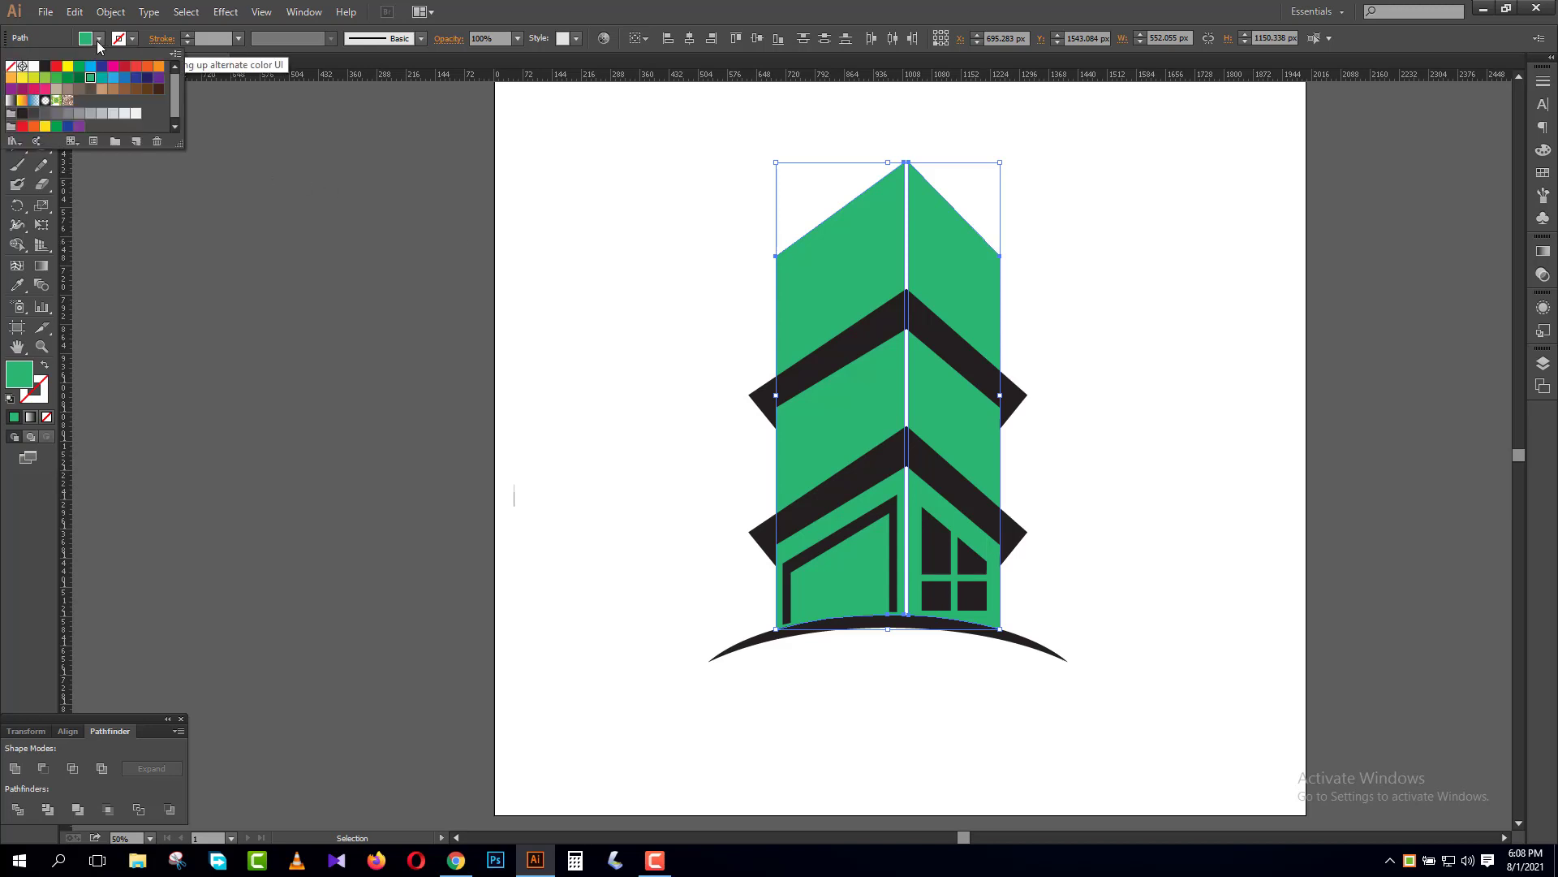
{"action": "left_click", "coordinate": [45, 69]}
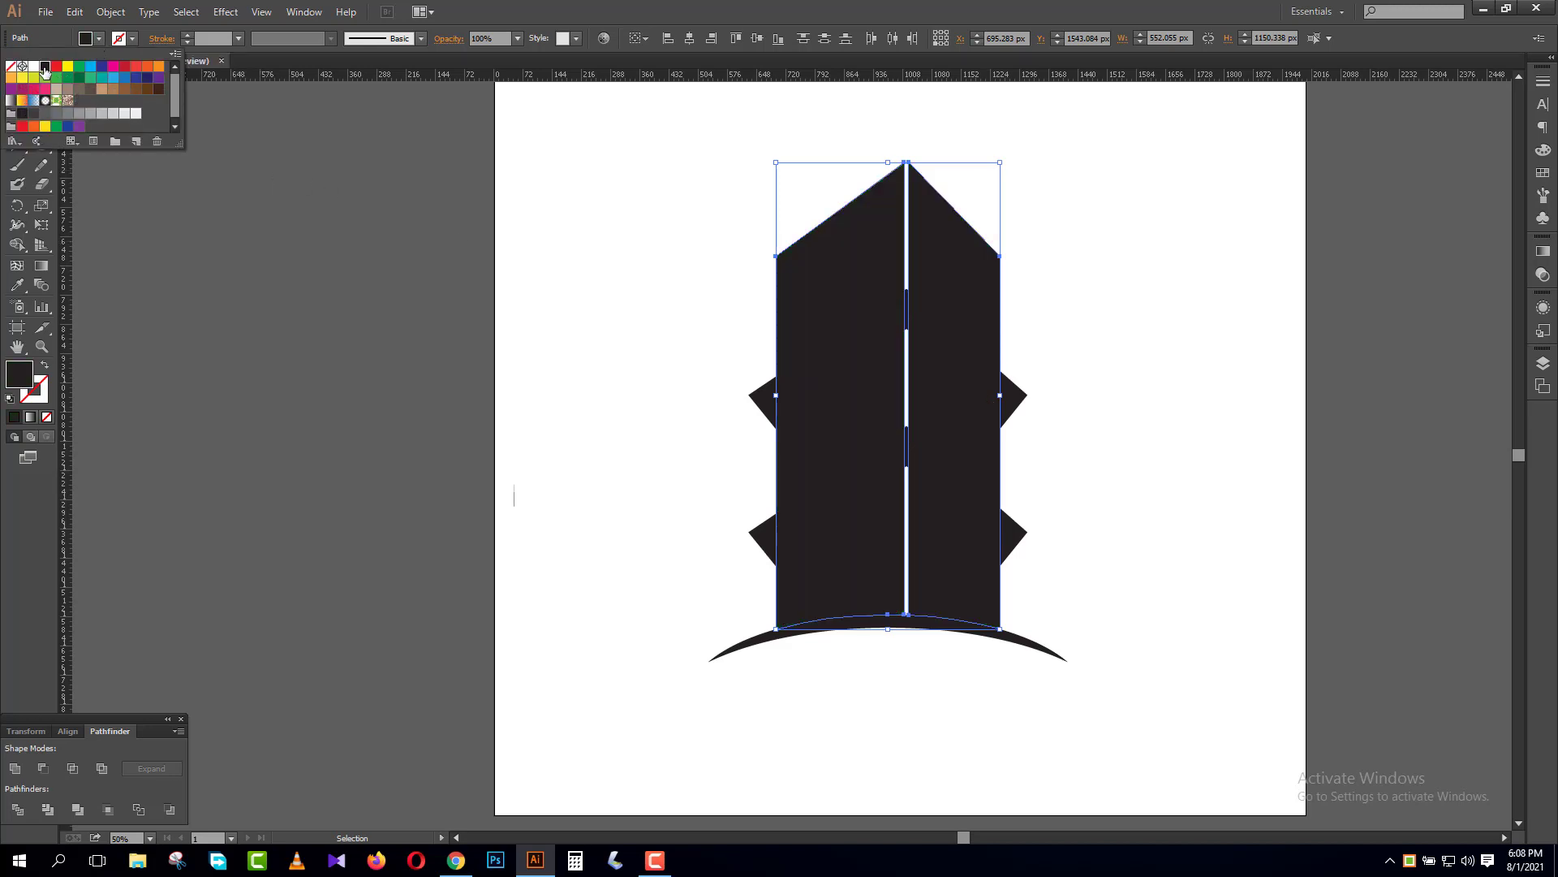
{"action": "left_click", "coordinate": [57, 114]}
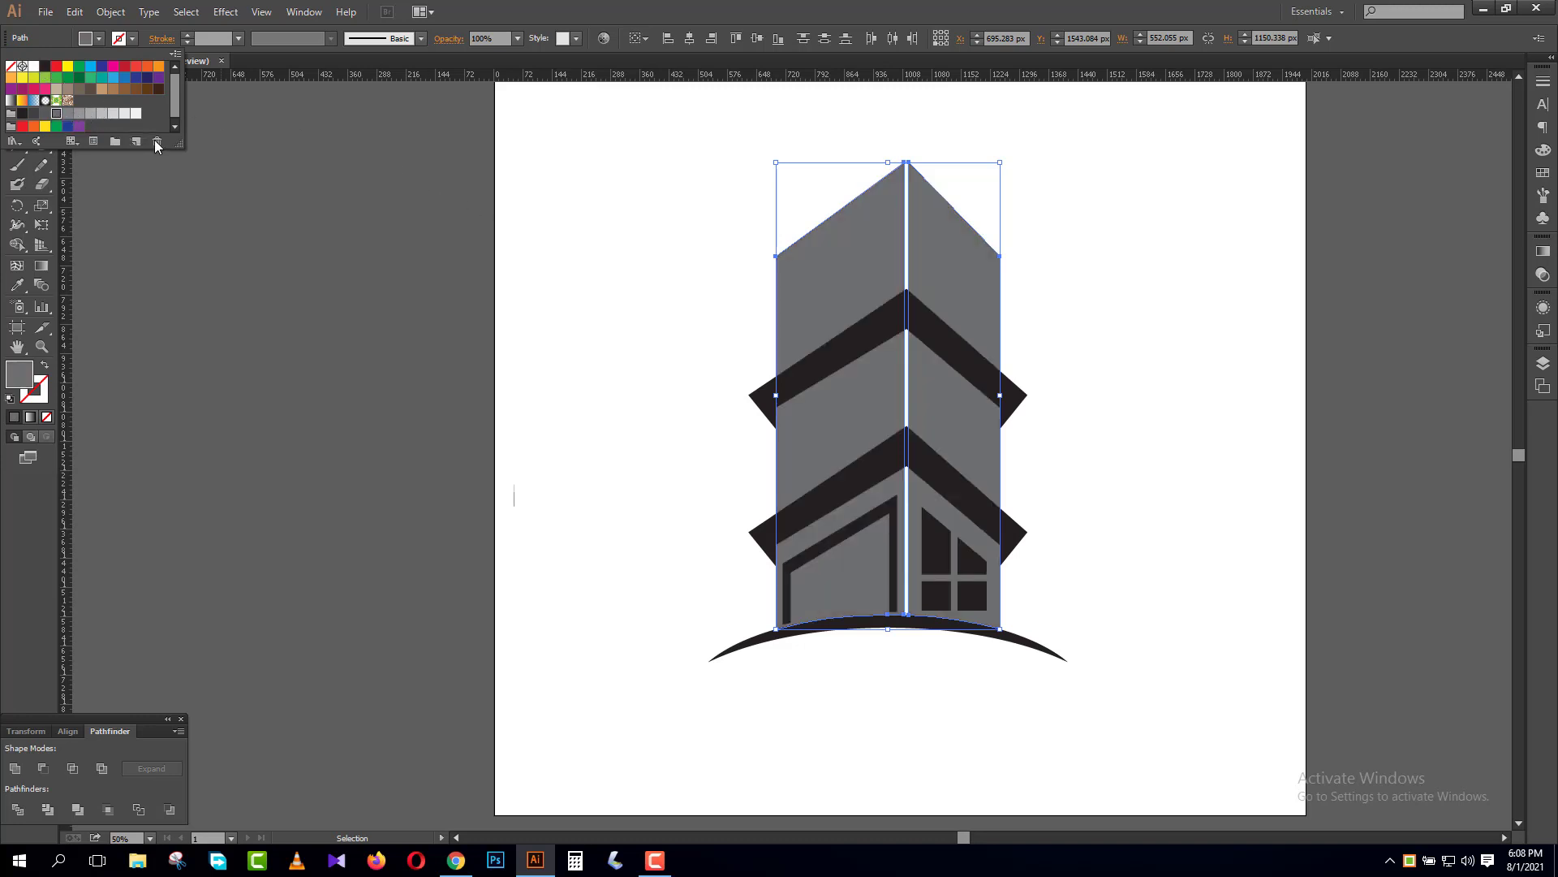
{"action": "left_click", "coordinate": [379, 302]}
{"action": "left_click", "coordinate": [383, 301]}
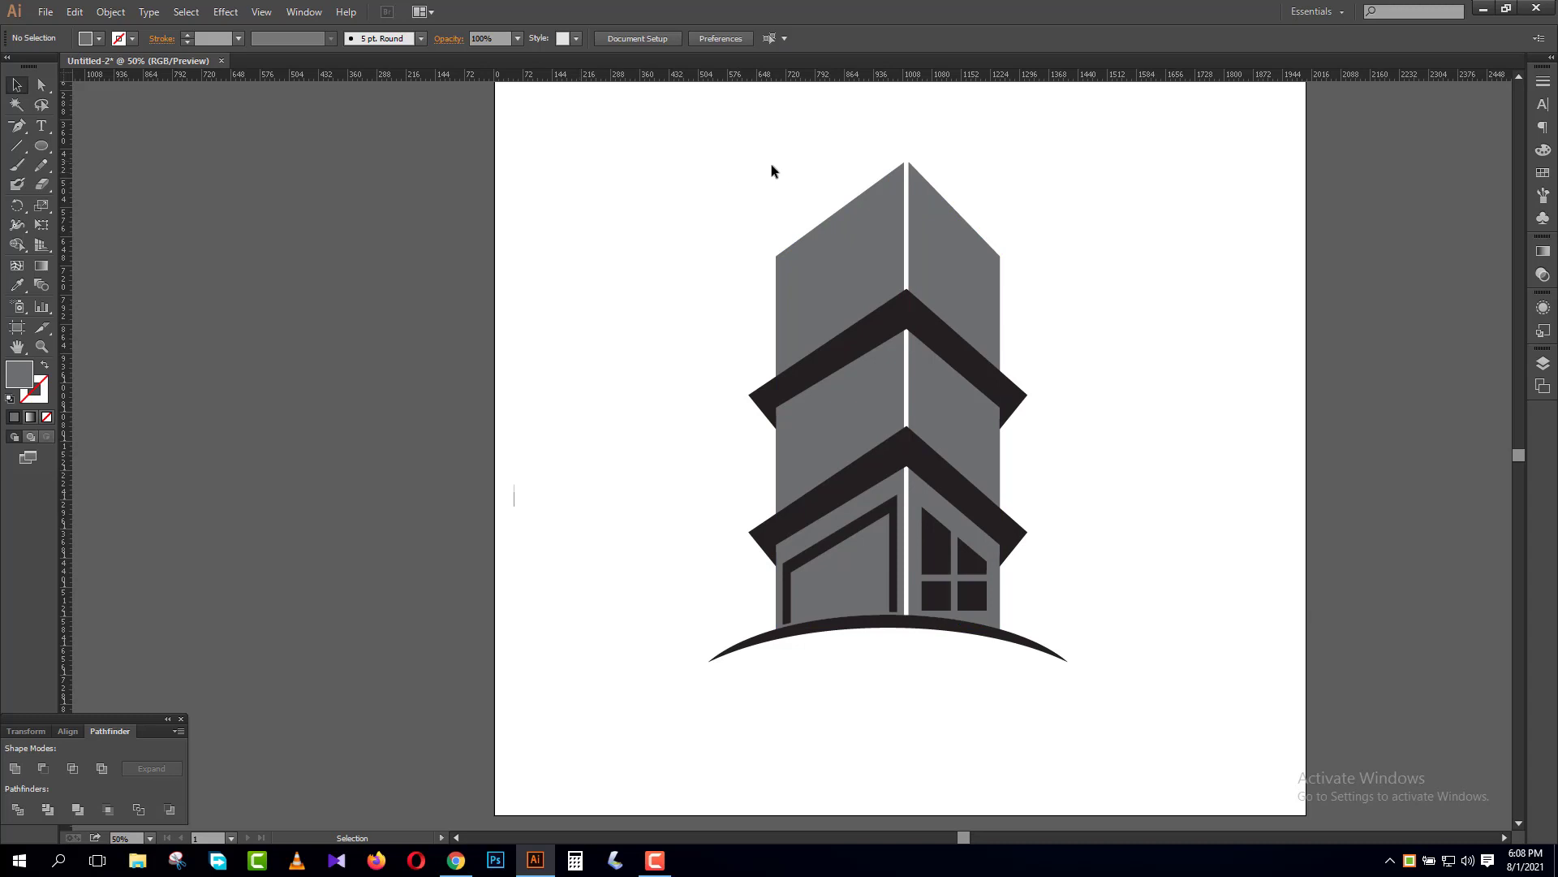
- Select the whole building artwork and nudge it up 8 px on the artboard
{"action": "left_click_drag", "start_coordinate": [771, 169], "coordinate": [957, 248]}
{"action": "left_click", "coordinate": [421, 292]}
{"action": "key", "text": "ctrl+a"}
{"action": "key", "text": "ctrl+minus"}
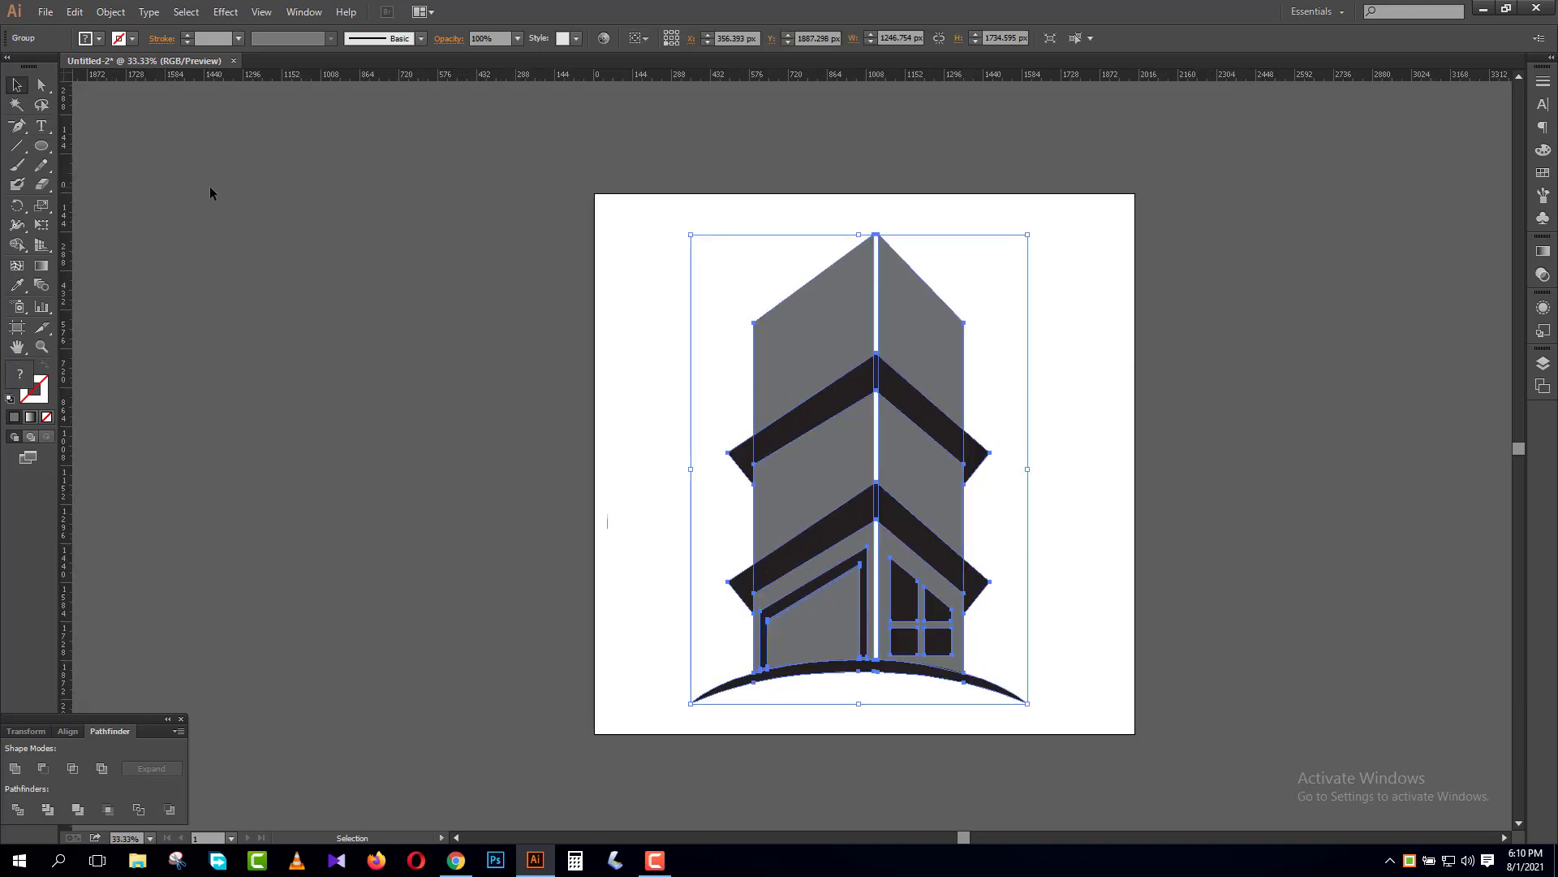
{"action": "key", "text": "Up"}
{"action": "key", "text": "Up"}
{"action": "key", "text": "Up"}
{"action": "key", "text": "Up"}
{"action": "key", "text": "Up"}
{"action": "key", "text": "Up"}
{"action": "key", "text": "Up"}
{"action": "key", "text": "Up"}
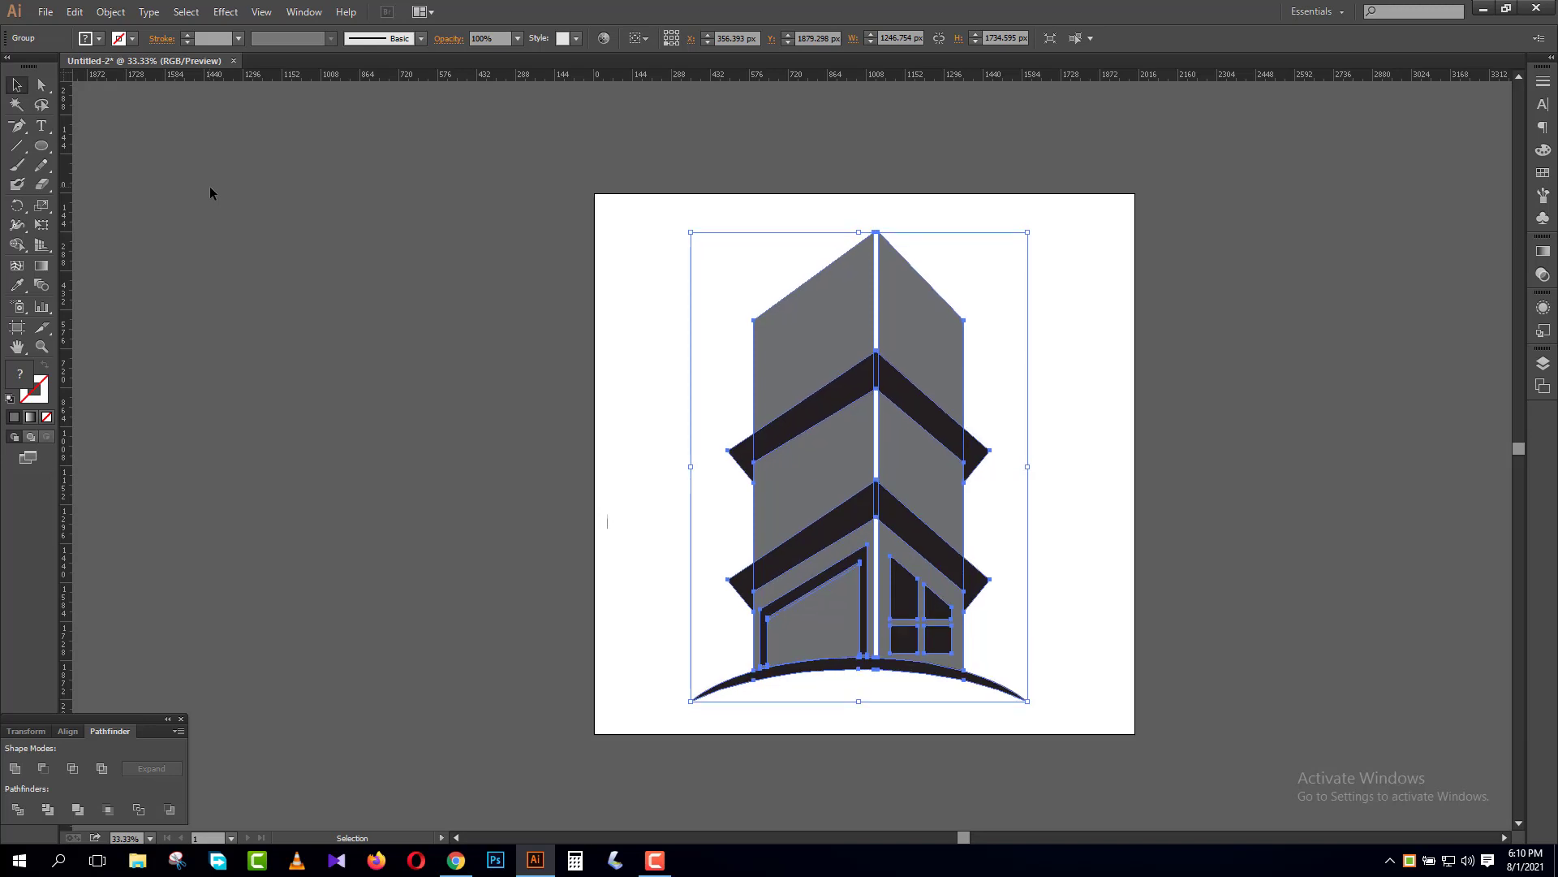
- Start saving the document under a new name and browse on drive D to AAAAA > Dsigen > New folder (4)
{"action": "left_click", "coordinate": [45, 12]}
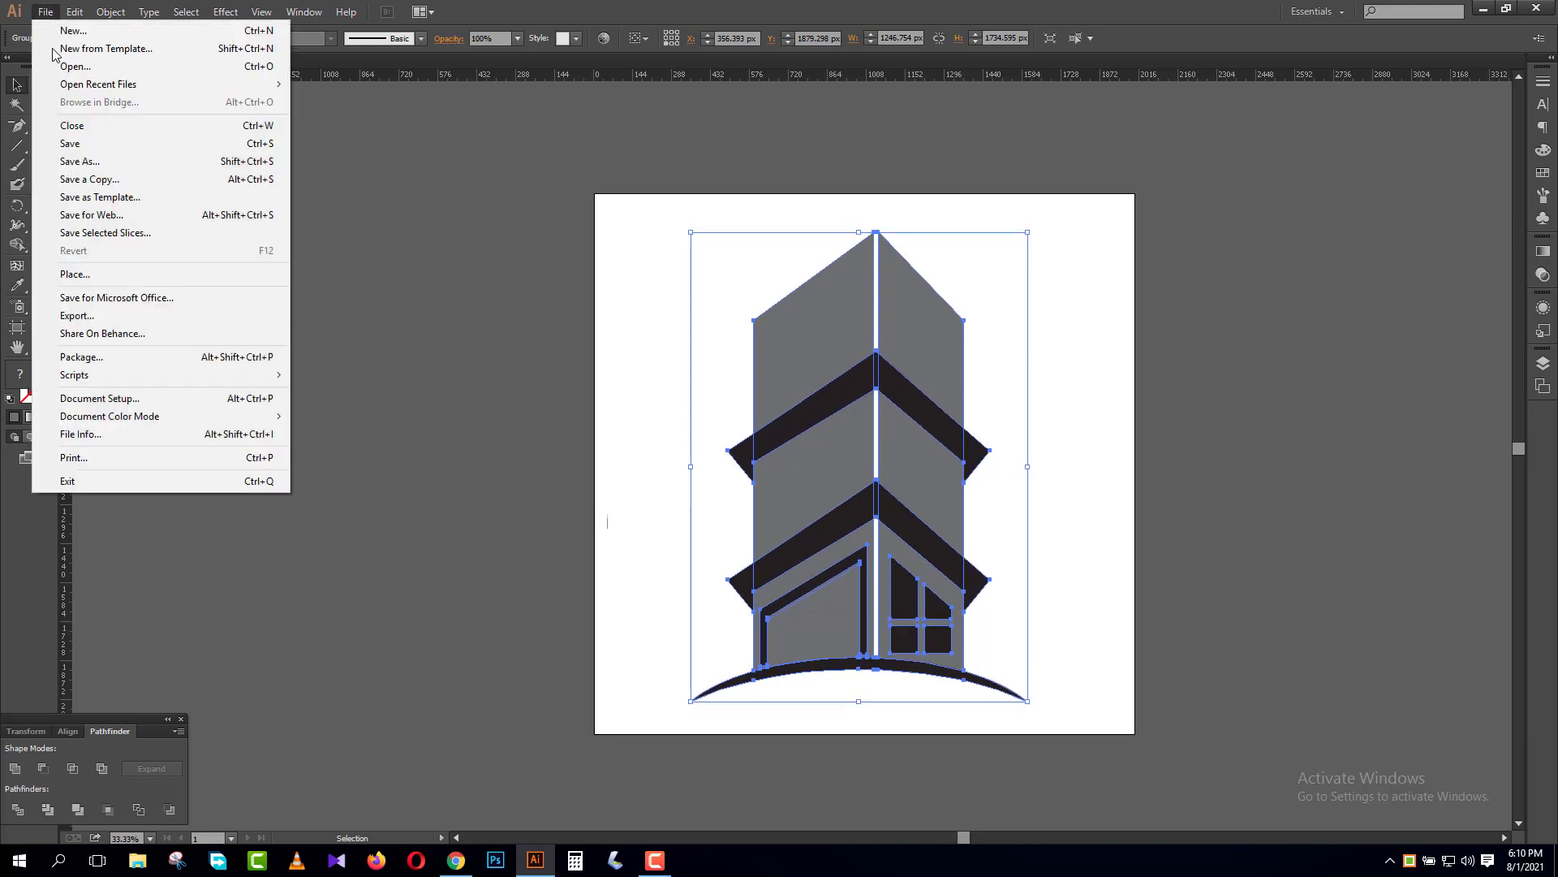
{"action": "left_click", "coordinate": [89, 161]}
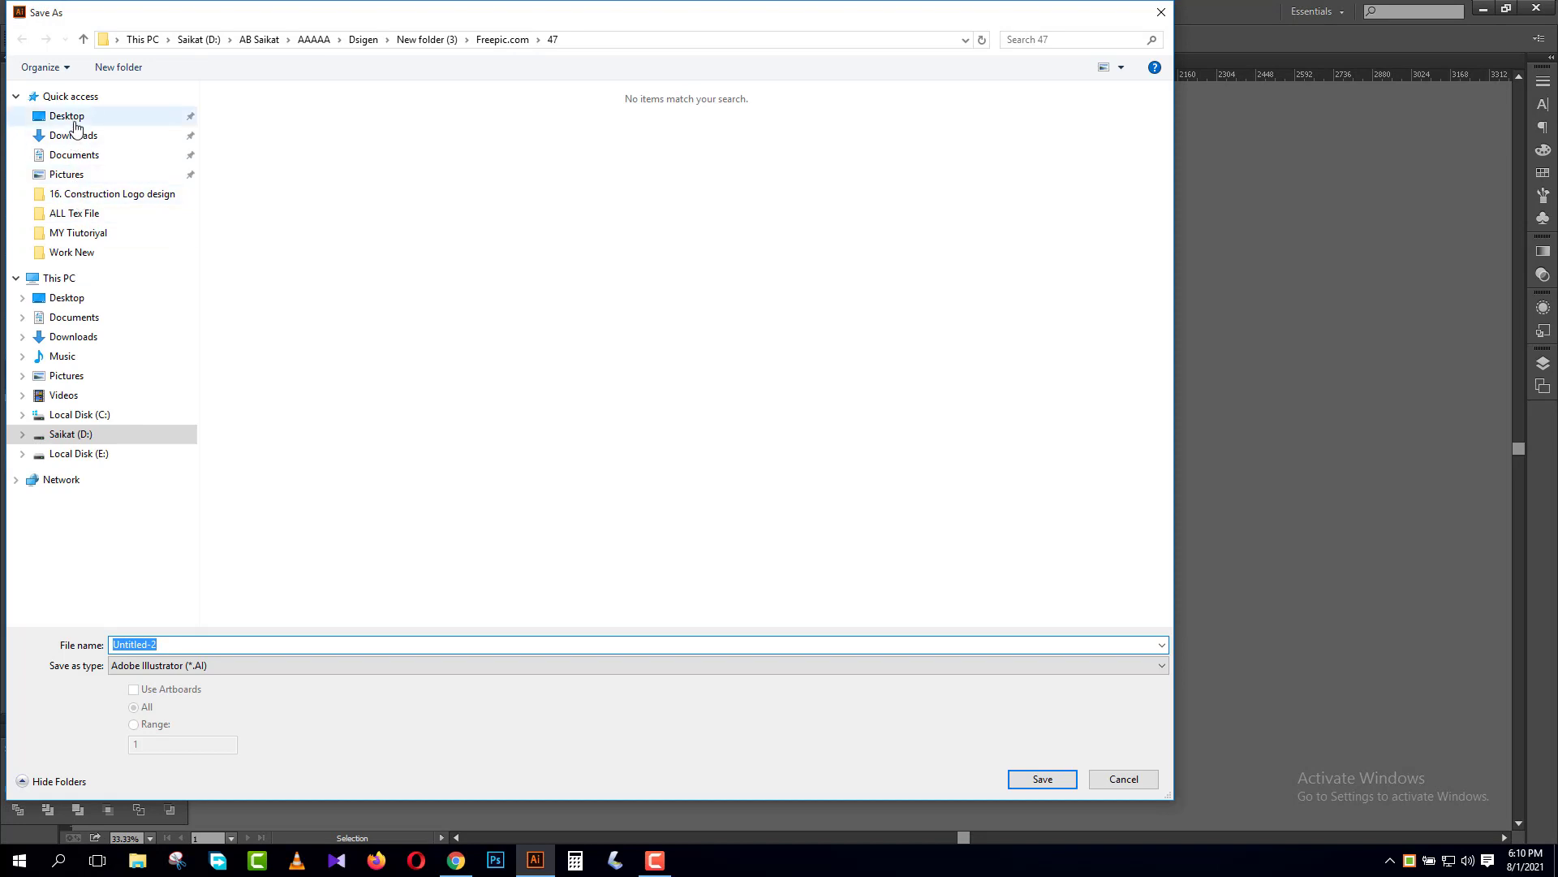
{"action": "left_click", "coordinate": [78, 117]}
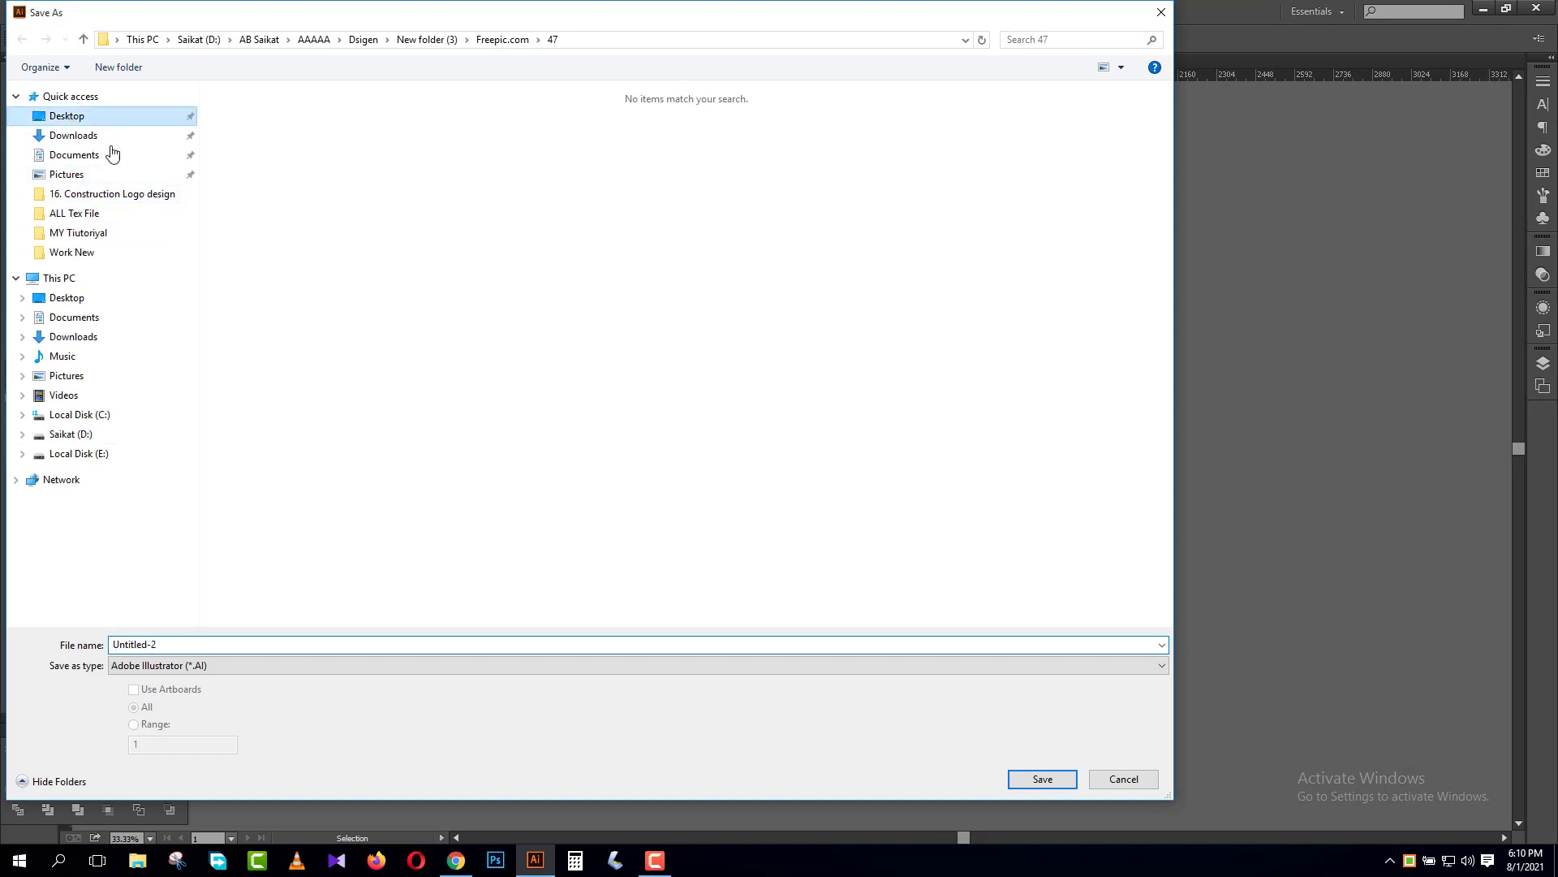
{"action": "left_click", "coordinate": [60, 434]}
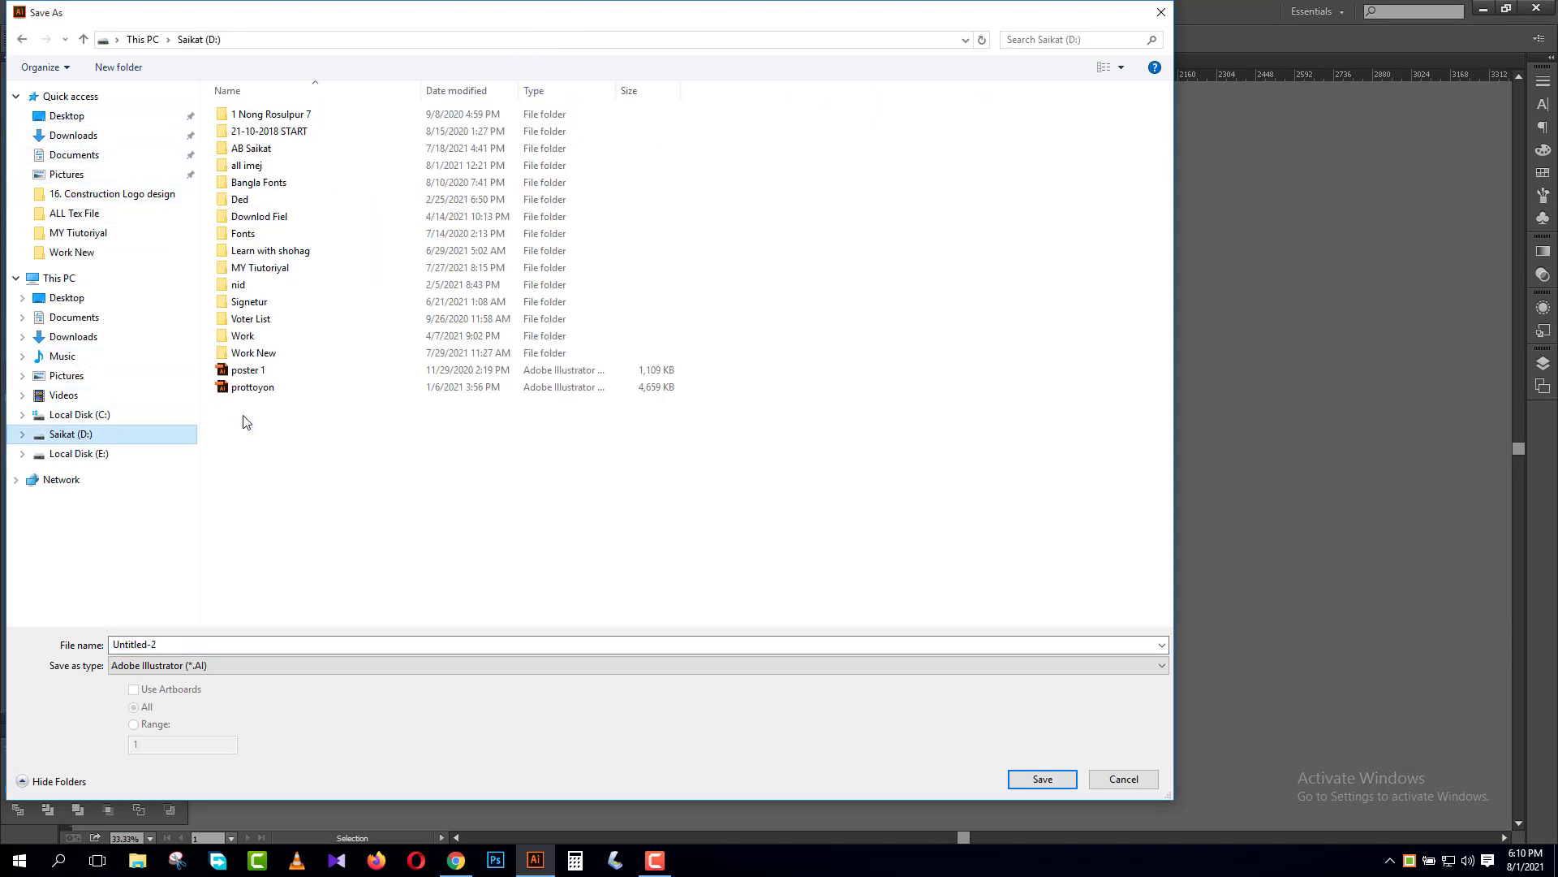
{"action": "double_click", "coordinate": [252, 151]}
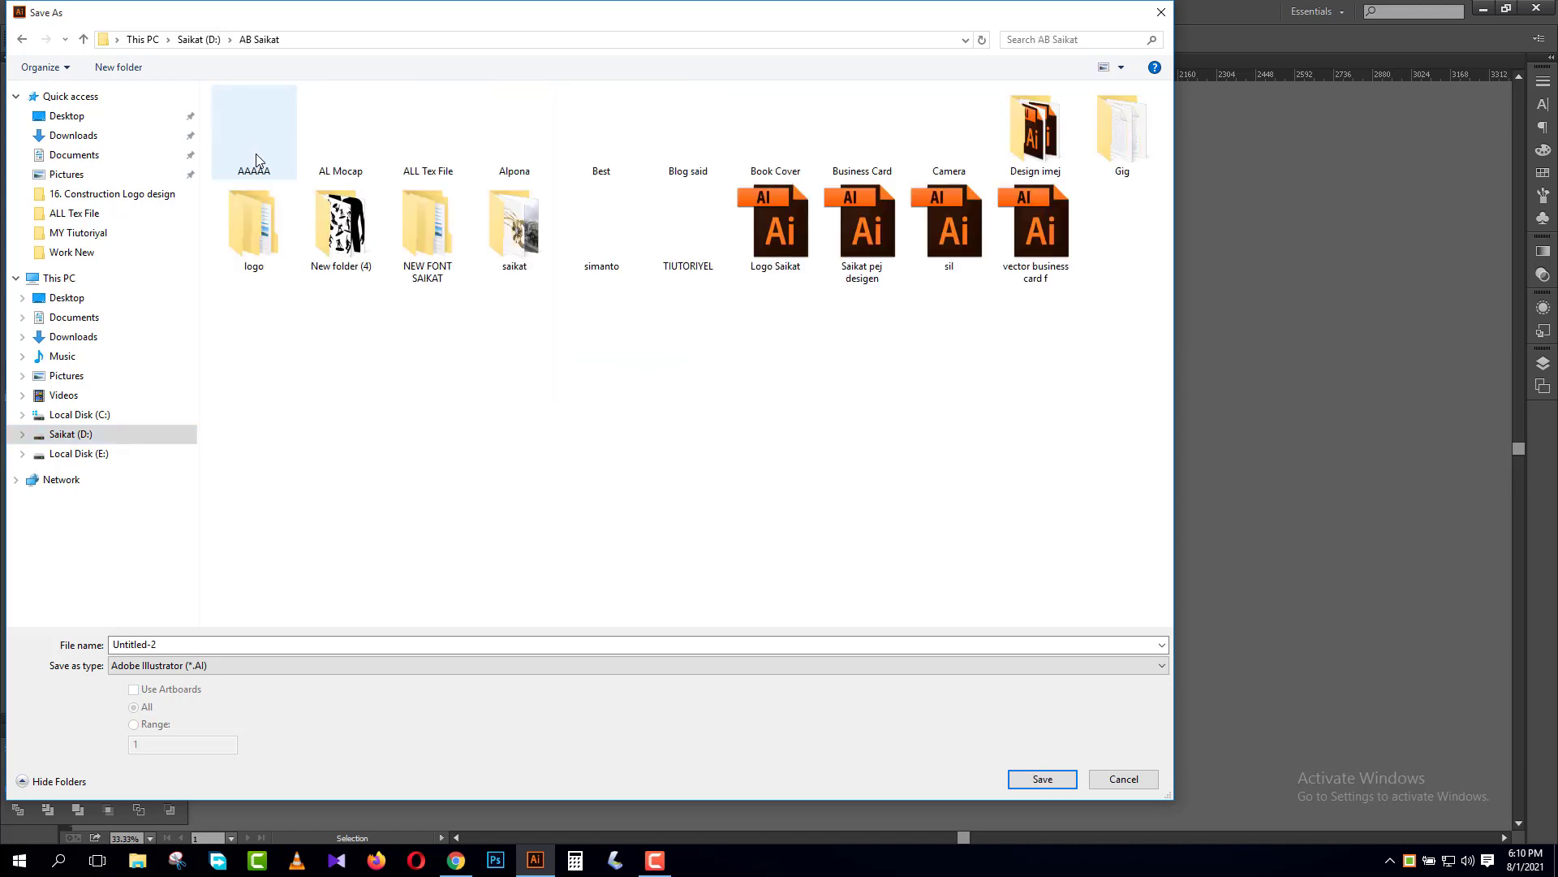
{"action": "double_click", "coordinate": [254, 156]}
{"action": "double_click", "coordinate": [246, 148]}
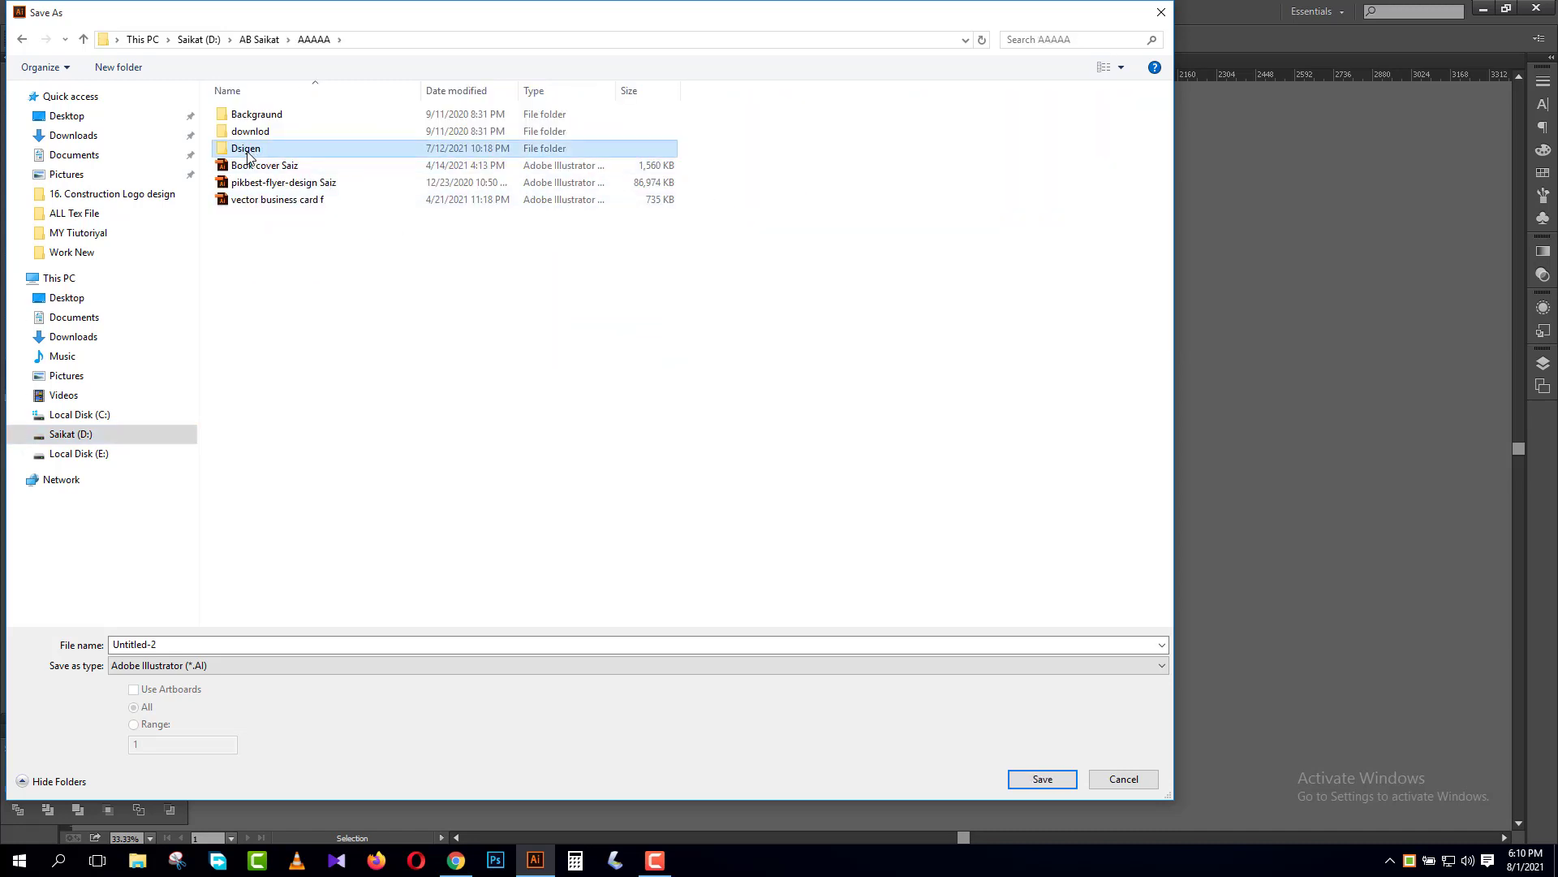
{"action": "double_click", "coordinate": [252, 183]}
- Name the file 68 and save it as an Adobe Illustrator file
{"action": "left_click", "coordinate": [775, 130]}
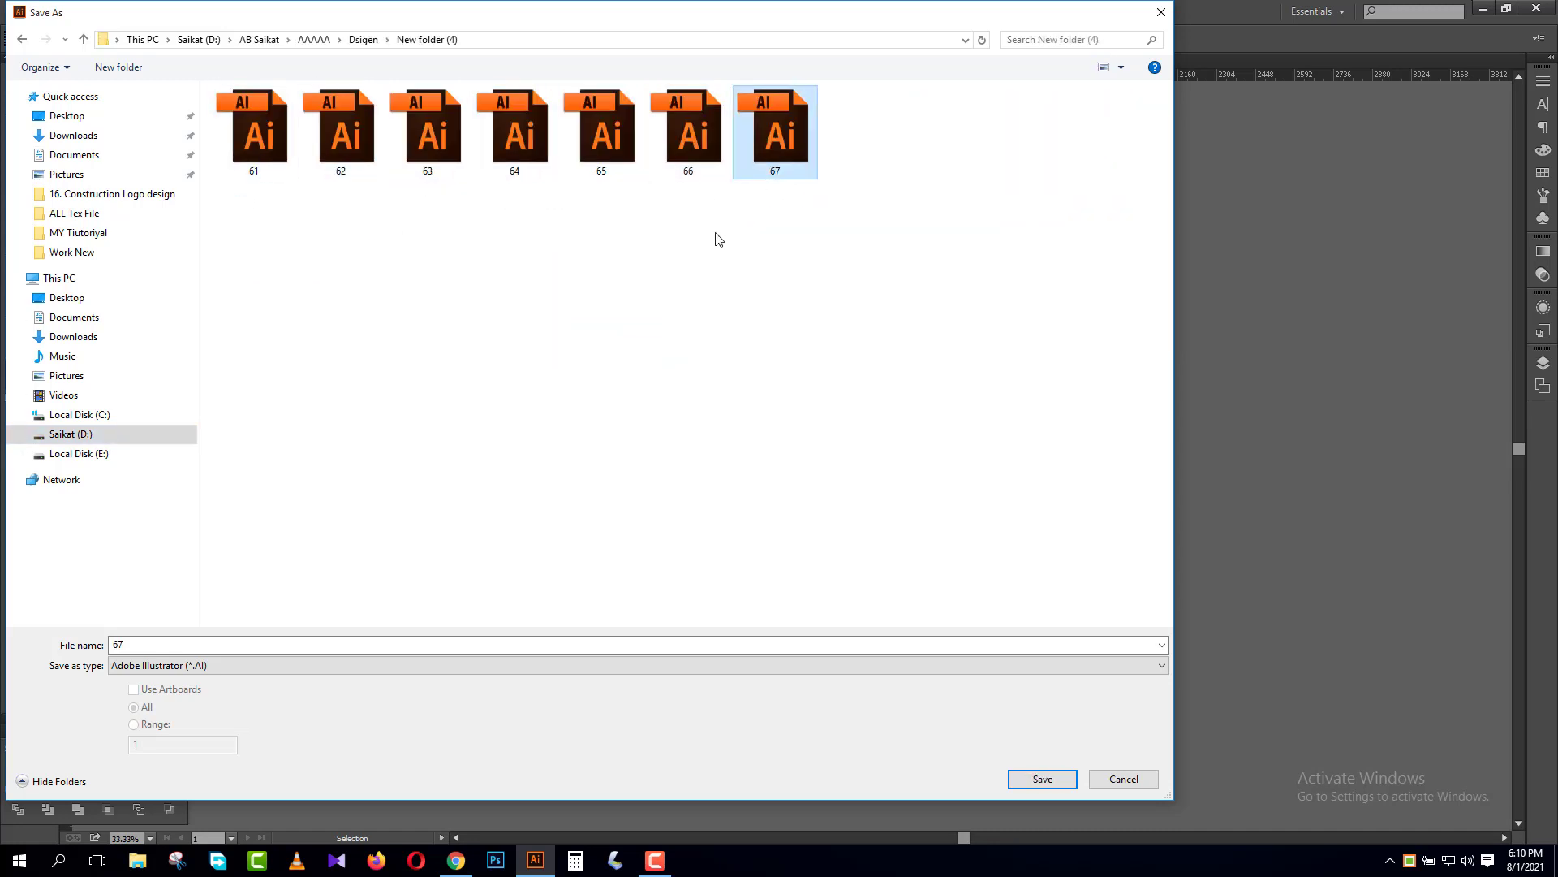
{"action": "left_click", "coordinate": [328, 642]}
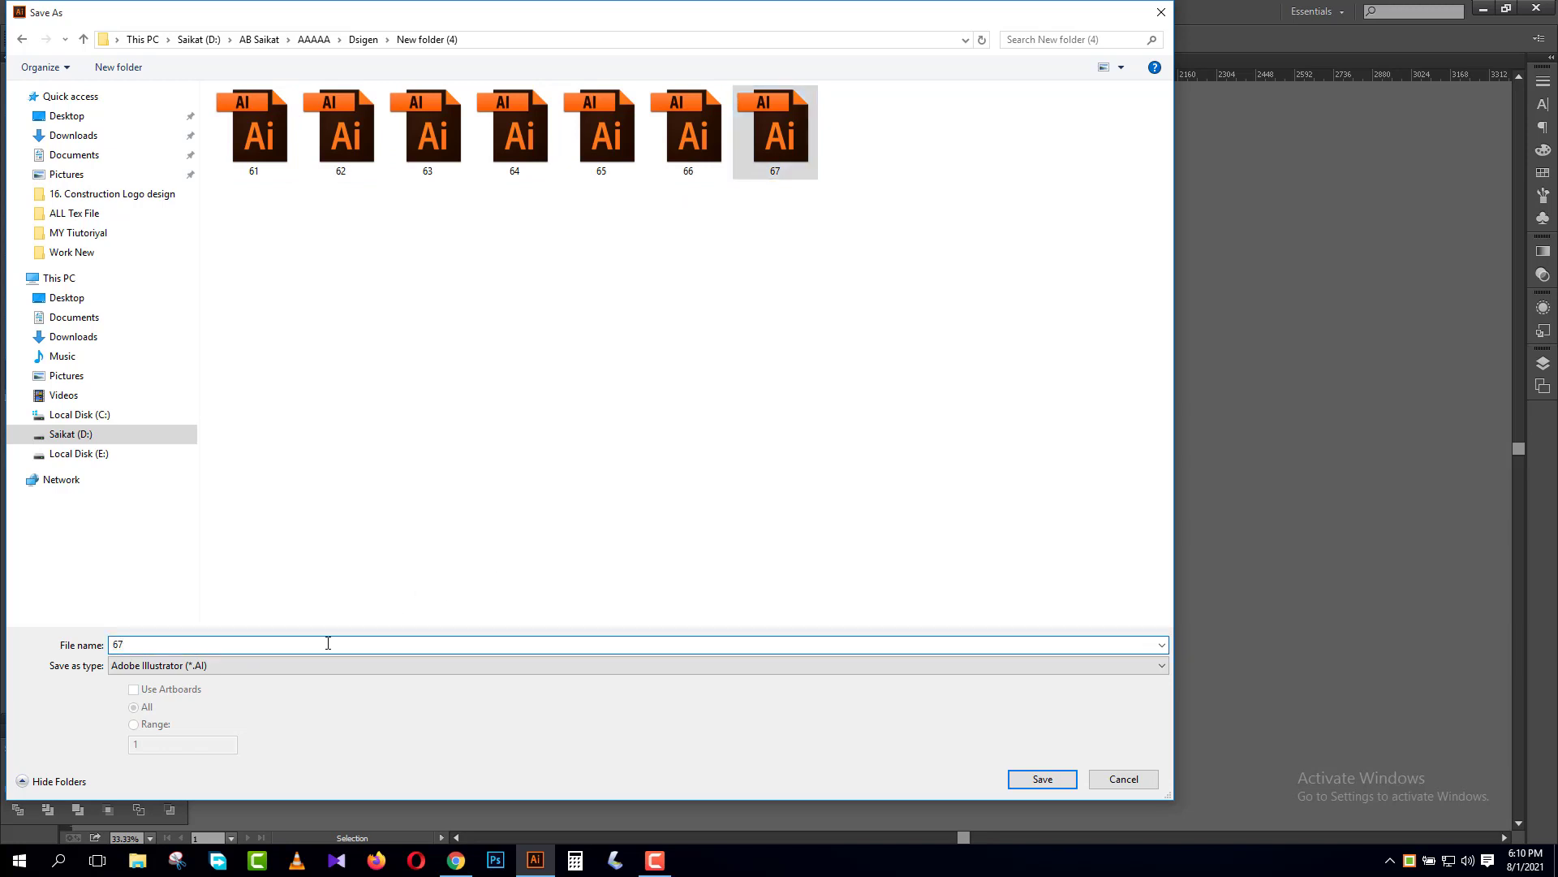
{"action": "key", "text": "BackSpace"}
{"action": "type", "text": "8"}
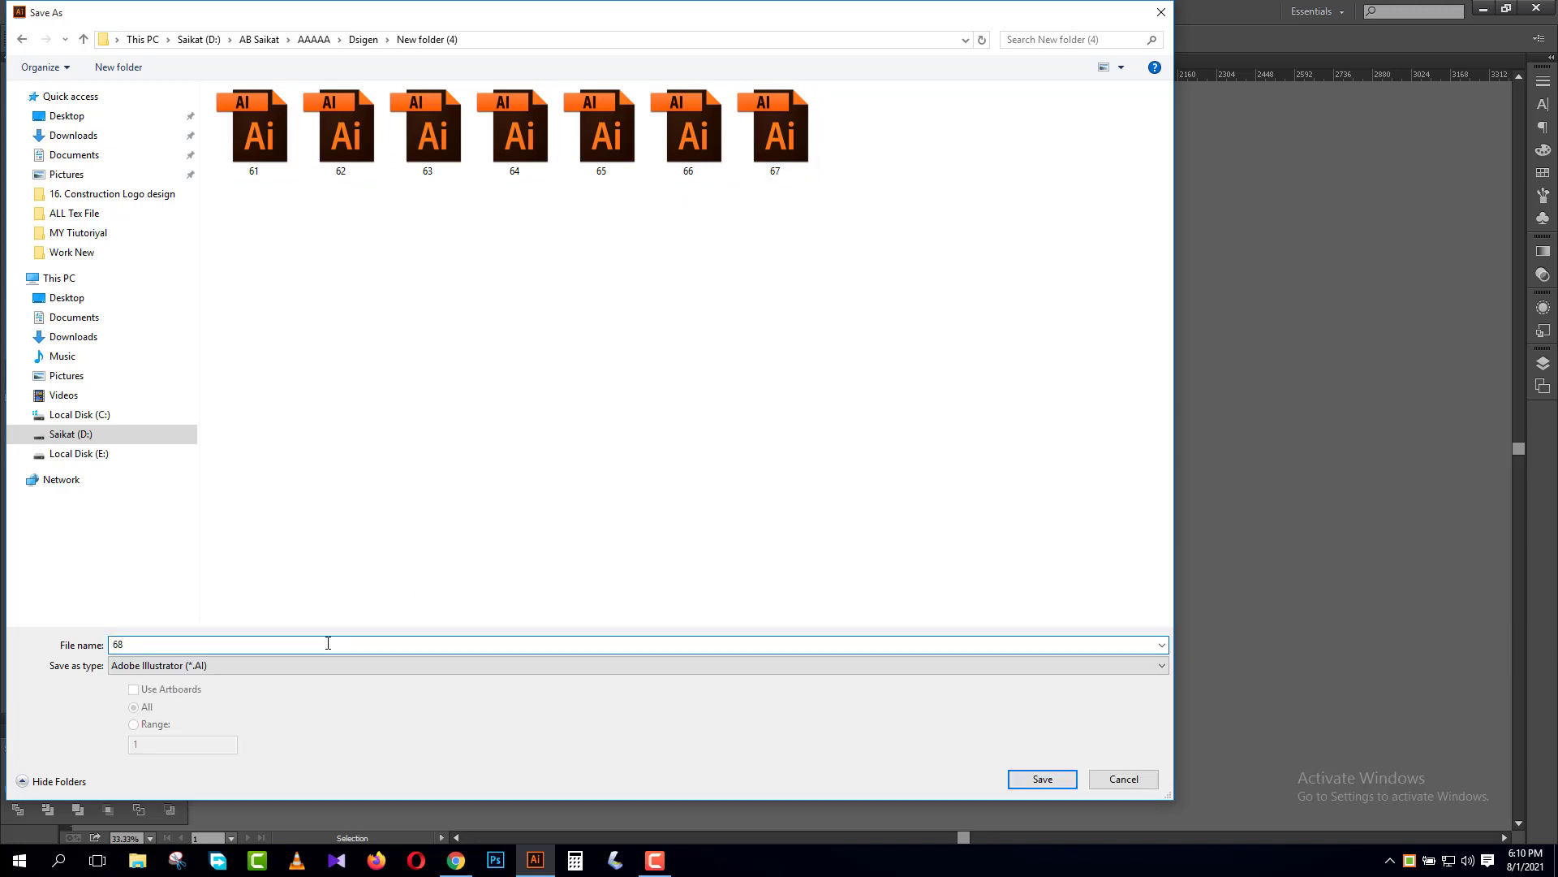
{"action": "left_click", "coordinate": [1031, 777]}
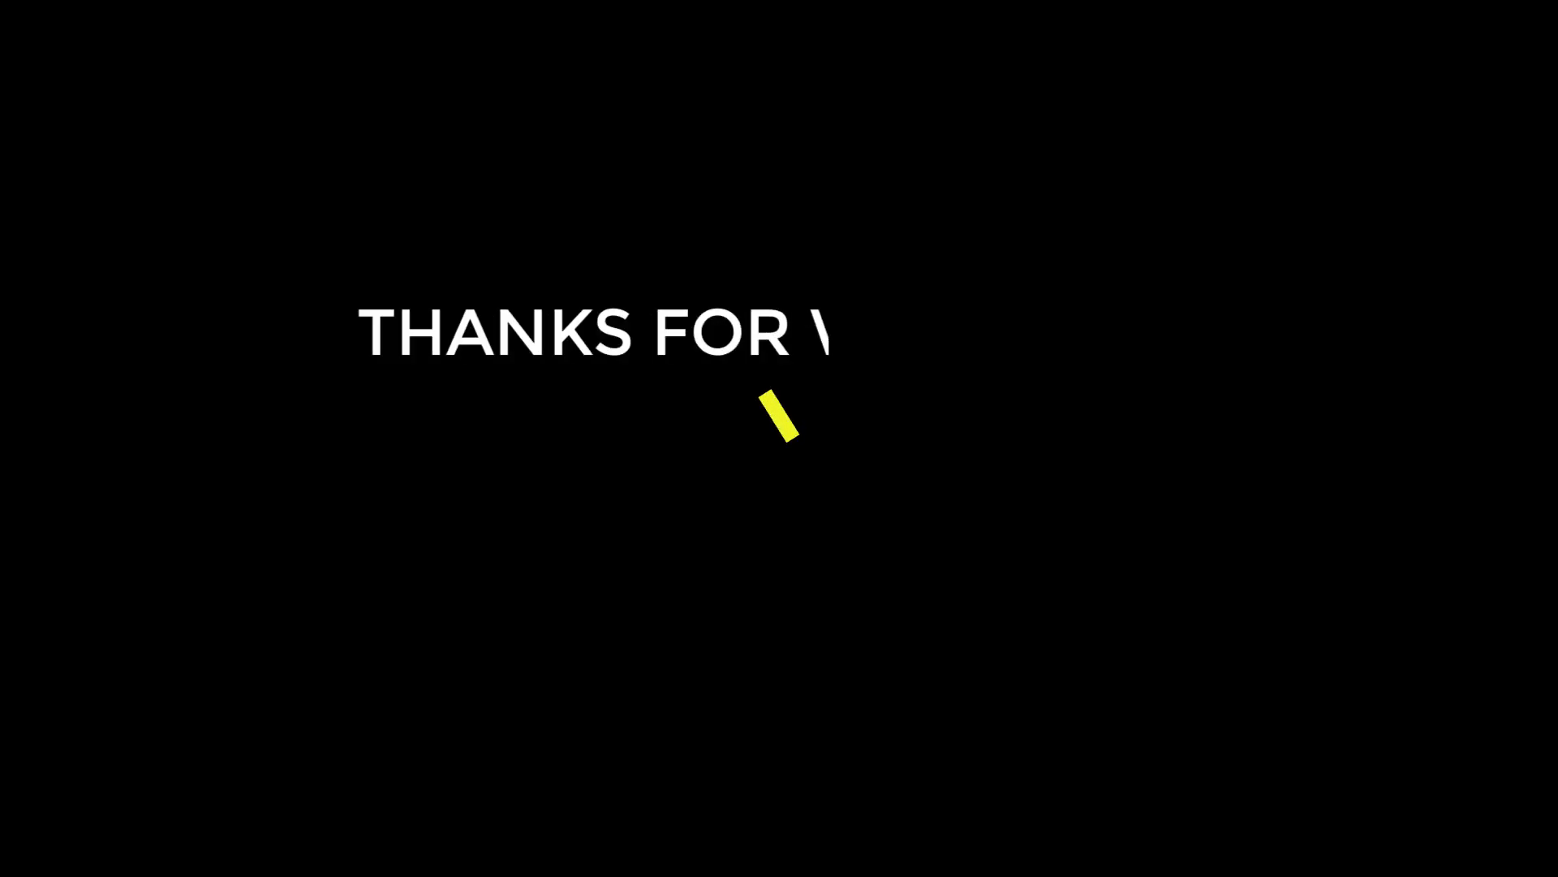